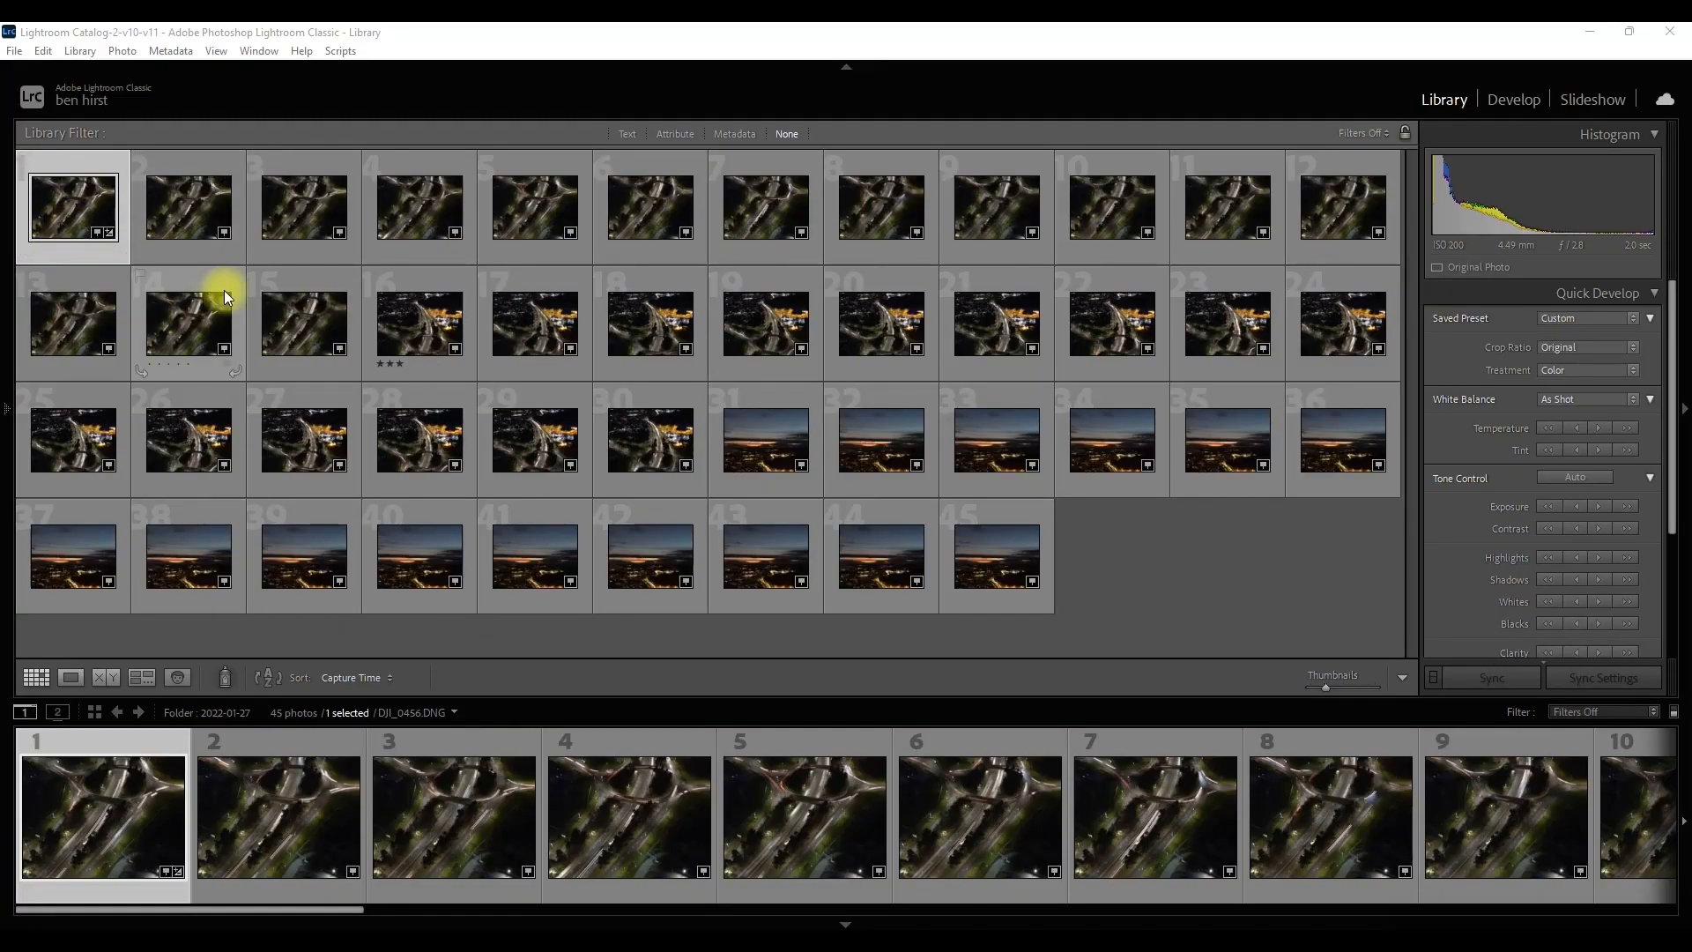
Step: View the first photo enlarged and look through the drone shots of the roundabout, the road and the sunset skyline
double_click(48, 198)
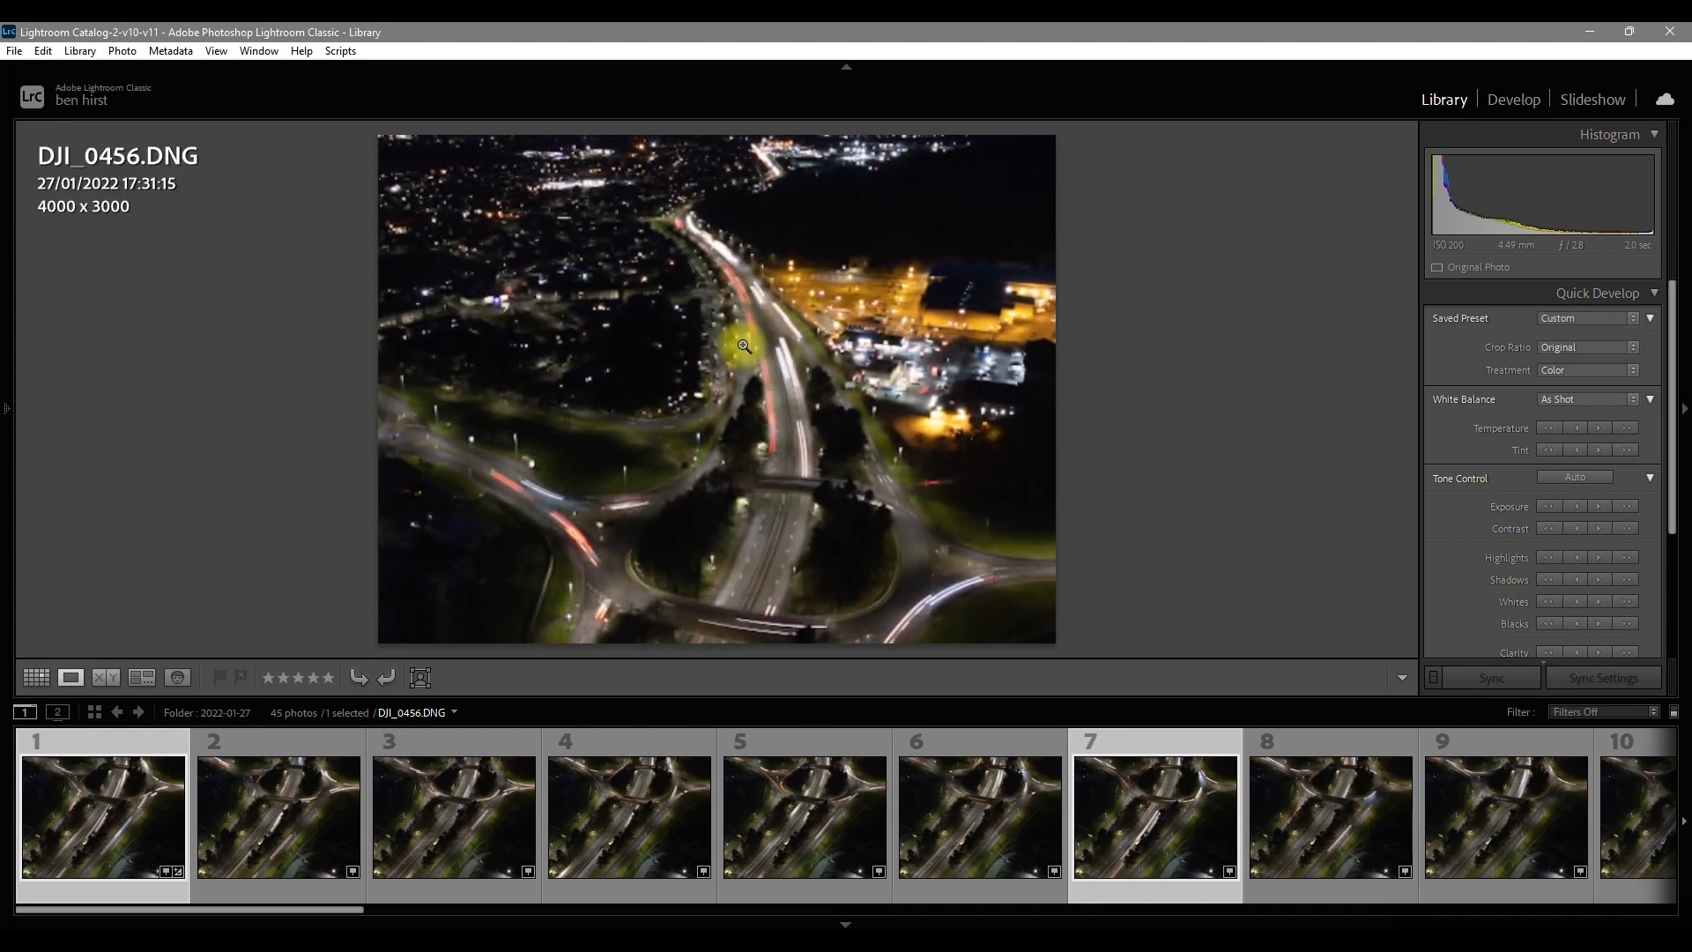
key("Right")
key("Right")
key("Right")
key("Right")
key("Right")
key("Right")
key("Right")
key("Right")
key("Right")
key("Right")
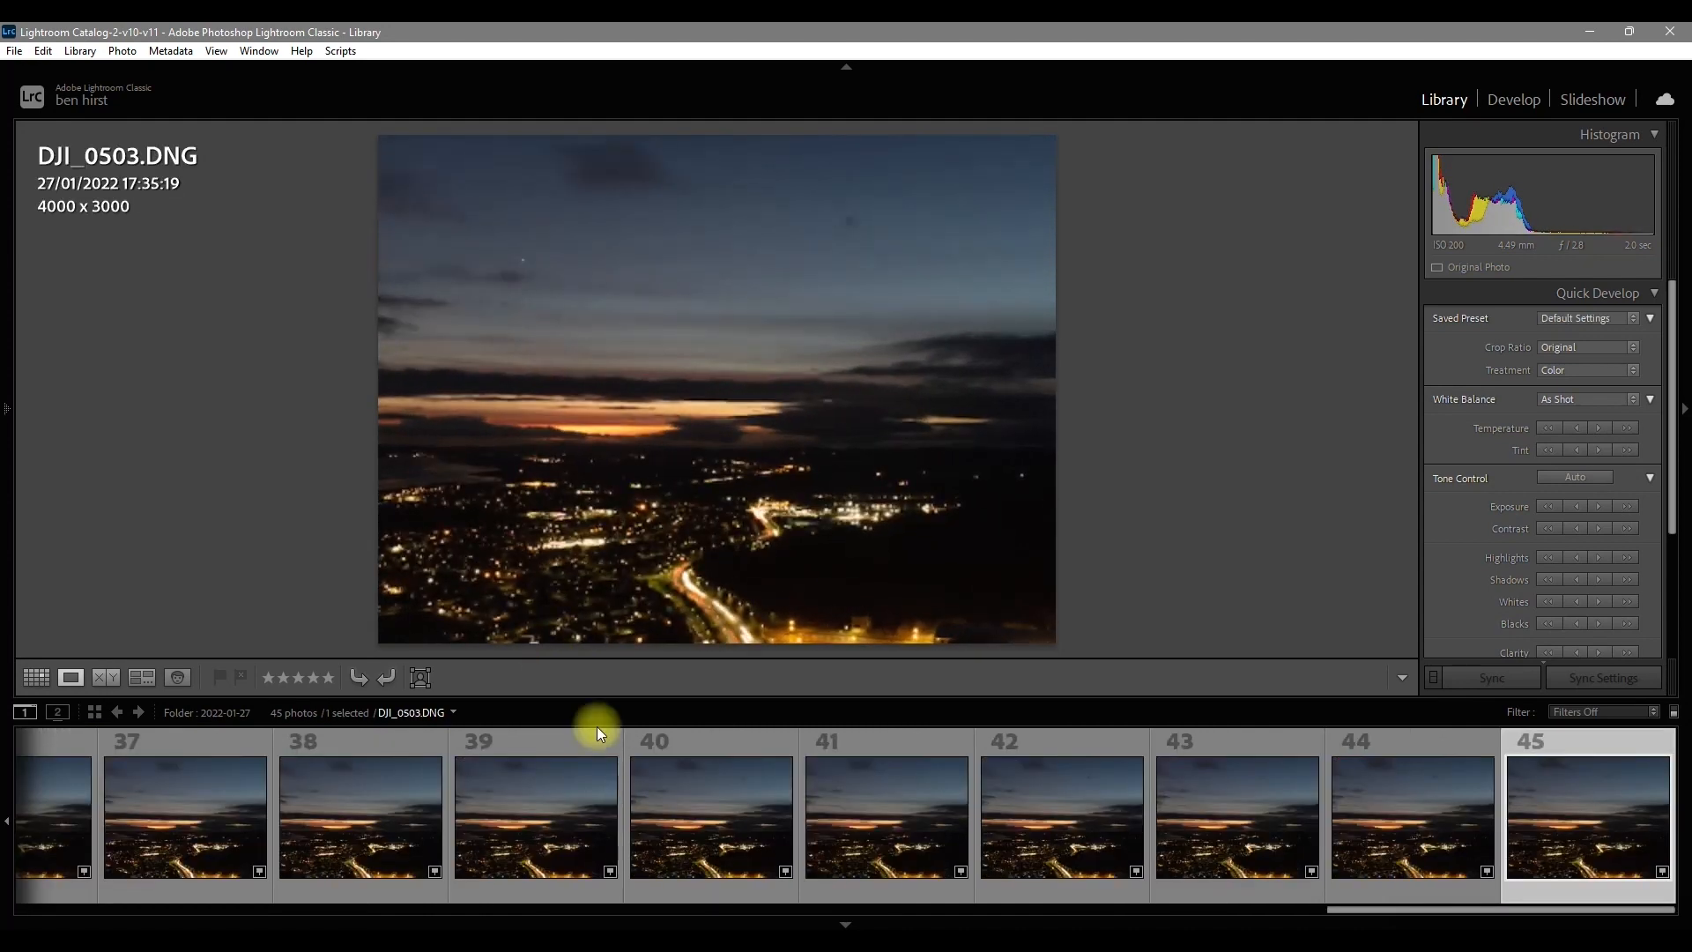
scroll(643, 788, "up", 10)
scroll(644, 789, "down", 10)
scroll(627, 743, "up", 15)
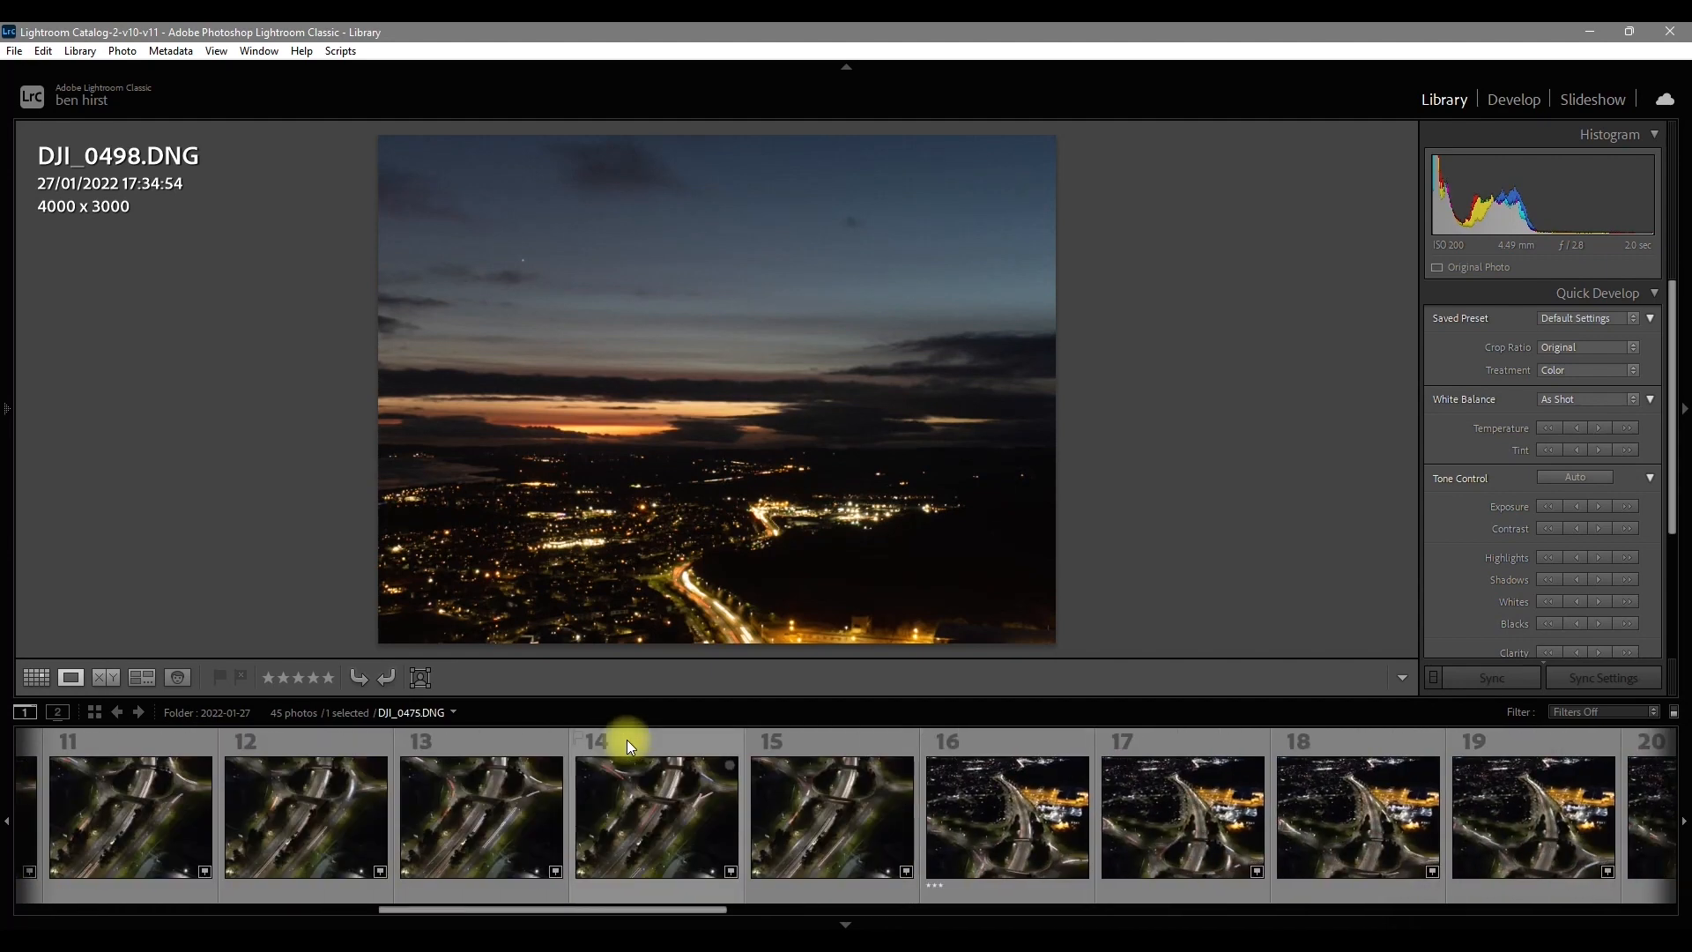
left_click(163, 847)
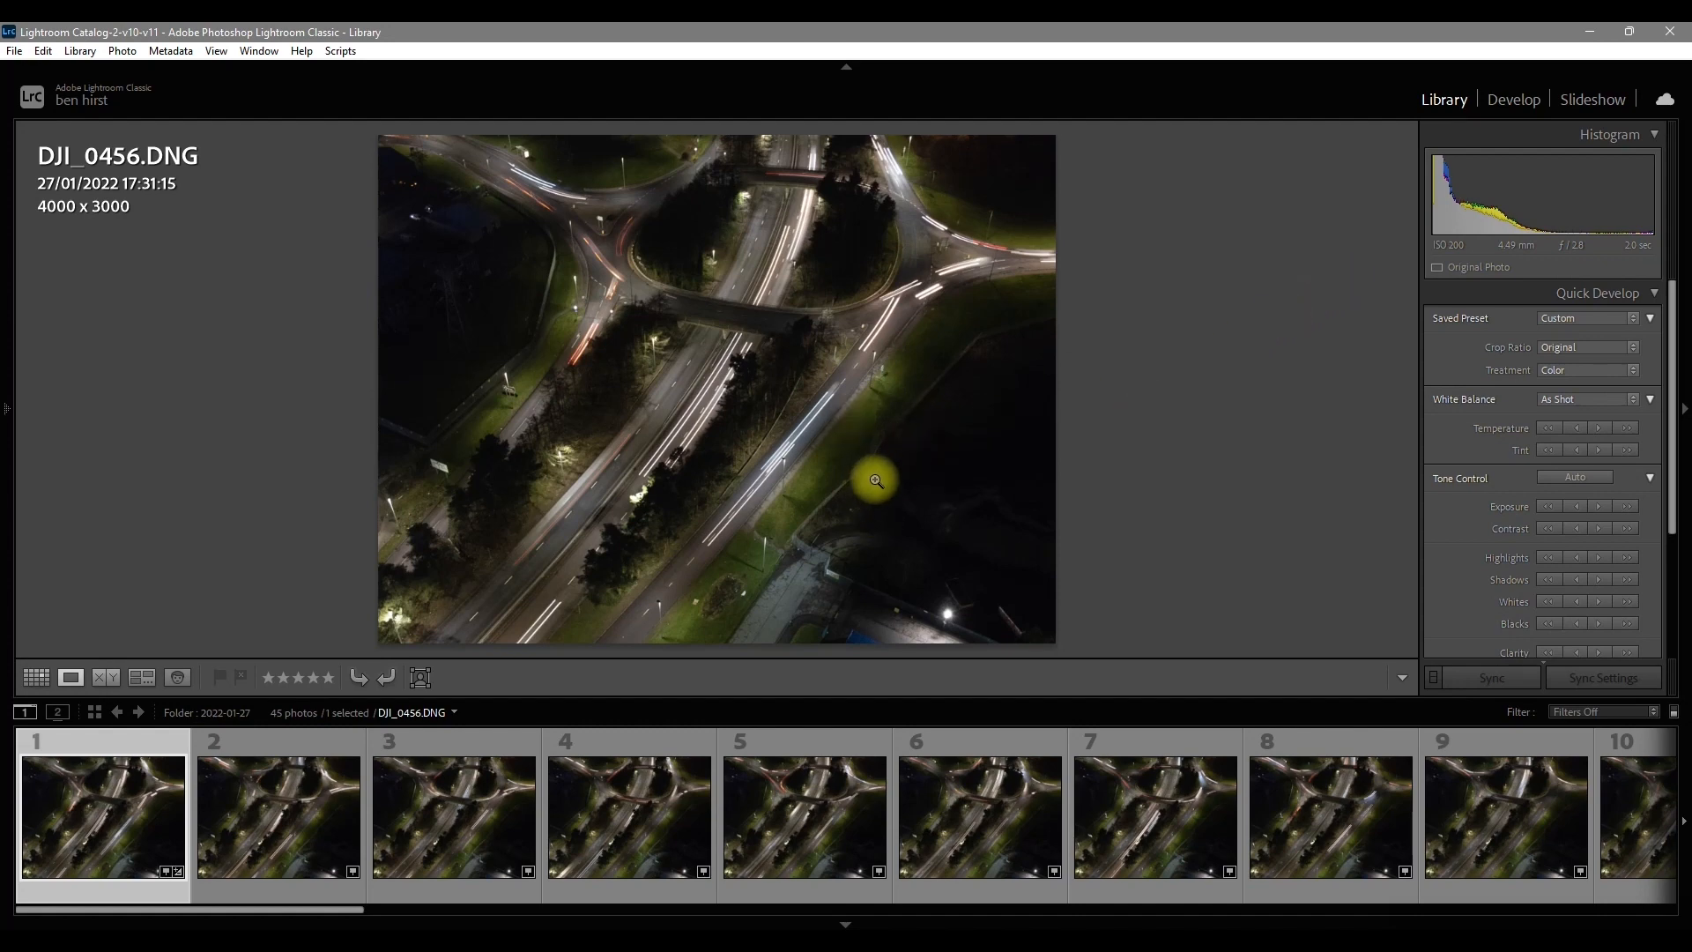
Step: Develop the first photo, DJI_0456.DNG, with Exposure +0.50, Shadows +75, Clarity +30 and Vibrance +15
left_click(1514, 99)
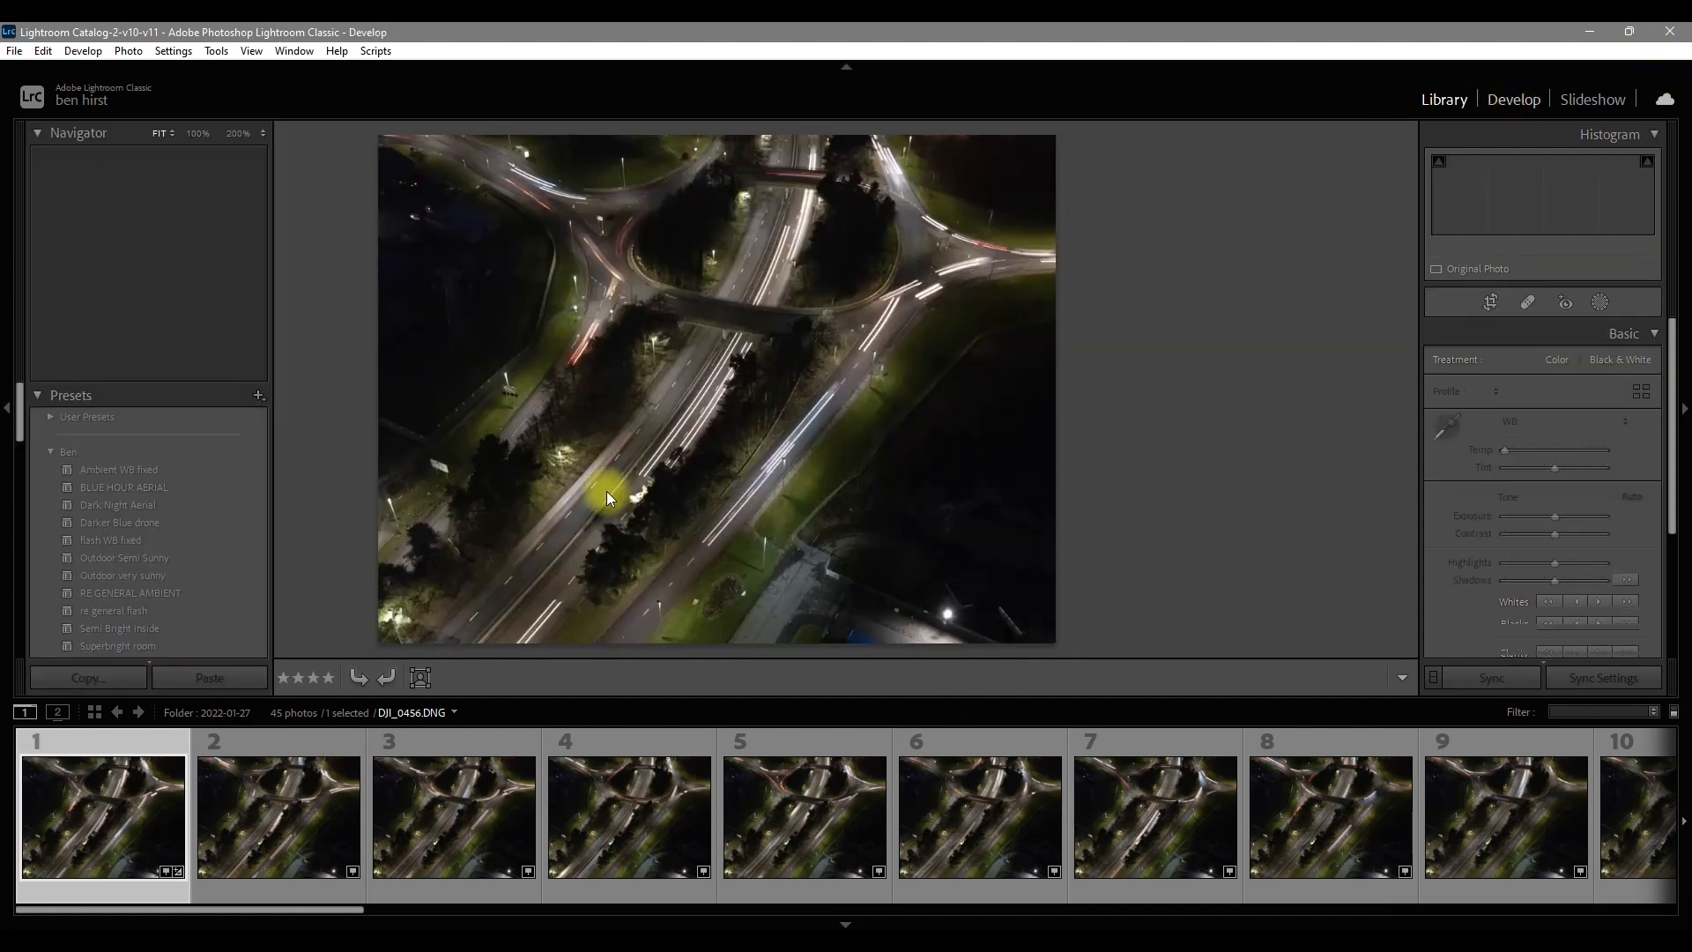
left_click(831, 922)
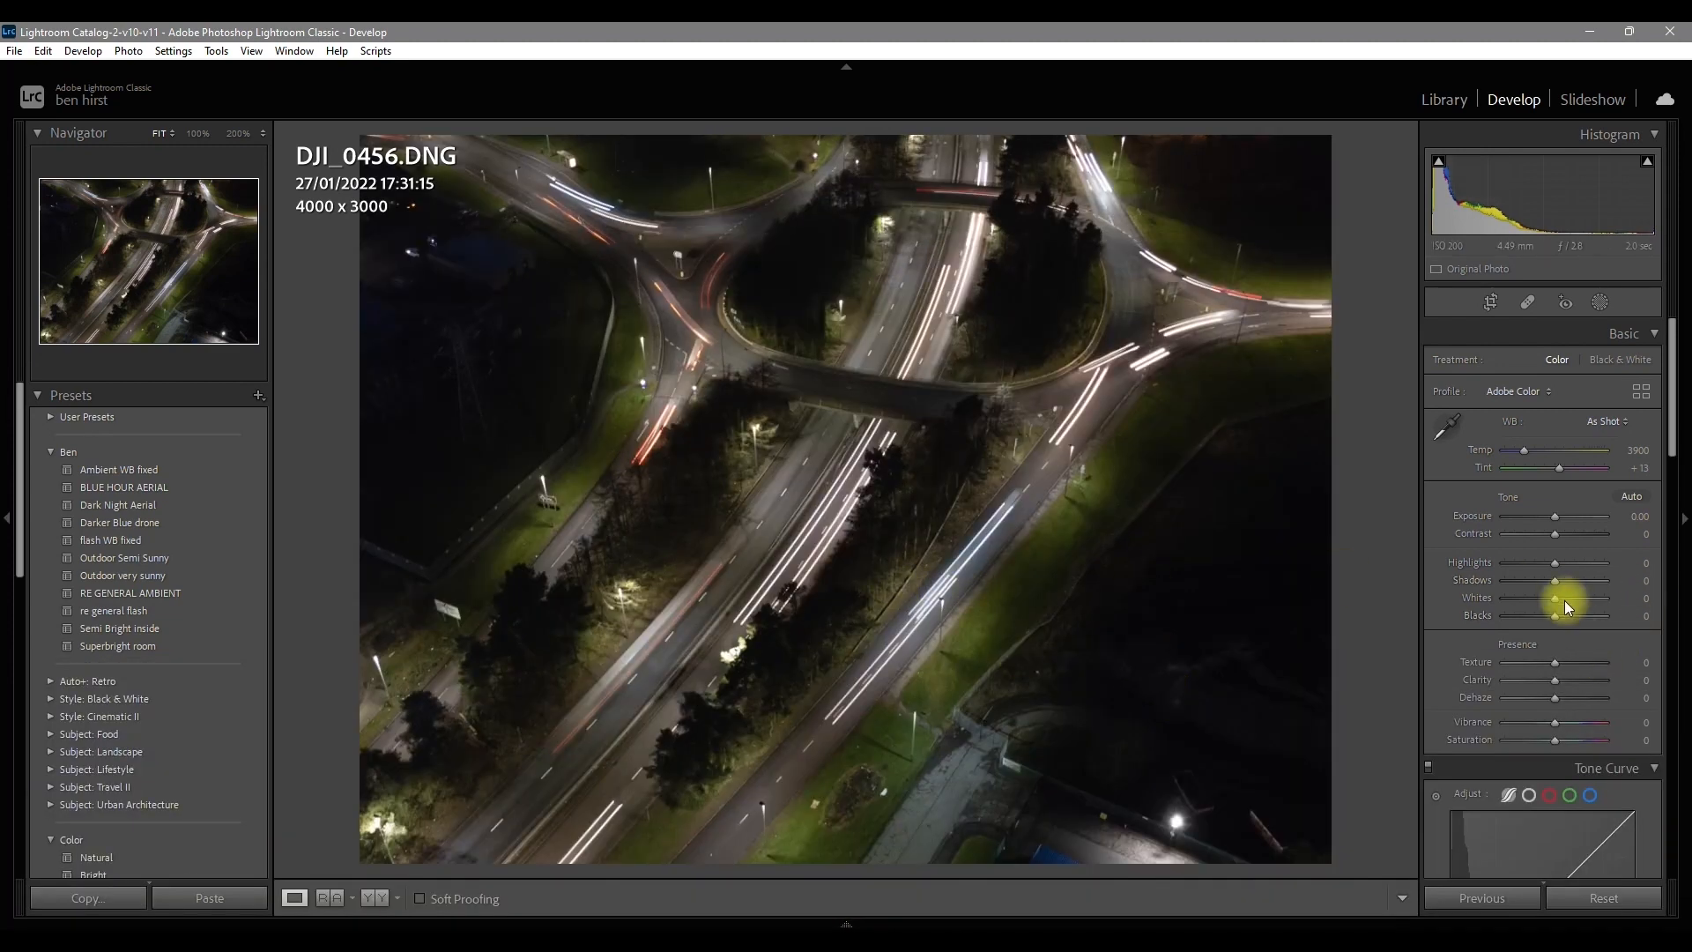
left_click_drag(1558, 580, 1574, 581)
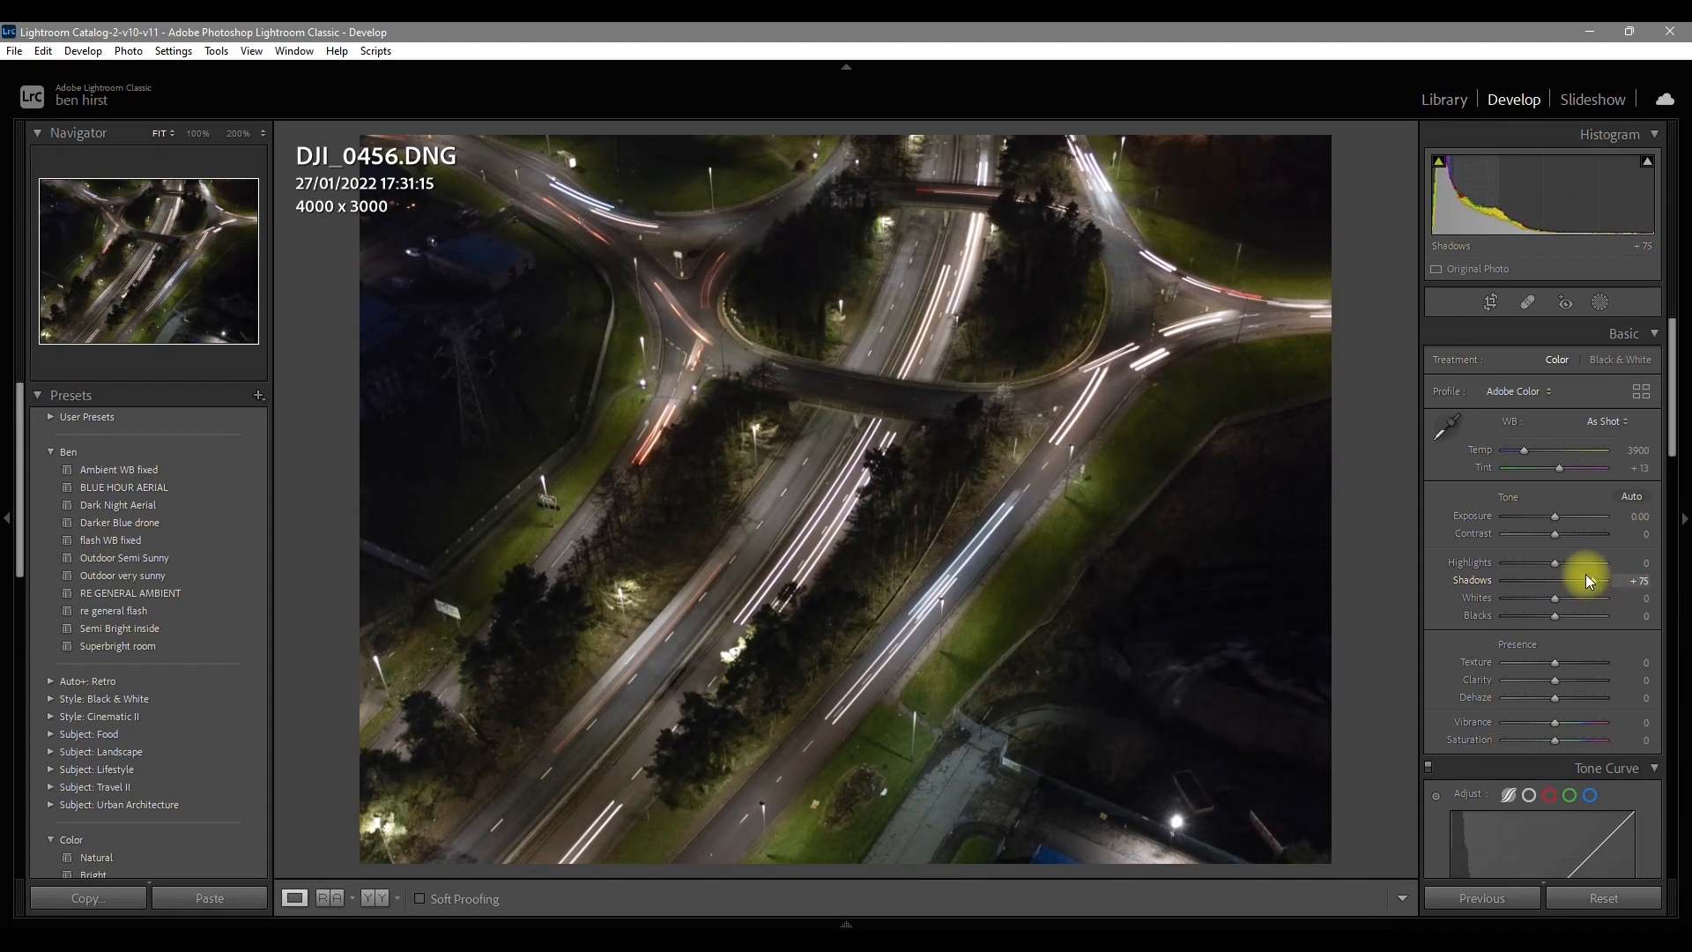
scroll(1556, 516, "up", 4)
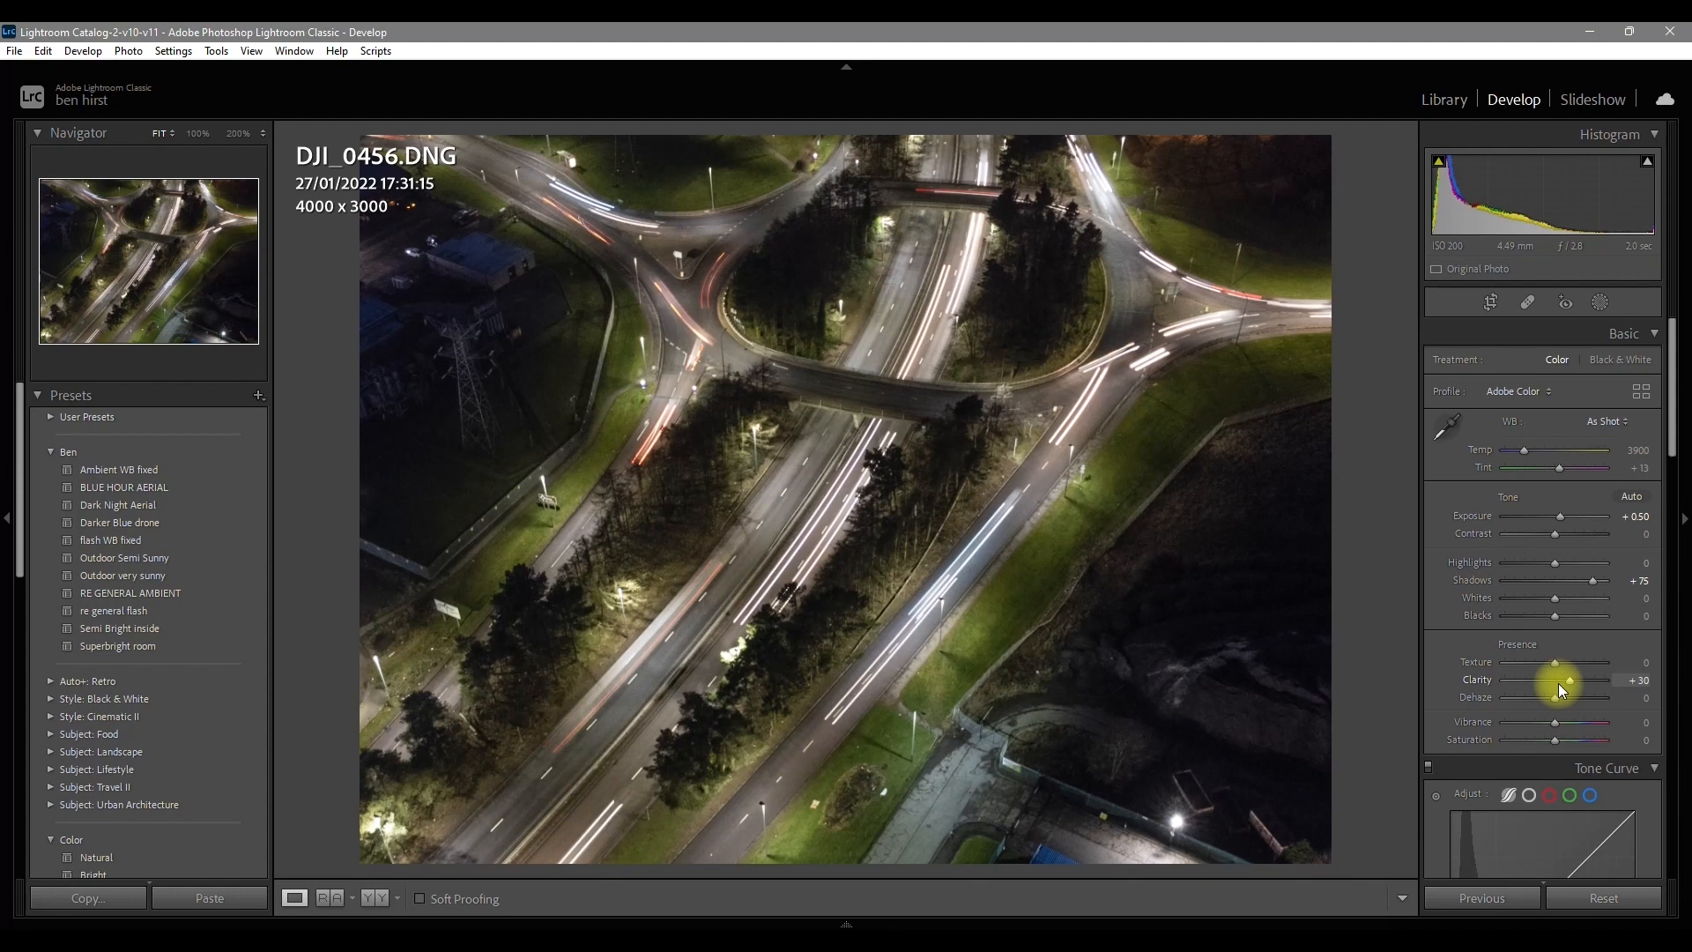
key("Down")
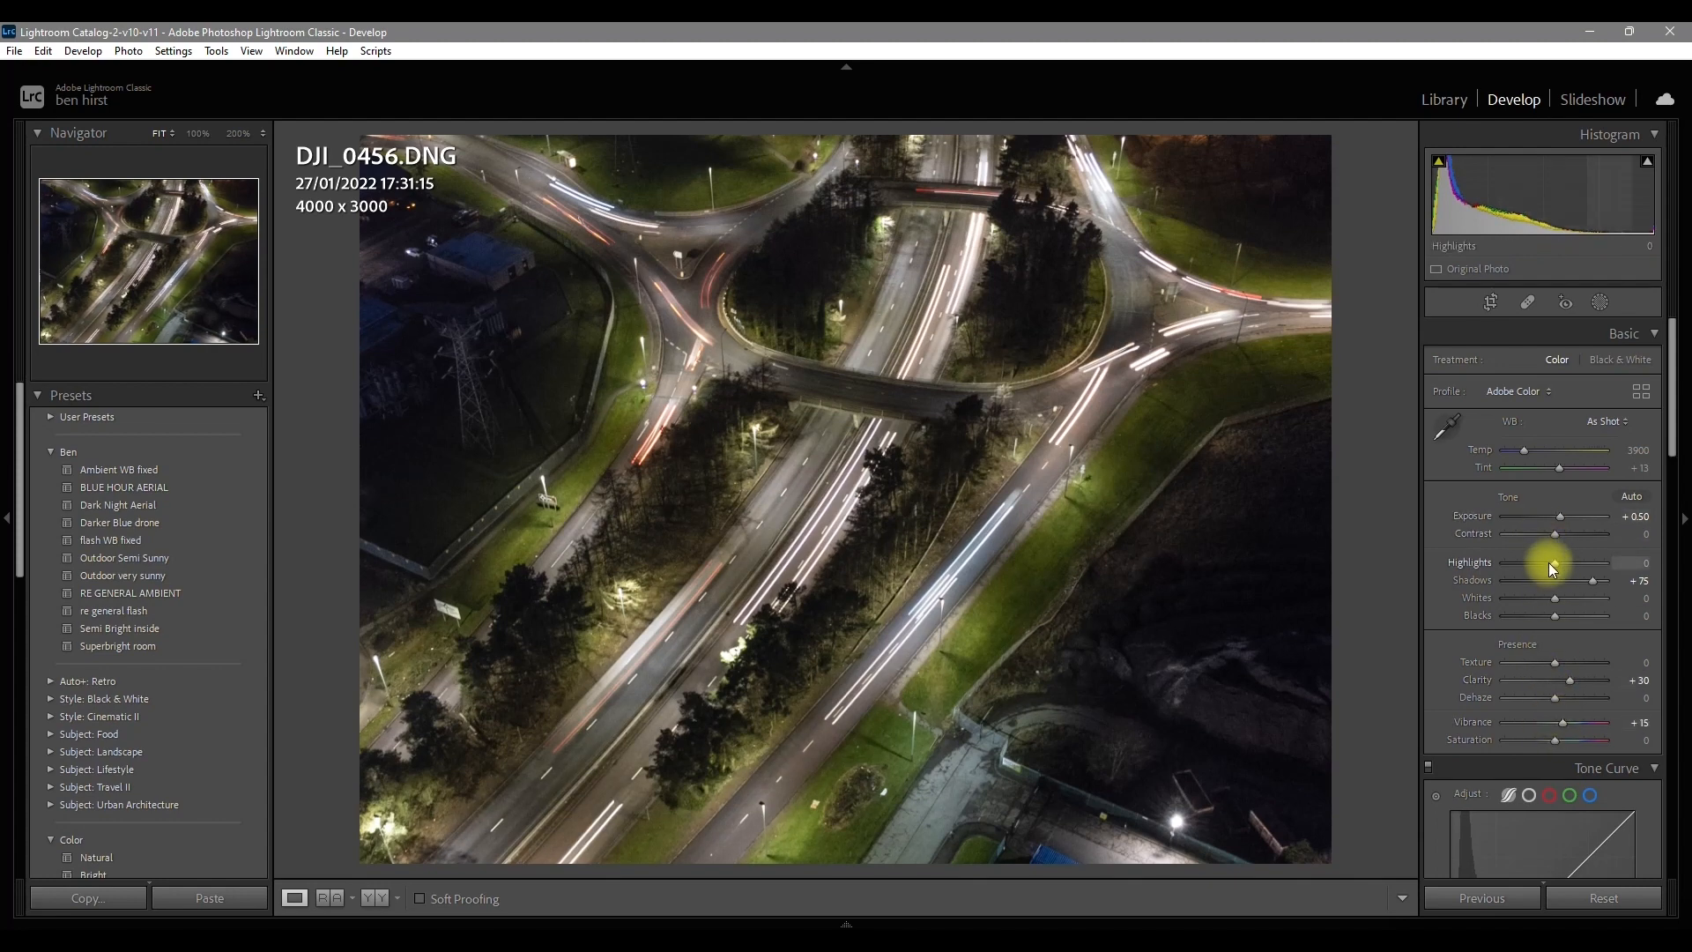
scroll(1451, 579, "down", 10)
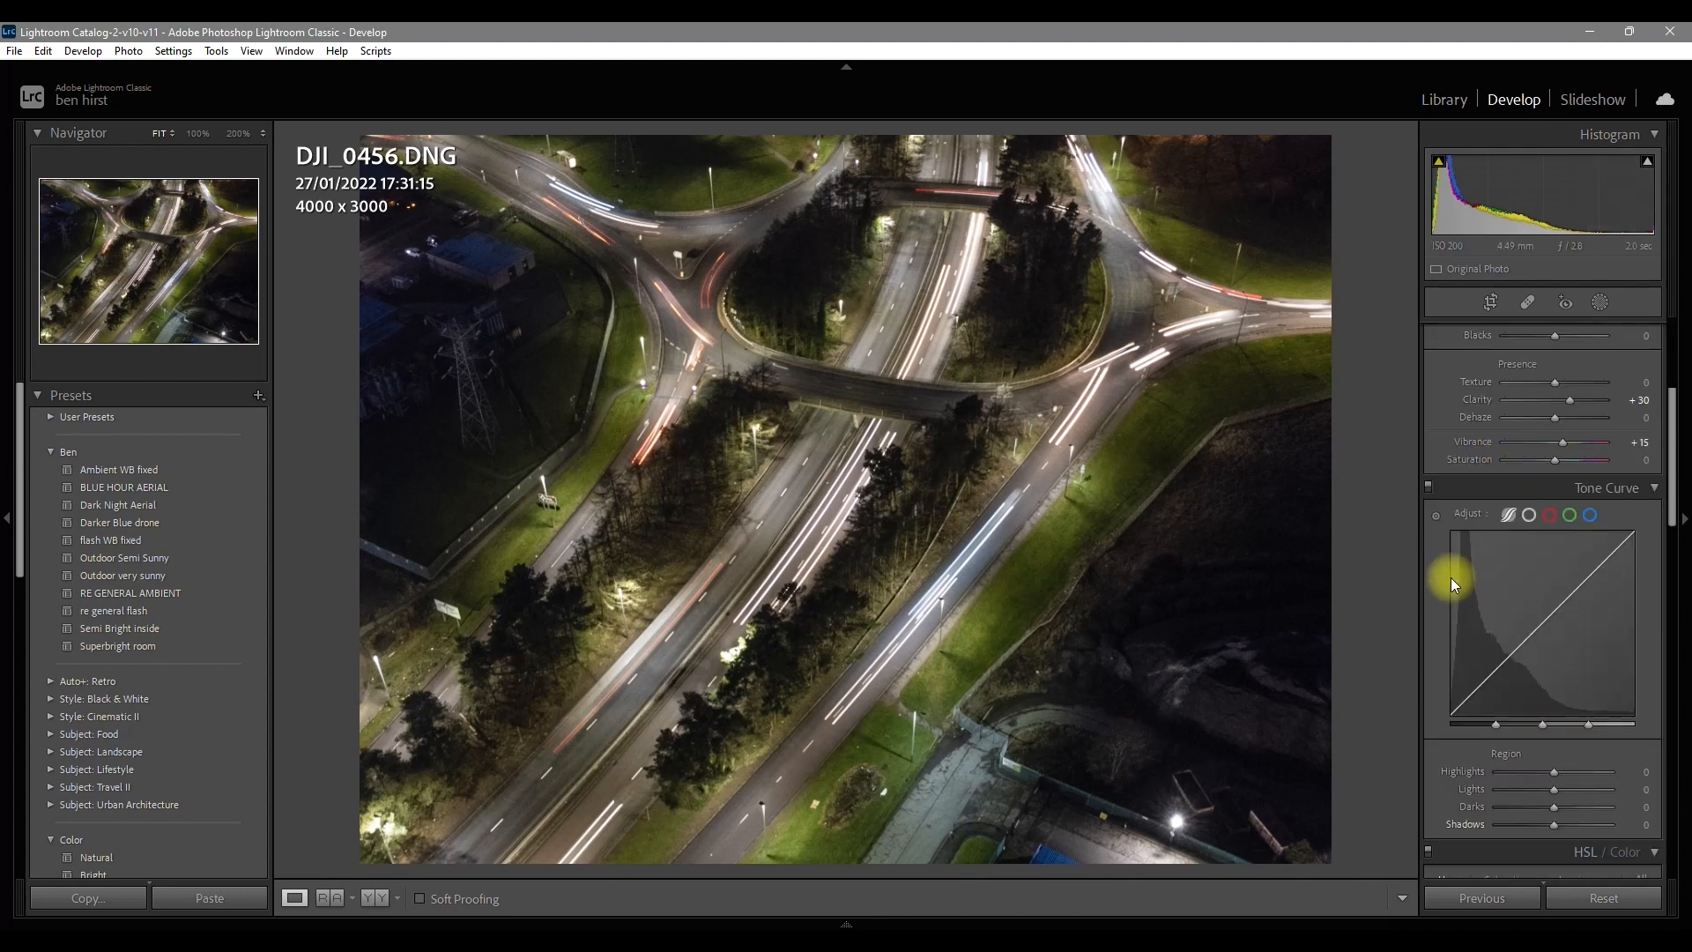
scroll(1450, 582, "down", 5)
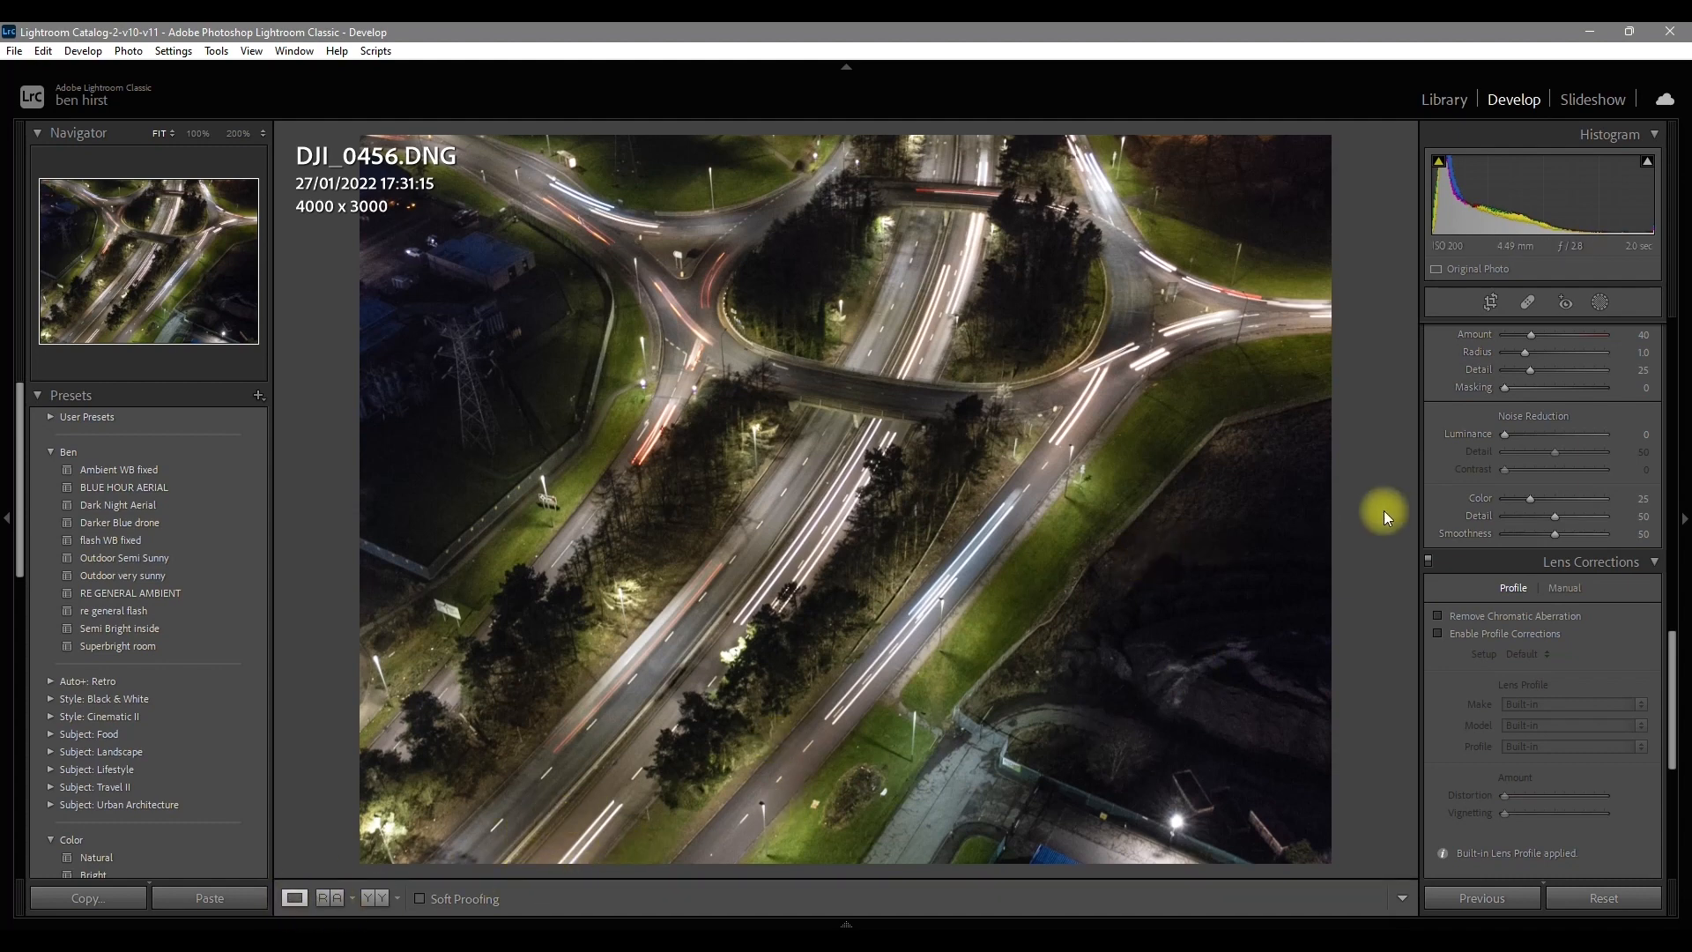
scroll(1468, 579, "up", 10)
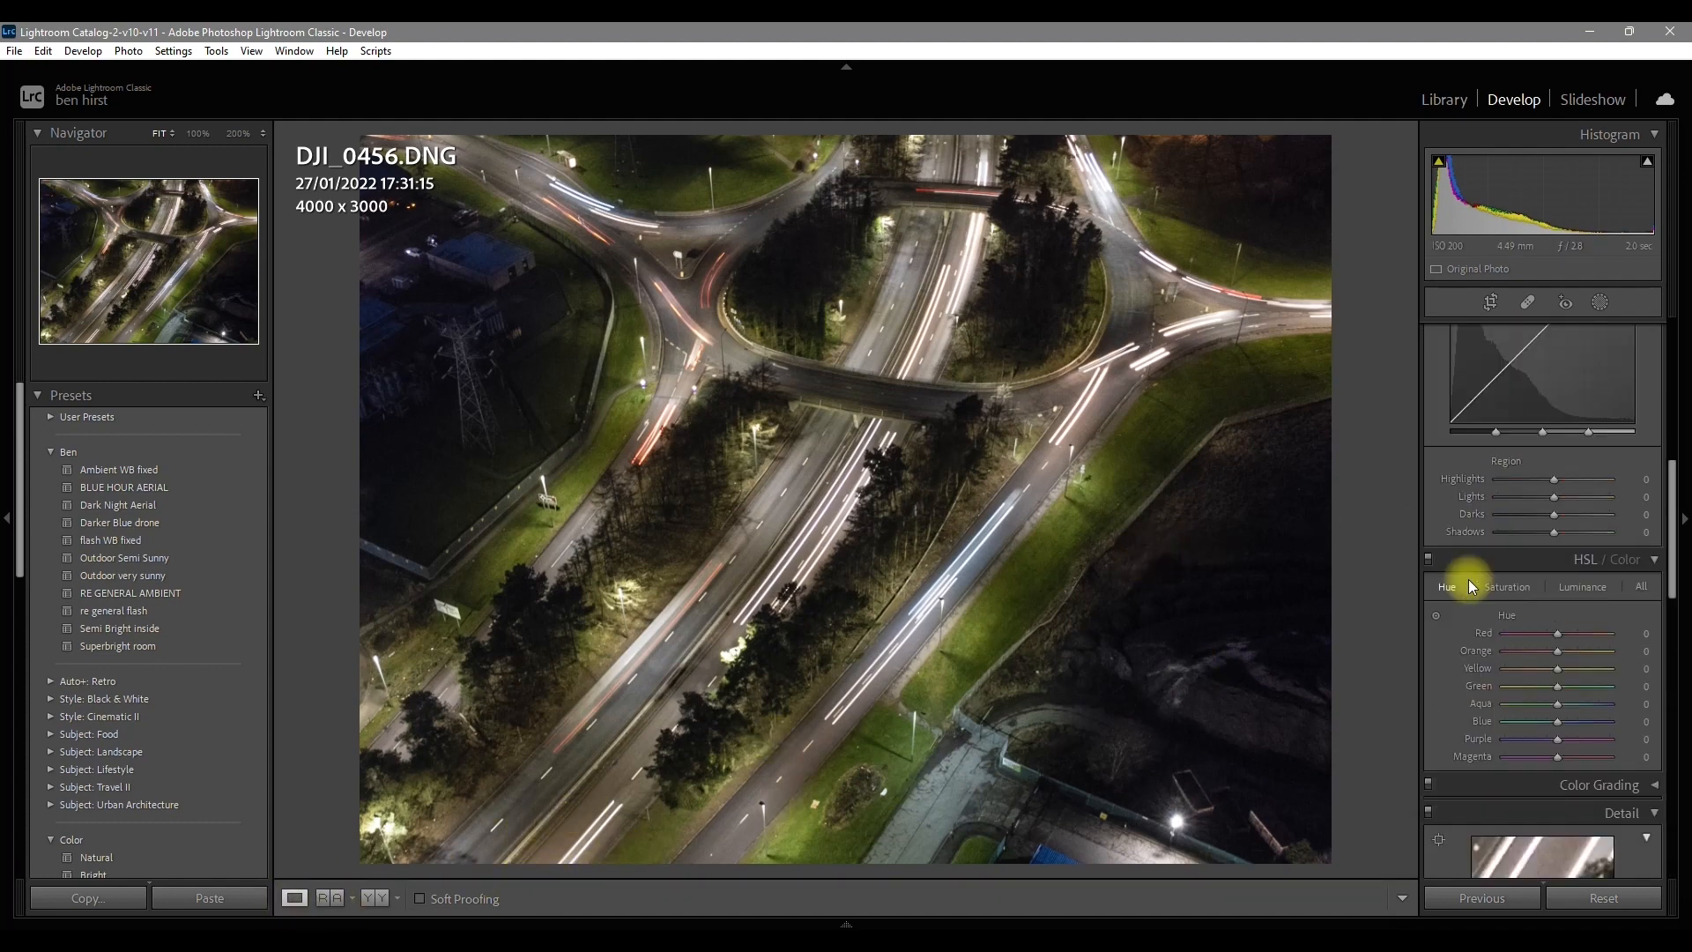
scroll(1468, 579, "up", 4)
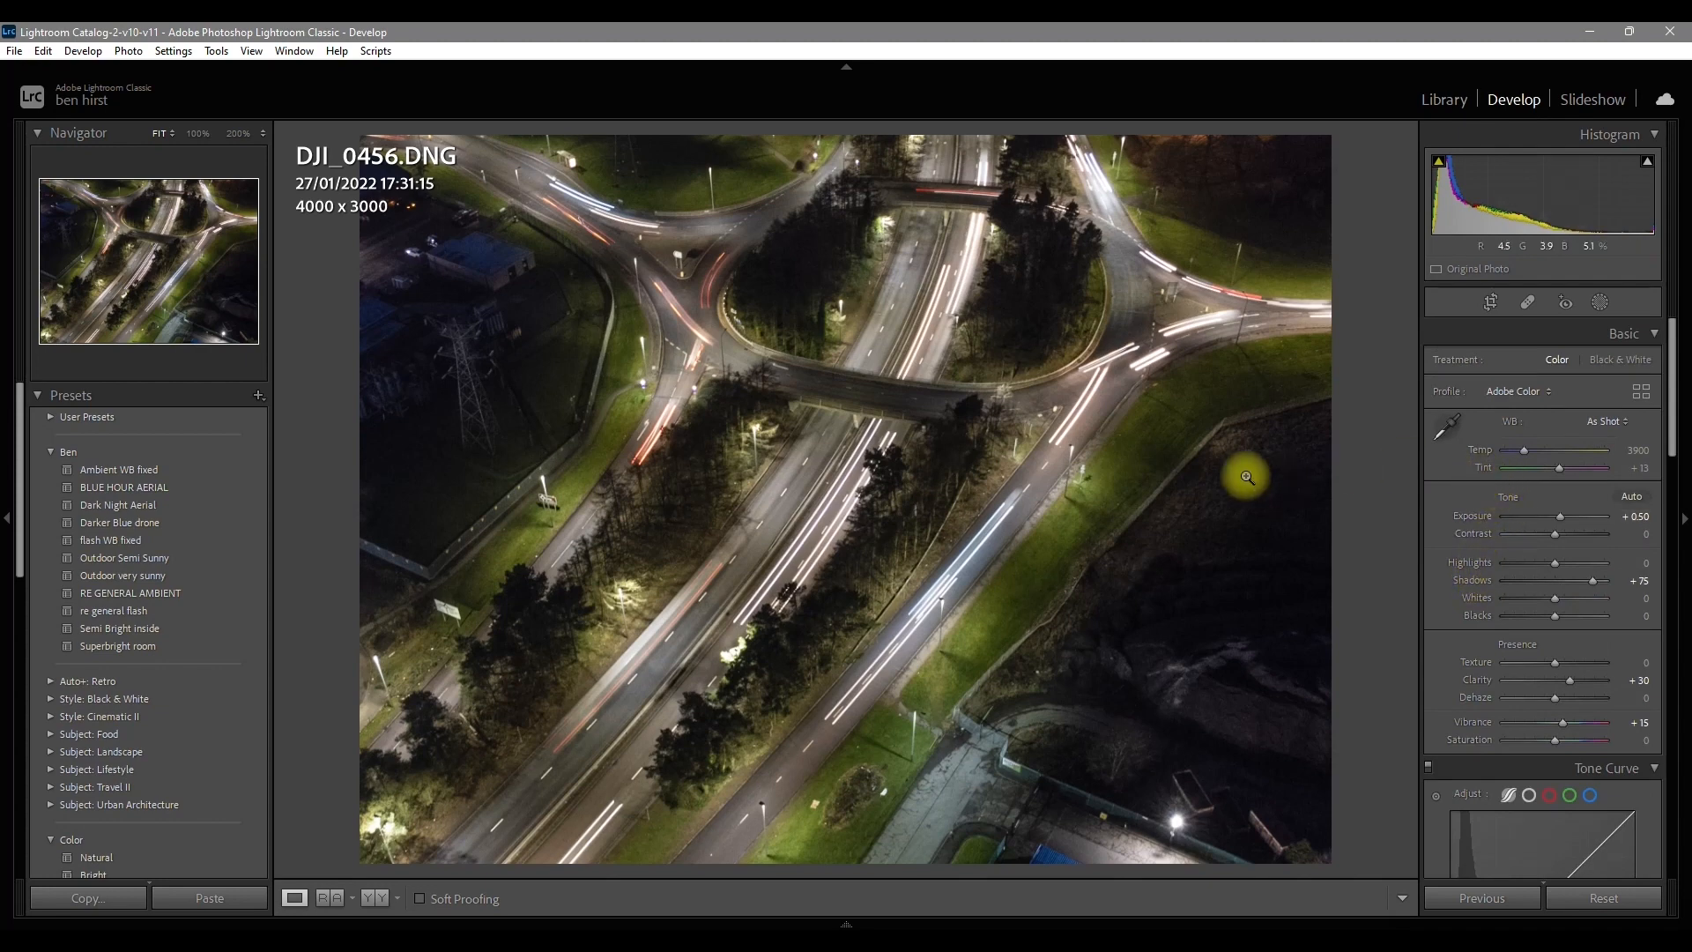
Step: Select all 45 photos and synchronize the first photo's develop settings to them, leaving Masking out
left_click(844, 923)
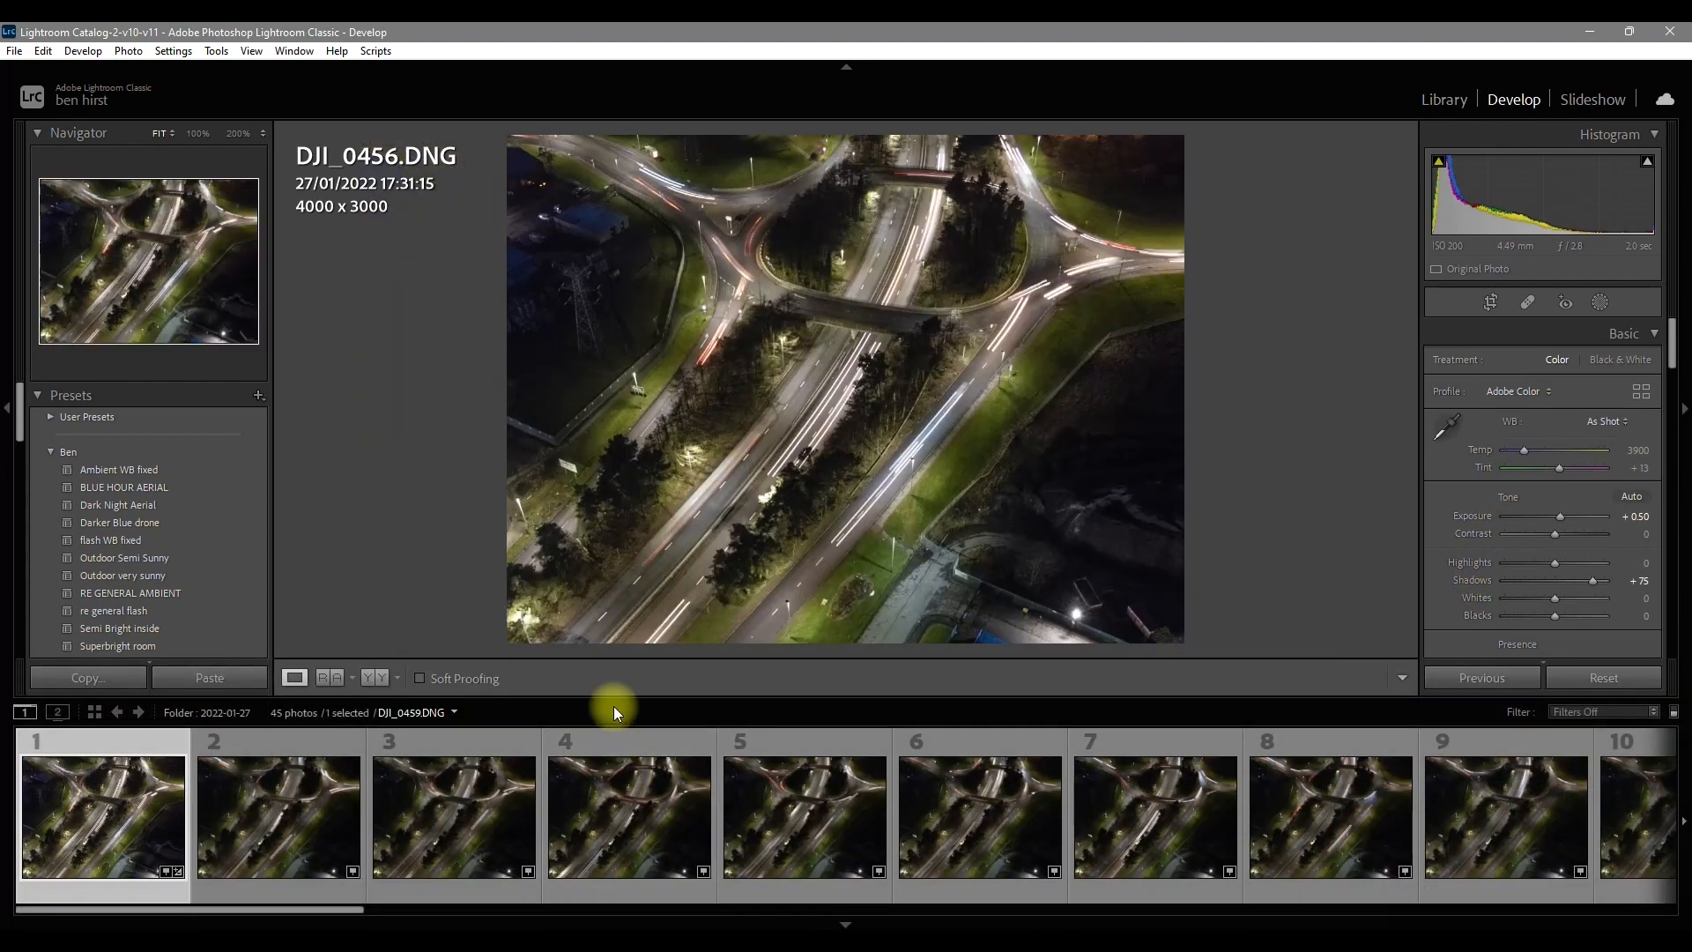
scroll(356, 821, "down", 10)
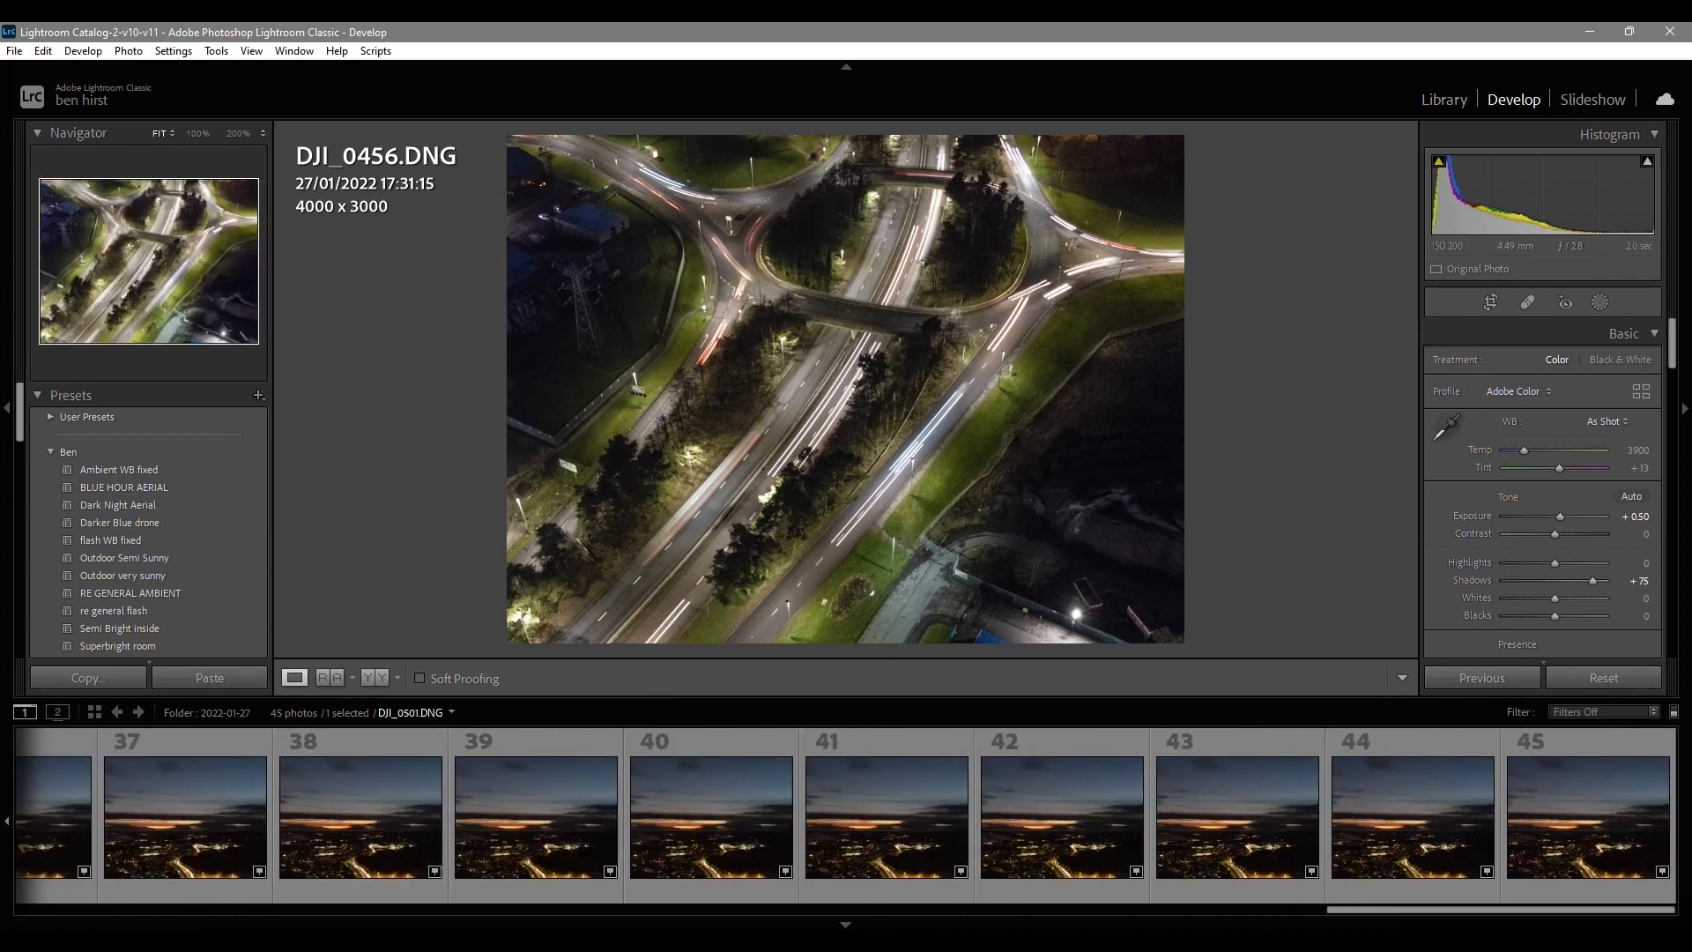
left_click(1562, 833, "shift")
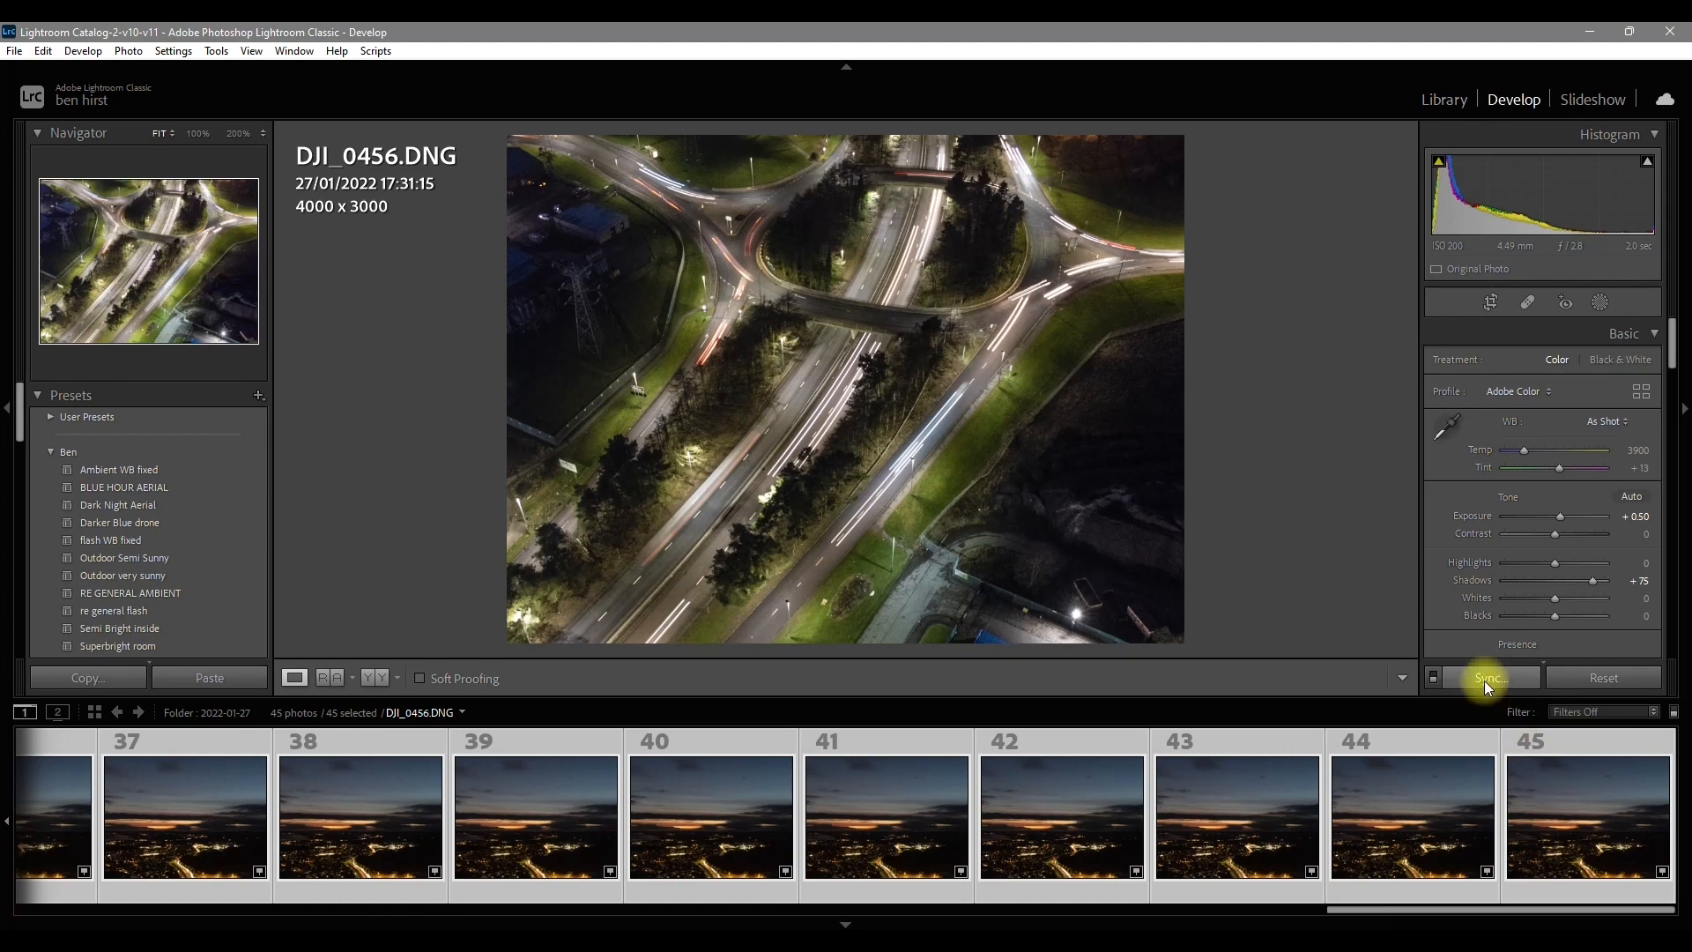
left_click(1488, 678)
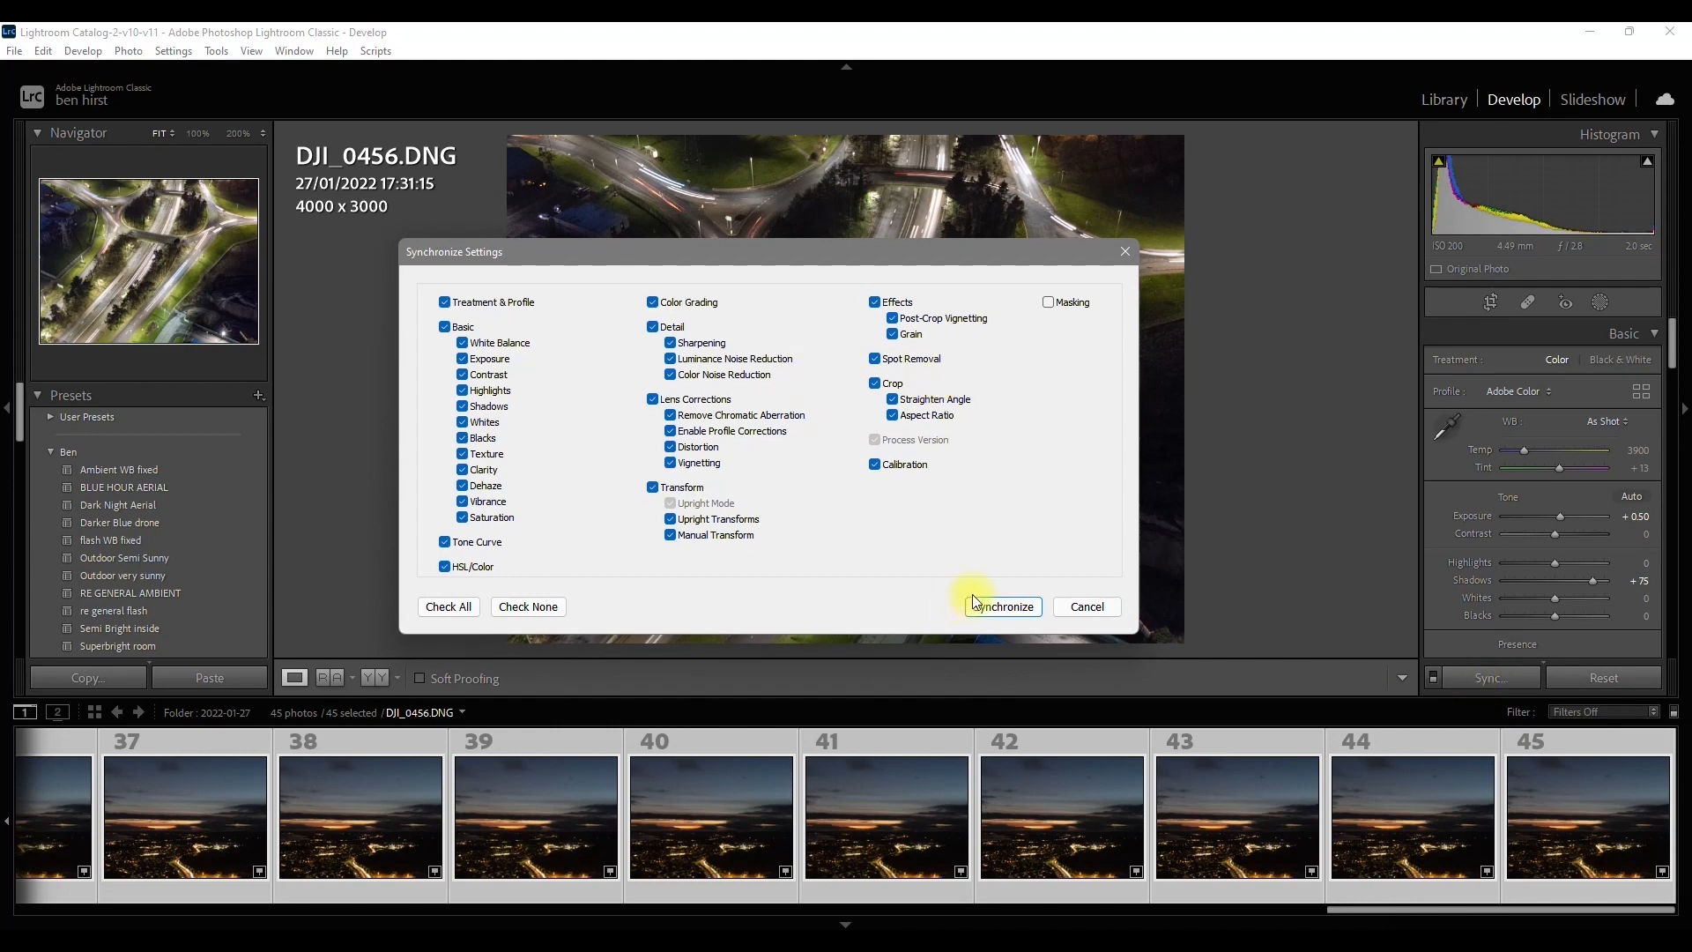
left_click(981, 605)
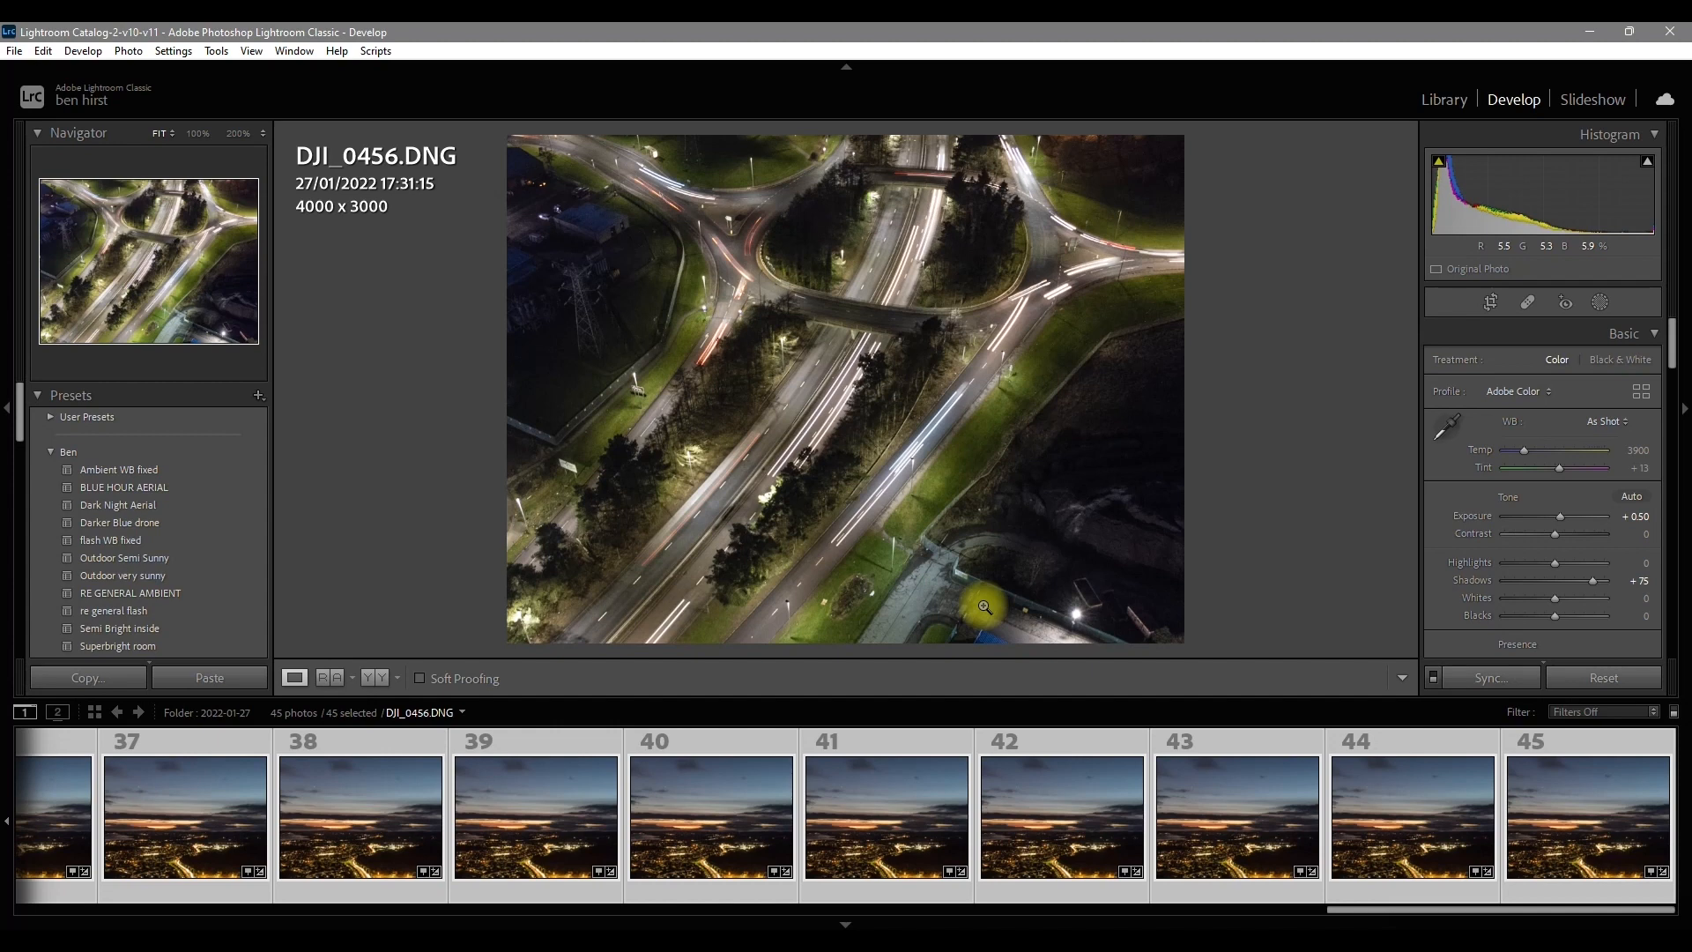
Step: Select the first 15 roundabout photos and bring up the option to open them as layers in Photoshop
scroll(845, 827, "up", 15)
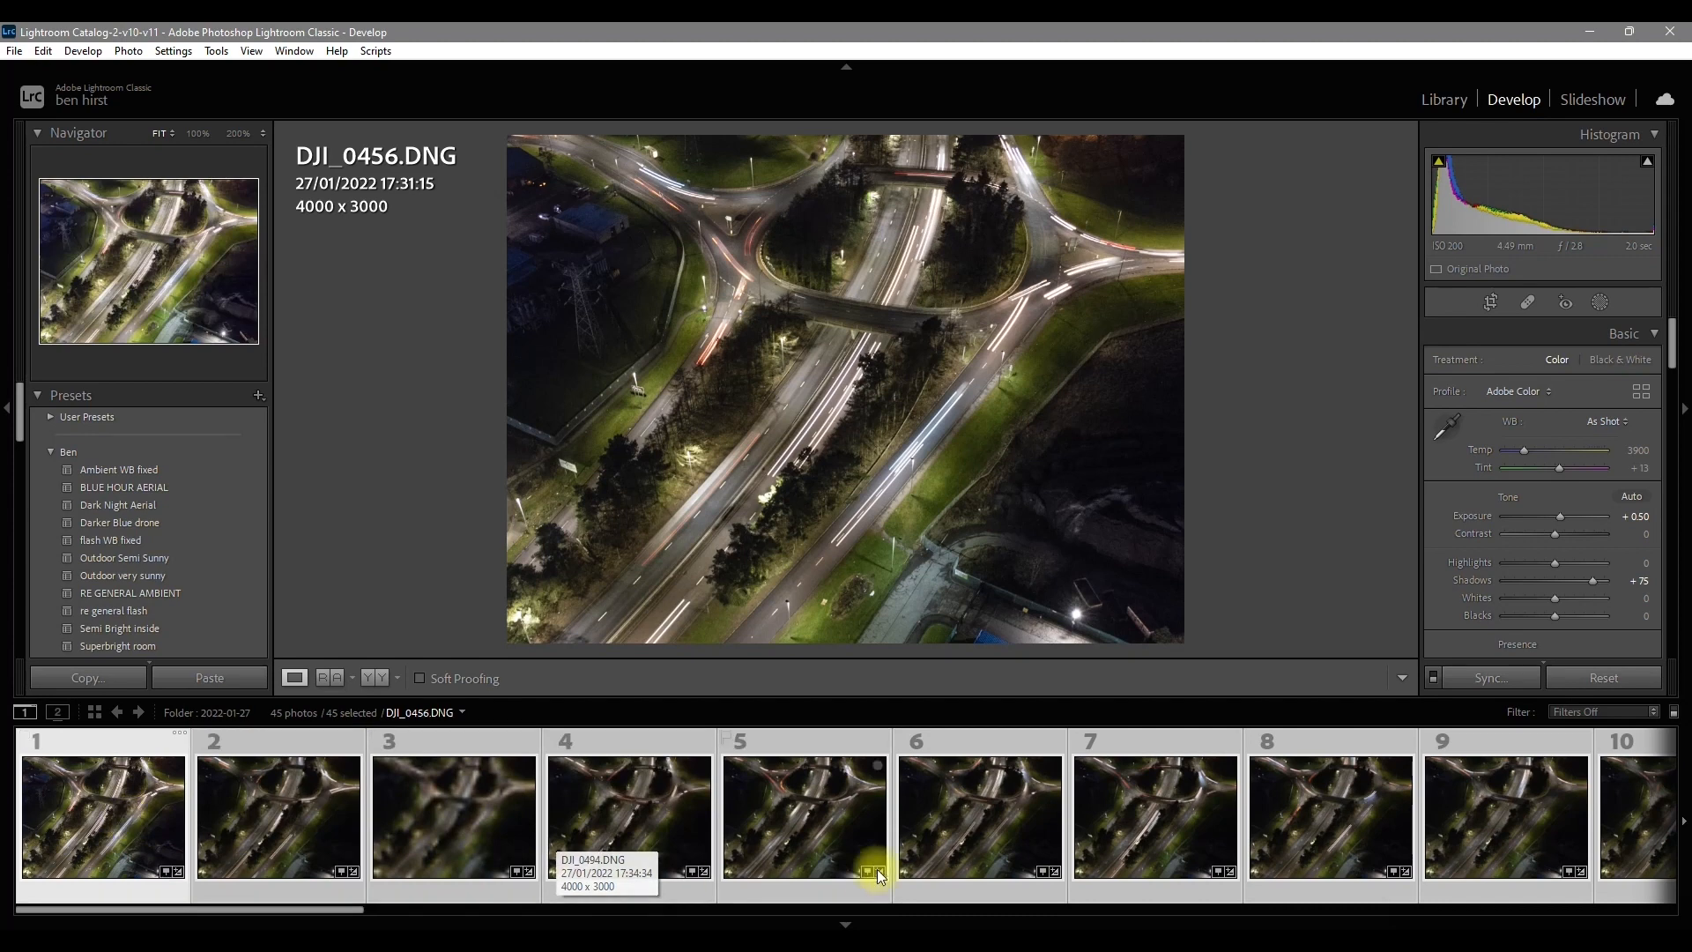
scroll(1105, 872, "down", 5)
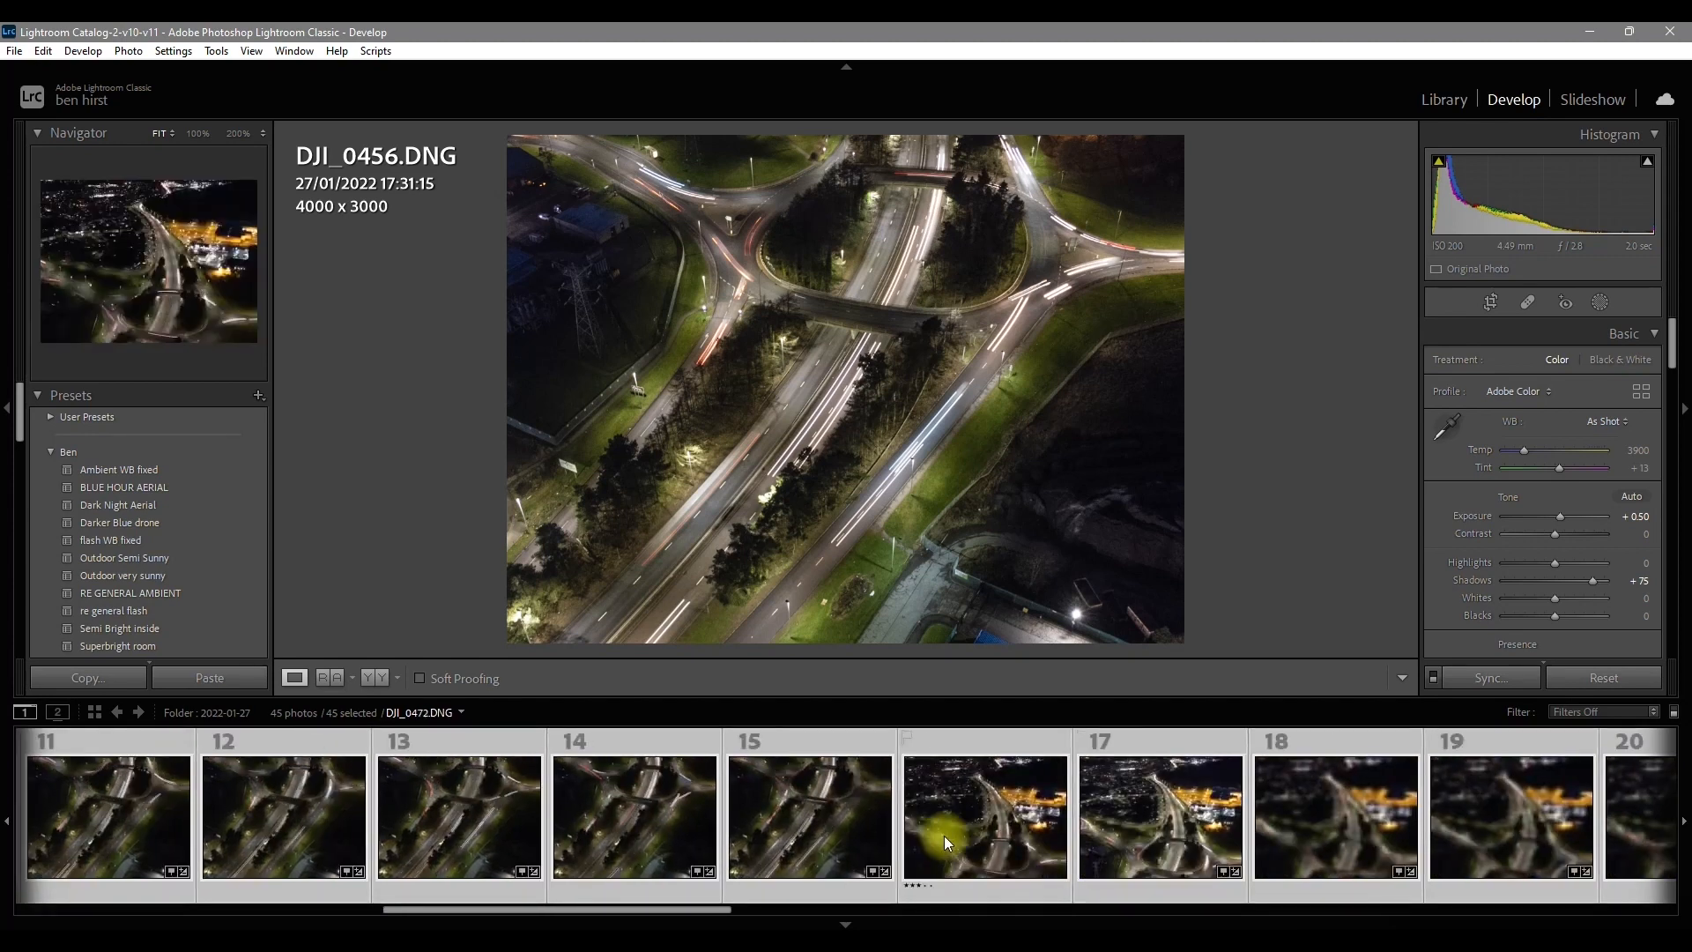
left_click(839, 823, "shift")
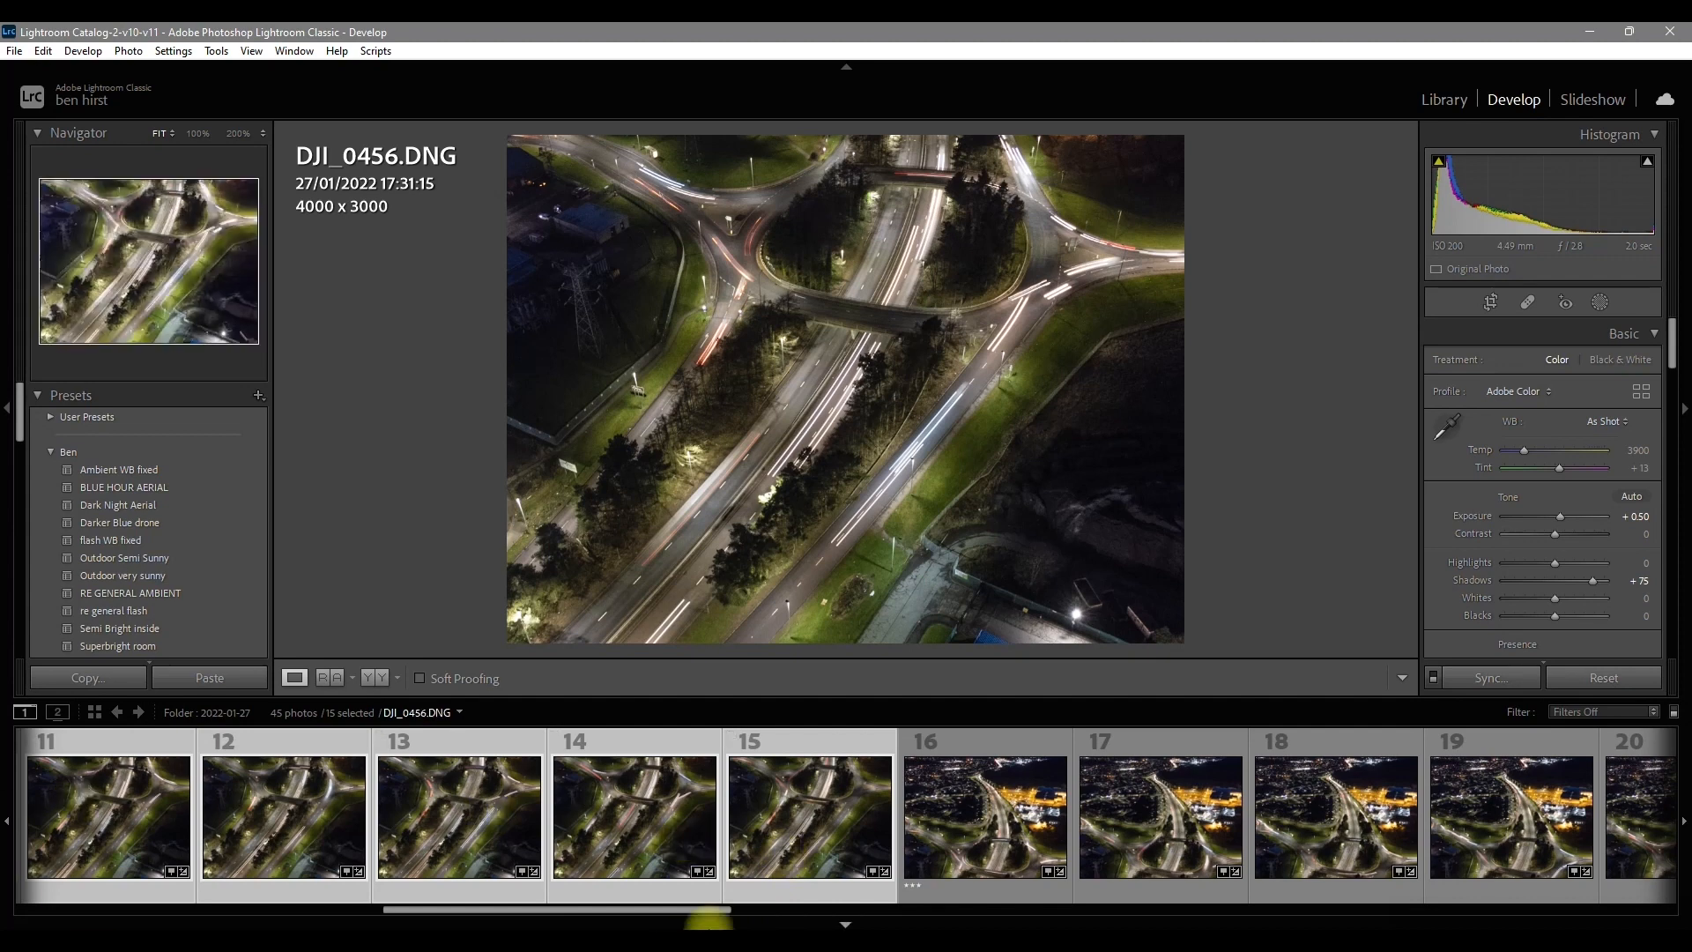
right_click(786, 825)
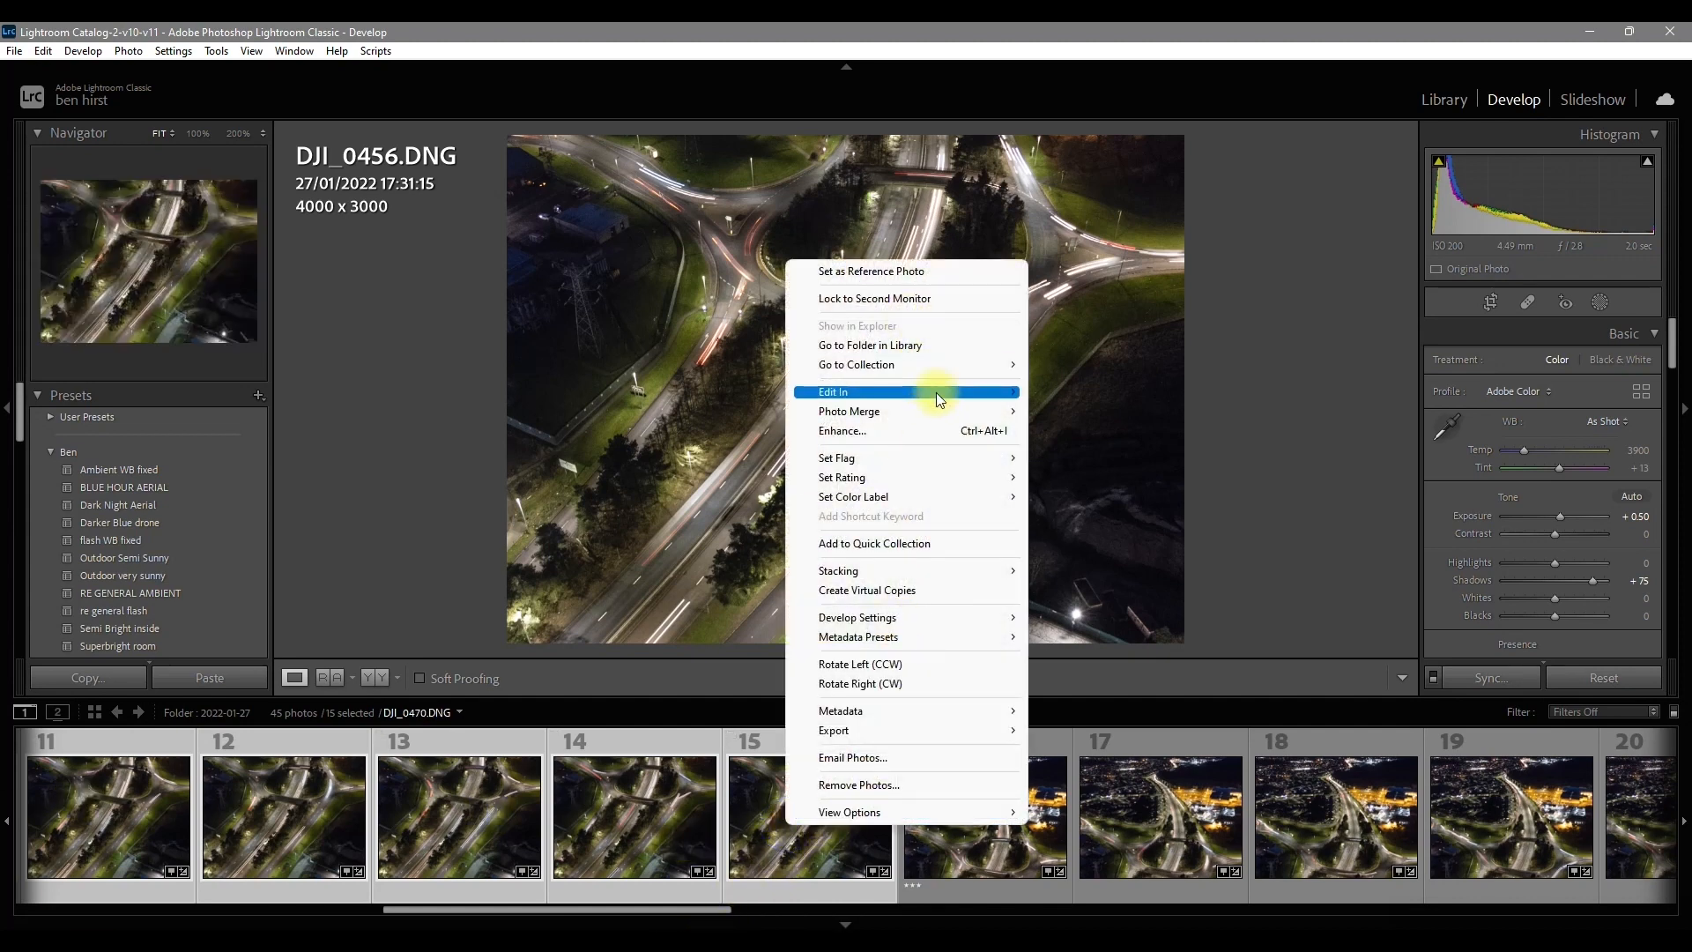
mouse_move(936, 393)
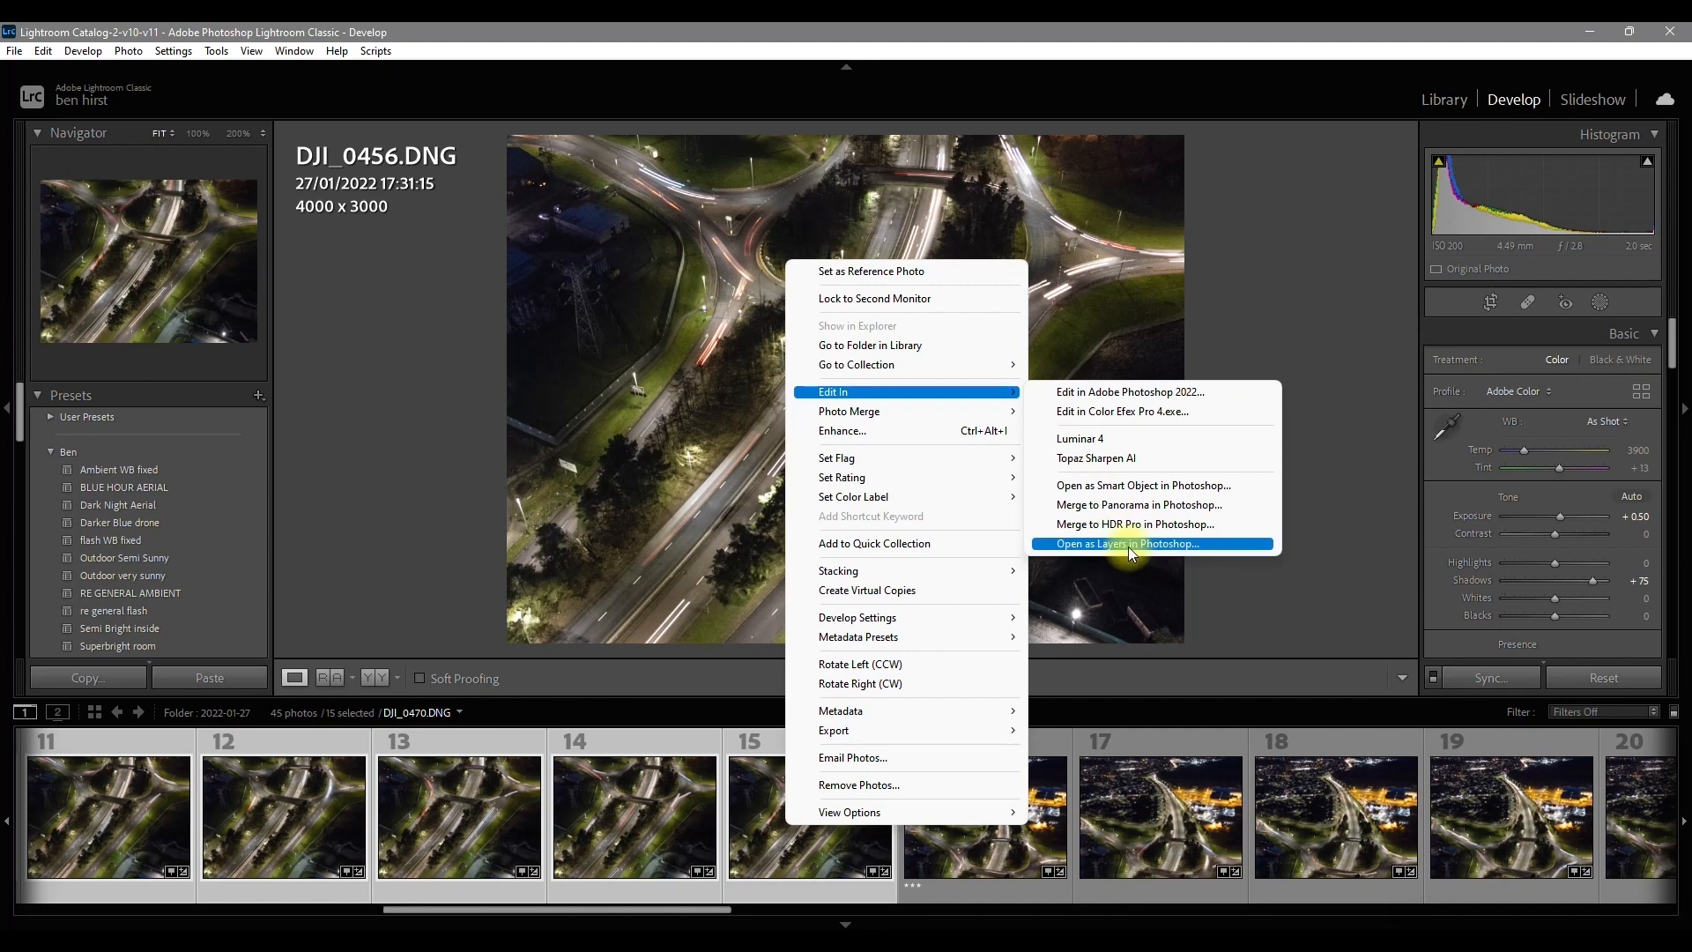
left_click(934, 29)
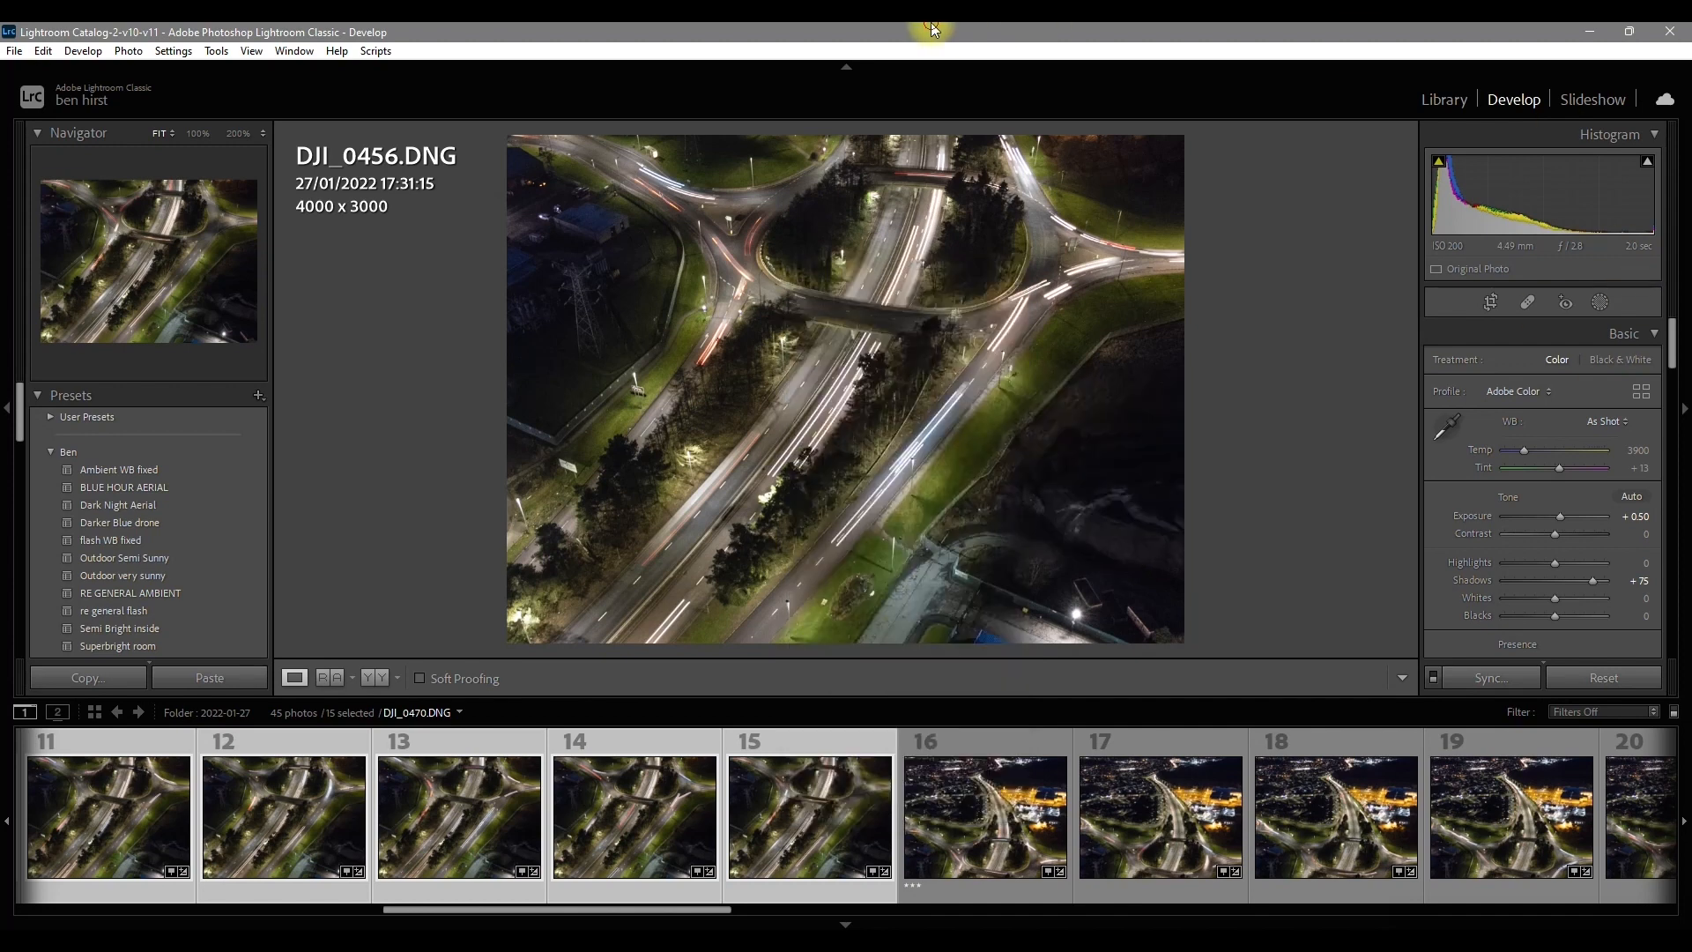
scroll(959, 834, "down", 5)
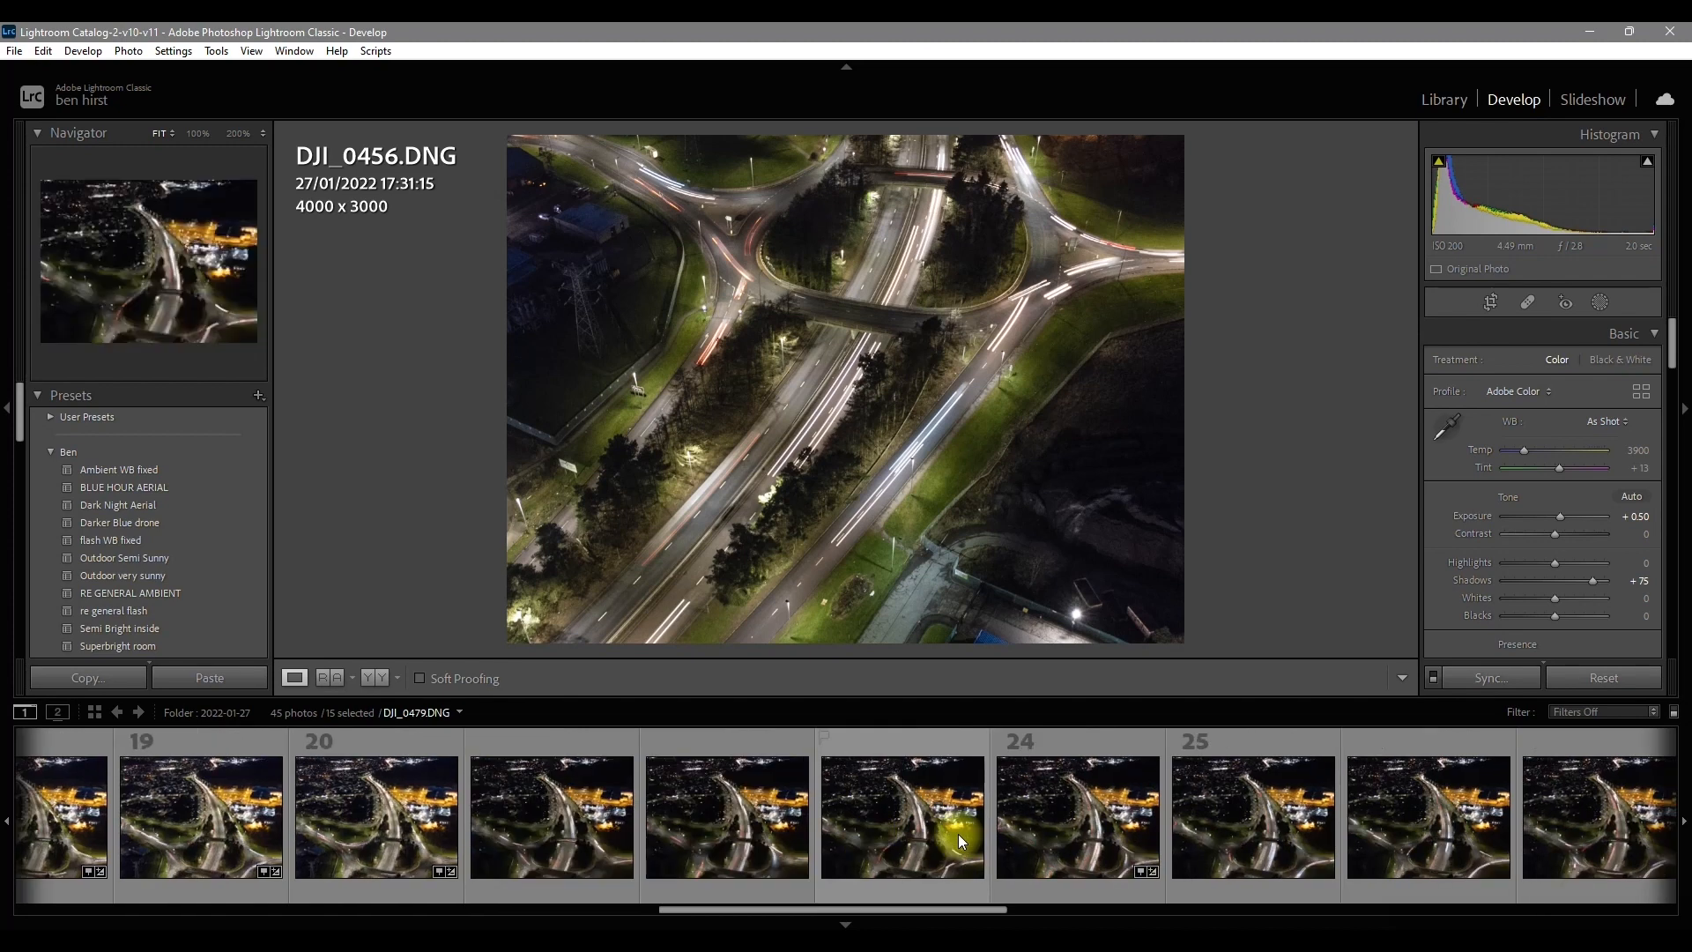
scroll(1192, 811, "down", 6)
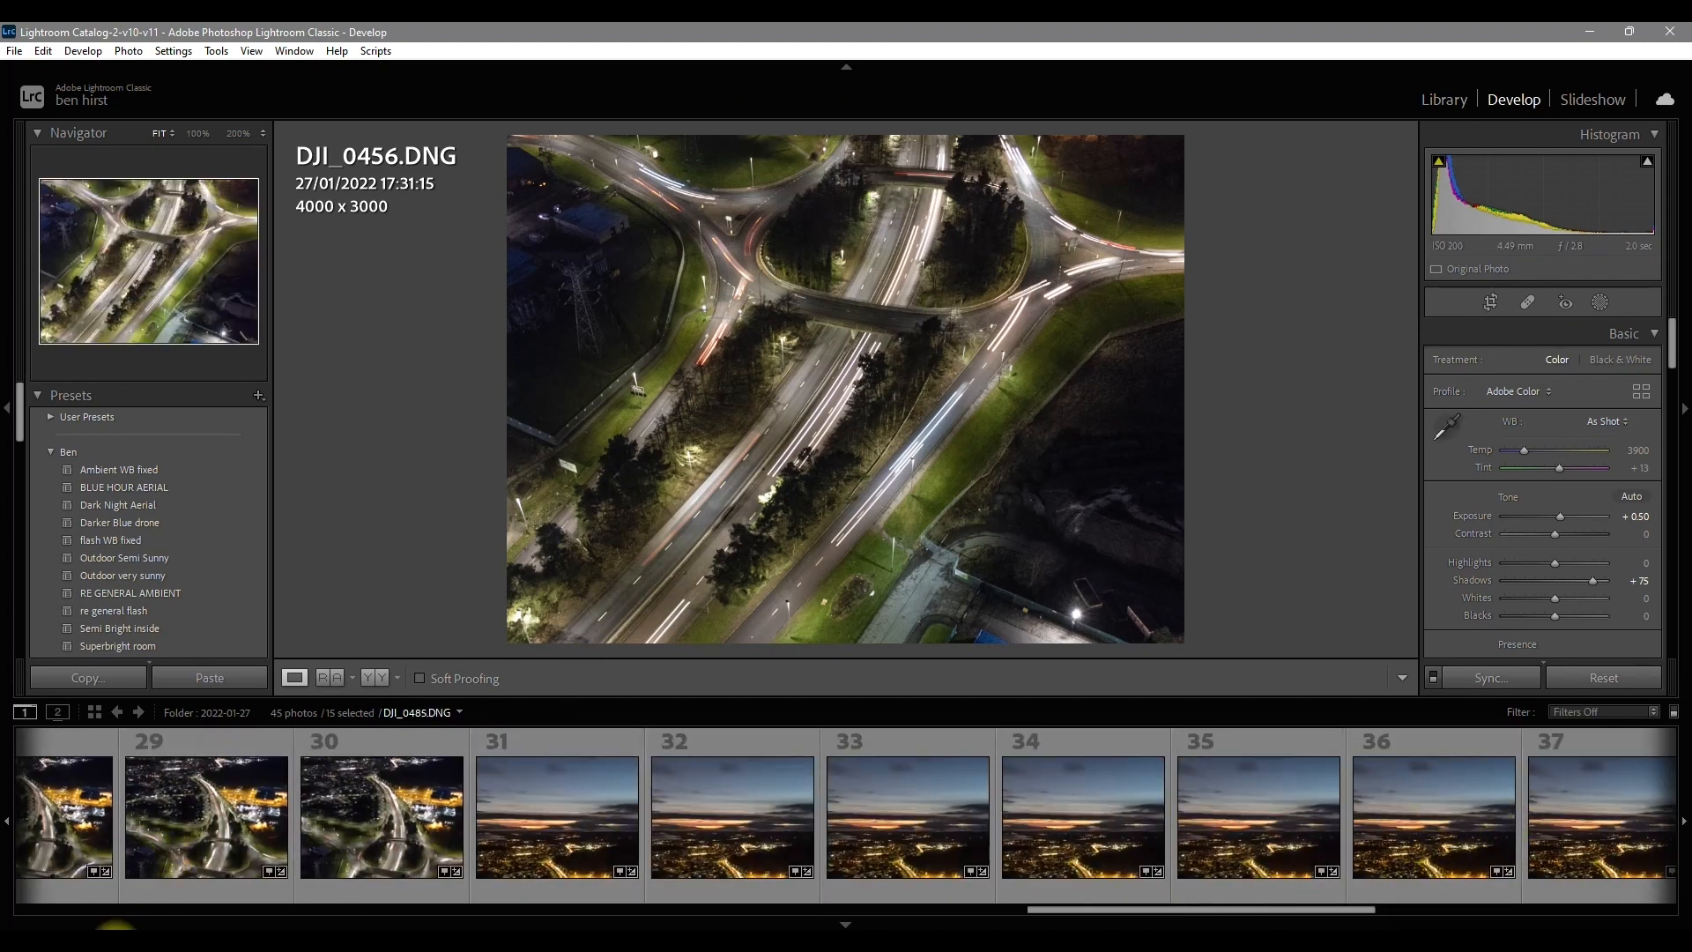
Step: Switch to Photoshop and review the layered documents DJI_0470.DNG, DJI_0486.DNG and DJI_0503.DNG
left_click(122, 941)
left_click(274, 87)
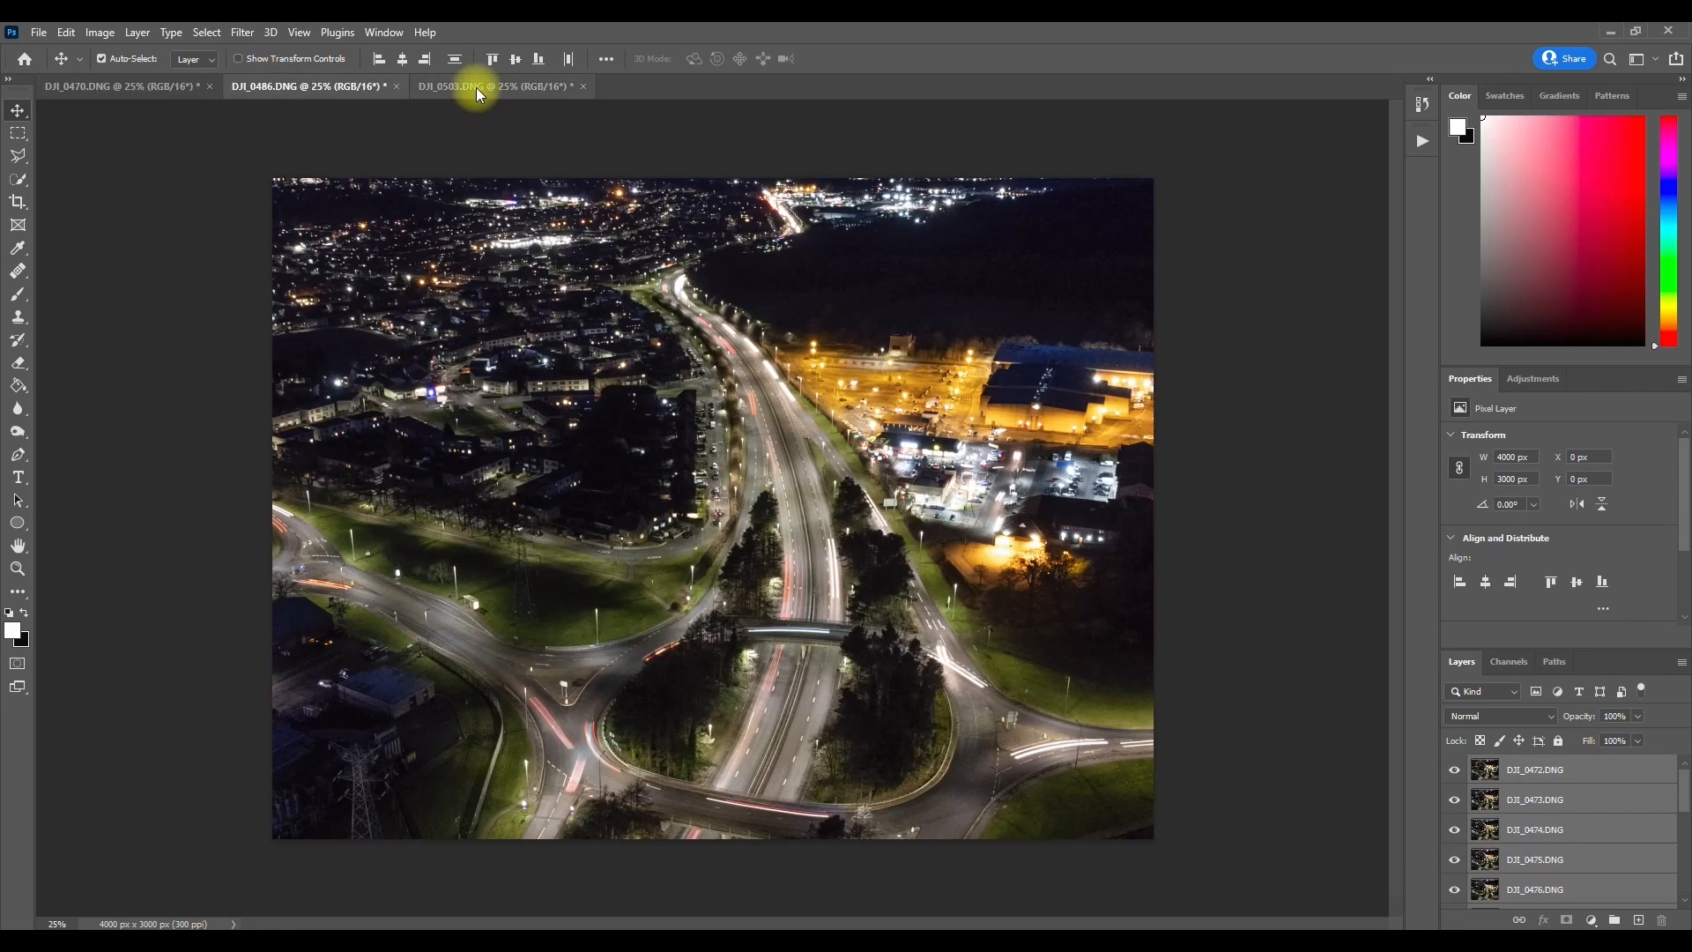
left_click(476, 87)
left_click(168, 88)
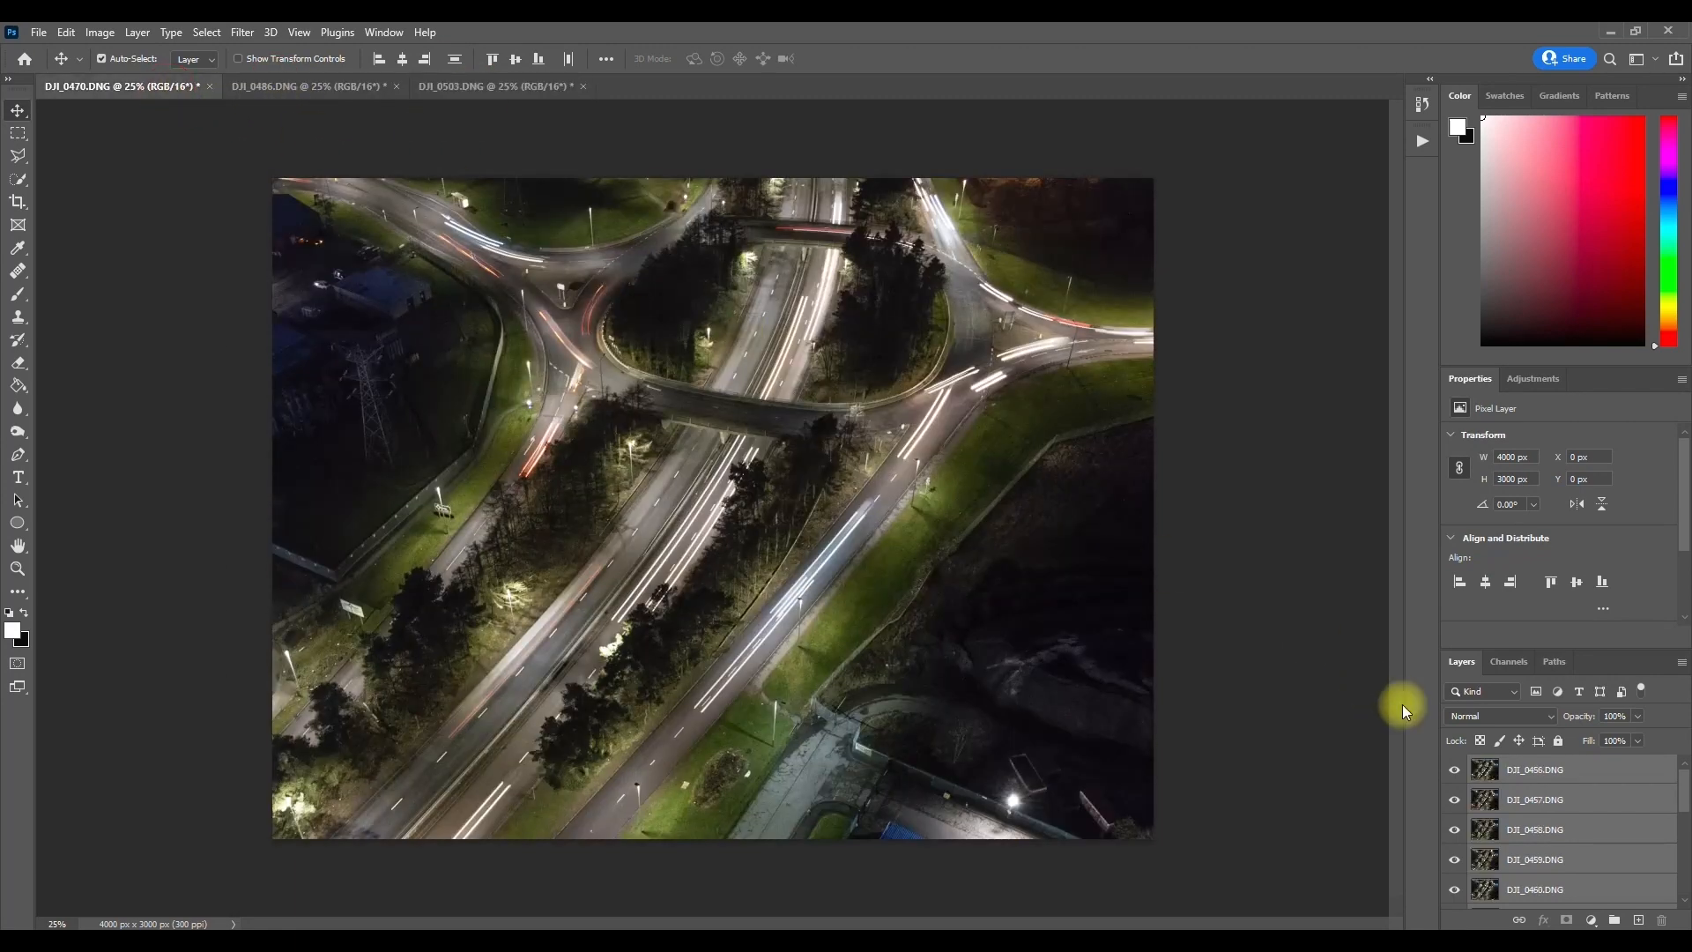
scroll(1567, 778, "down", 1)
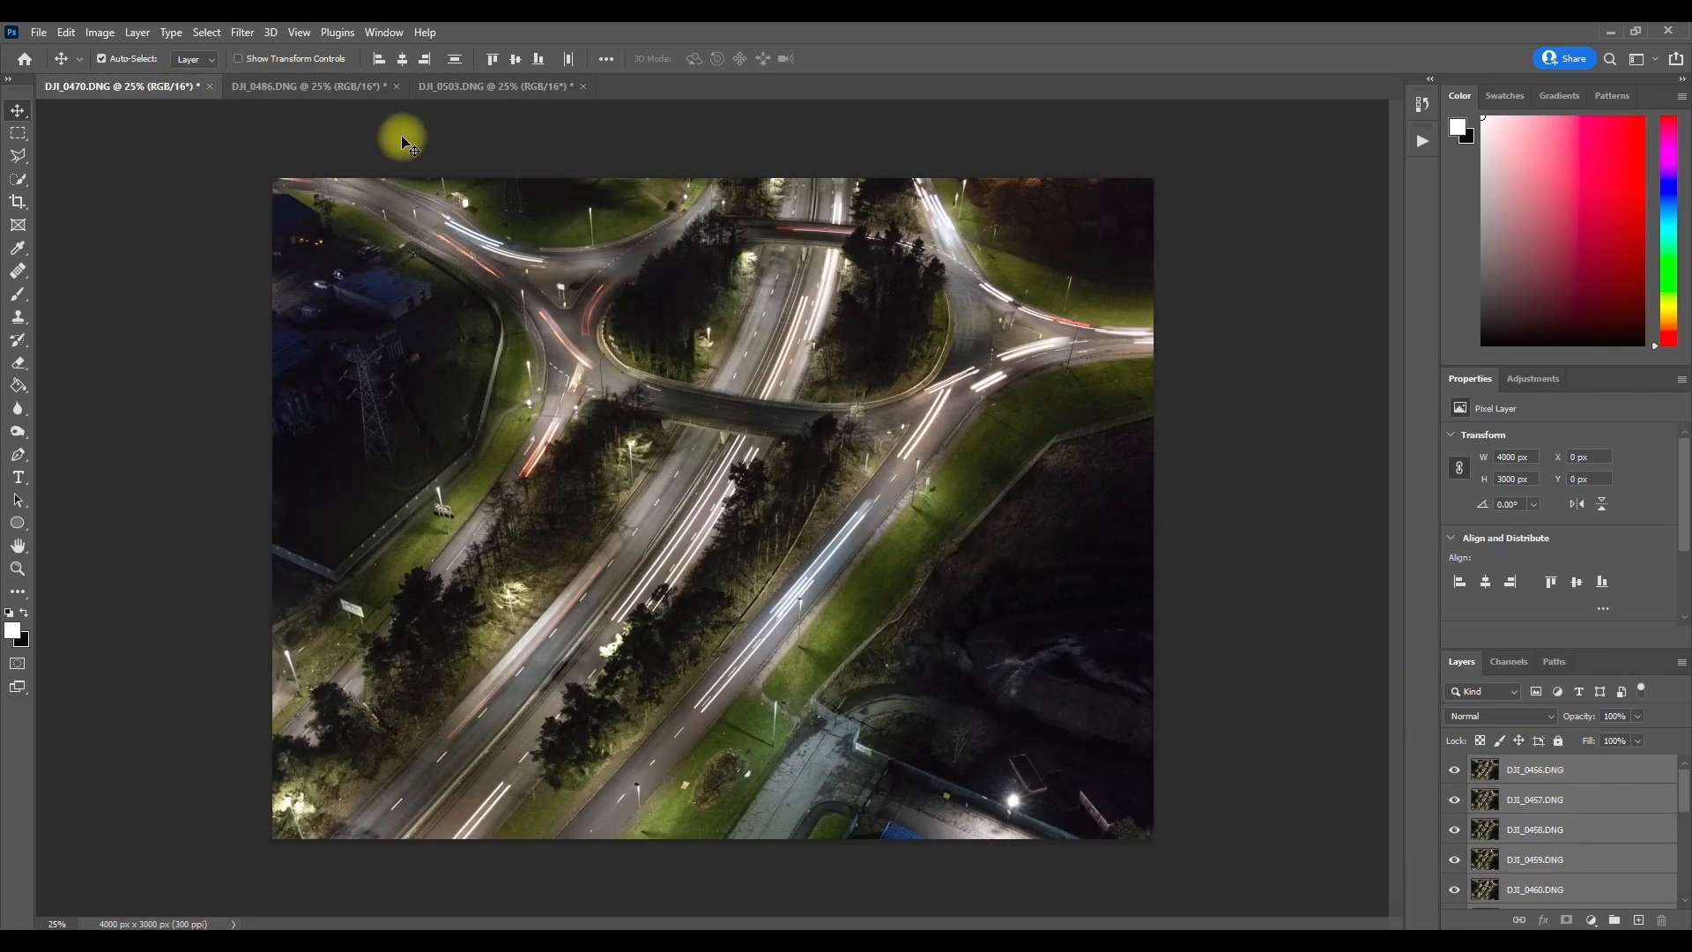
left_click(332, 87)
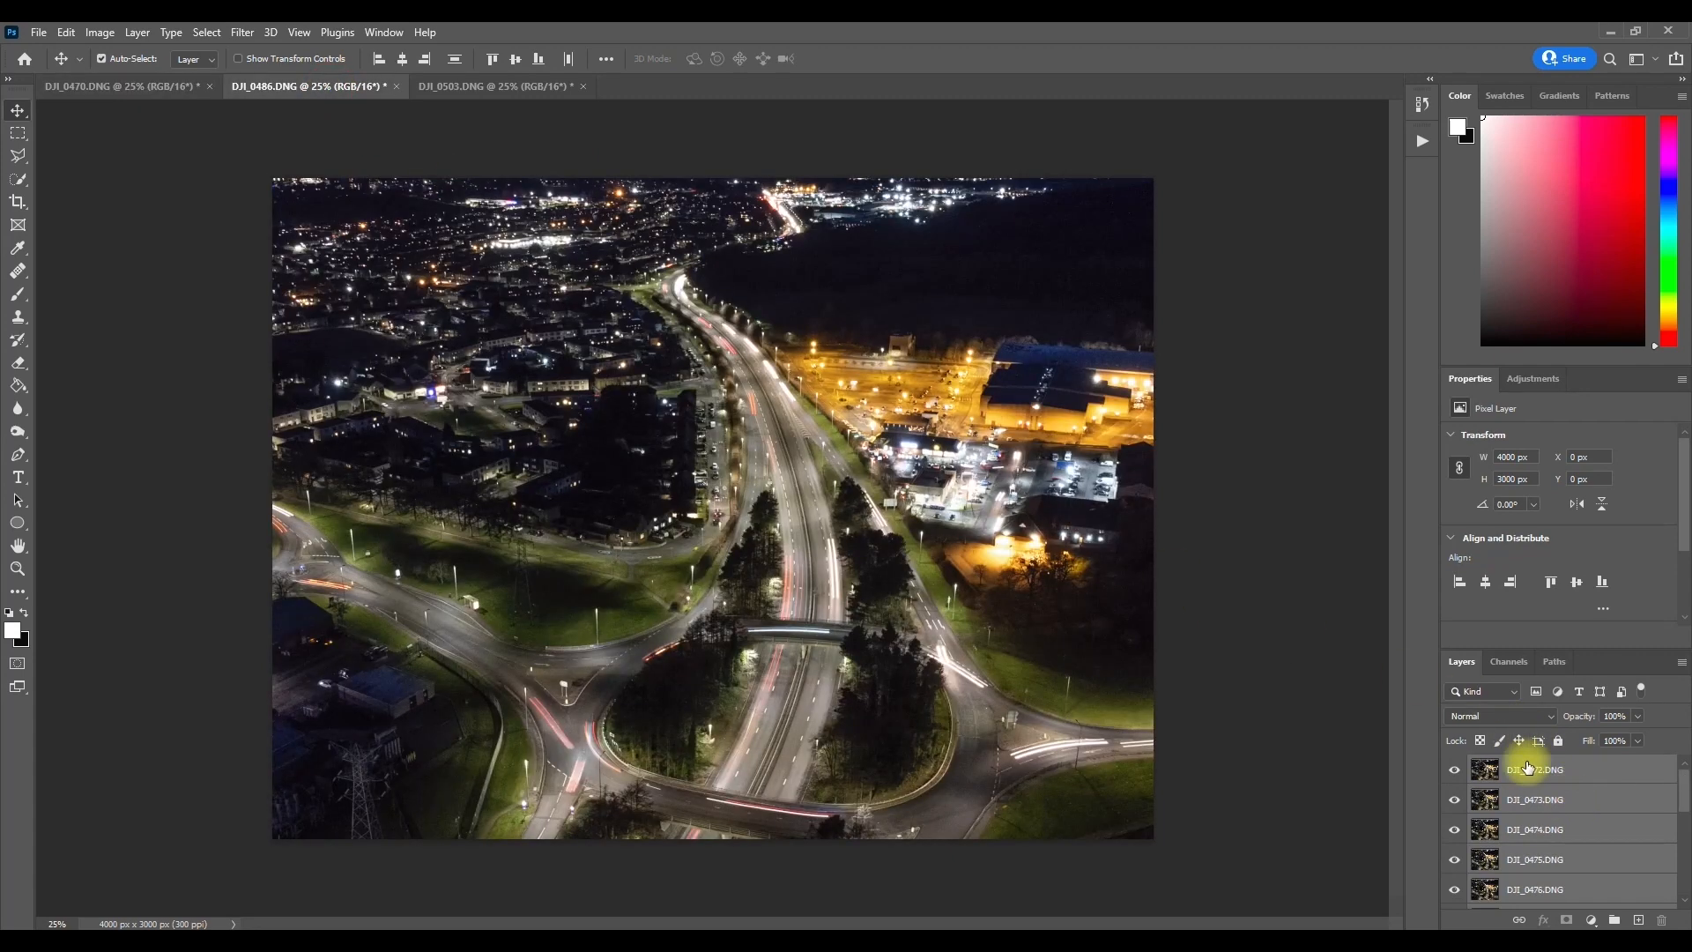
left_click(483, 86)
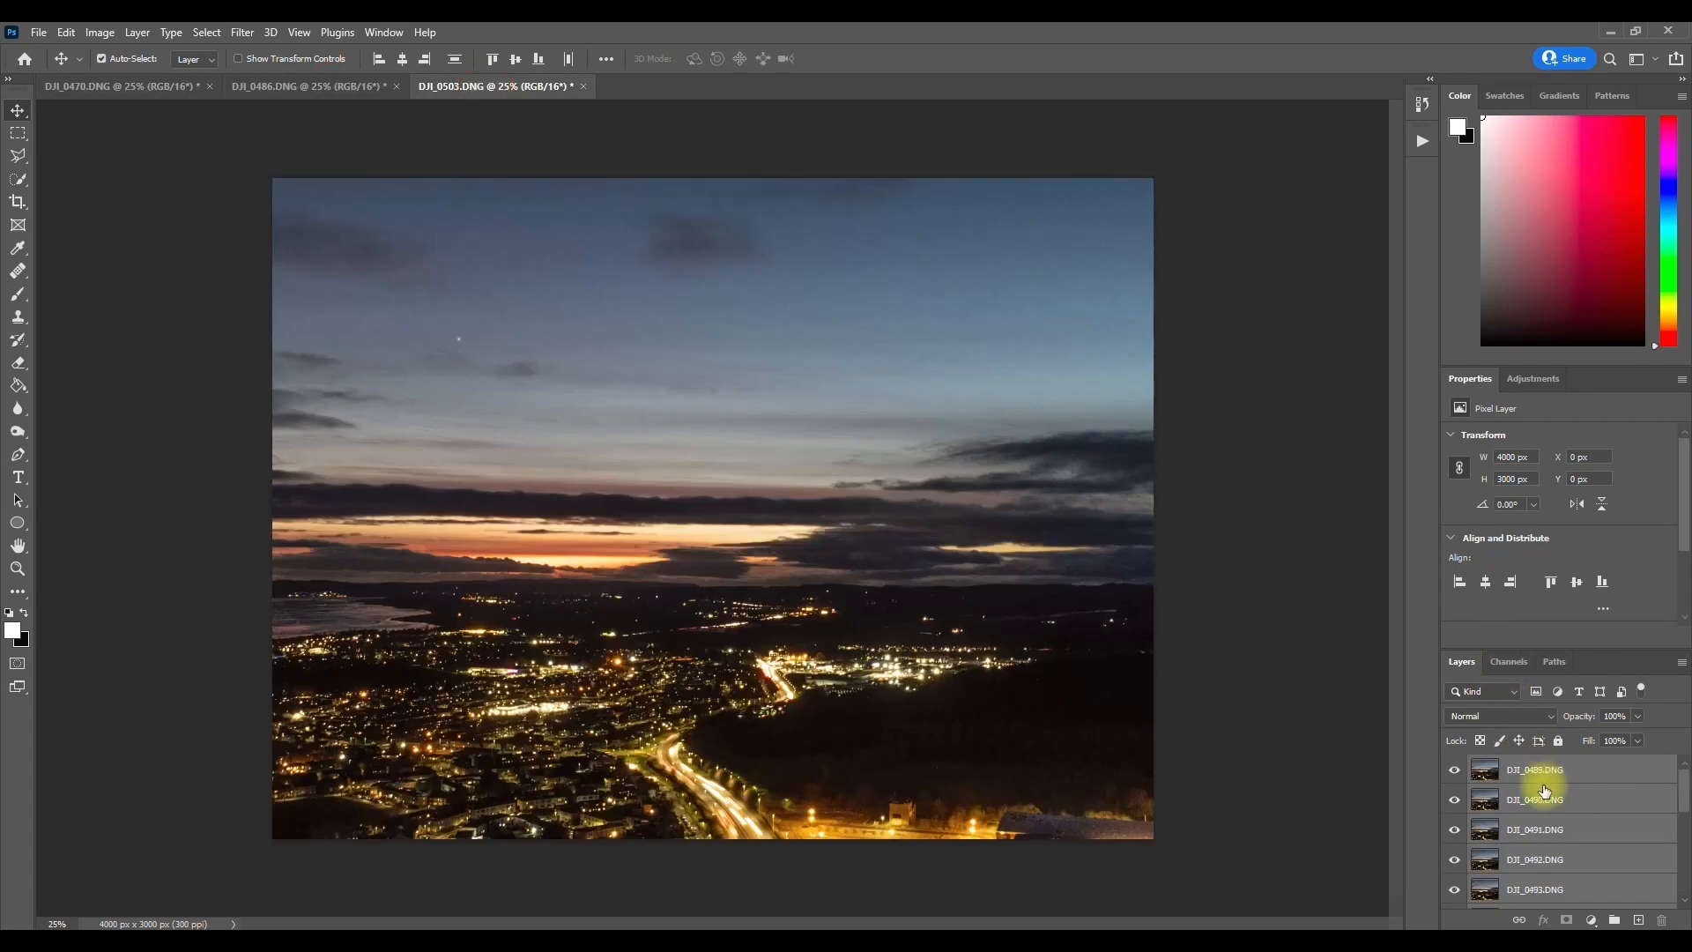
Step: Select all layers of DJI_0470.DNG and auto-align them with the Auto projection
left_click(110, 85)
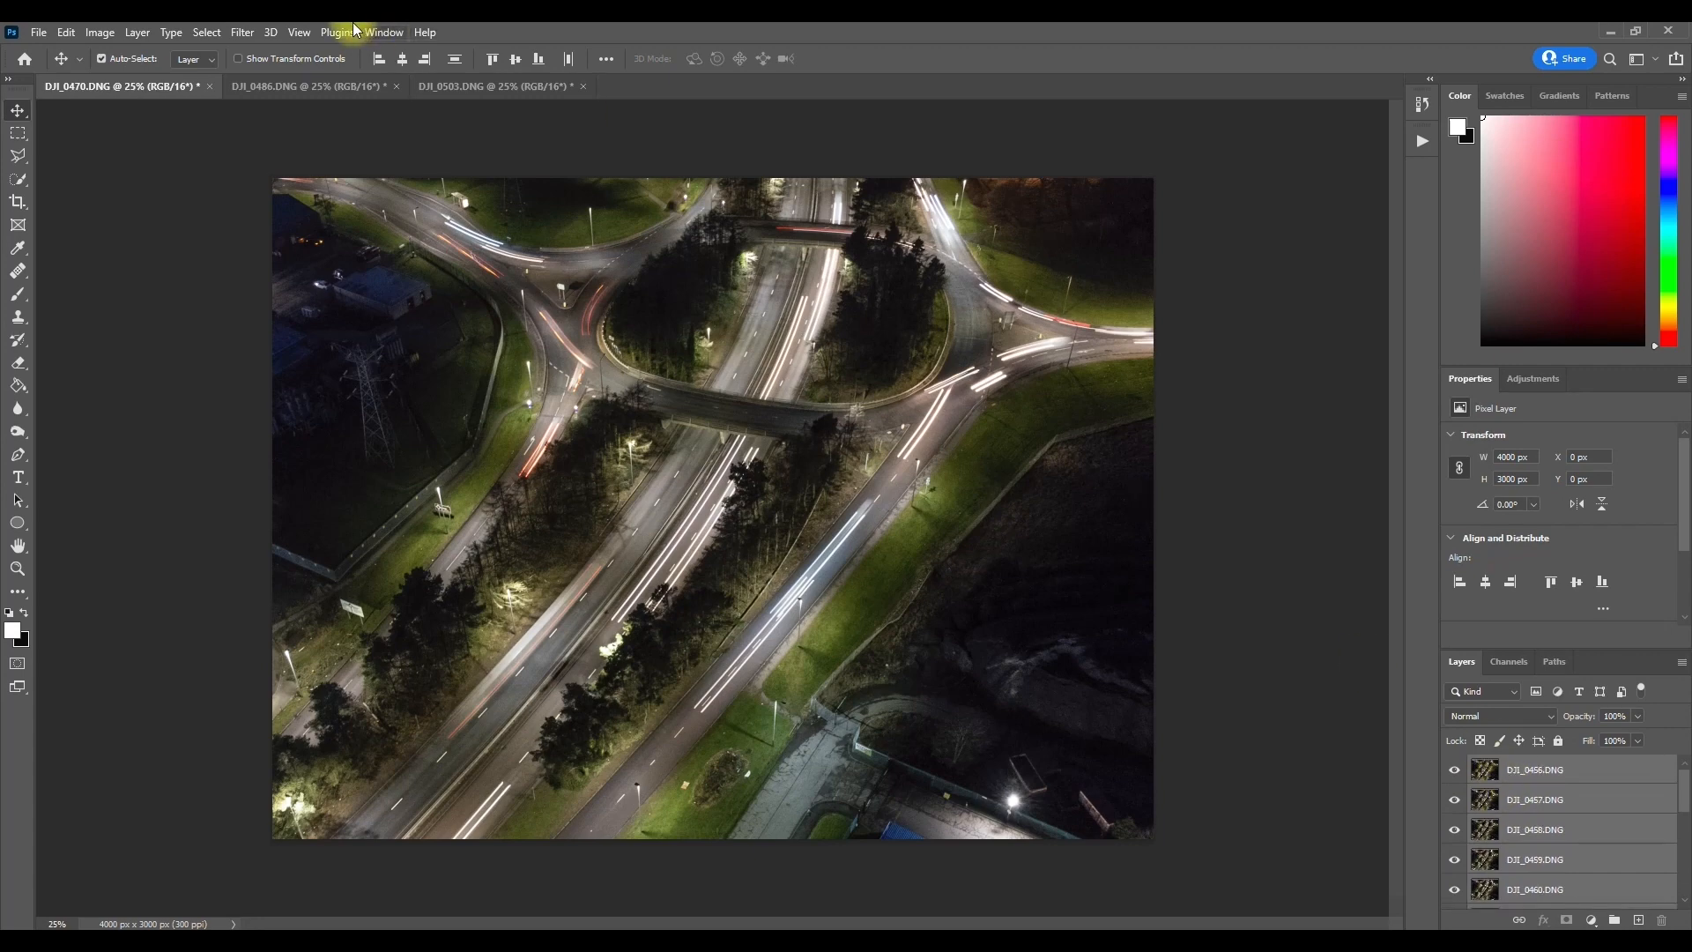
left_click(202, 34)
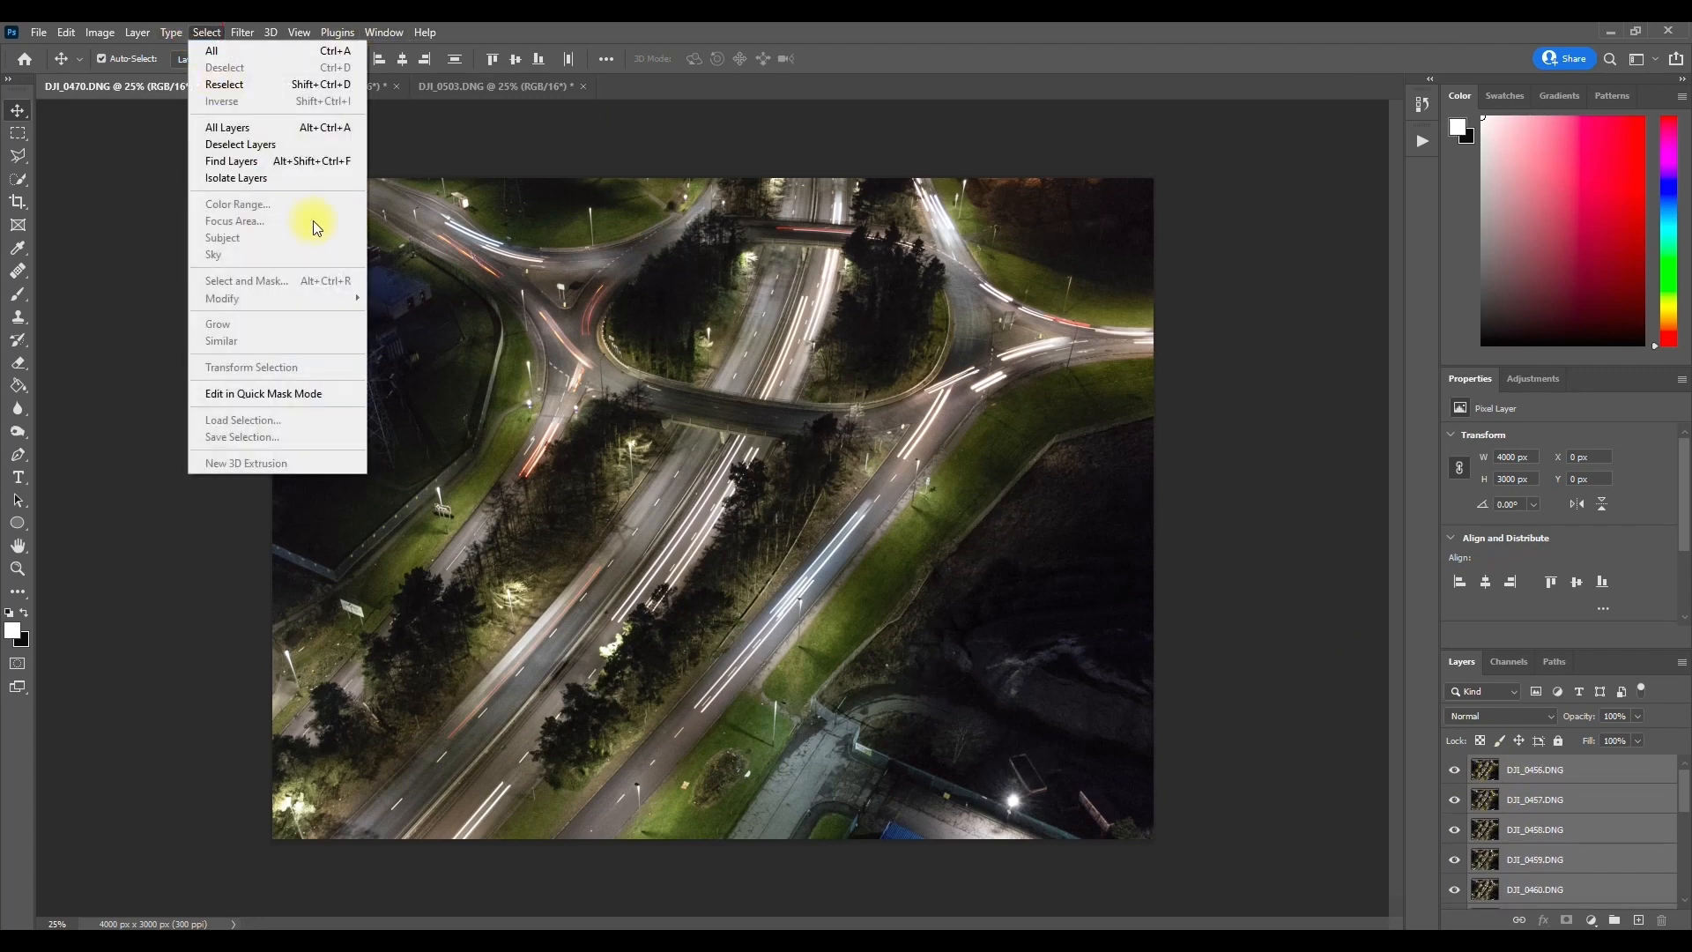
left_click(225, 131)
left_click(66, 33)
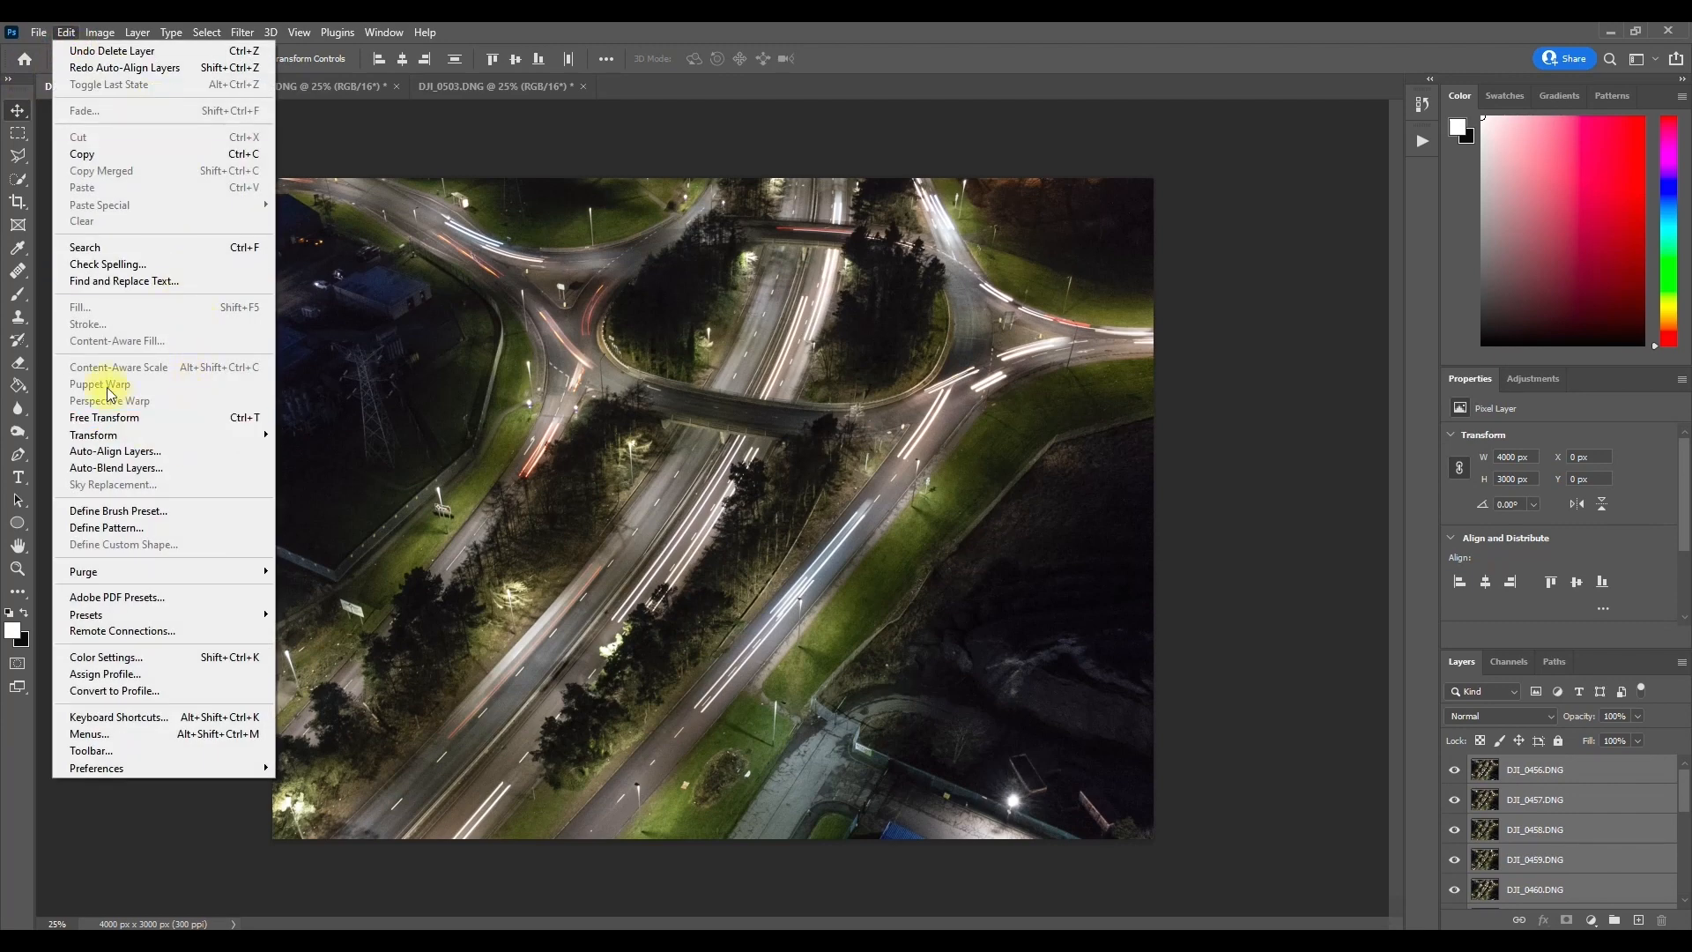
left_click(139, 451)
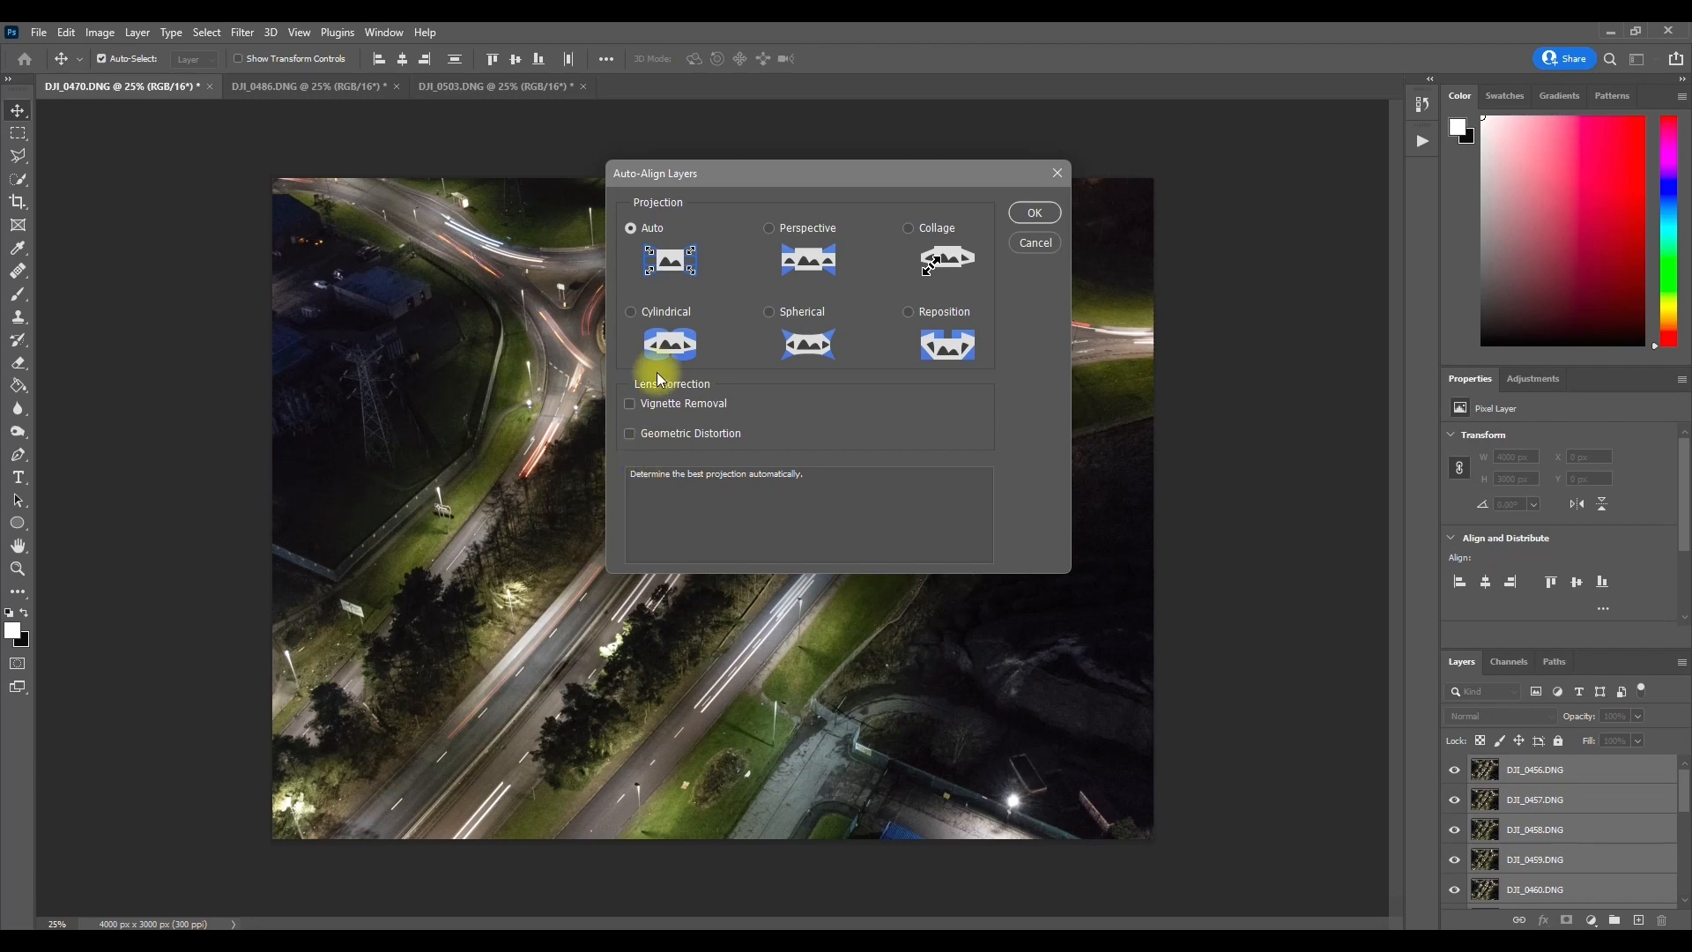
left_click(1036, 213)
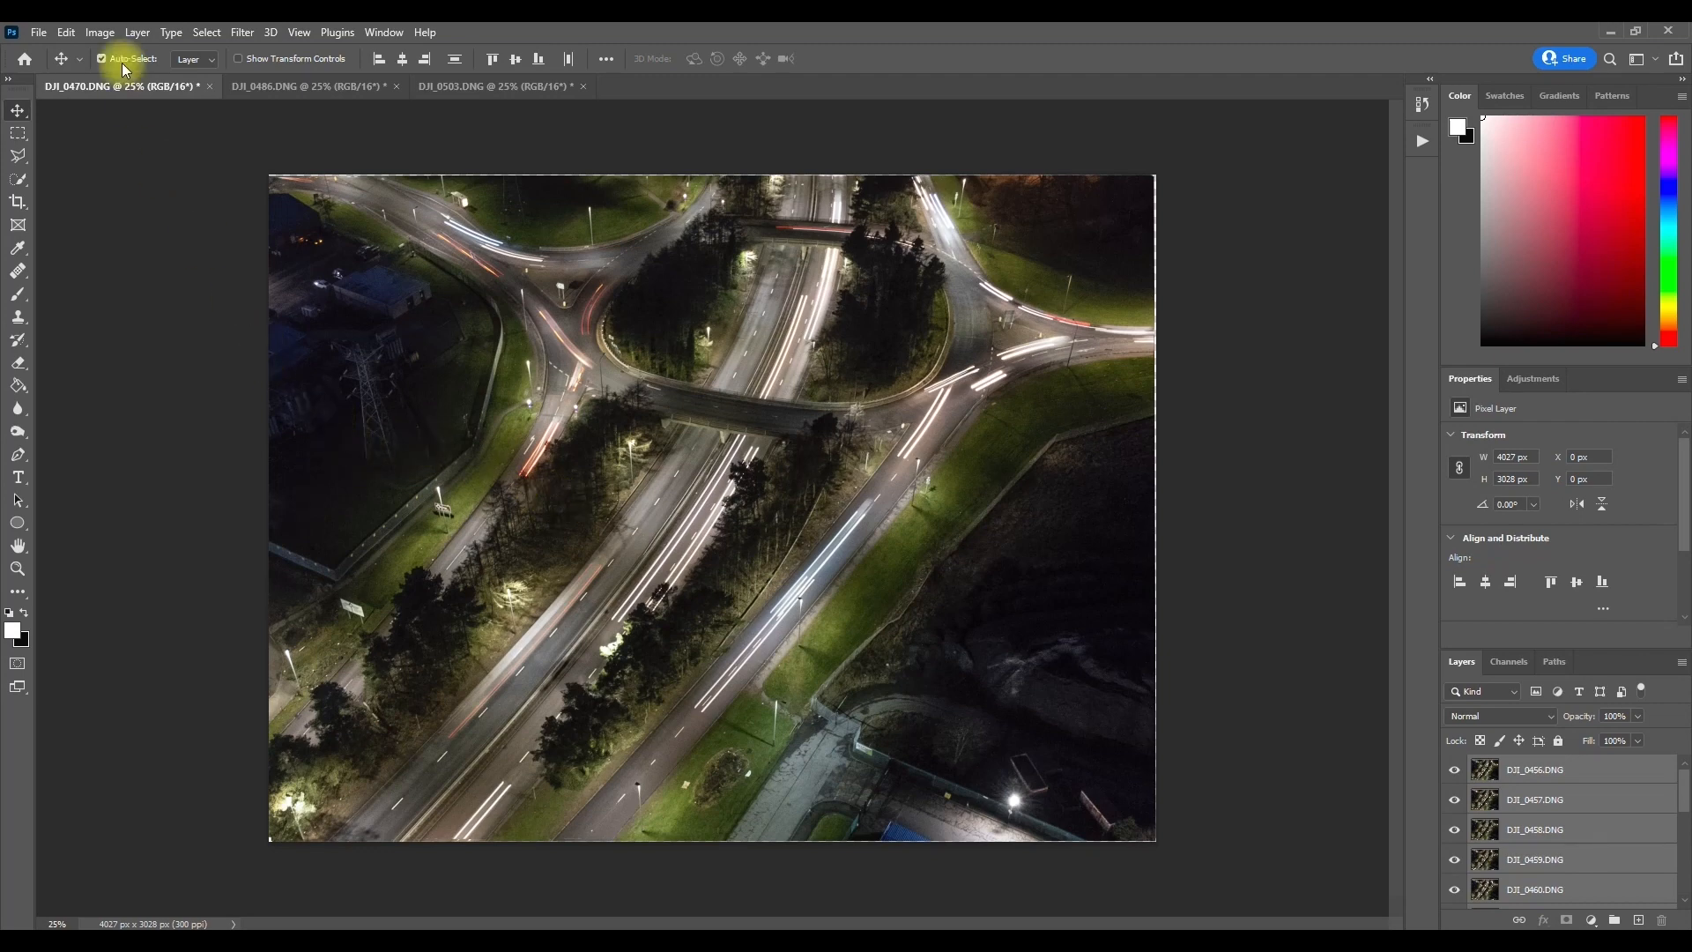
Step: Convert the aligned layers of DJI_0470.DNG into one smart object and set its stack mode to Median
left_click(136, 34)
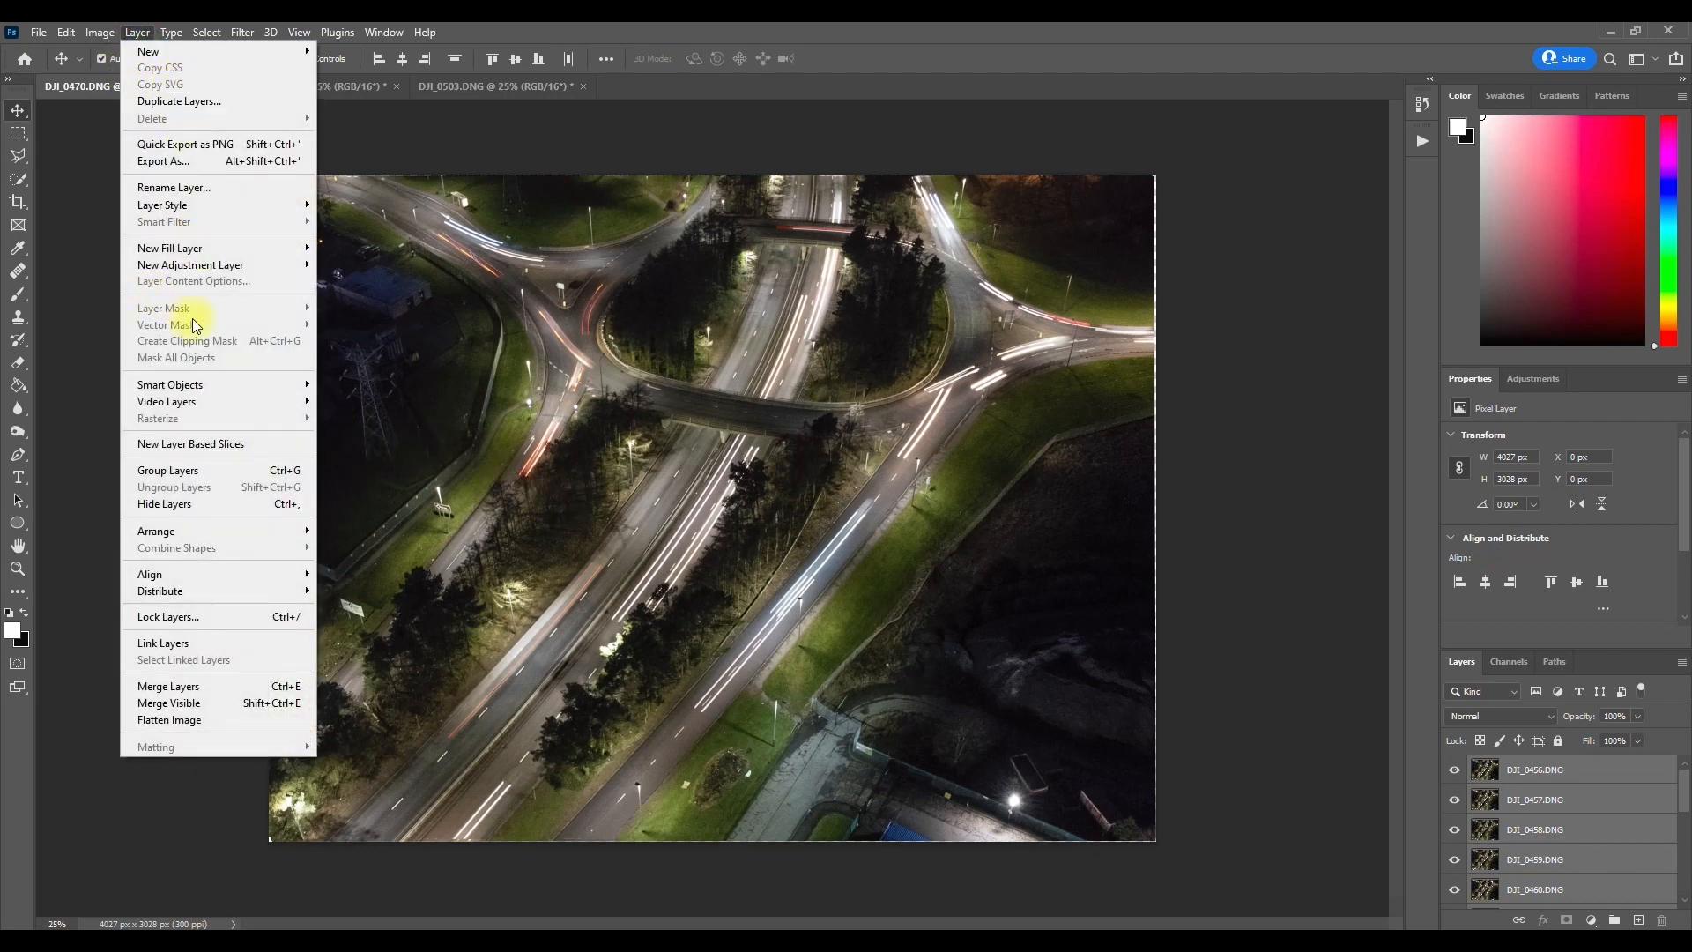
mouse_move(188, 385)
left_click(348, 388)
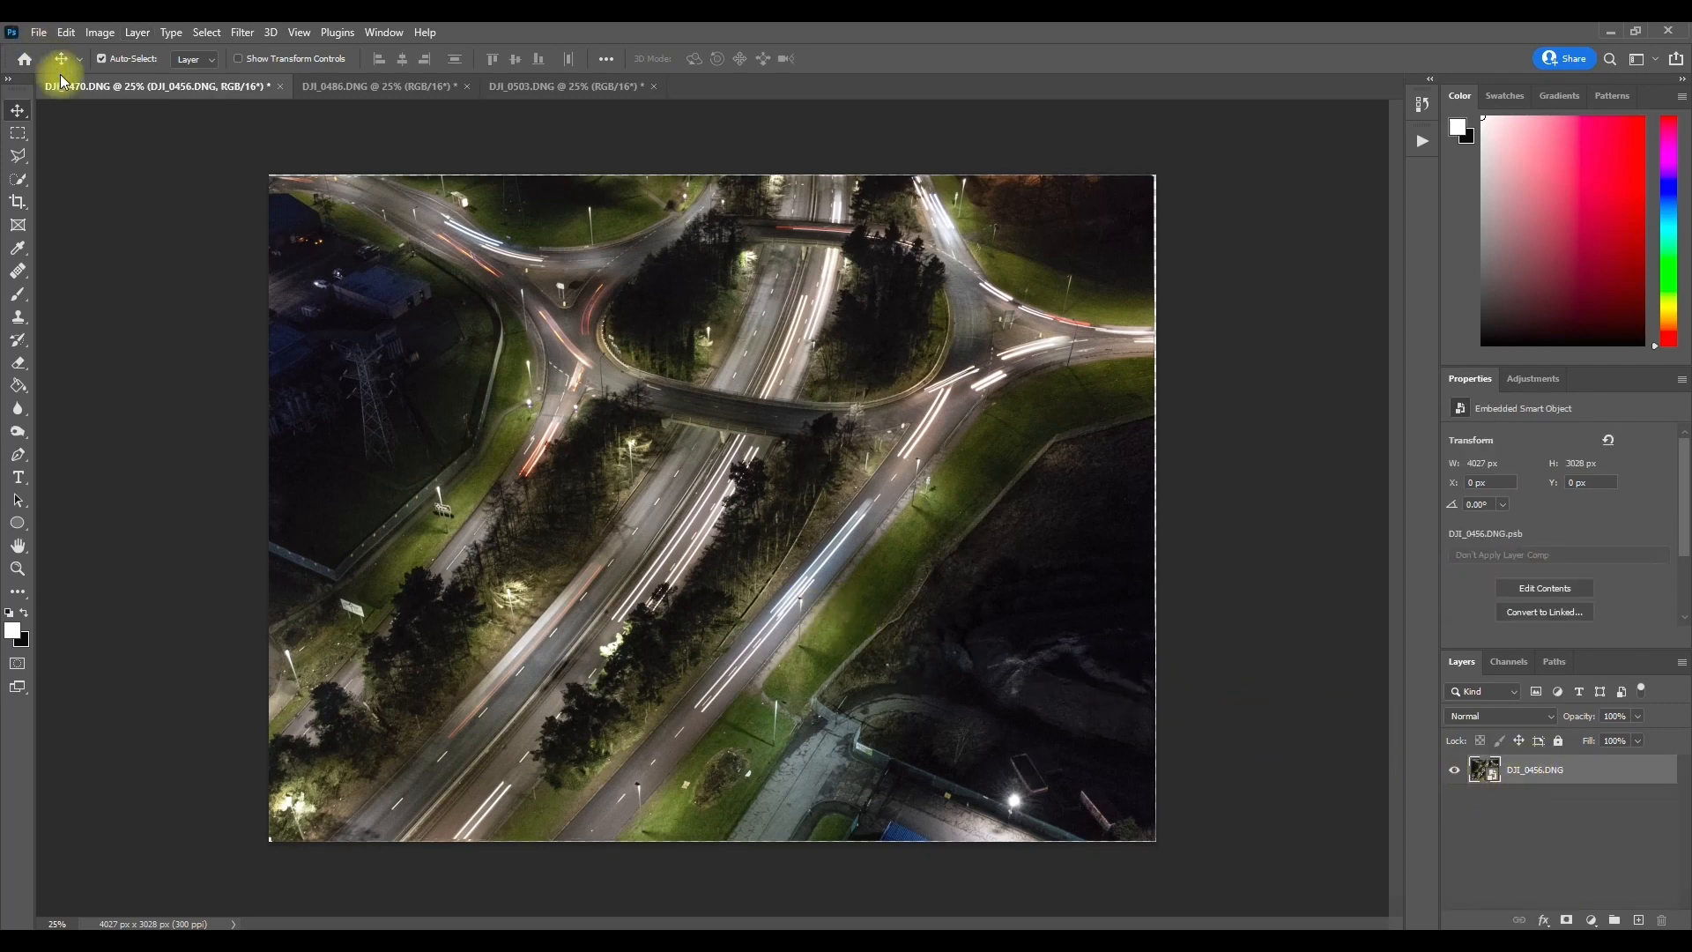
left_click(137, 34)
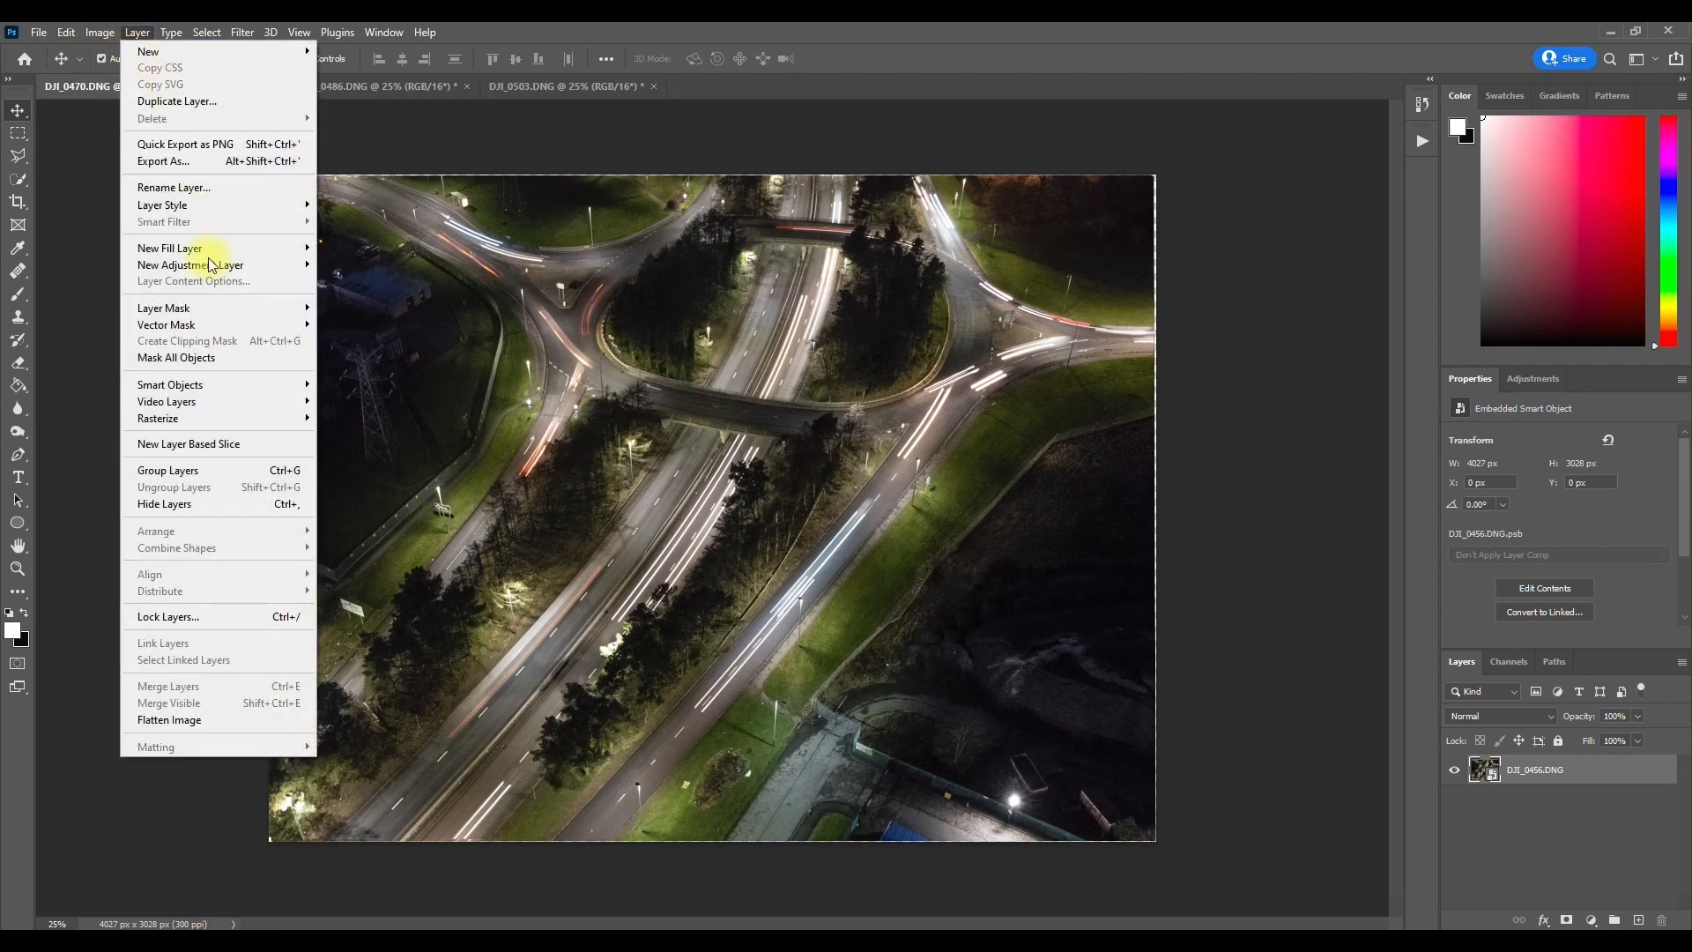
mouse_move(267, 391)
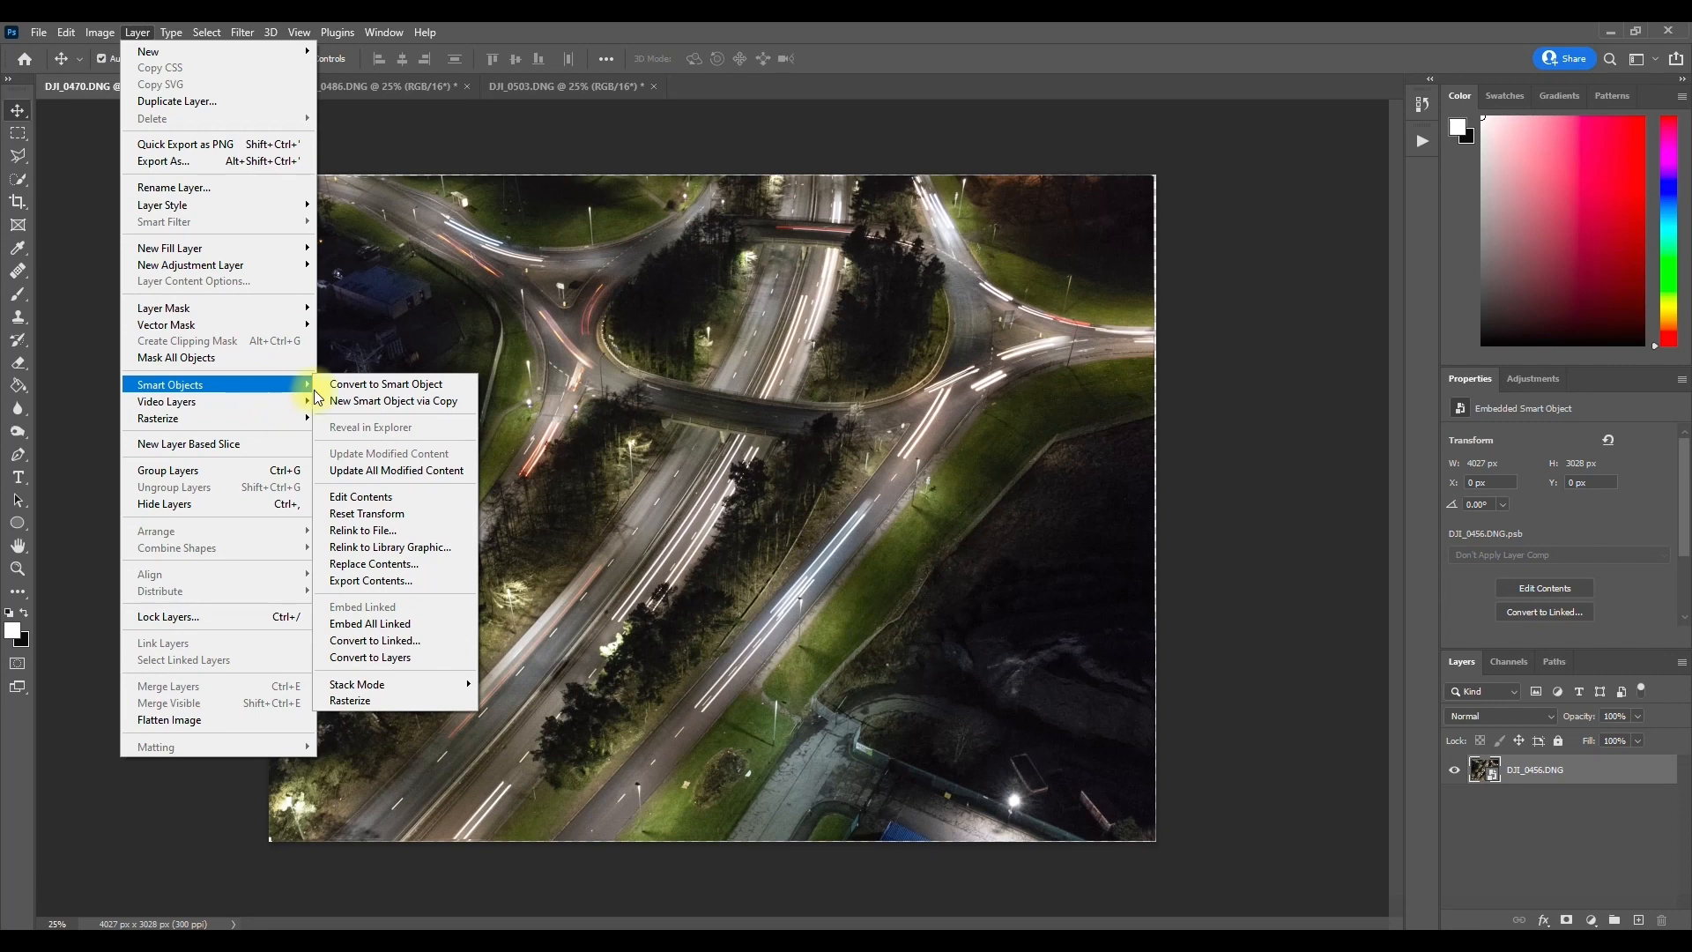
mouse_move(442, 684)
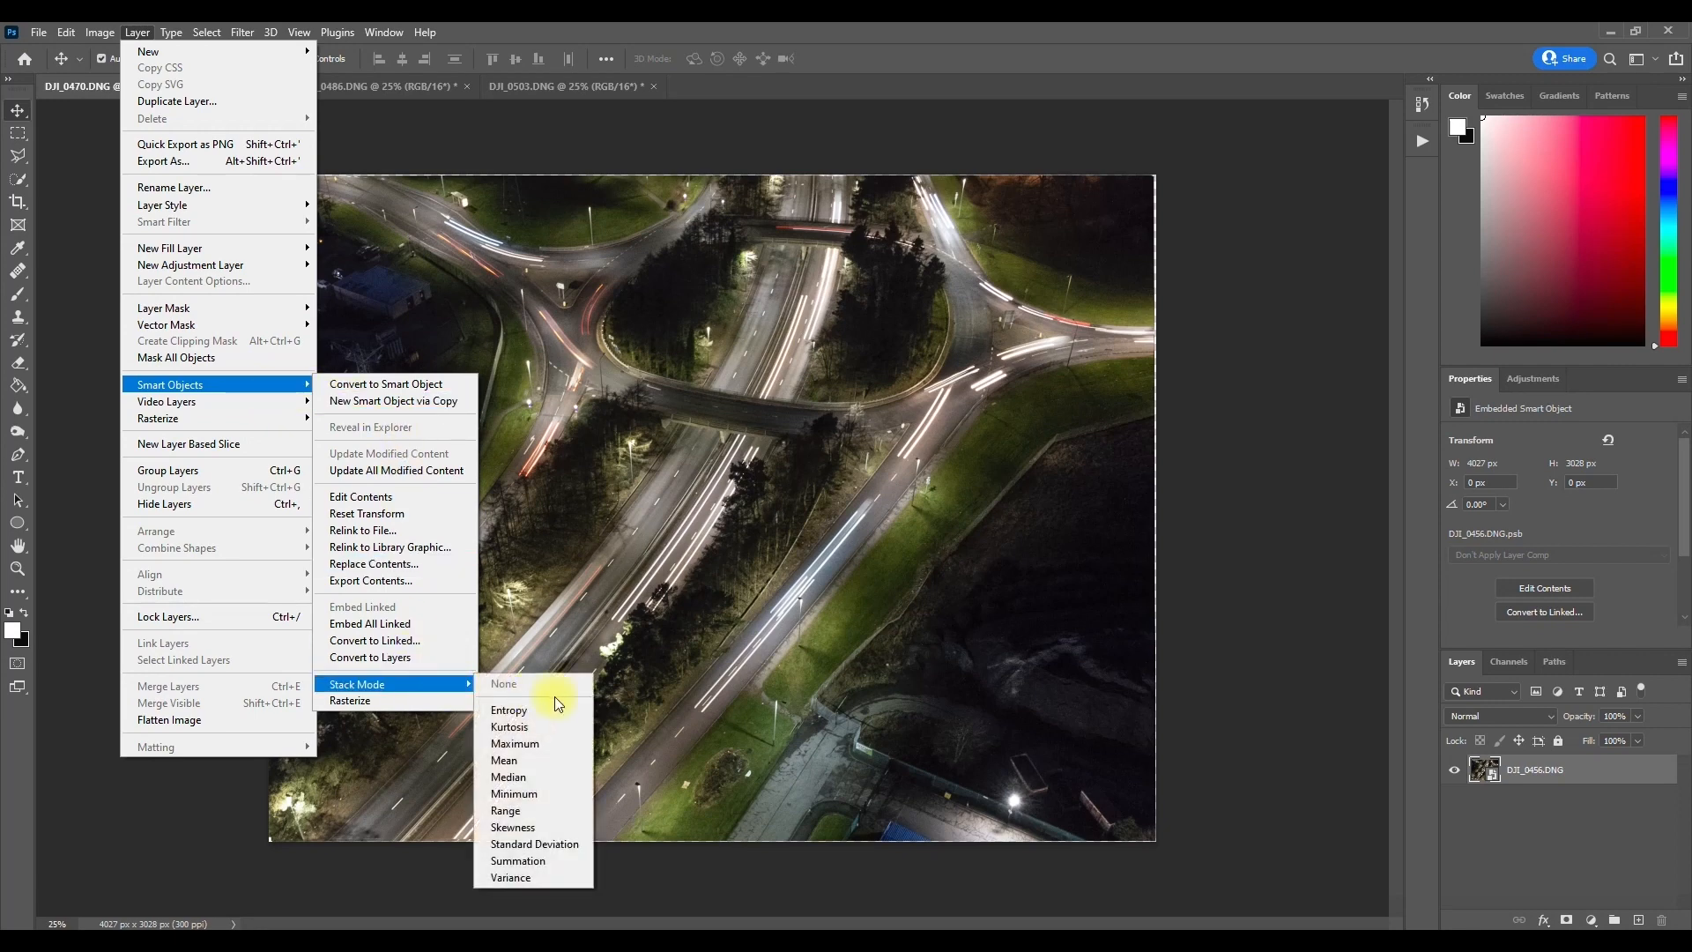
left_click(541, 779)
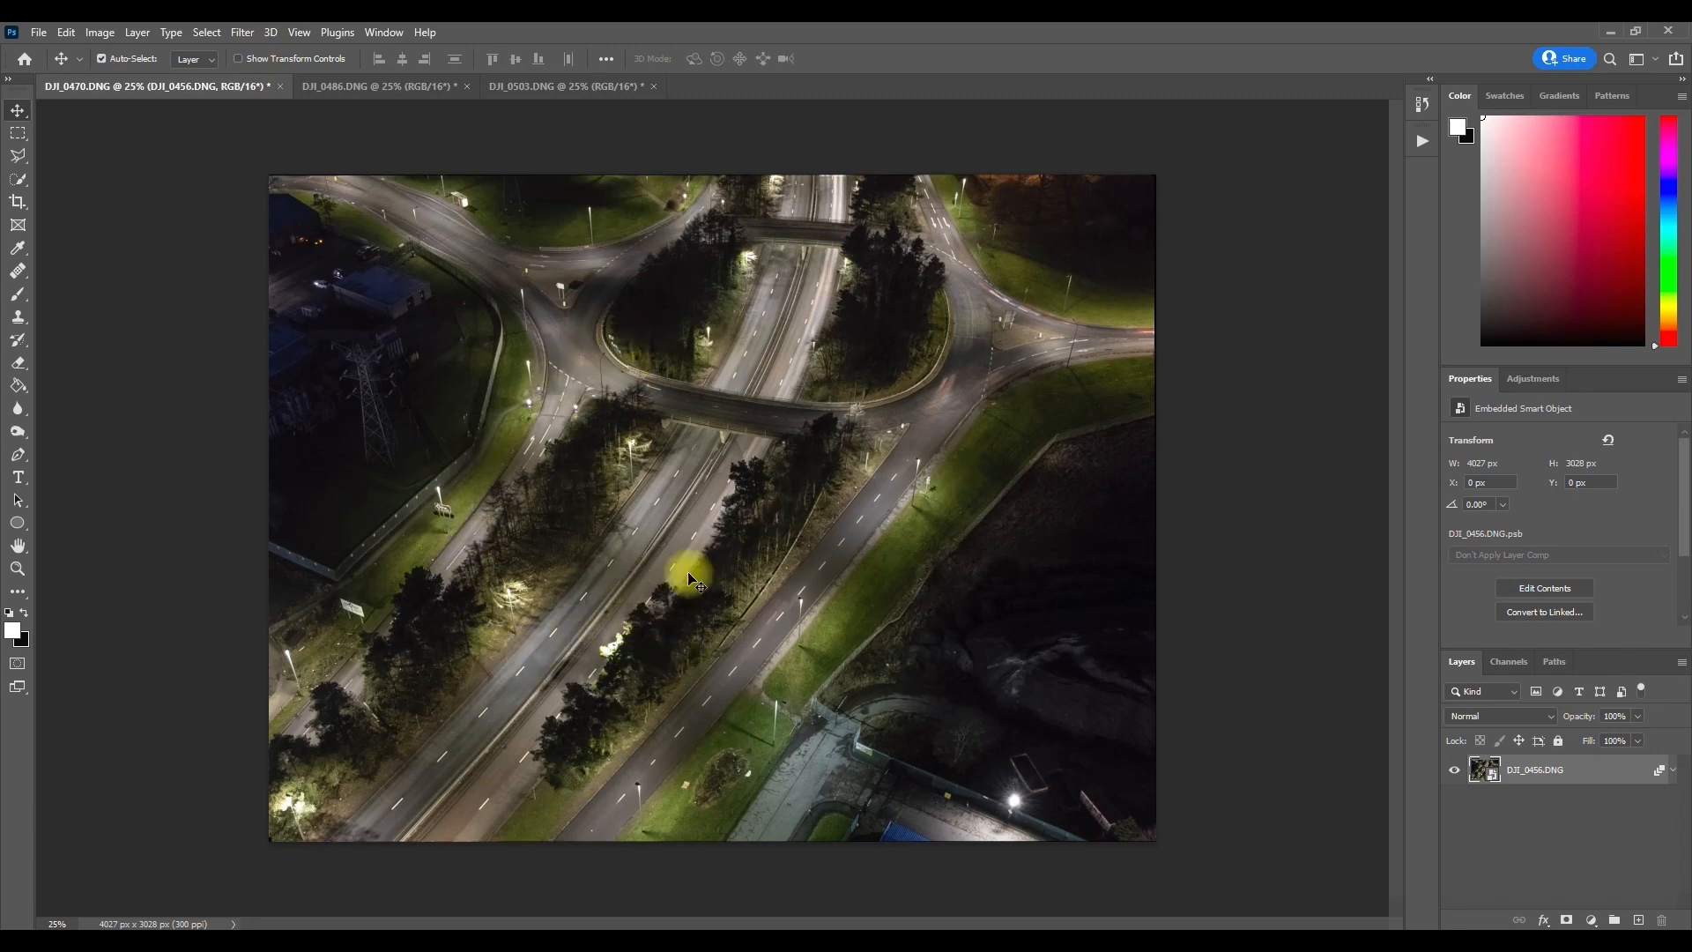
Step: Compare the layered documents DJI_0486.DNG and DJI_0503.DNG with the median-stacked DJI_0470.DNG
left_click(360, 92)
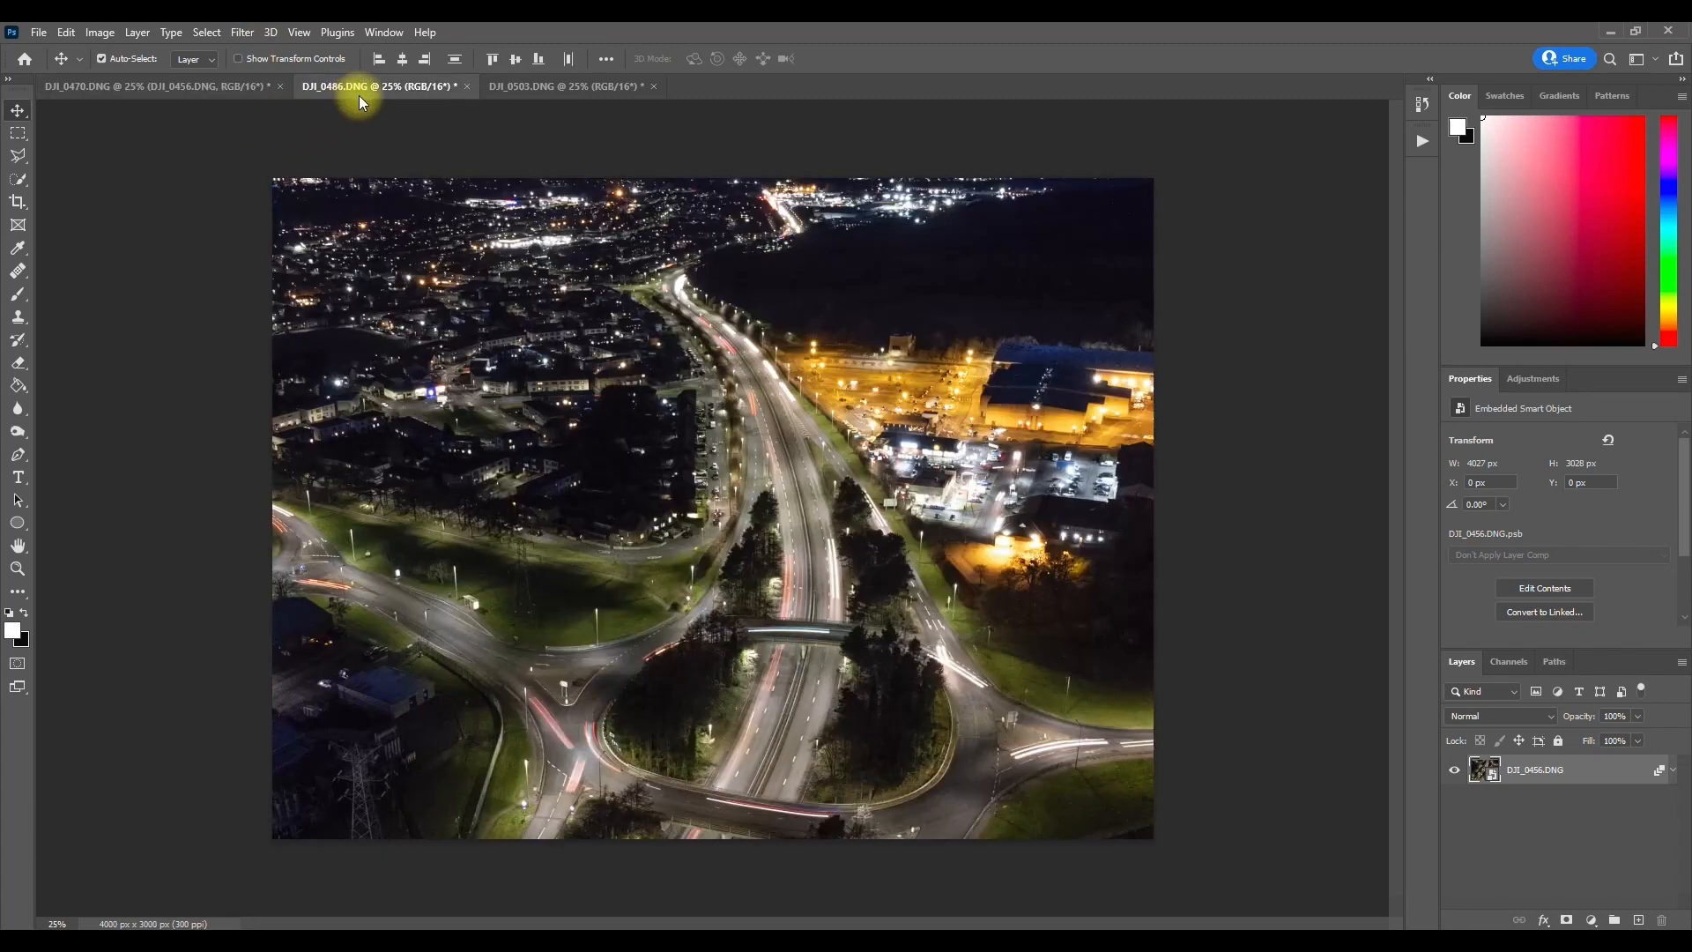
left_click(514, 88)
left_click(401, 89)
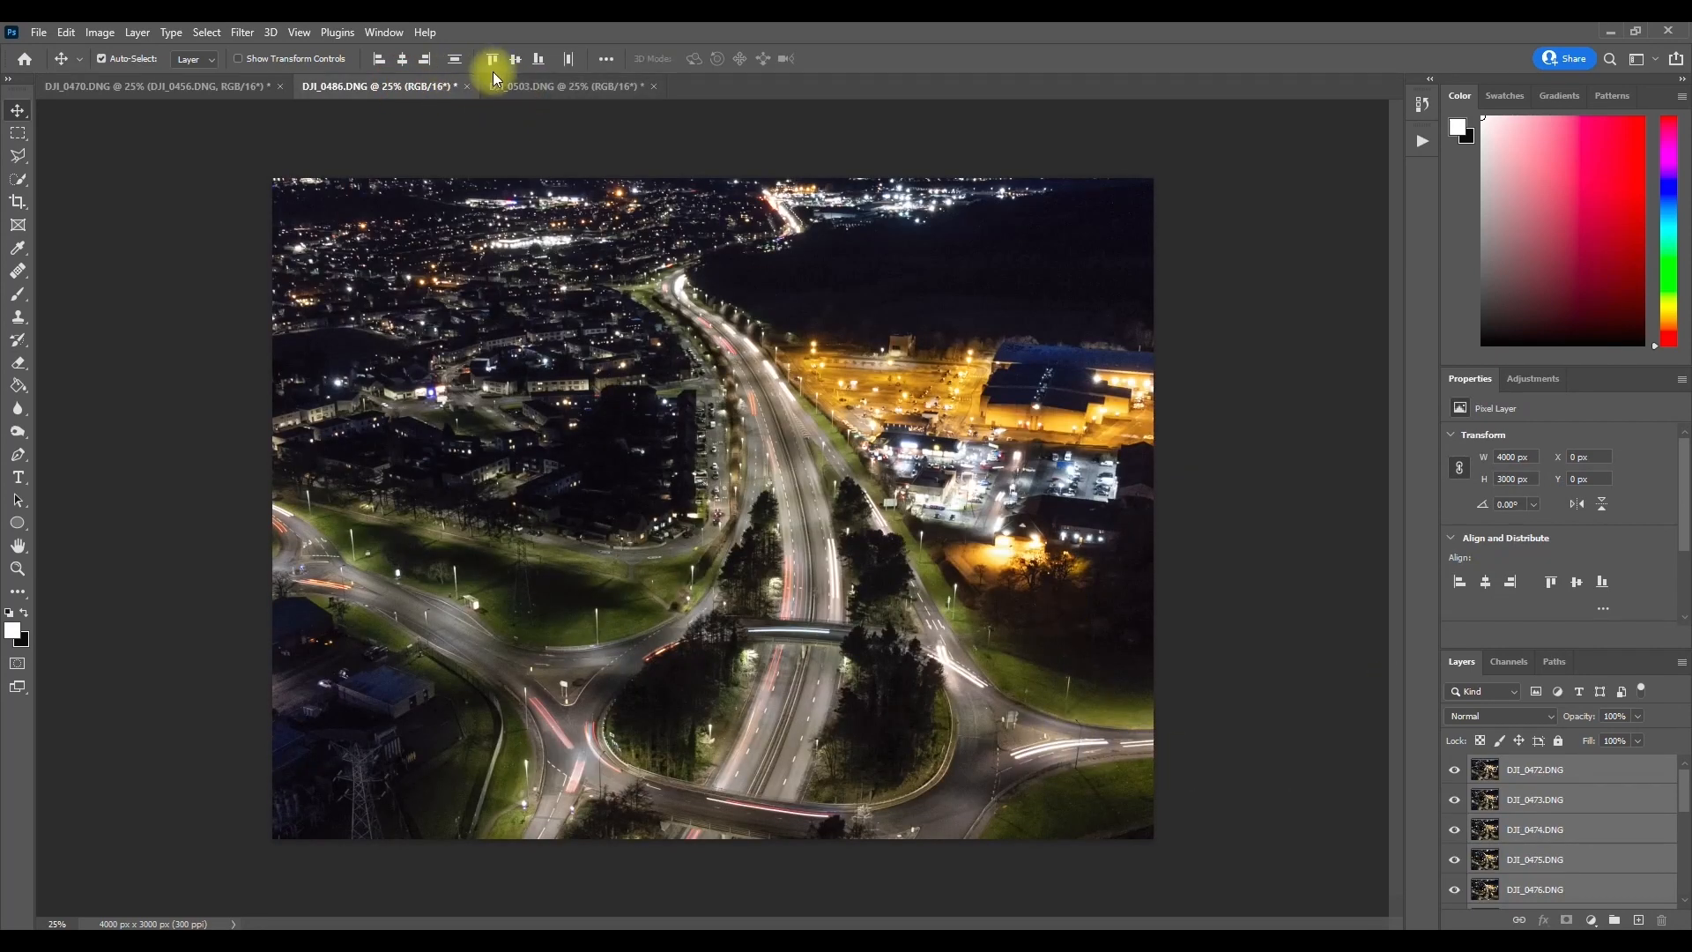
left_click(540, 86)
left_click(405, 89)
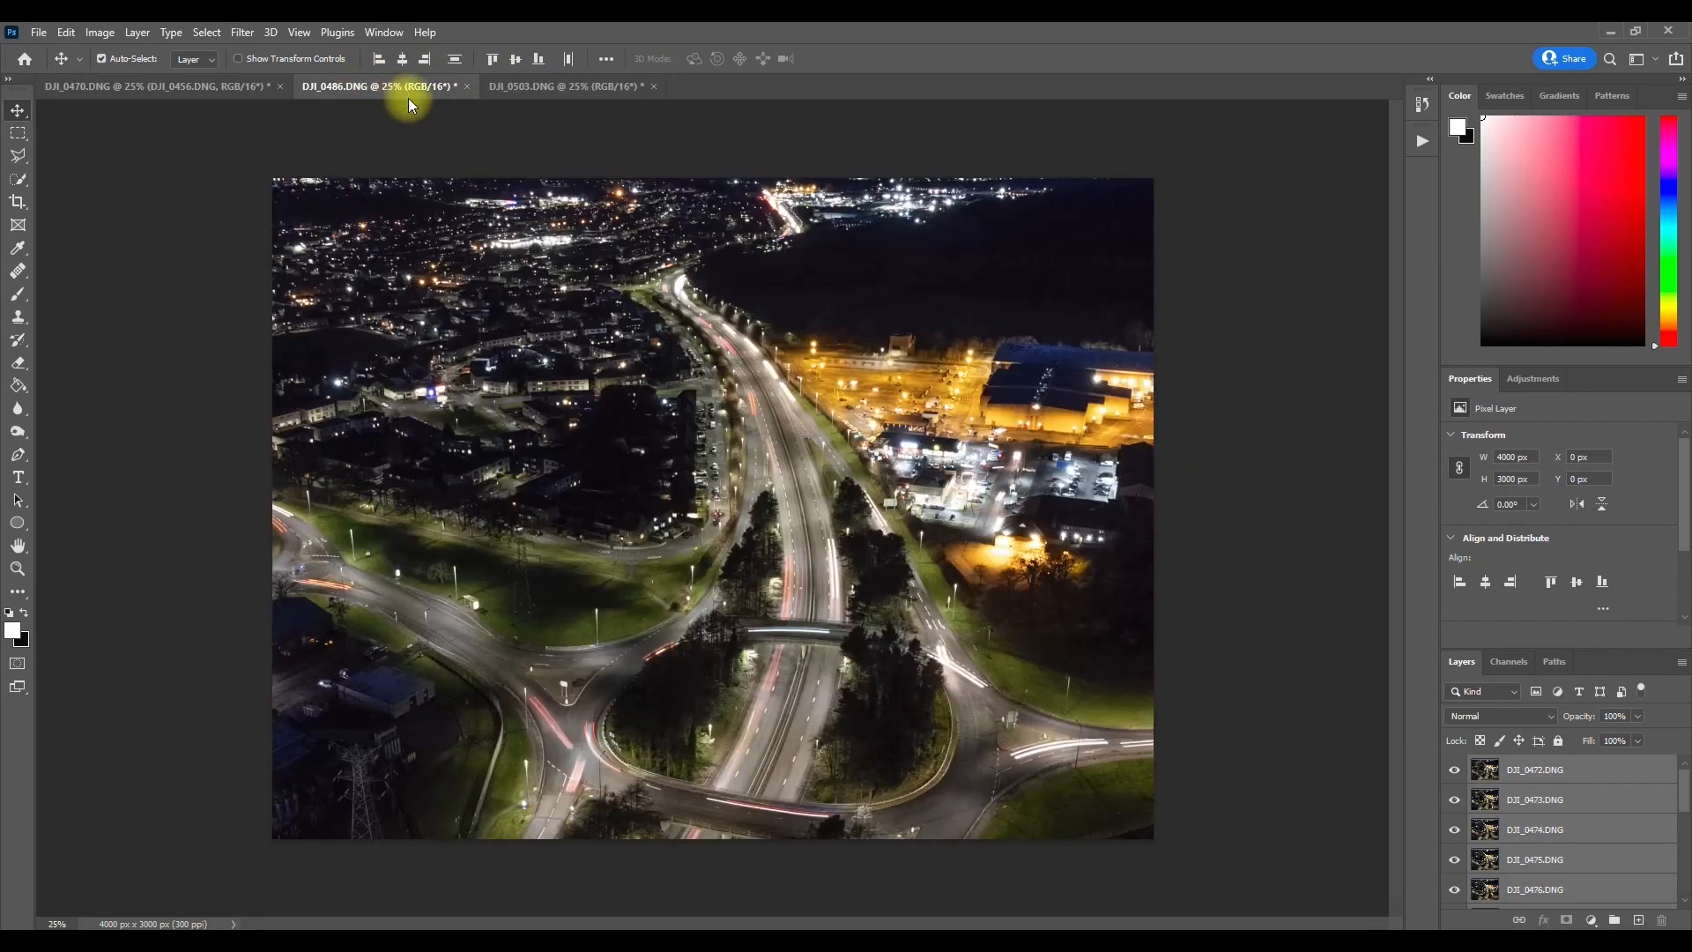
left_click(134, 91)
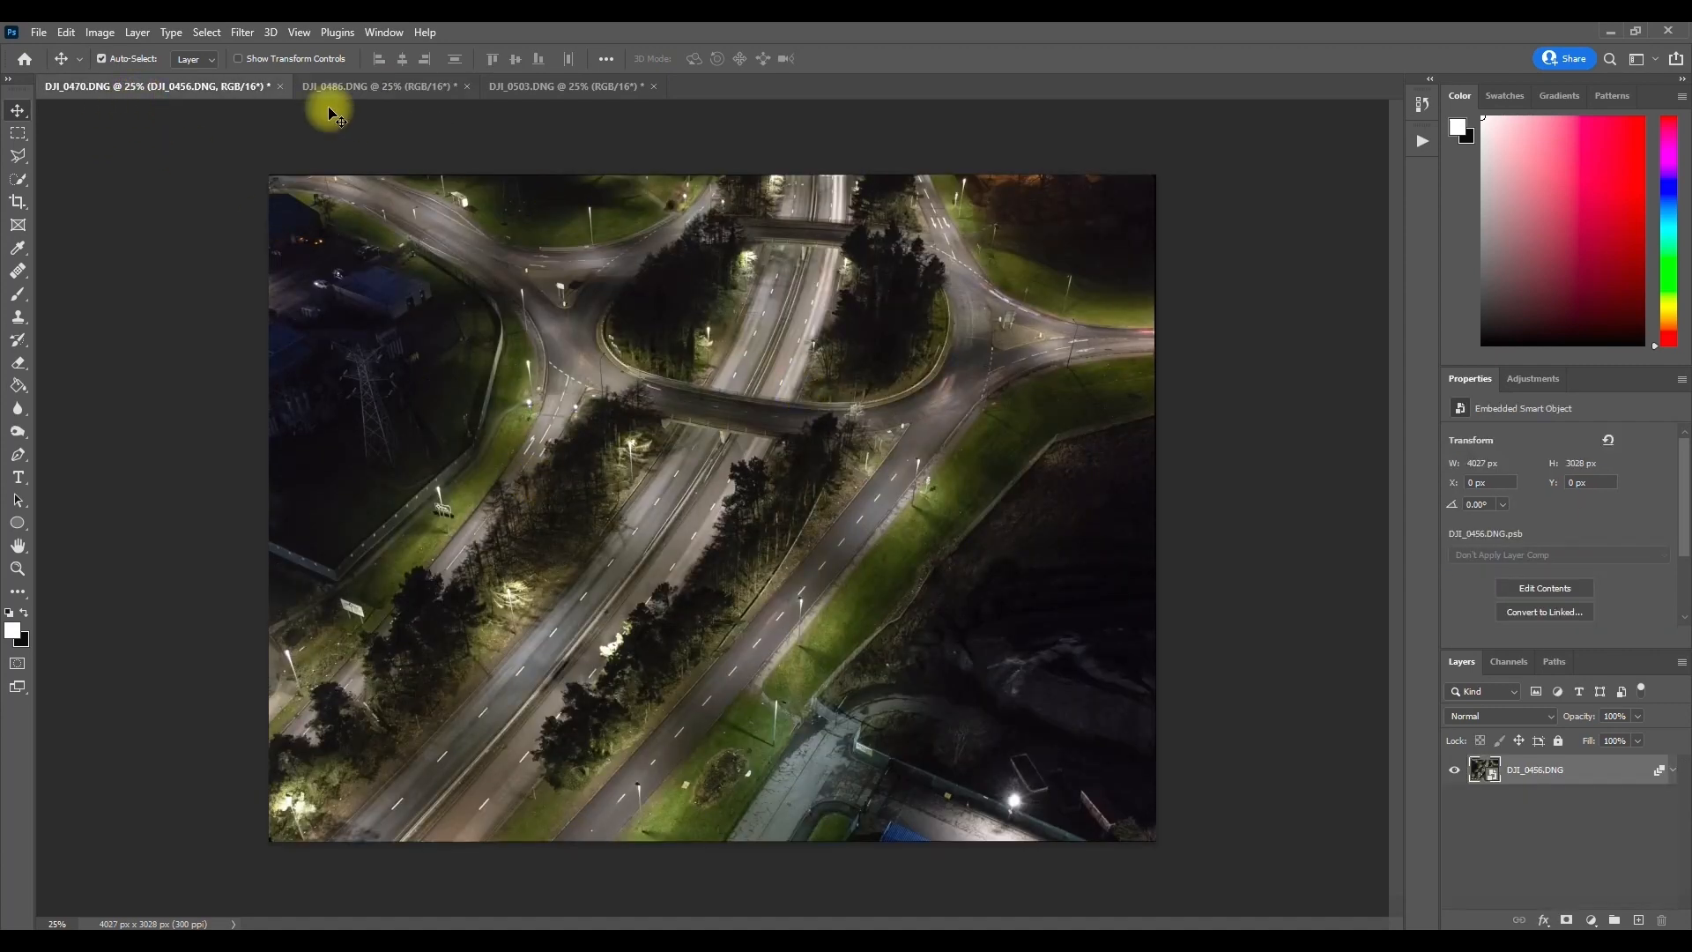
left_click(384, 86)
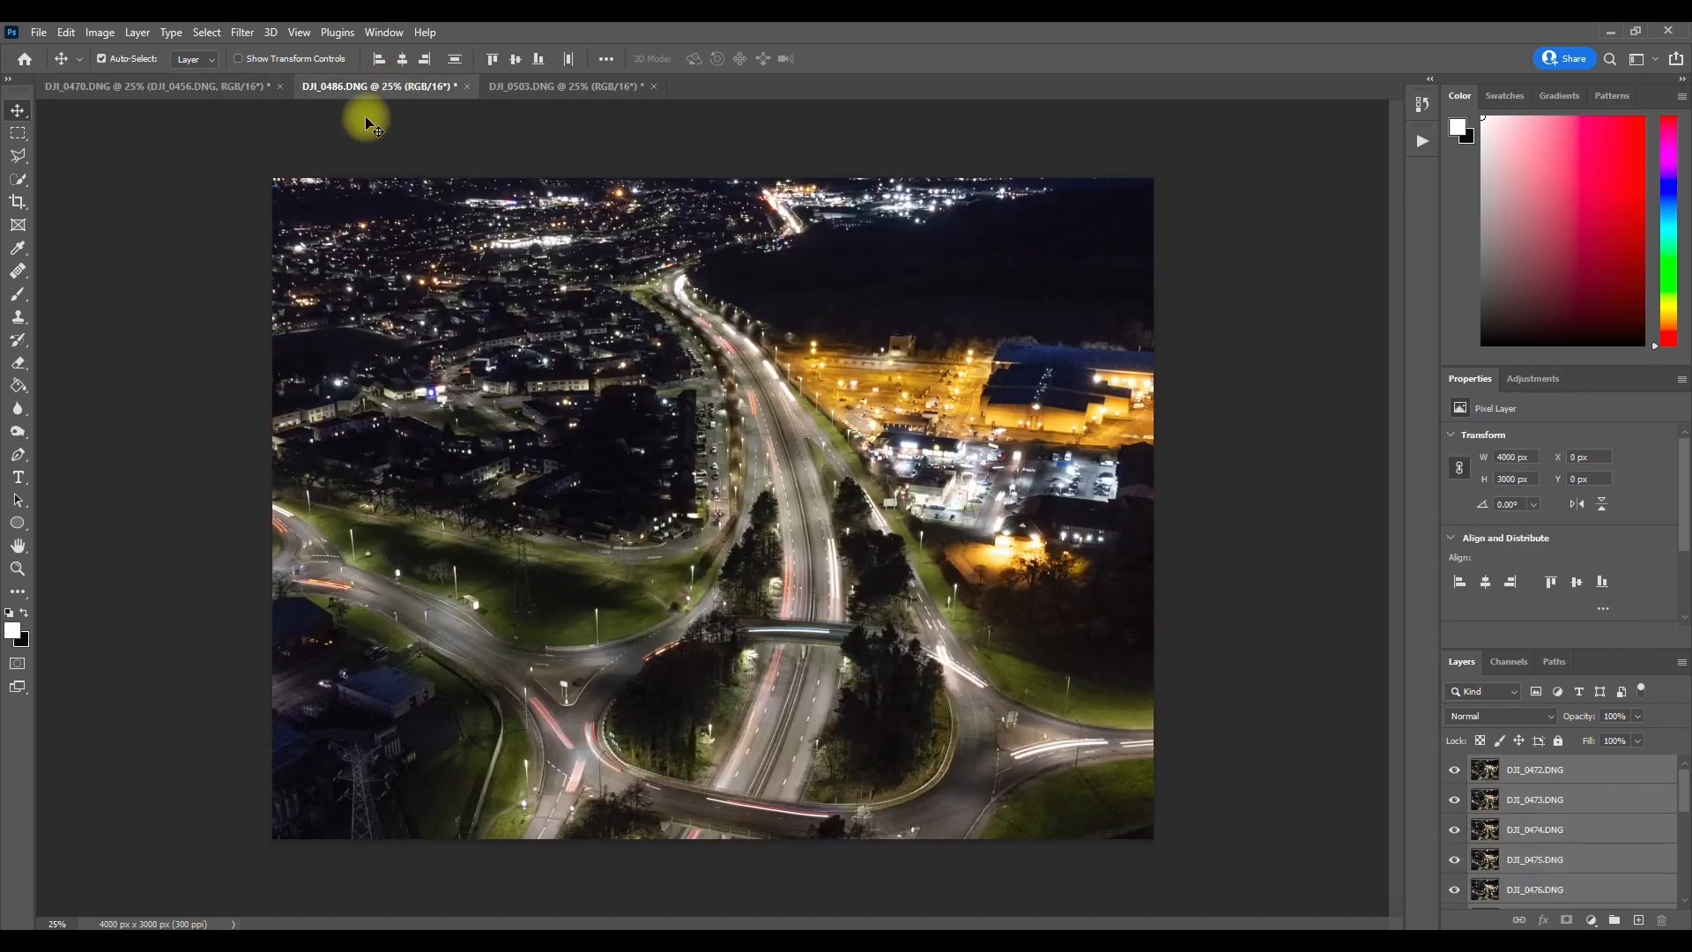
left_click(238, 33)
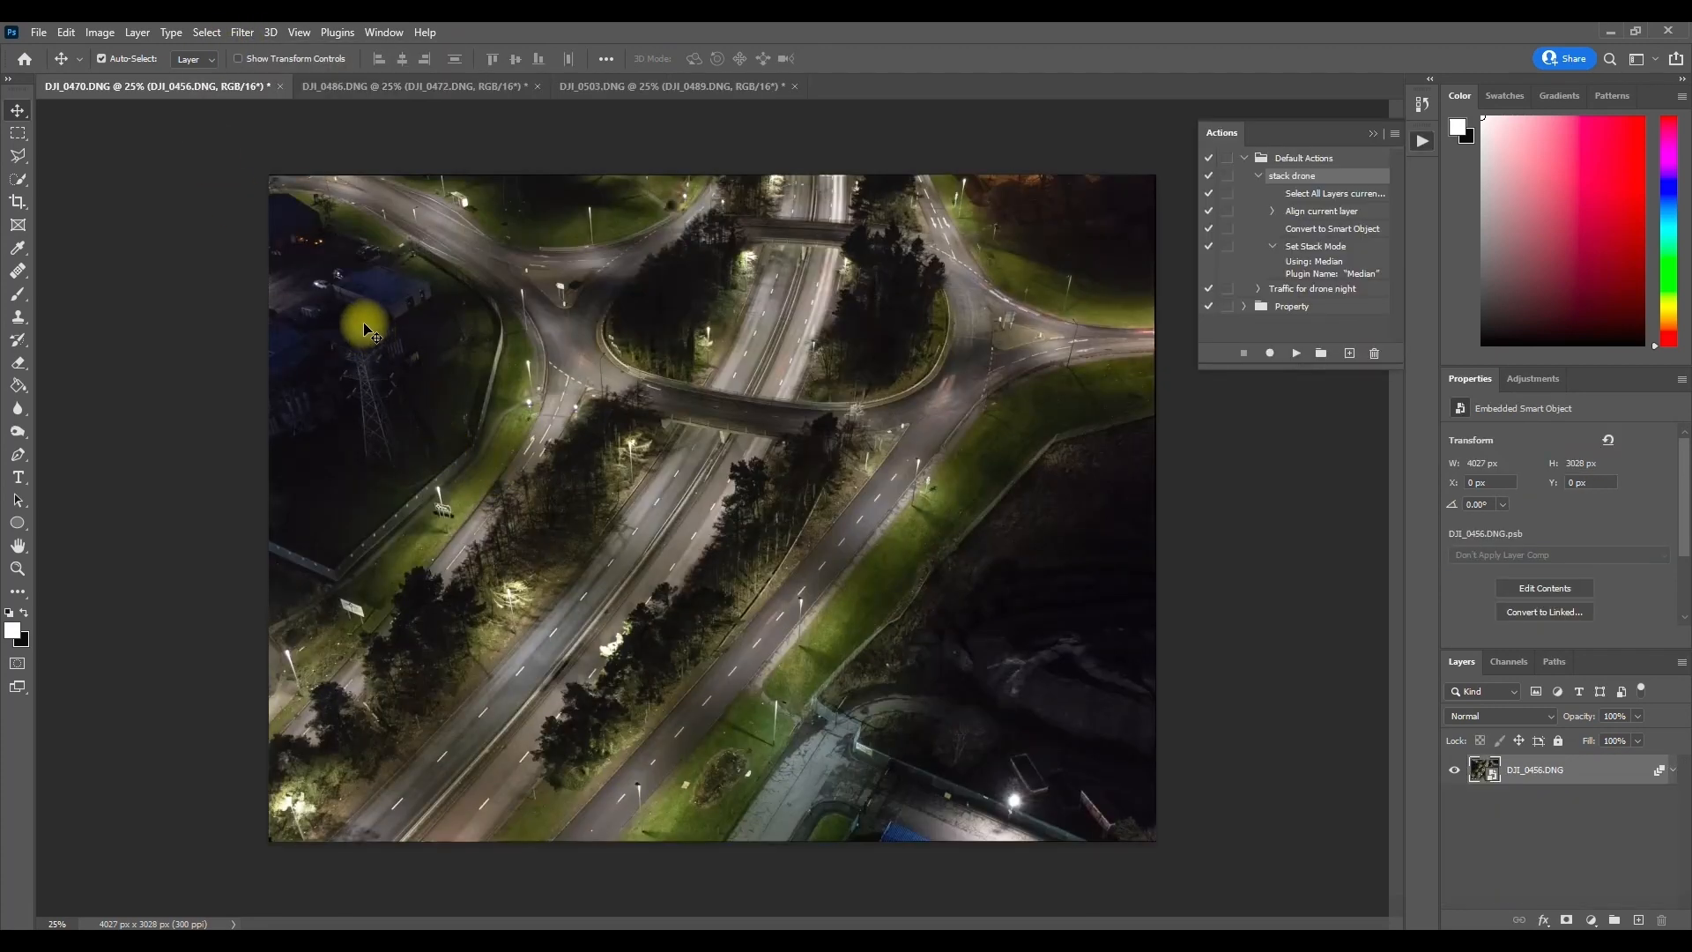
Step: Review the median-stacked versions of DJI_0486.DNG, DJI_0503.DNG and DJI_0470.DNG for remaining traffic and cloud movement
left_click(365, 86)
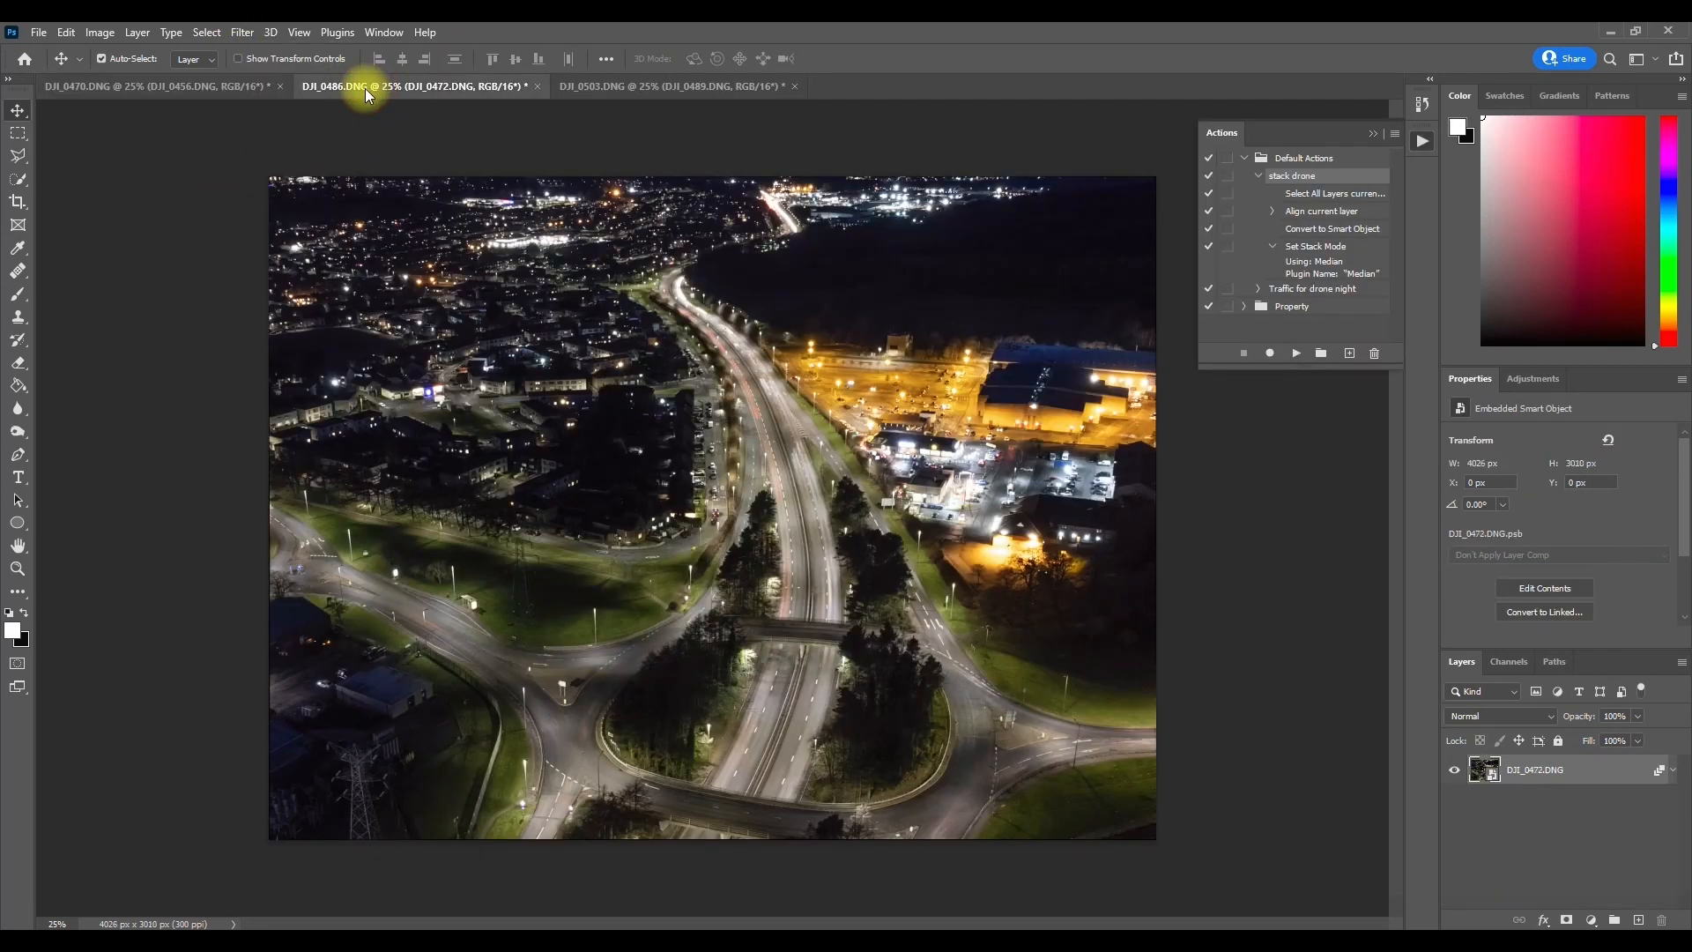
left_click(642, 89)
left_click(440, 87)
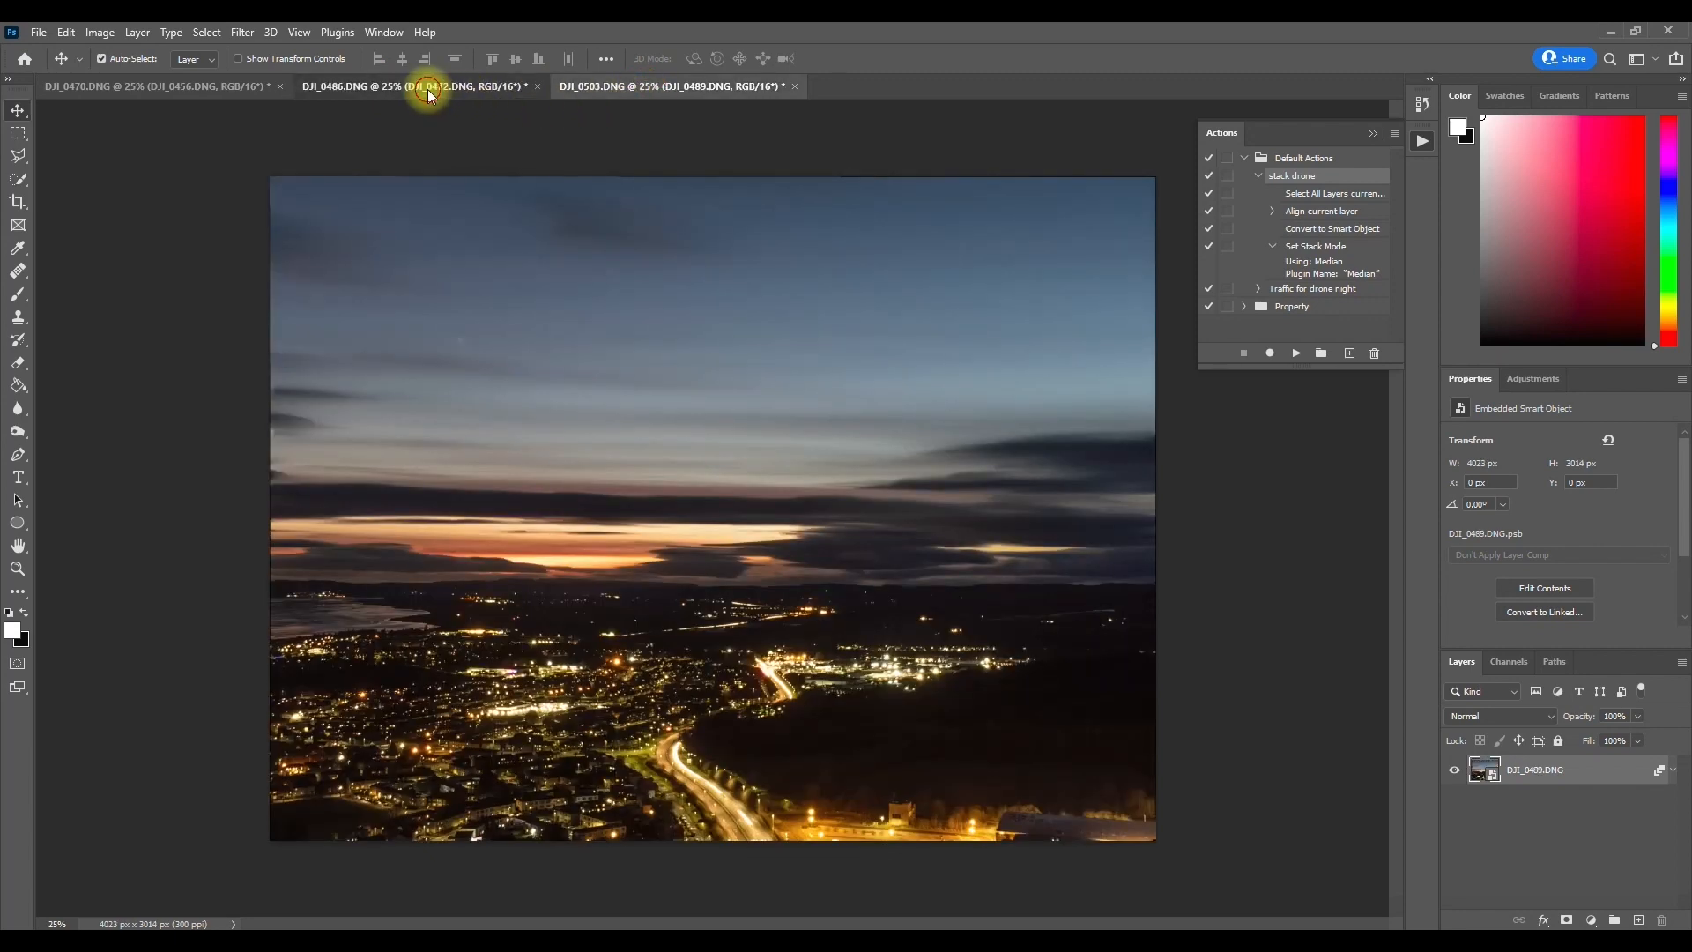
left_click(229, 89)
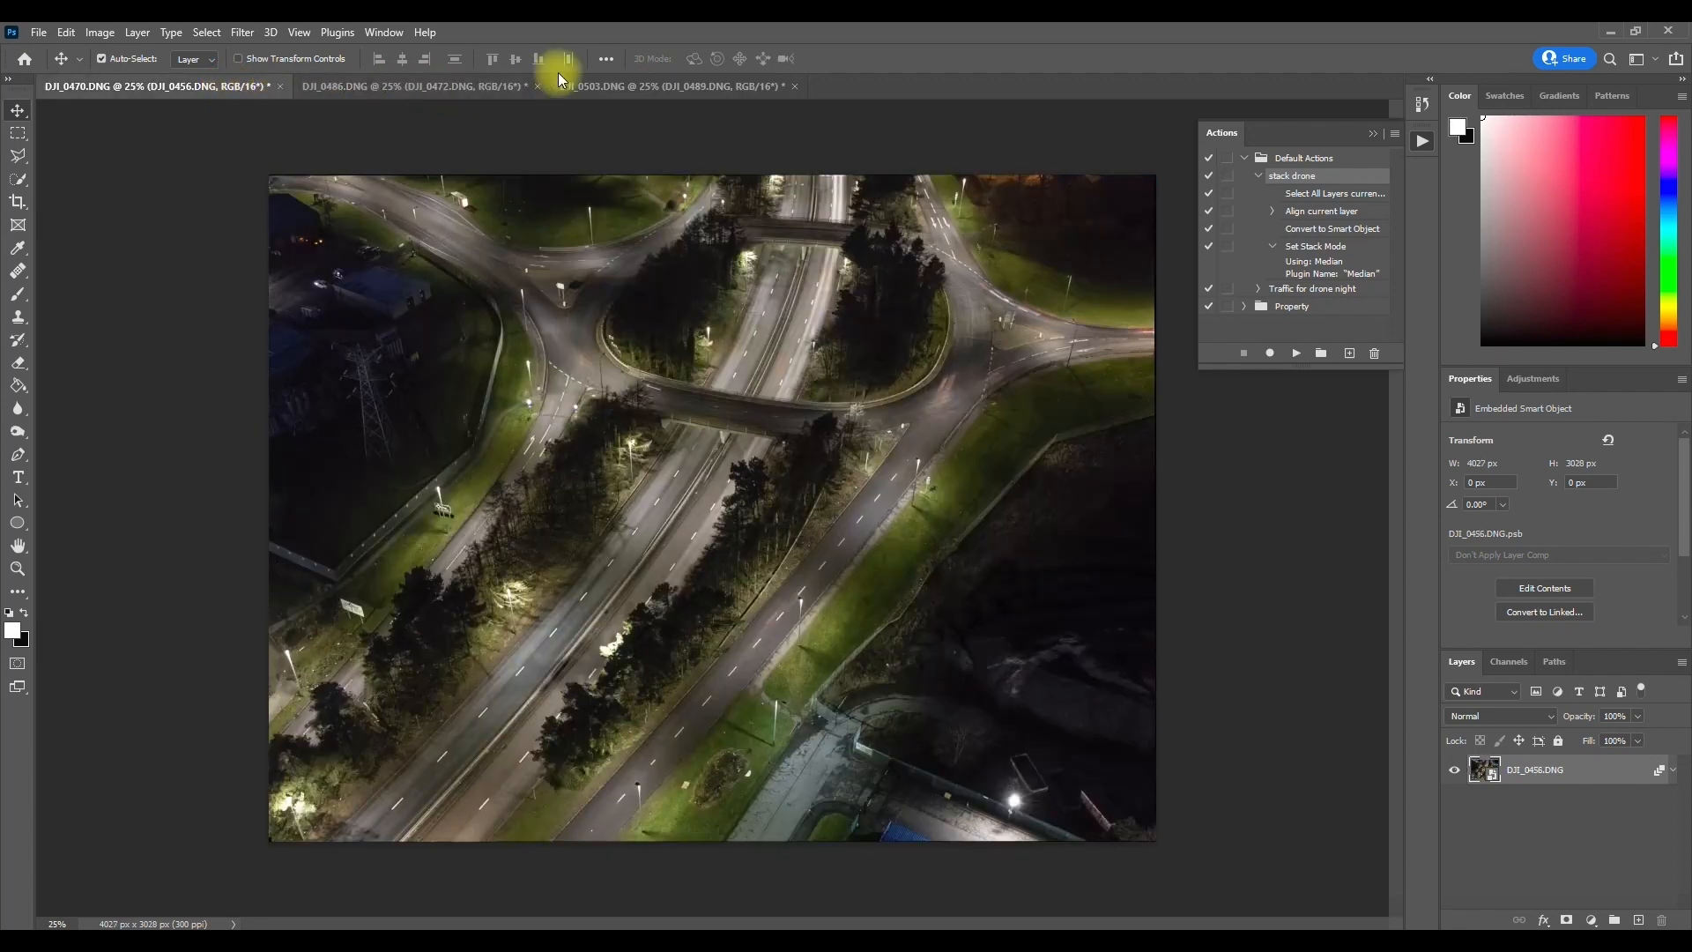
left_click(494, 86)
left_click(586, 87)
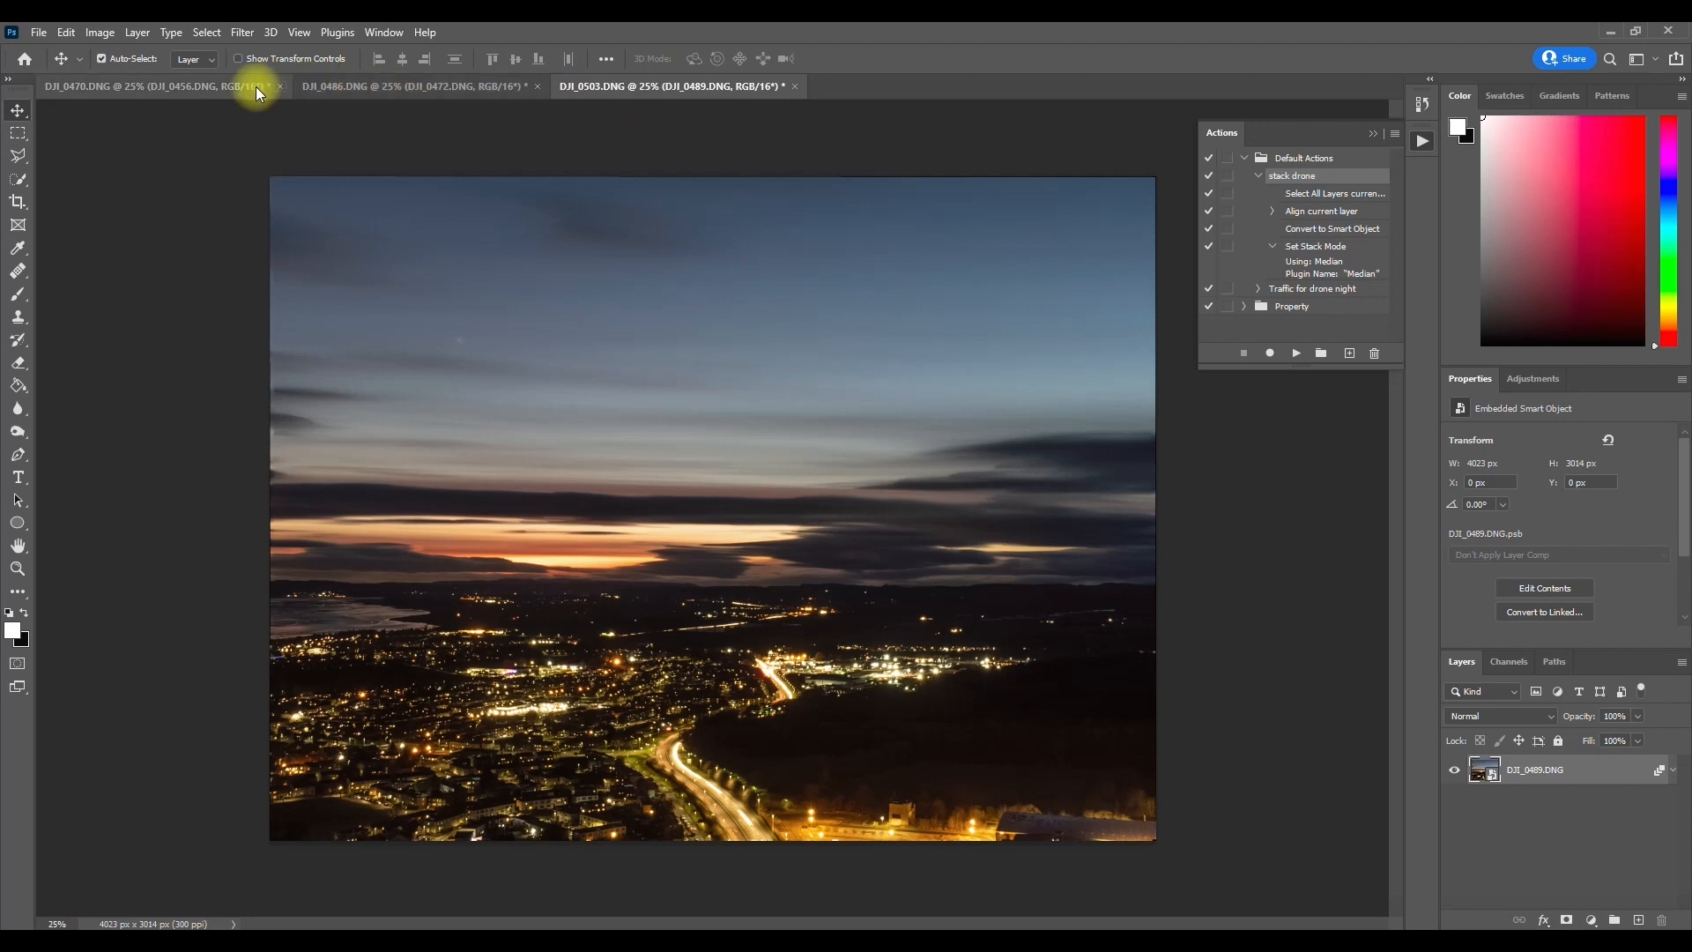
Step: Open the DJI_0470.DNG smart object in the Camera Raw Filter and inspect the road and grass verge at 100%
left_click(102, 85)
left_click(242, 32)
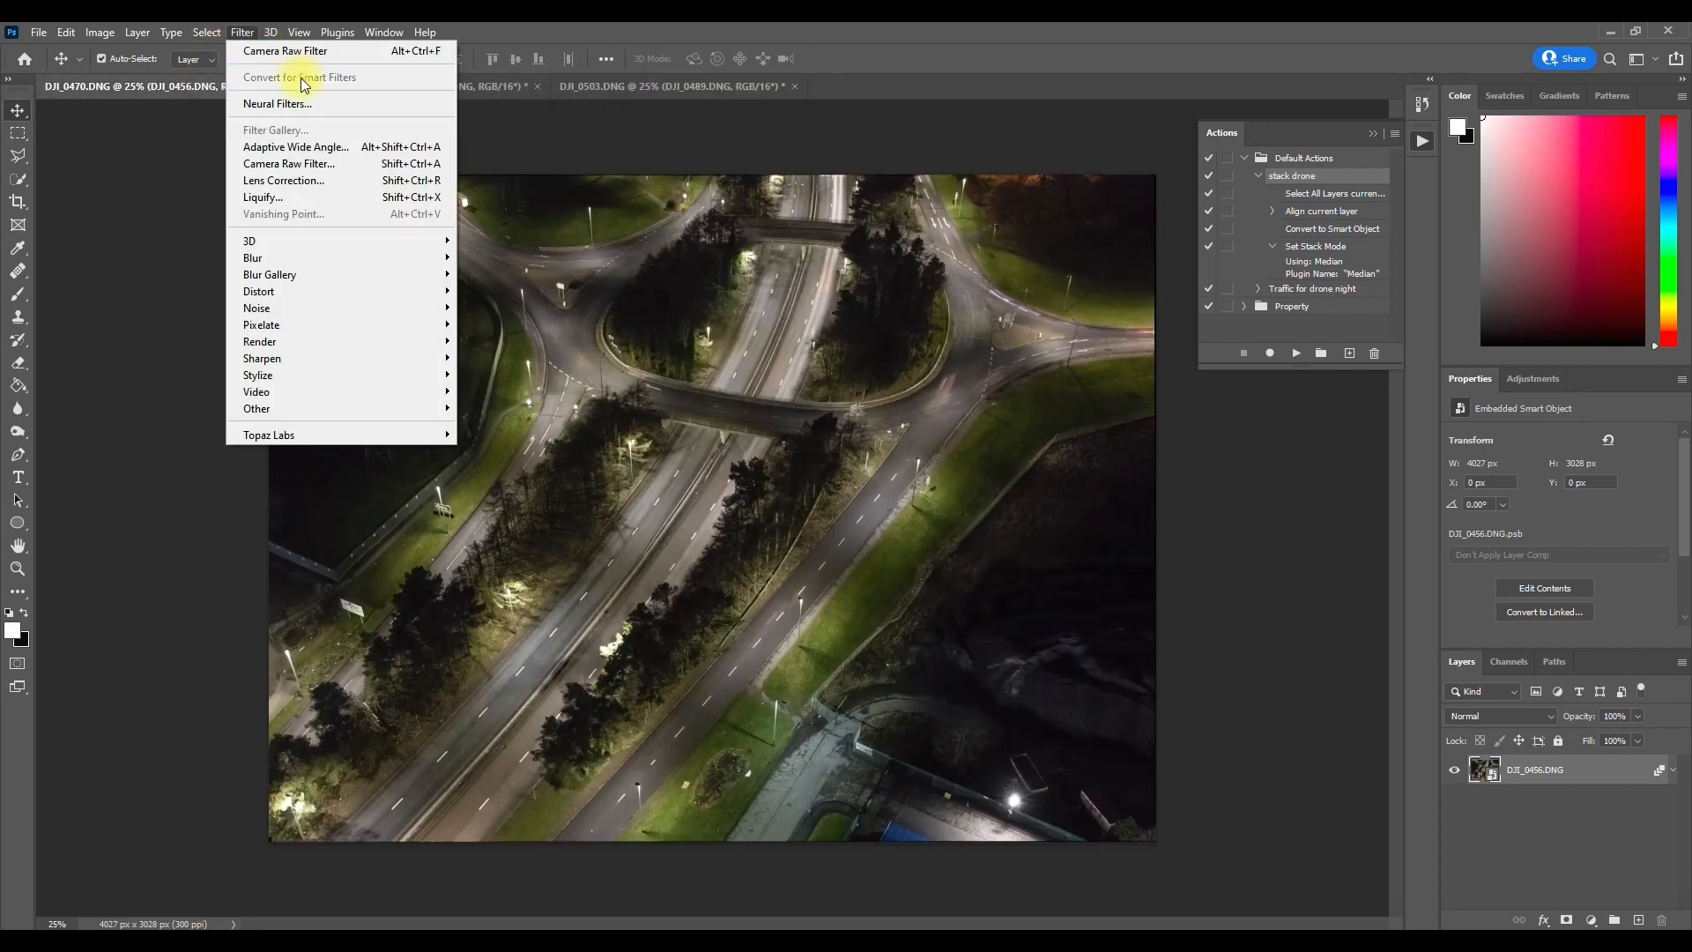
left_click(300, 164)
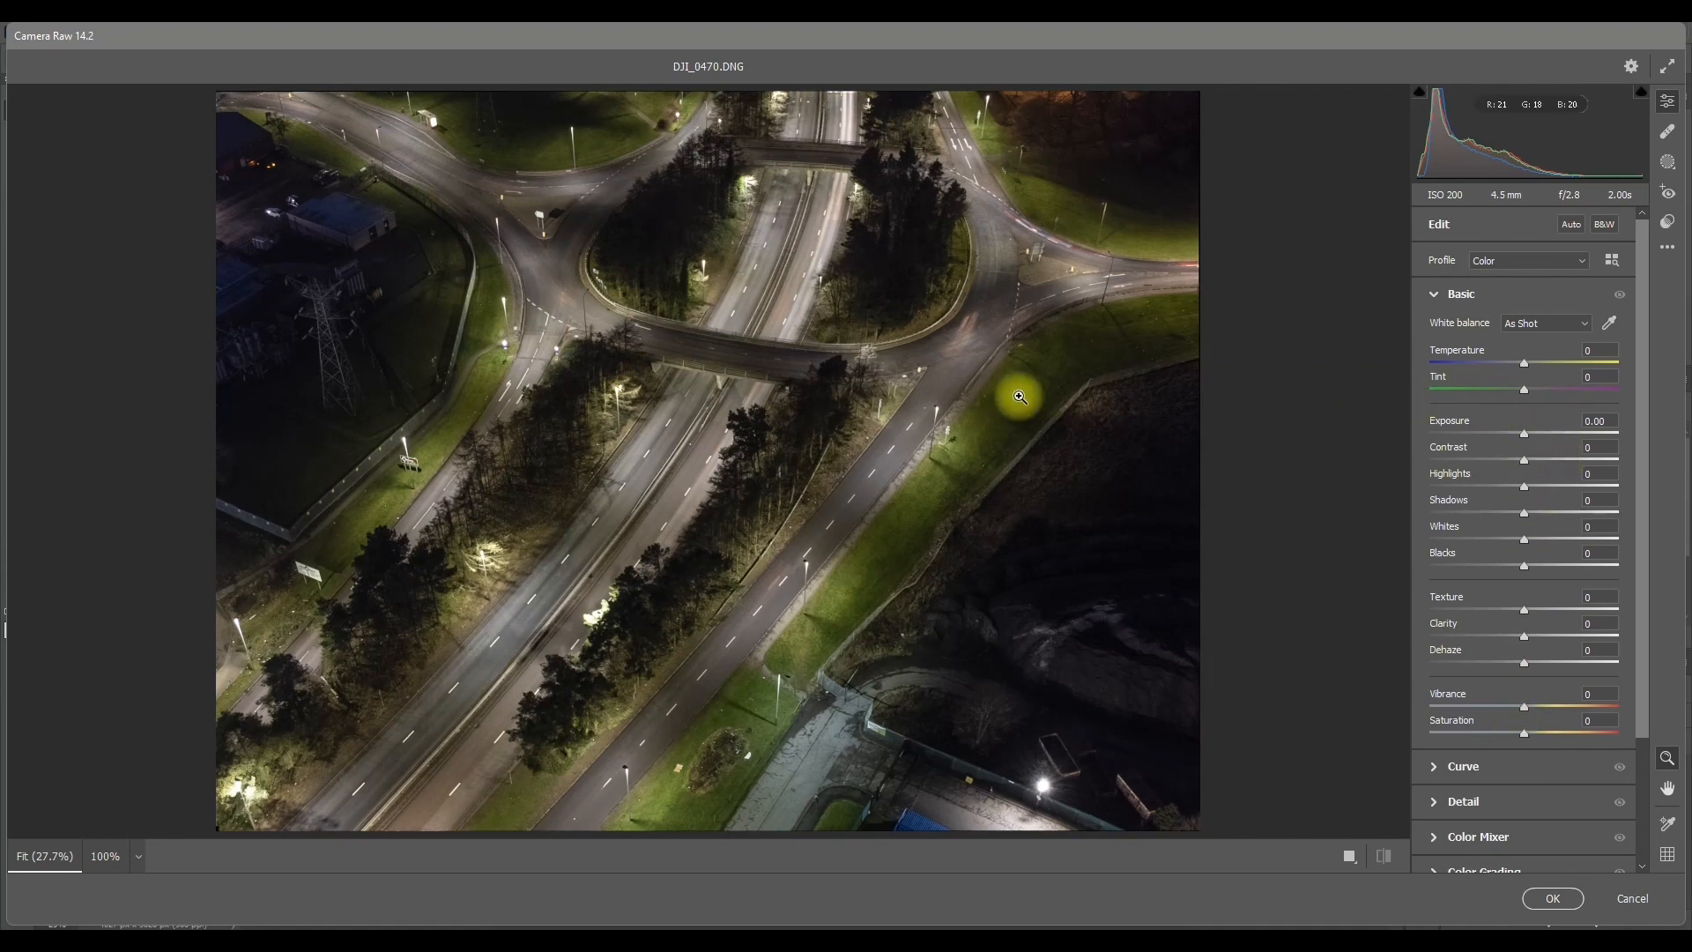
left_click(939, 470)
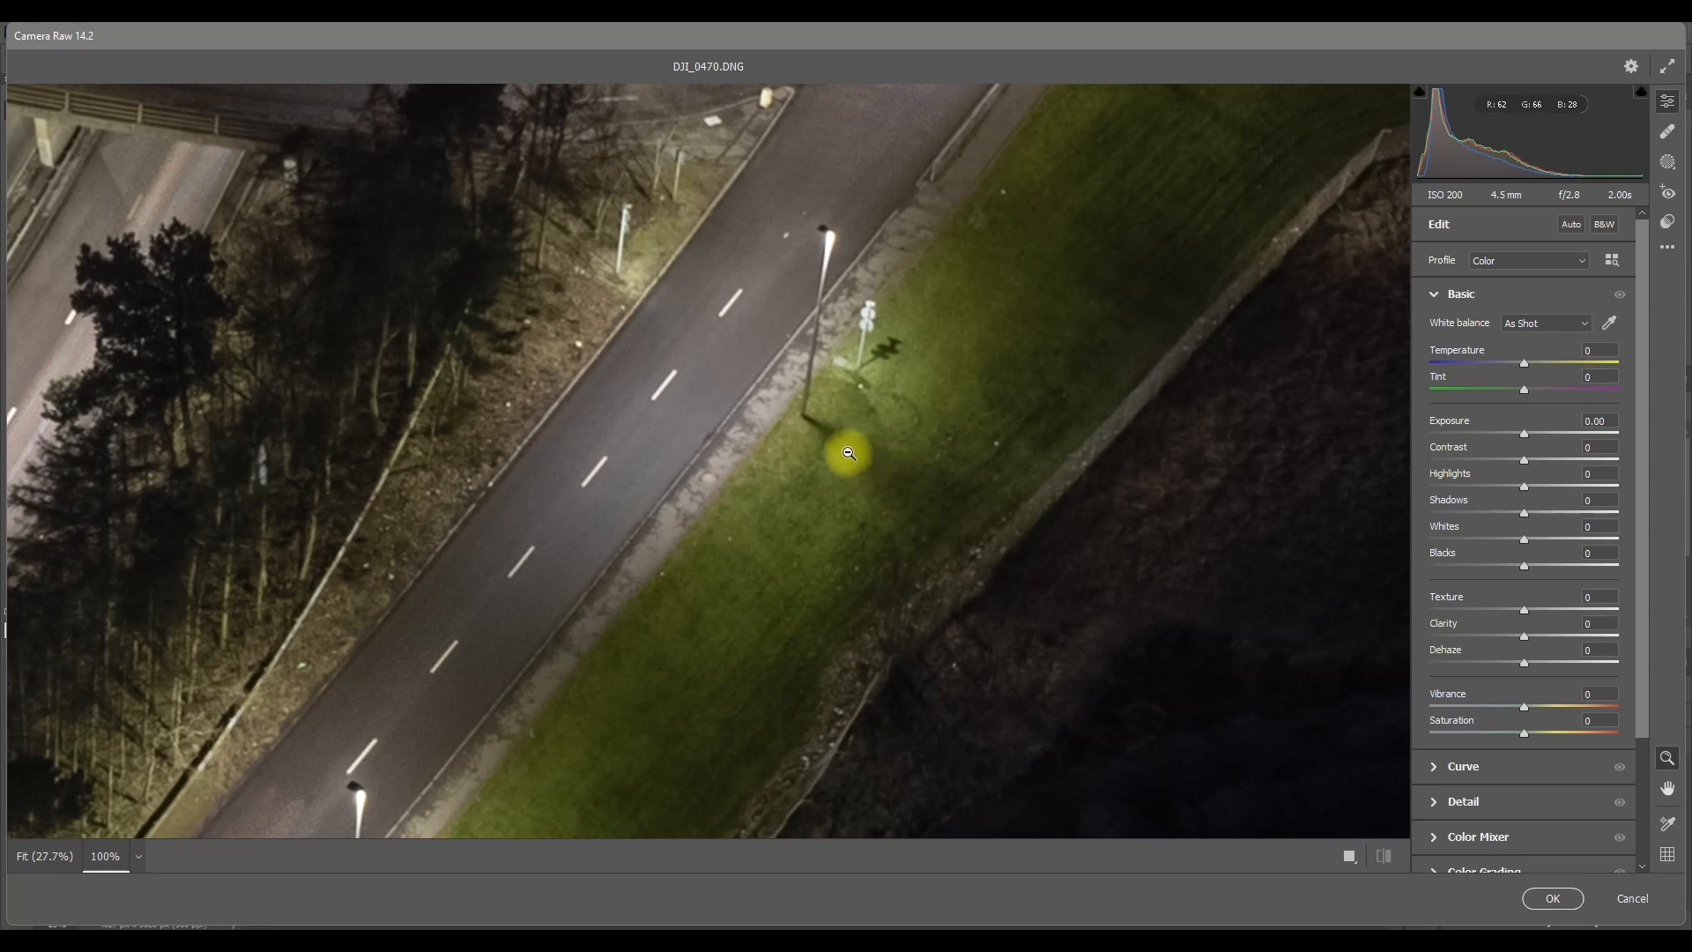
left_click(825, 379)
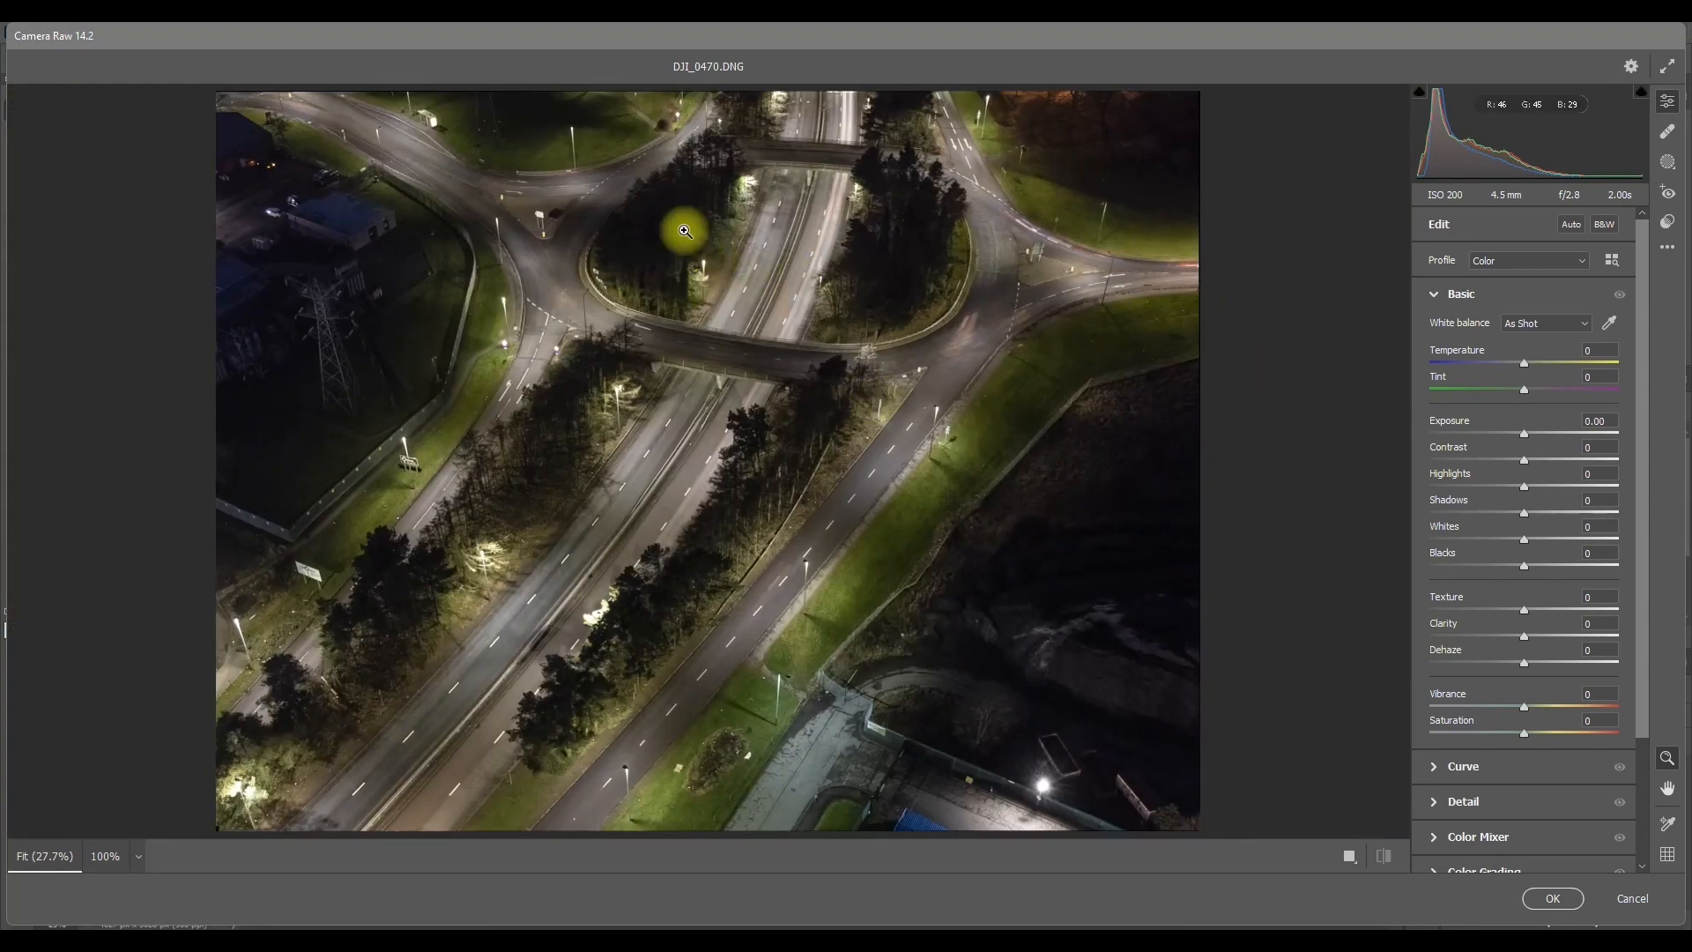
left_click(484, 350)
left_click(646, 359)
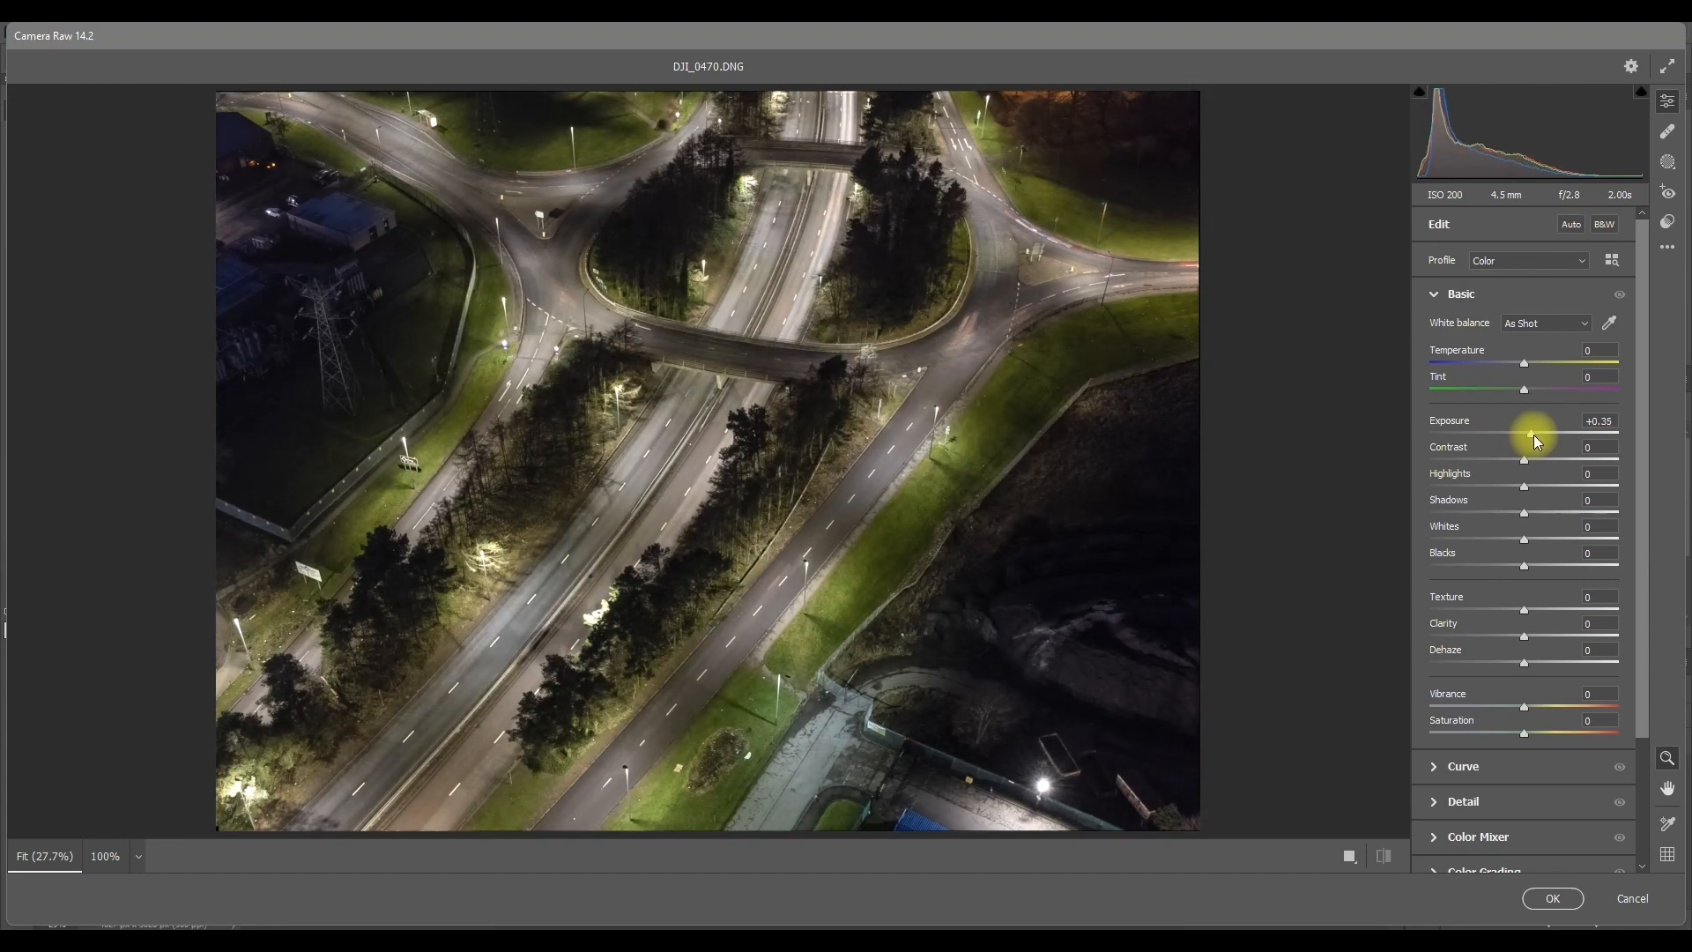
Step: Set Exposure +0.45, Highlights -37, Shadows +36, Temperature +8, Clarity +35, Vibrance +10 and Saturation +15 on the roundabout image
left_click_drag(1533, 435, 1536, 436)
mouse_move(1526, 520)
left_mouse_down()
mouse_move(1583, 517)
mouse_move(1539, 523)
left_mouse_up()
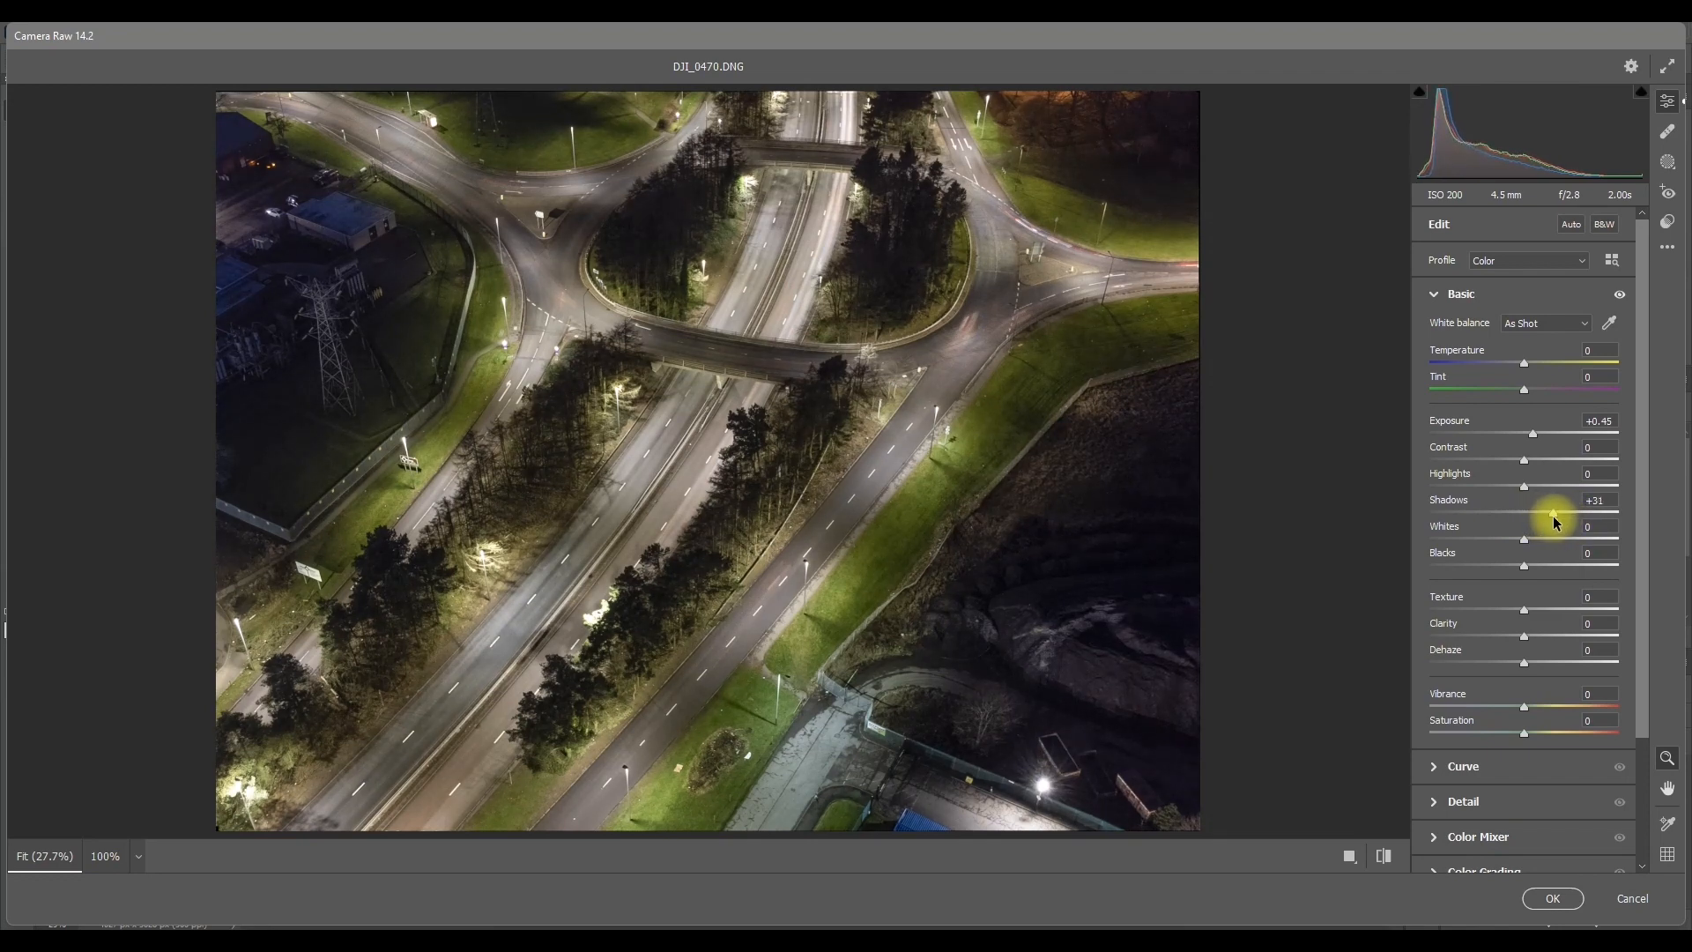
mouse_move(1495, 485)
left_mouse_down()
mouse_move(1440, 486)
mouse_move(1492, 492)
left_mouse_up()
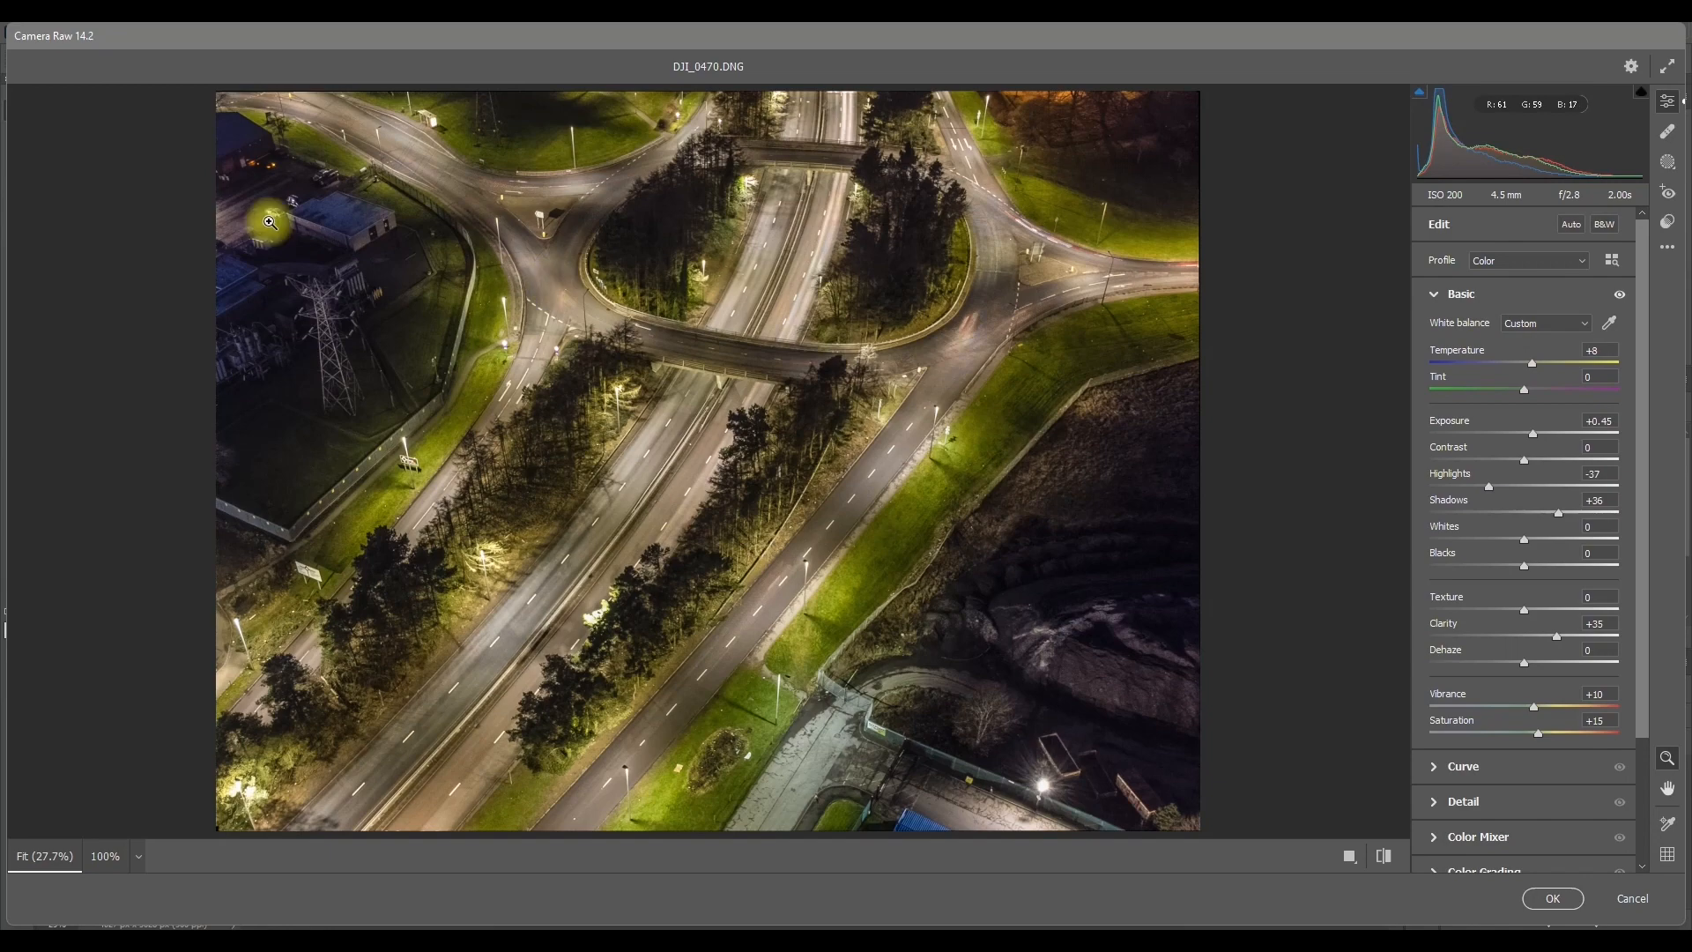
Step: Check the buildings beside the roundabout at 100%, set Dehaze to +10 and apply the Camera Raw adjustments
left_click(315, 222)
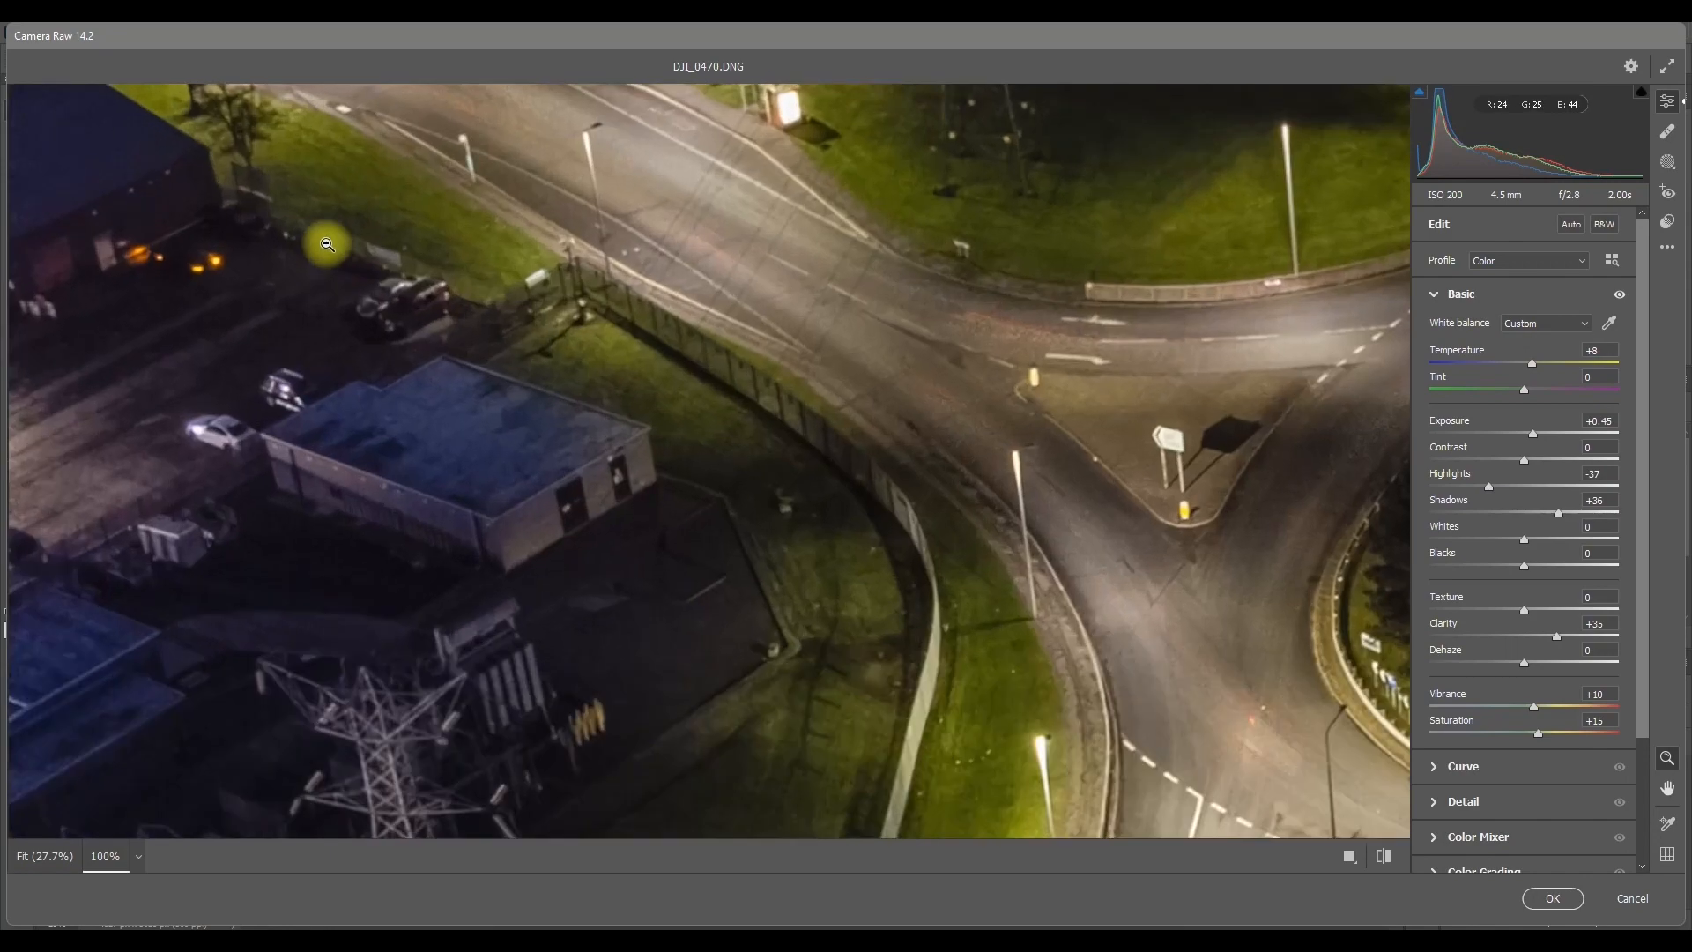
left_click(415, 465)
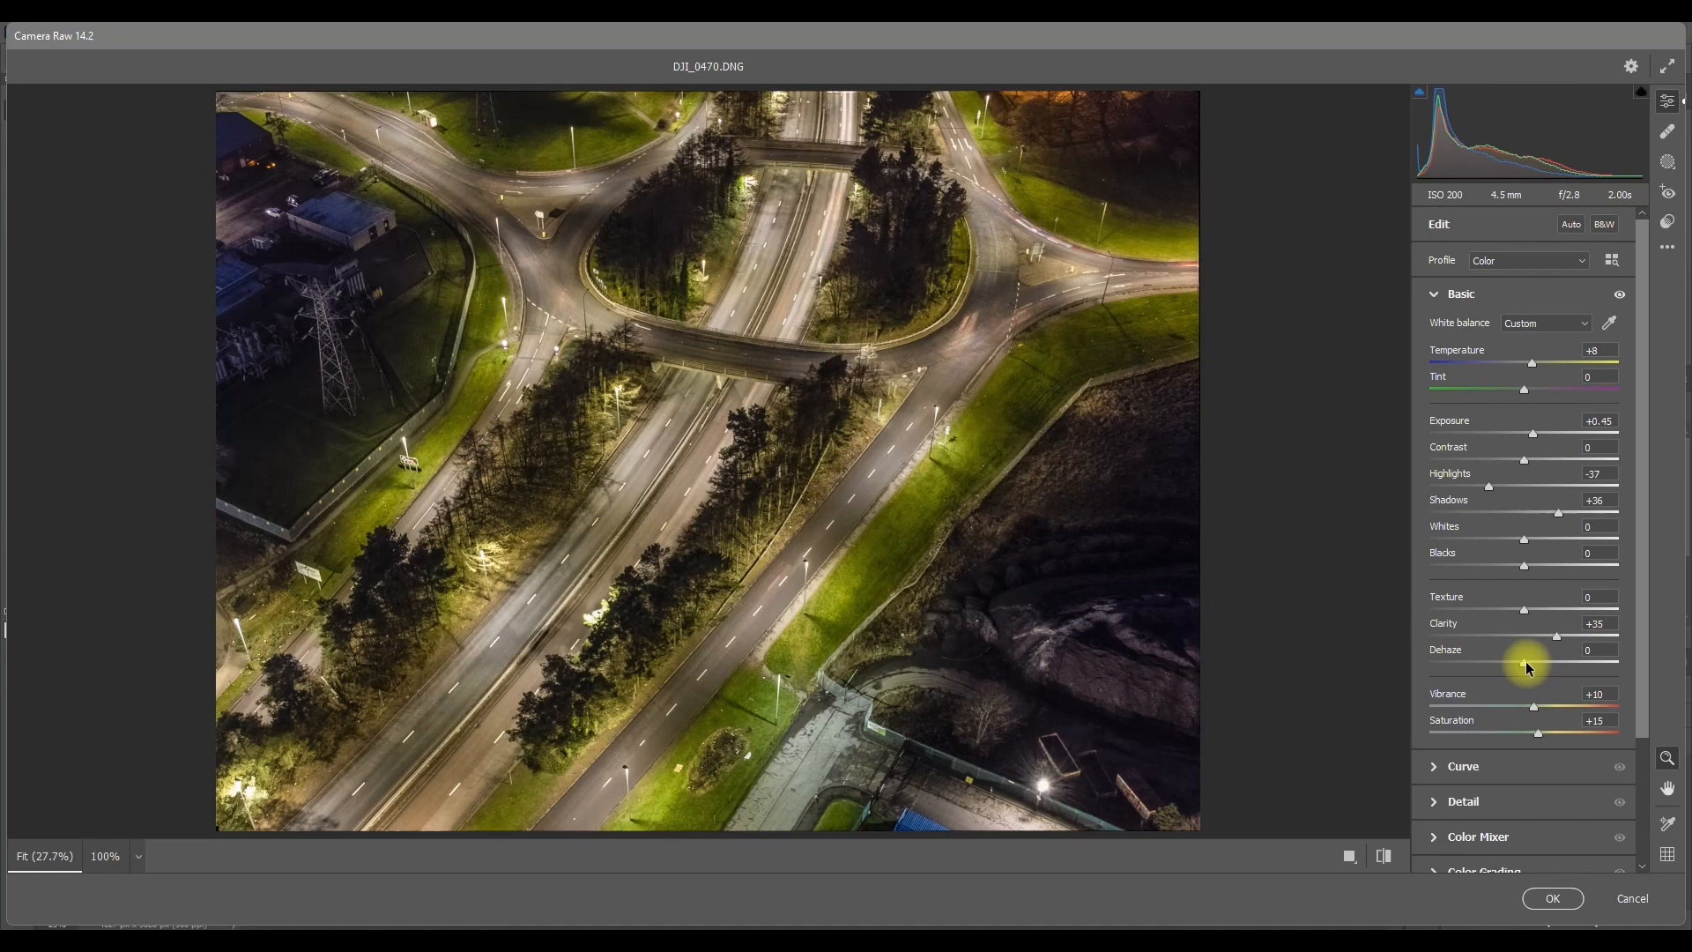
left_click_drag(1537, 662, 1539, 665)
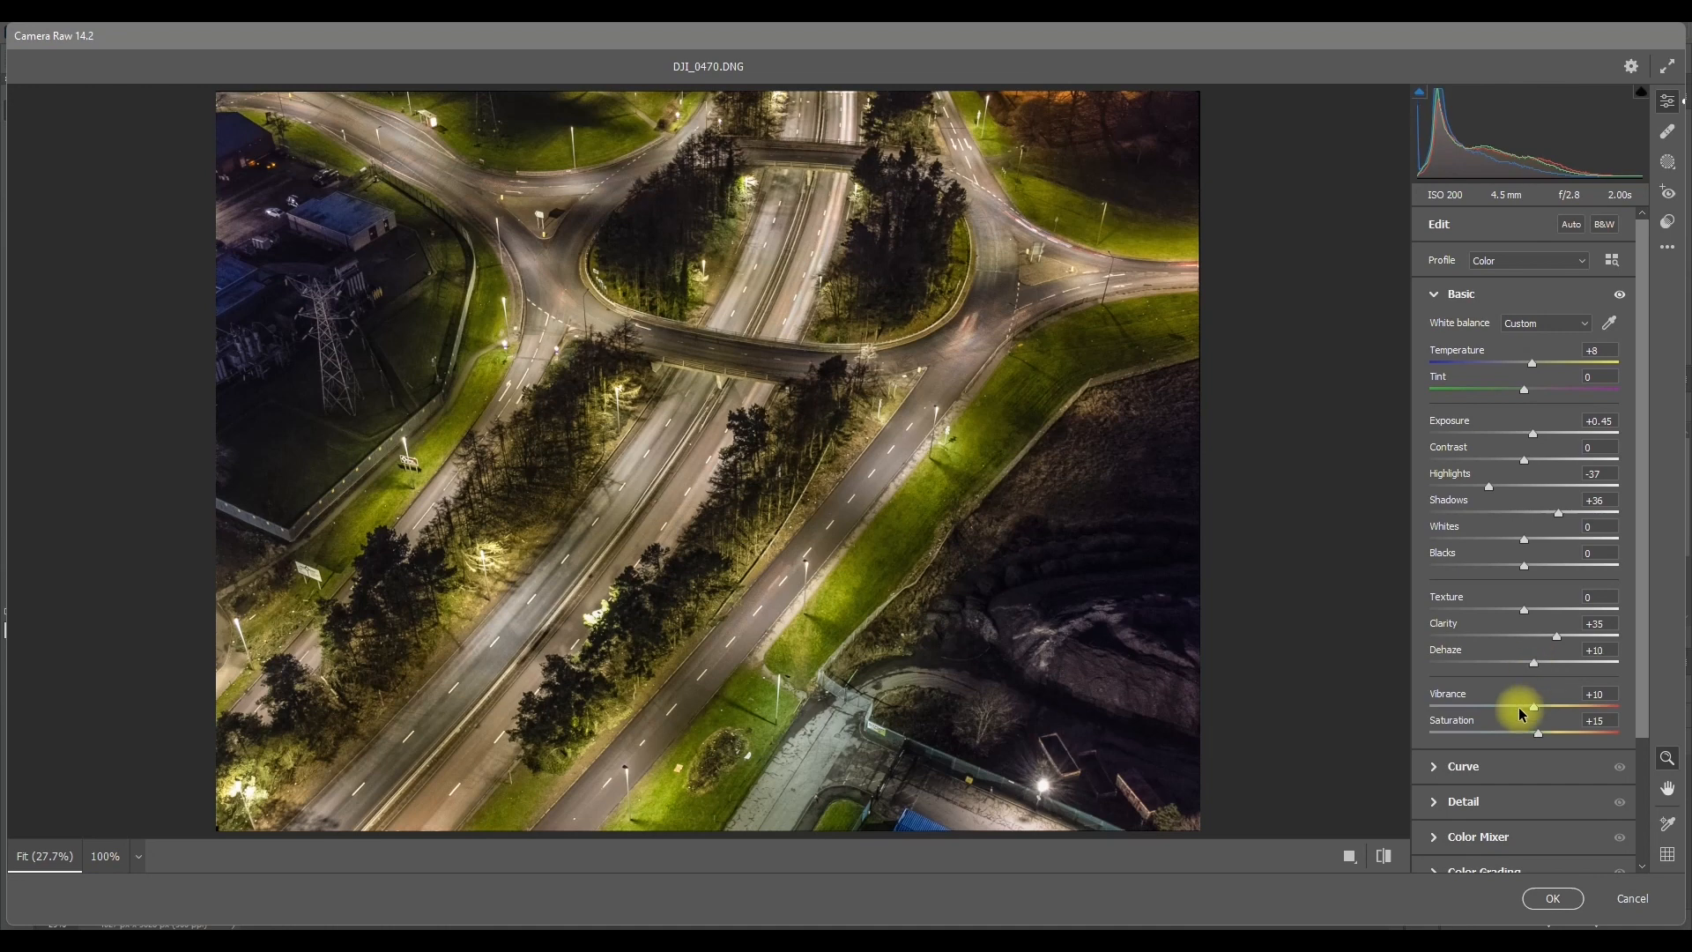
left_click(1556, 897)
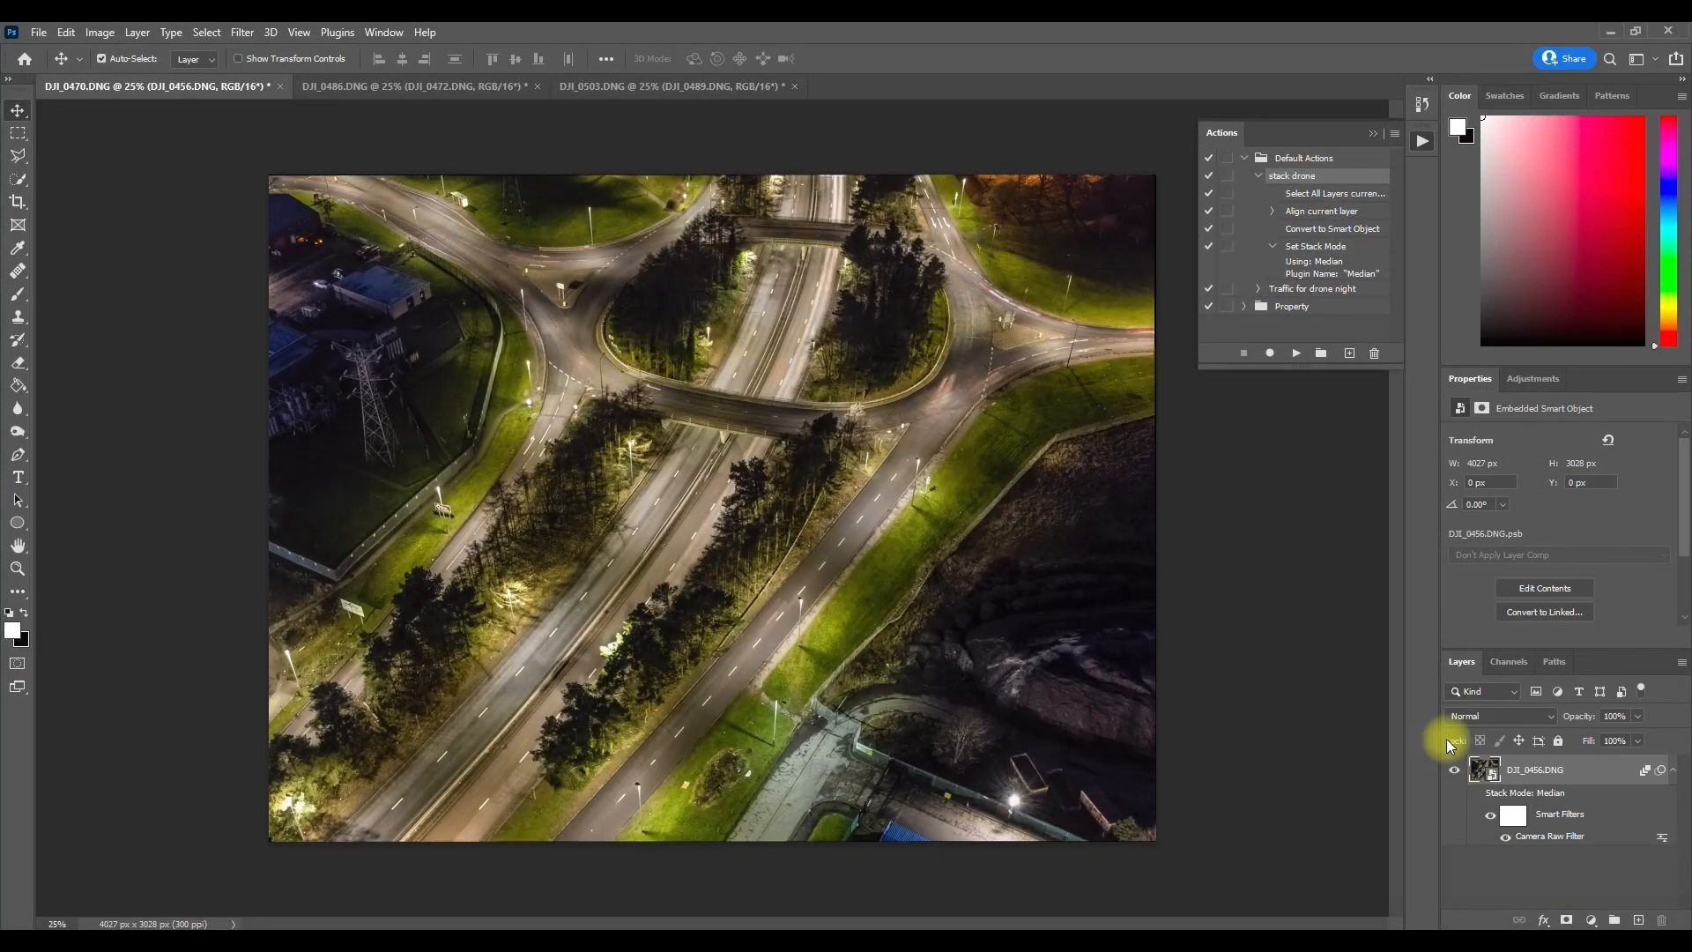
Step: Flatten the edited DJI_0470.DNG image and bring up the DJI_0486.DNG document
right_click(1536, 772)
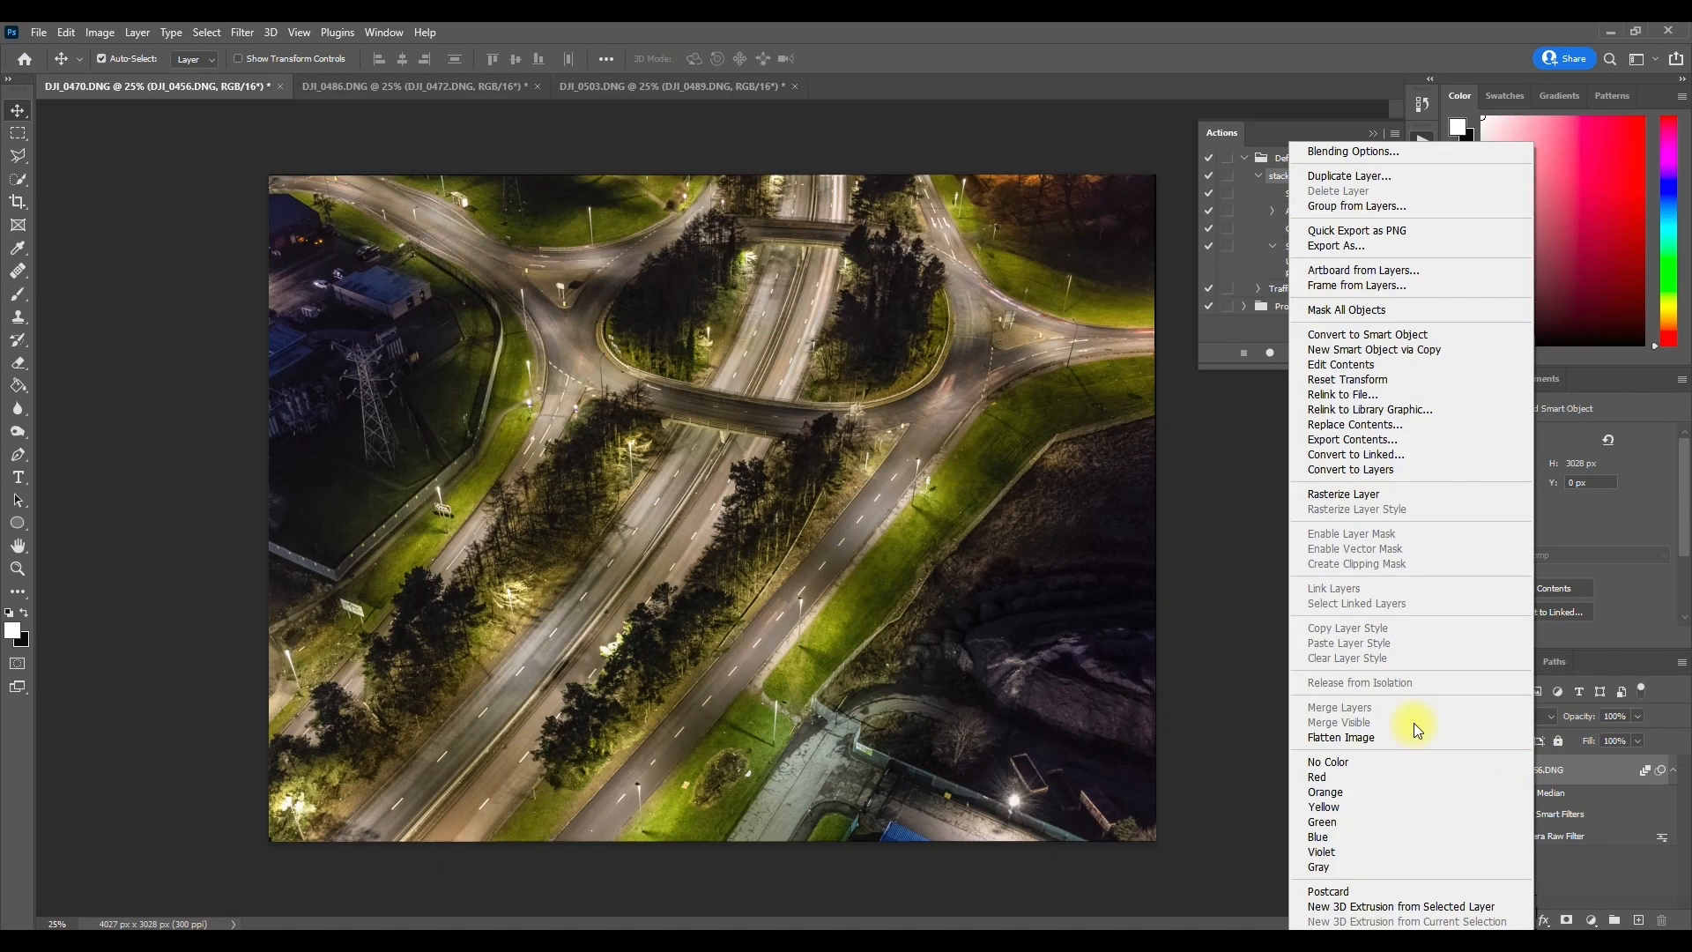
left_click(1403, 729)
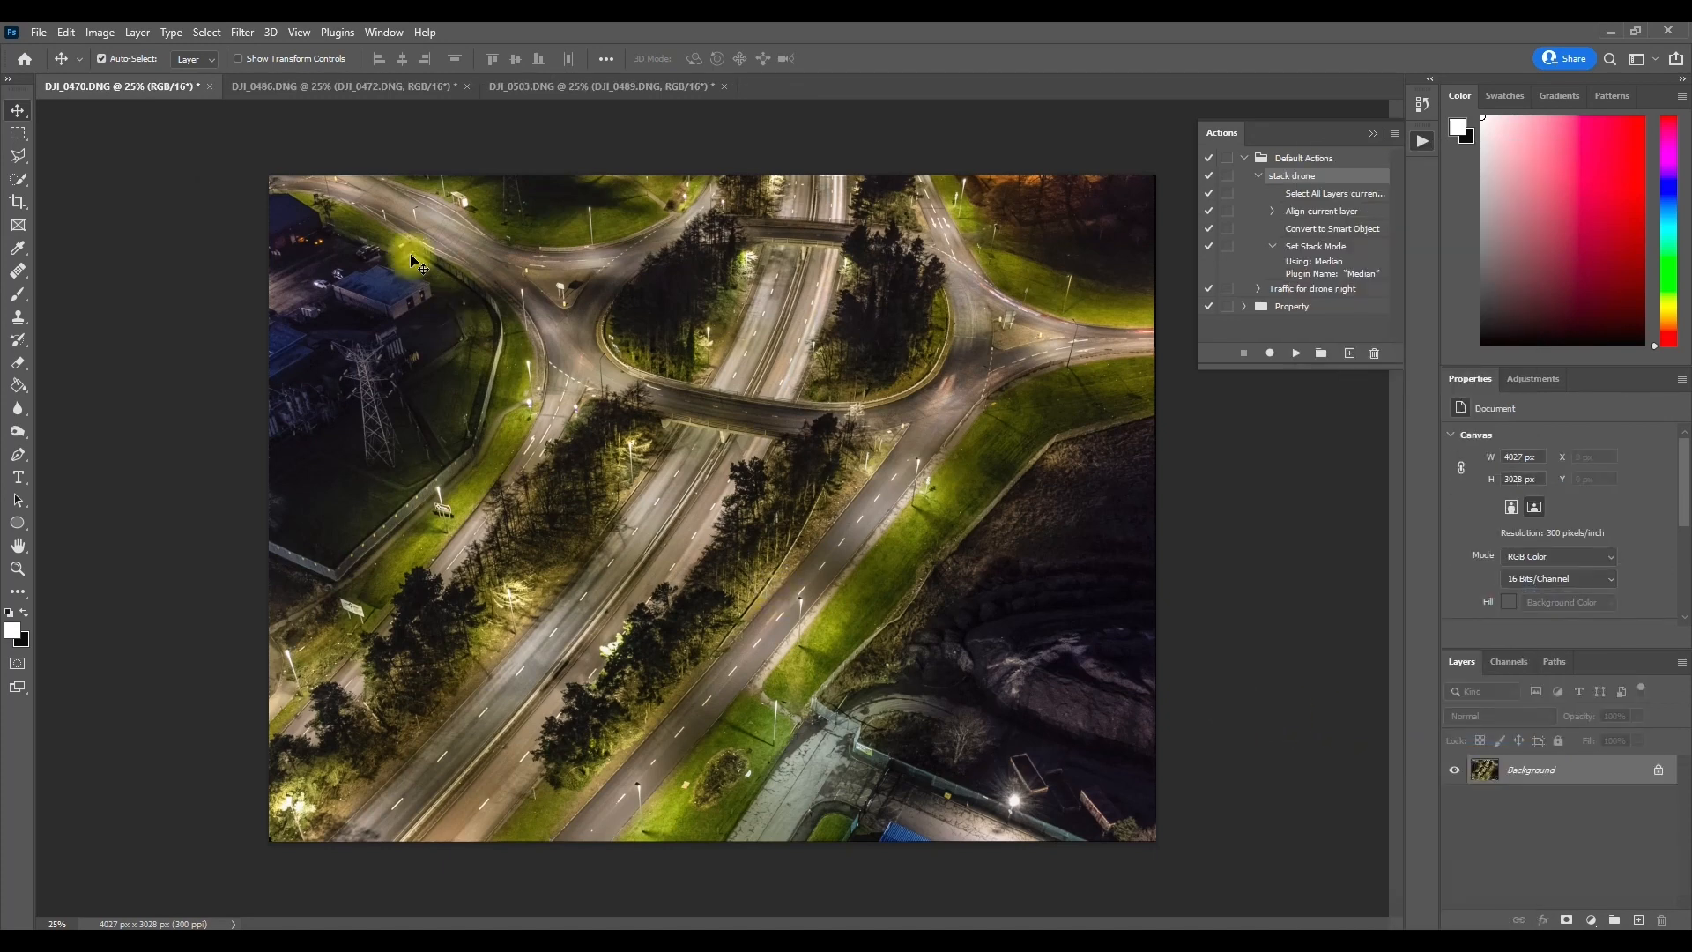
left_click(313, 86)
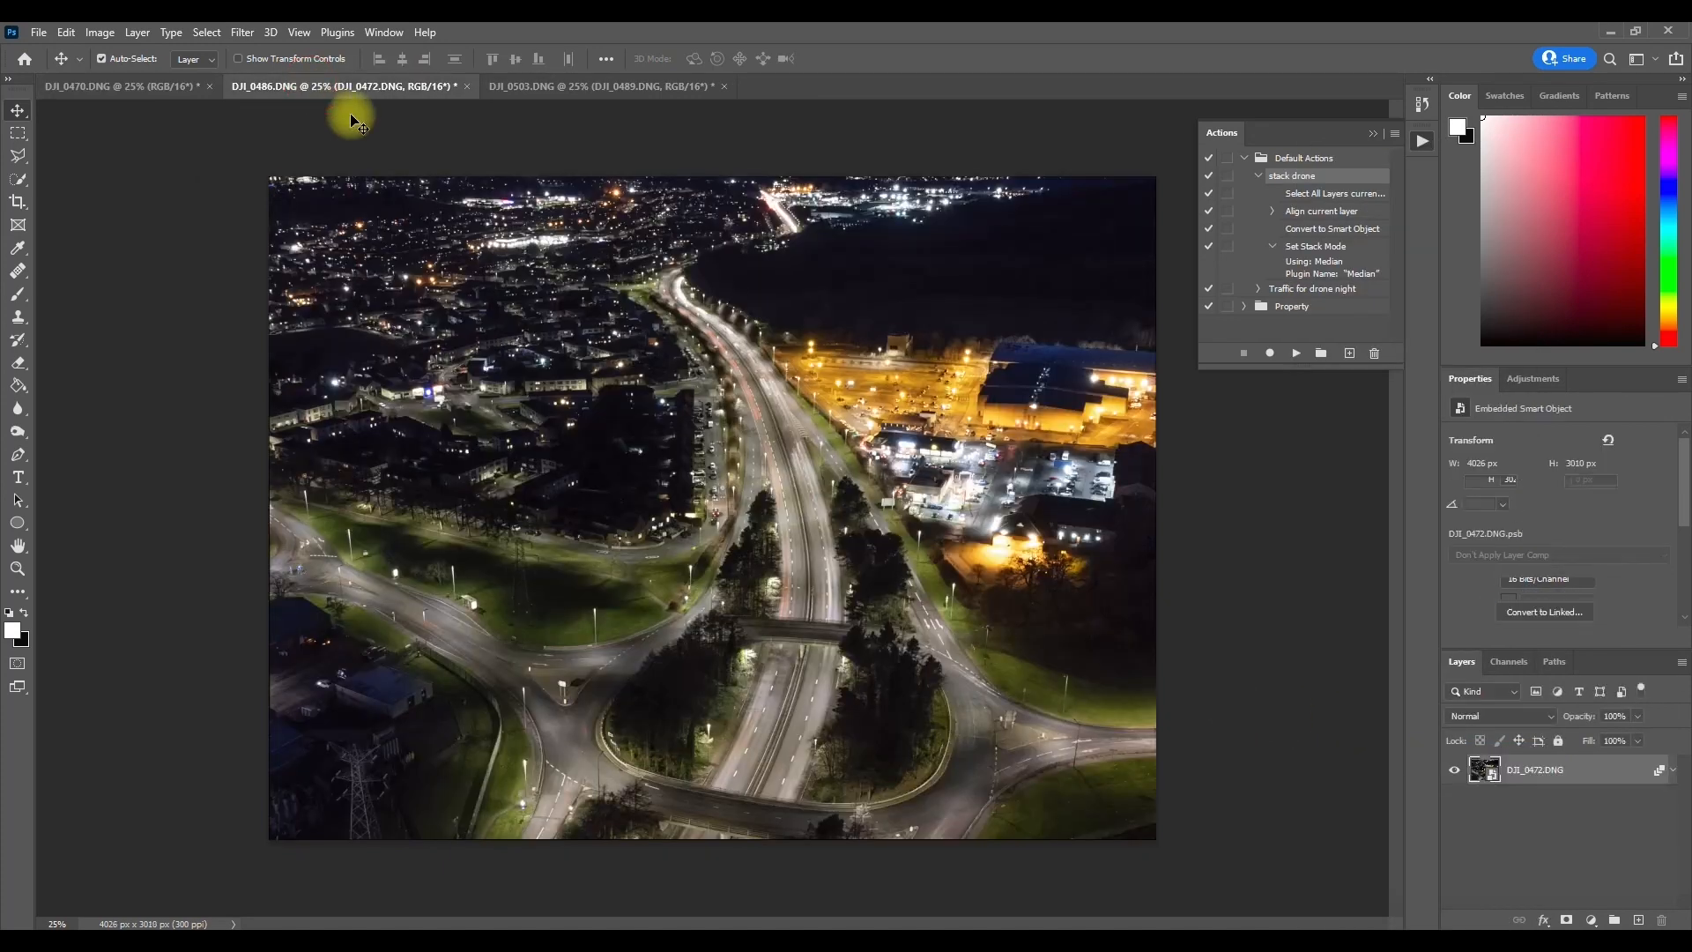
Step: Apply Exposure +0.45, Highlights -37, Shadows +36, Temperature +8, Clarity +35, Dehaze +10, Vibrance +10 and Saturation +15 to DJI_0486.DNG with Camera Raw, and flatten it
left_click(243, 32)
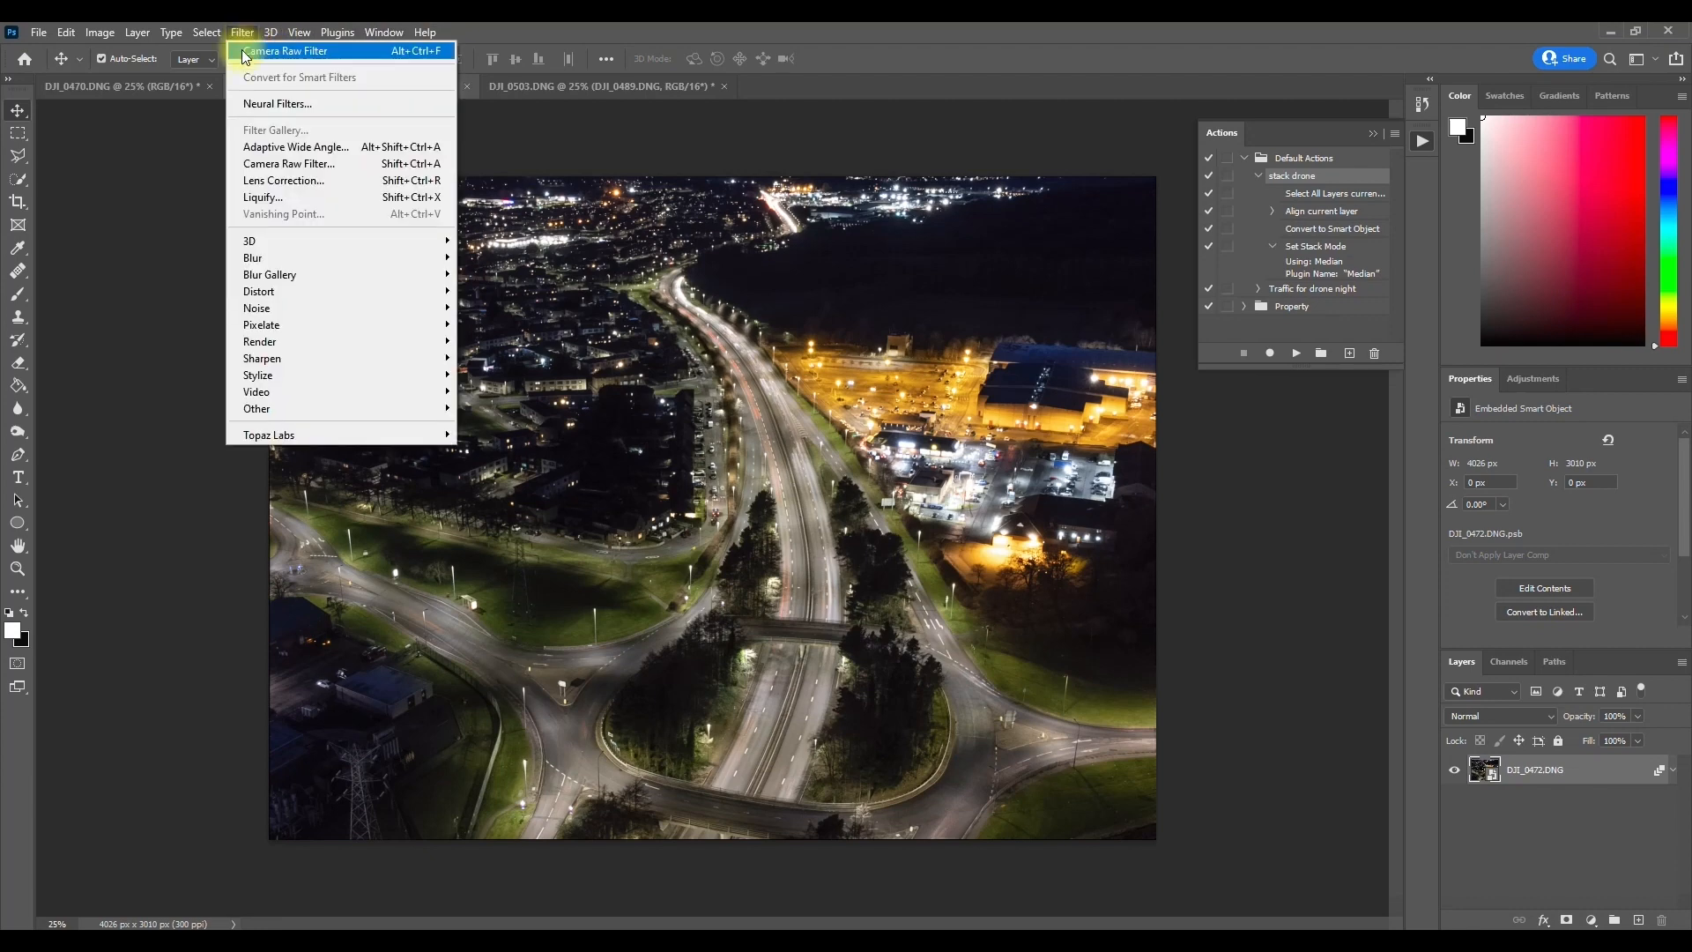
left_click(273, 162)
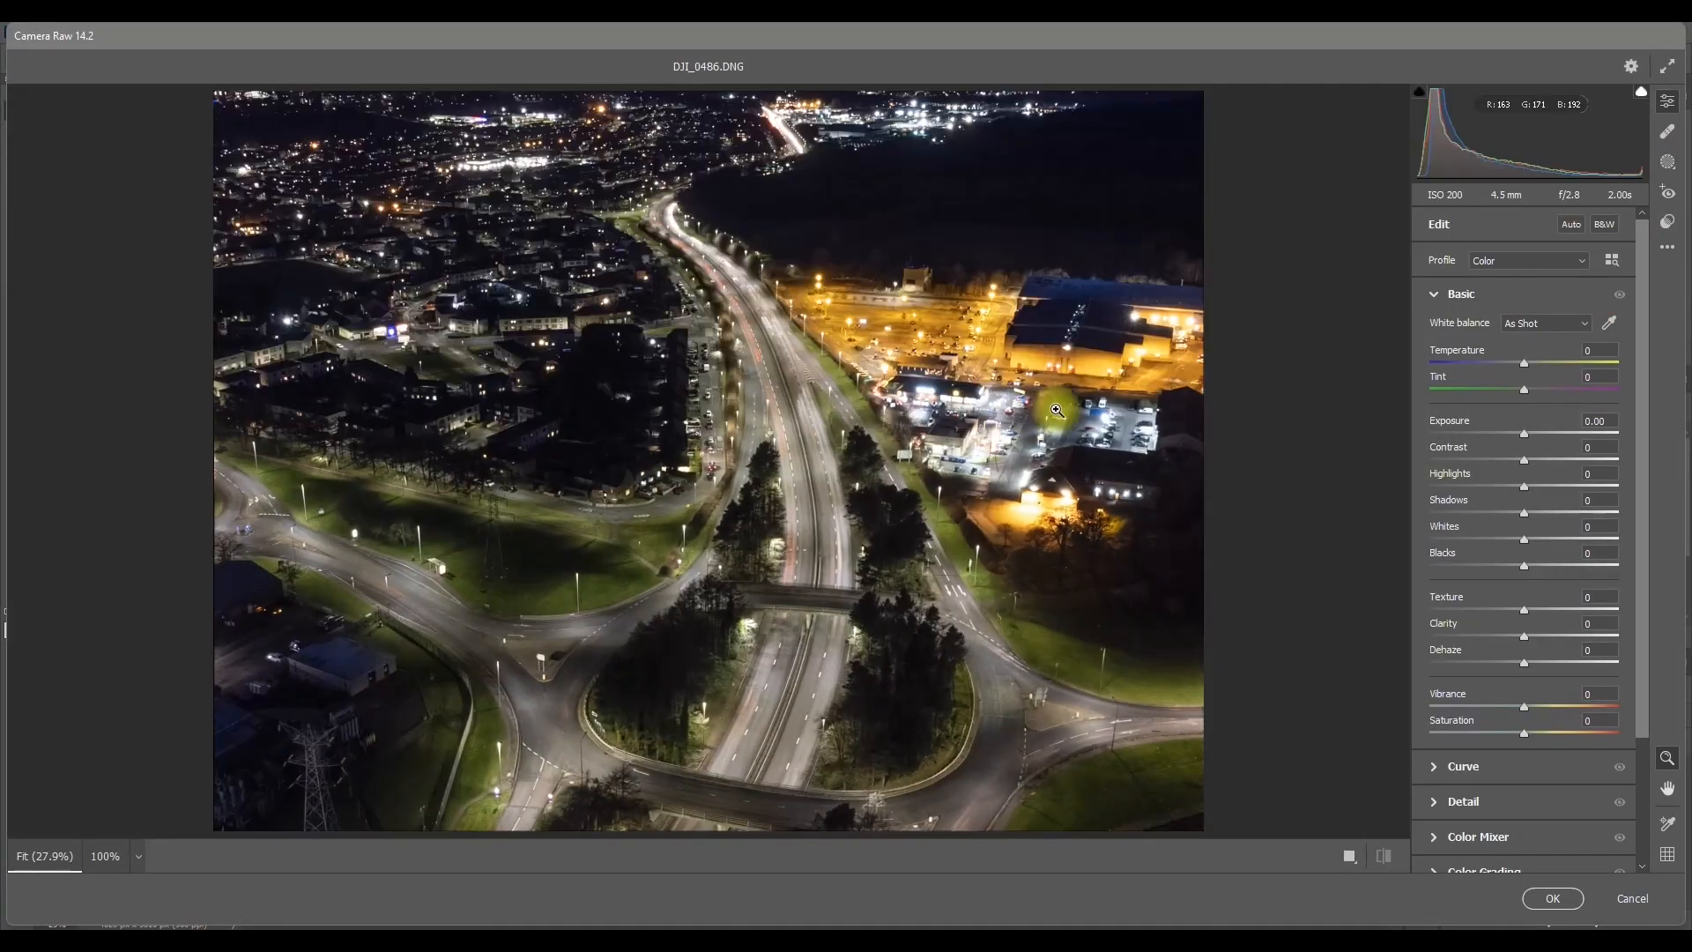
left_click(1668, 260)
left_click(1525, 319)
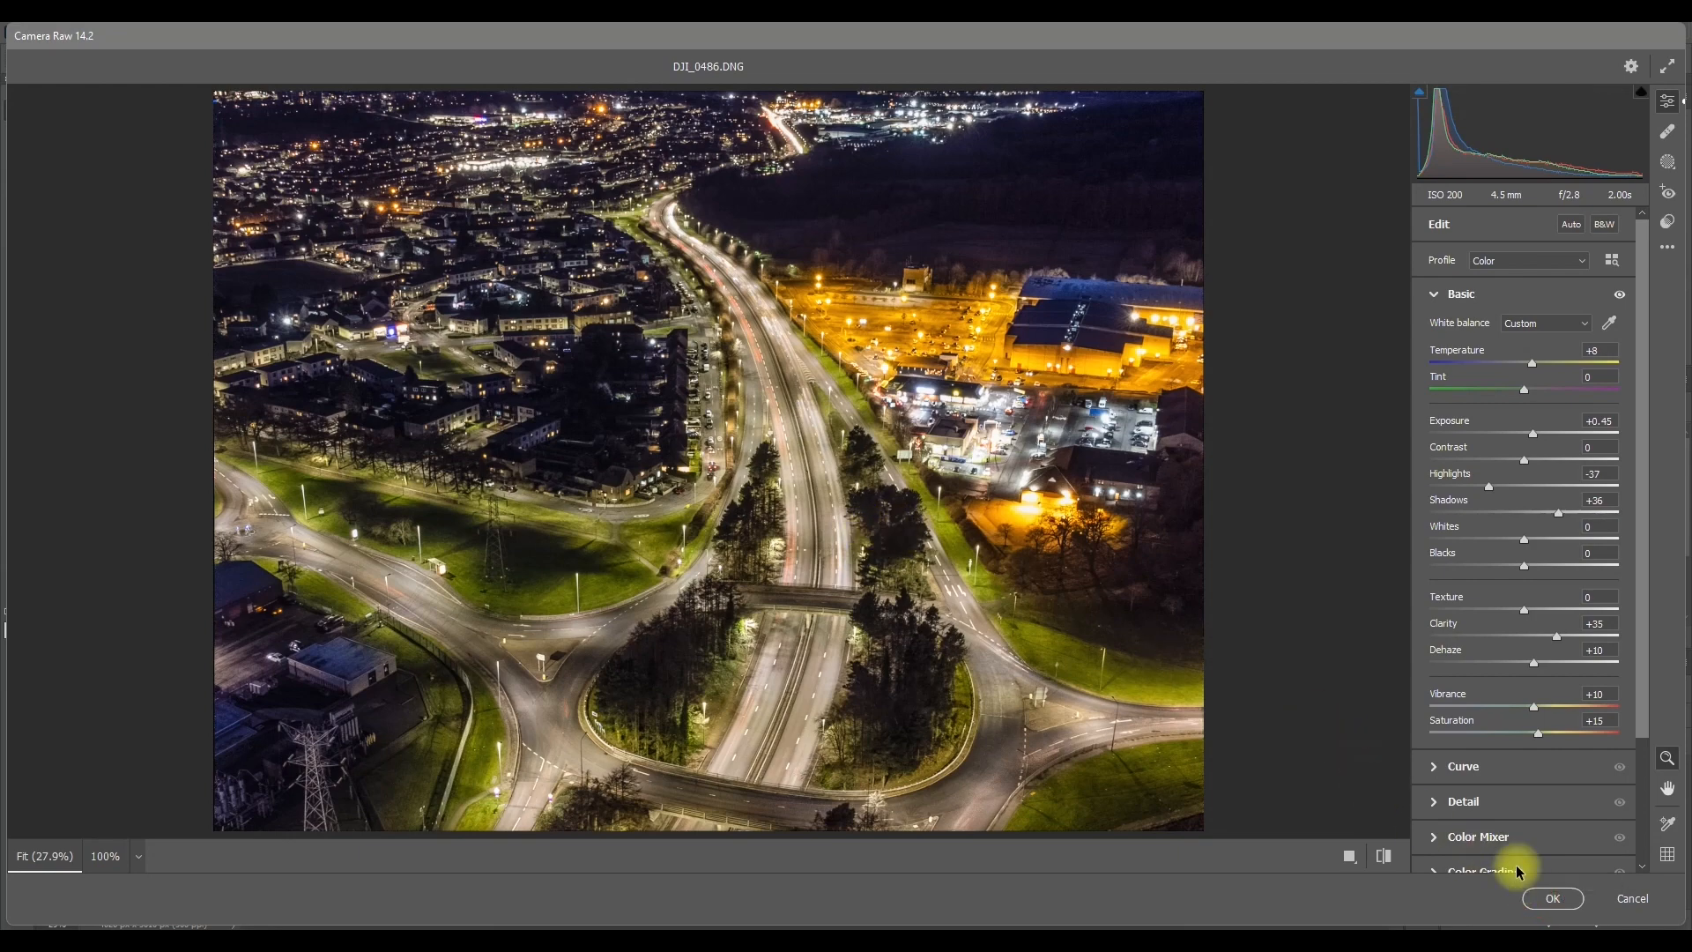
left_click(1554, 897)
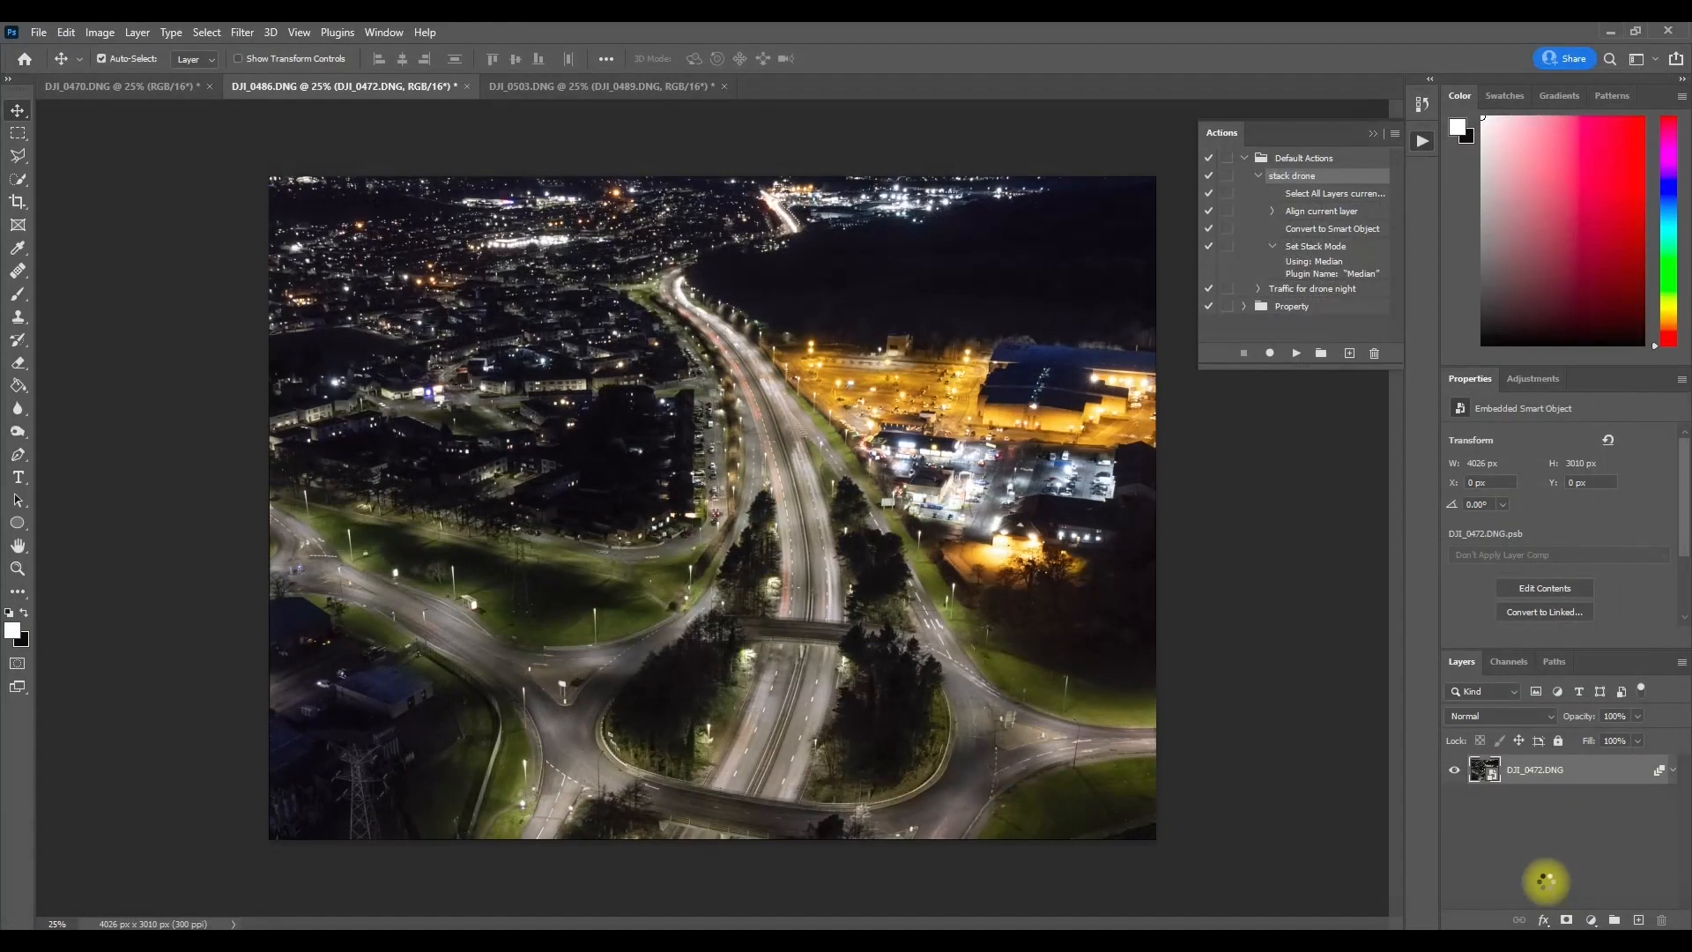
right_click(1532, 772)
left_click(1445, 737)
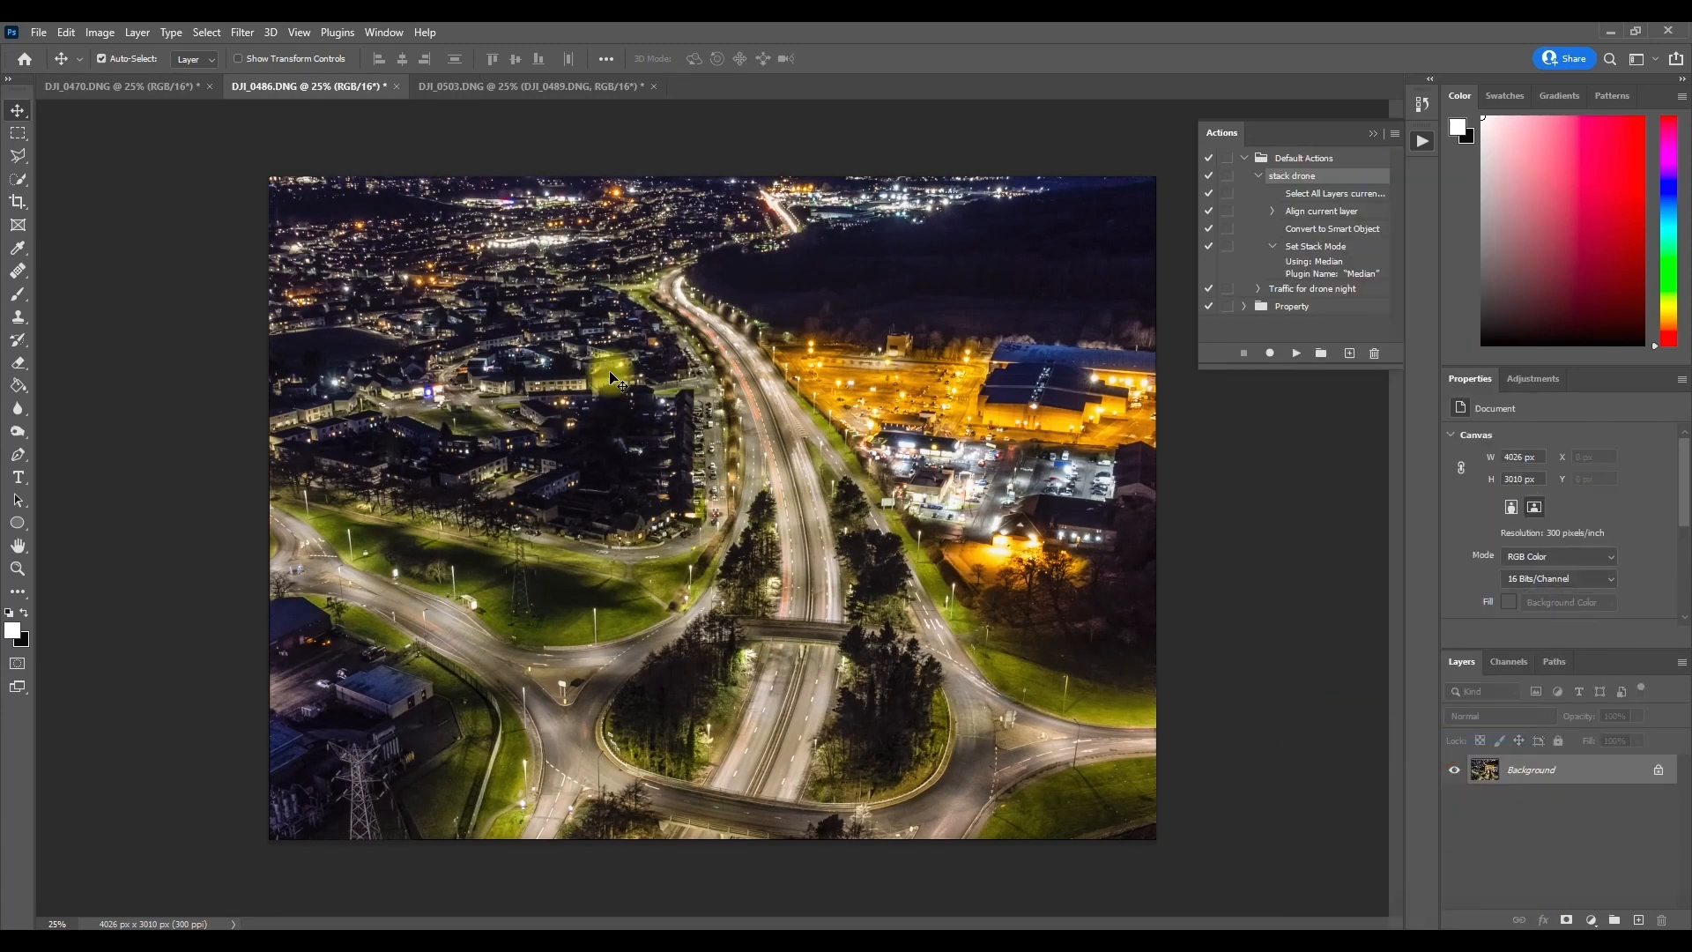
Step: Apply the same Camera Raw adjustments used on the other two images to the DJI_0503.DNG sunset smart object and flatten it
left_click(495, 87)
left_click(240, 32)
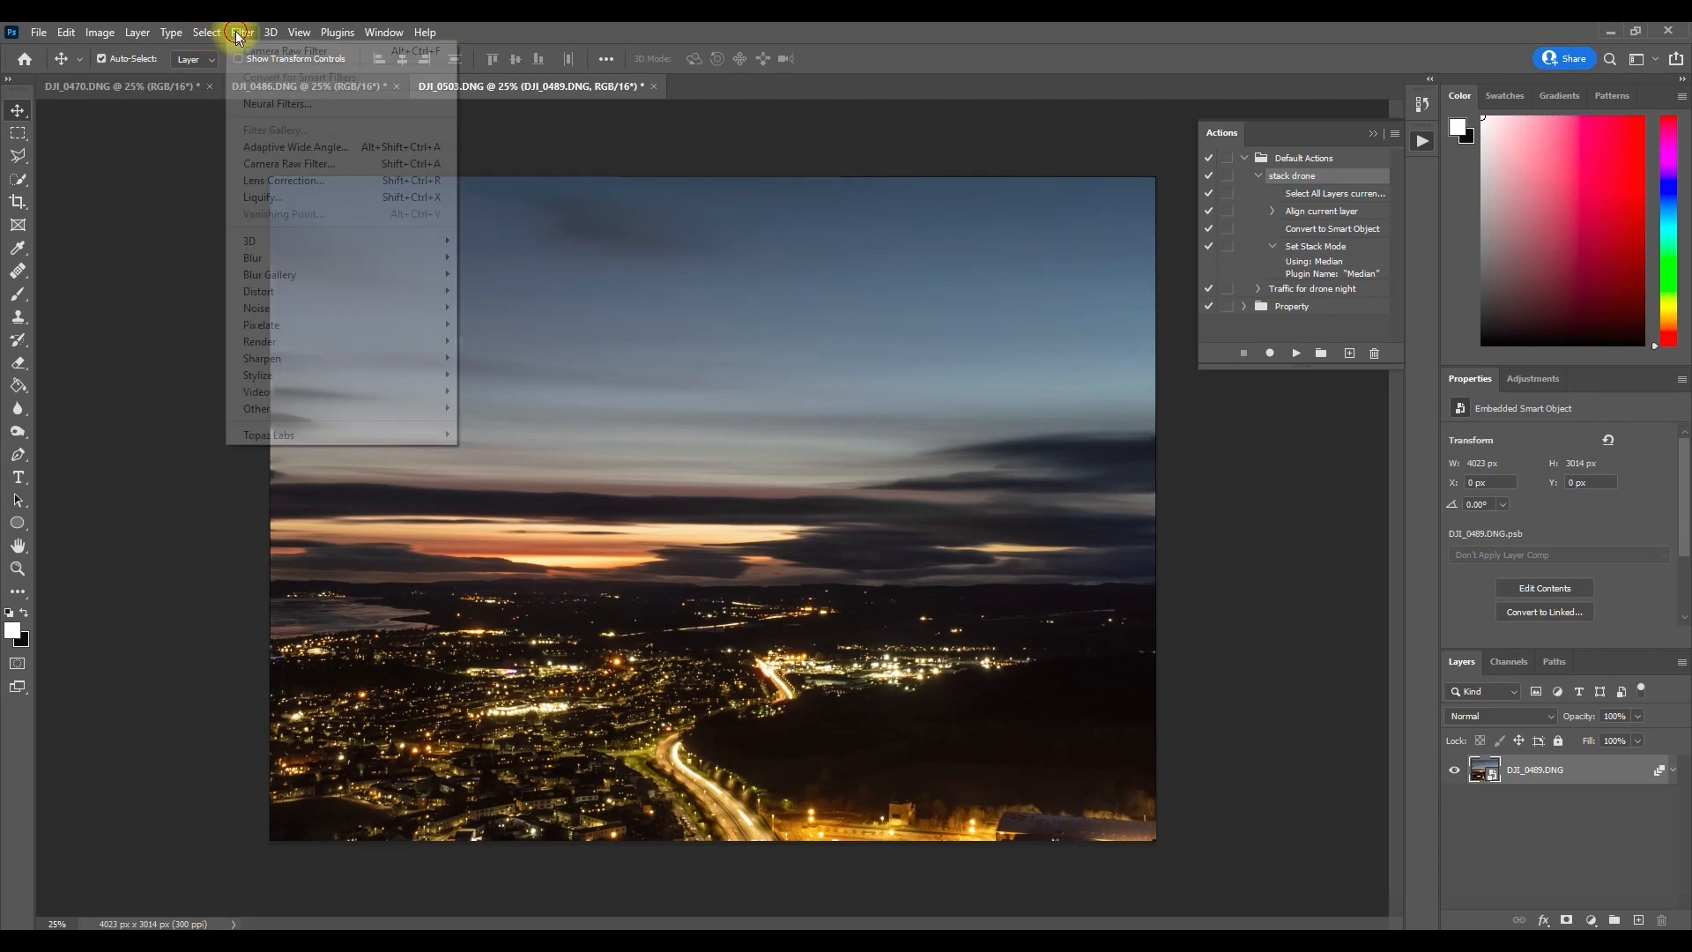
left_click(318, 166)
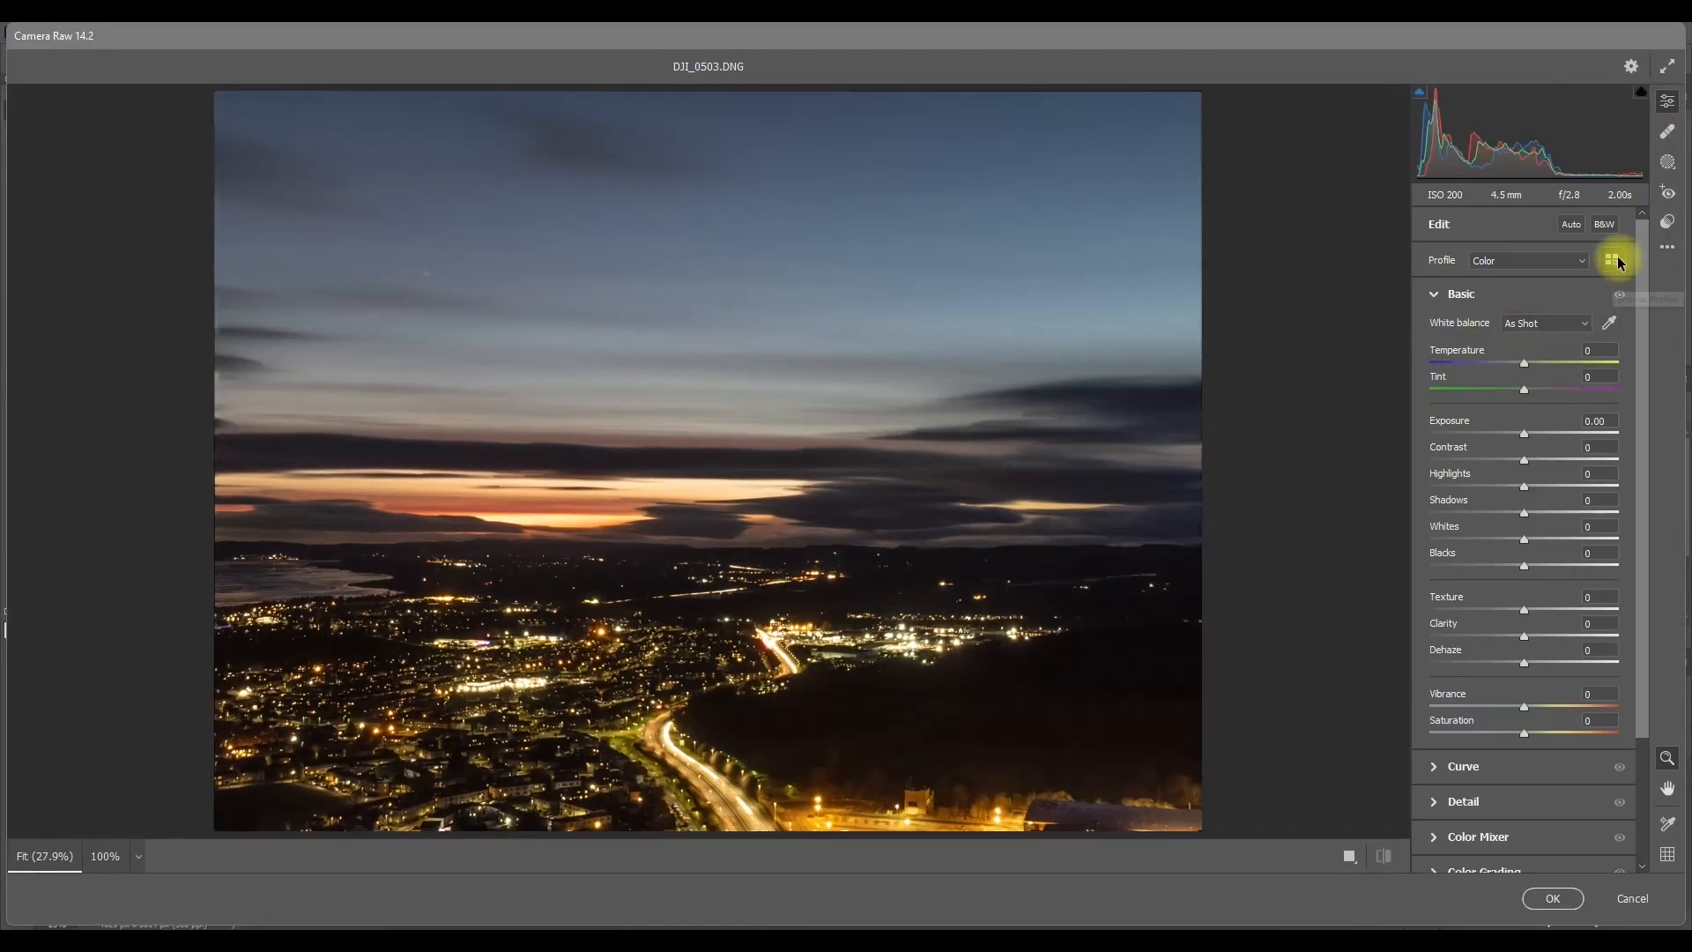
left_click(1667, 247)
left_click(1549, 317)
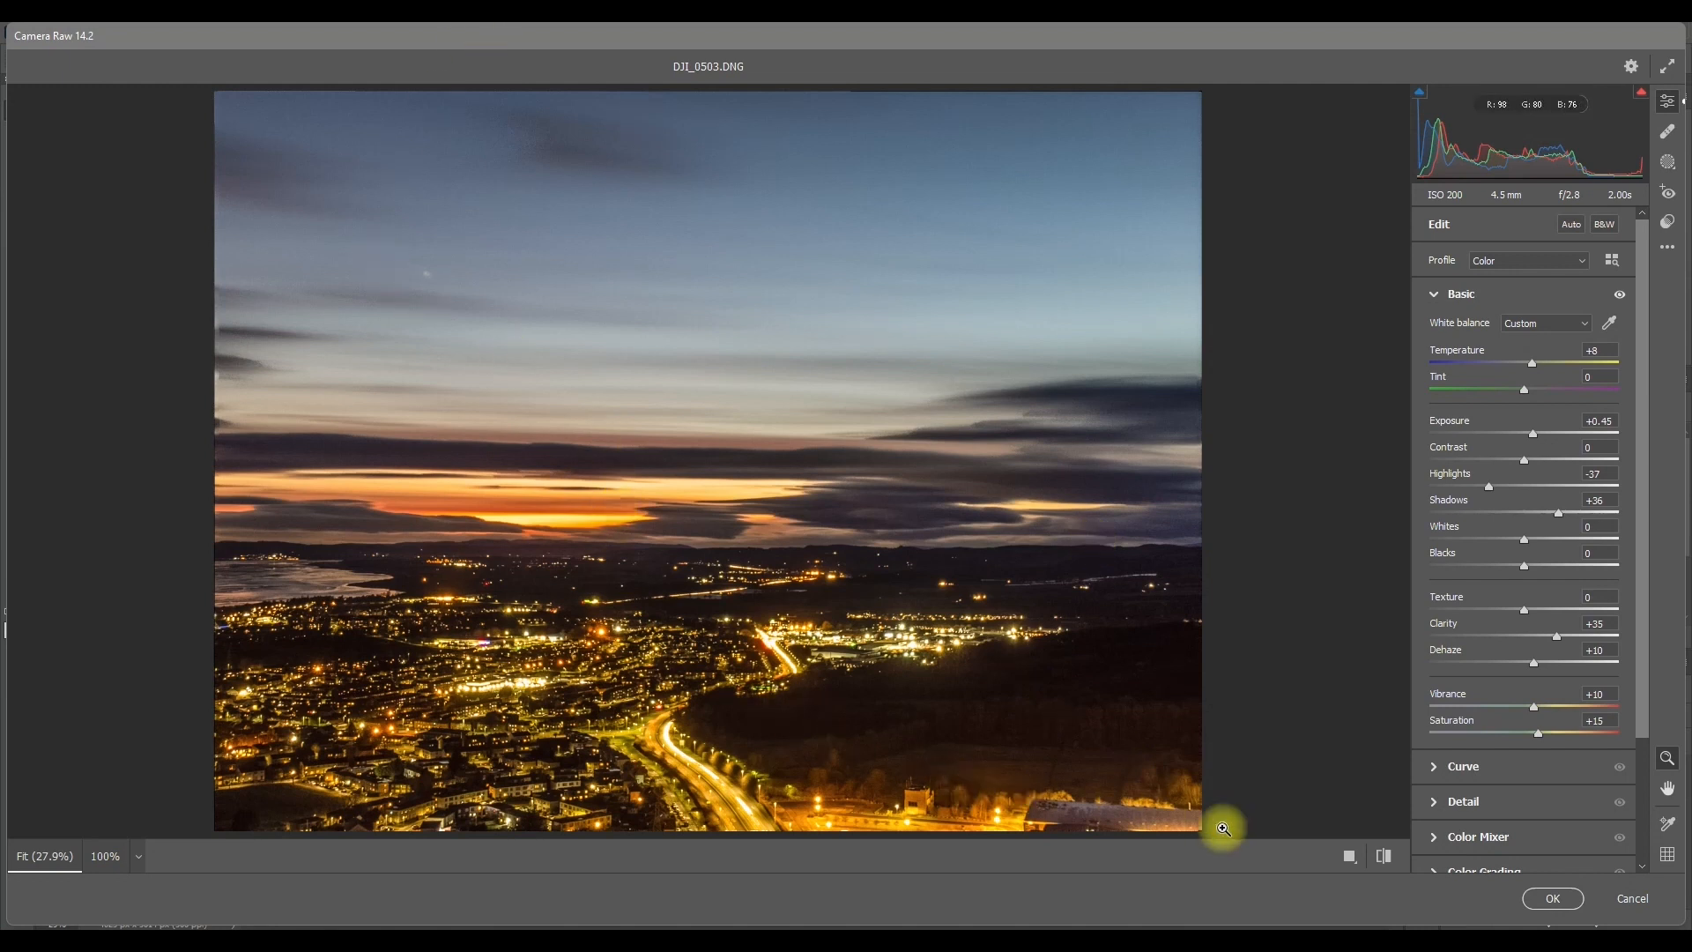
left_click(1553, 898)
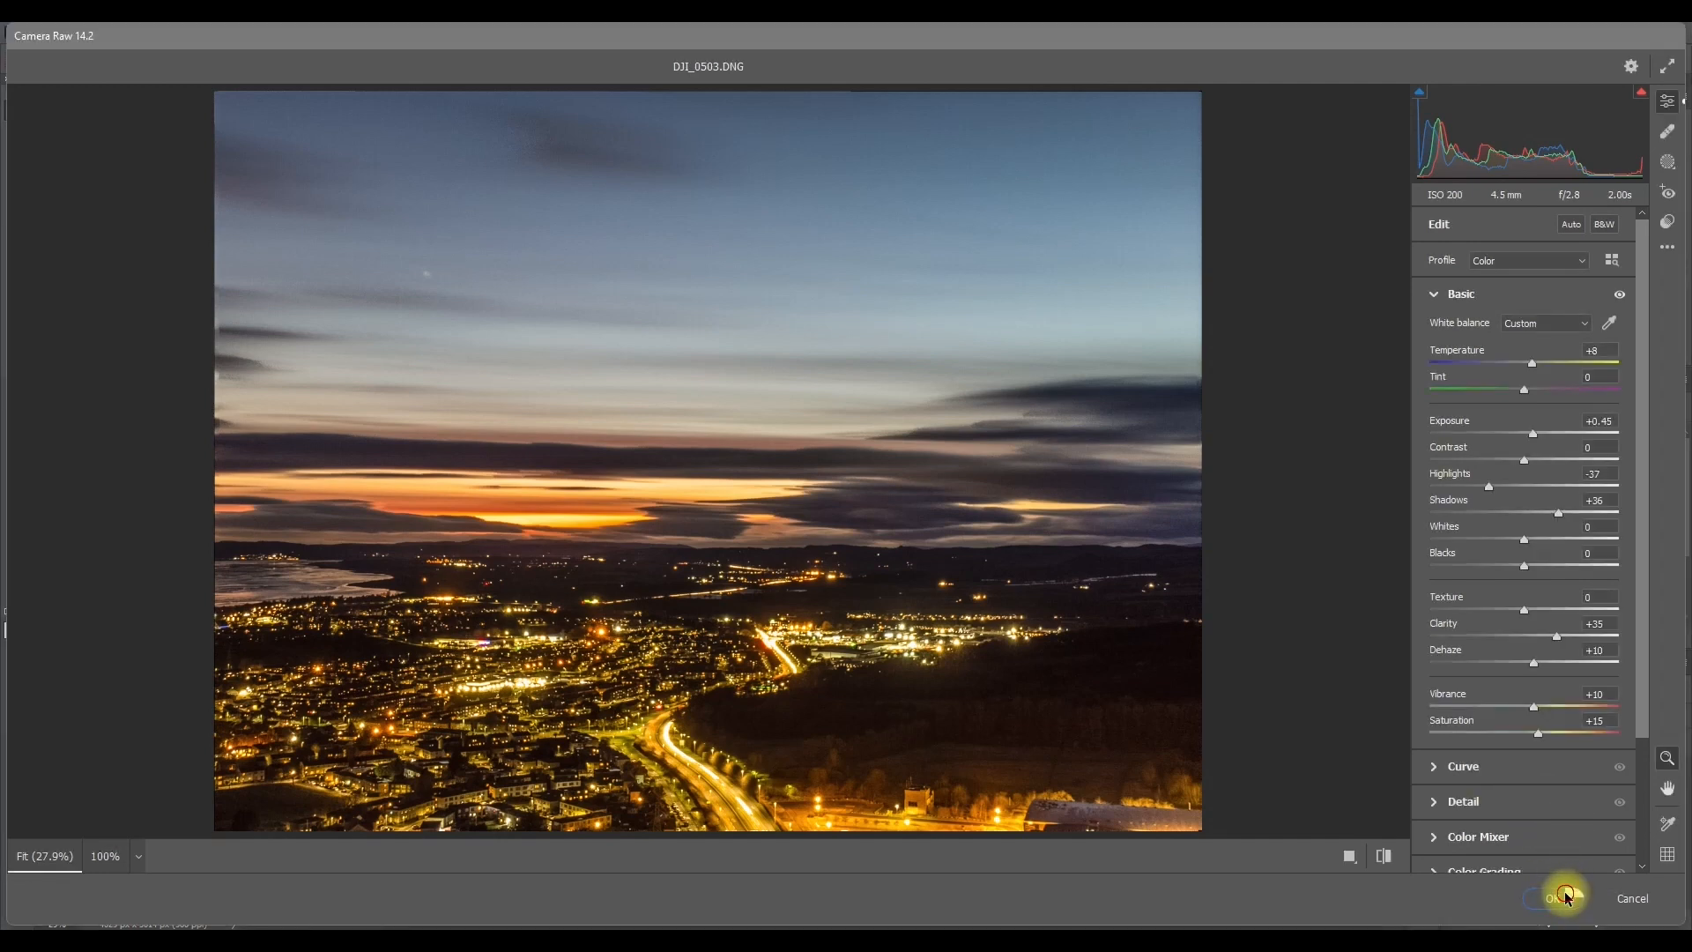
left_click(1564, 893)
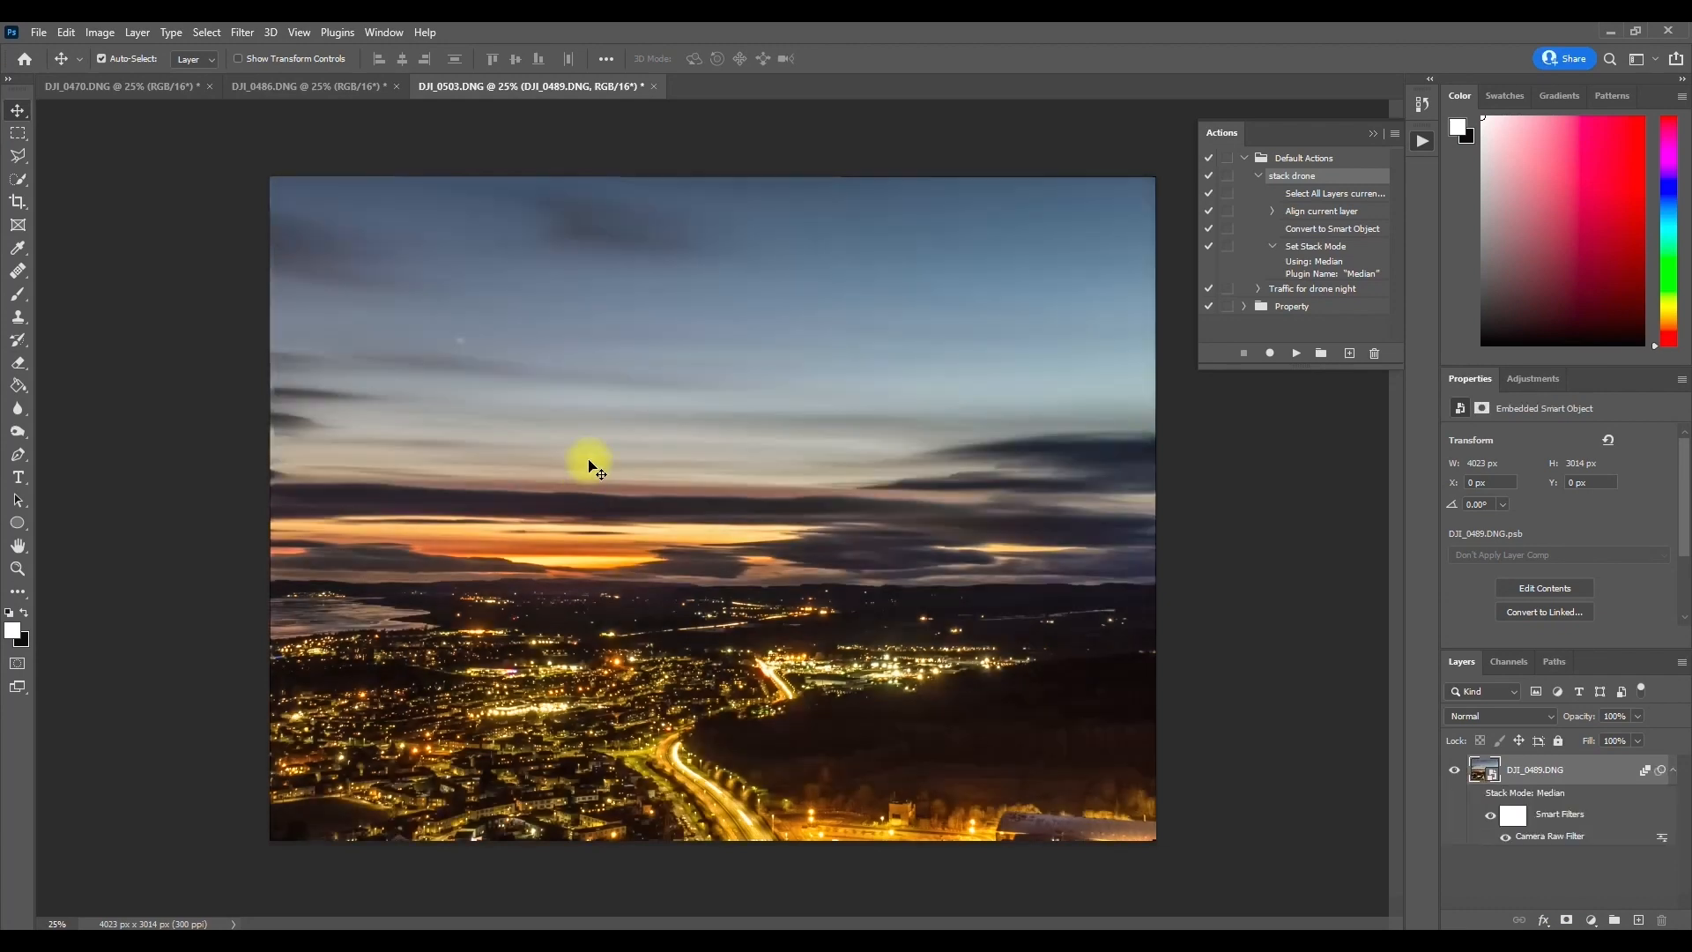
right_click(1518, 781)
left_click(1446, 737)
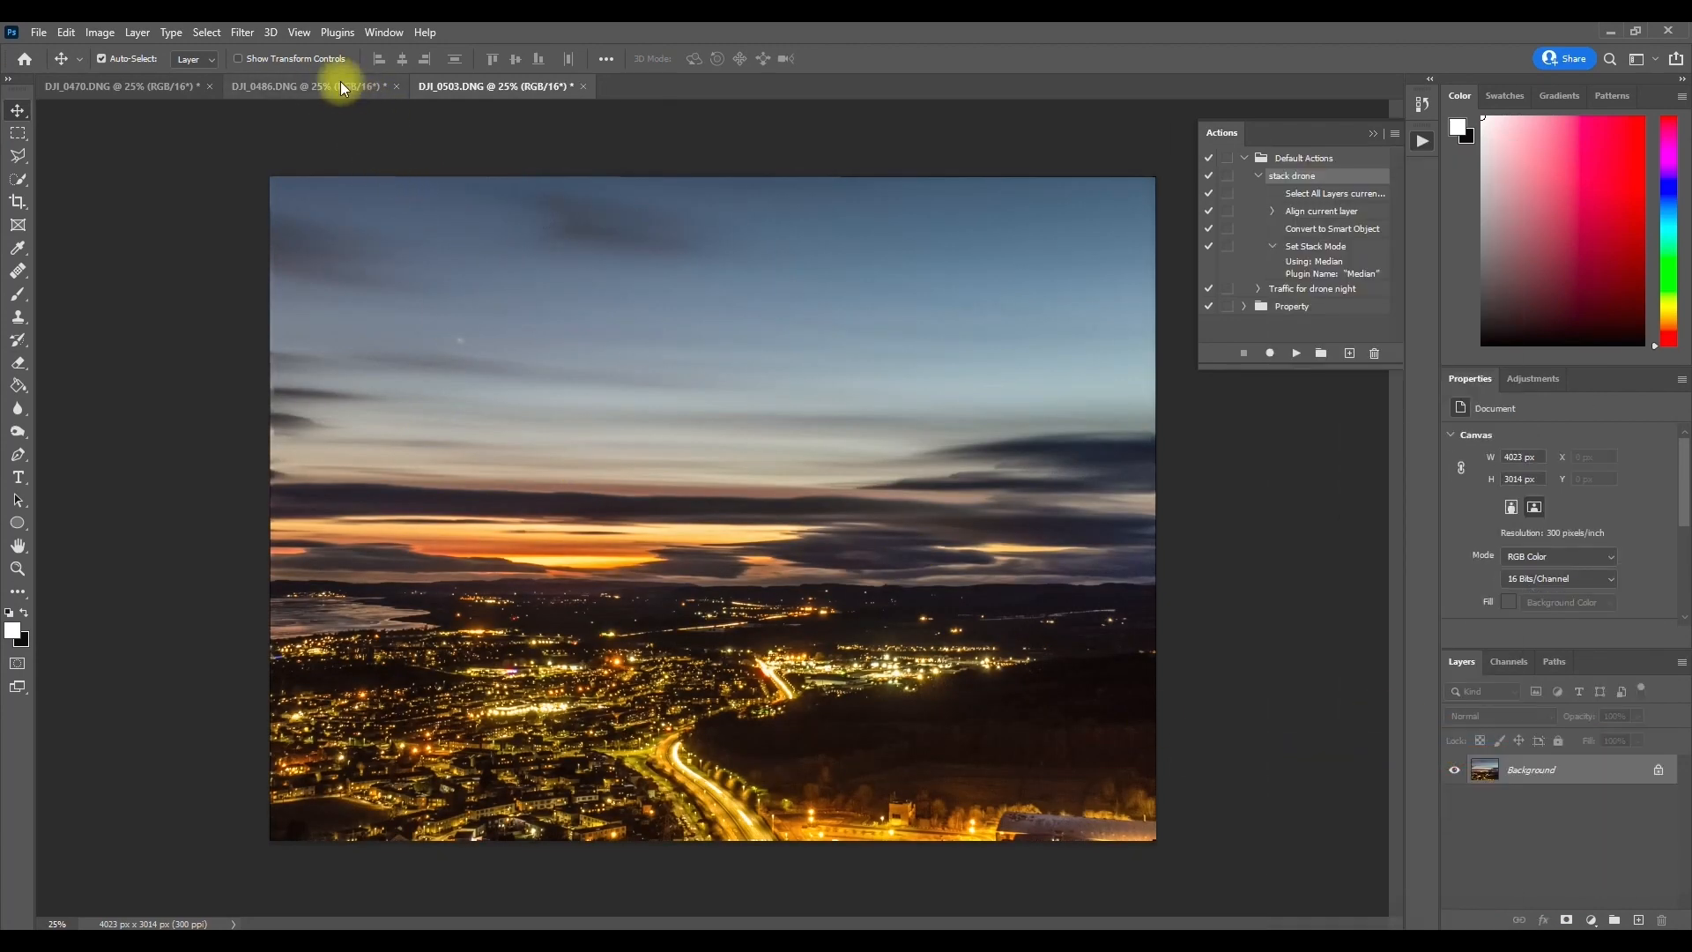
Step: Compare the flattened DJI_0470.DNG, DJI_0486.DNG and DJI_0503.DNG images repeatedly, collapsing the Actions list for a clear view
left_click(339, 87)
left_click(185, 88)
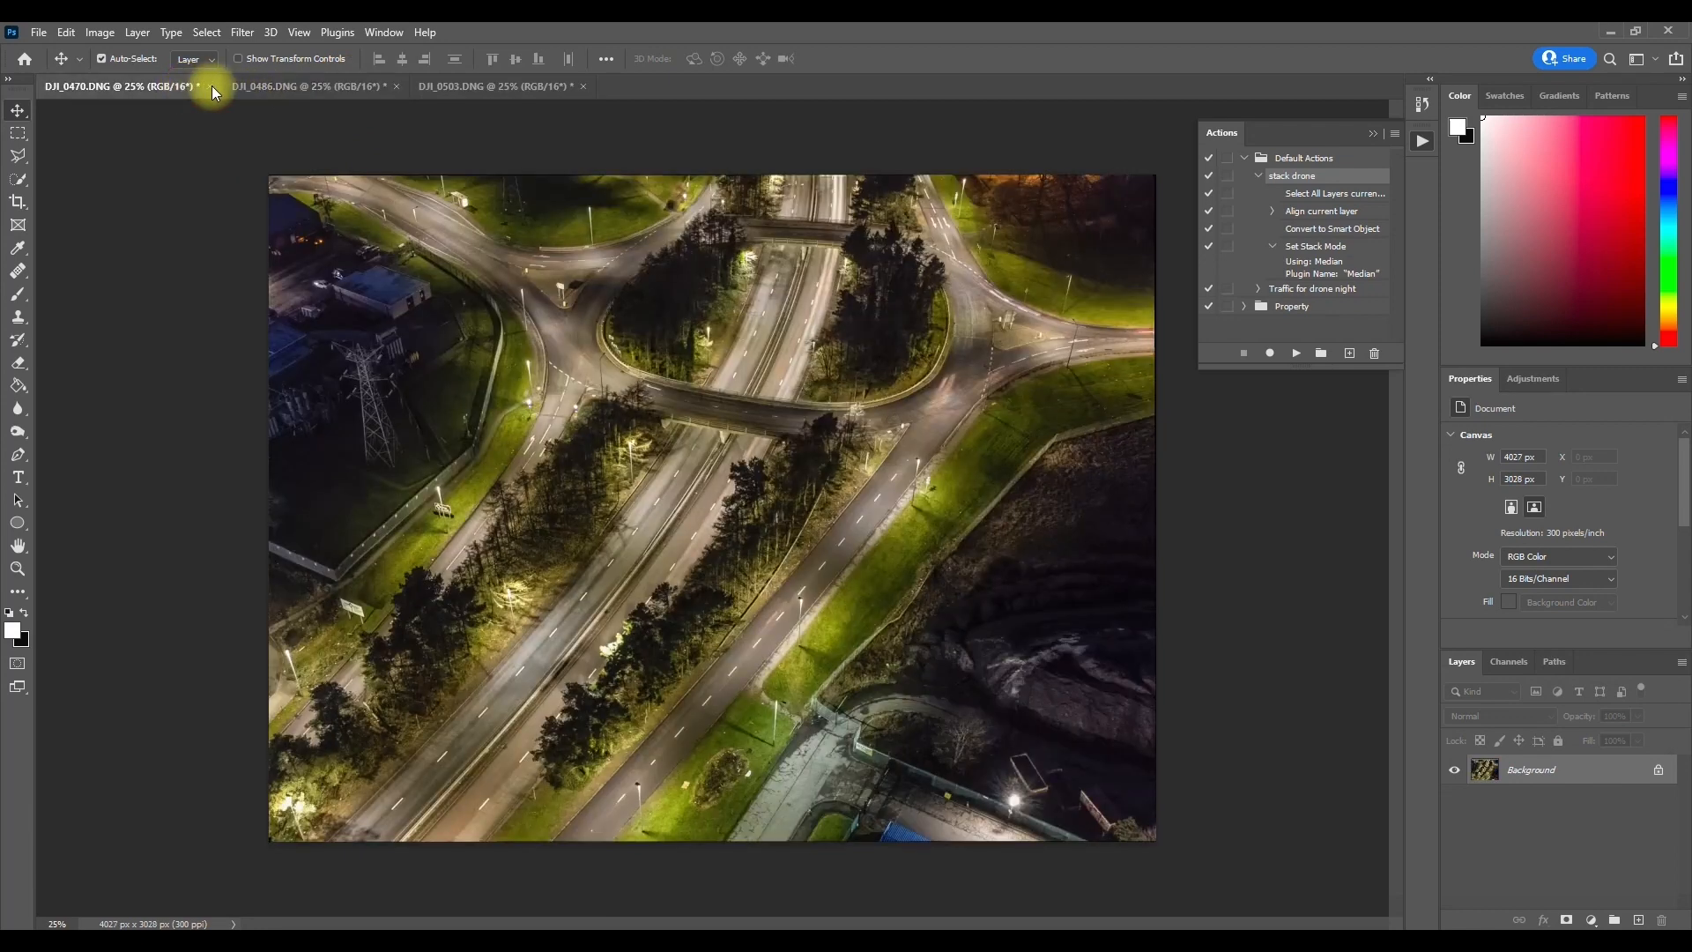
left_click(253, 94)
left_click(480, 90)
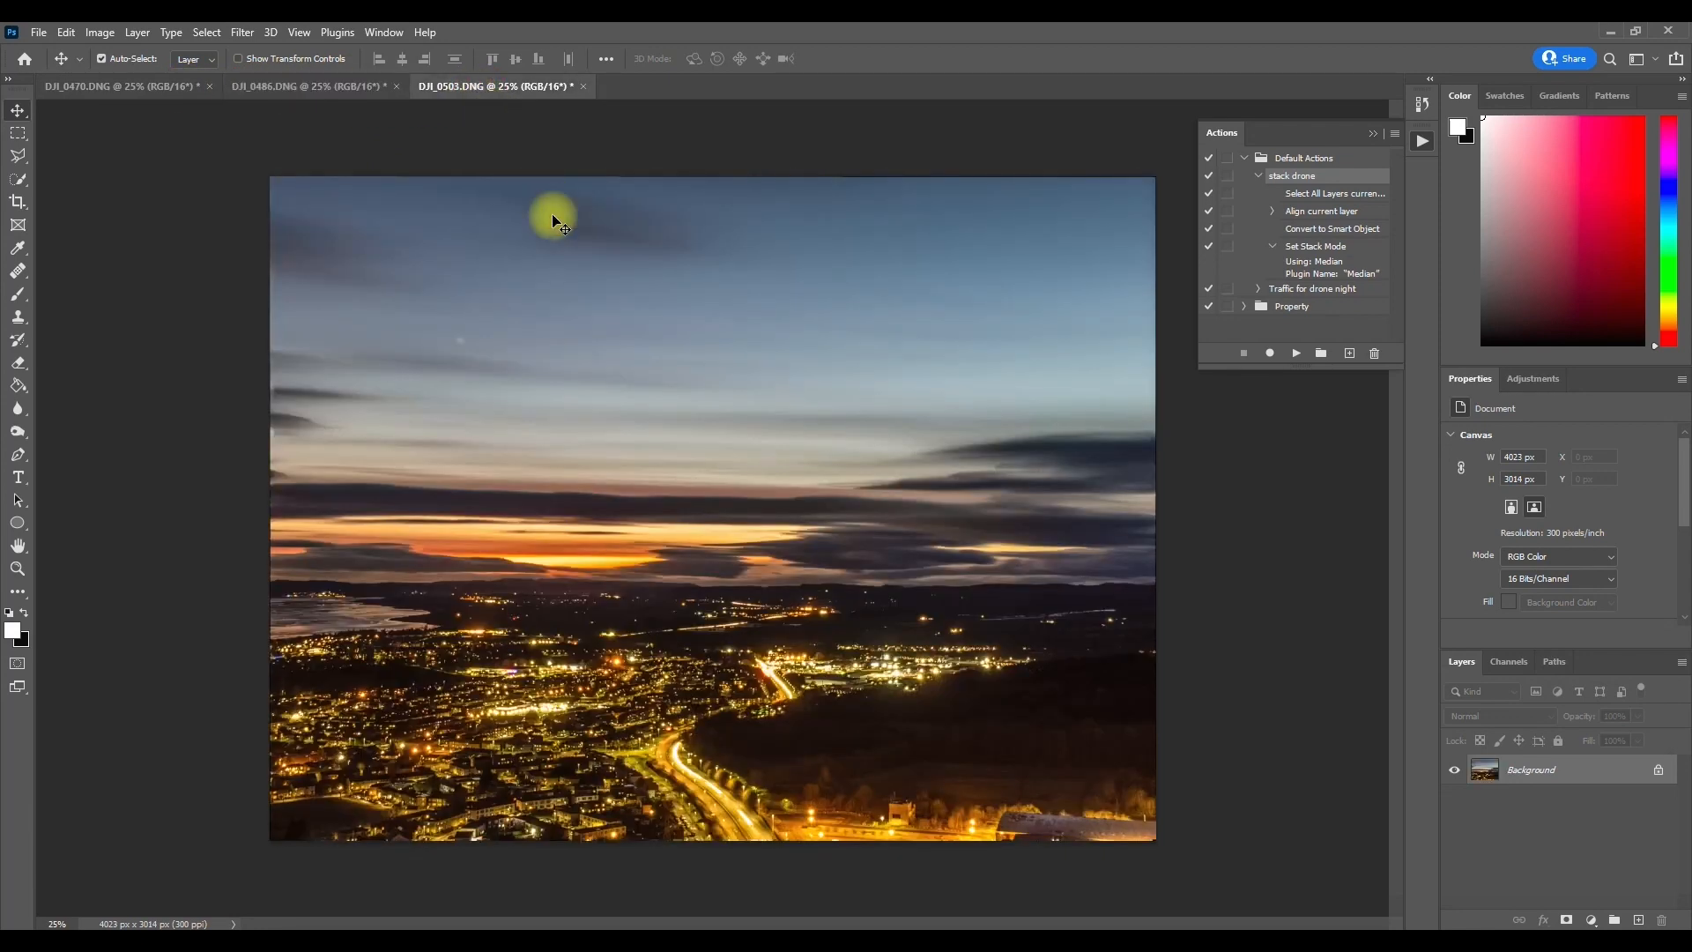
left_click(363, 90)
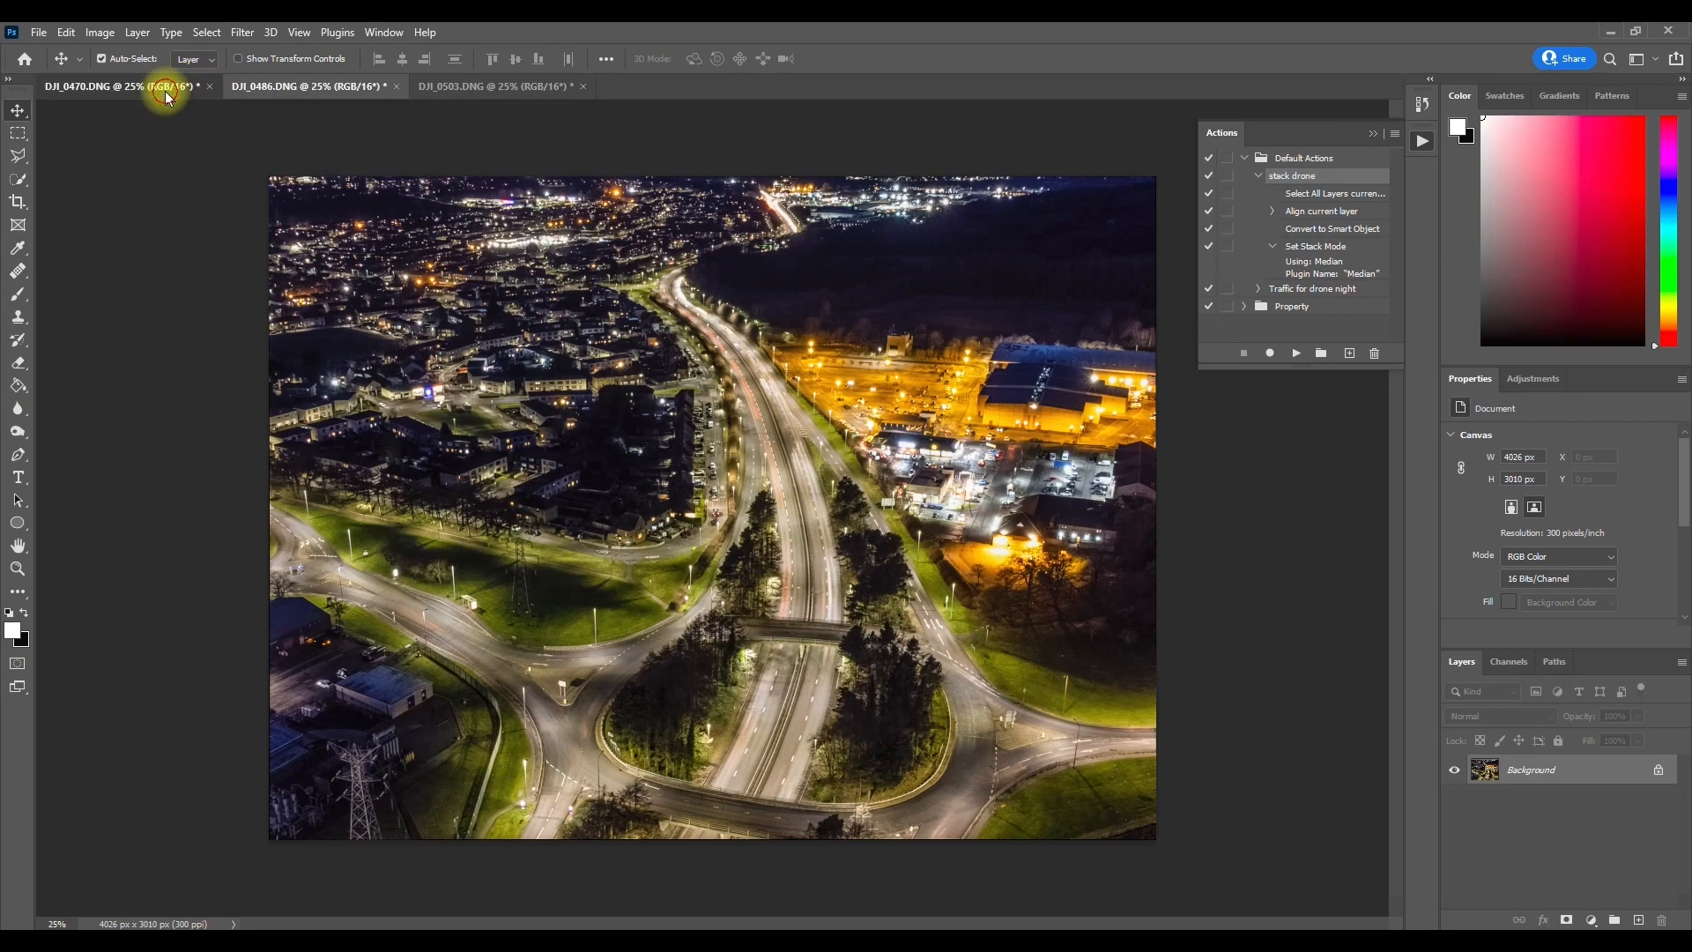
left_click(167, 92)
left_click(500, 90)
left_click(264, 92)
left_click(172, 92)
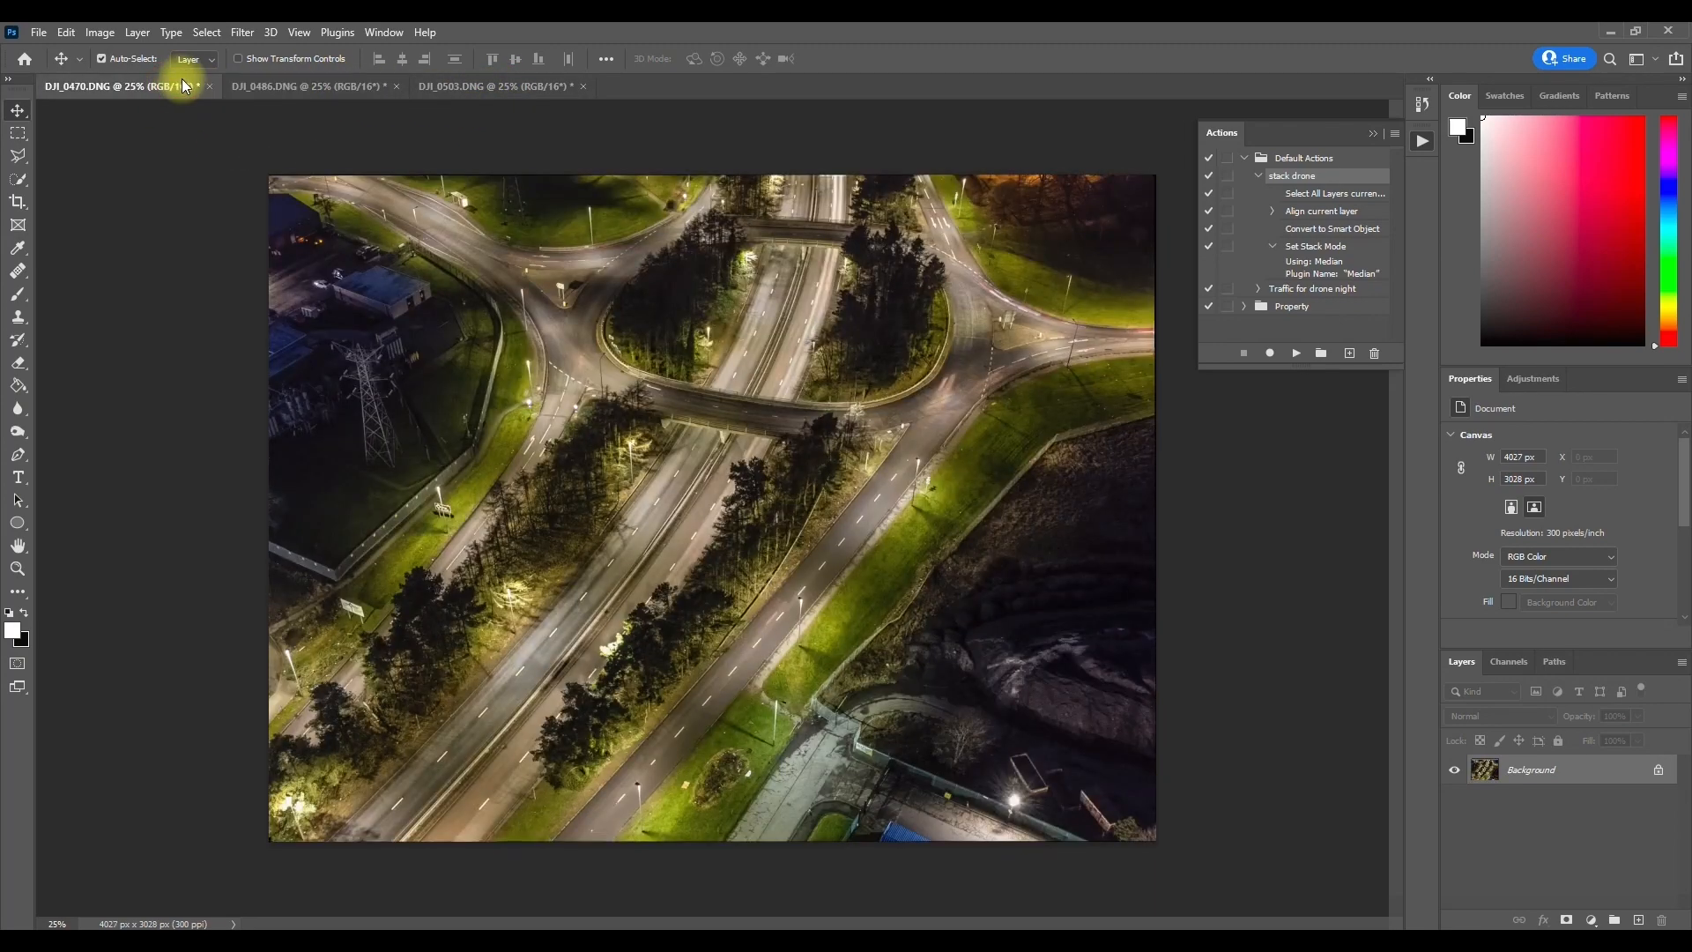
left_click(355, 85)
left_click(463, 87)
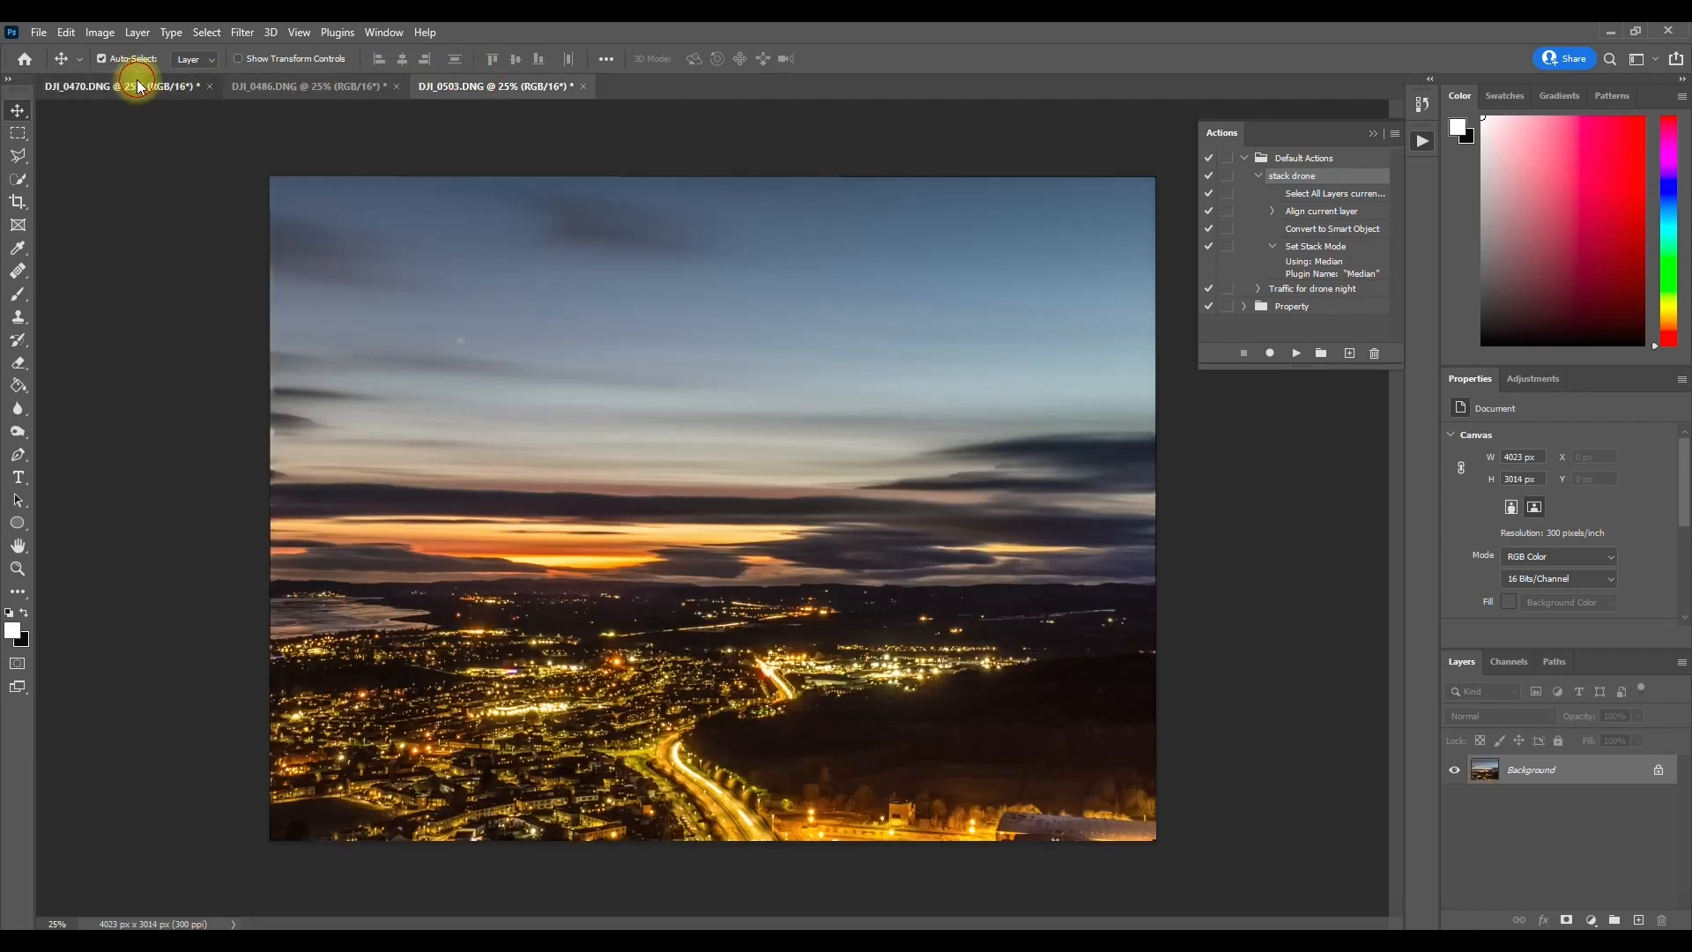
left_click(134, 86)
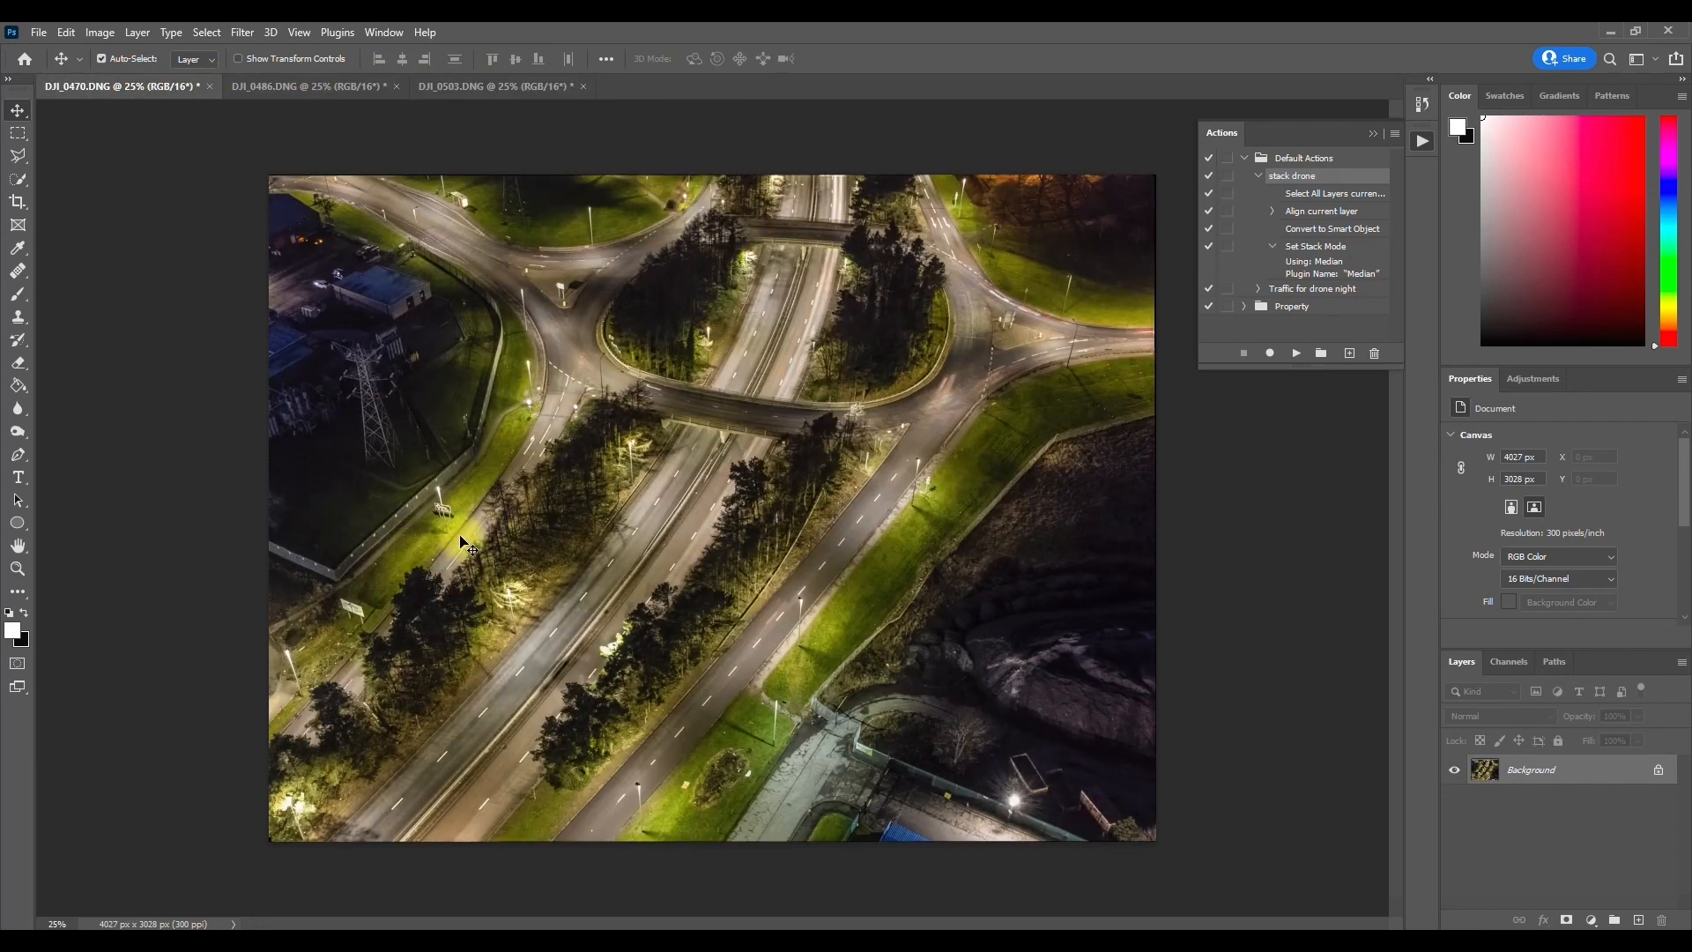
left_click(1422, 140)
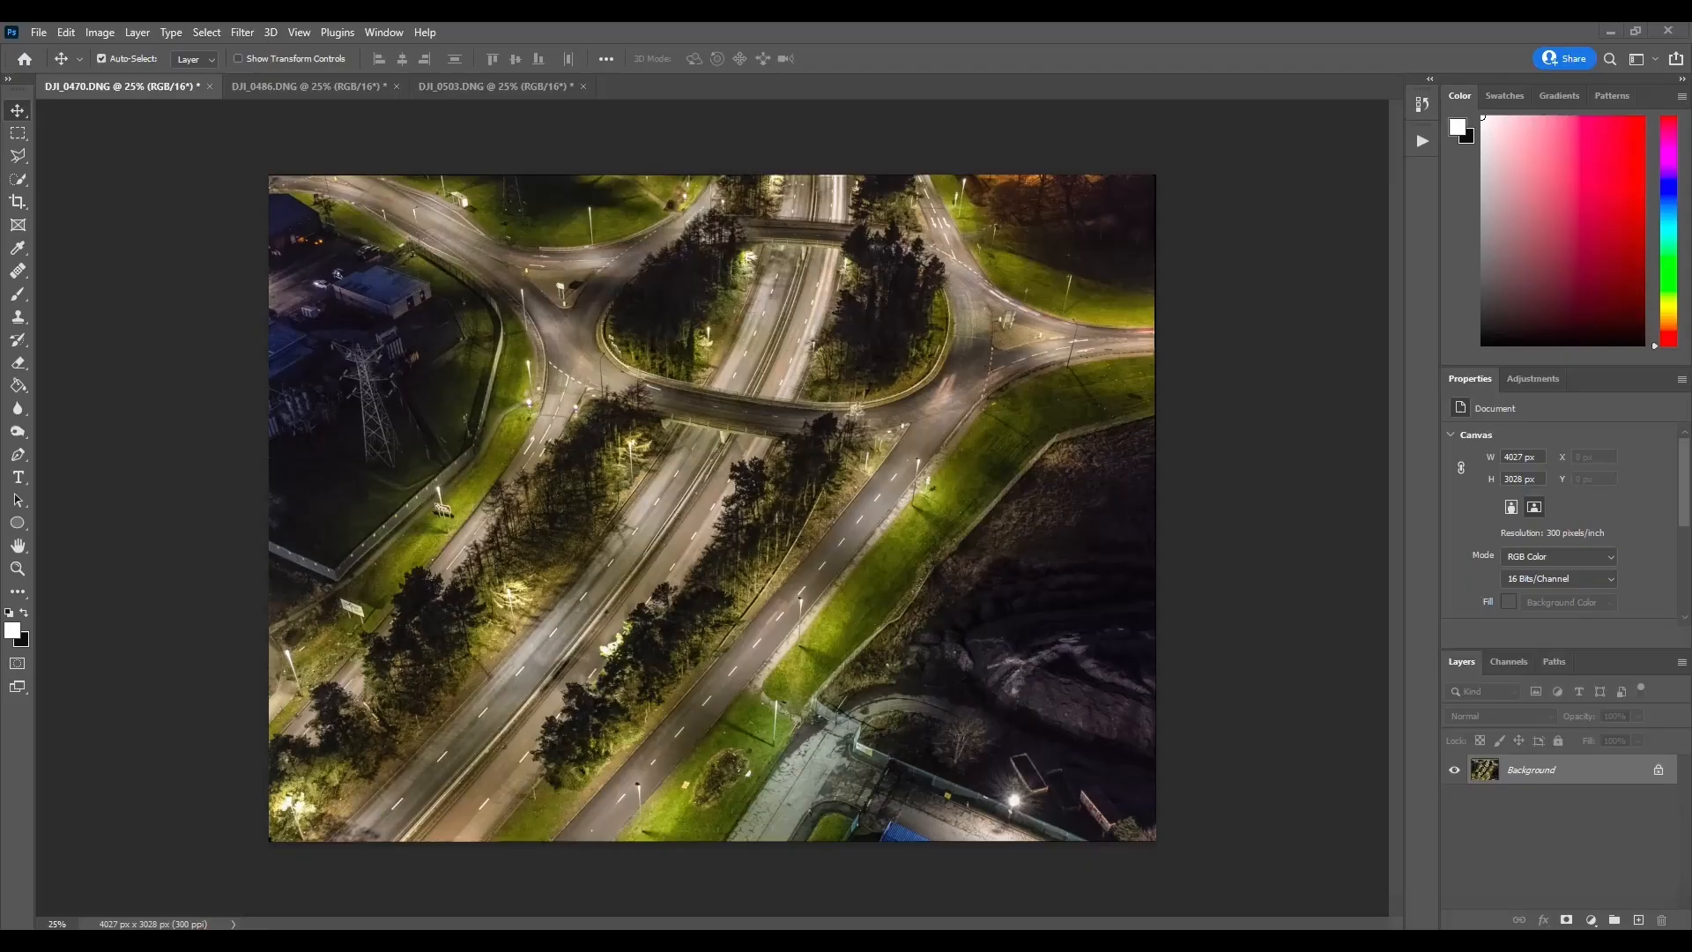
left_click(282, 86)
left_click(451, 87)
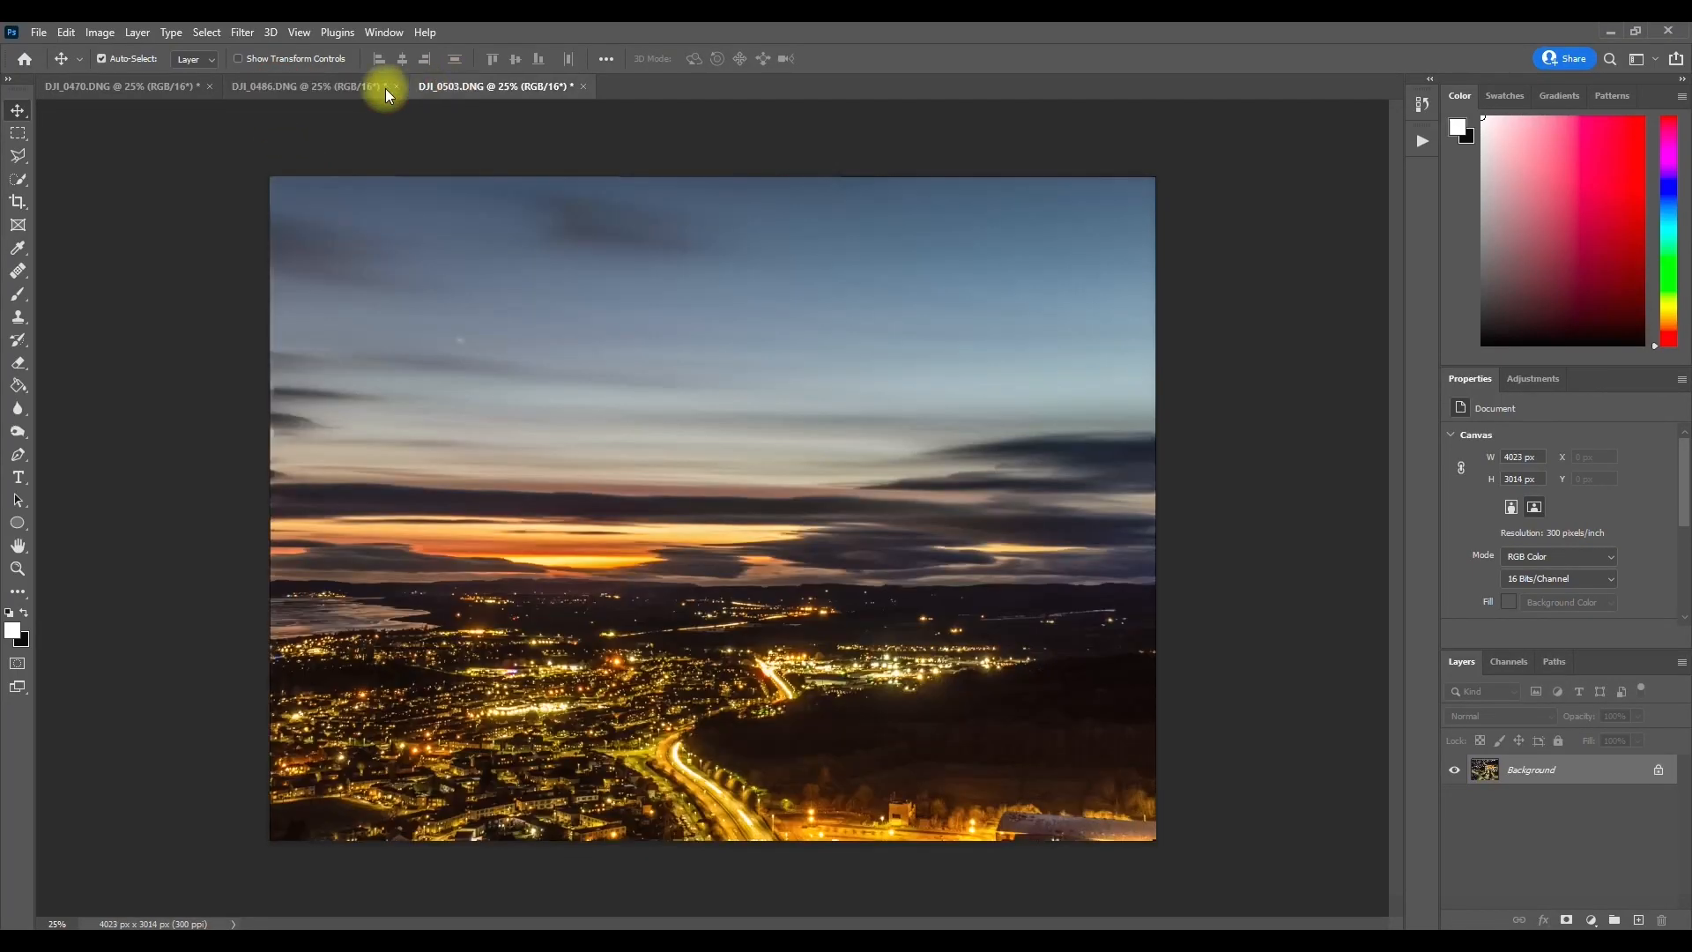
left_click(106, 87)
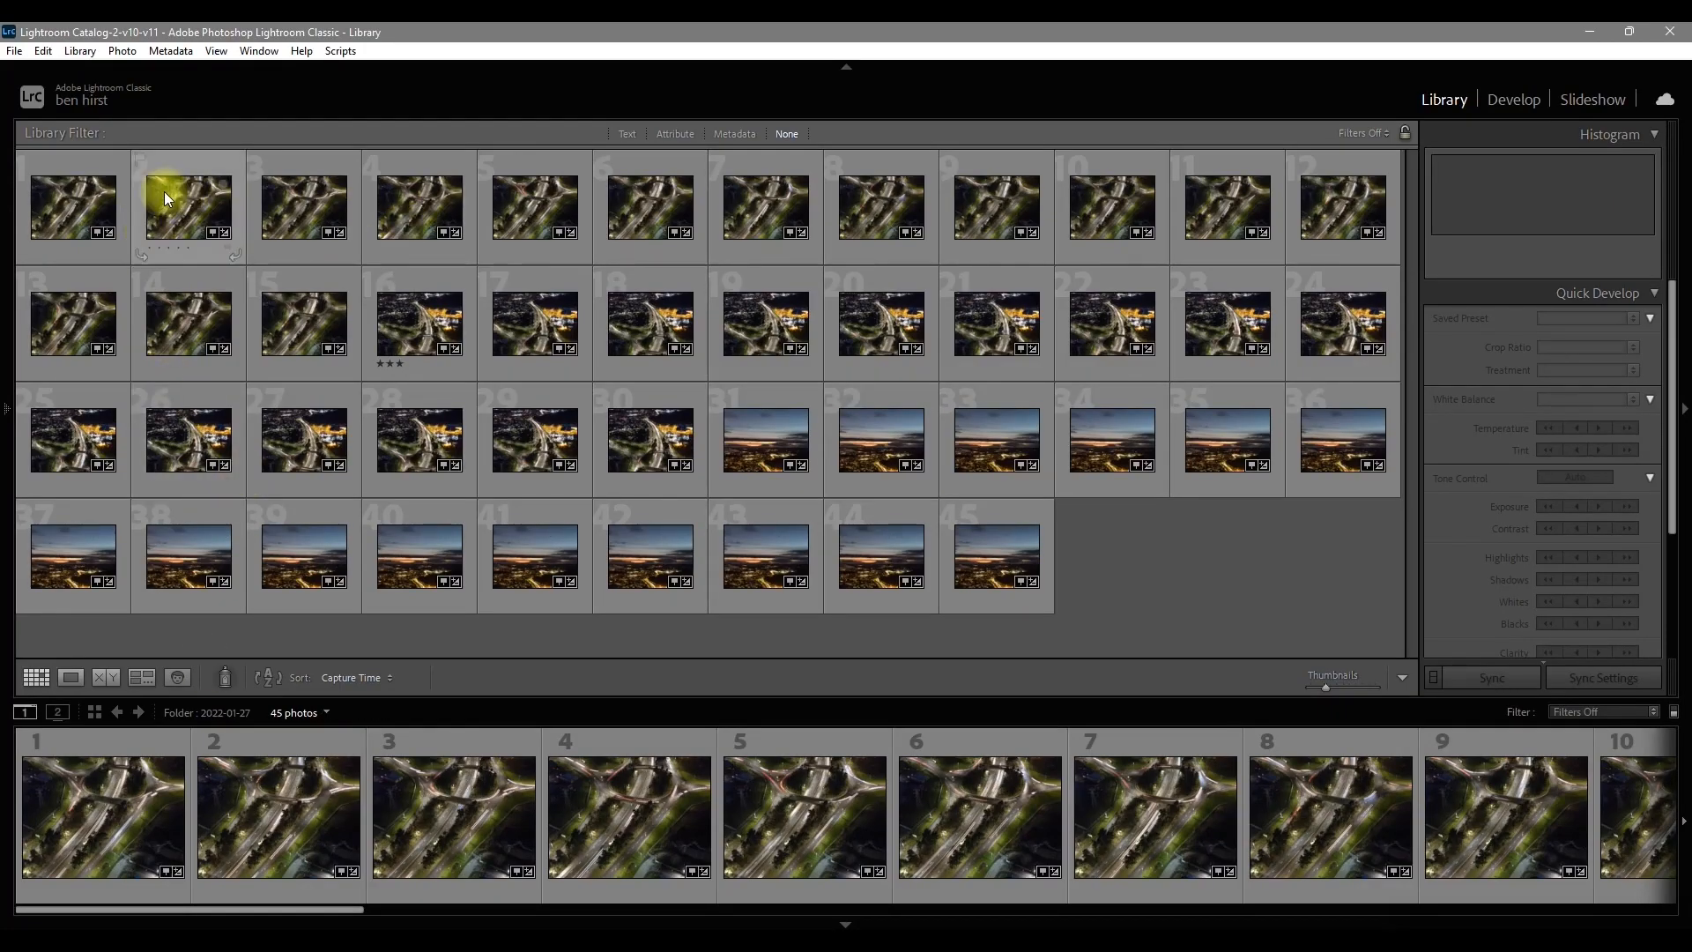
Step: In Lightroom Classic, check the first roundabout photo enlarged and open photos 1 to 15 (DJI_0456 to DJI_0470) as layers in Photoshop
double_click(68, 190)
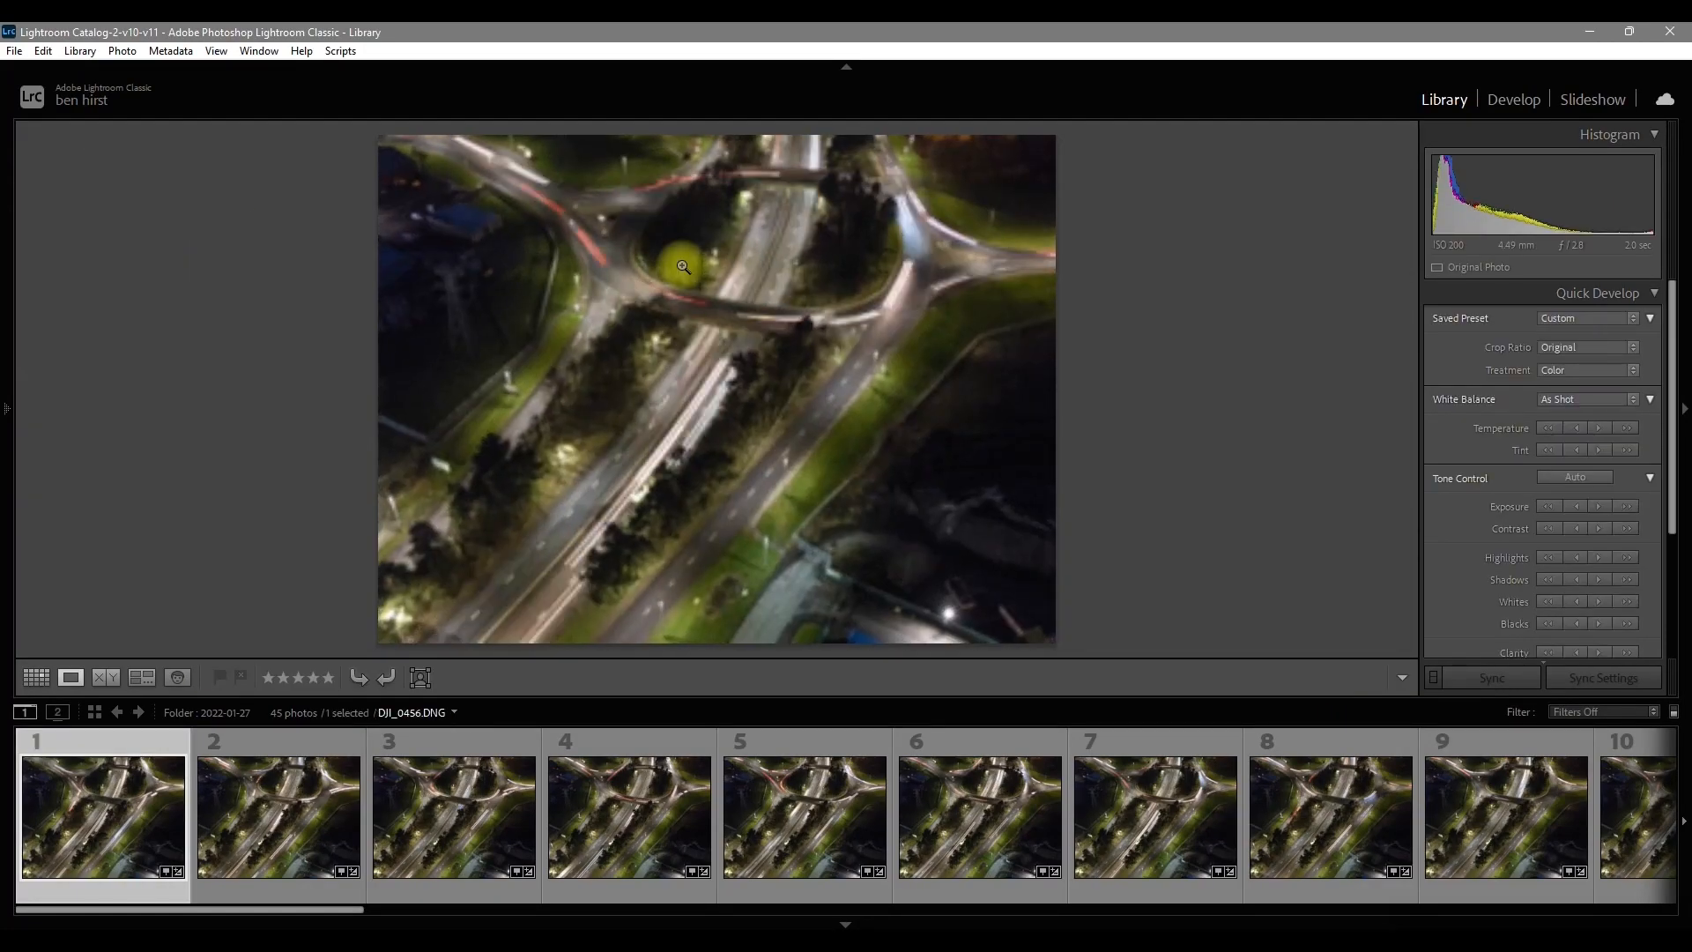
double_click(770, 344)
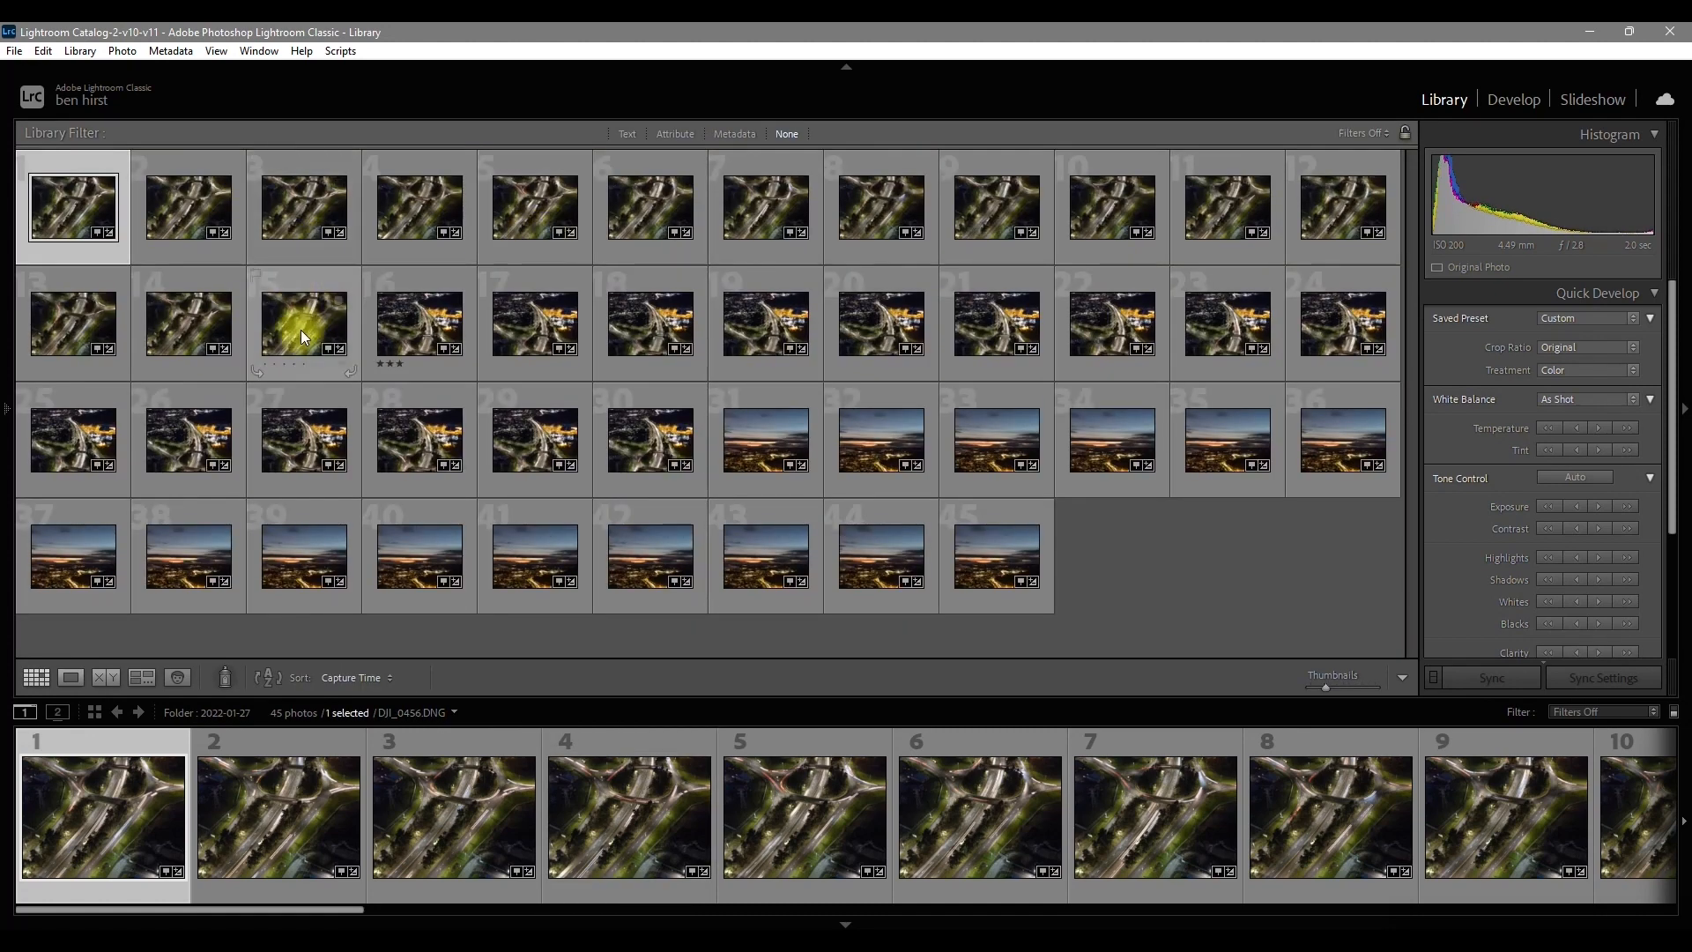
left_click(299, 330, "shift")
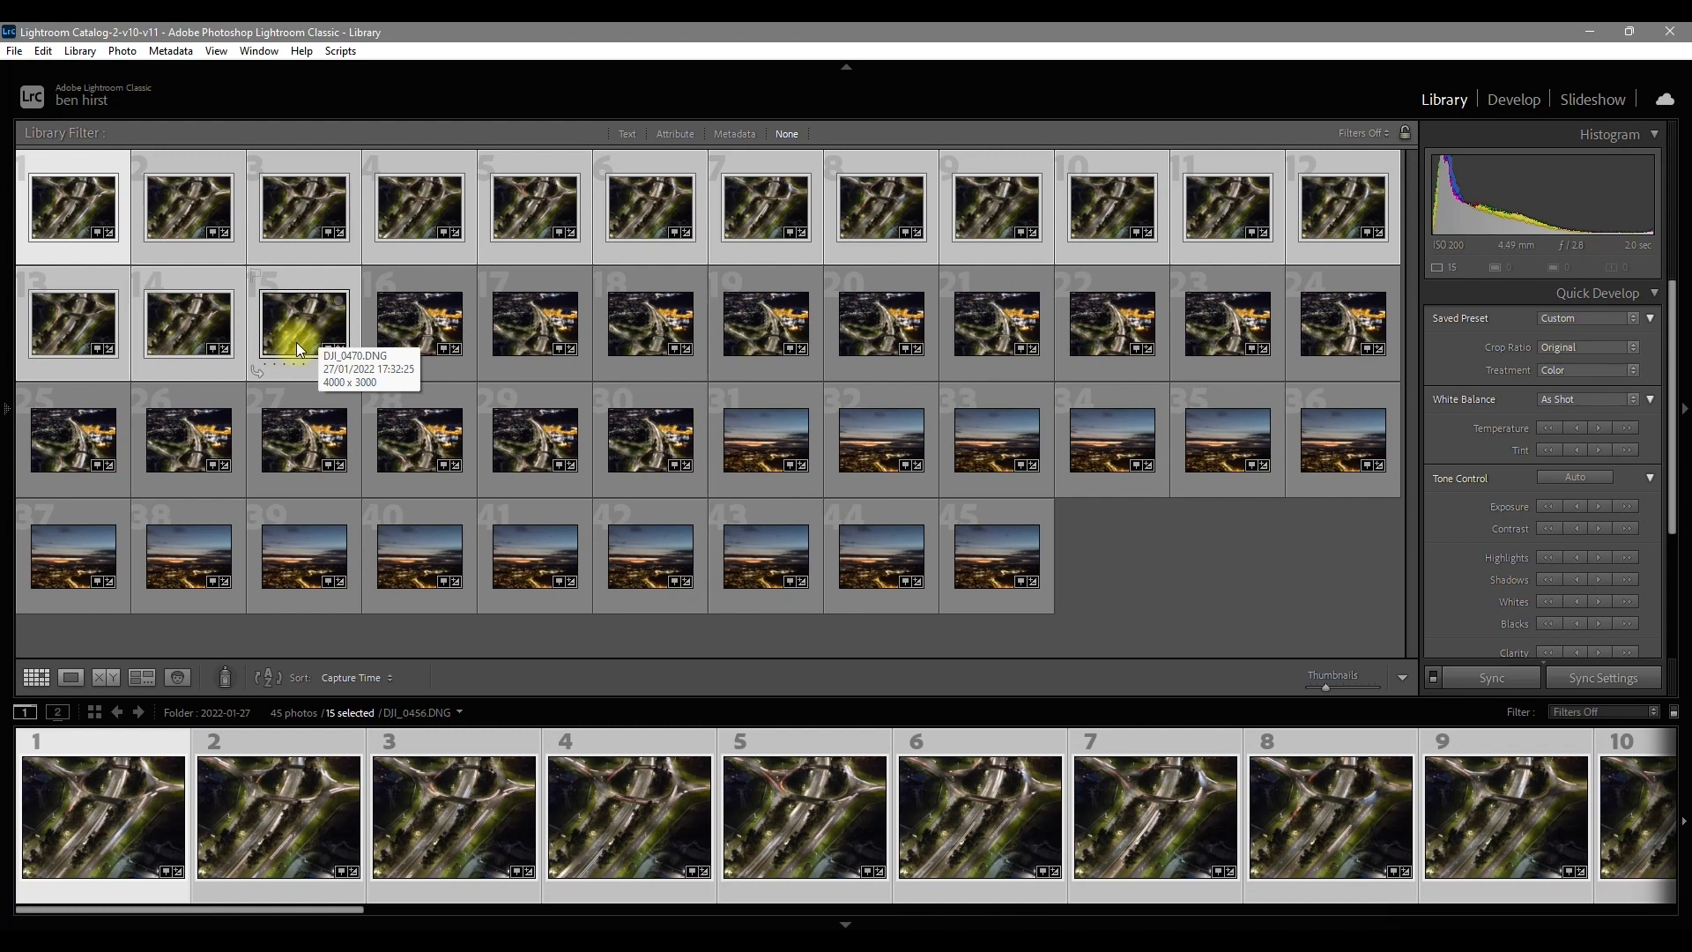
right_click(277, 317)
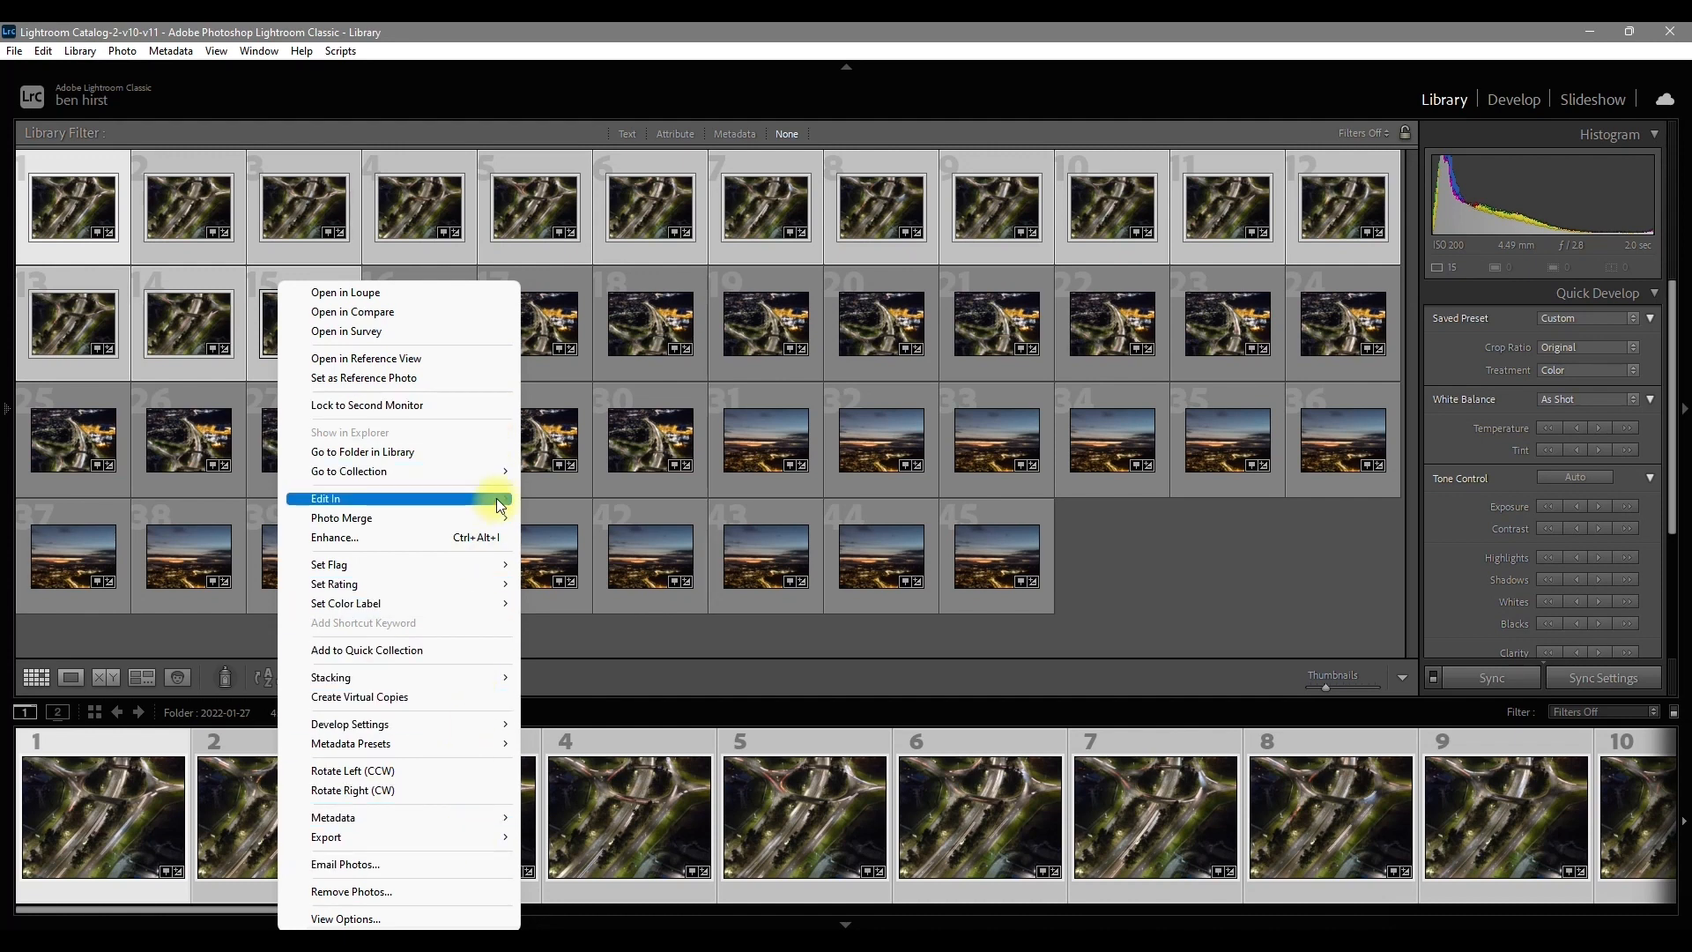
mouse_move(497, 499)
left_click(649, 657)
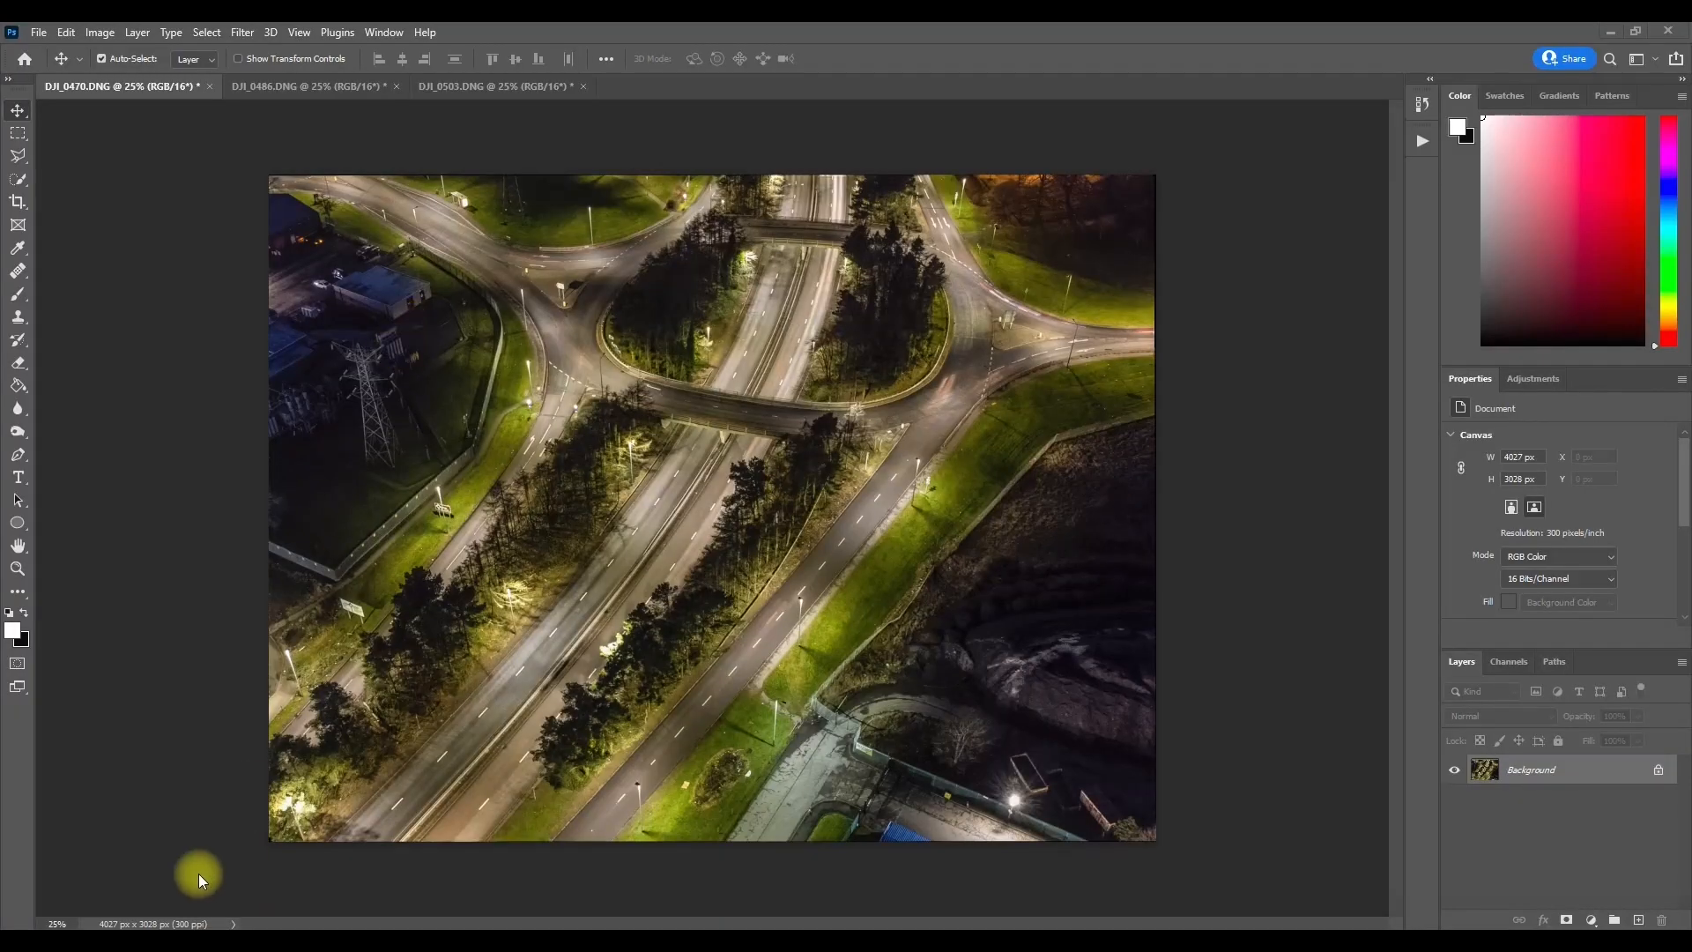
Step: Switch back to Lightroom Classic and open photos 16 to 30 of the road junction and town as layers in Photoshop
left_click(115, 946)
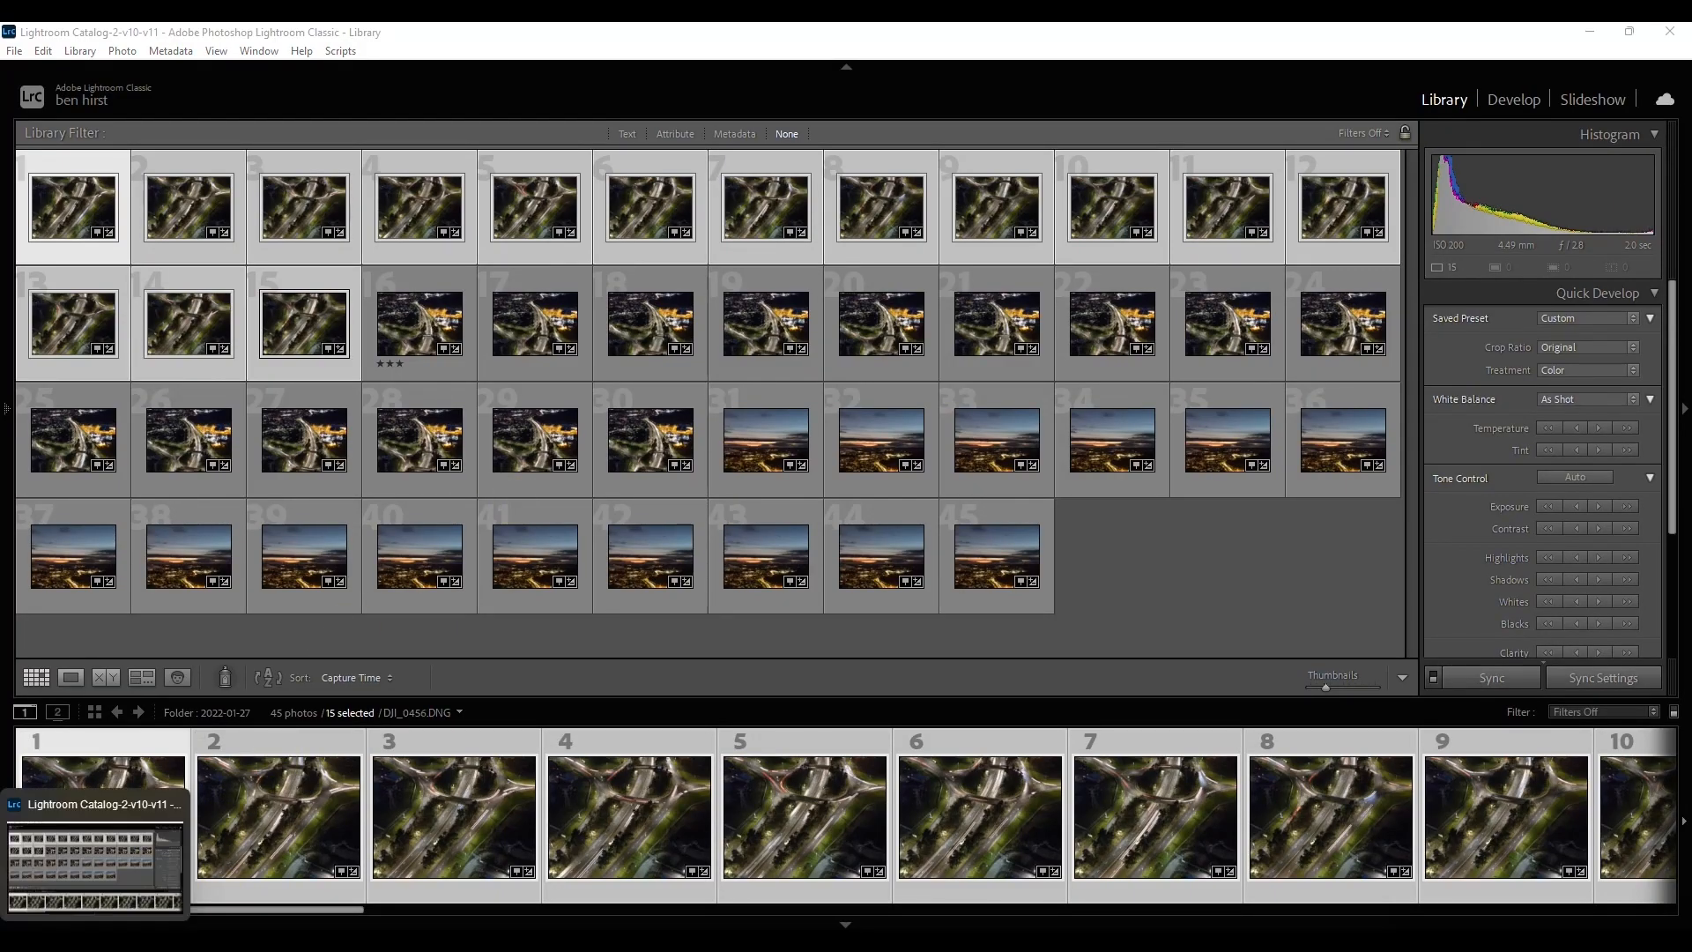
left_click(104, 947)
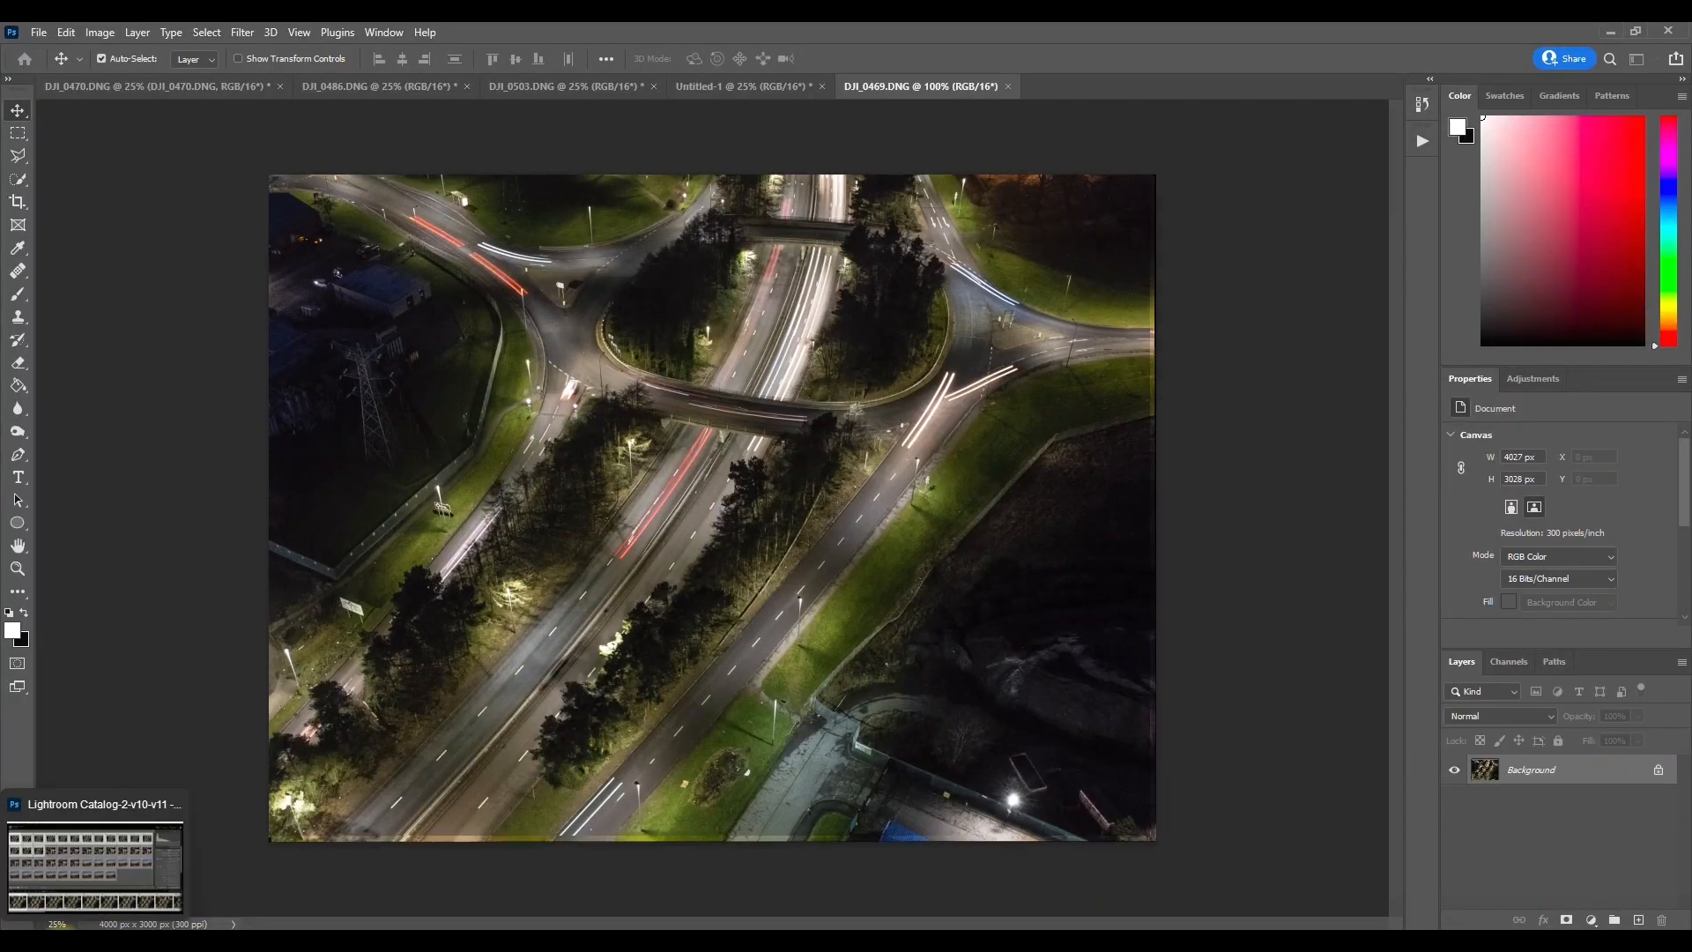
left_click(97, 947)
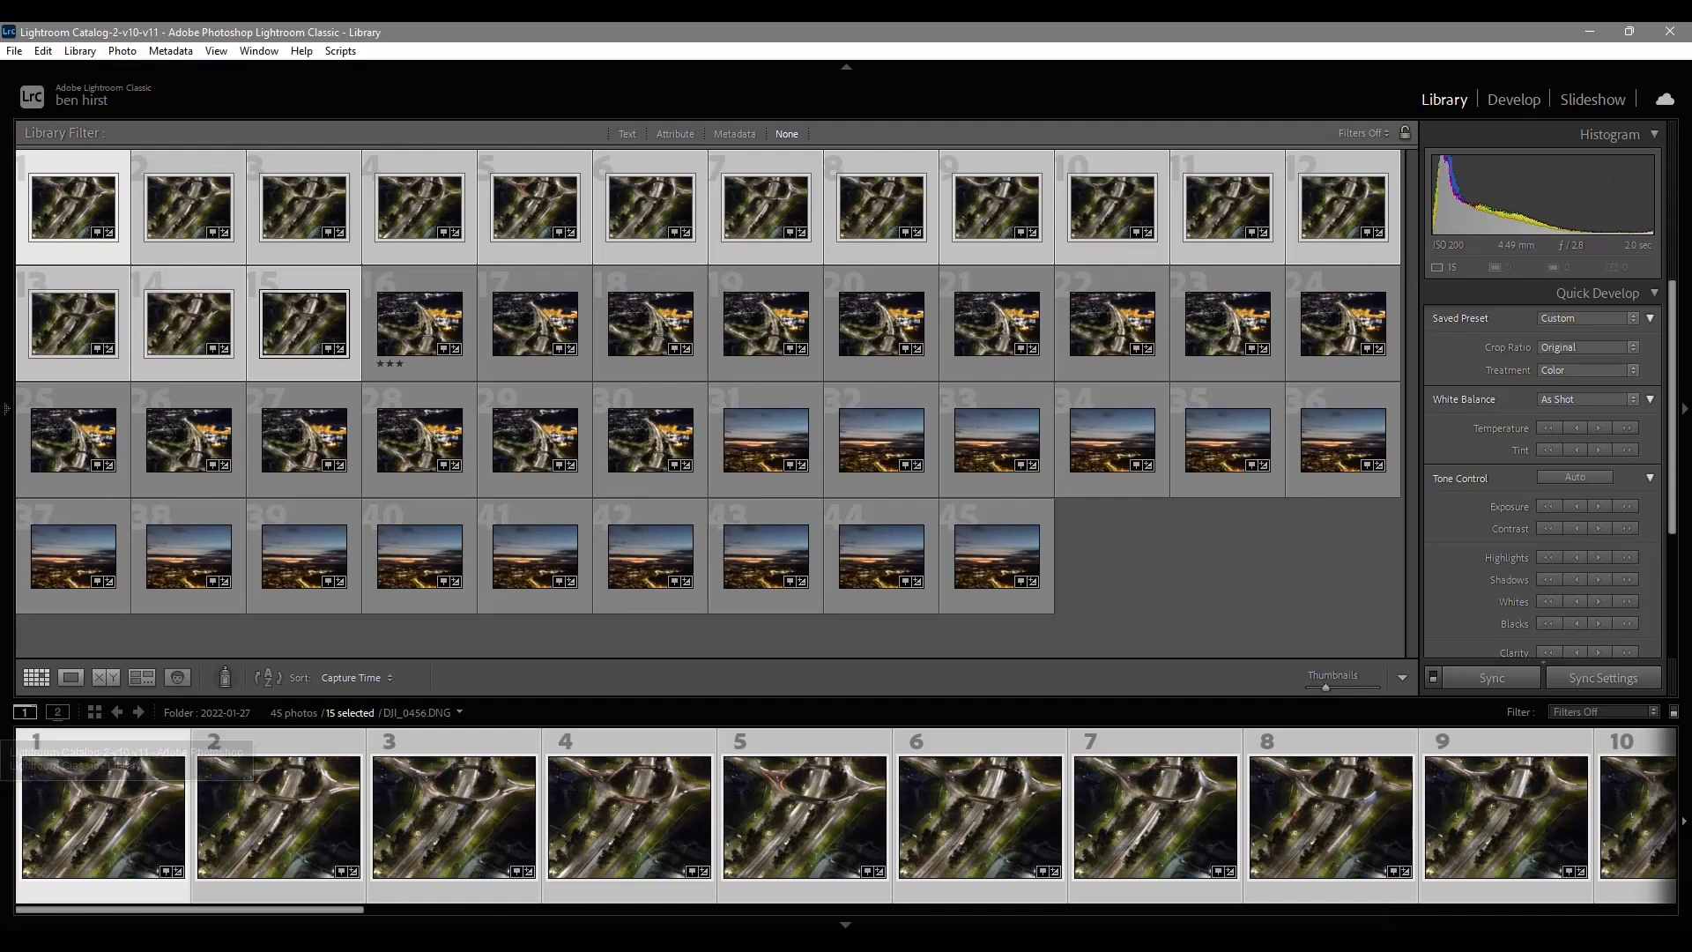
left_click(419, 337)
left_click(626, 442, "shift")
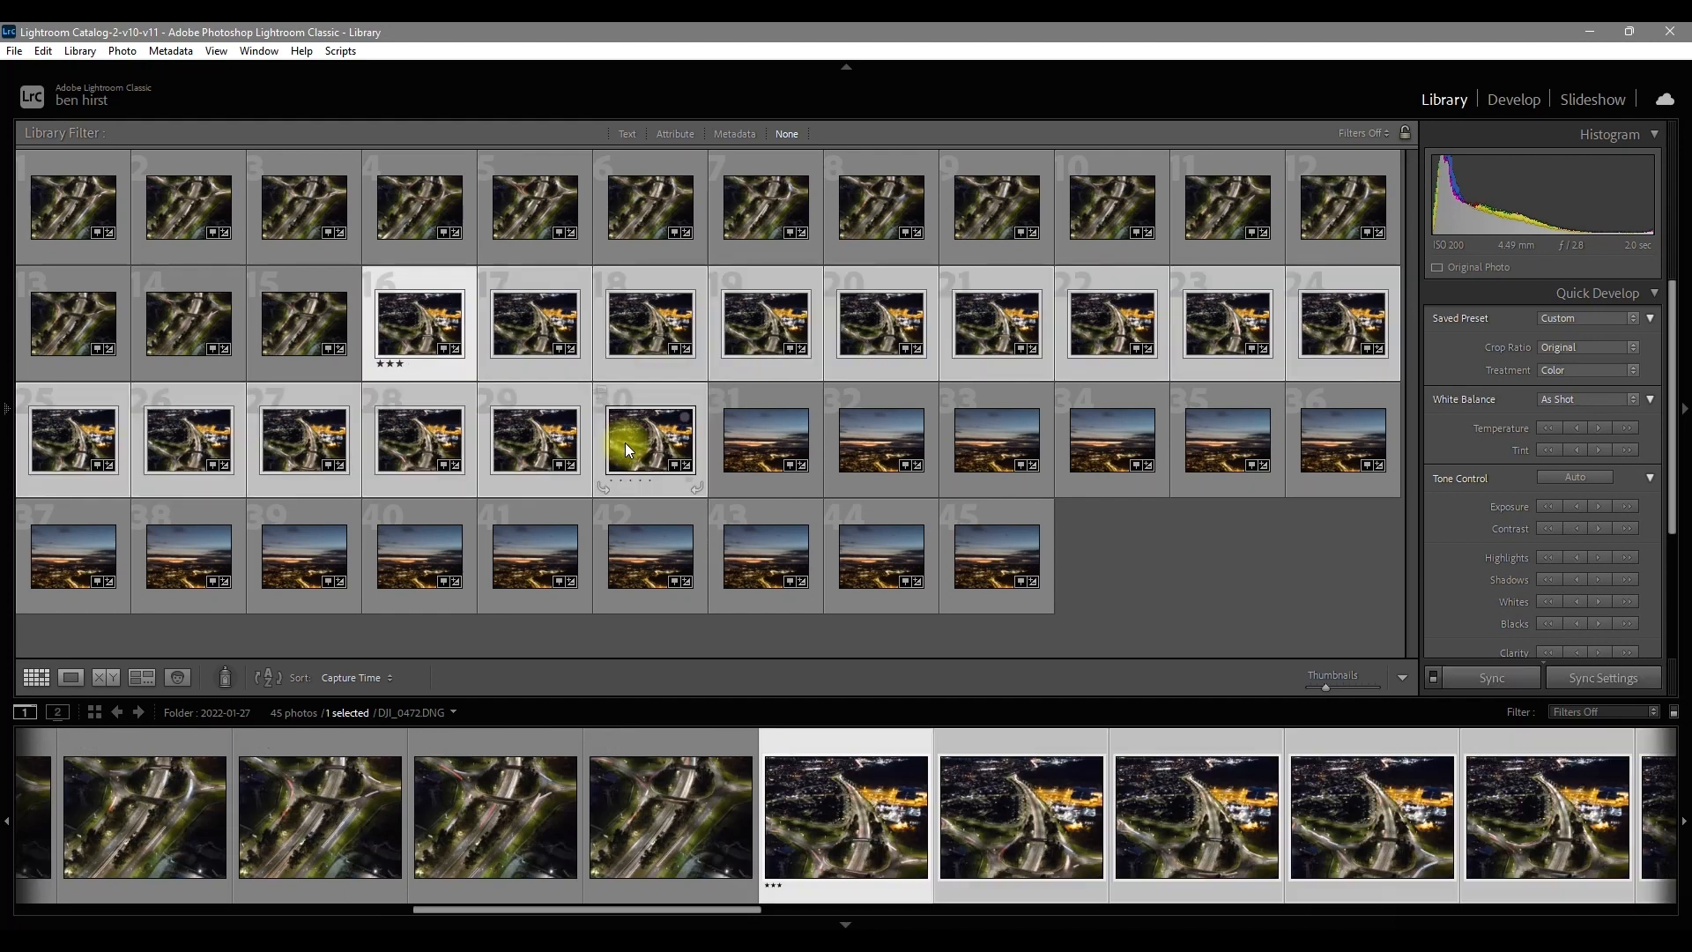
right_click(626, 442)
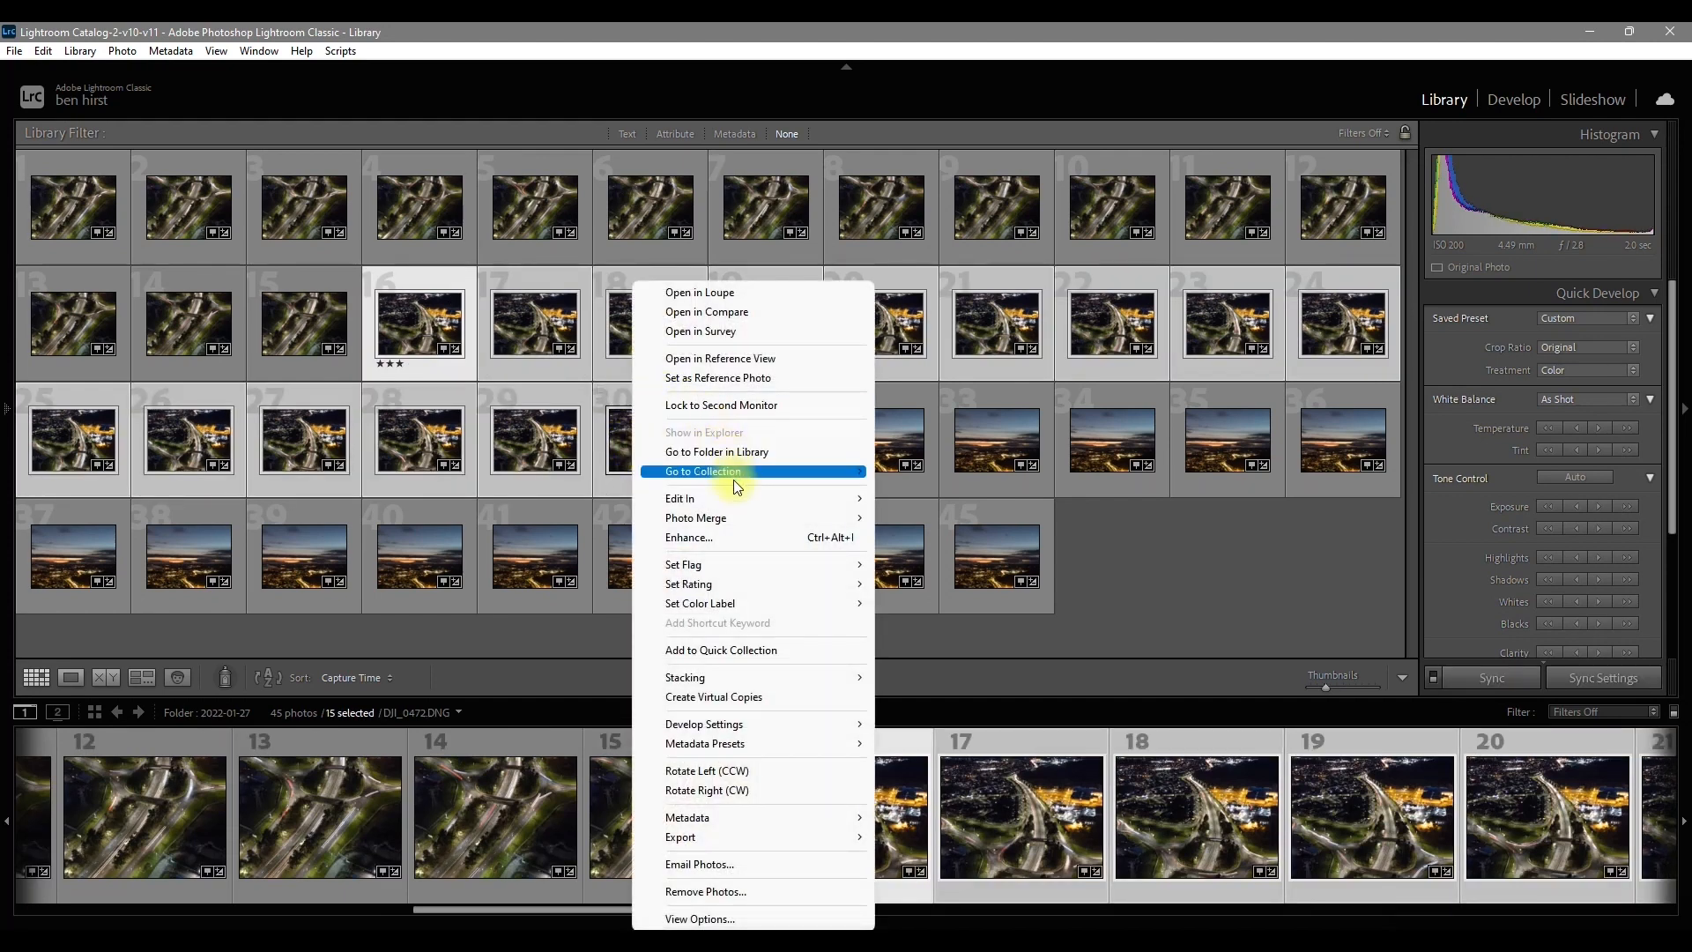
mouse_move(738, 497)
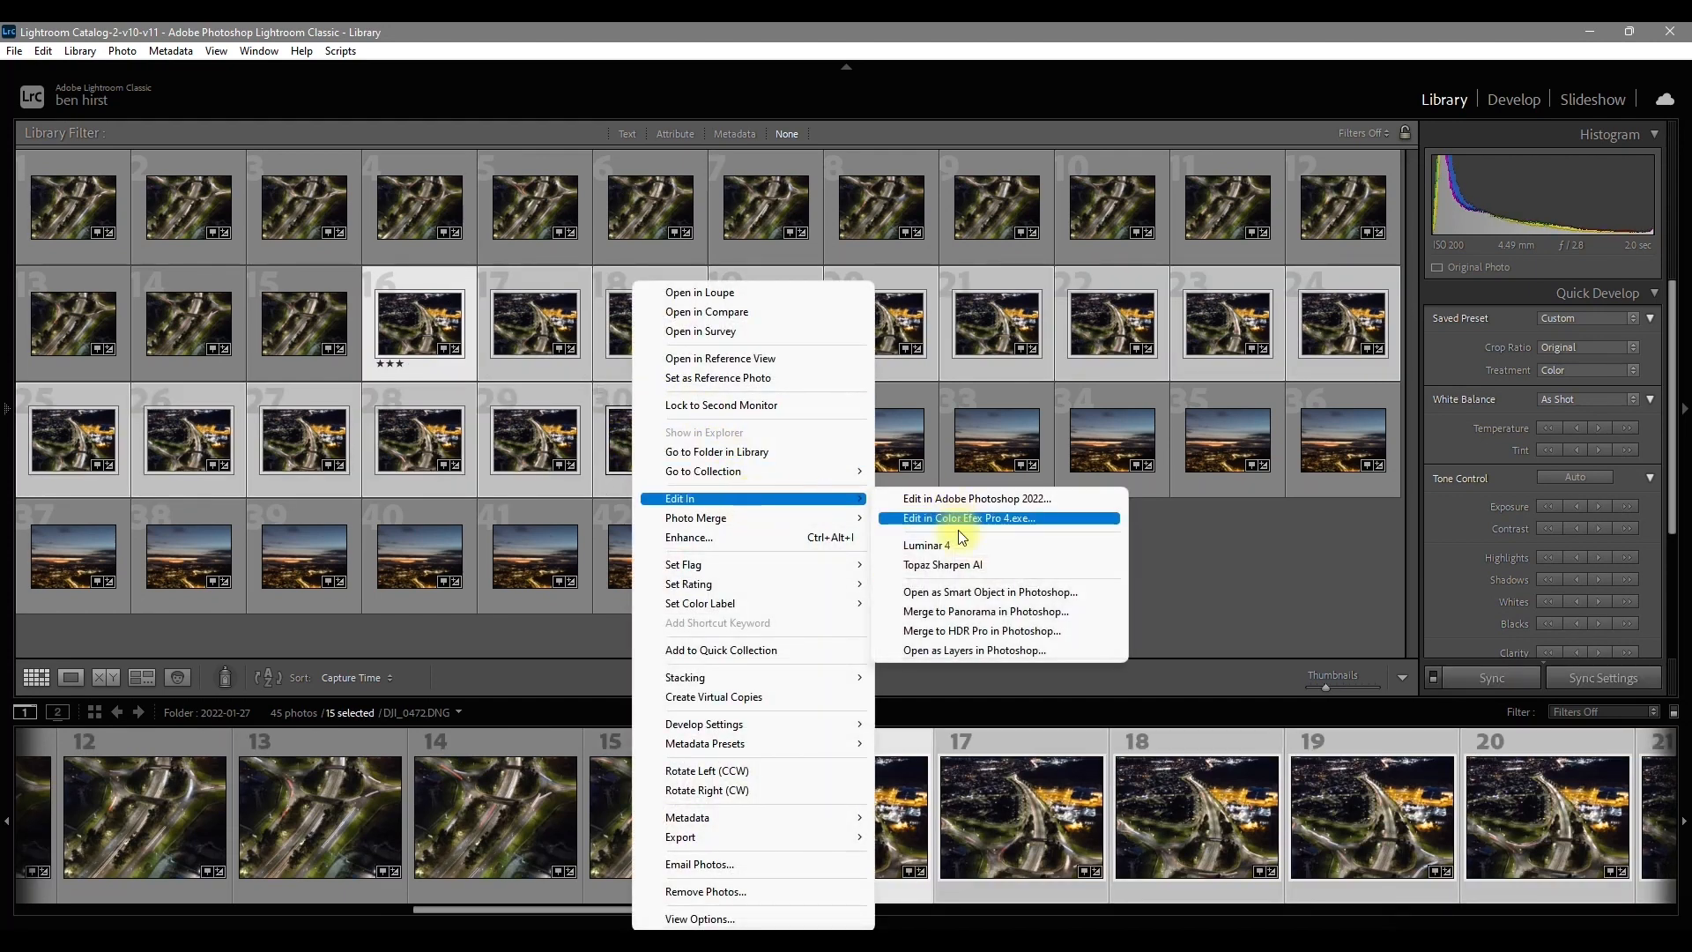
left_click(967, 654)
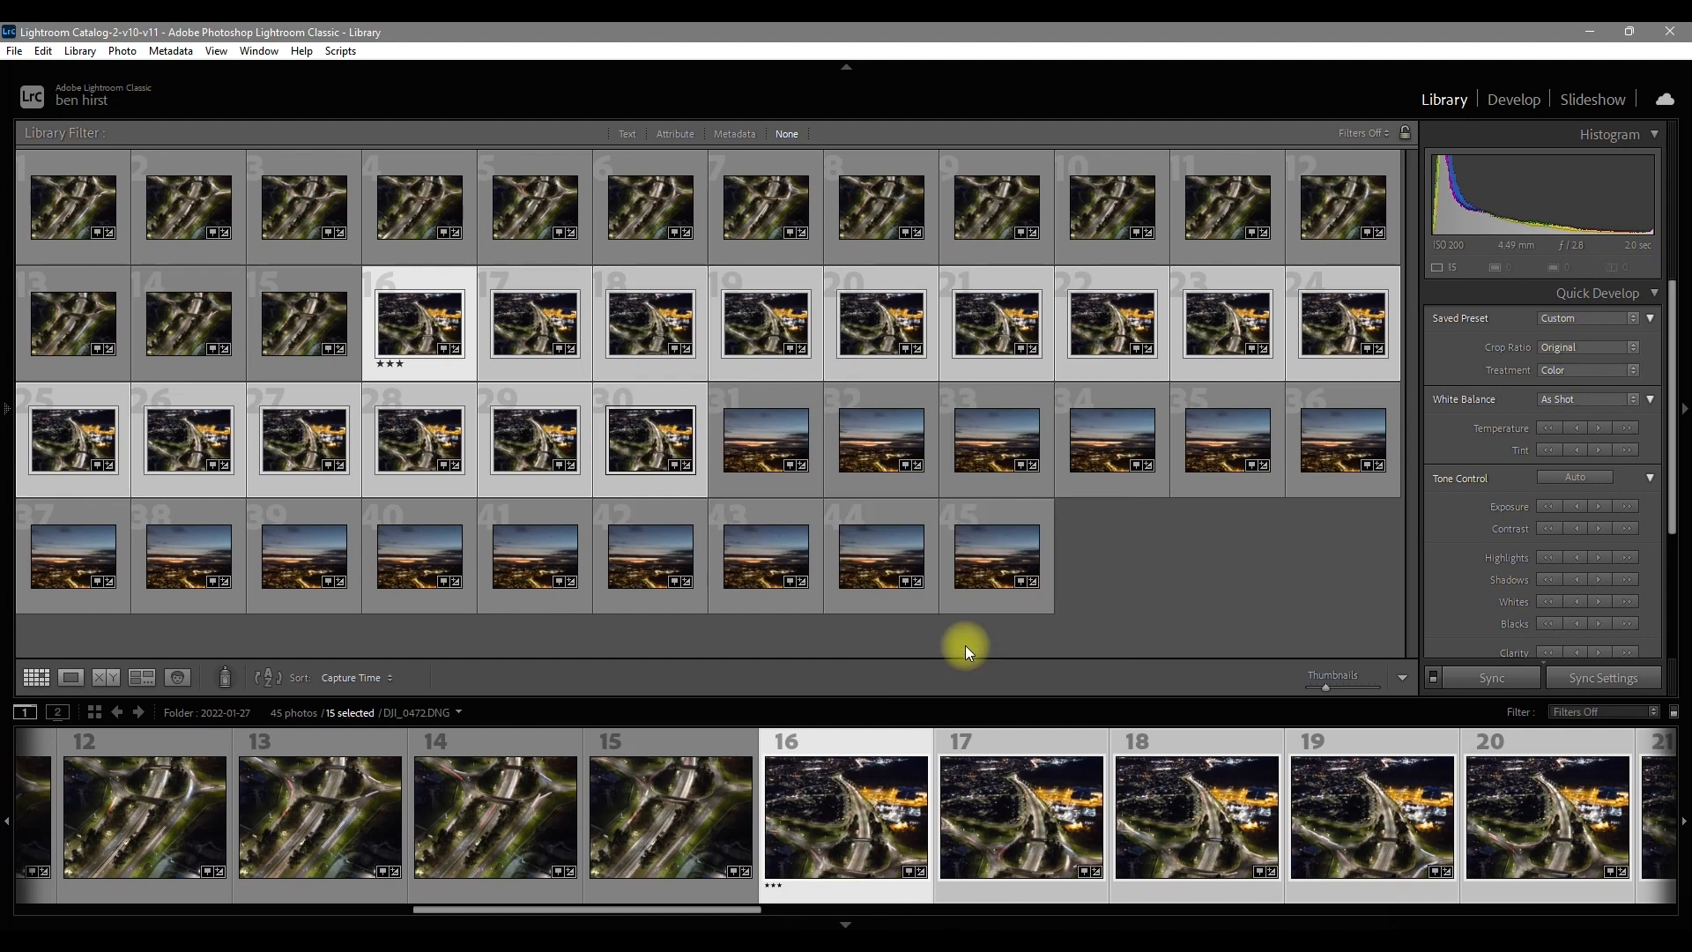
Step: Open the sunset photos 31 to 45 from the library as layers in Photoshop
left_click(751, 446)
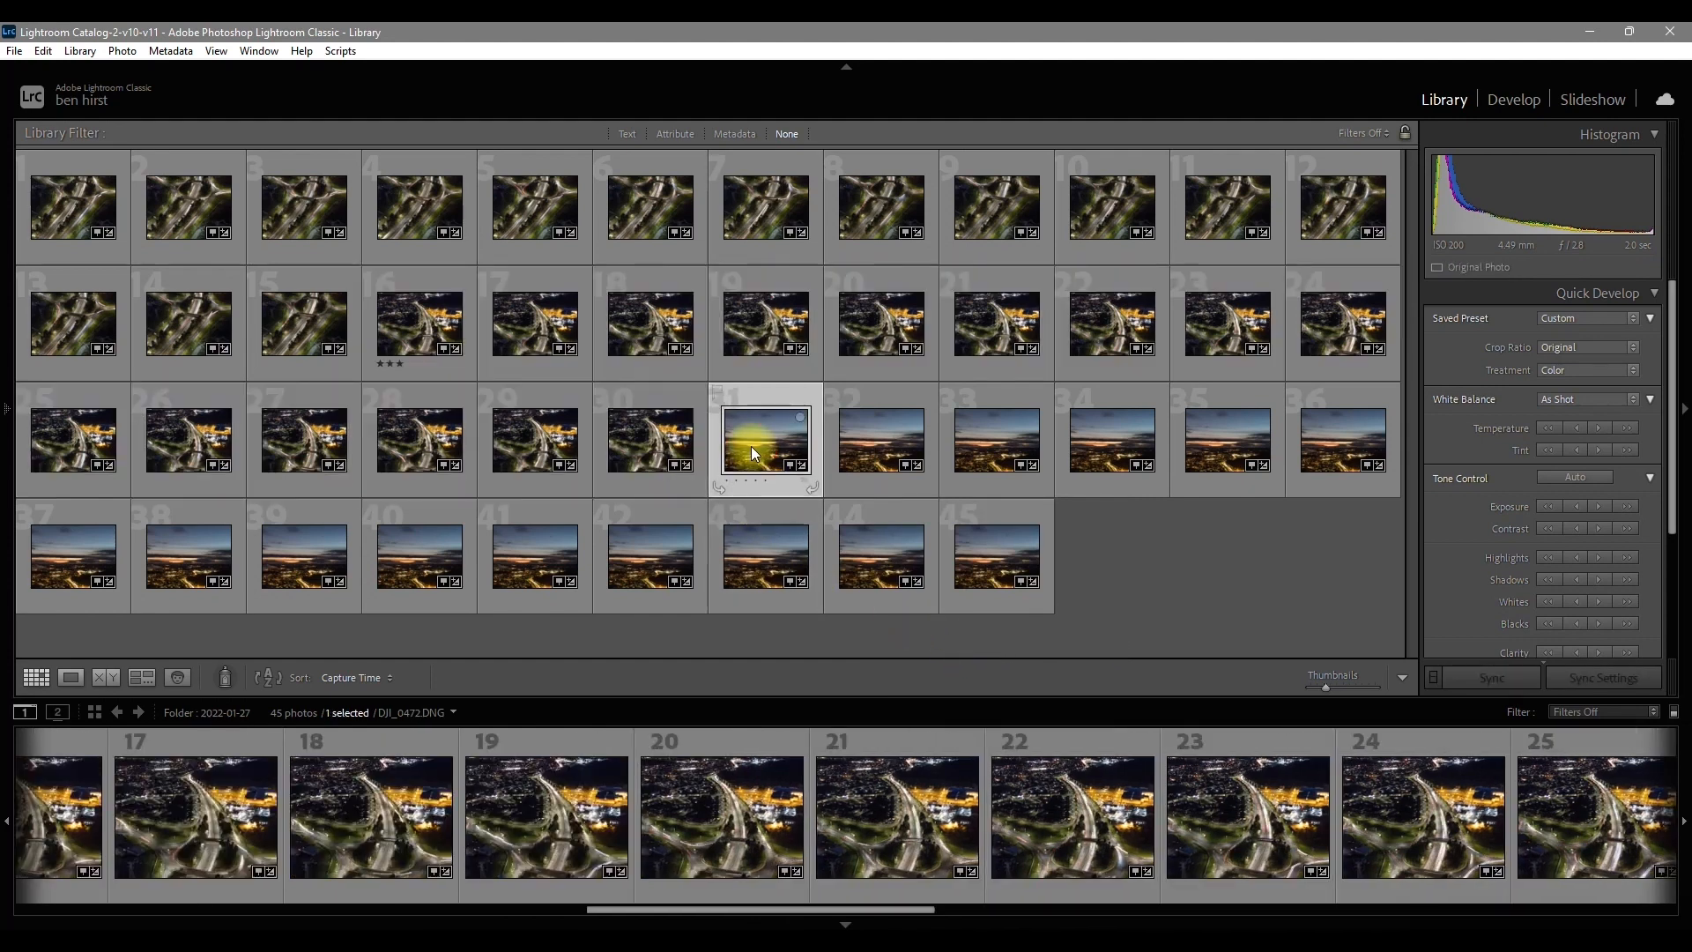
left_click(991, 547, "shift")
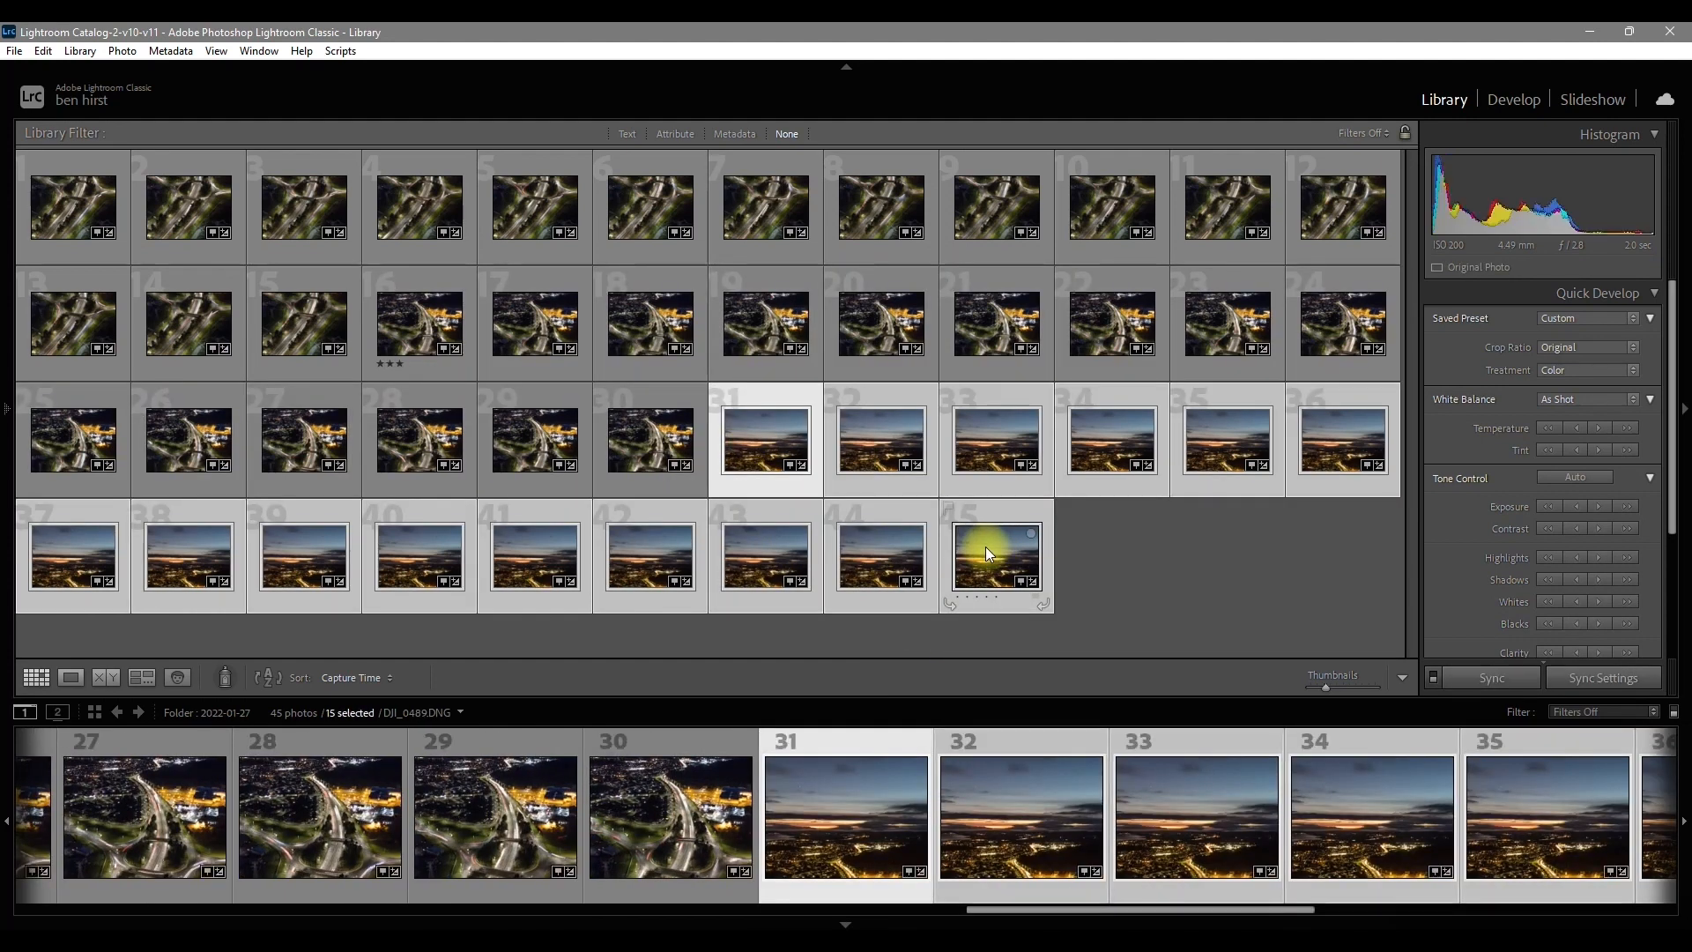
right_click(985, 547)
mouse_move(1057, 499)
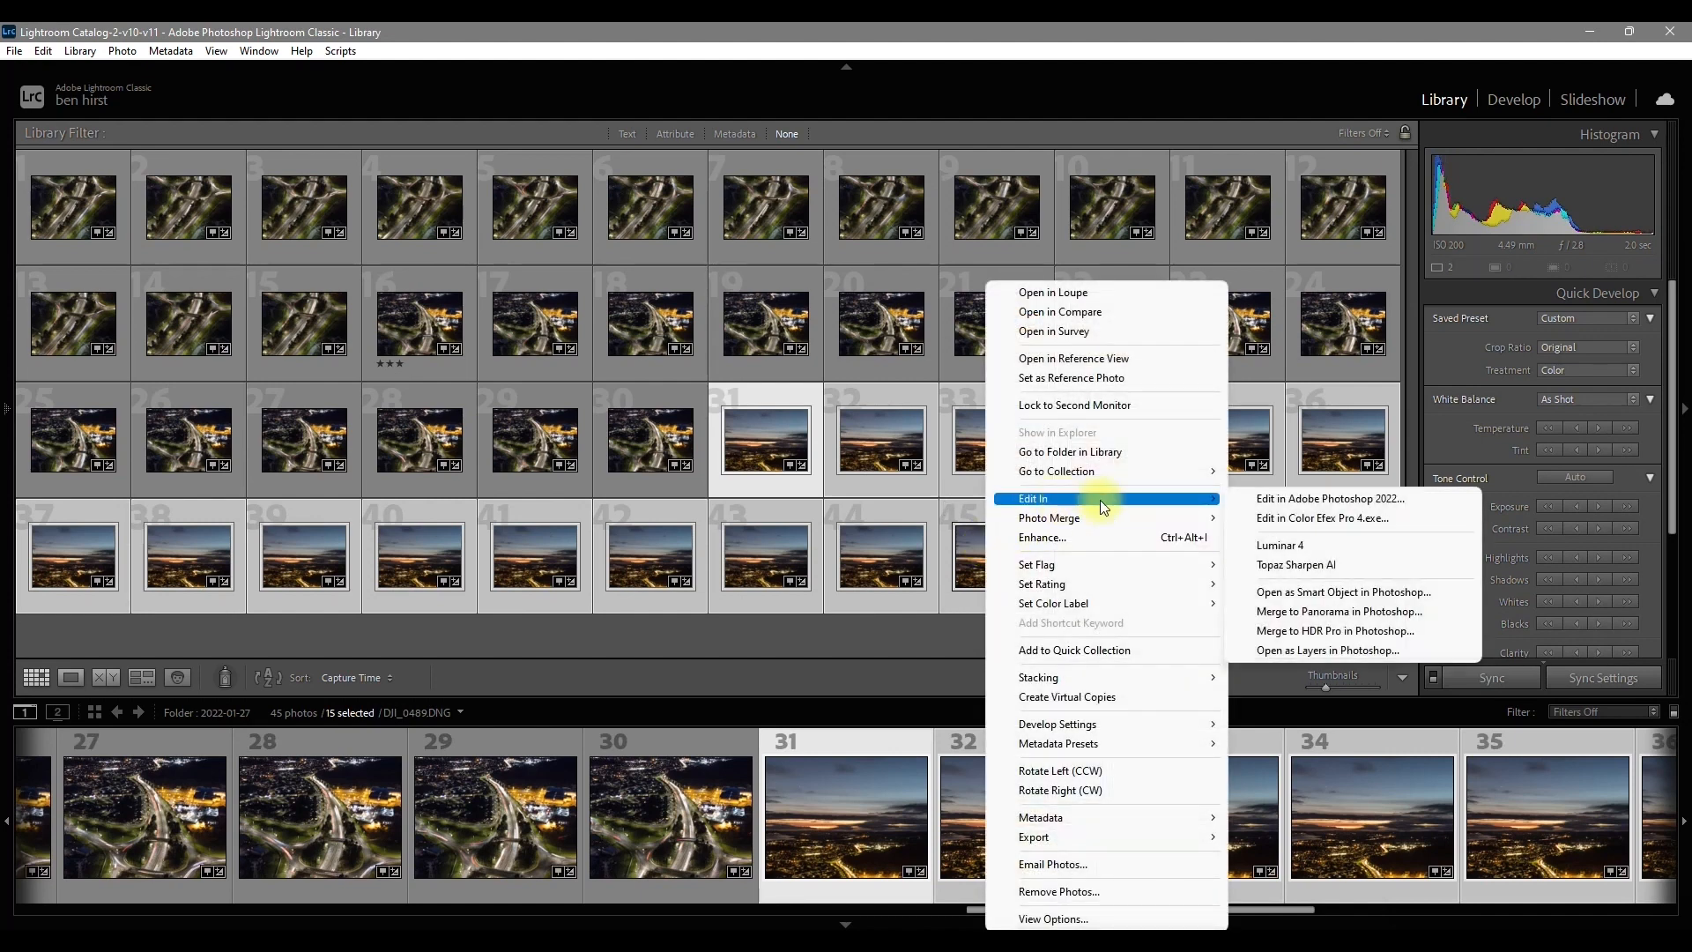
left_click(1303, 651)
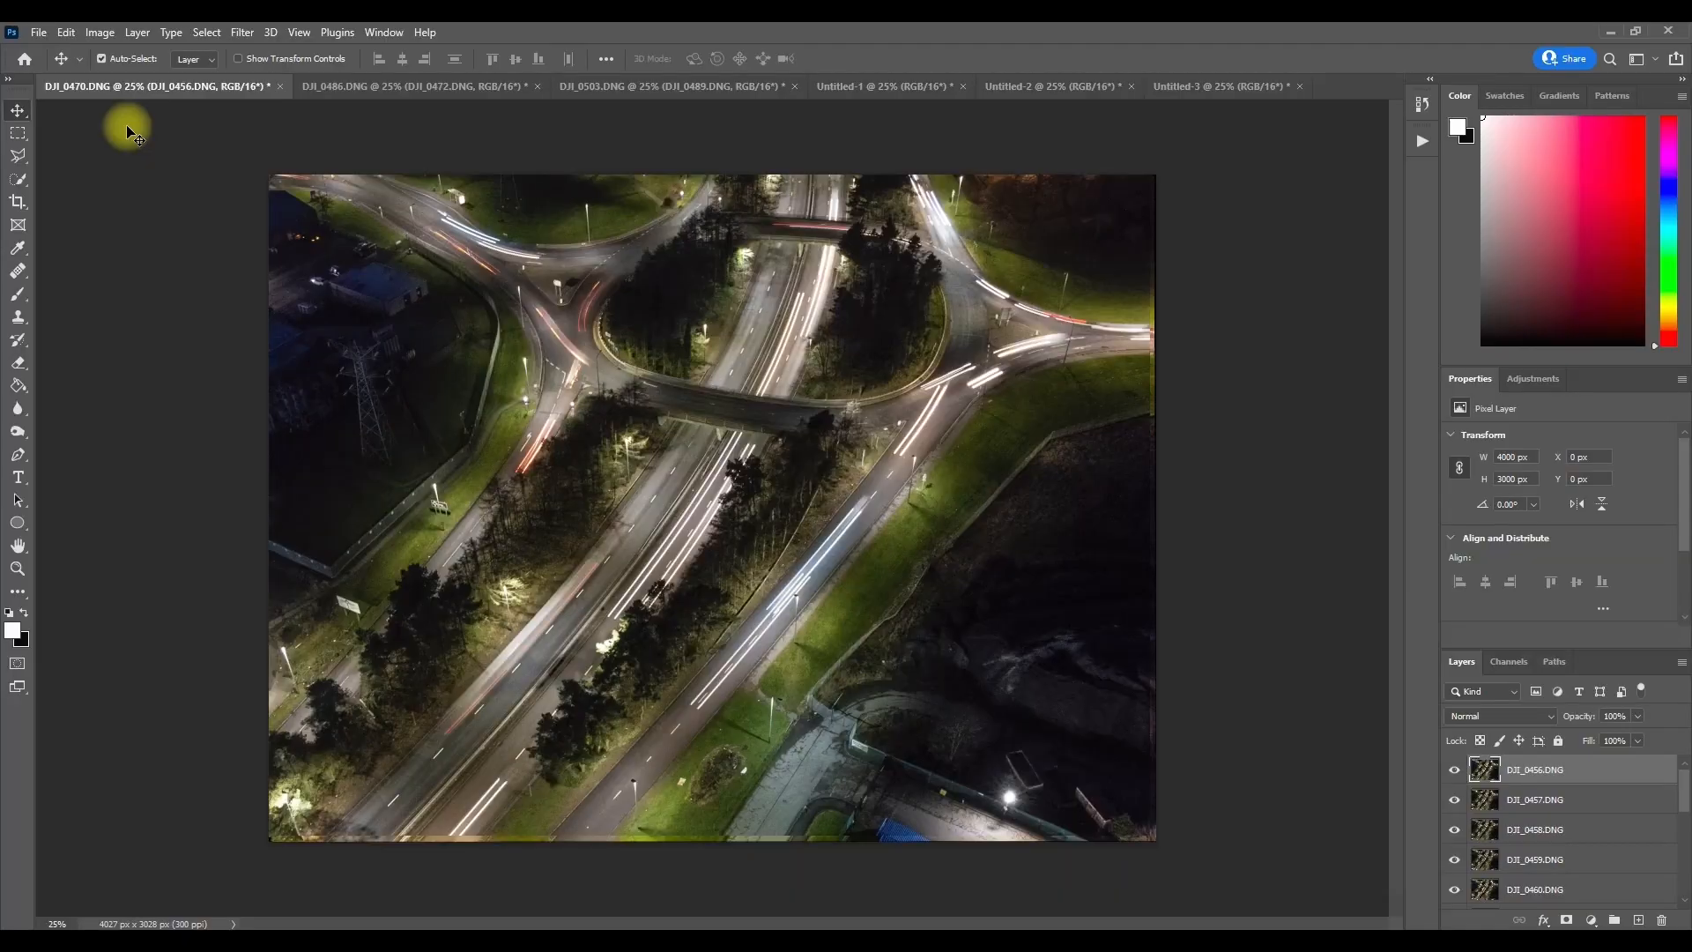
Step: Compare the unaligned DJI_0470.DNG, DJI_0486.DNG and DJI_0503.DNG layer stacks with the finished Untitled-1, Untitled-2 and Untitled-3 images
left_click(353, 86)
left_click(605, 89)
left_click(170, 85)
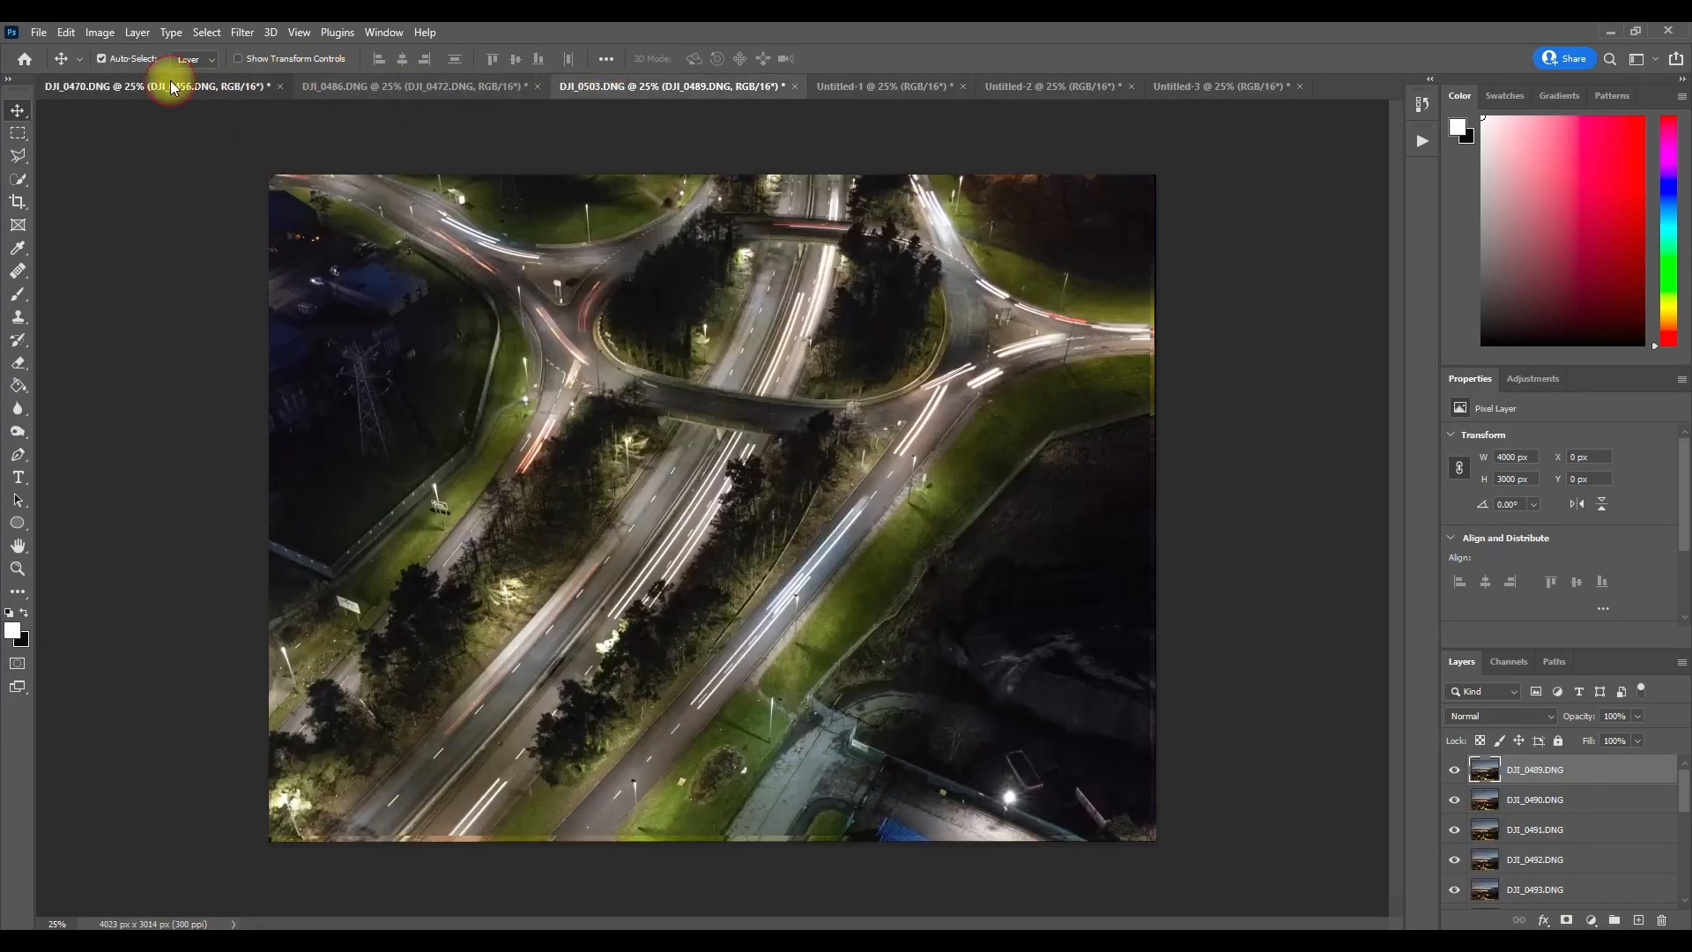
left_click(379, 87)
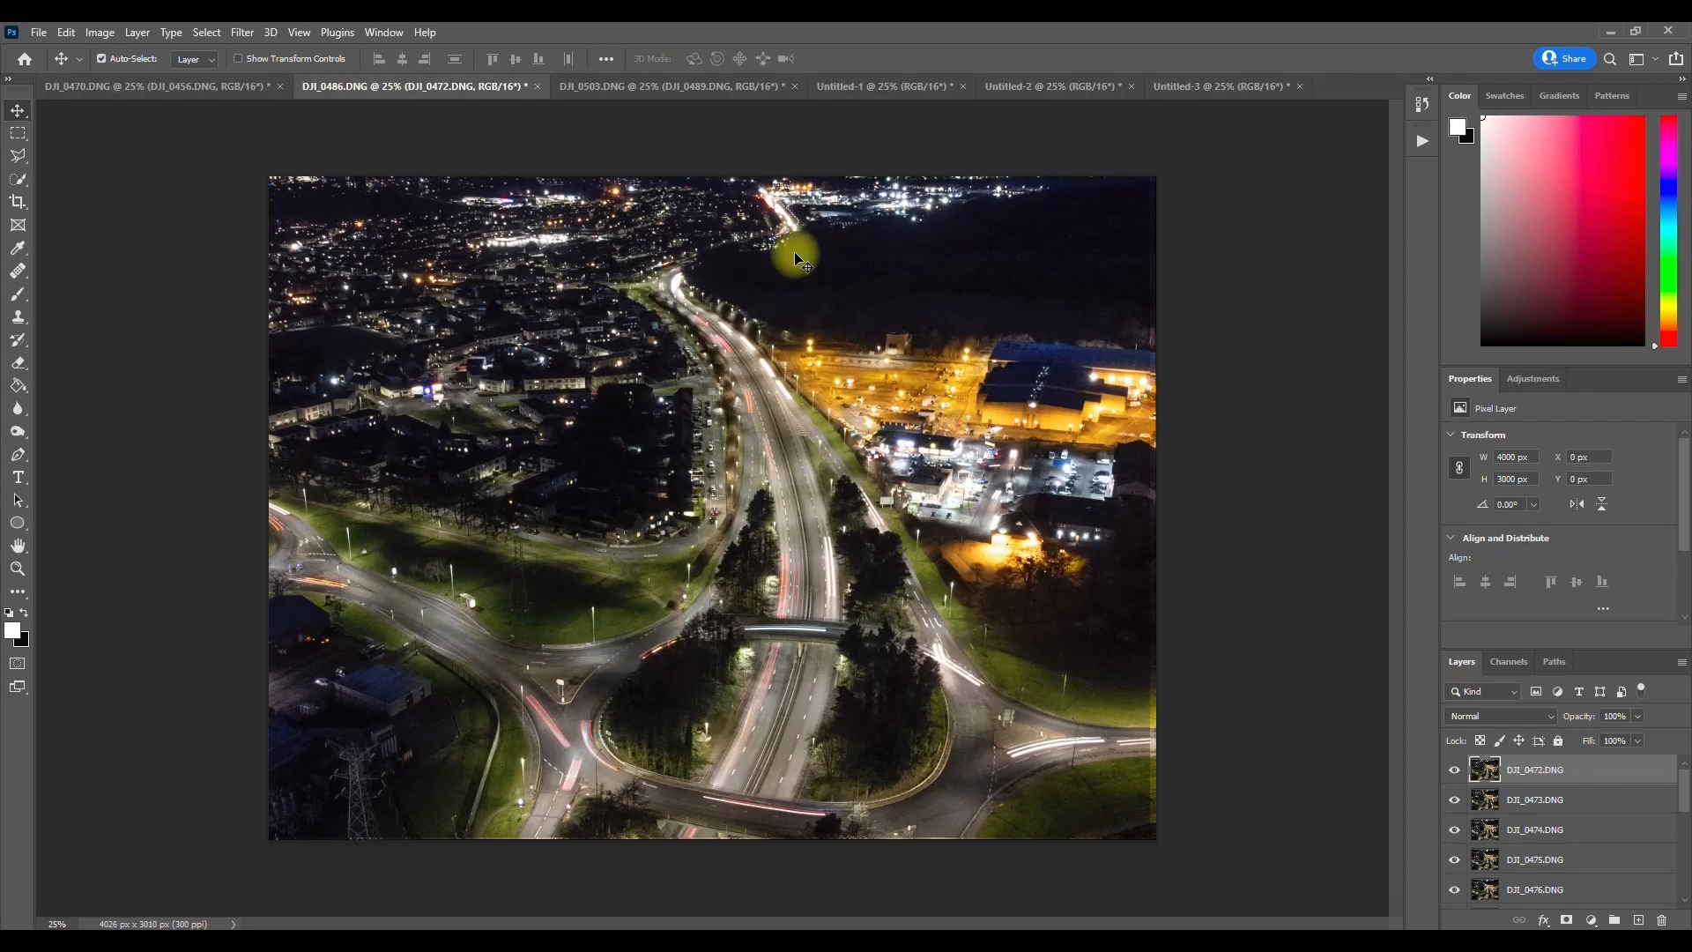
left_click(755, 86)
left_click(886, 88)
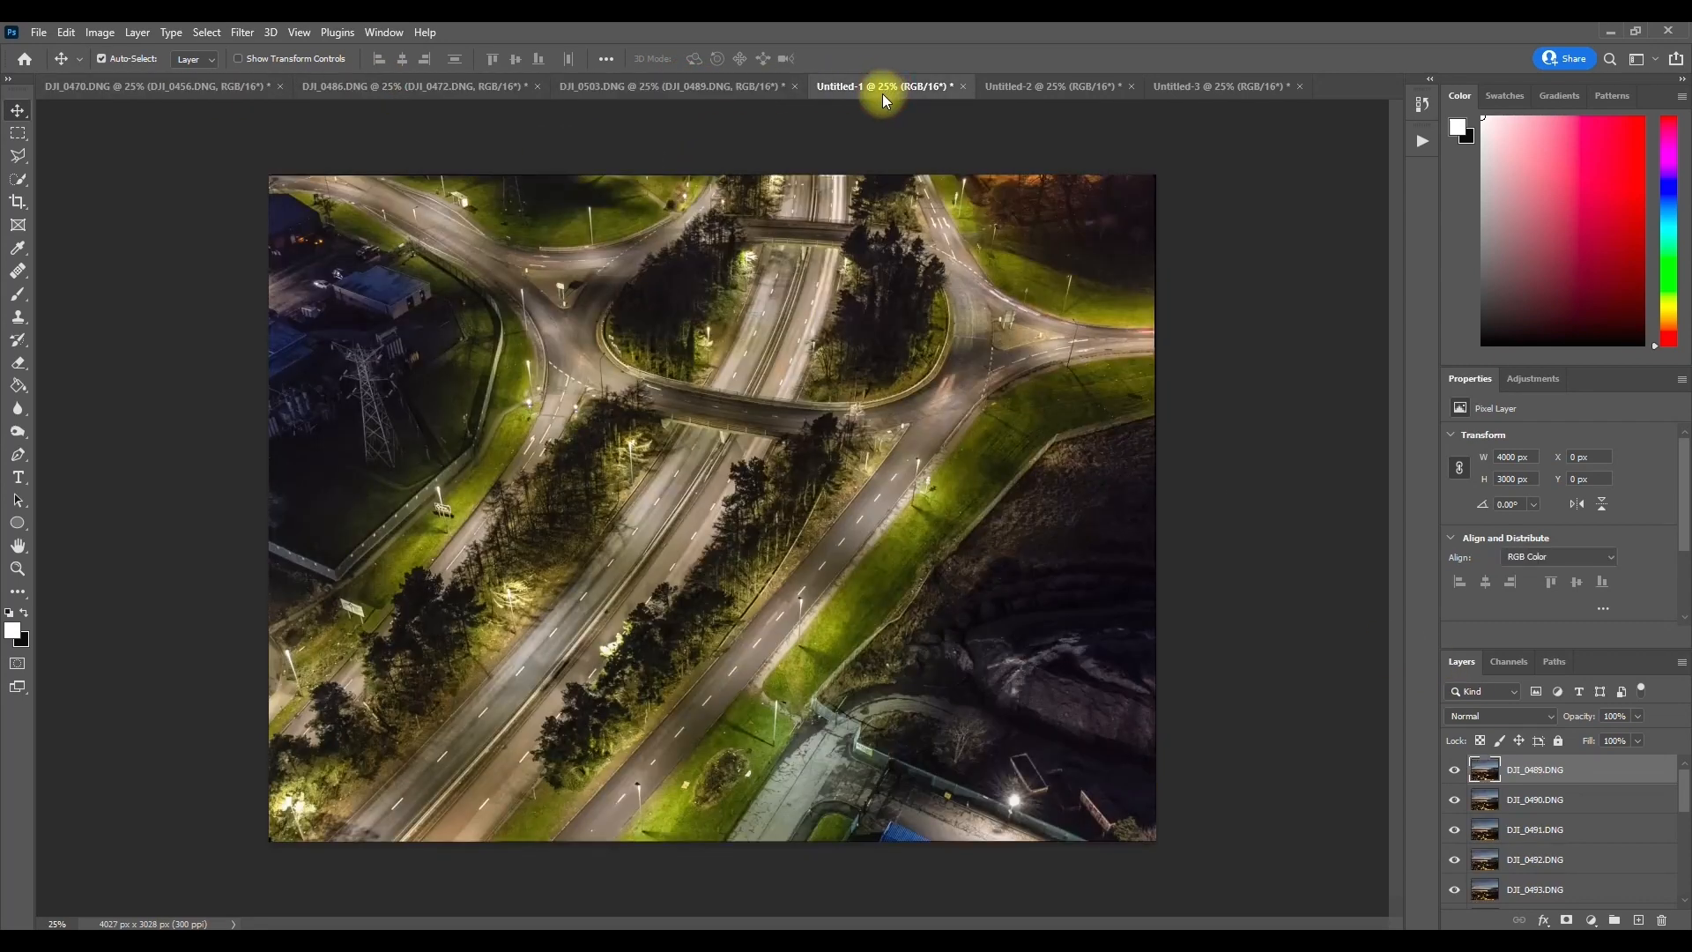
left_click(1047, 93)
left_click(1235, 92)
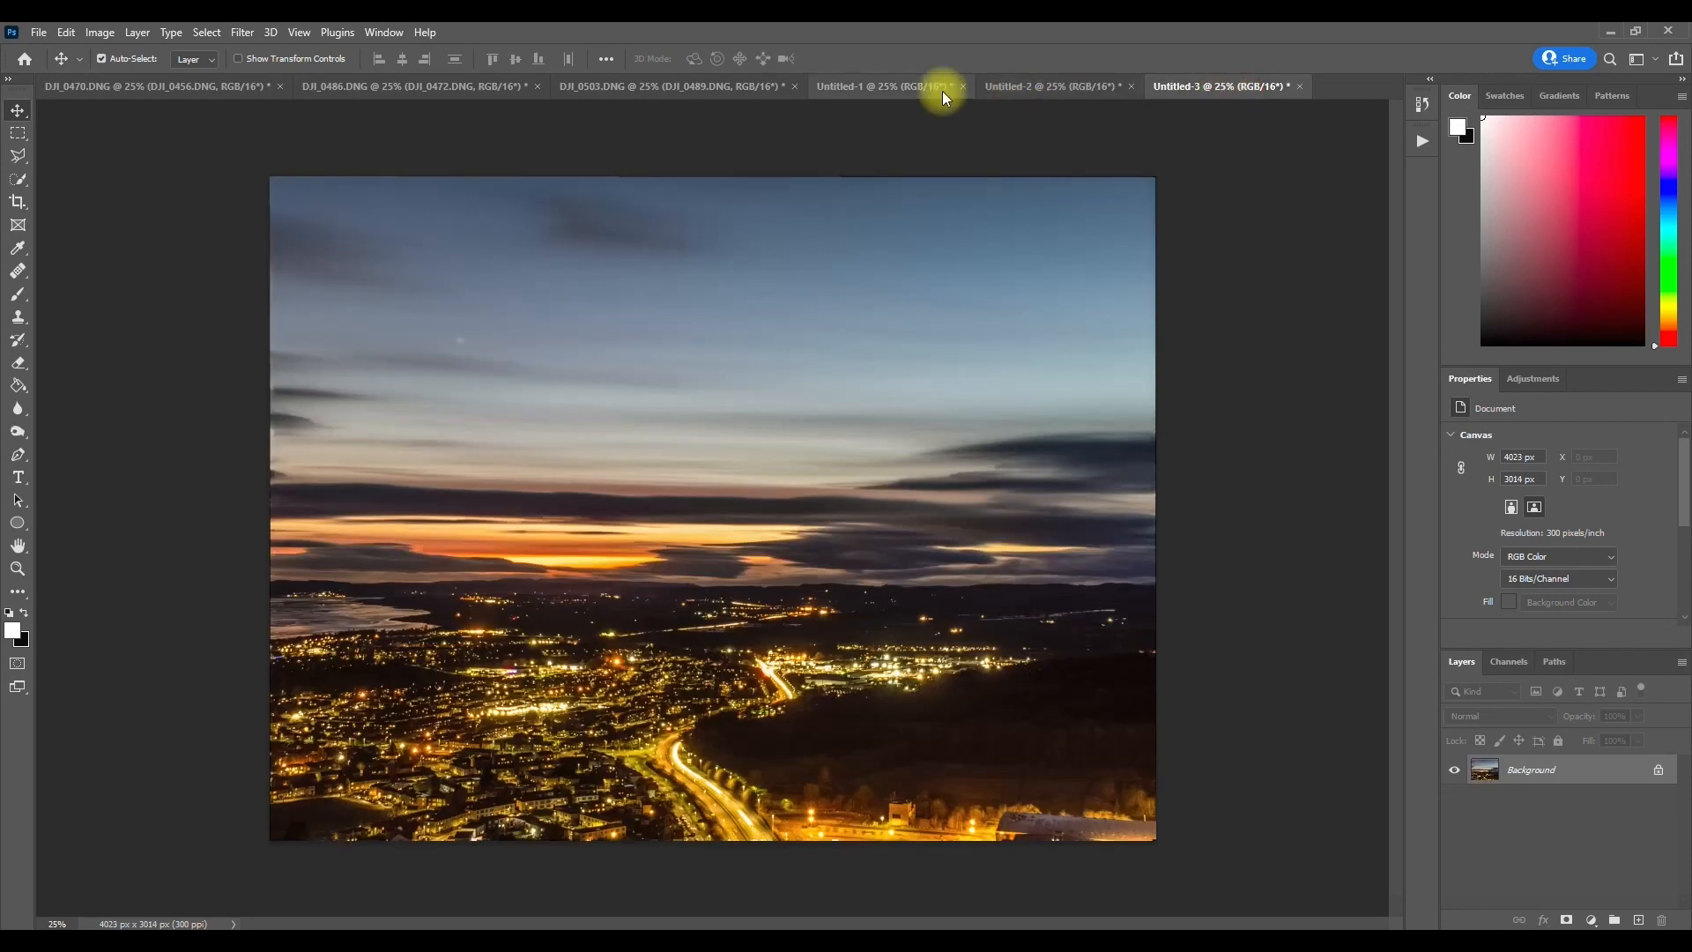
left_click(844, 88)
left_click(129, 85)
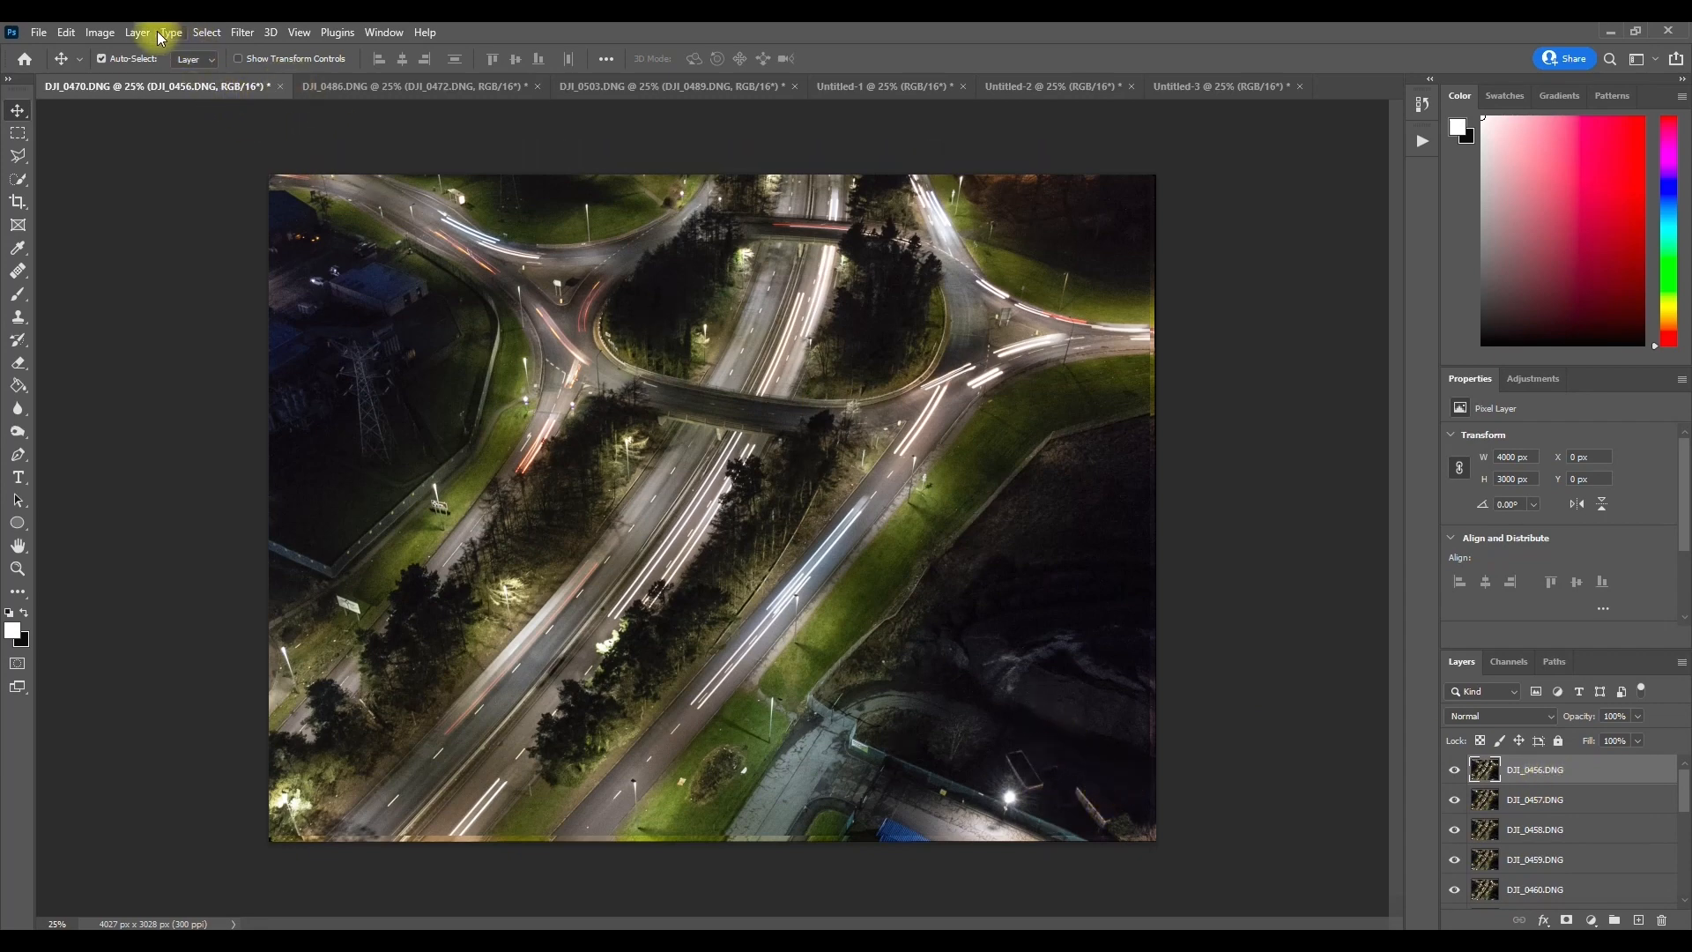
Step: Select all layers of DJI_0470.DNG and auto-align them with the Auto projection
left_click(205, 33)
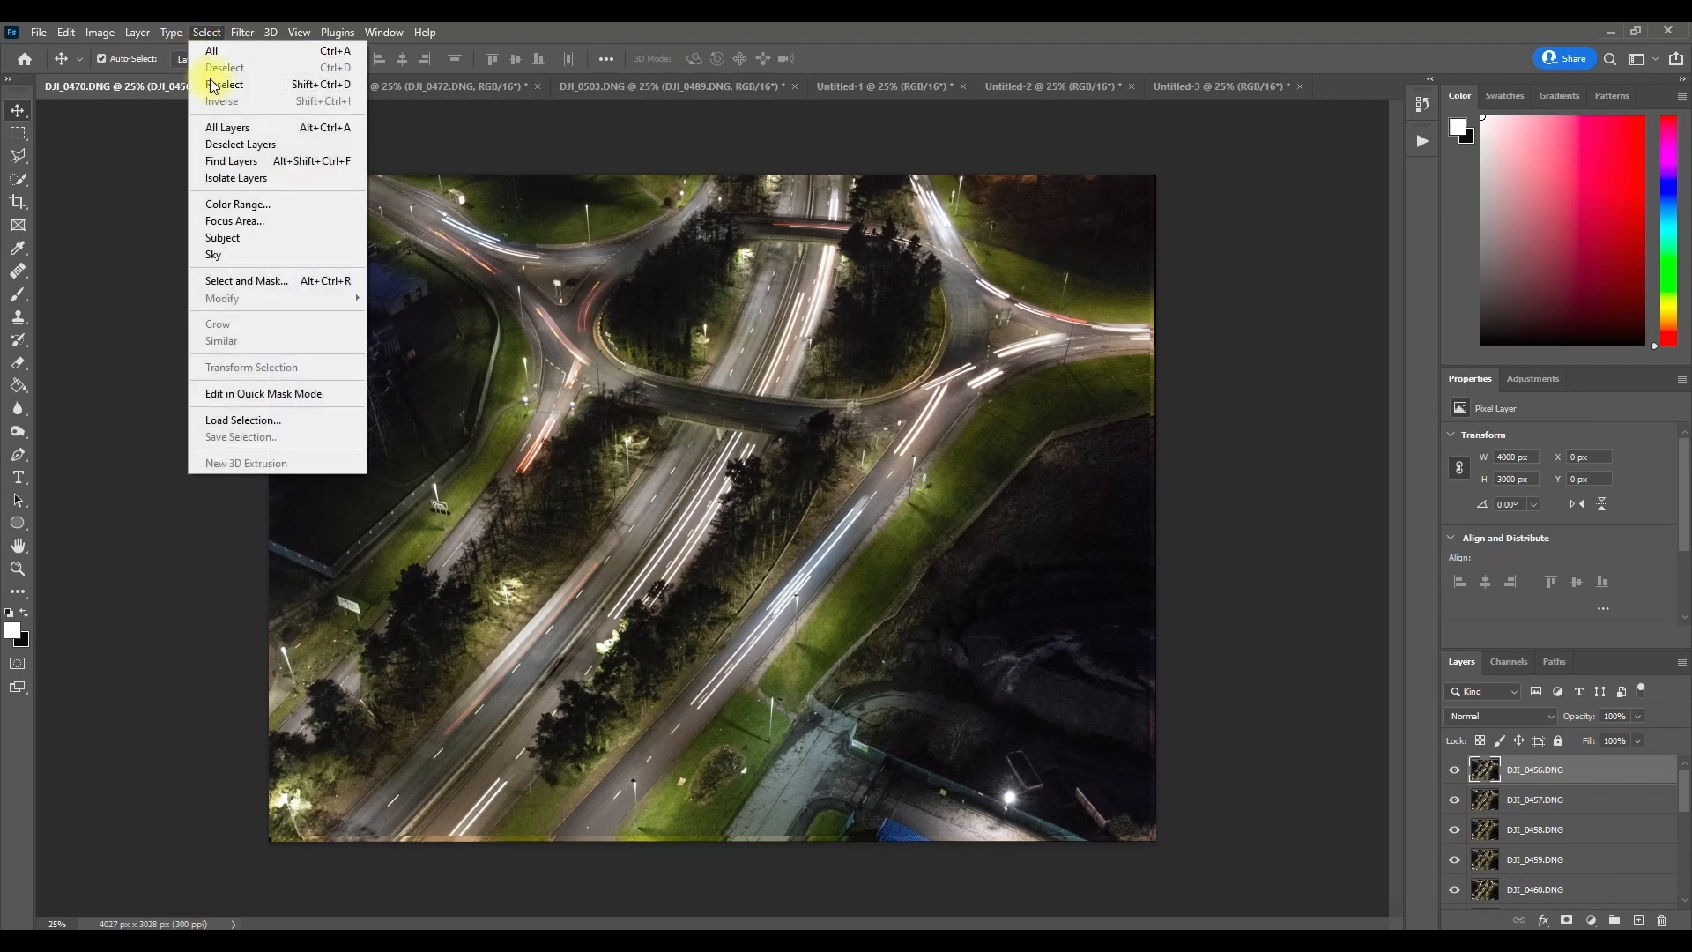
left_click(231, 127)
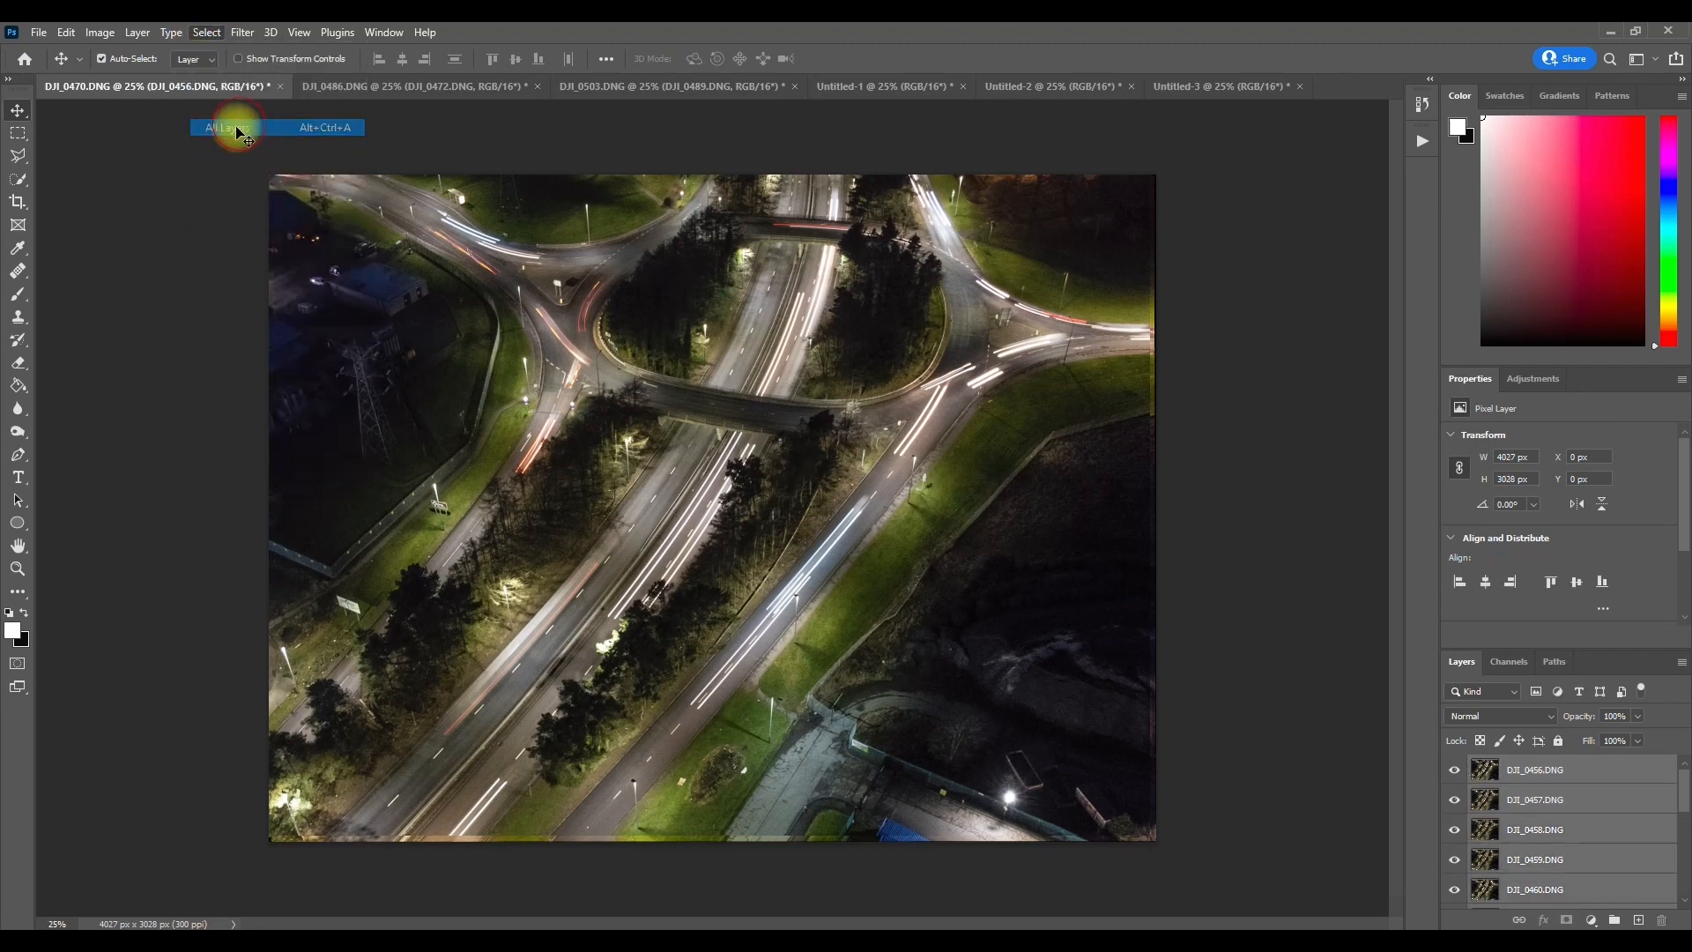
left_click(68, 34)
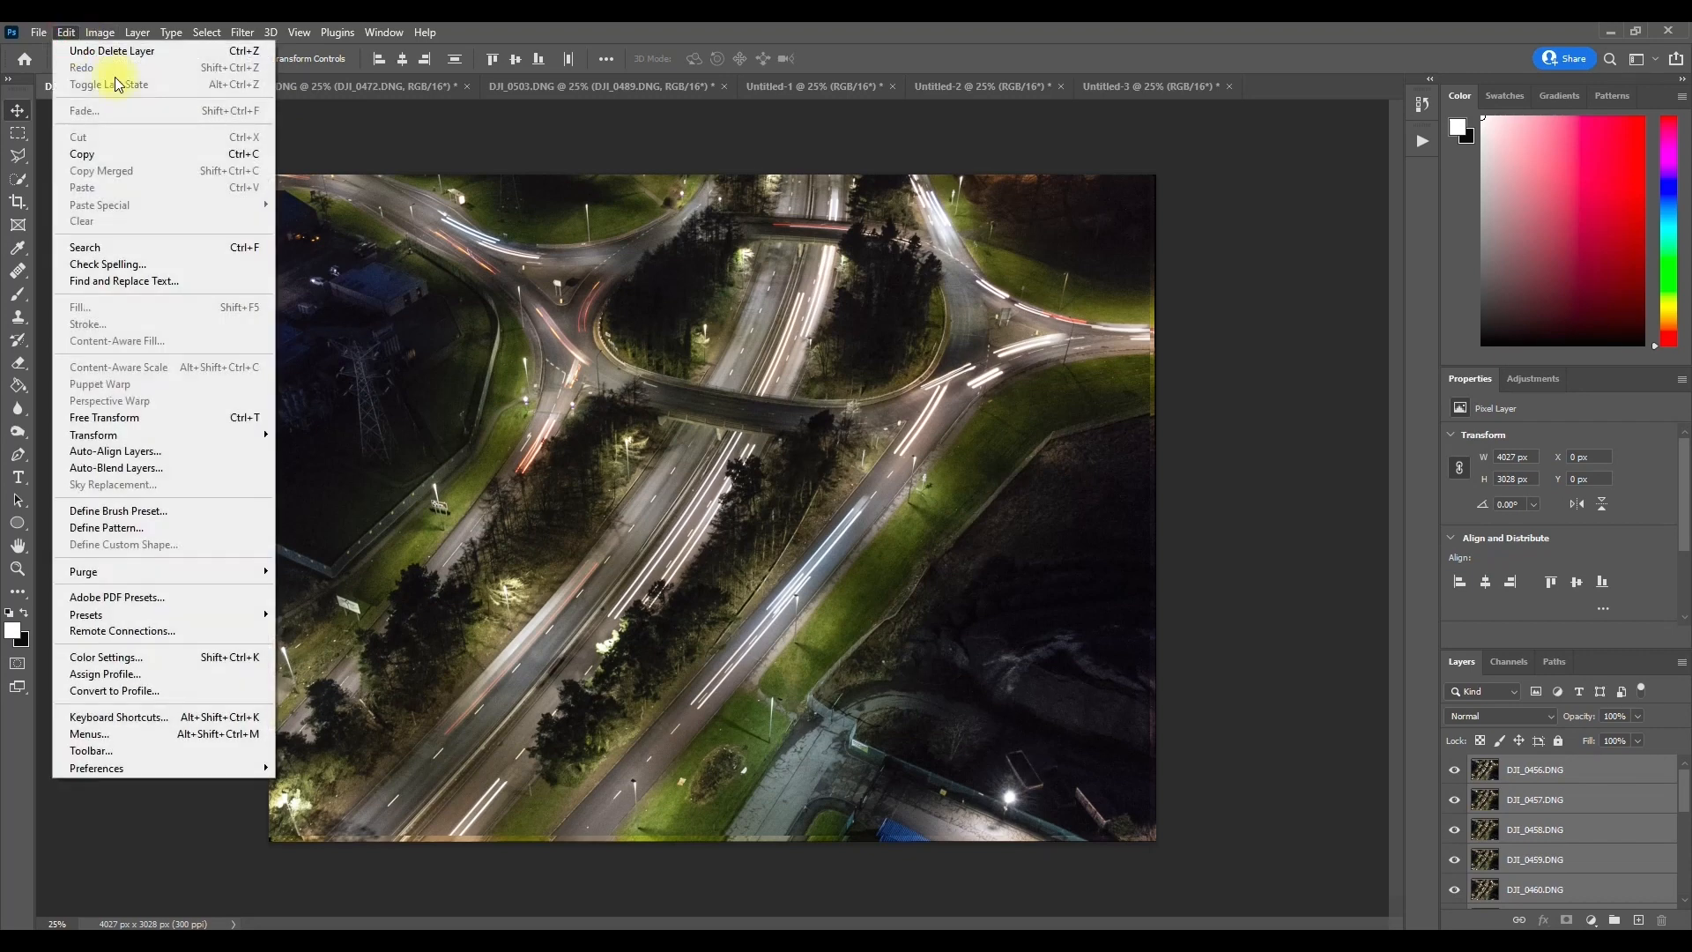
left_click(109, 452)
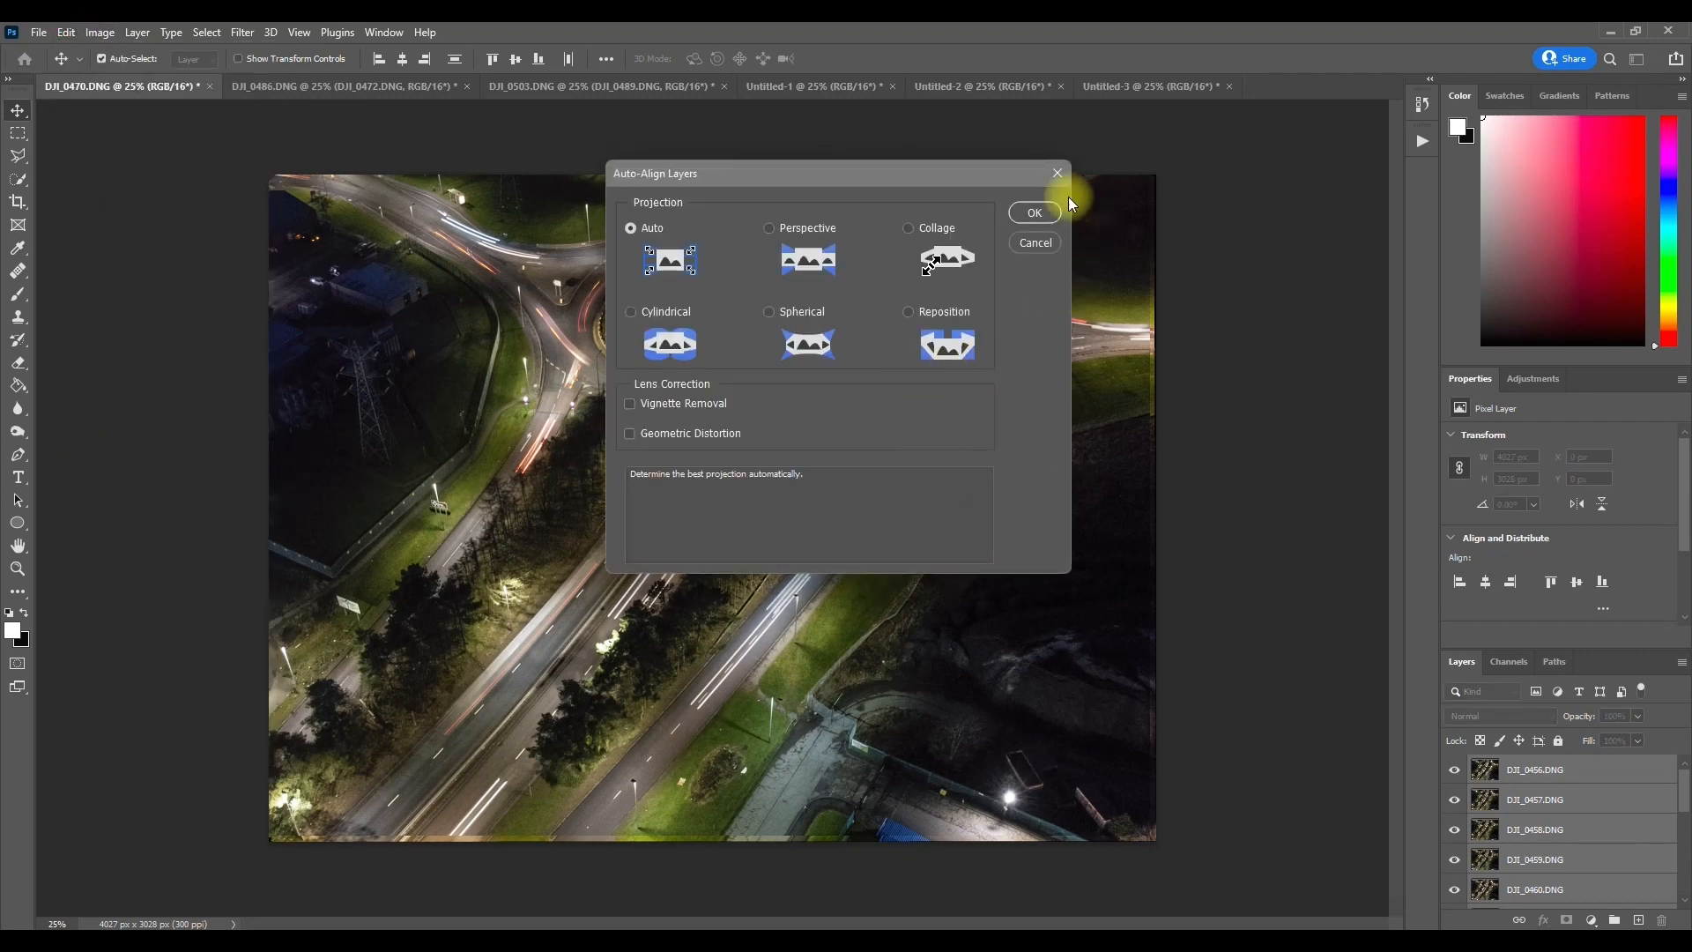
left_click(1033, 212)
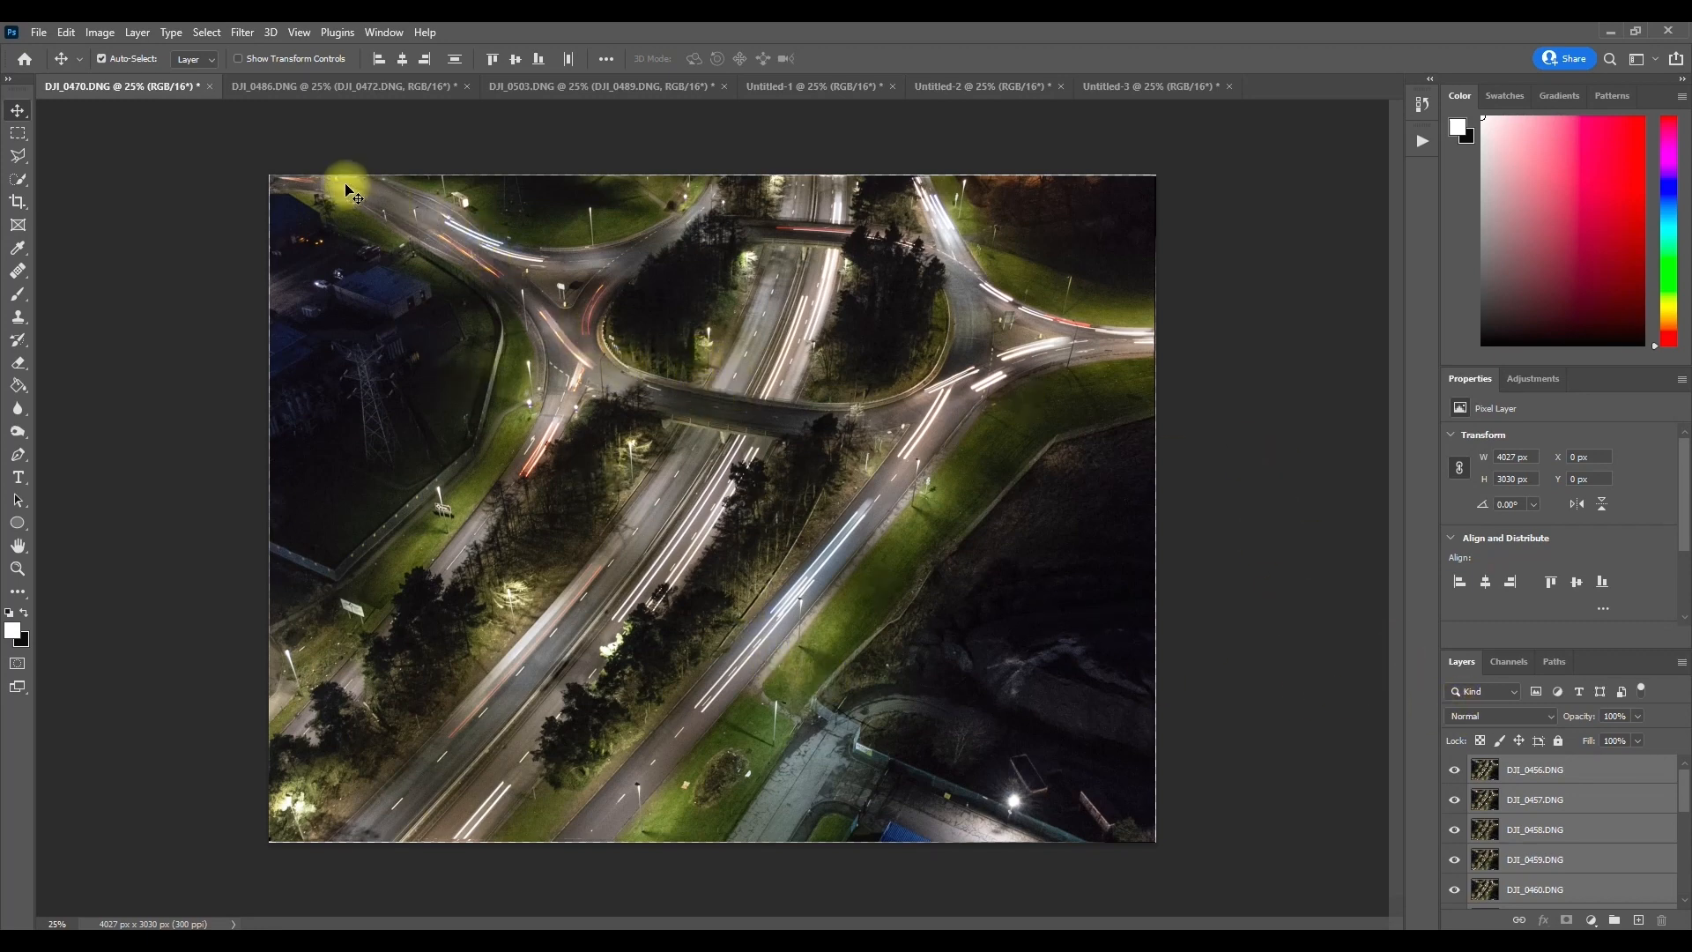
Step: Select all layers in DJI_0486.DNG and in DJI_0503.DNG and auto-align each stack
left_click(296, 87)
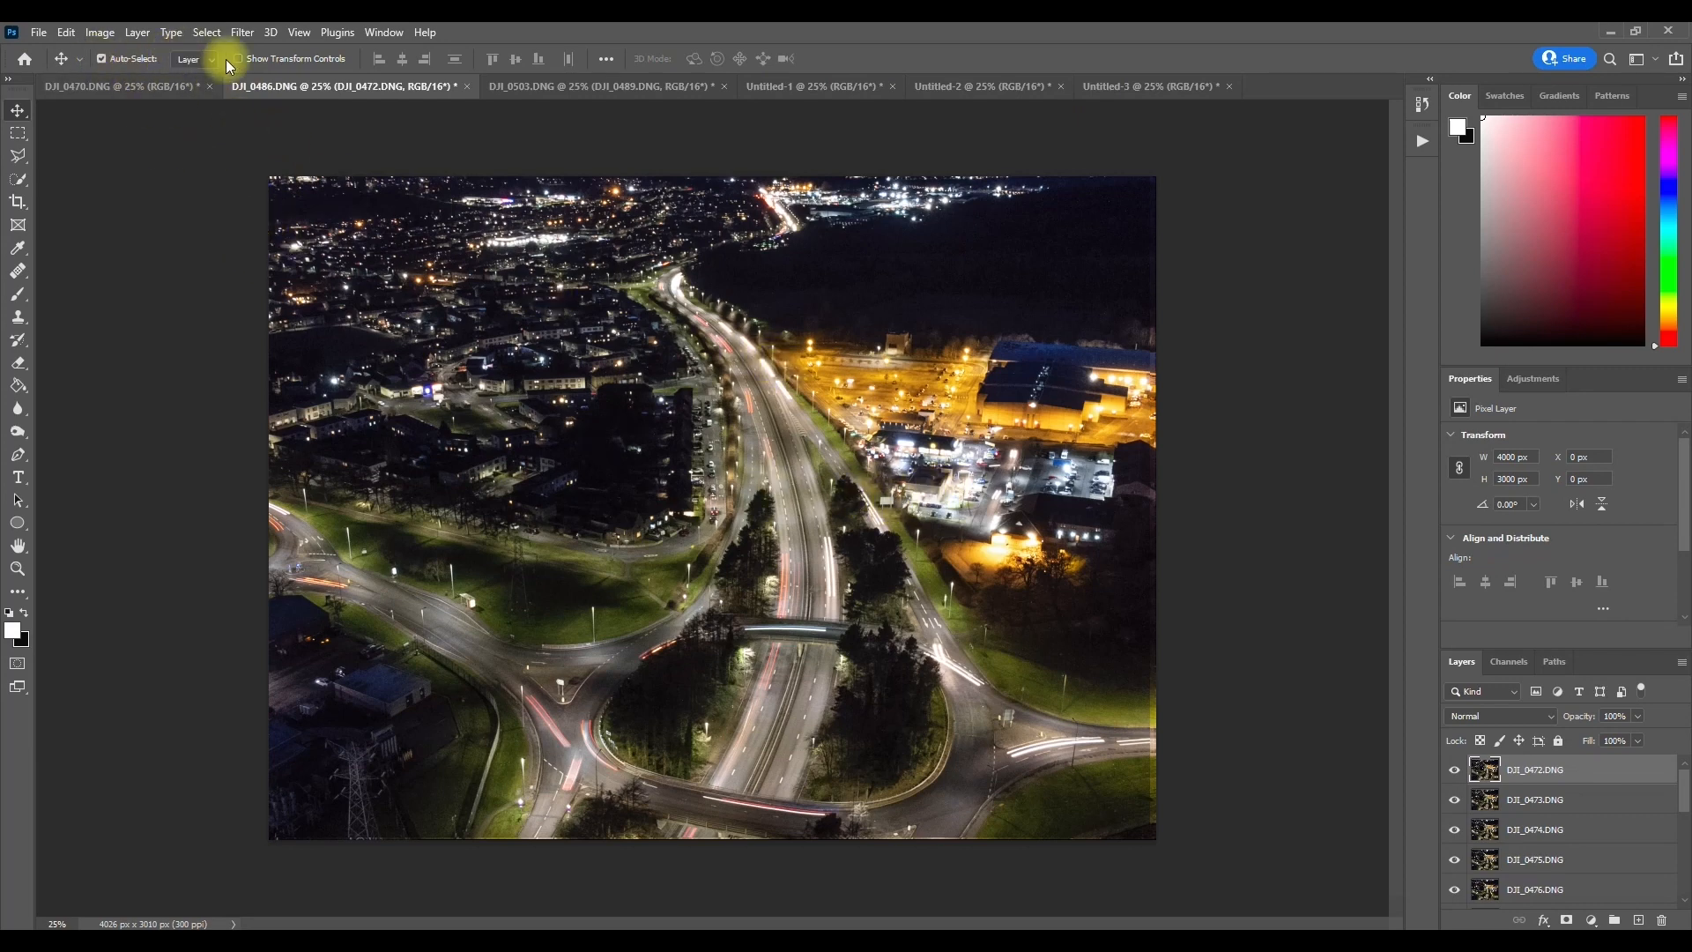
left_click(564, 85)
left_click(365, 88)
left_click(97, 33)
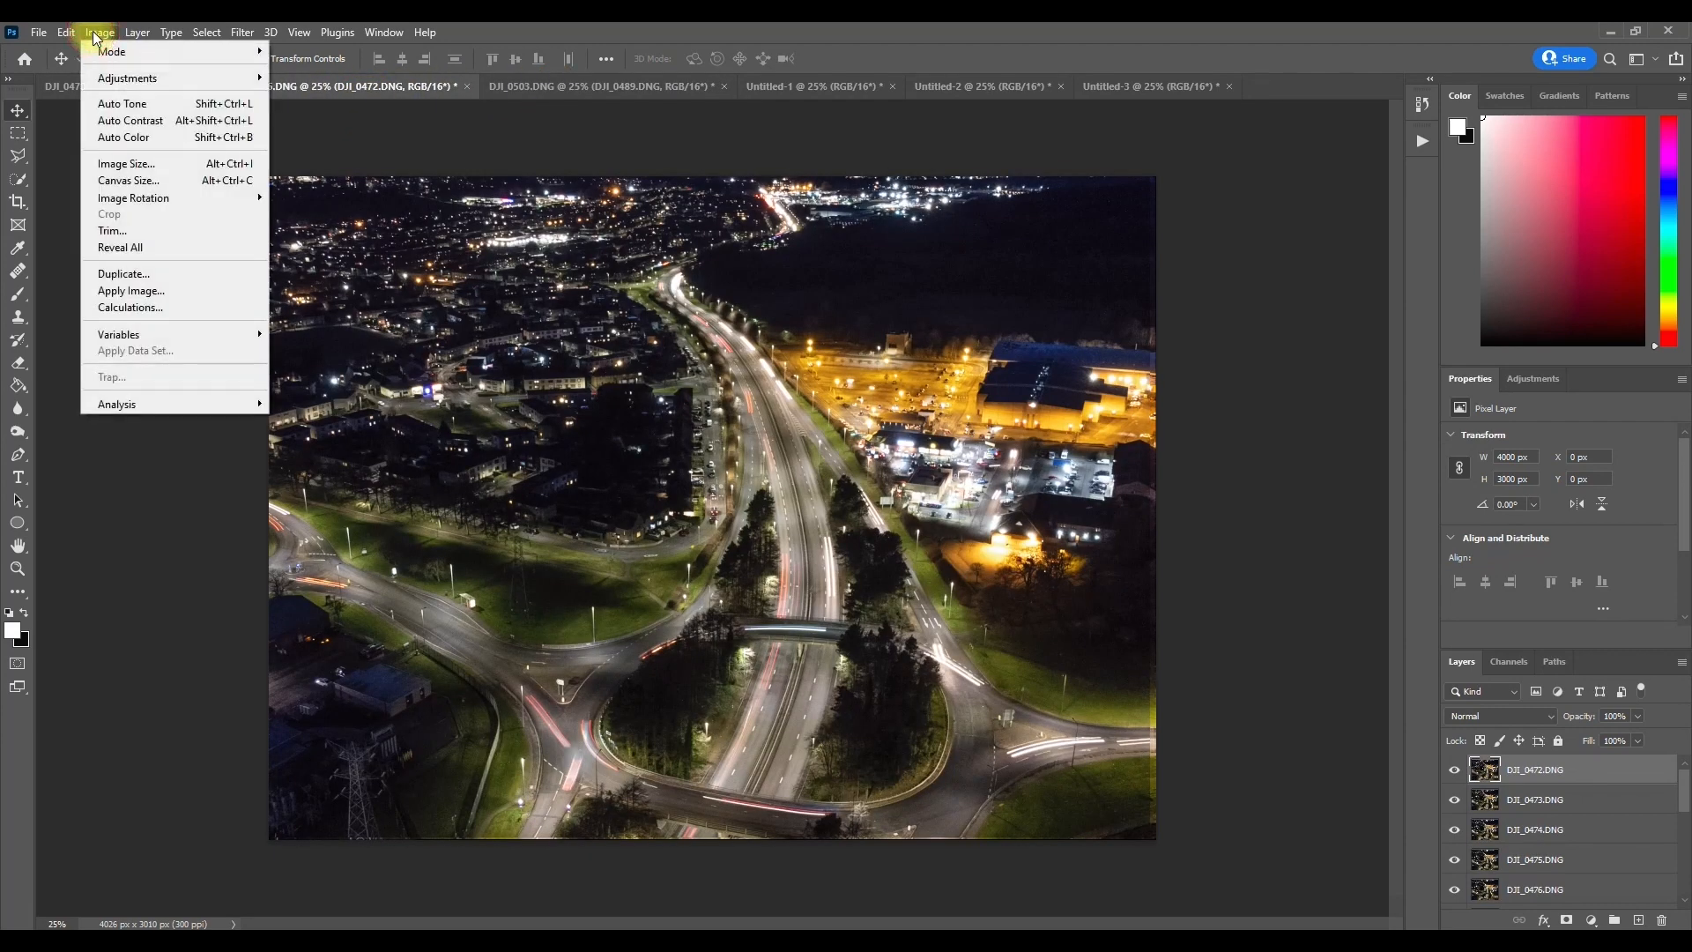
mouse_move(167, 35)
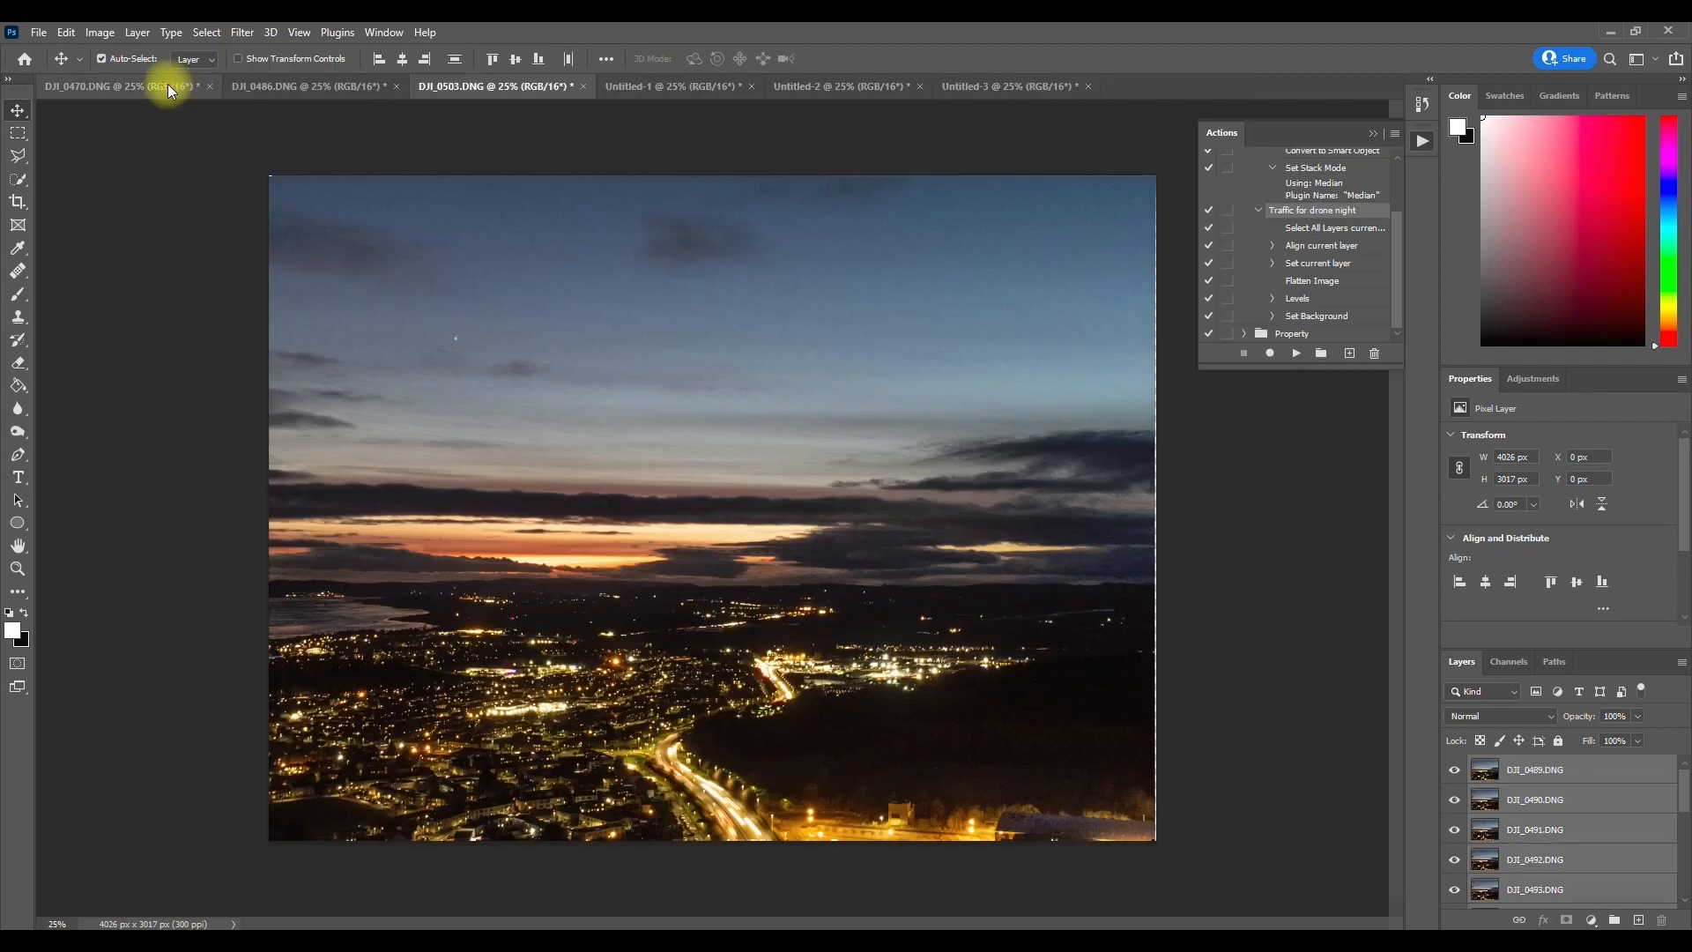
Step: Review the aligned DJI_0470.DNG, DJI_0486.DNG and DJI_0503.DNG stacks against the finished median-stacked images
left_click(168, 86)
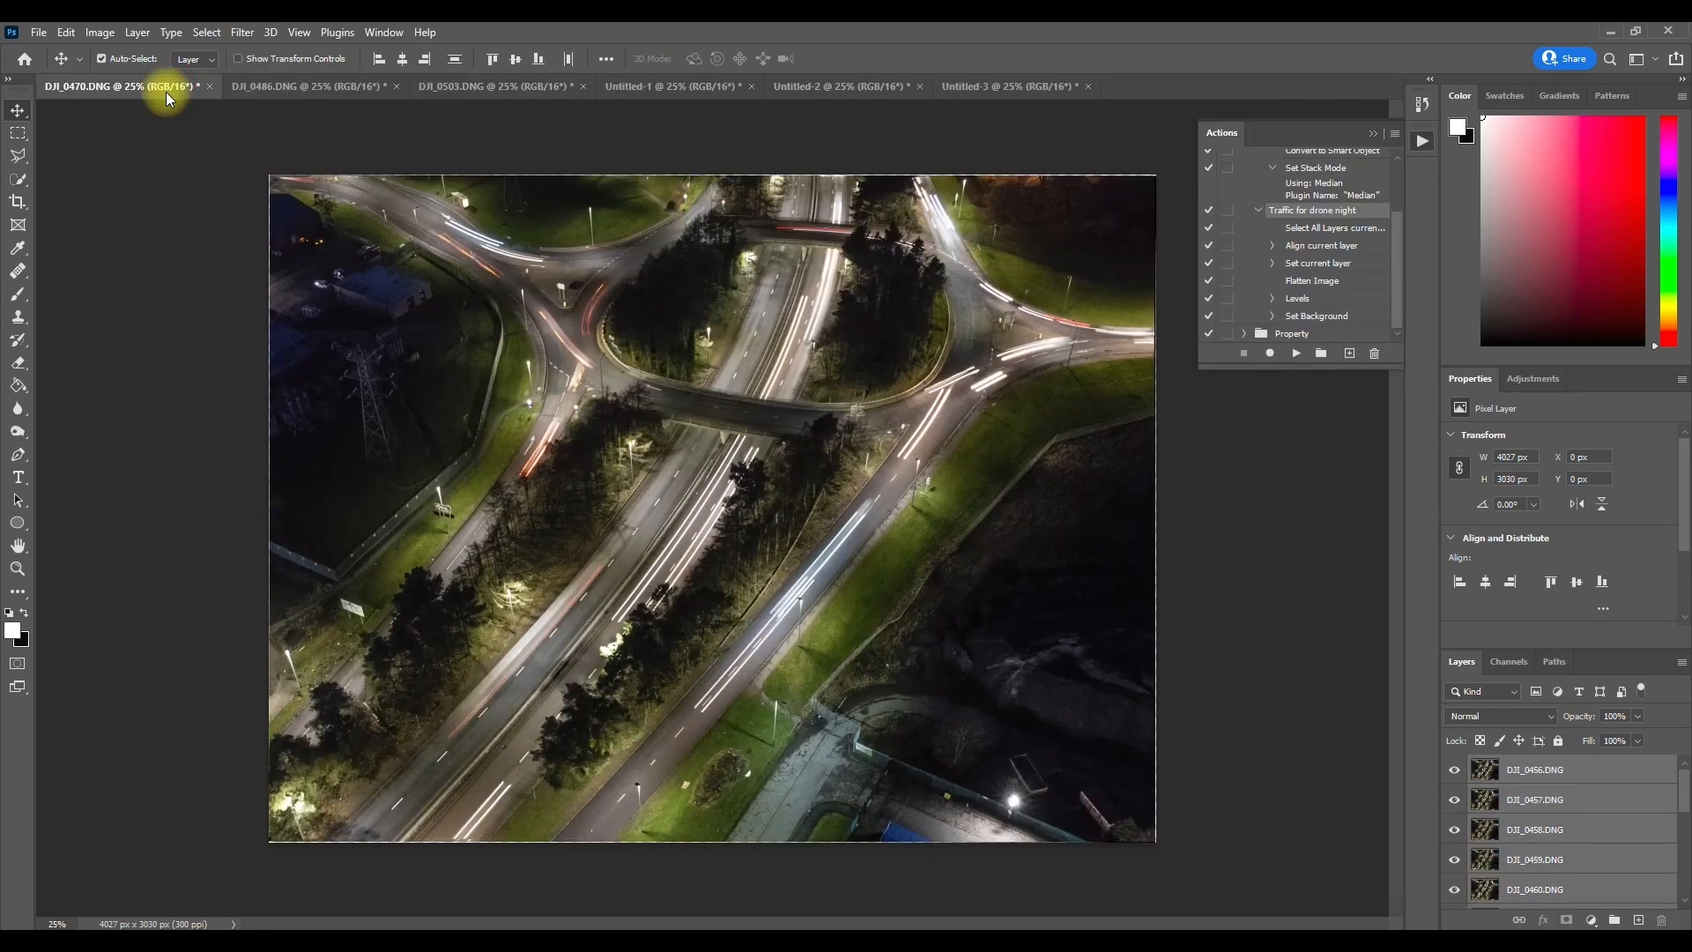
left_click(289, 87)
left_click(479, 88)
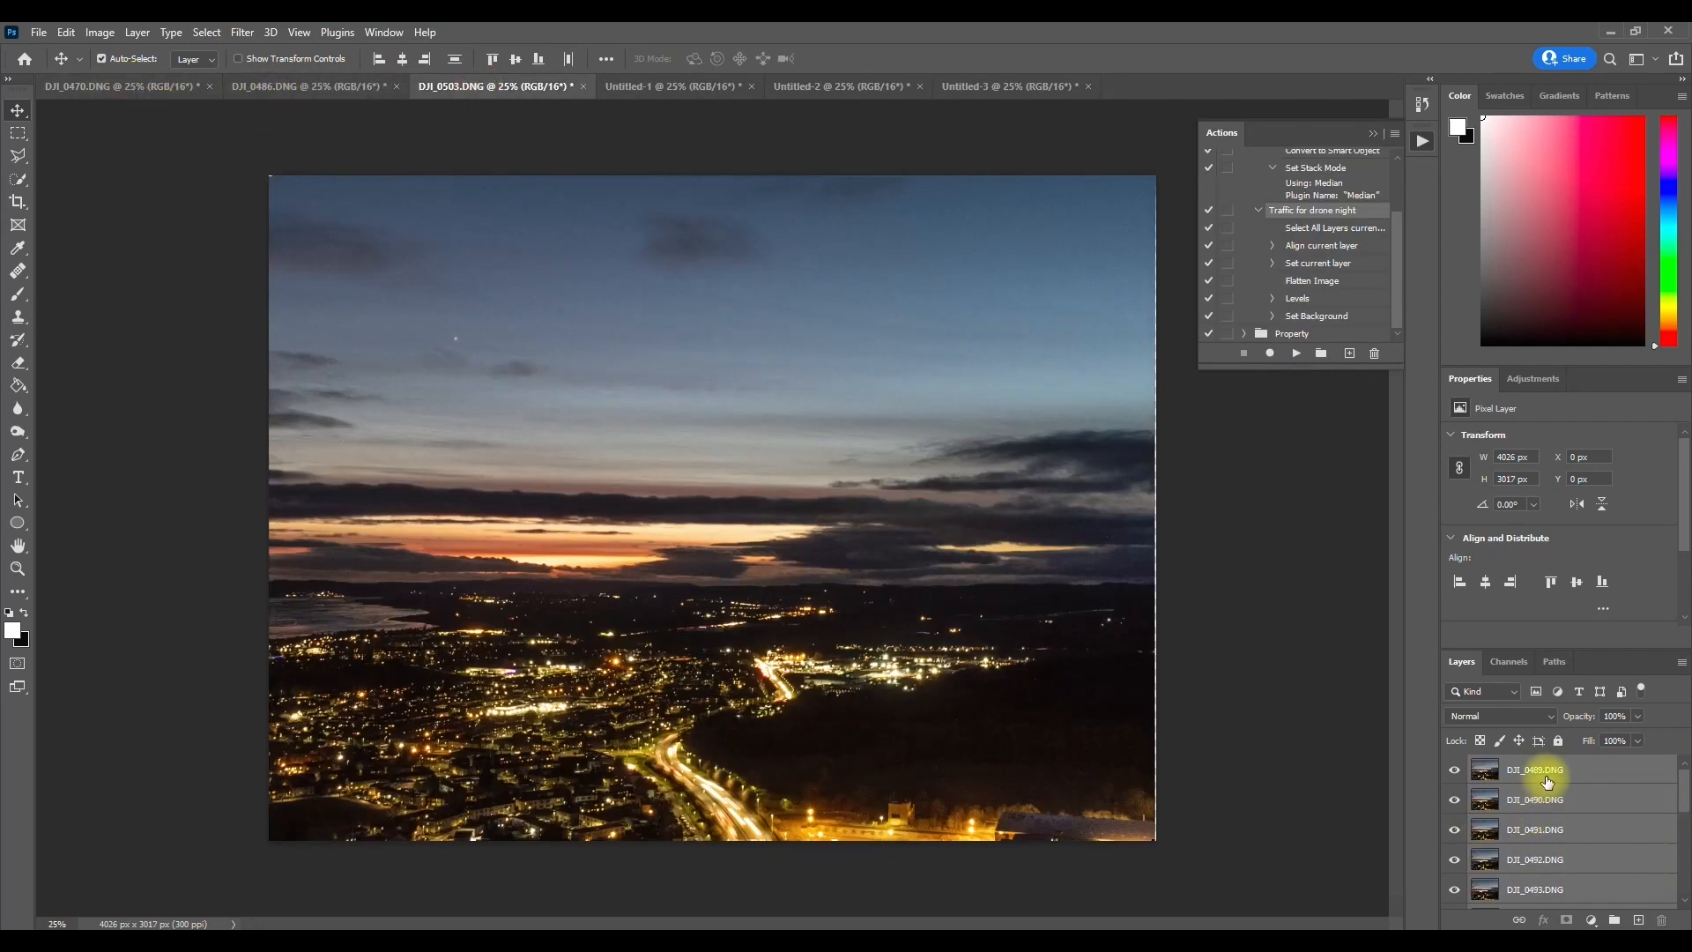
left_click(250, 85)
left_click(180, 85)
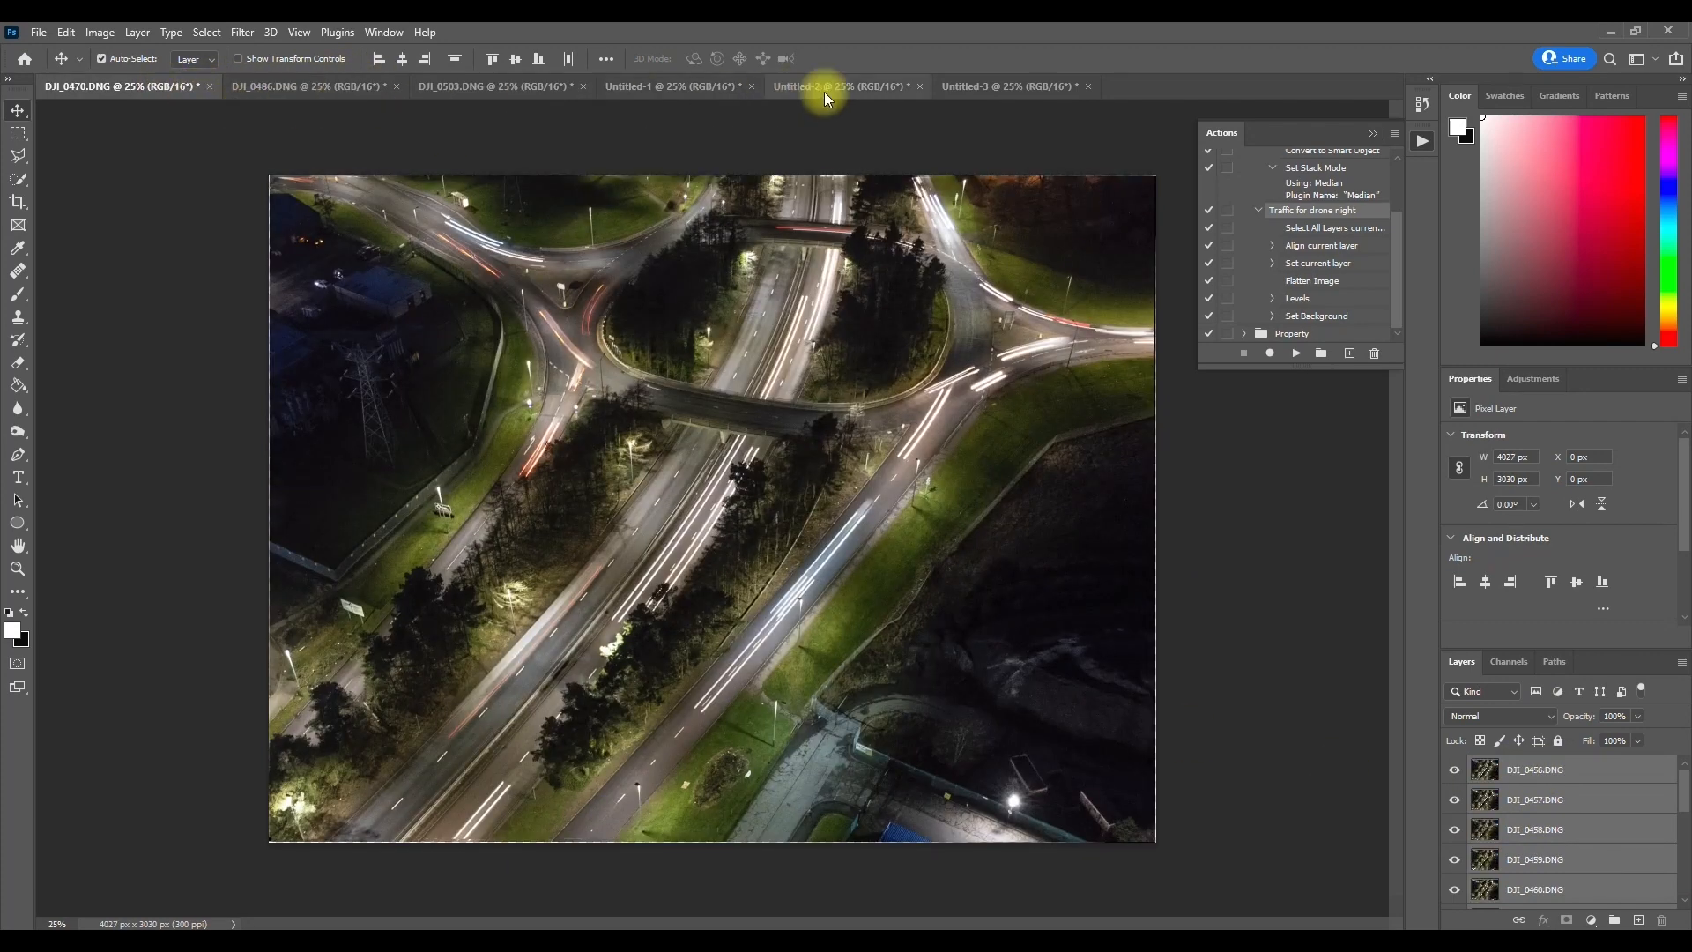
left_click(979, 87)
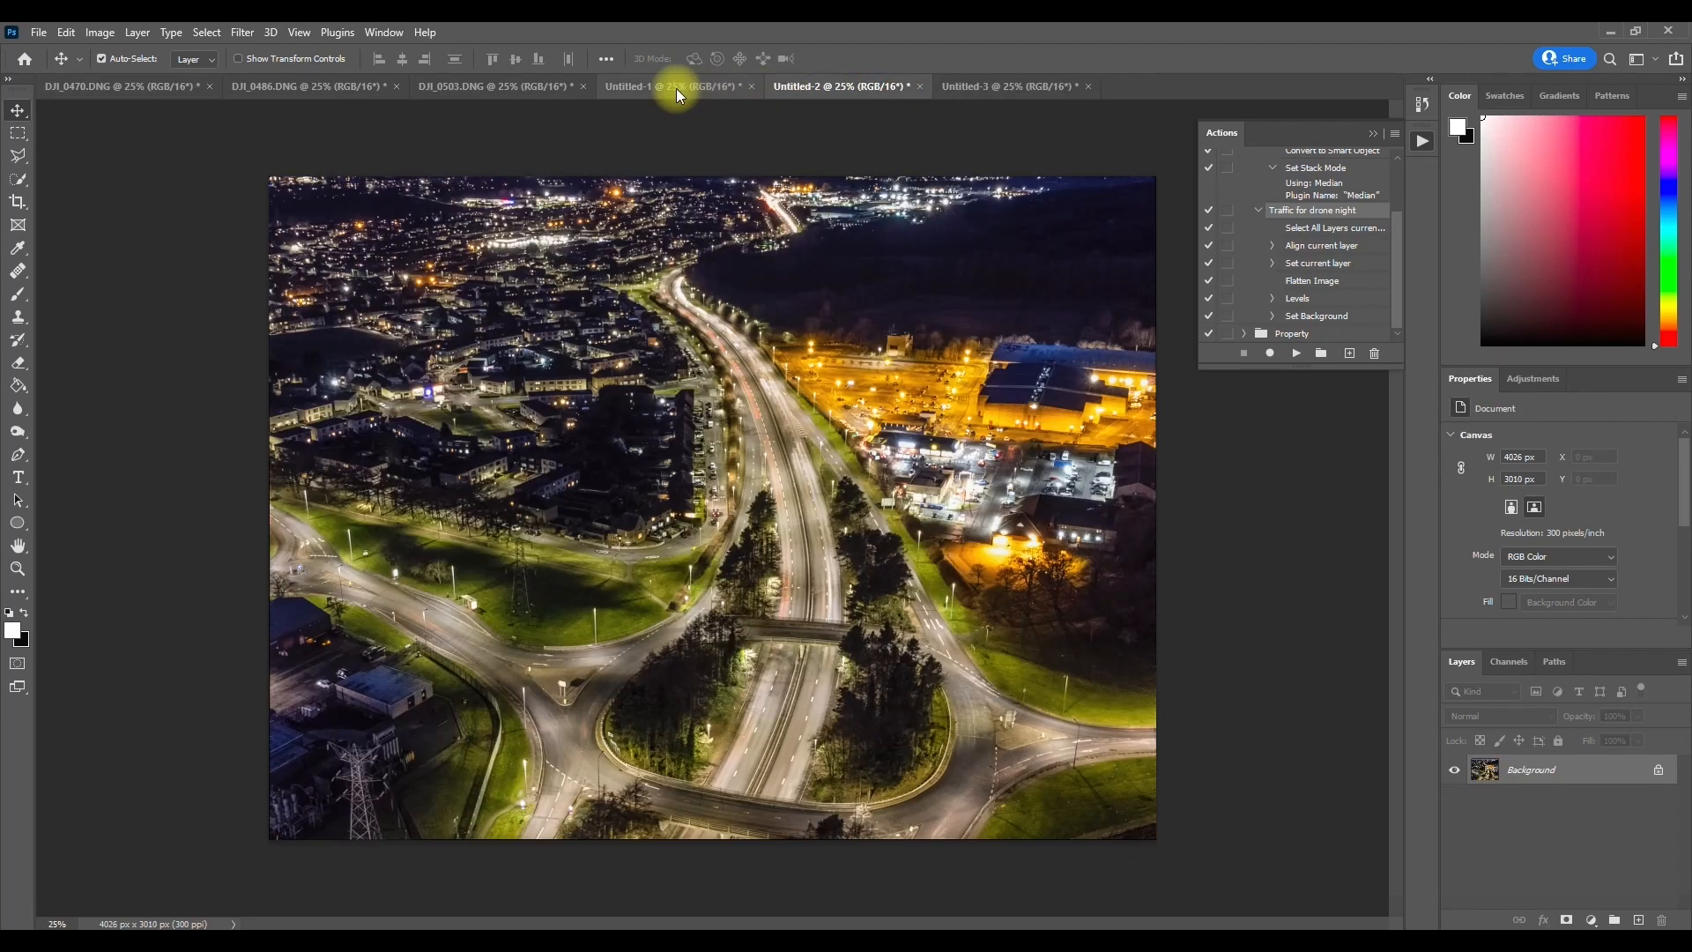
left_click(675, 86)
left_click(460, 86)
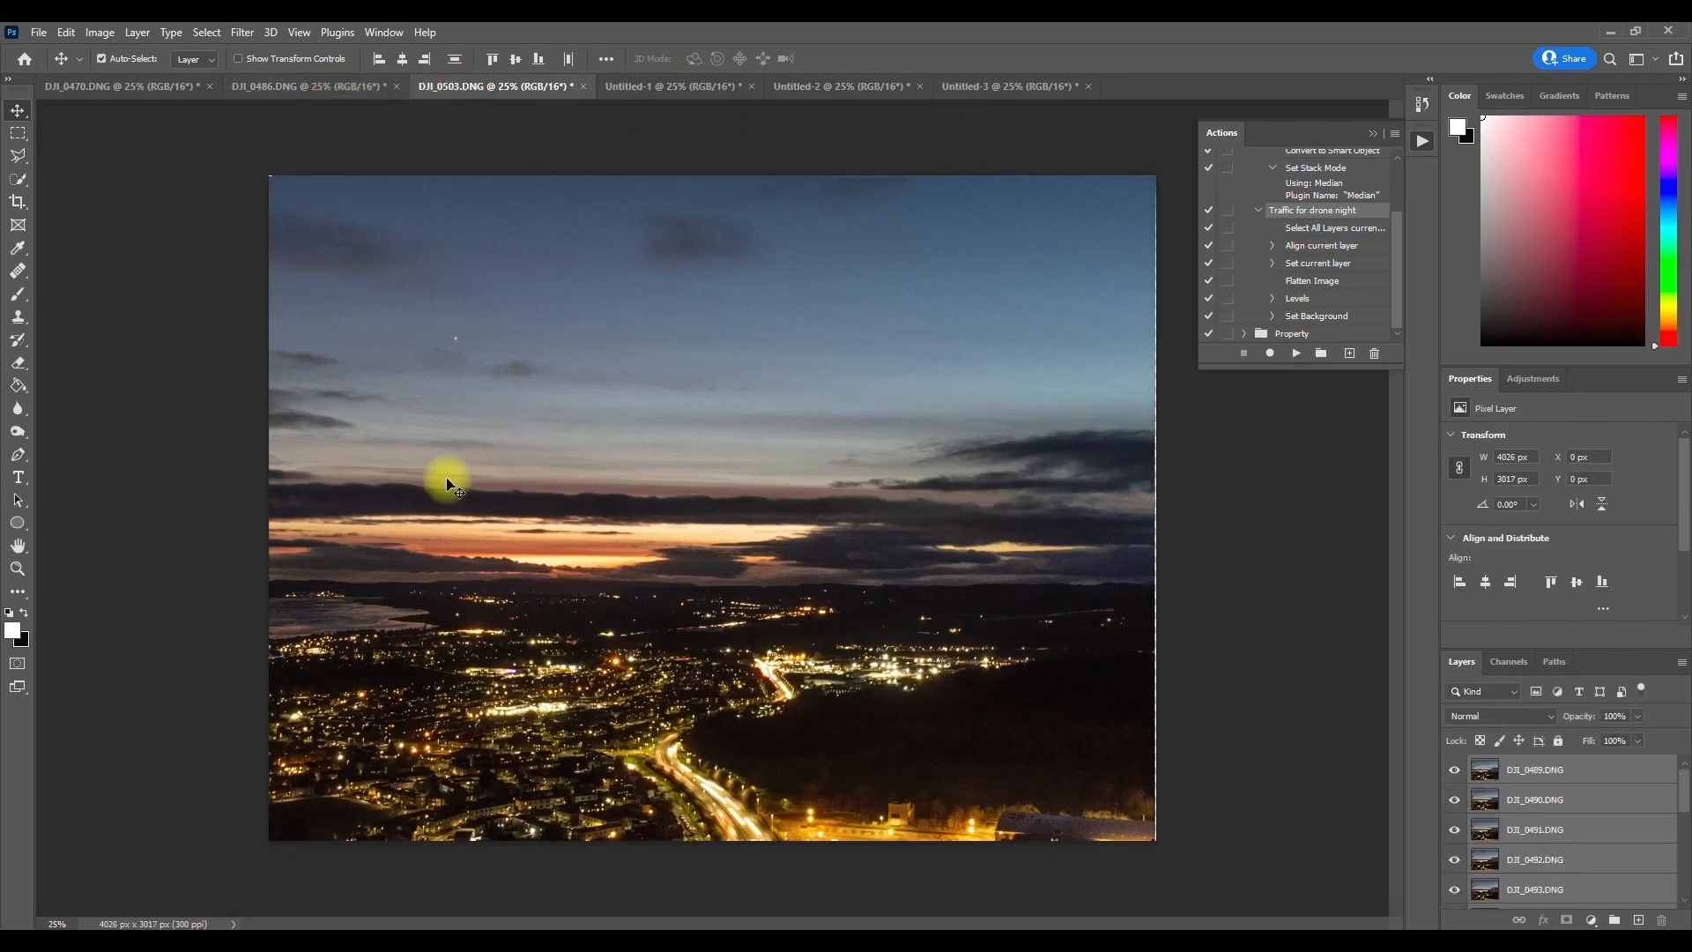
left_click(291, 87)
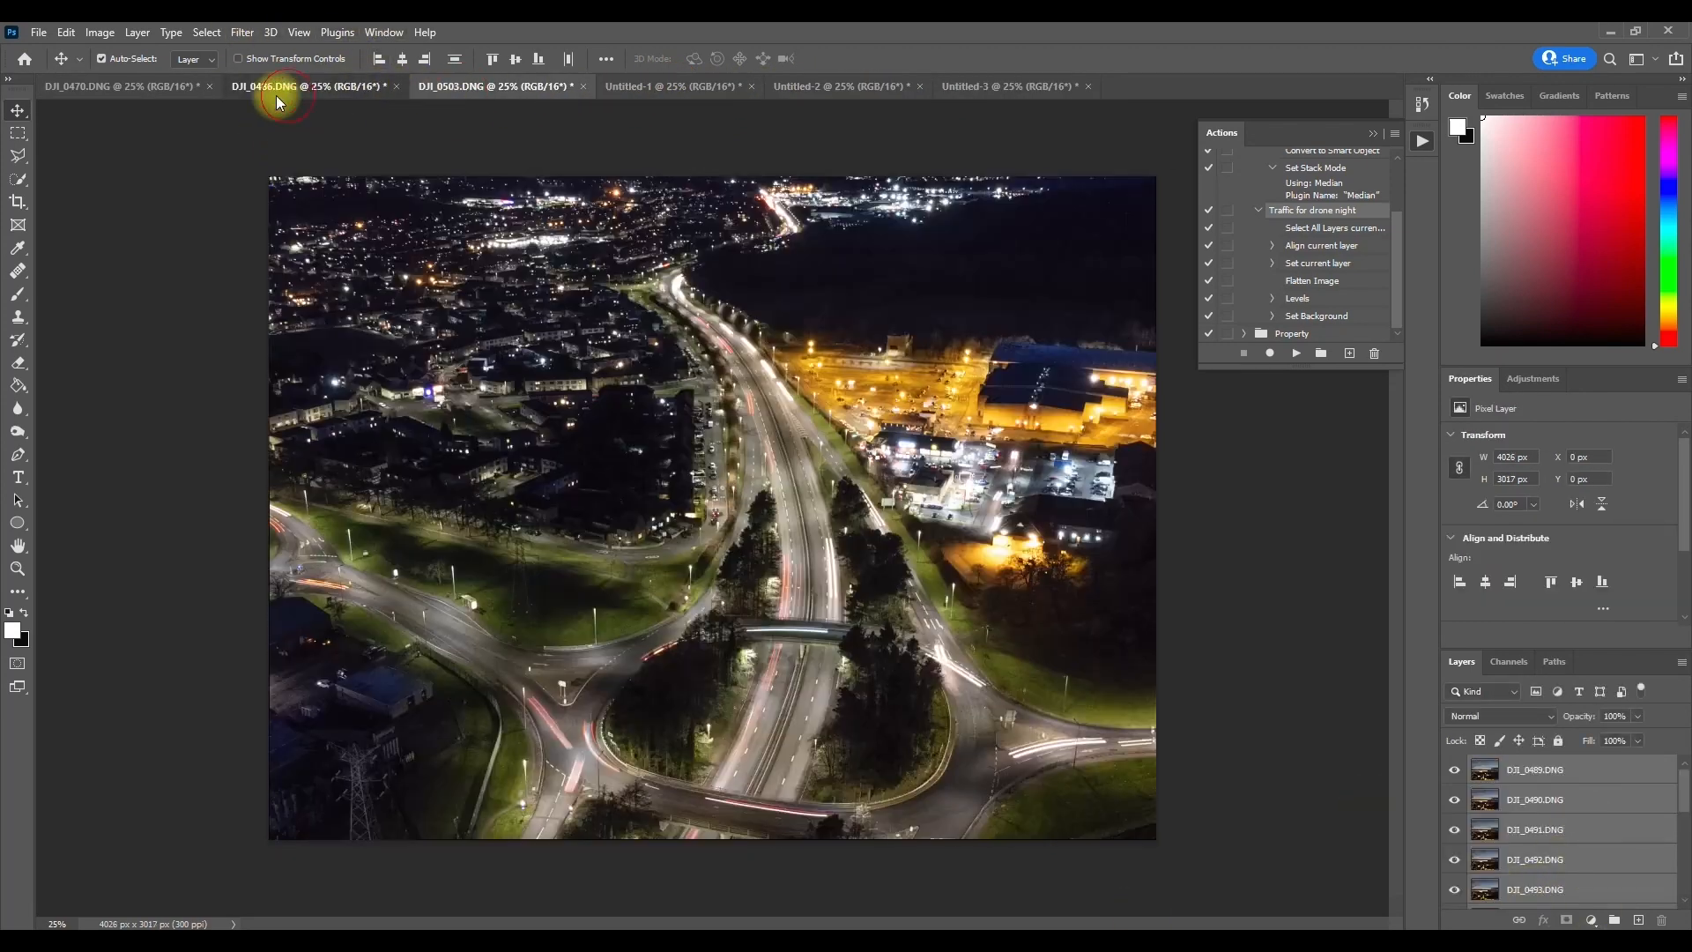
Step: Set the blend mode of all aligned layers in DJI_0470.DNG to Lighten and flatten the image
left_click(145, 86)
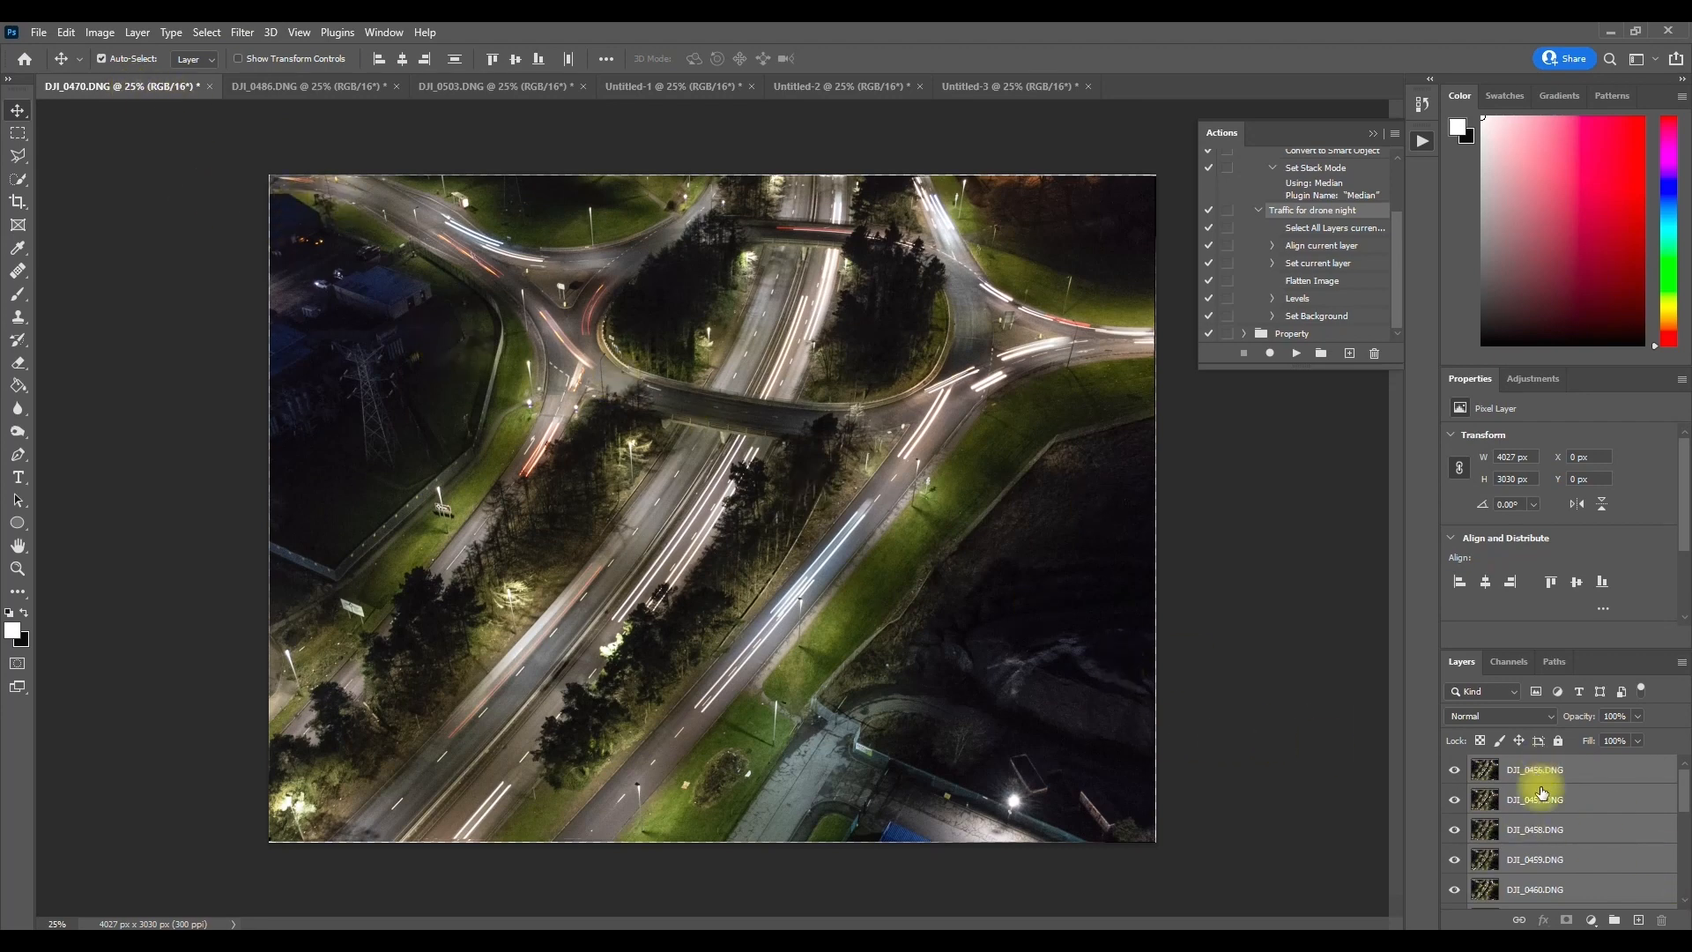
scroll(1546, 825, "down", 2)
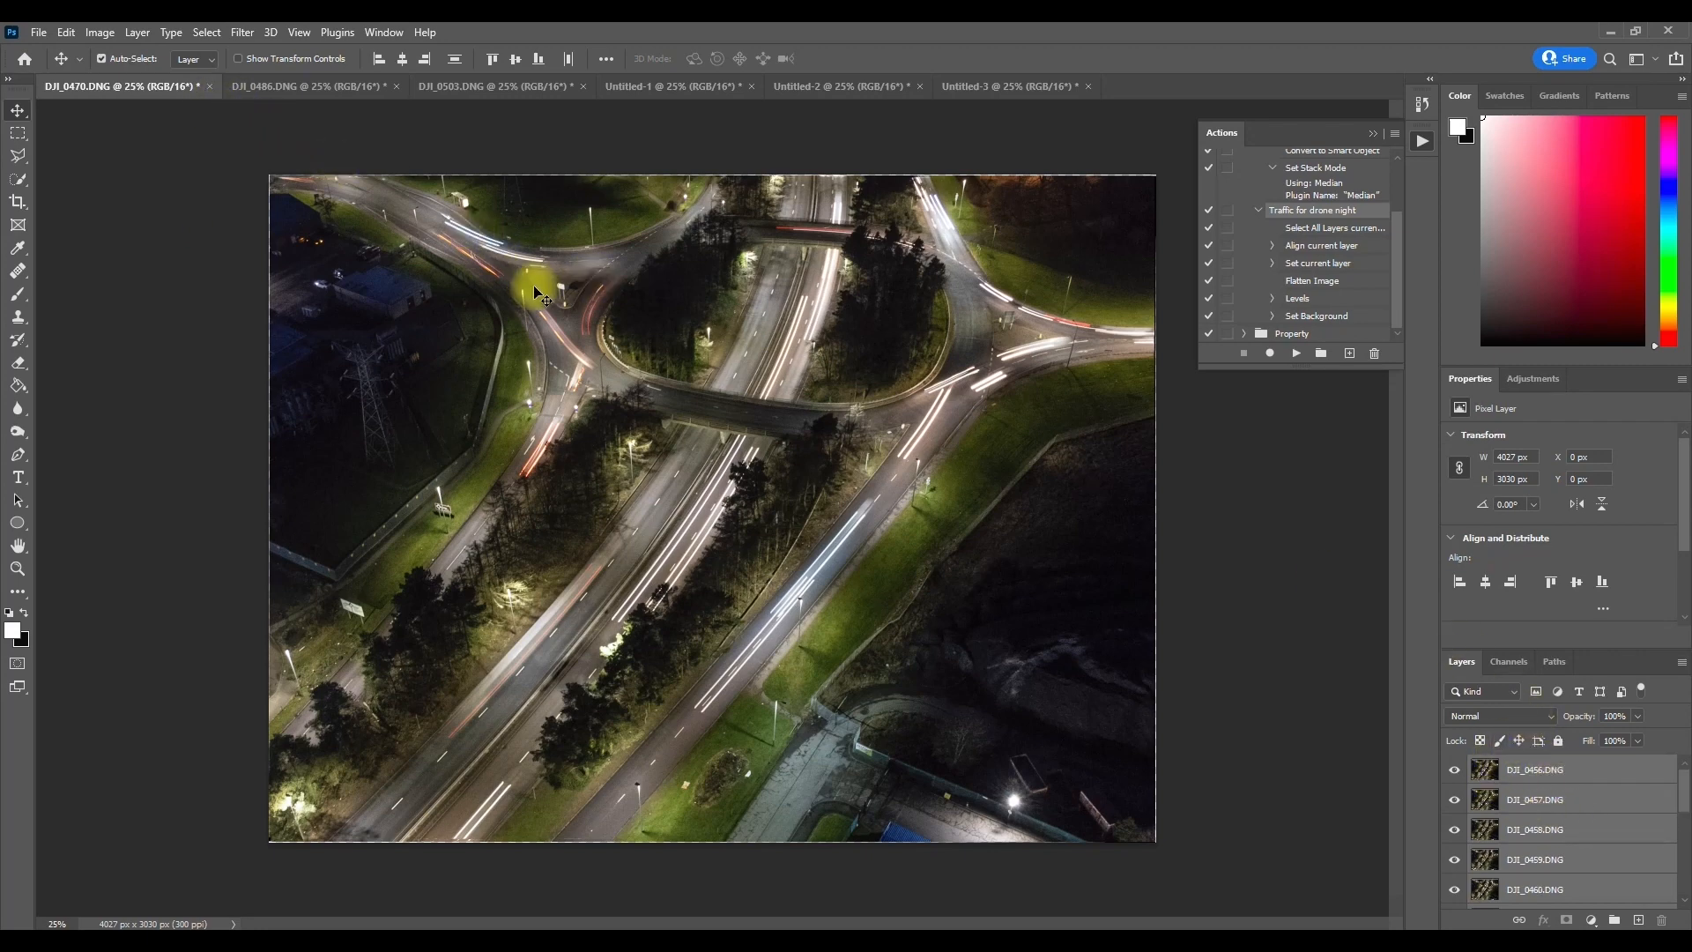
left_click(1551, 717)
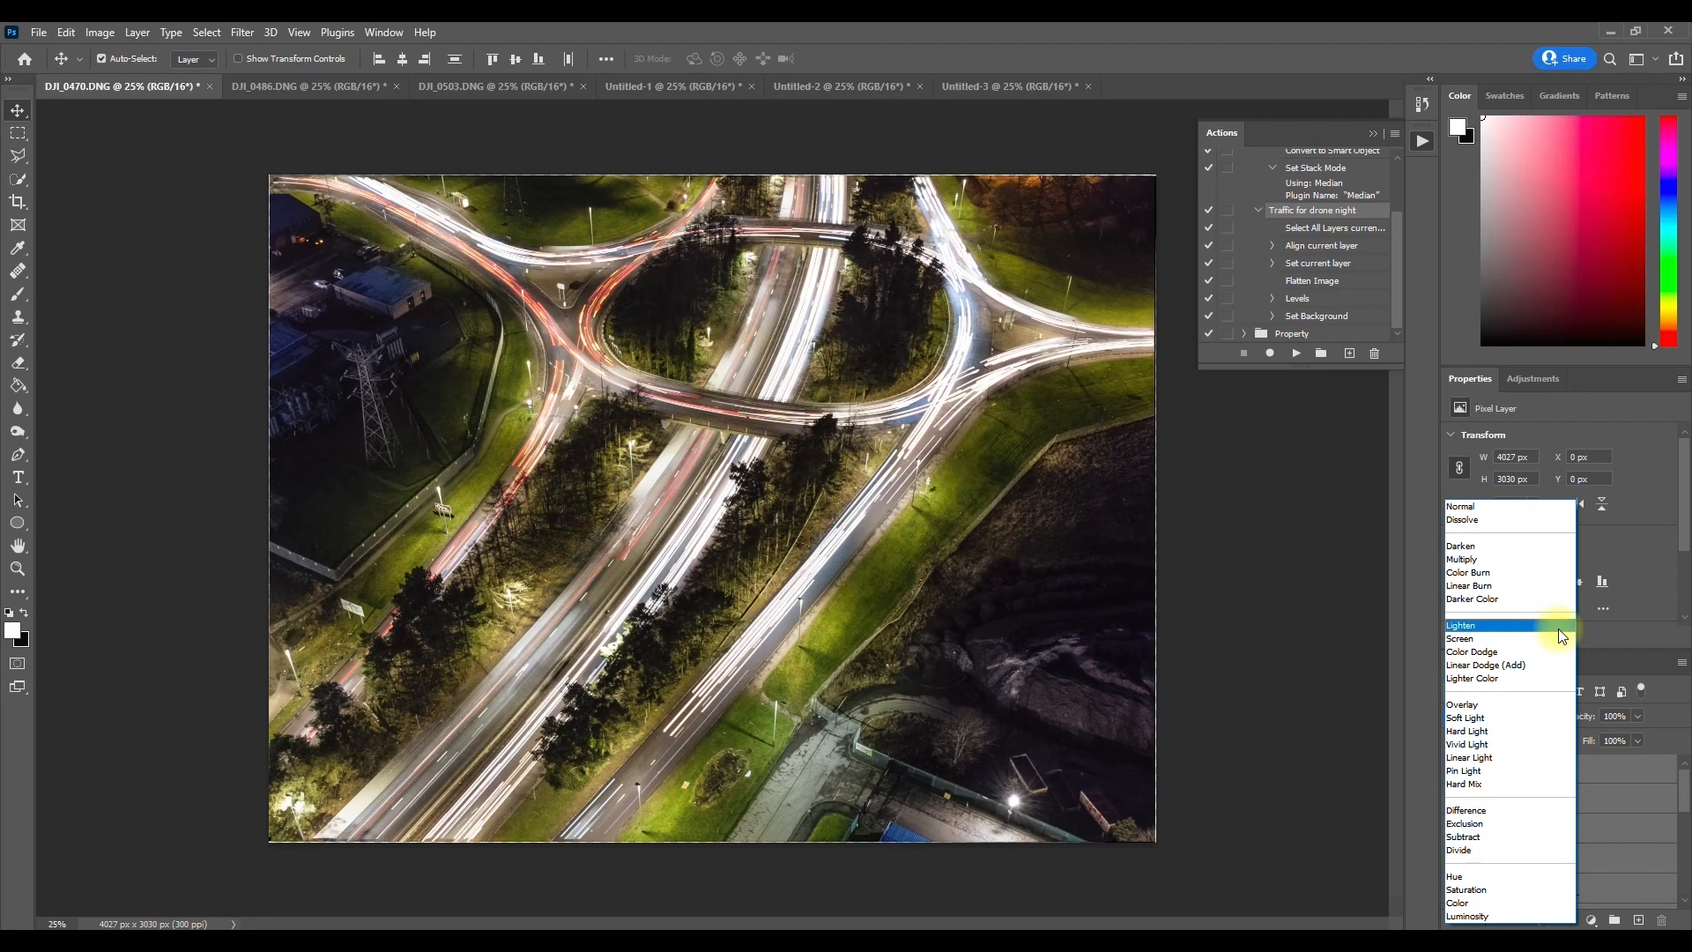
left_click(1519, 627)
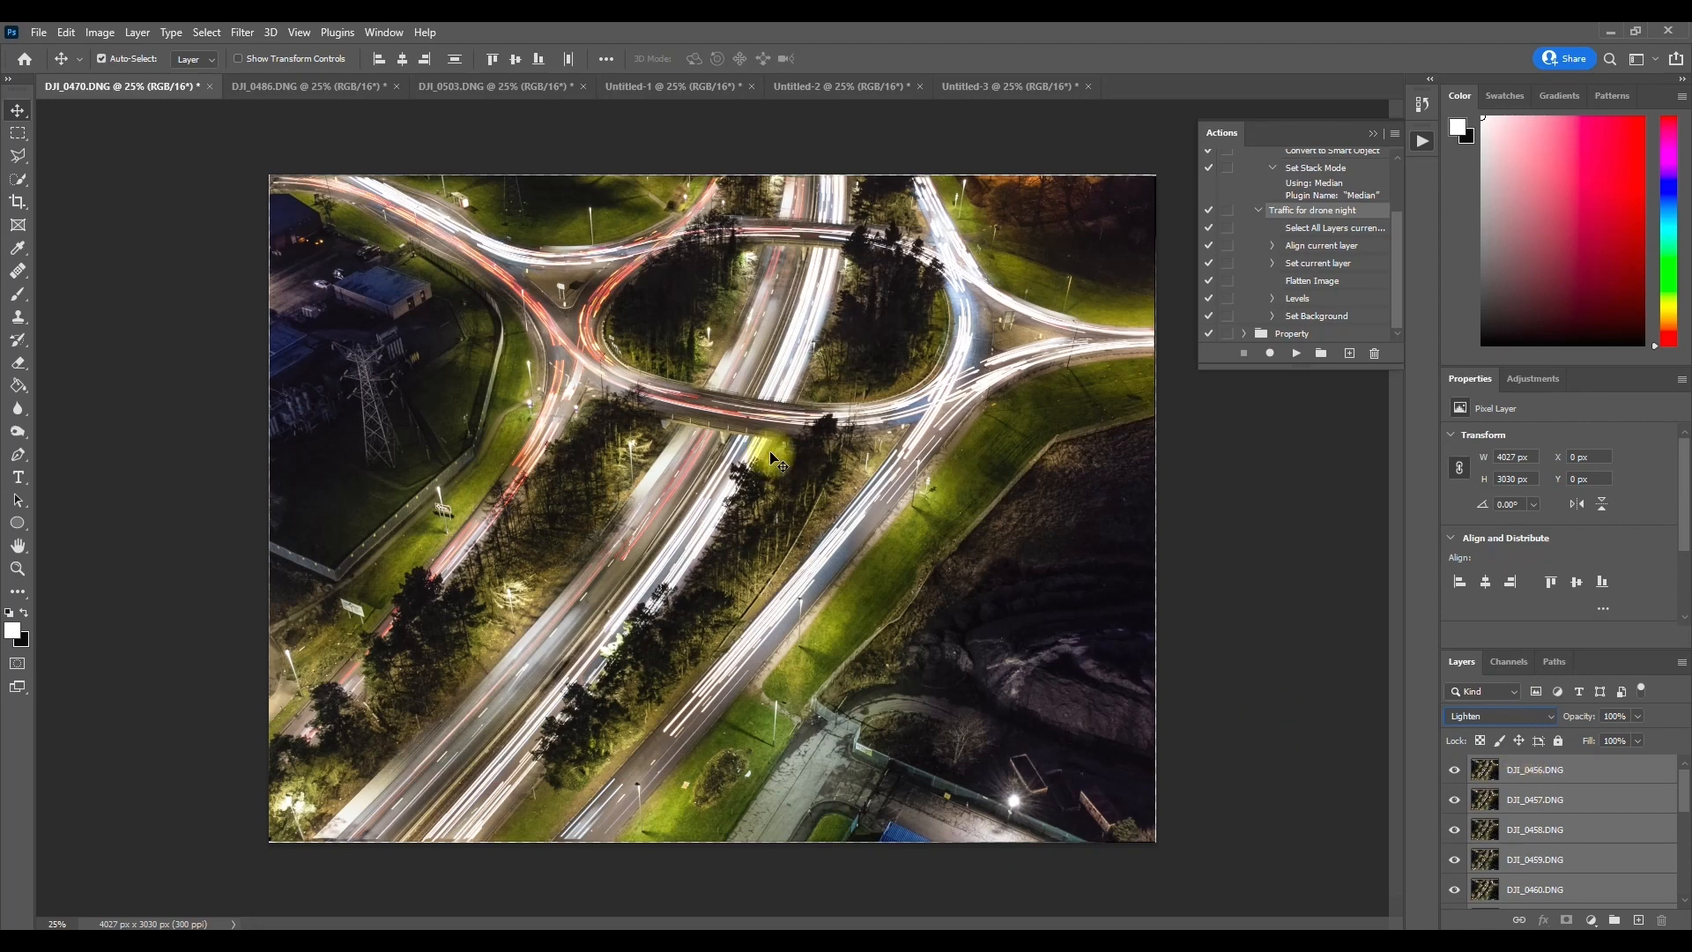
right_click(1520, 772)
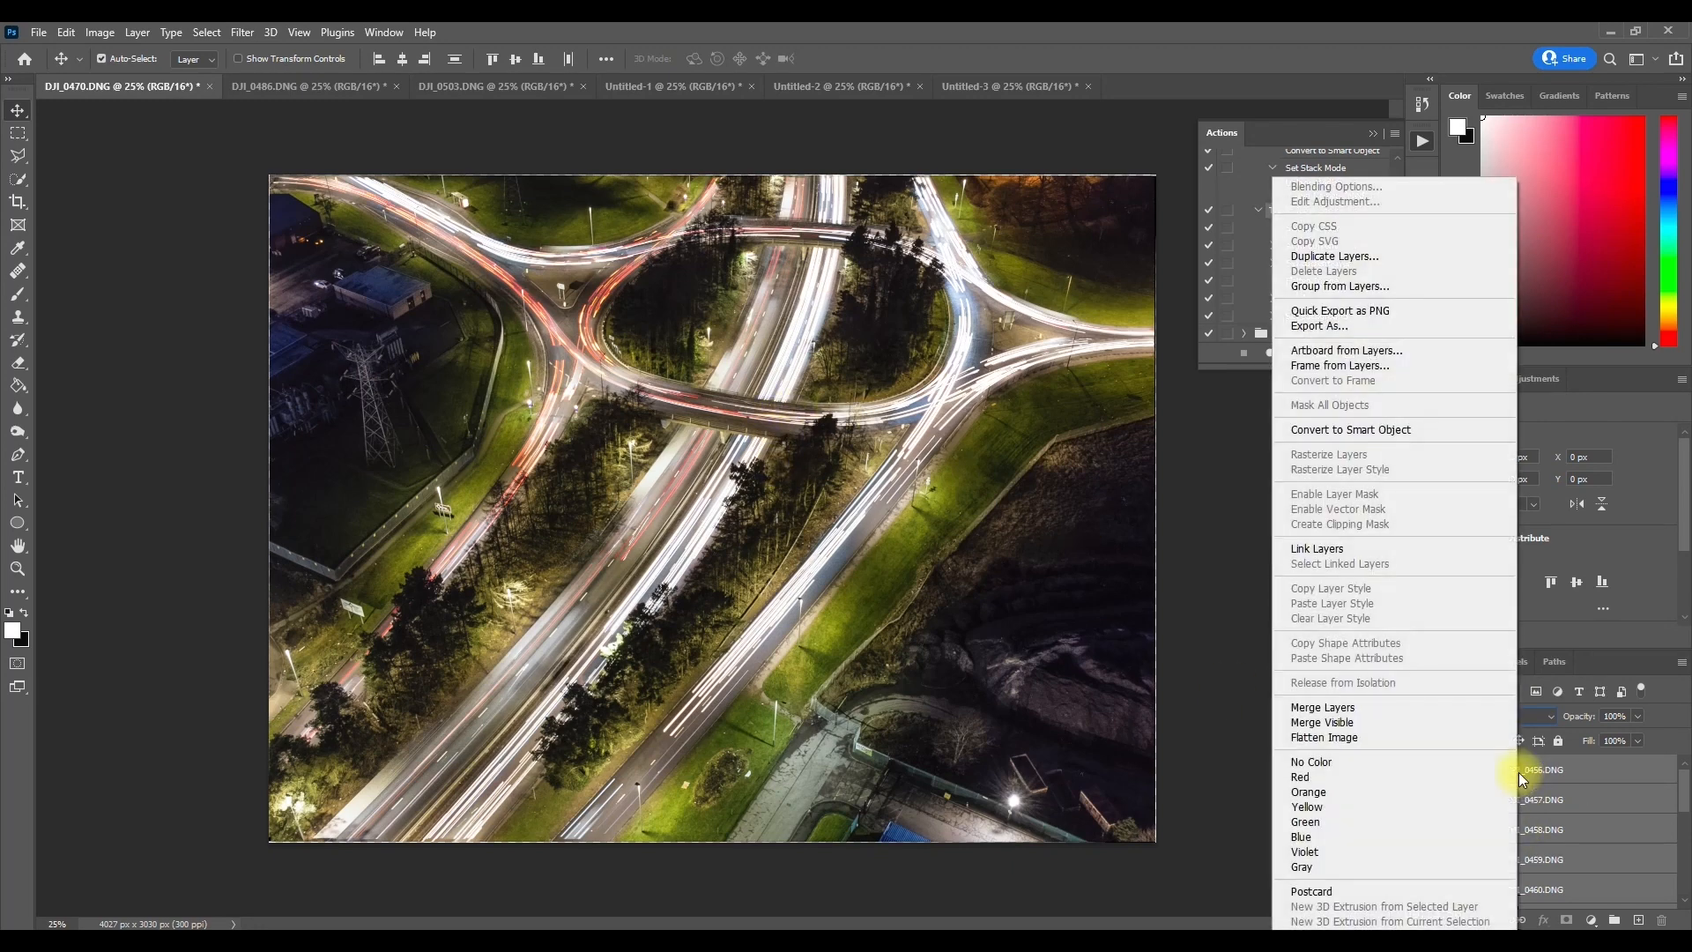
left_click(1430, 735)
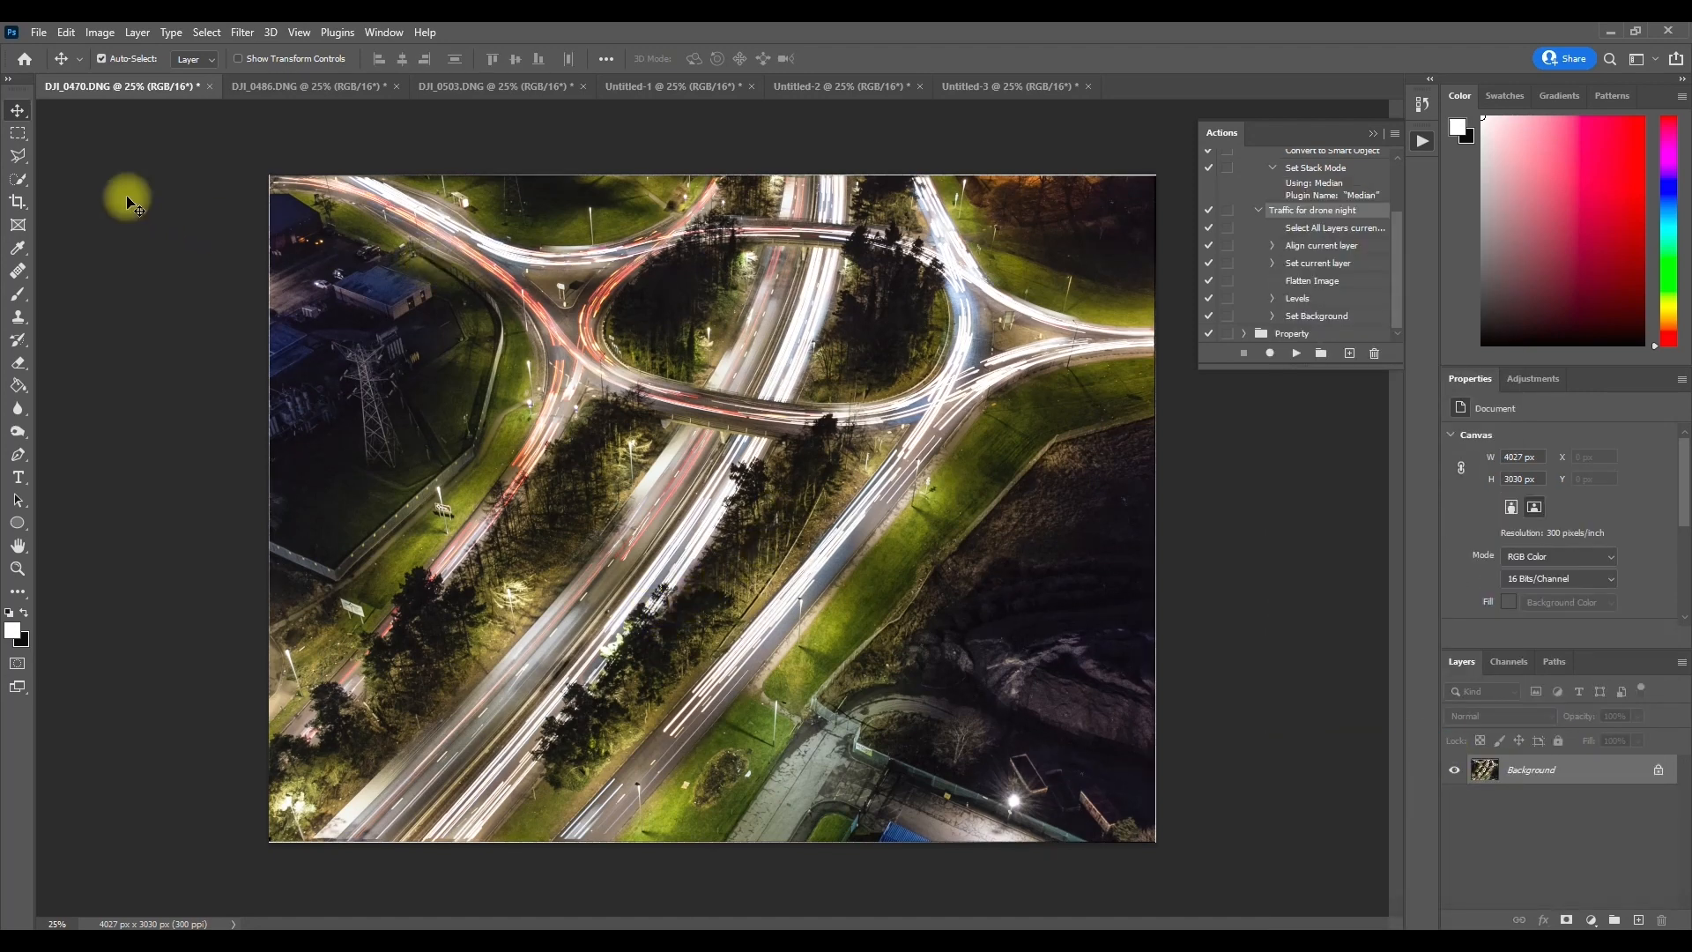
Step: Apply a Levels adjustment to the flattened DJI_0470.DNG image with the midtone input at 0.91
left_click(104, 37)
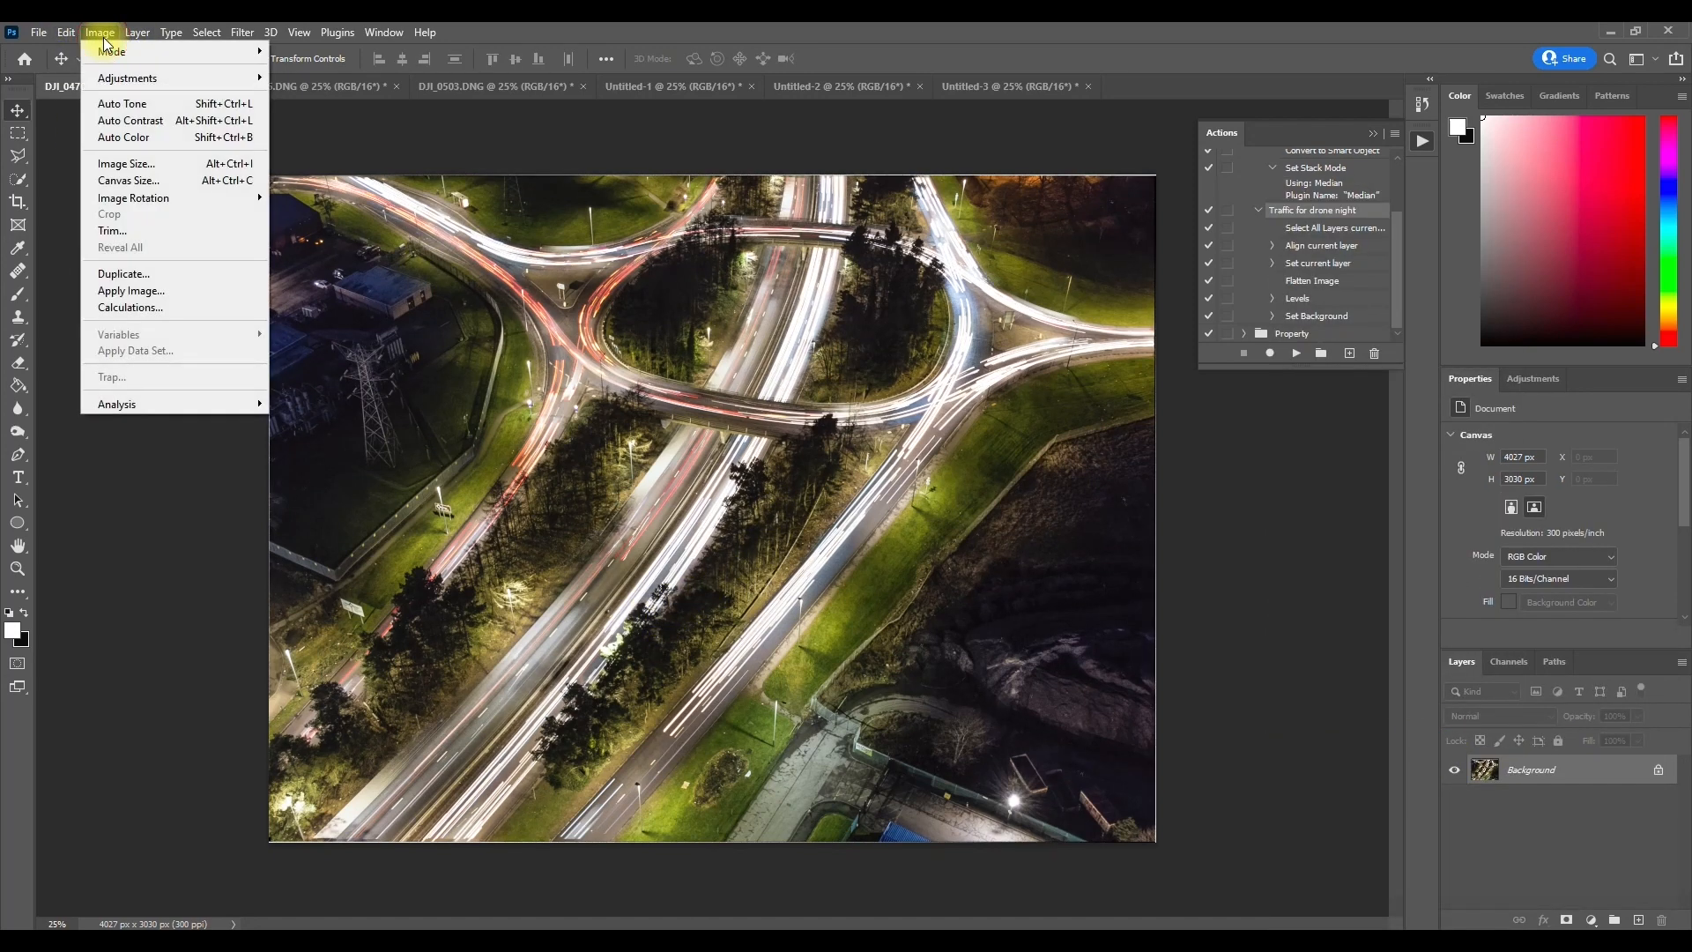
mouse_move(139, 83)
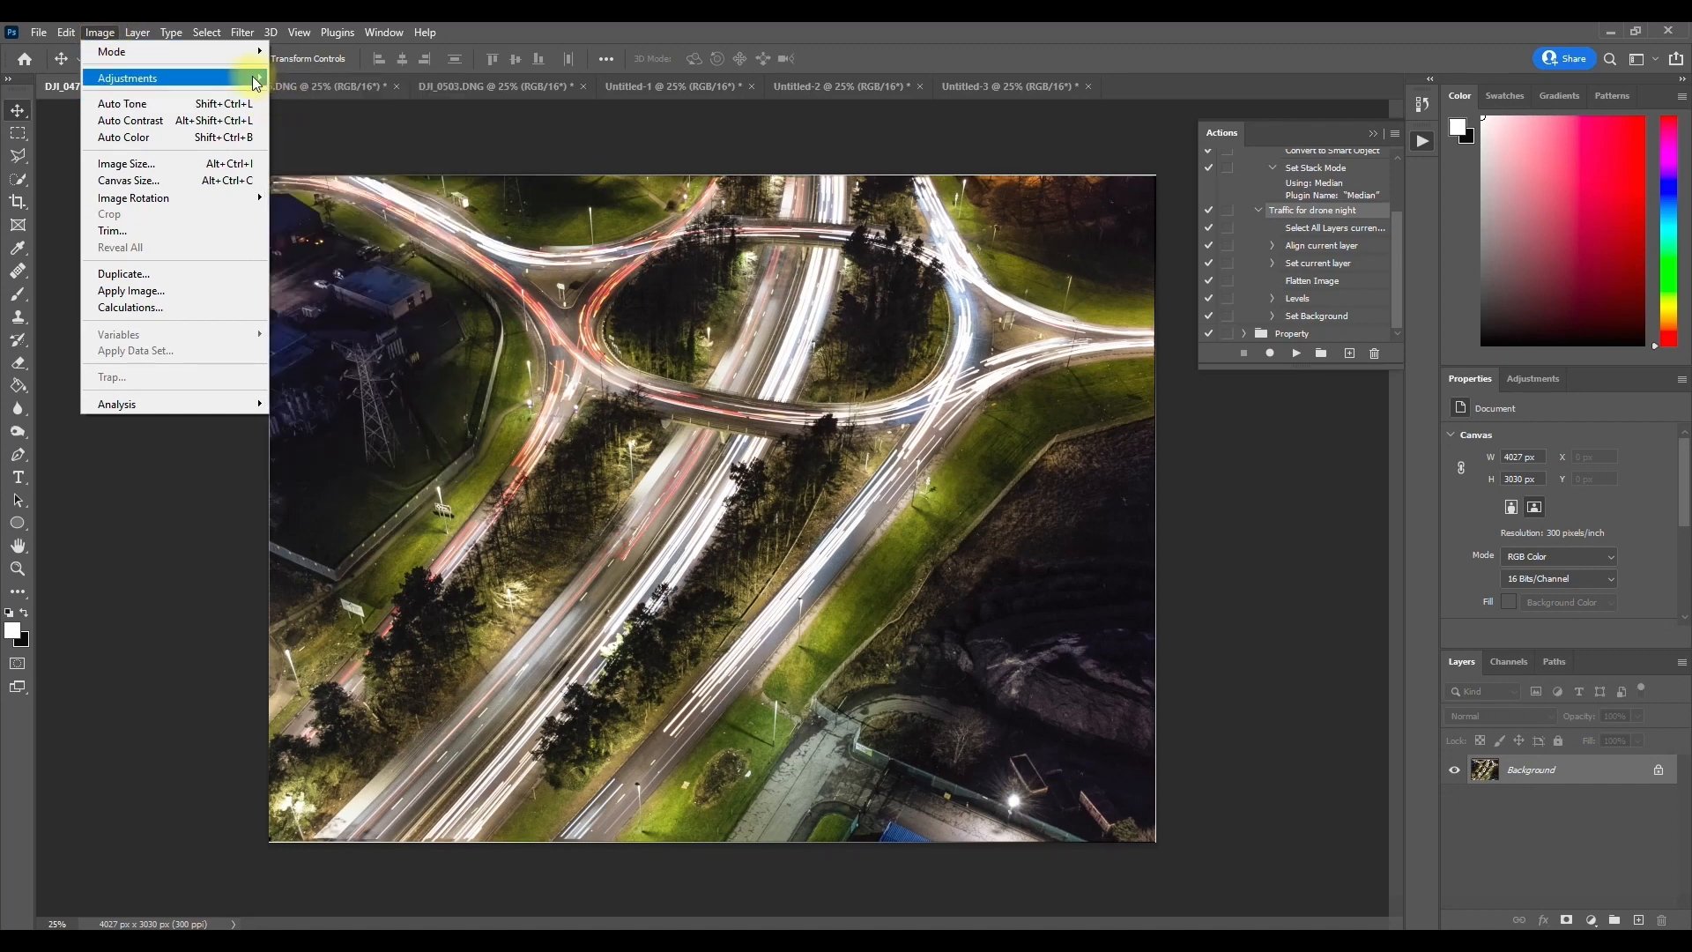
left_click(300, 94)
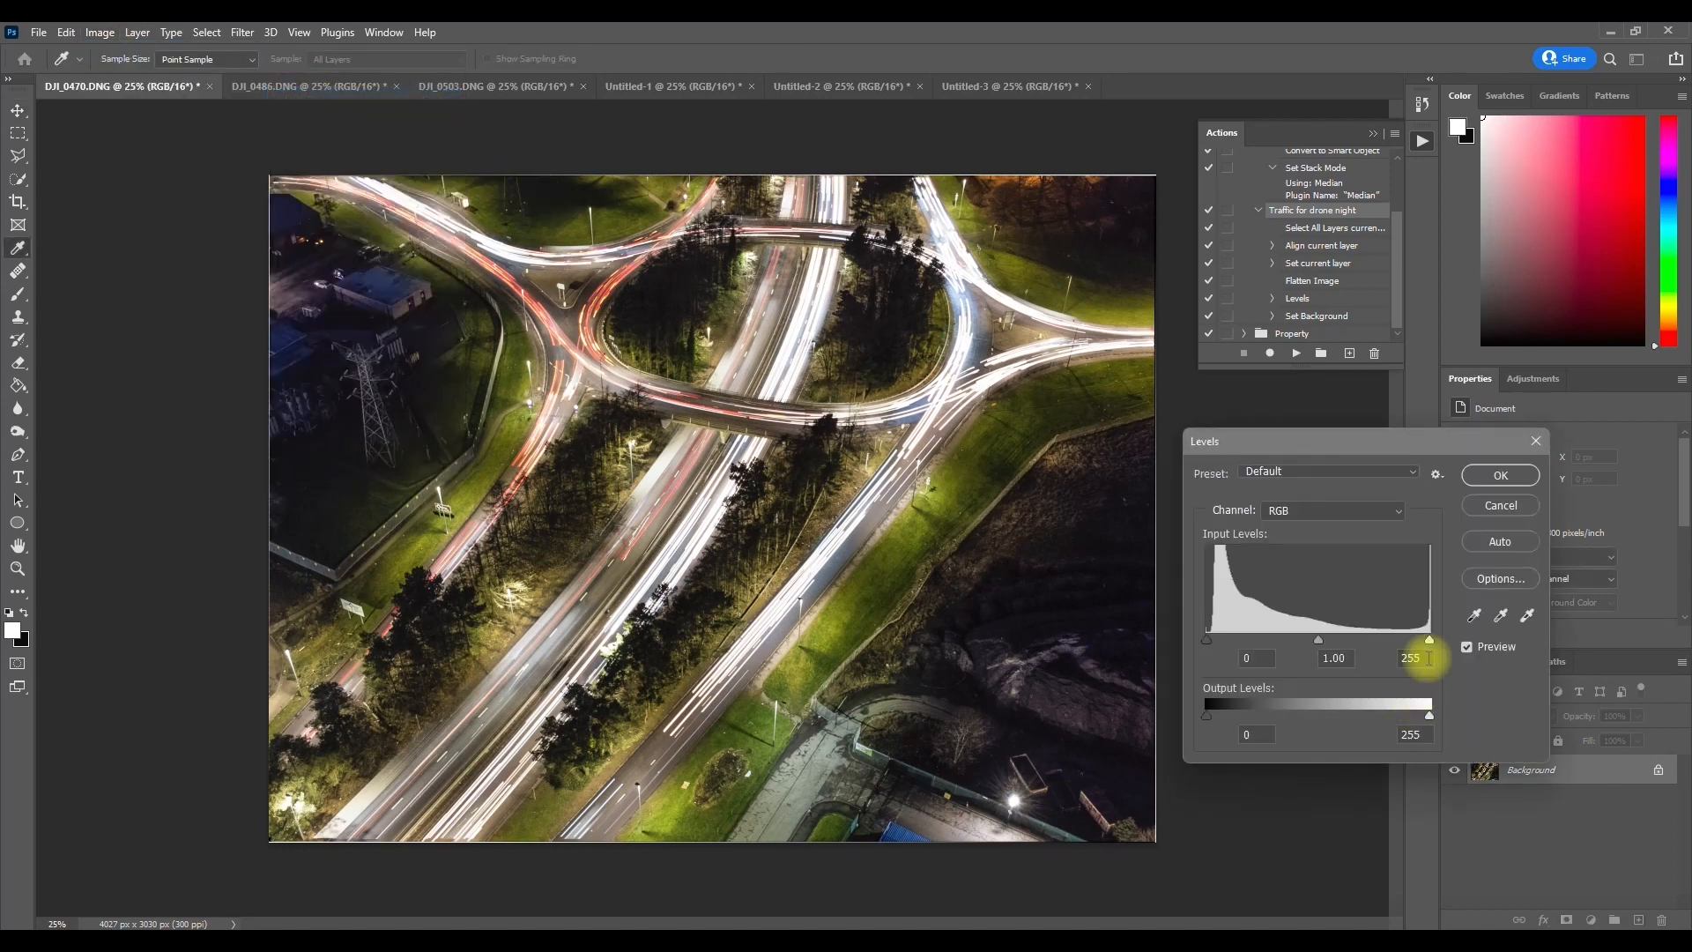
mouse_move(1318, 638)
left_mouse_down()
mouse_move(1302, 638)
mouse_move(1330, 648)
left_mouse_up()
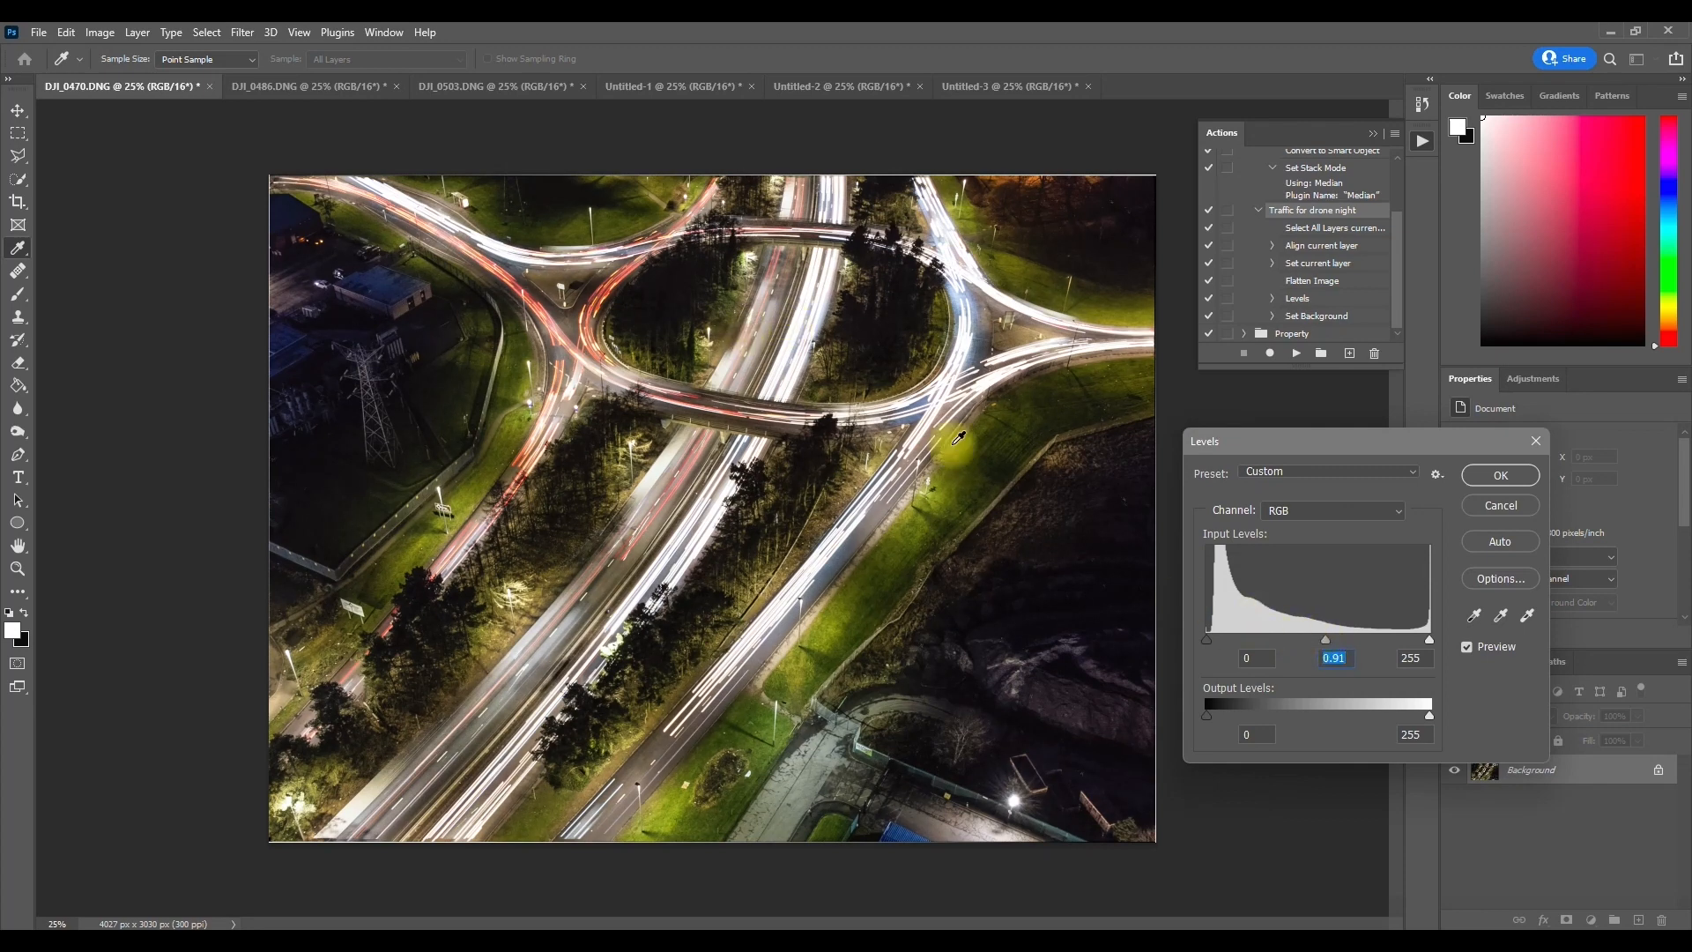
left_click(1501, 476)
key("v")
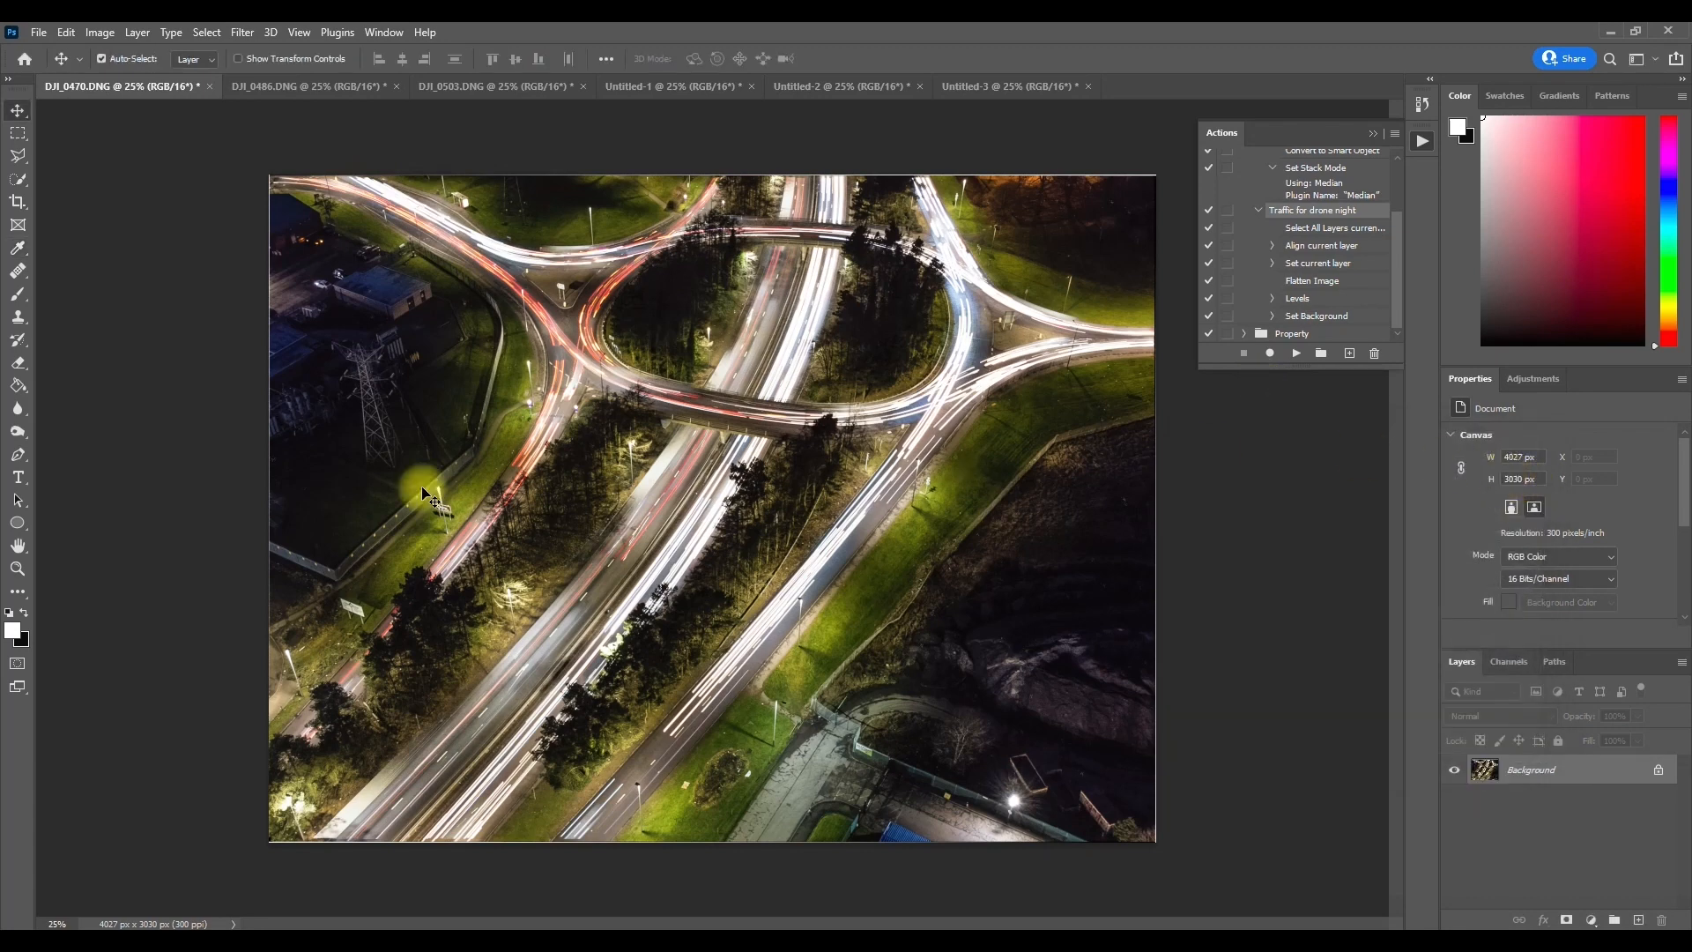
Step: Compare the light-trail version of the roundabout in DJI_0470.DNG with the traffic-free version in Untitled-1
left_click(1007, 83)
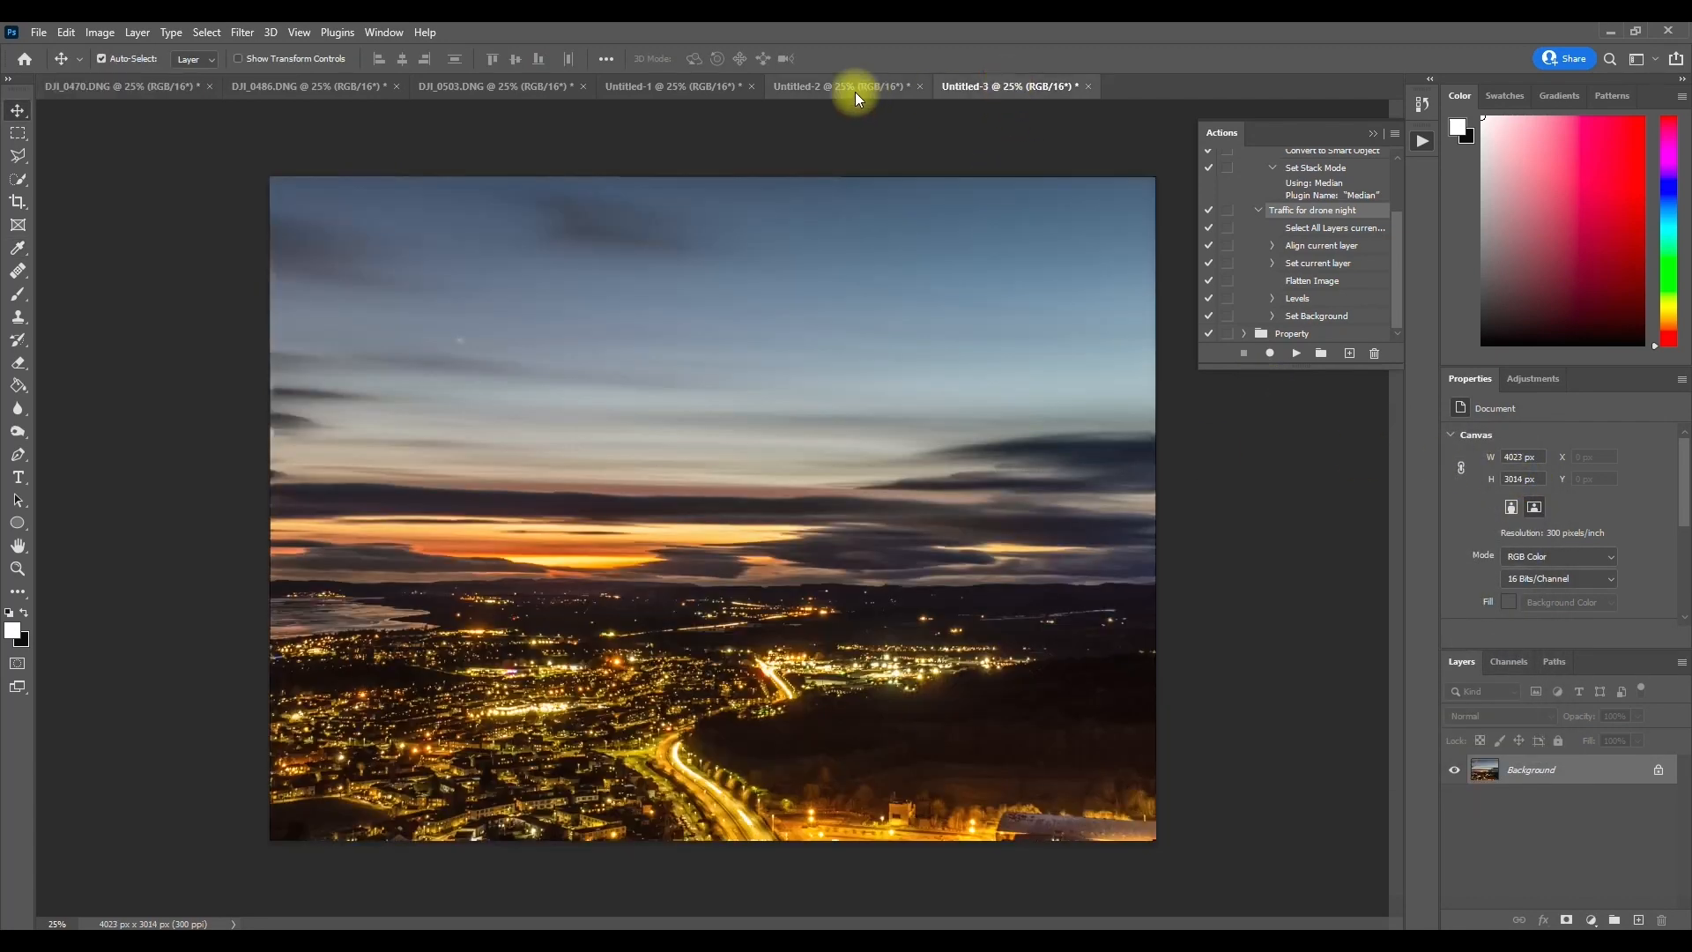
left_click(681, 90)
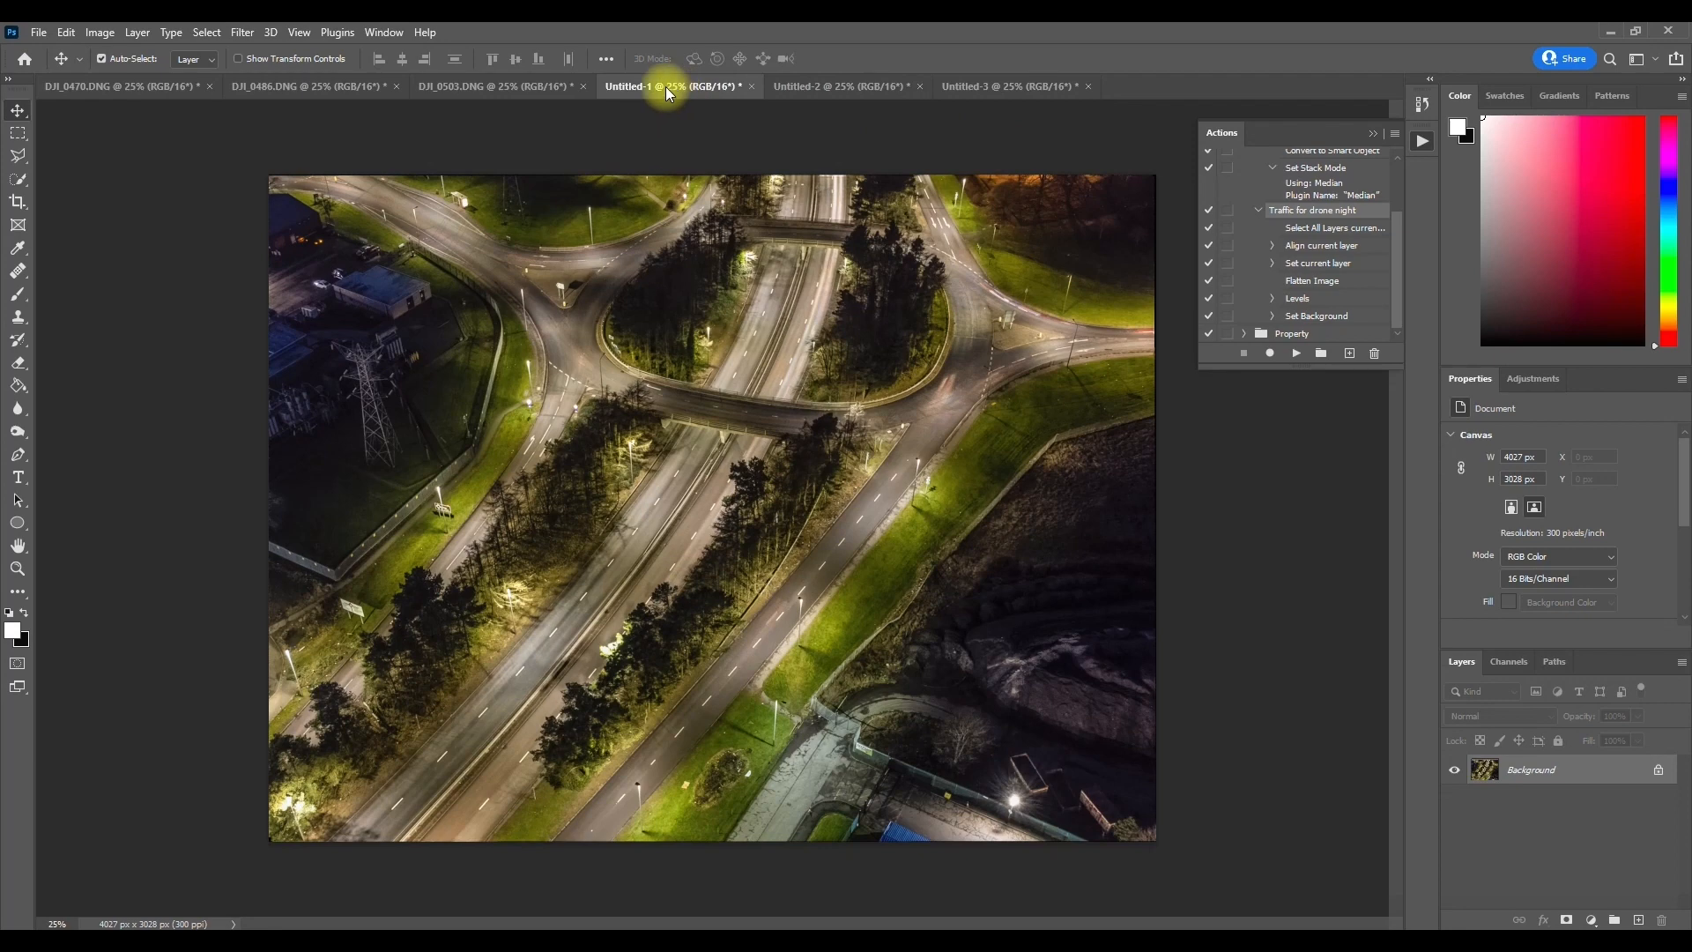
left_click(162, 89)
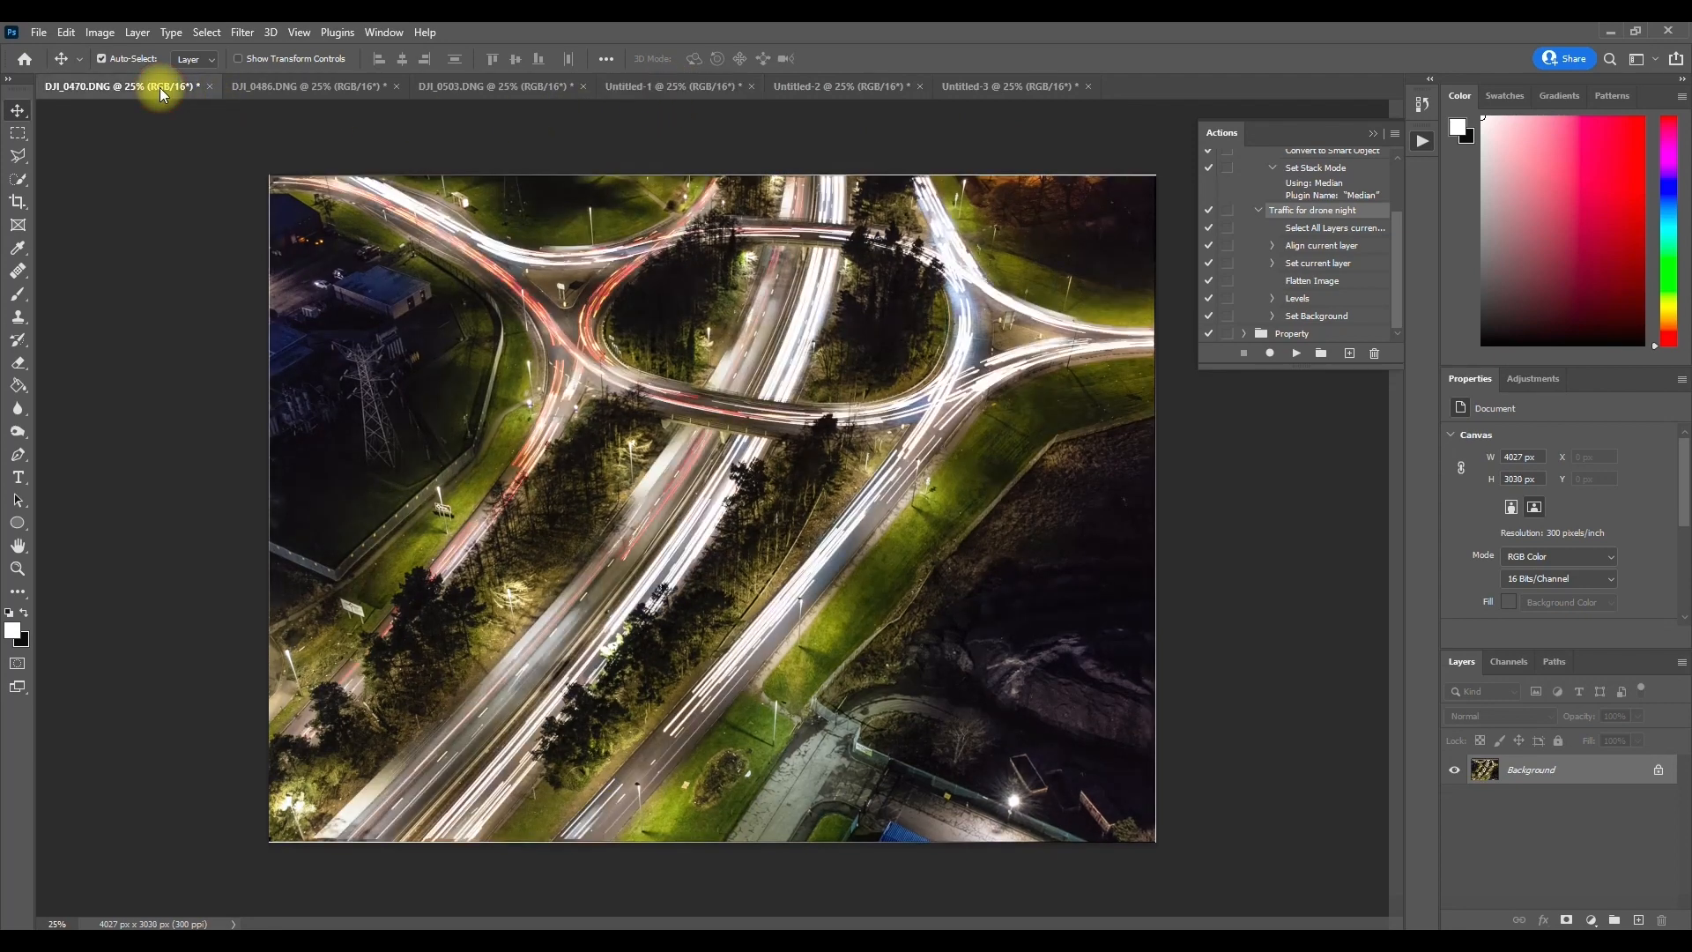
left_click(659, 88)
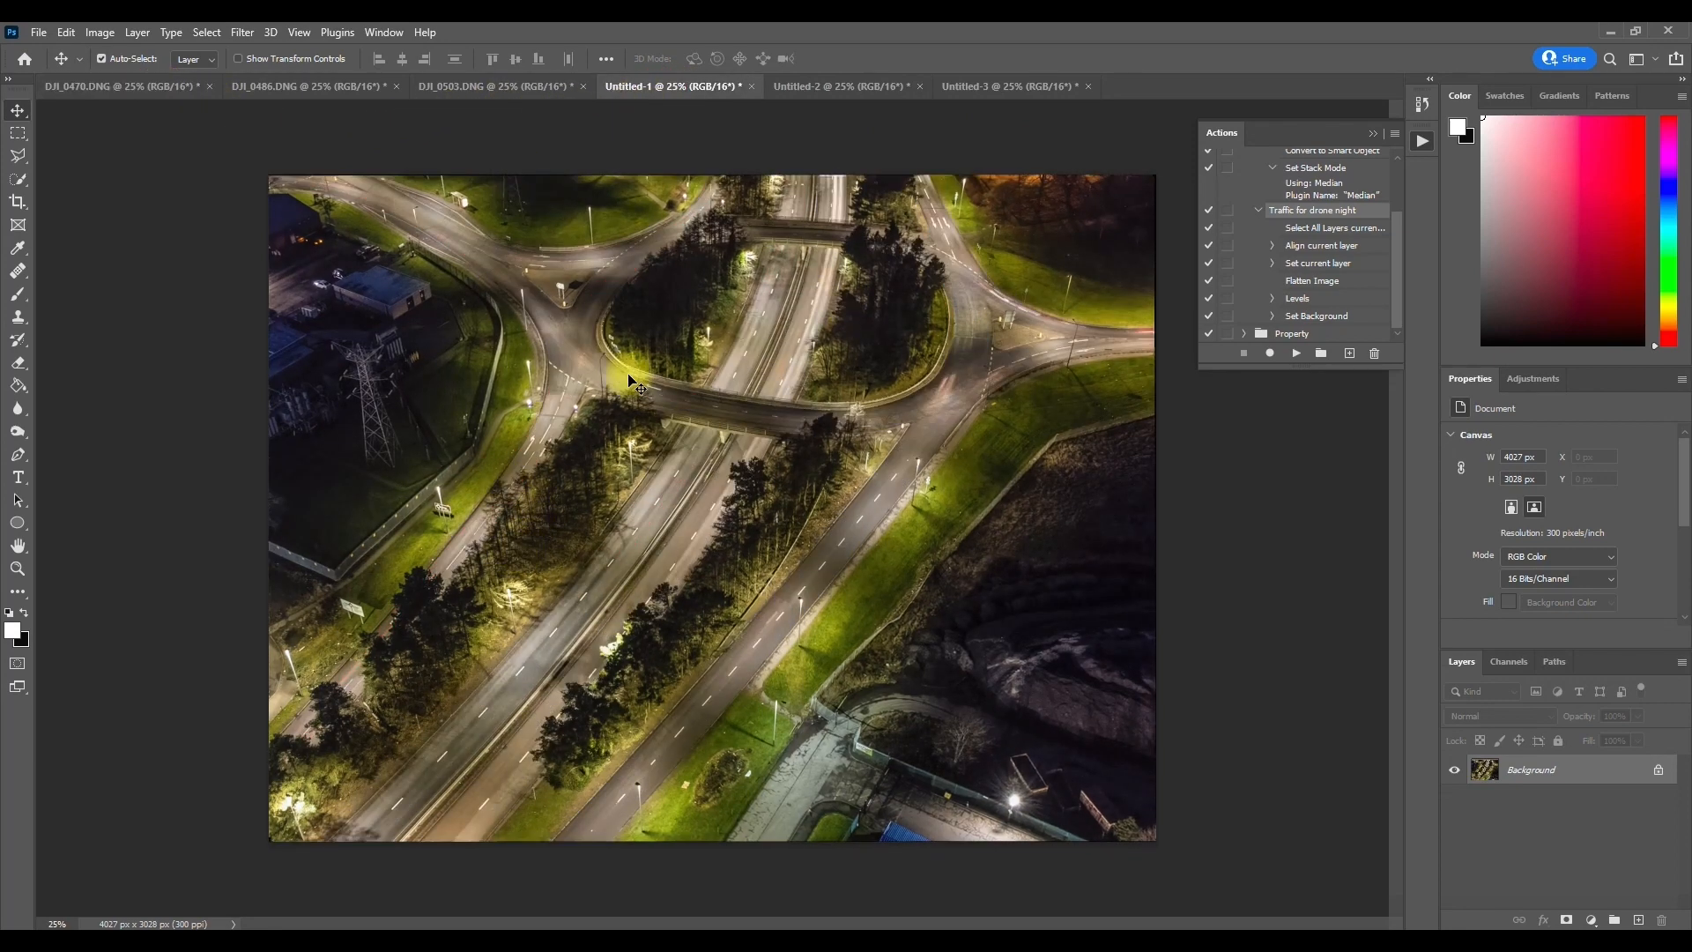
left_click(123, 110)
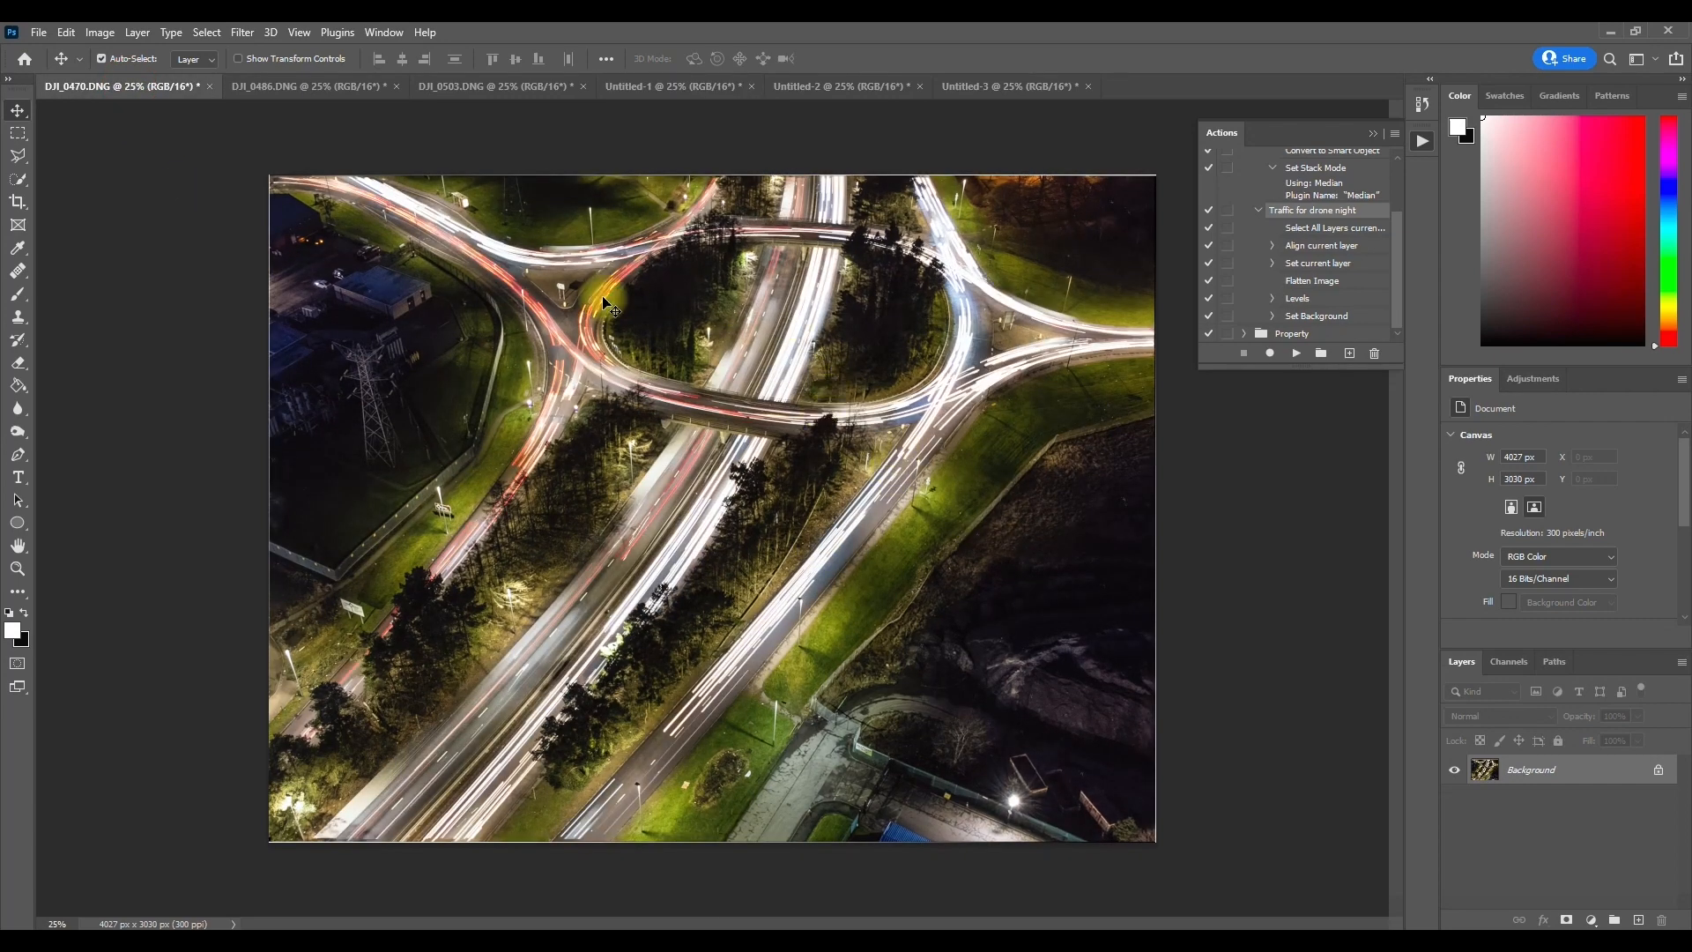
Step: Set the blend mode of all aligned layers in DJI_0486.DNG to Lighten and flatten the image
left_click(687, 89)
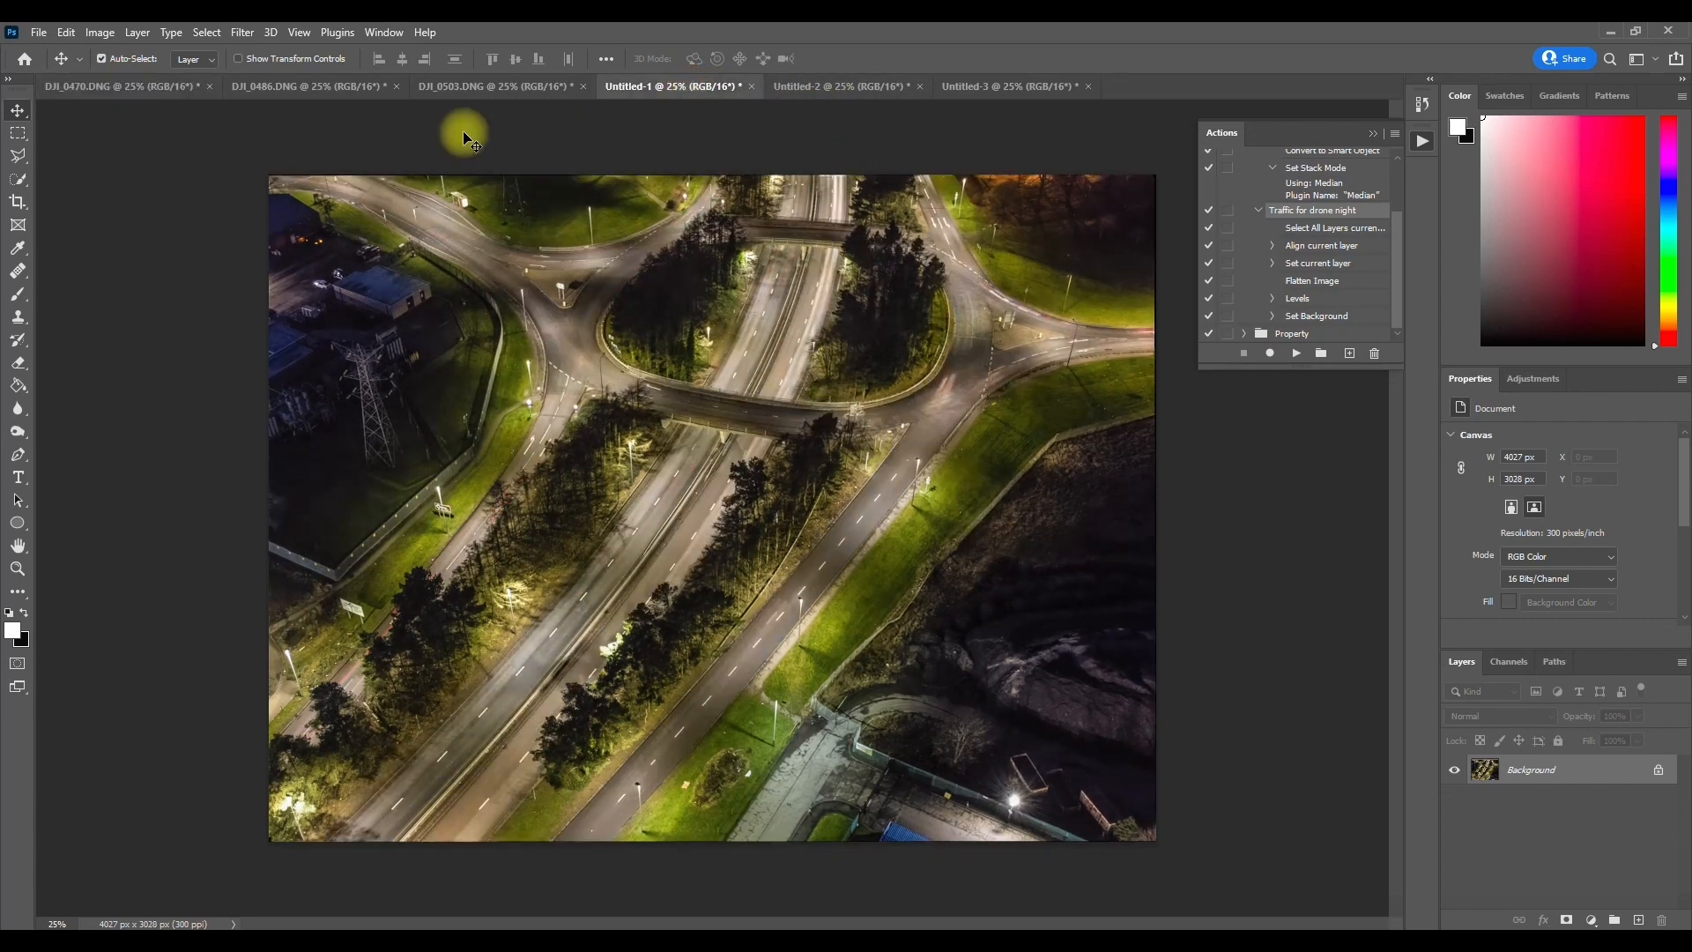
left_click(305, 90)
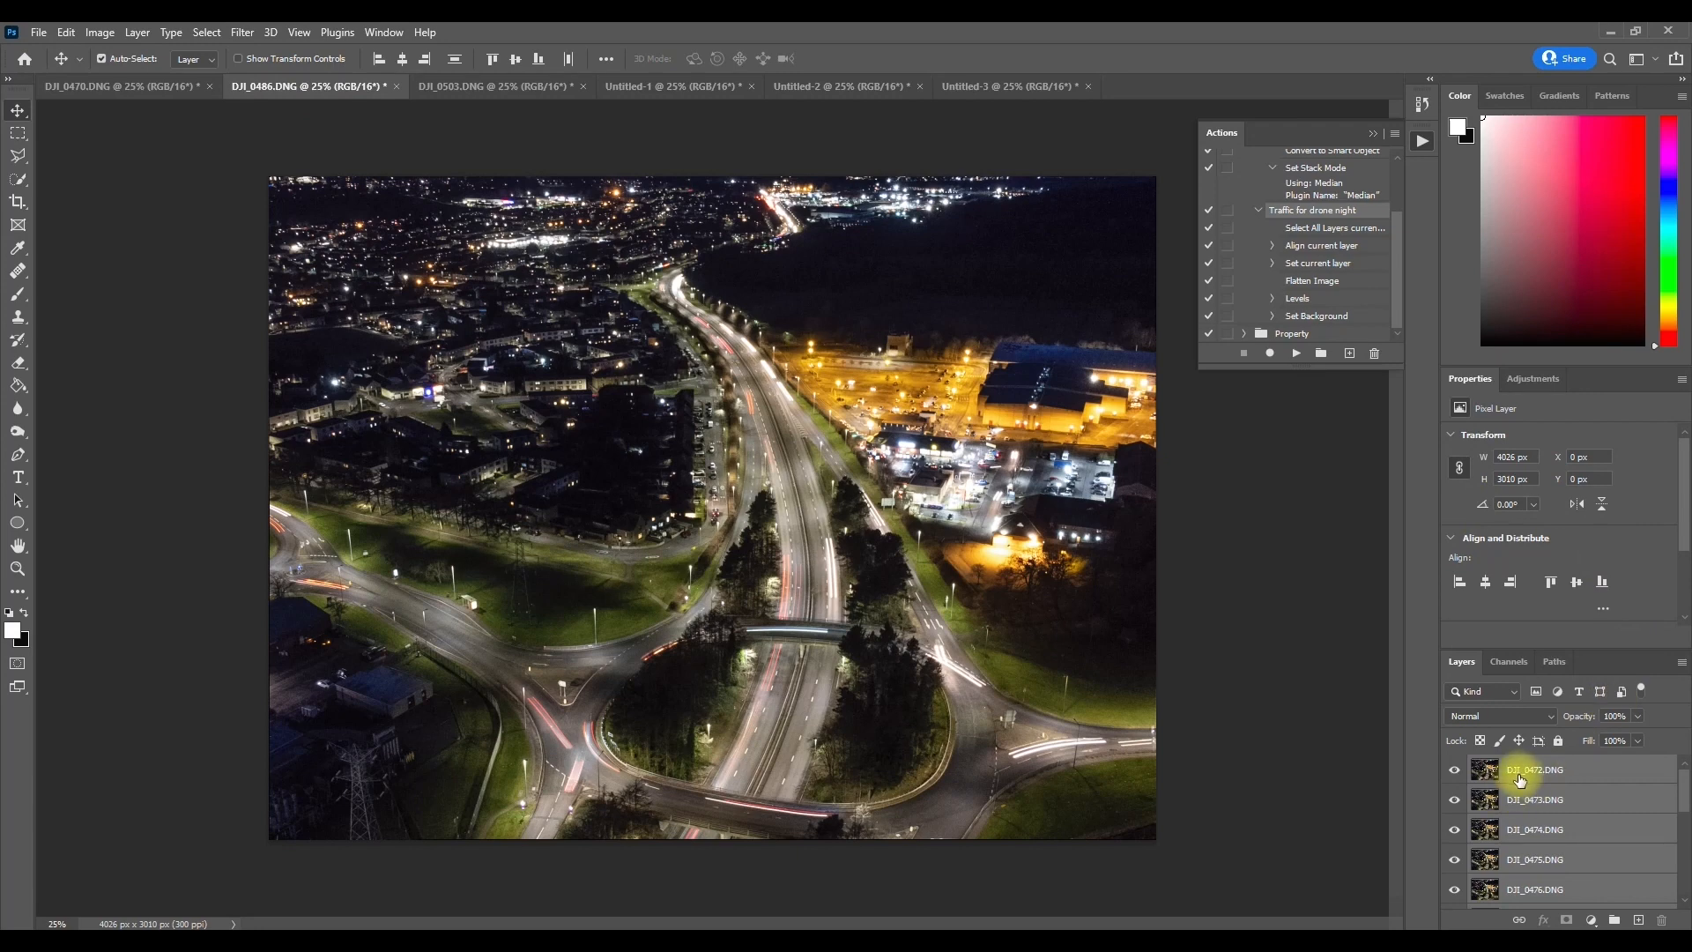
left_click(1547, 717)
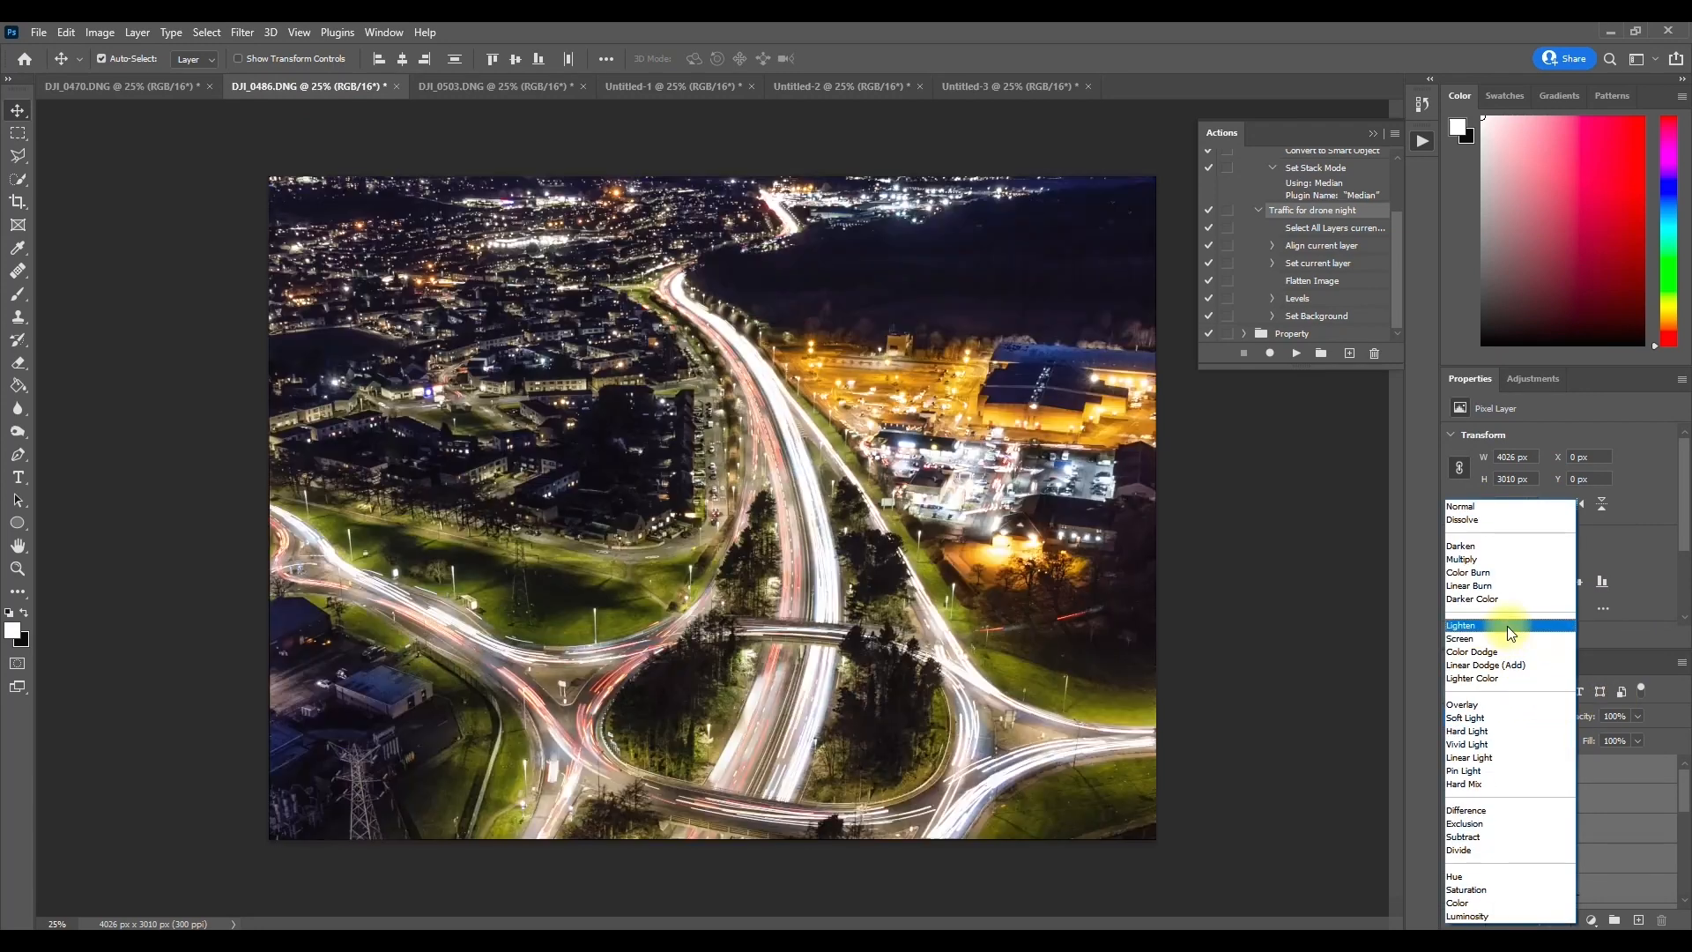
left_click(1509, 630)
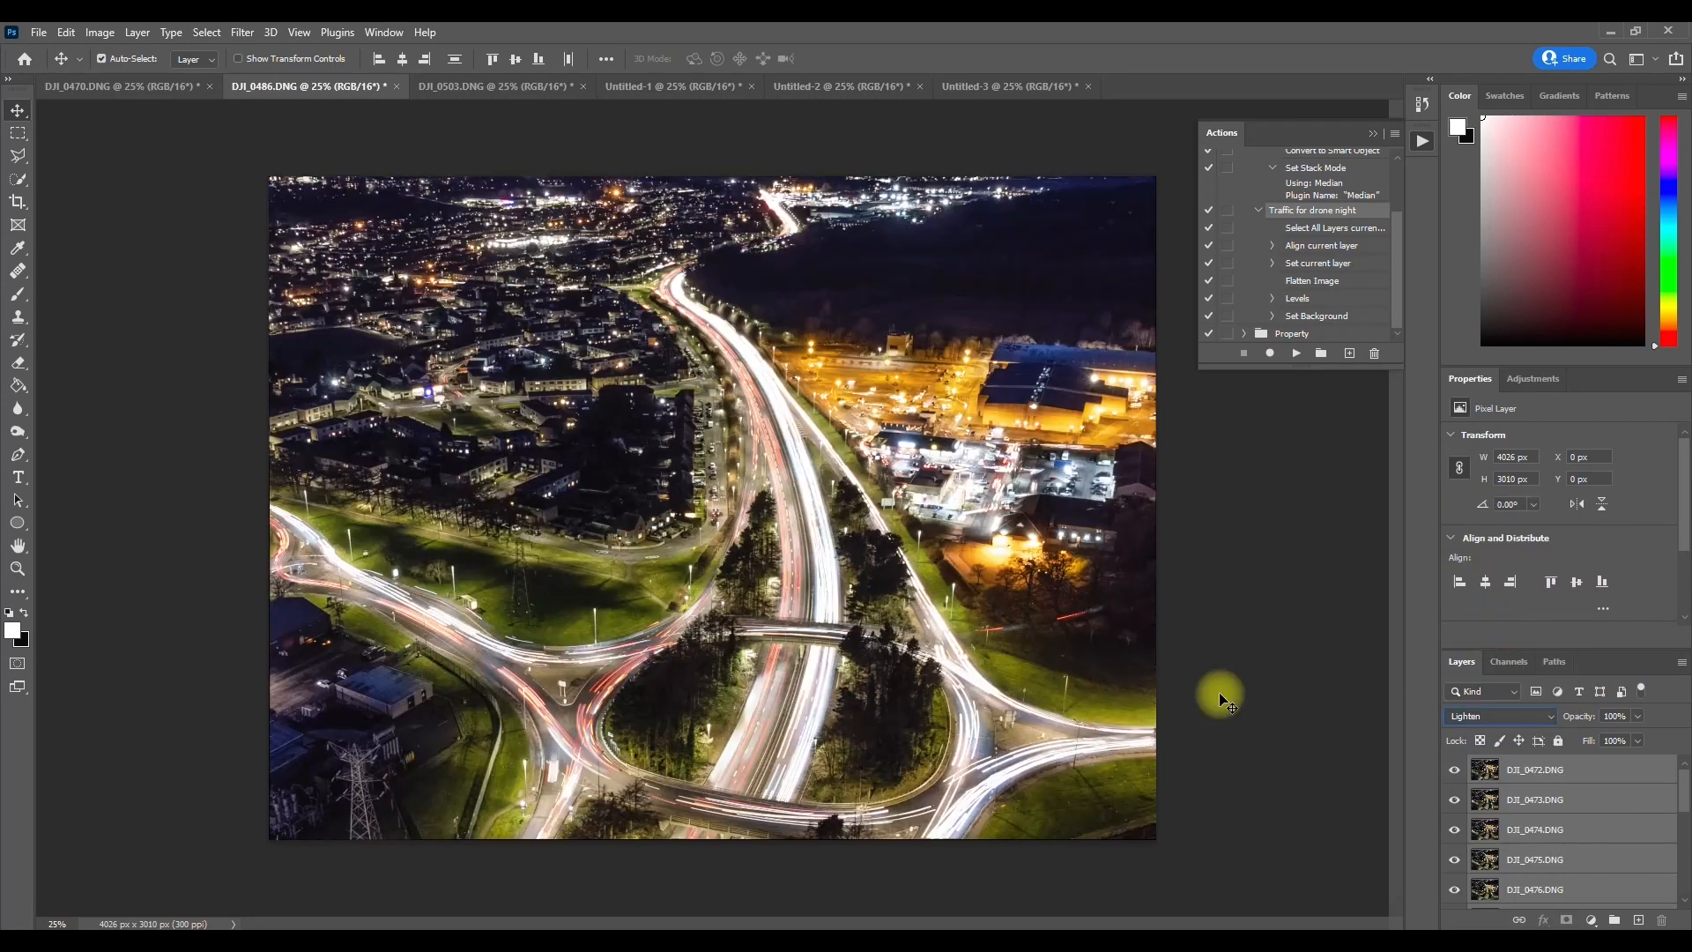
left_click(99, 32)
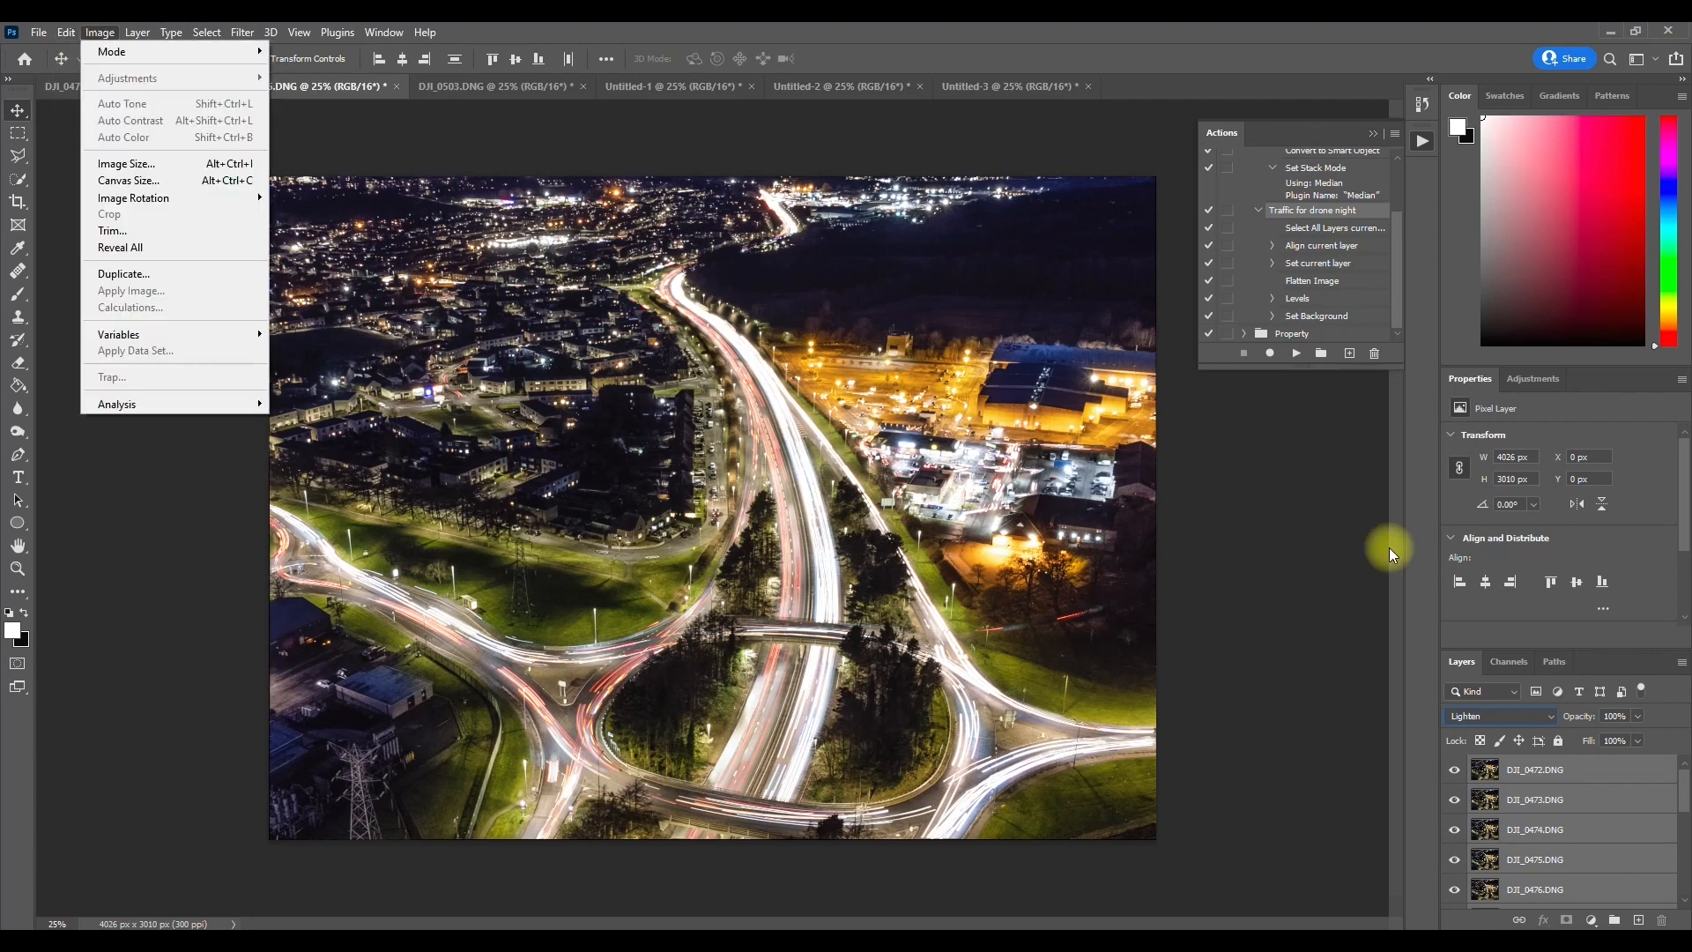
right_click(1513, 769)
left_click(1444, 739)
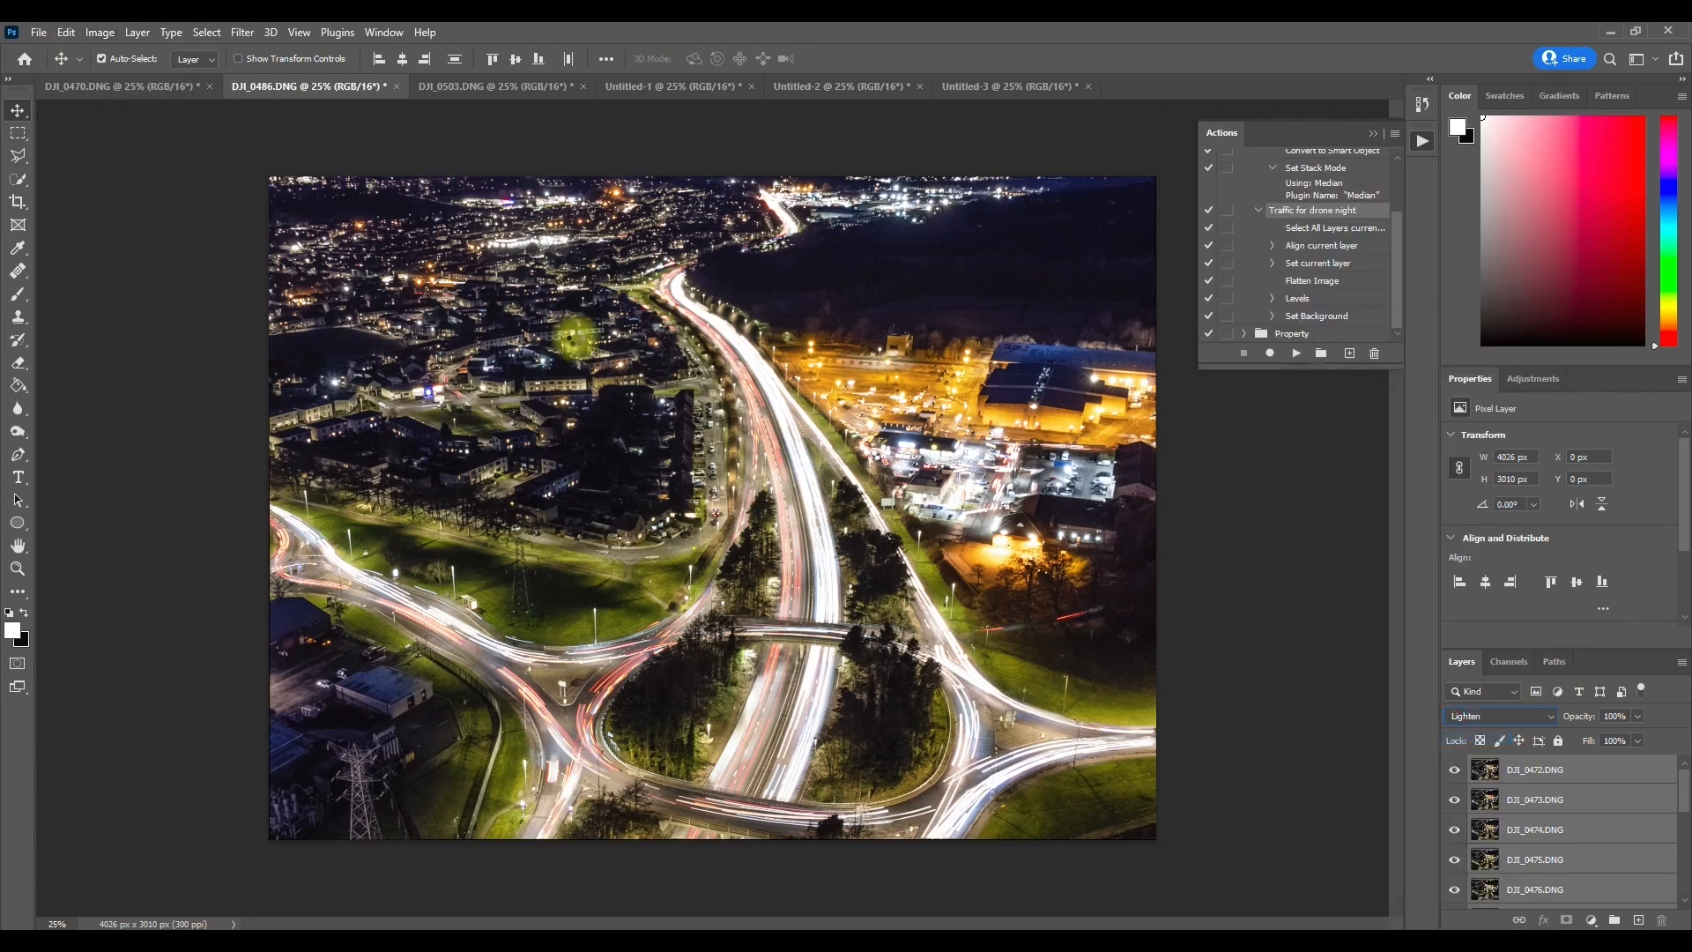
Step: Apply Levels with midtone input 0.96 to the flattened DJI_0486.DNG image and compare it with the traffic-free version in Untitled-2
left_click(100, 32)
mouse_move(182, 76)
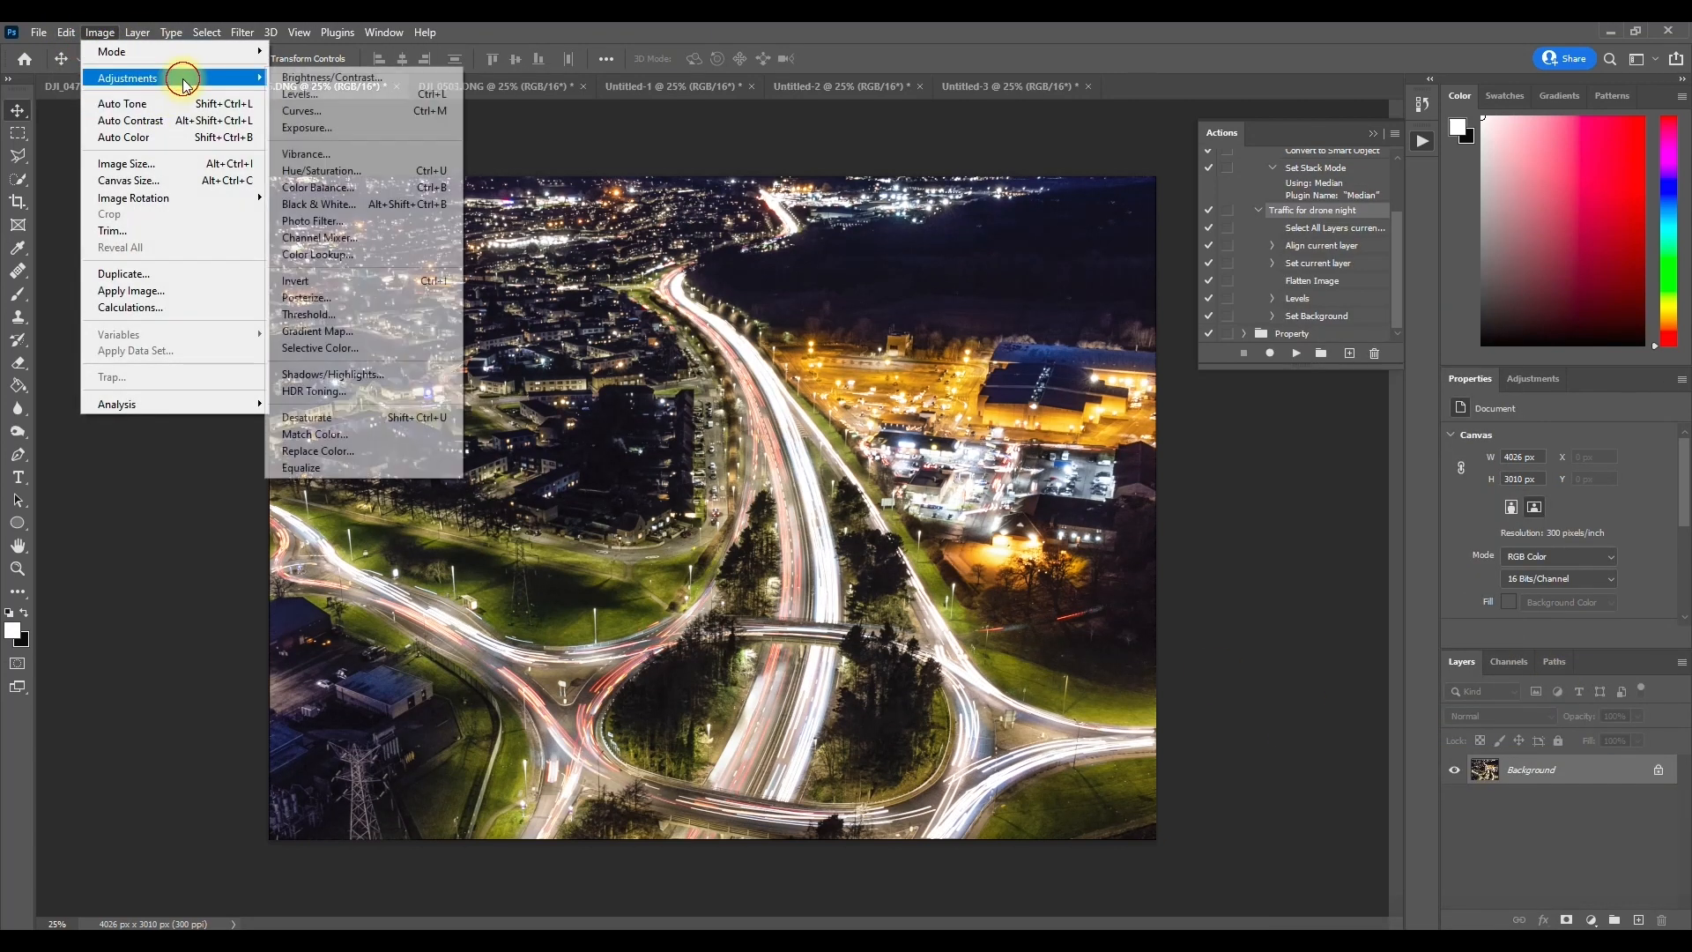
left_click(340, 106)
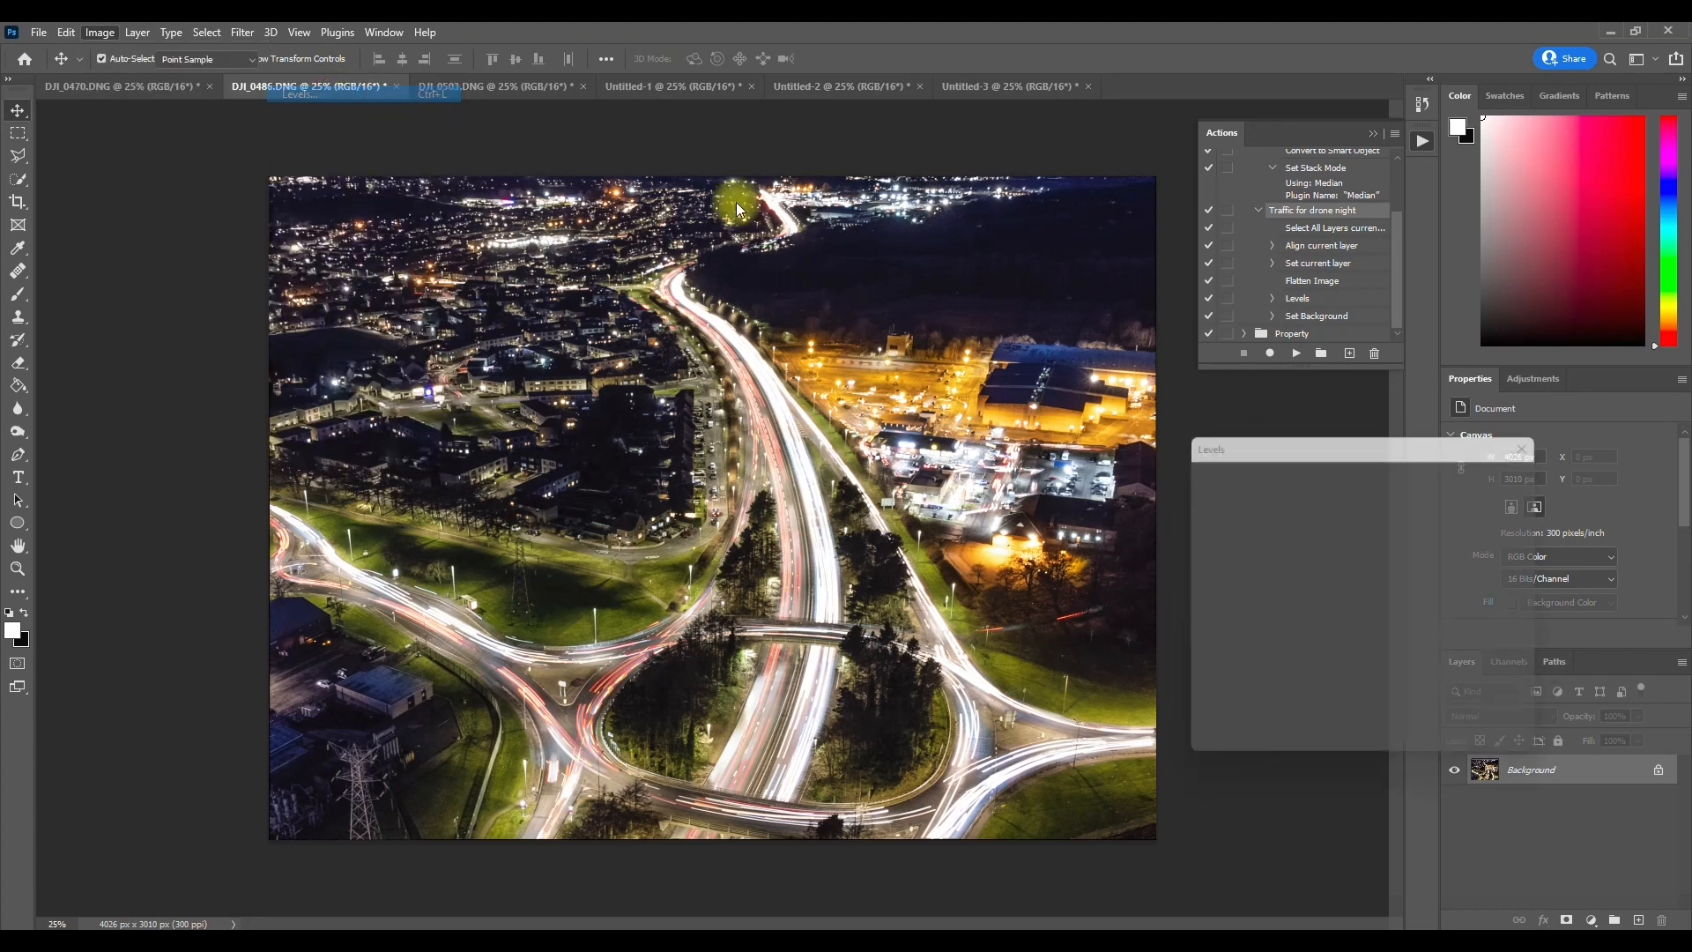
left_click_drag(1319, 638, 1321, 638)
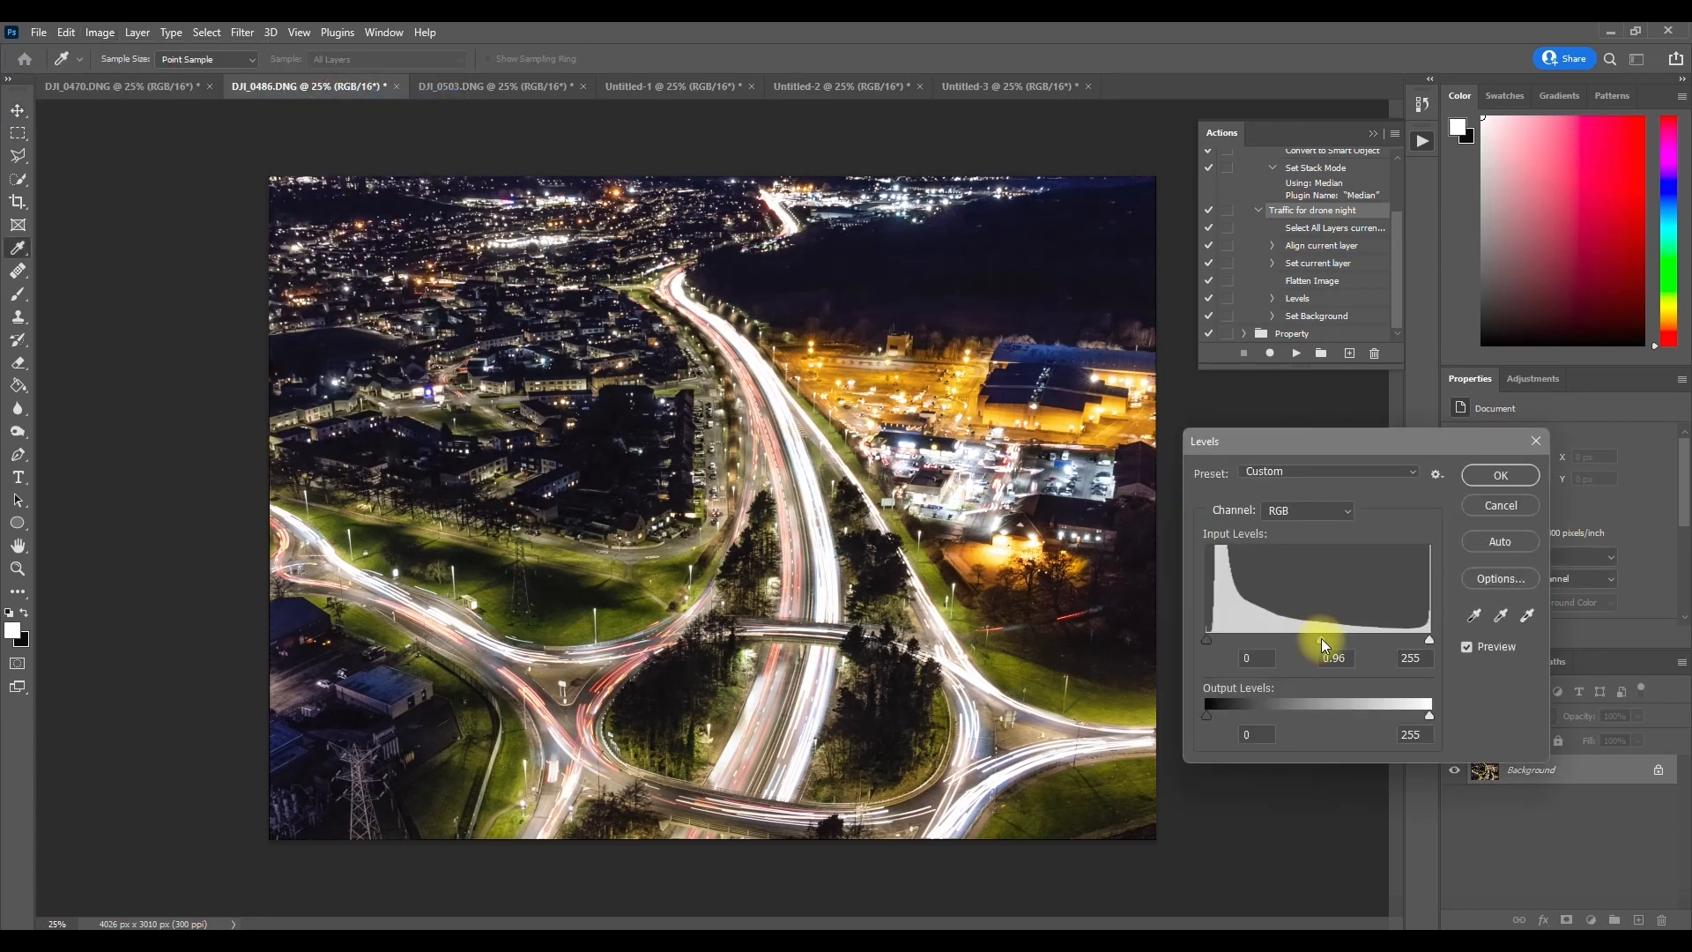
left_click(1491, 477)
left_click(832, 88)
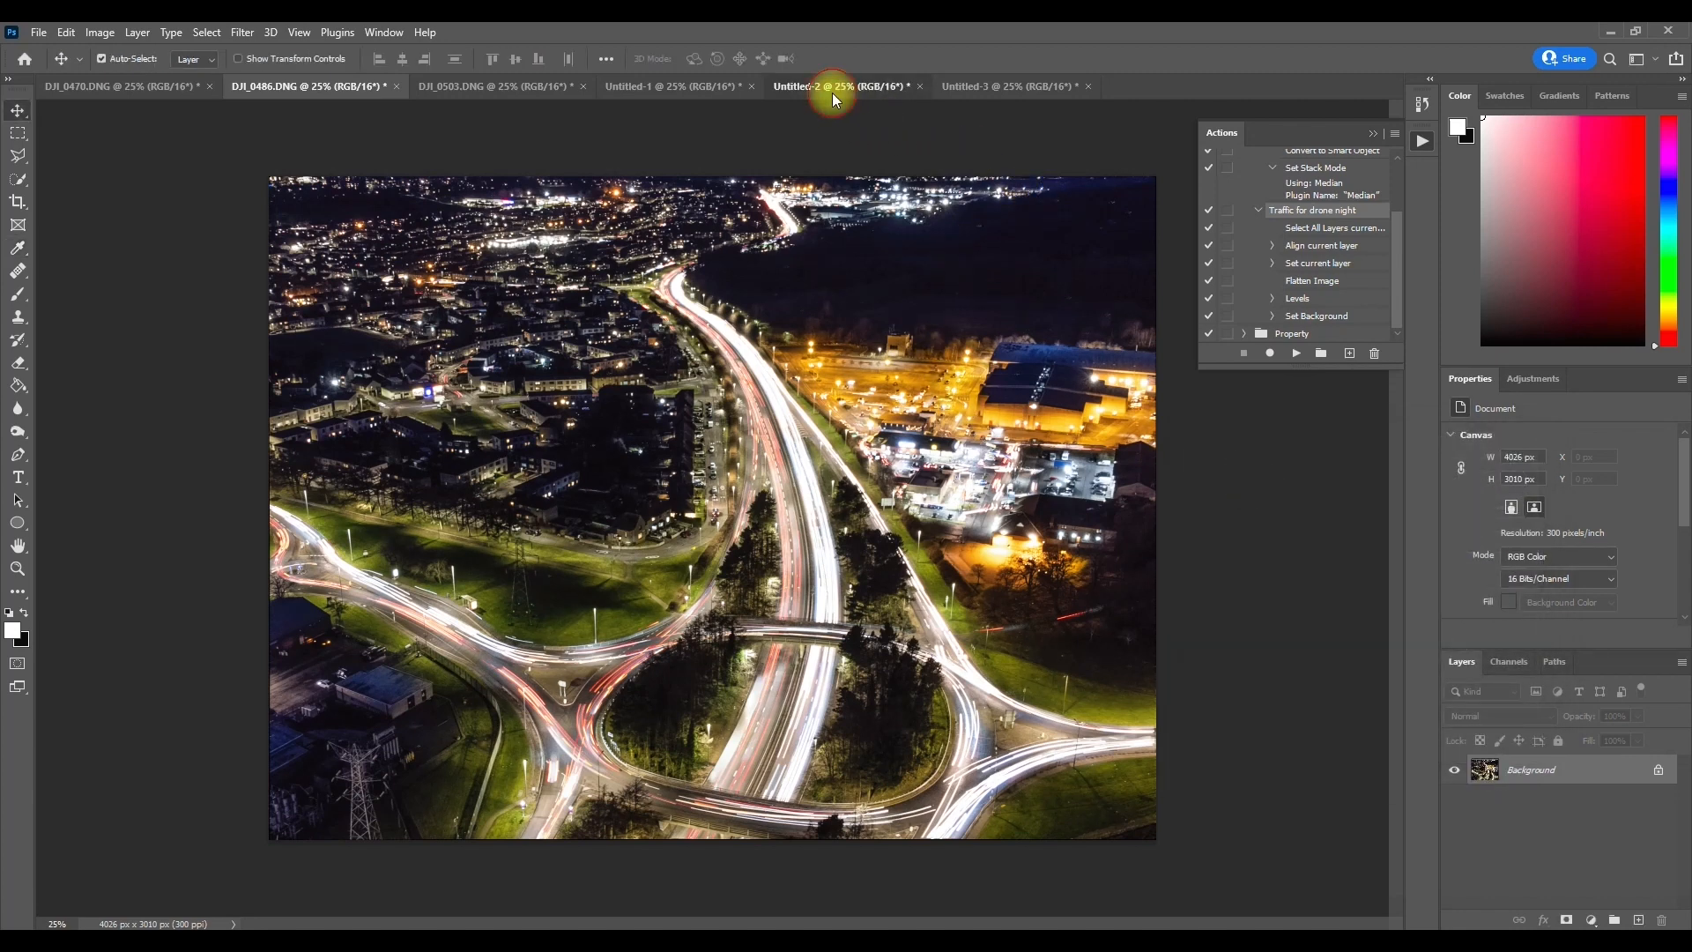
left_click(272, 88)
Step: Set all DJI_0503.DNG layers to Lighten, compare the blend with Untitled-3, and flatten the DJI_0503.DNG image
left_click(453, 86)
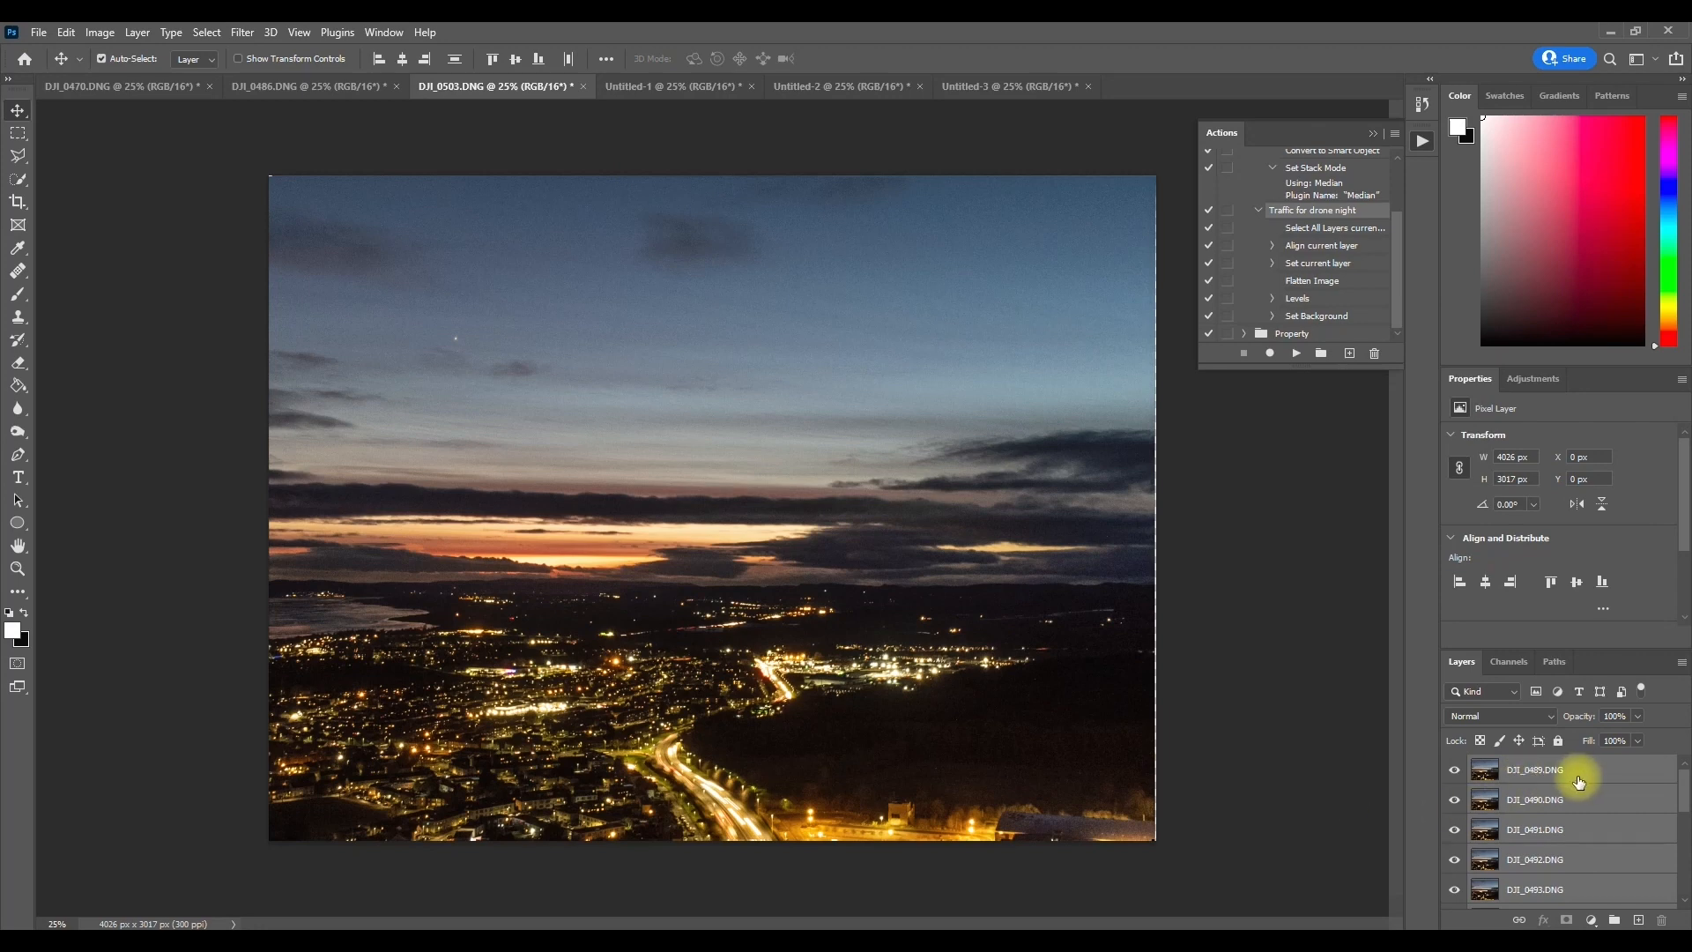
left_click(1516, 716)
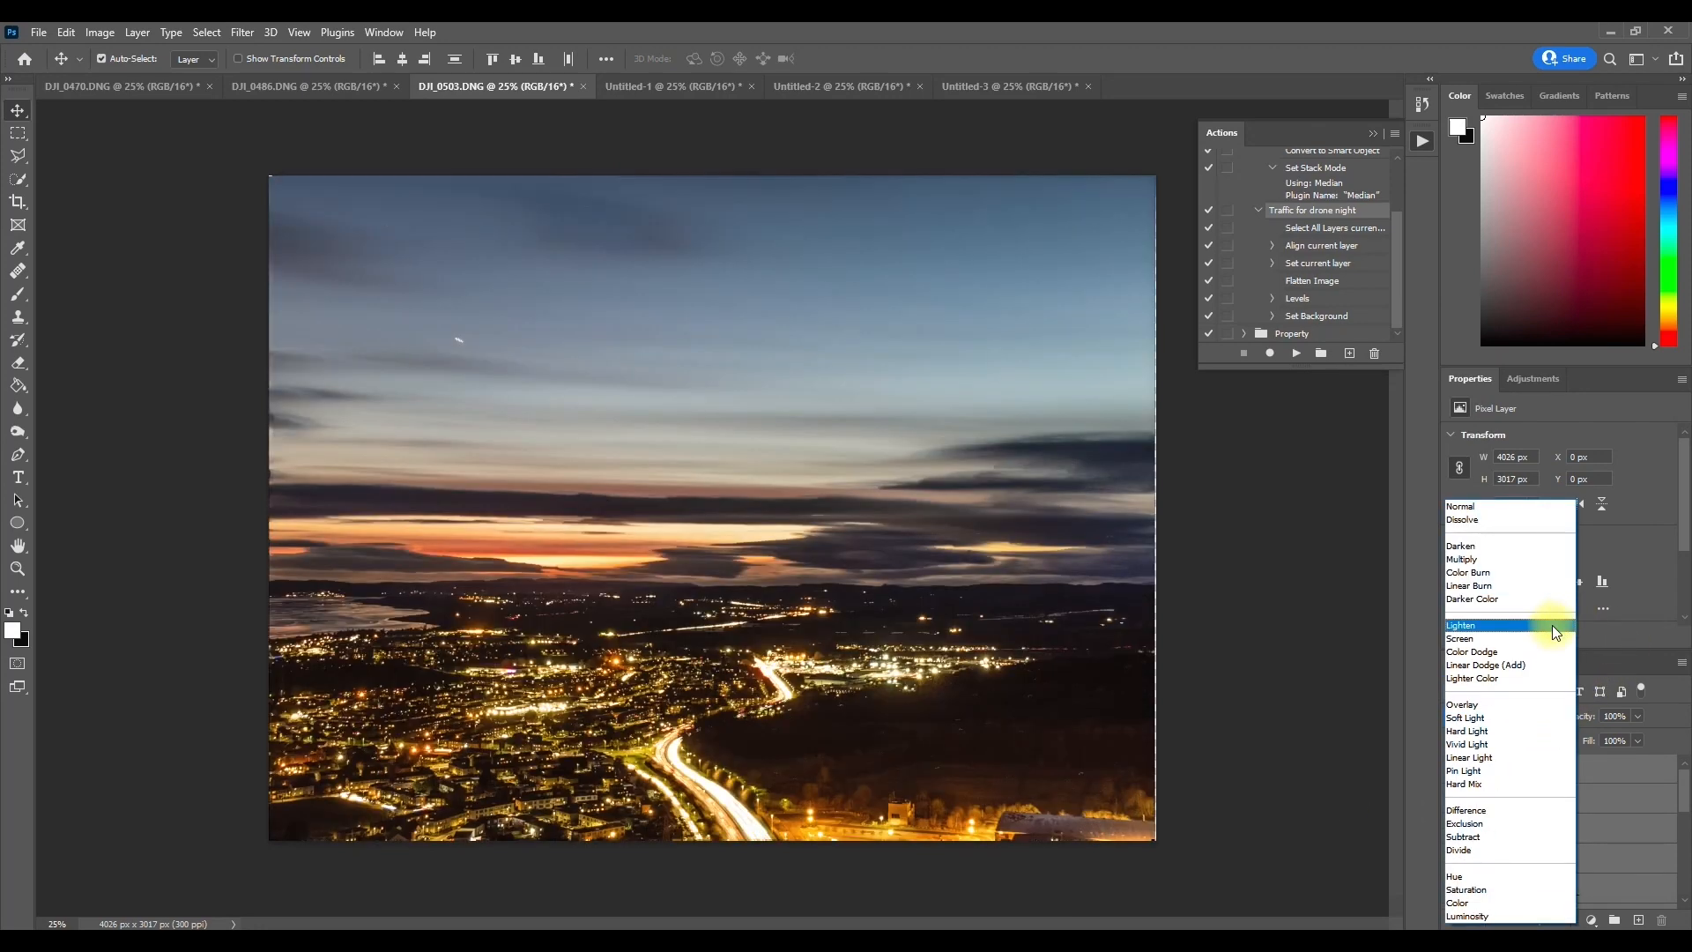
left_click(1552, 626)
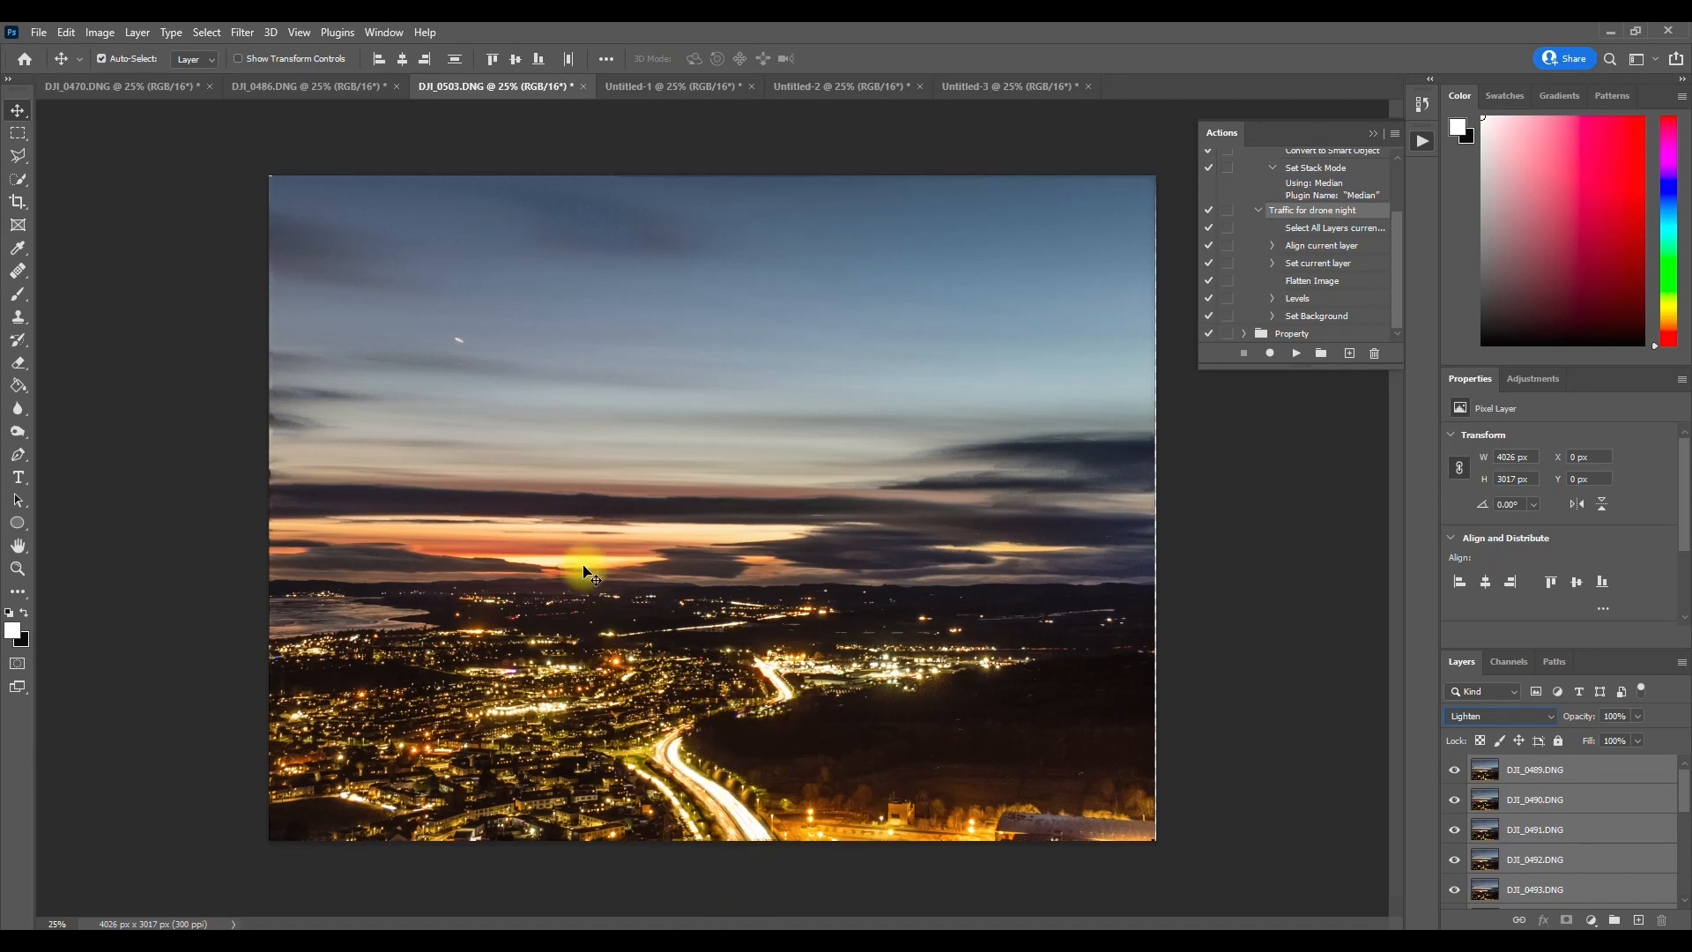
left_click(970, 86)
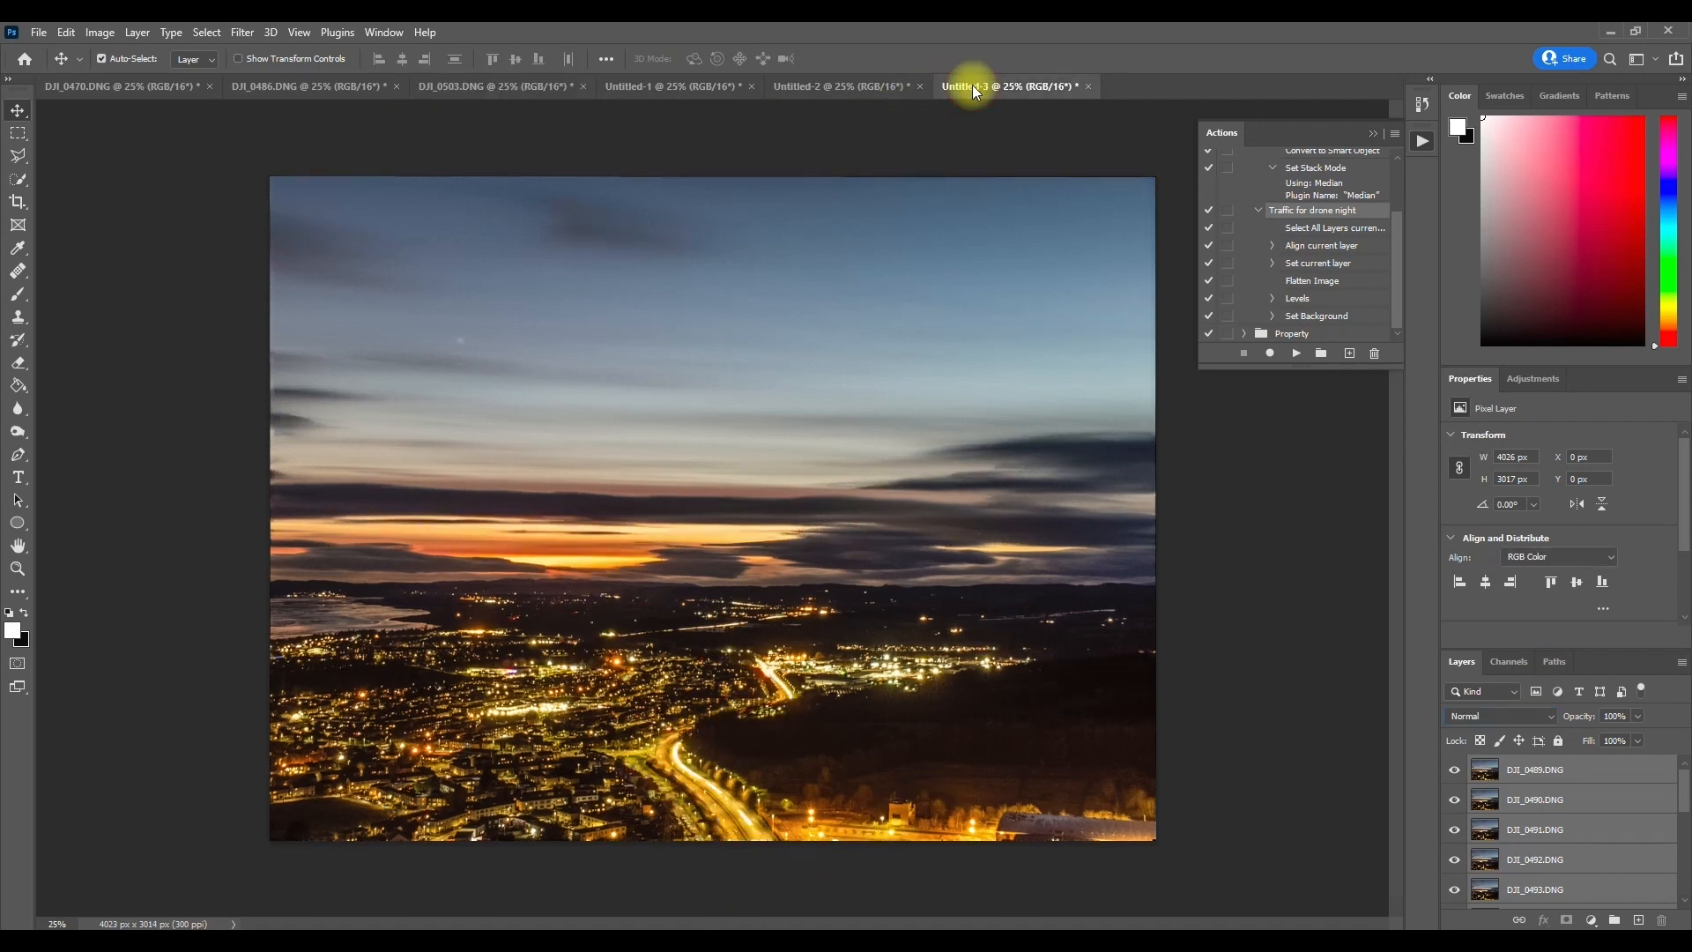
left_click(509, 88)
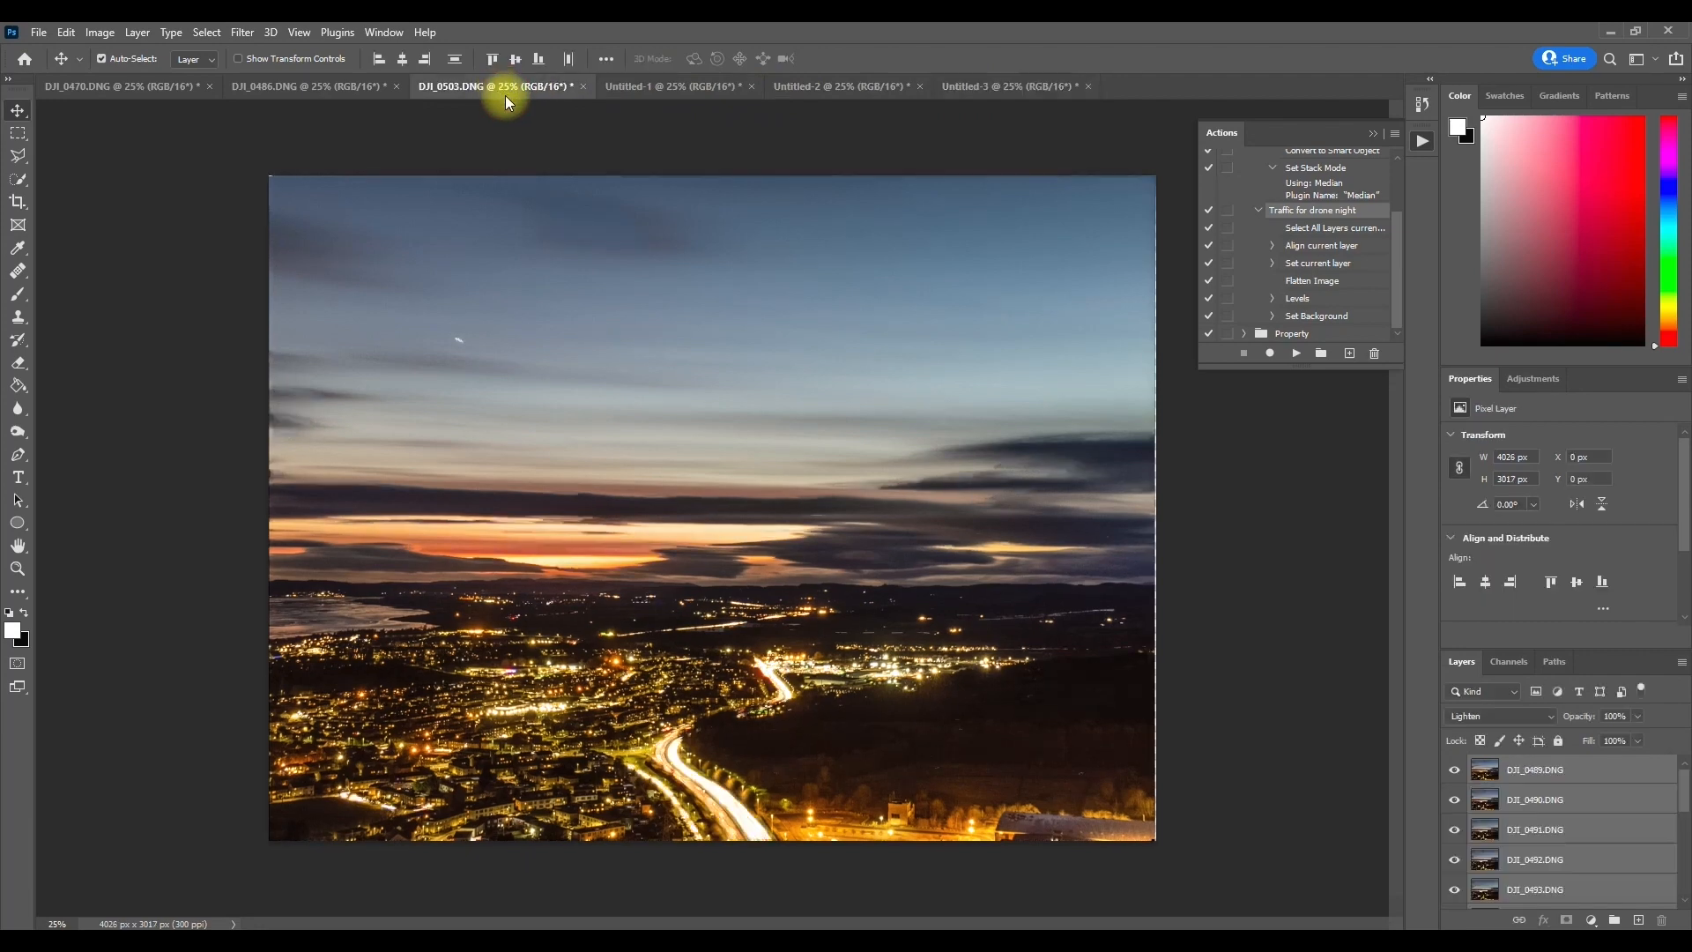
right_click(1523, 769)
left_click(1379, 738)
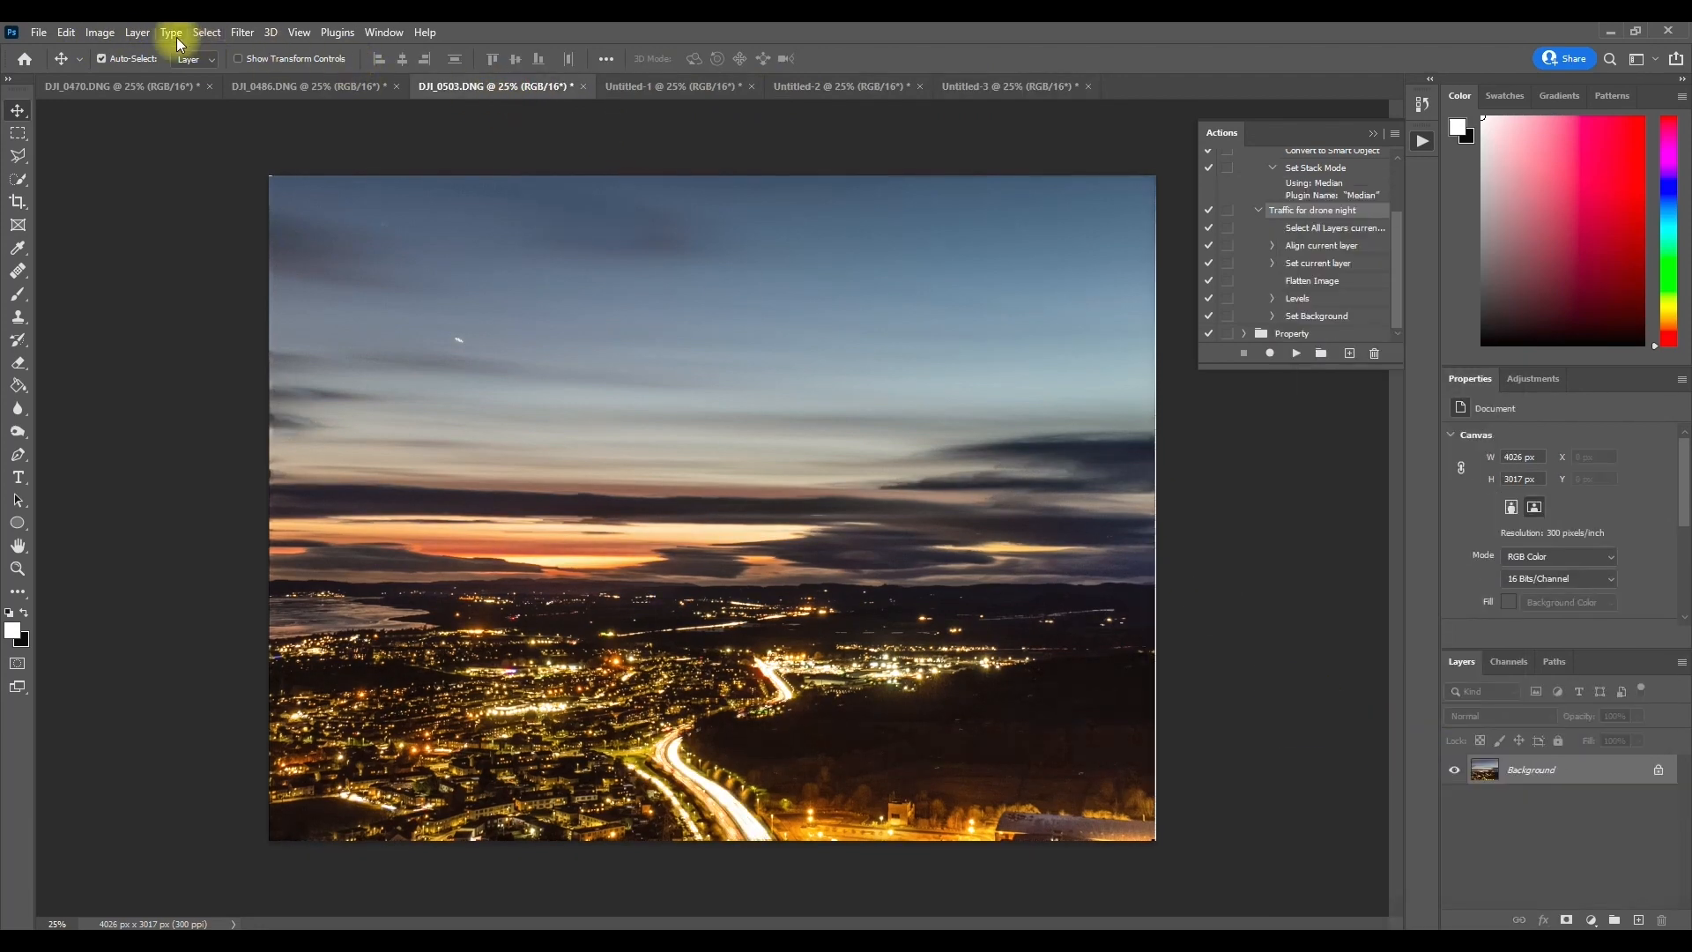
Step: Apply a Levels adjustment to the flattened DJI_0503.DNG image with the midtone input at 0.91
left_click(98, 34)
mouse_move(151, 80)
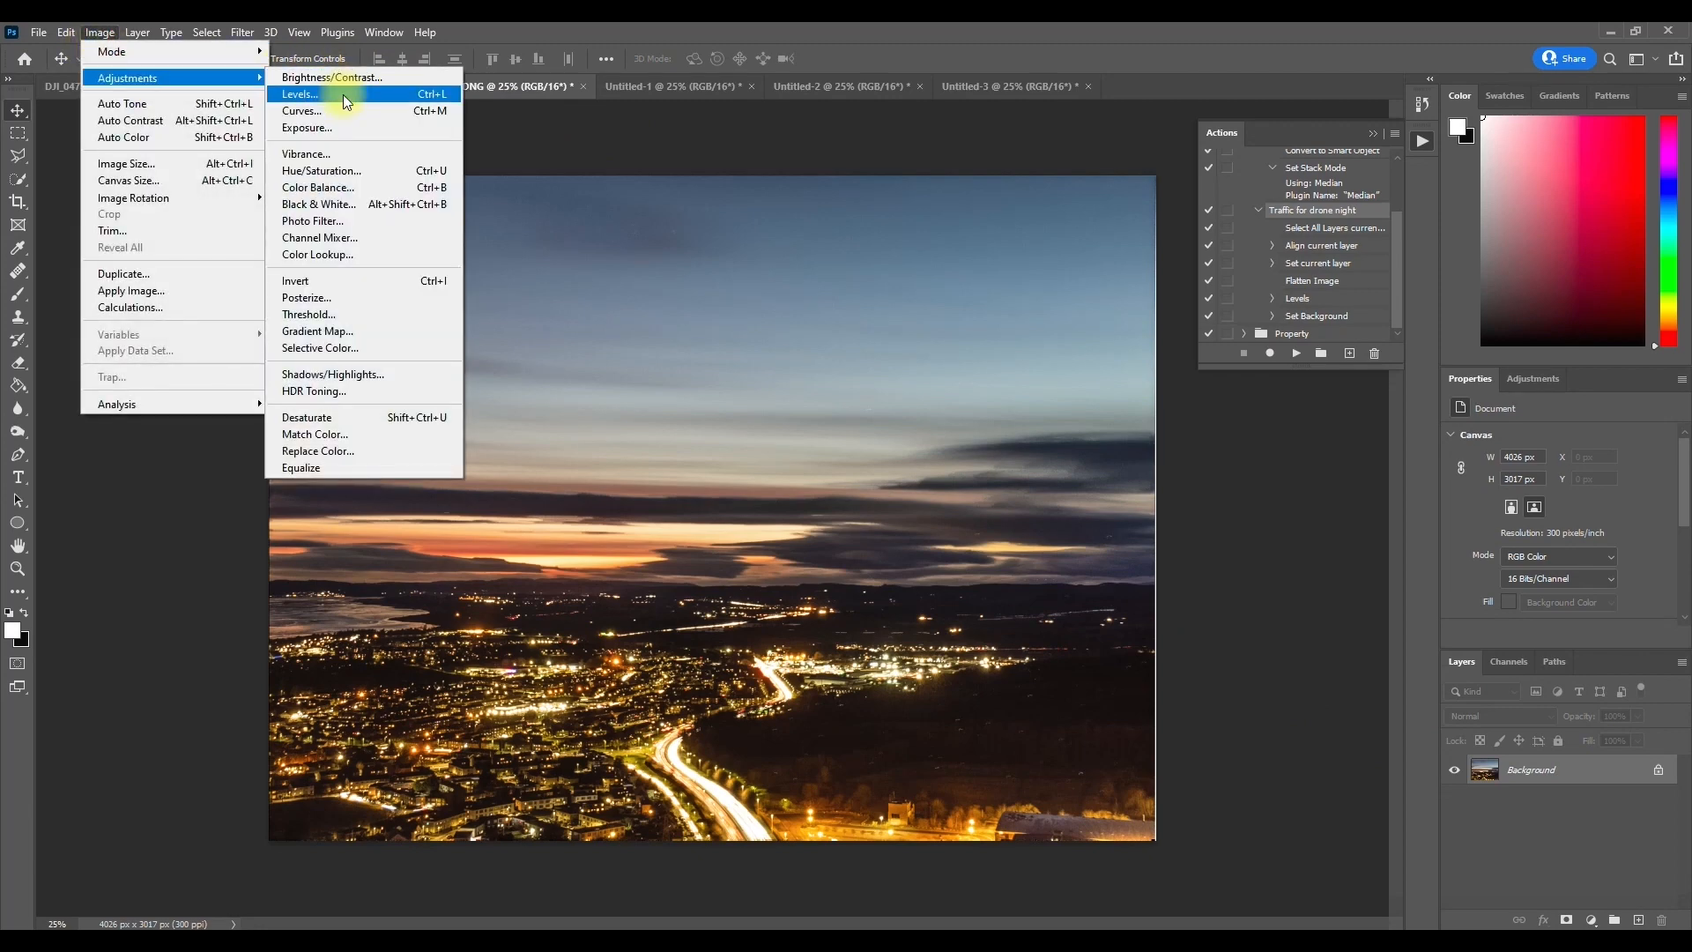
left_click(342, 93)
left_click_drag(1324, 641, 1325, 638)
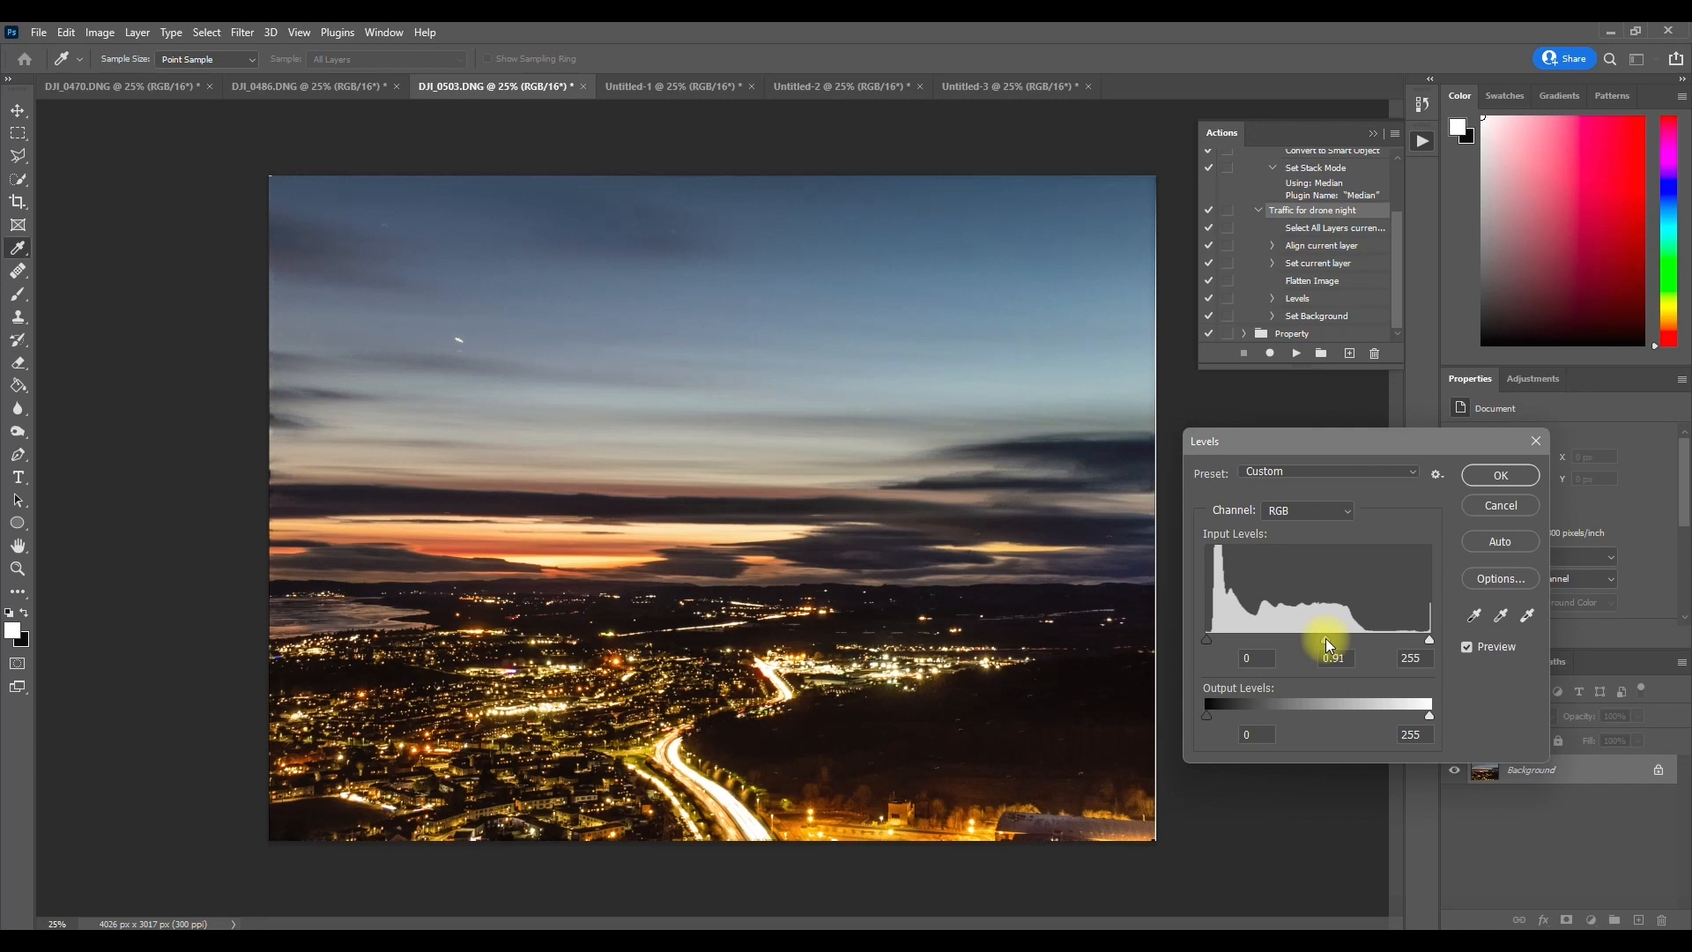
left_click(1501, 475)
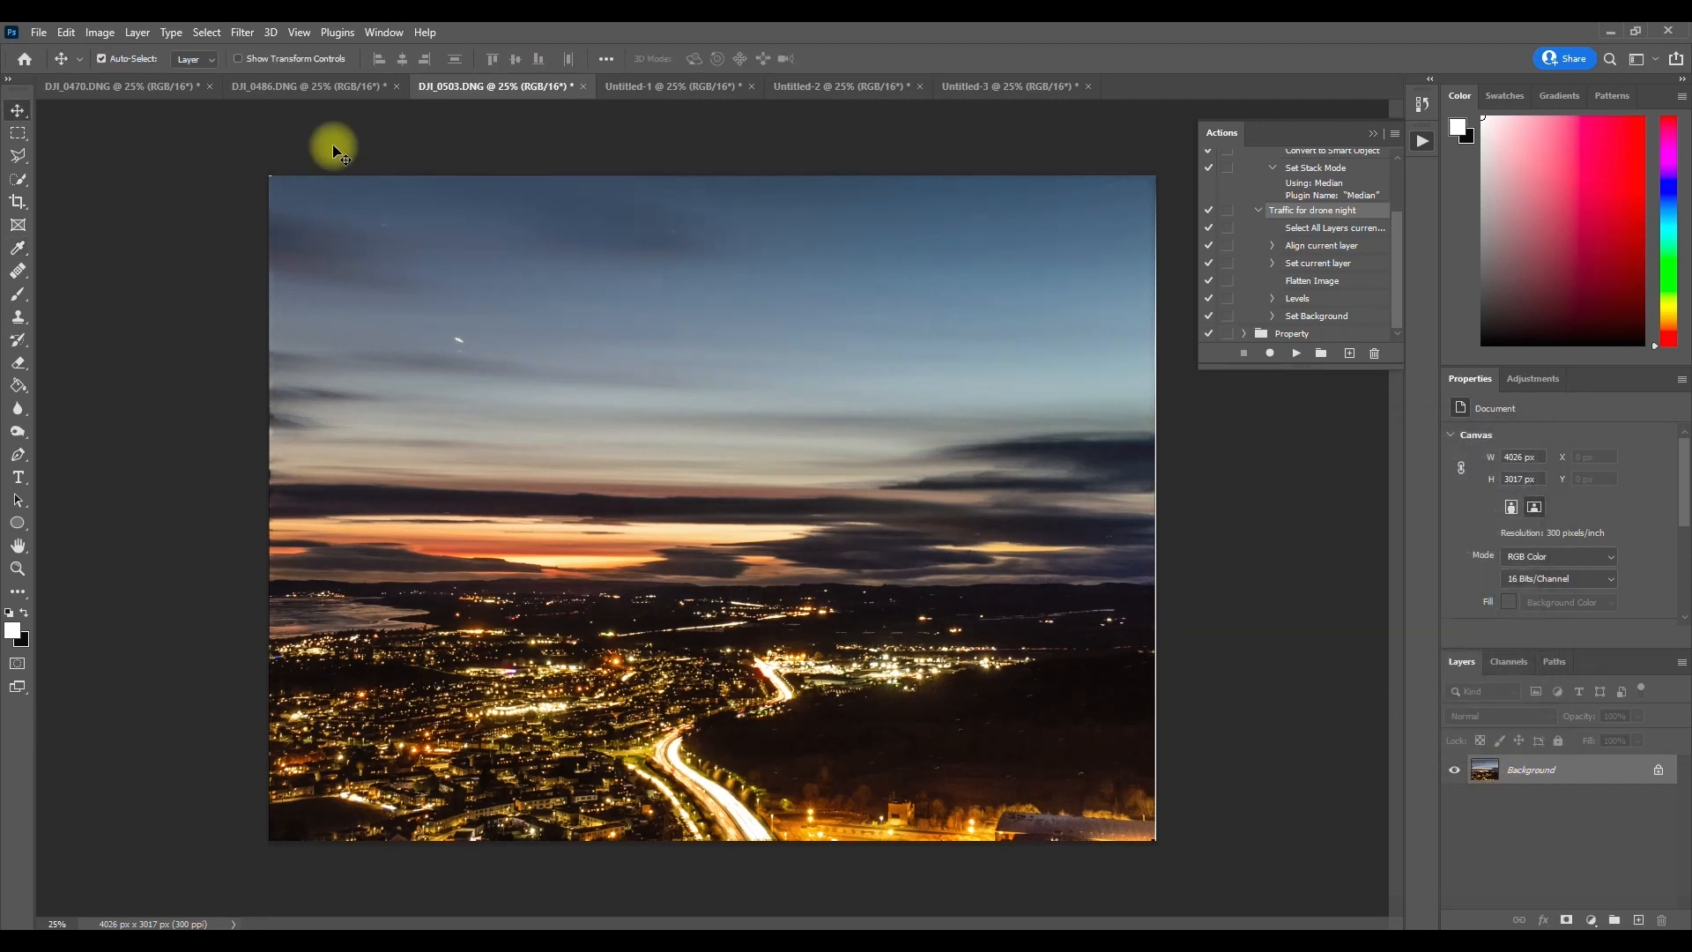
Step: Review the three finished light-trail images and compare DJI_0470.DNG with the traffic-free roundabout in Untitled-1
left_click(81, 86)
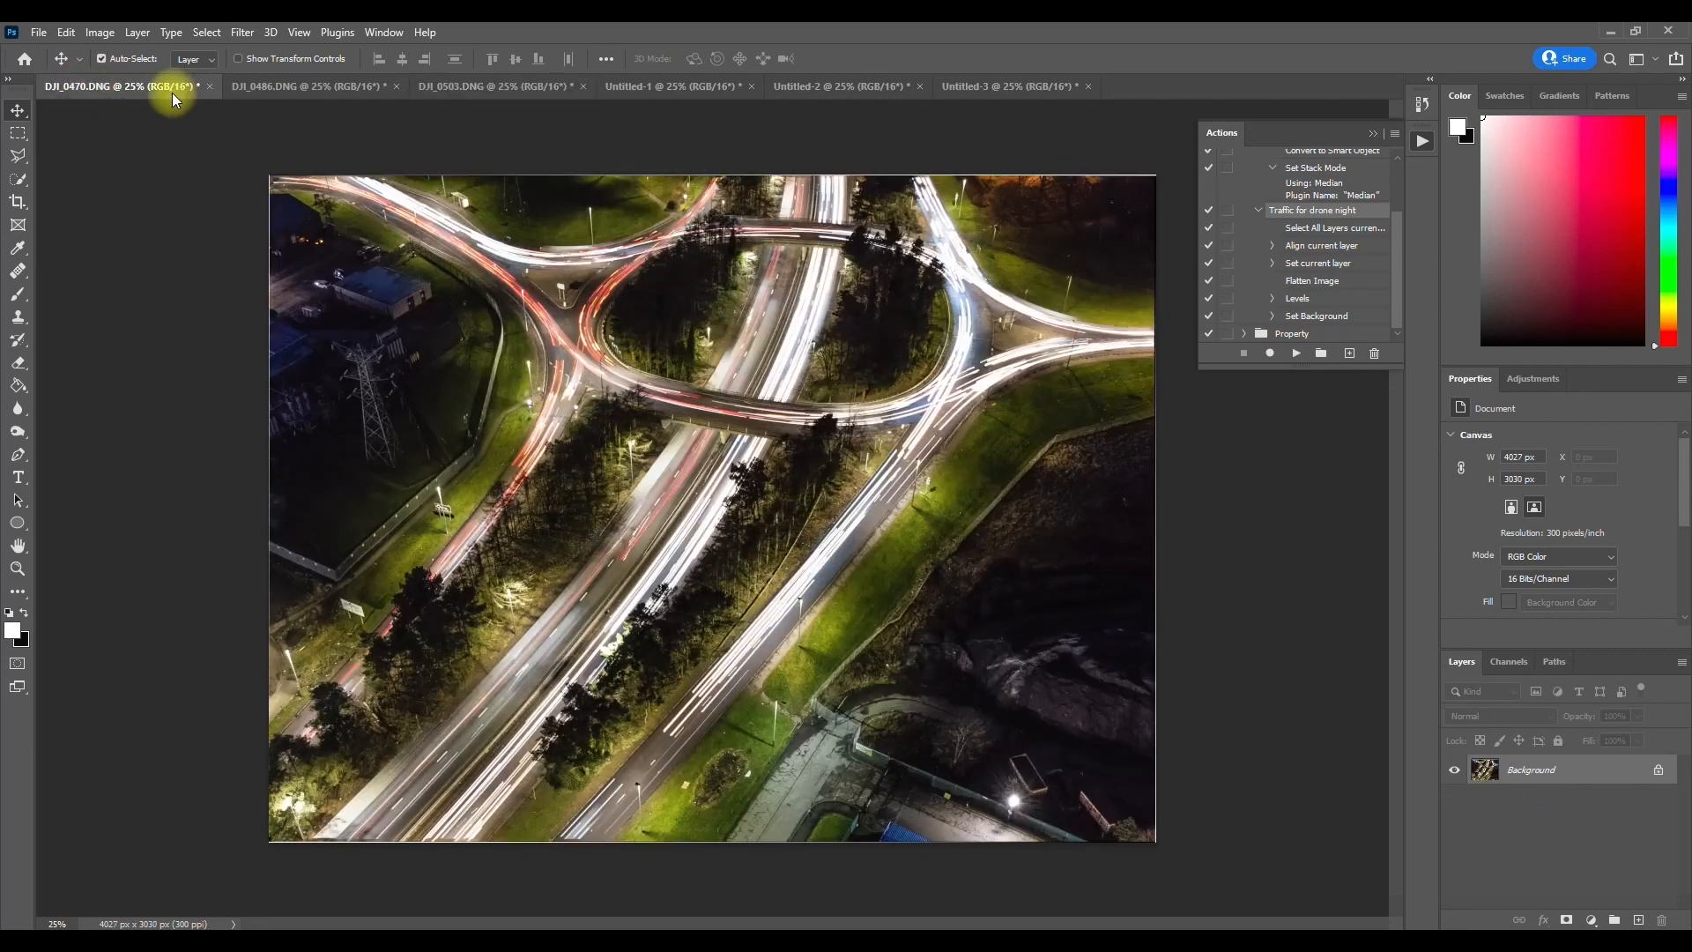
left_click(291, 85)
left_click(480, 86)
left_click(141, 86)
left_click(680, 91)
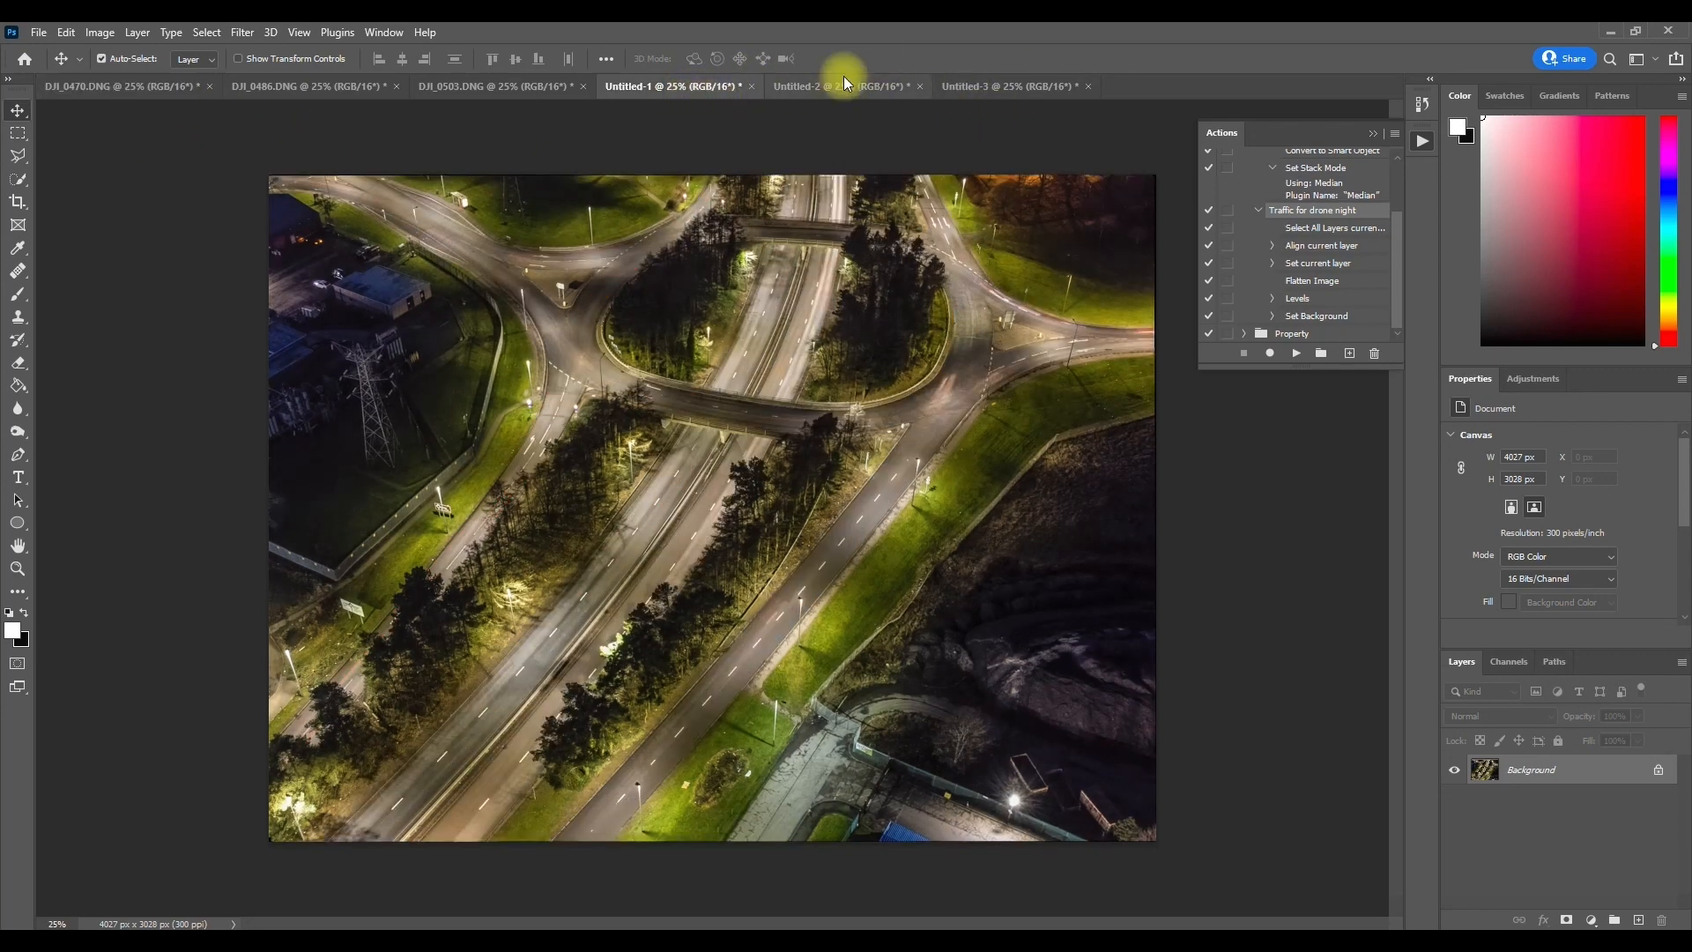
left_click(126, 91)
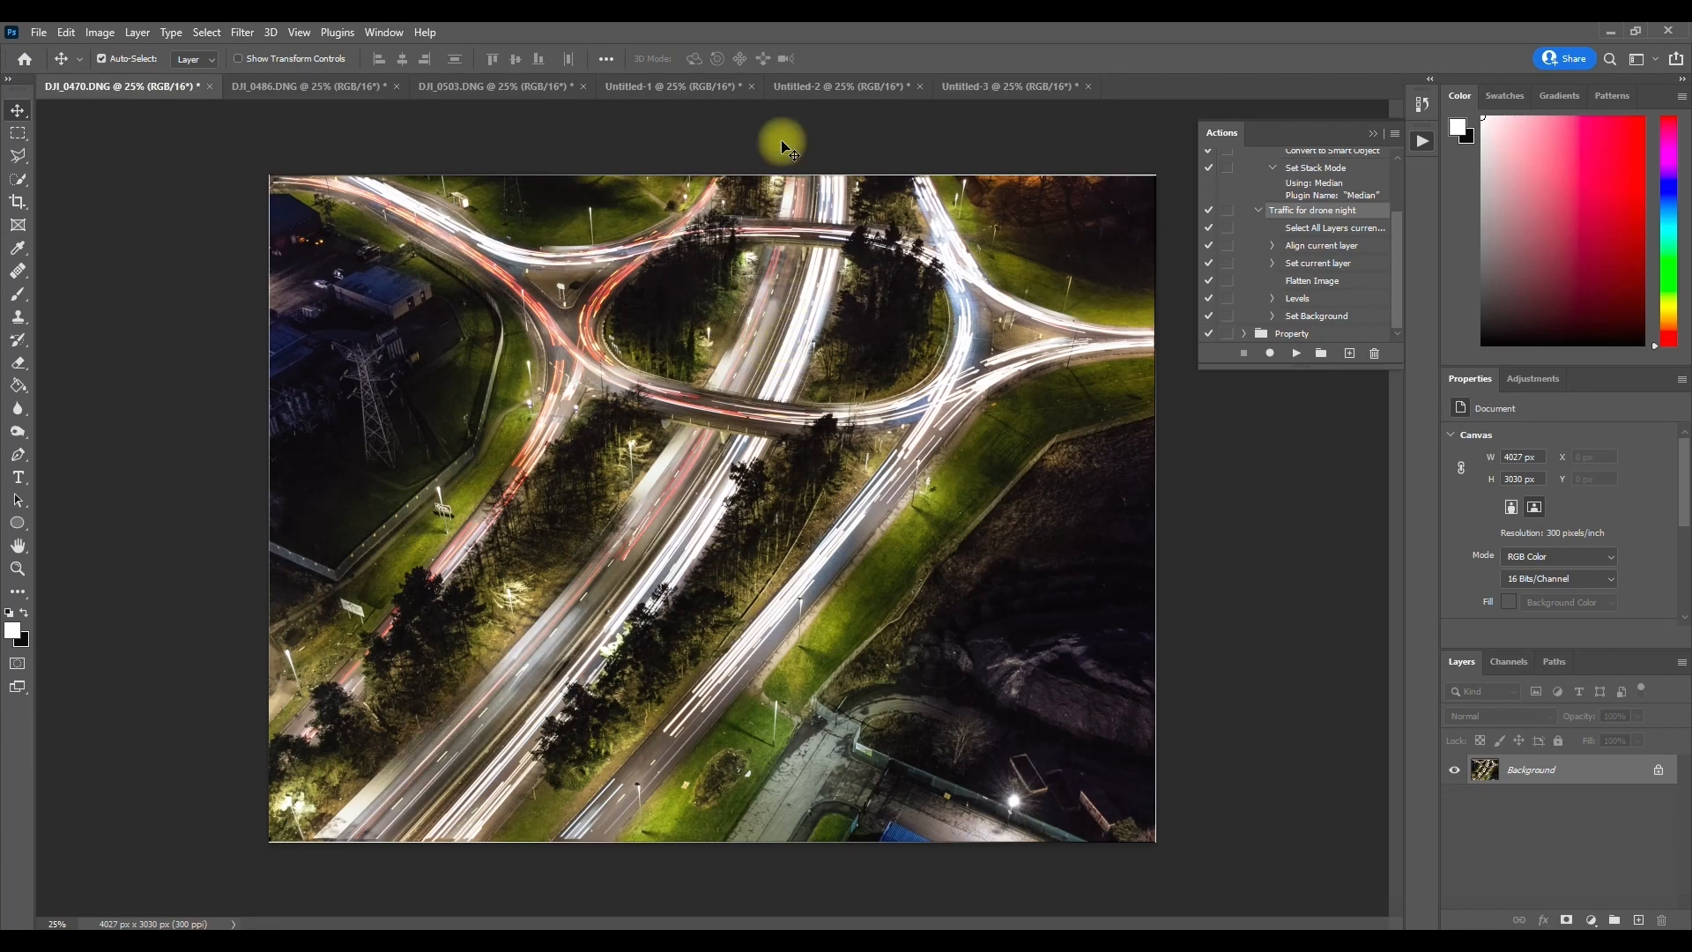
Step: Copy the entire traffic-free image from Untitled-1 and paste it as a new layer above the light-trail image in DJI_0470.DNG
left_click(680, 91)
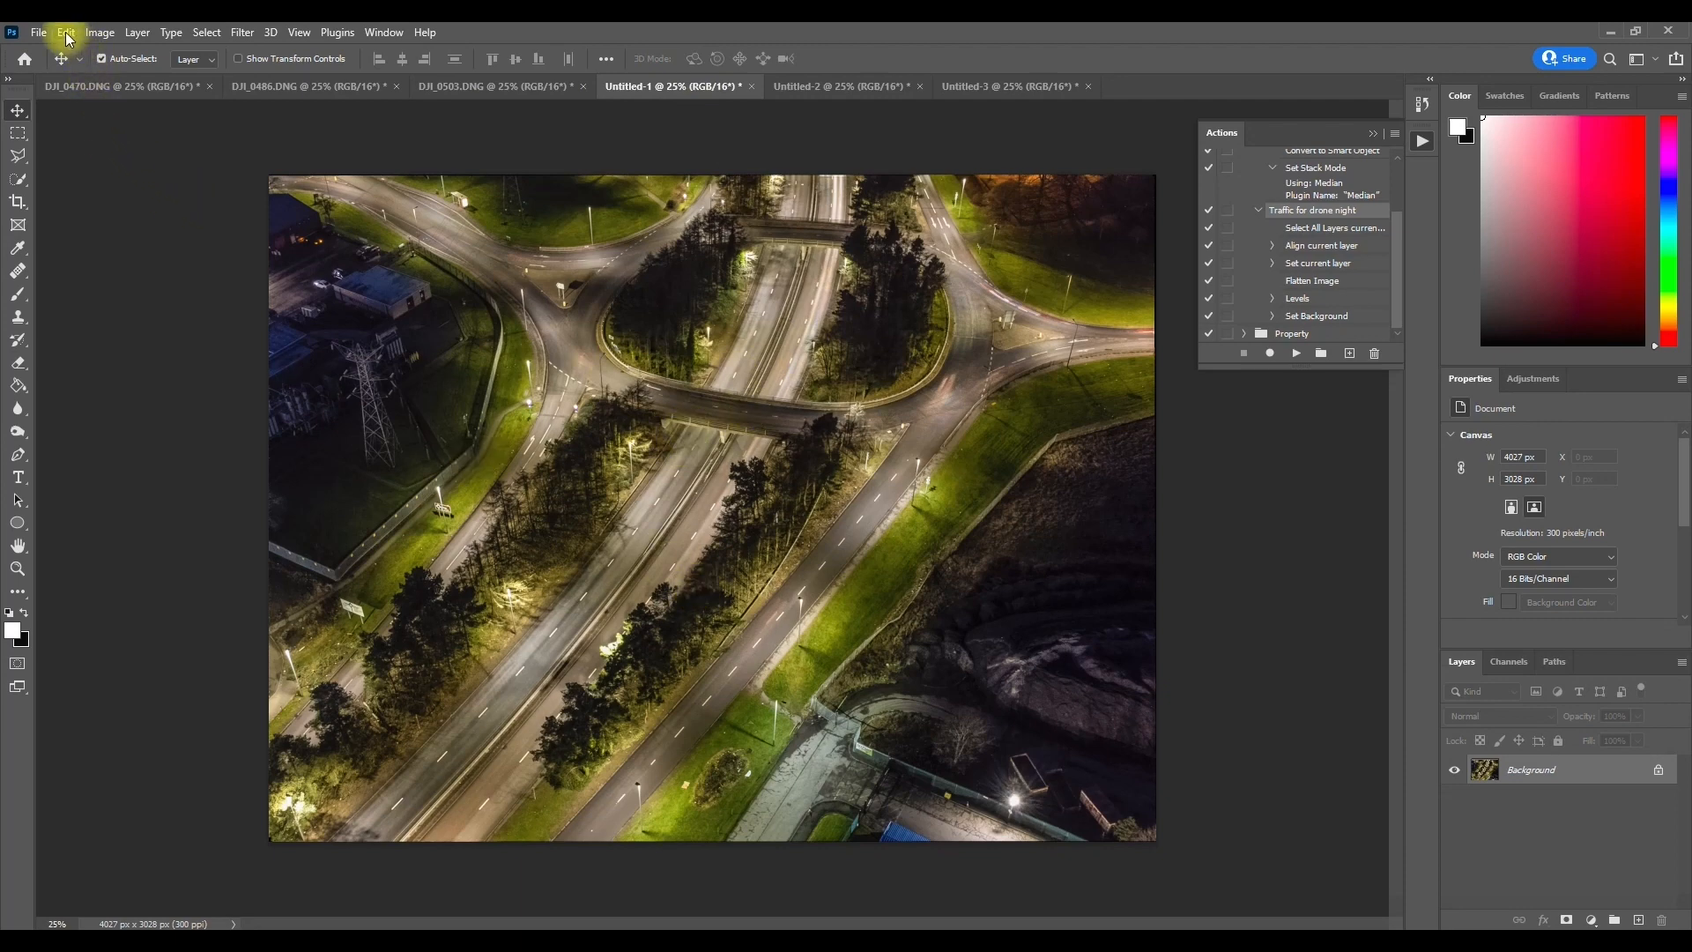
left_click(215, 35)
left_click(222, 51)
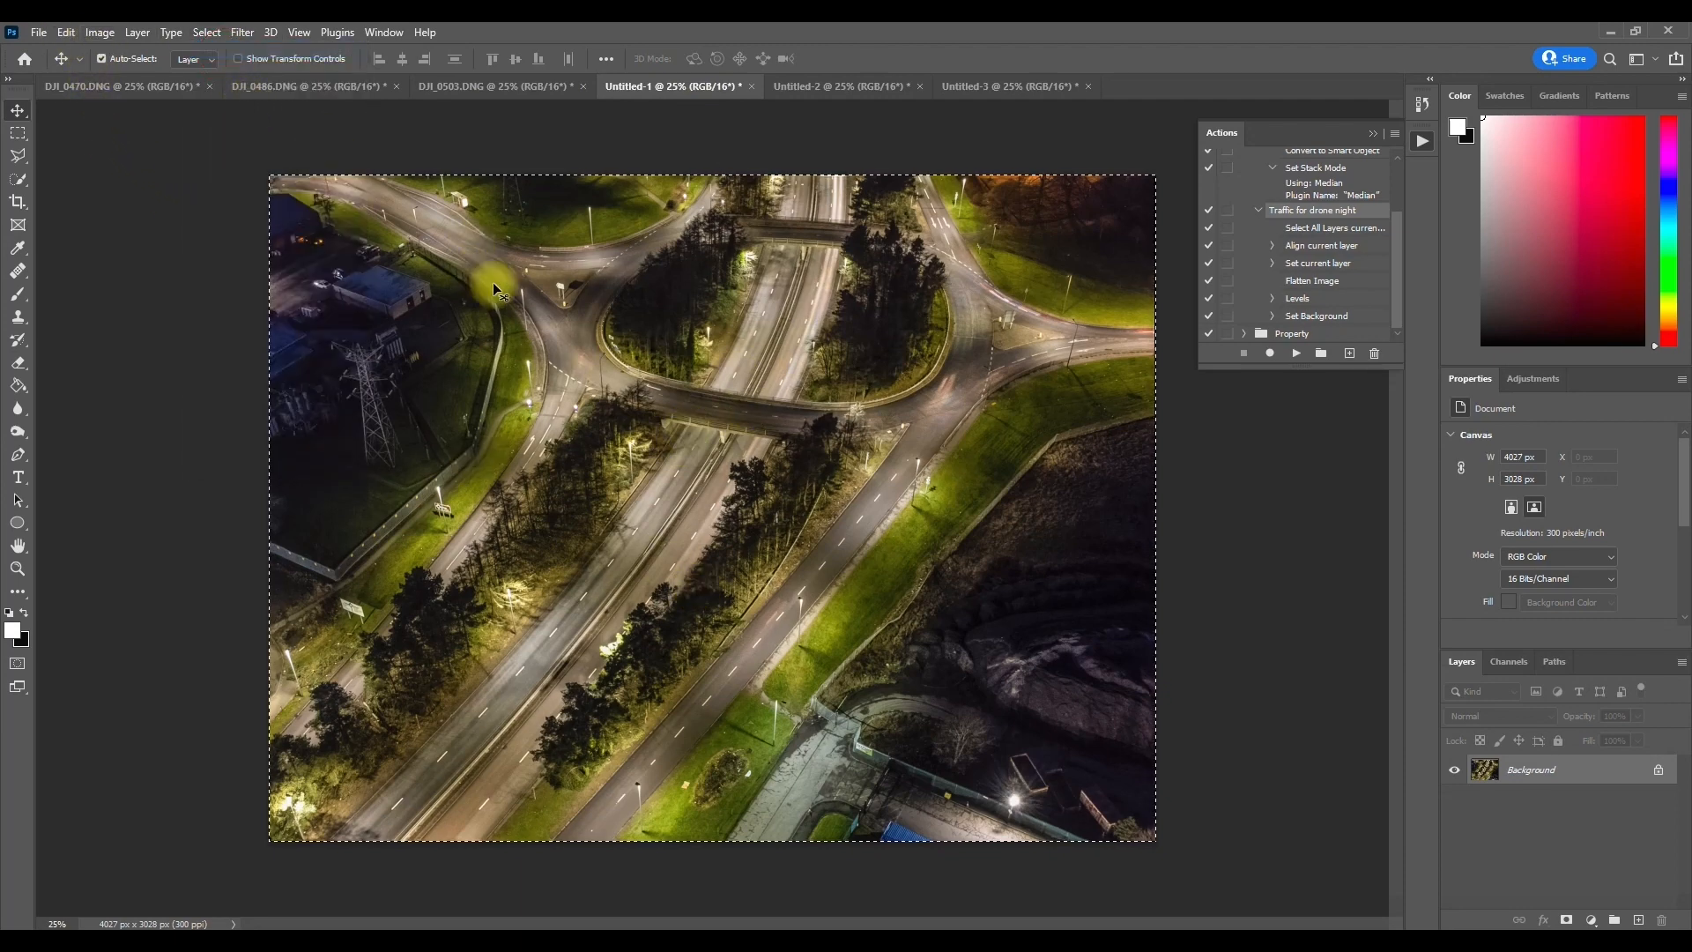
left_click(67, 33)
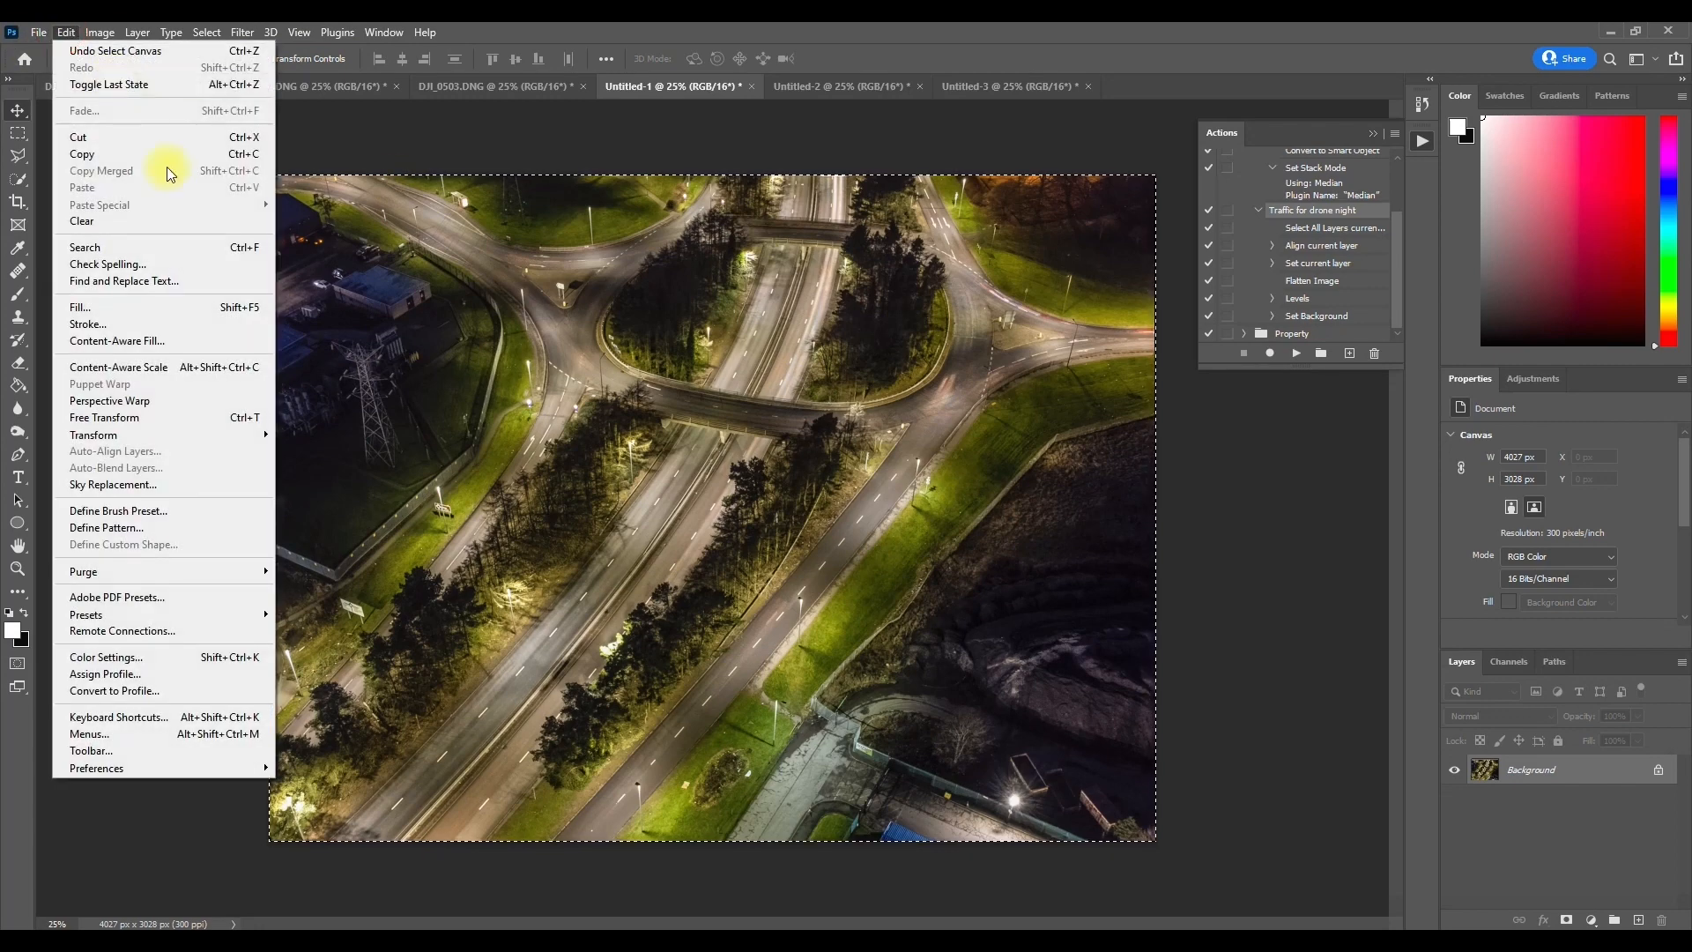
left_click(124, 155)
left_click(97, 85)
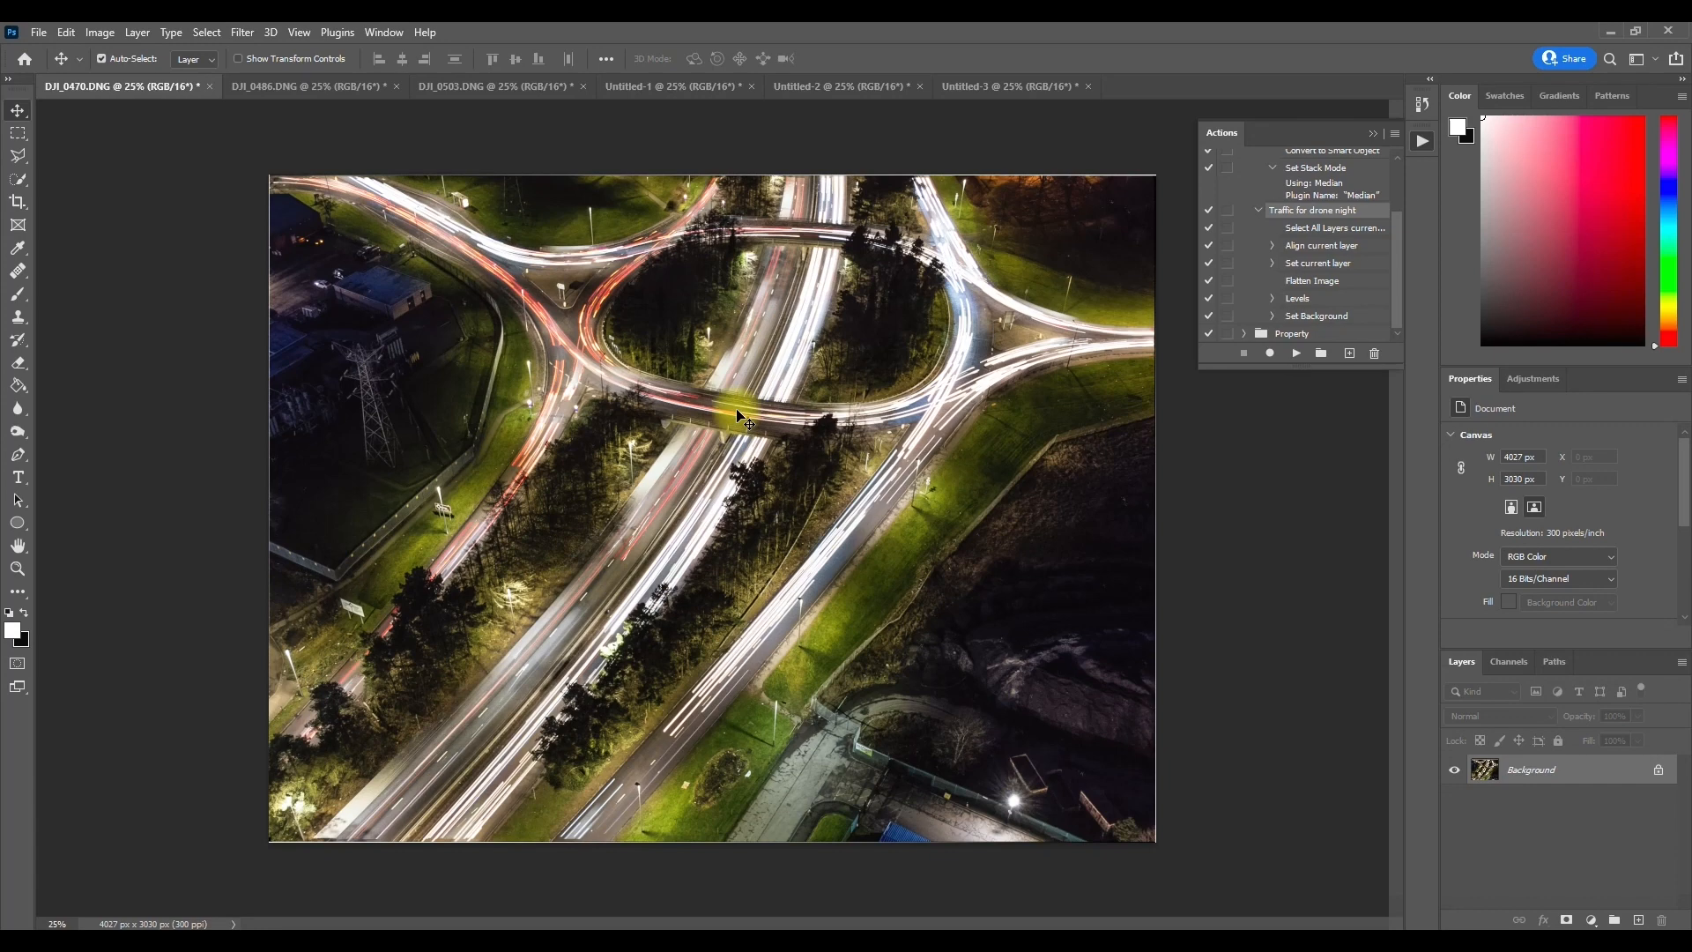
left_click(66, 33)
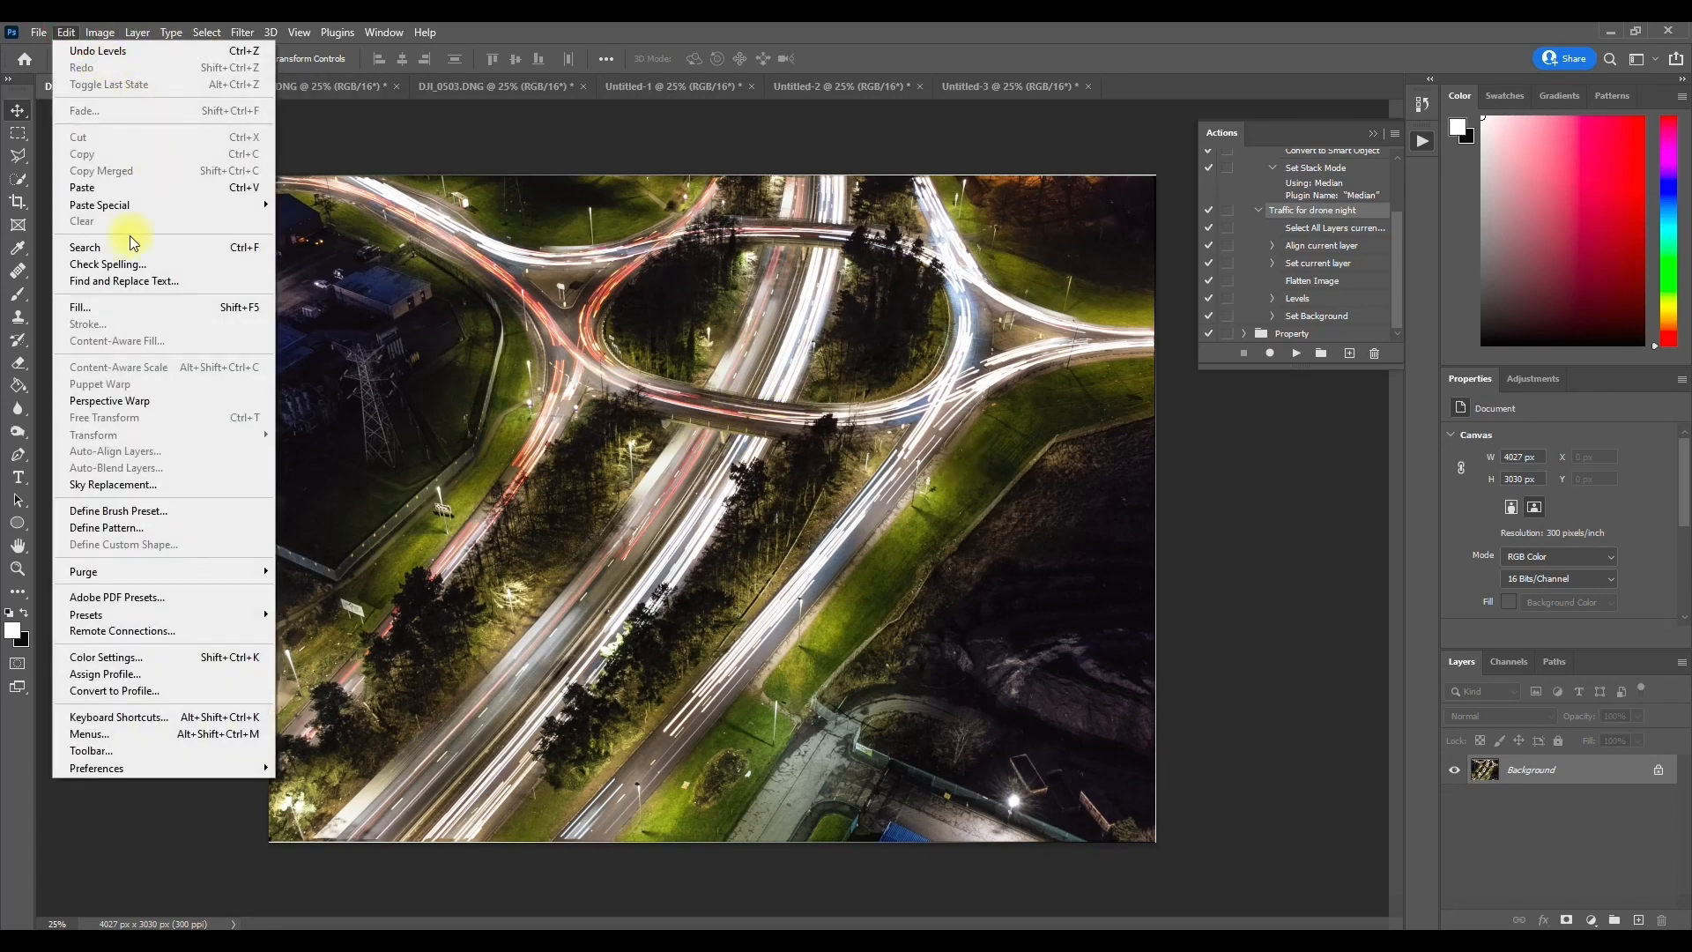
left_click(124, 188)
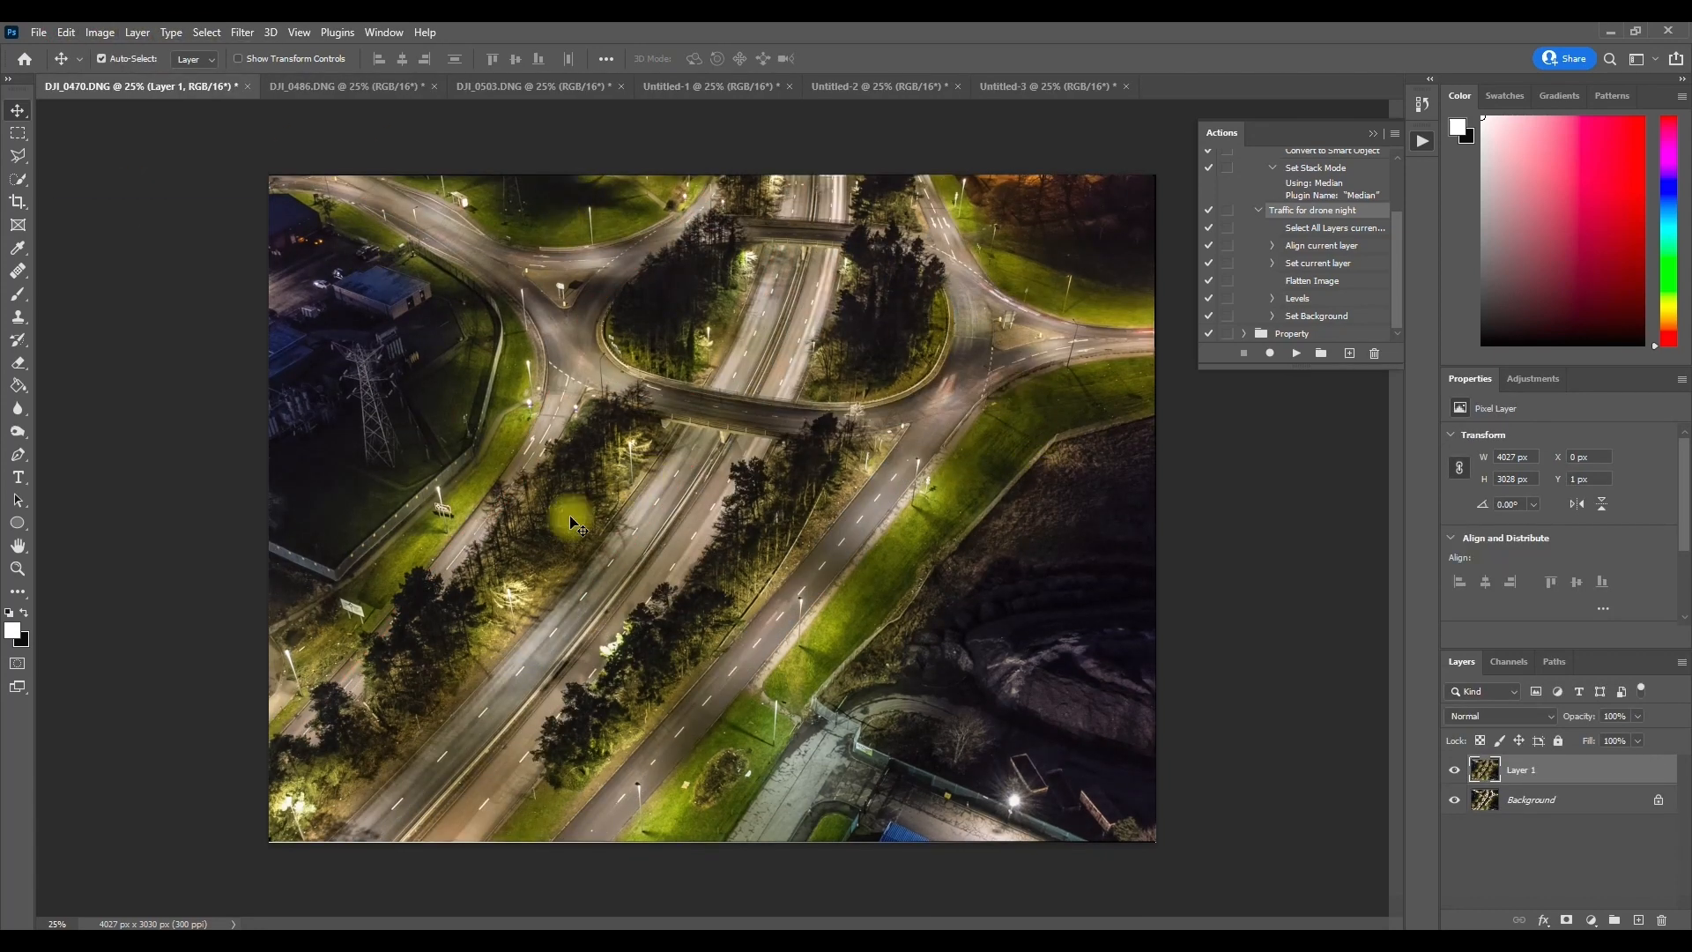
Step: Convert the locked Background layer in DJI_0470.DNG into a regular layer with Normal mode and 100% opacity
left_click(1538, 803)
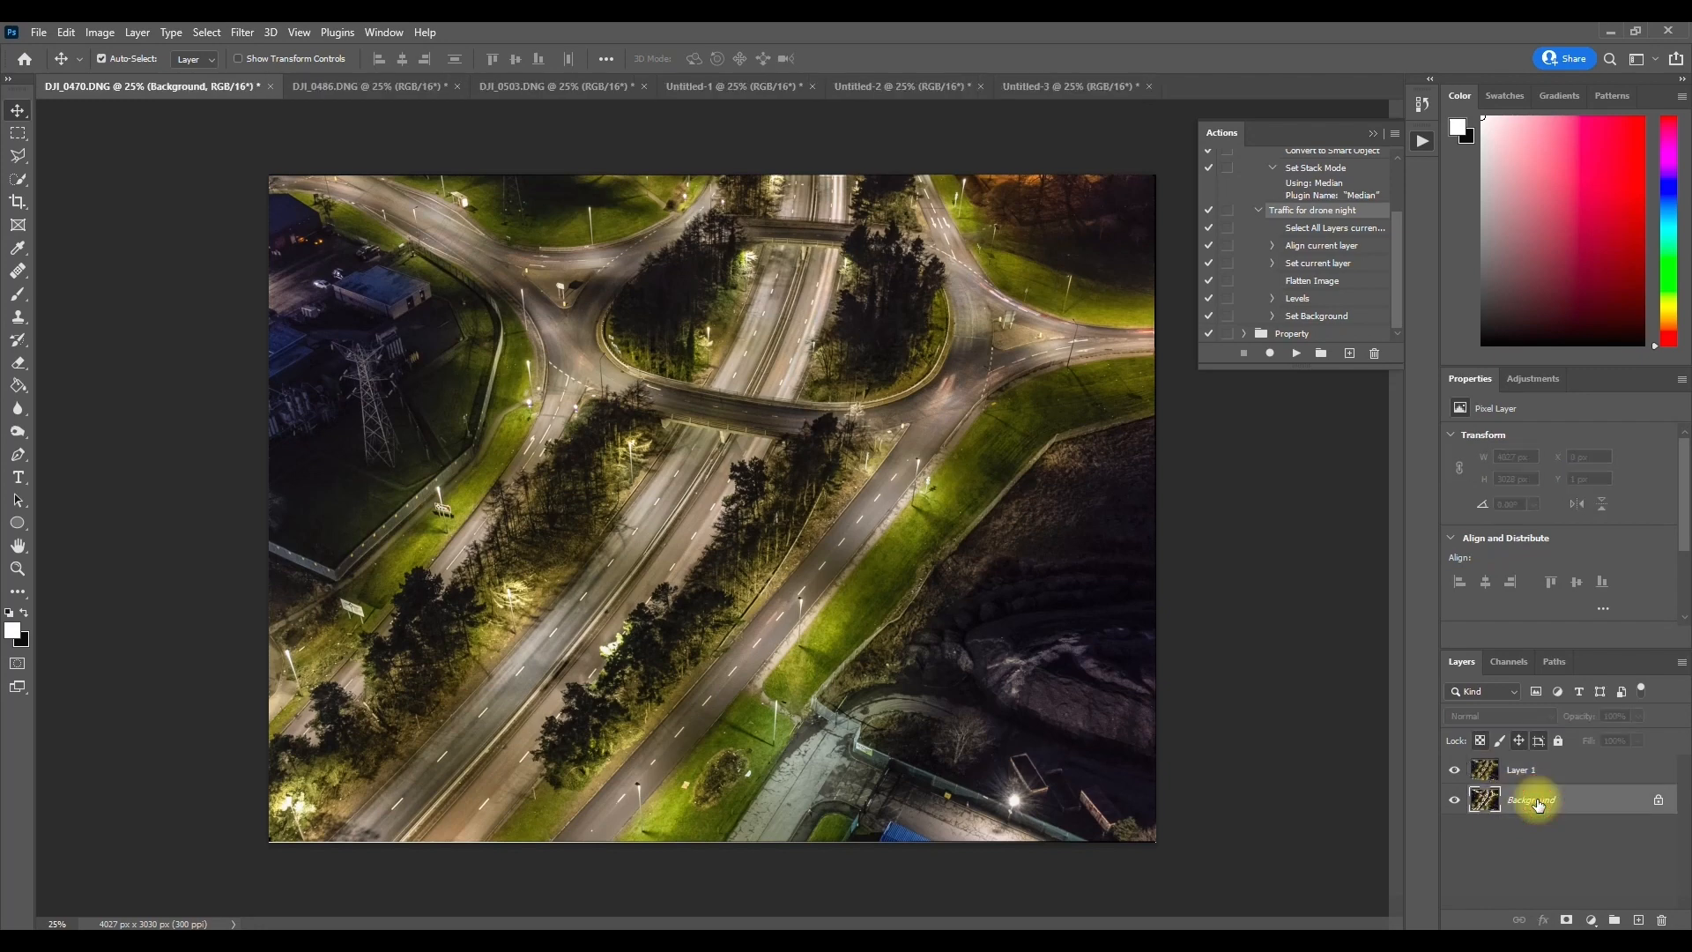
double_click(1535, 801)
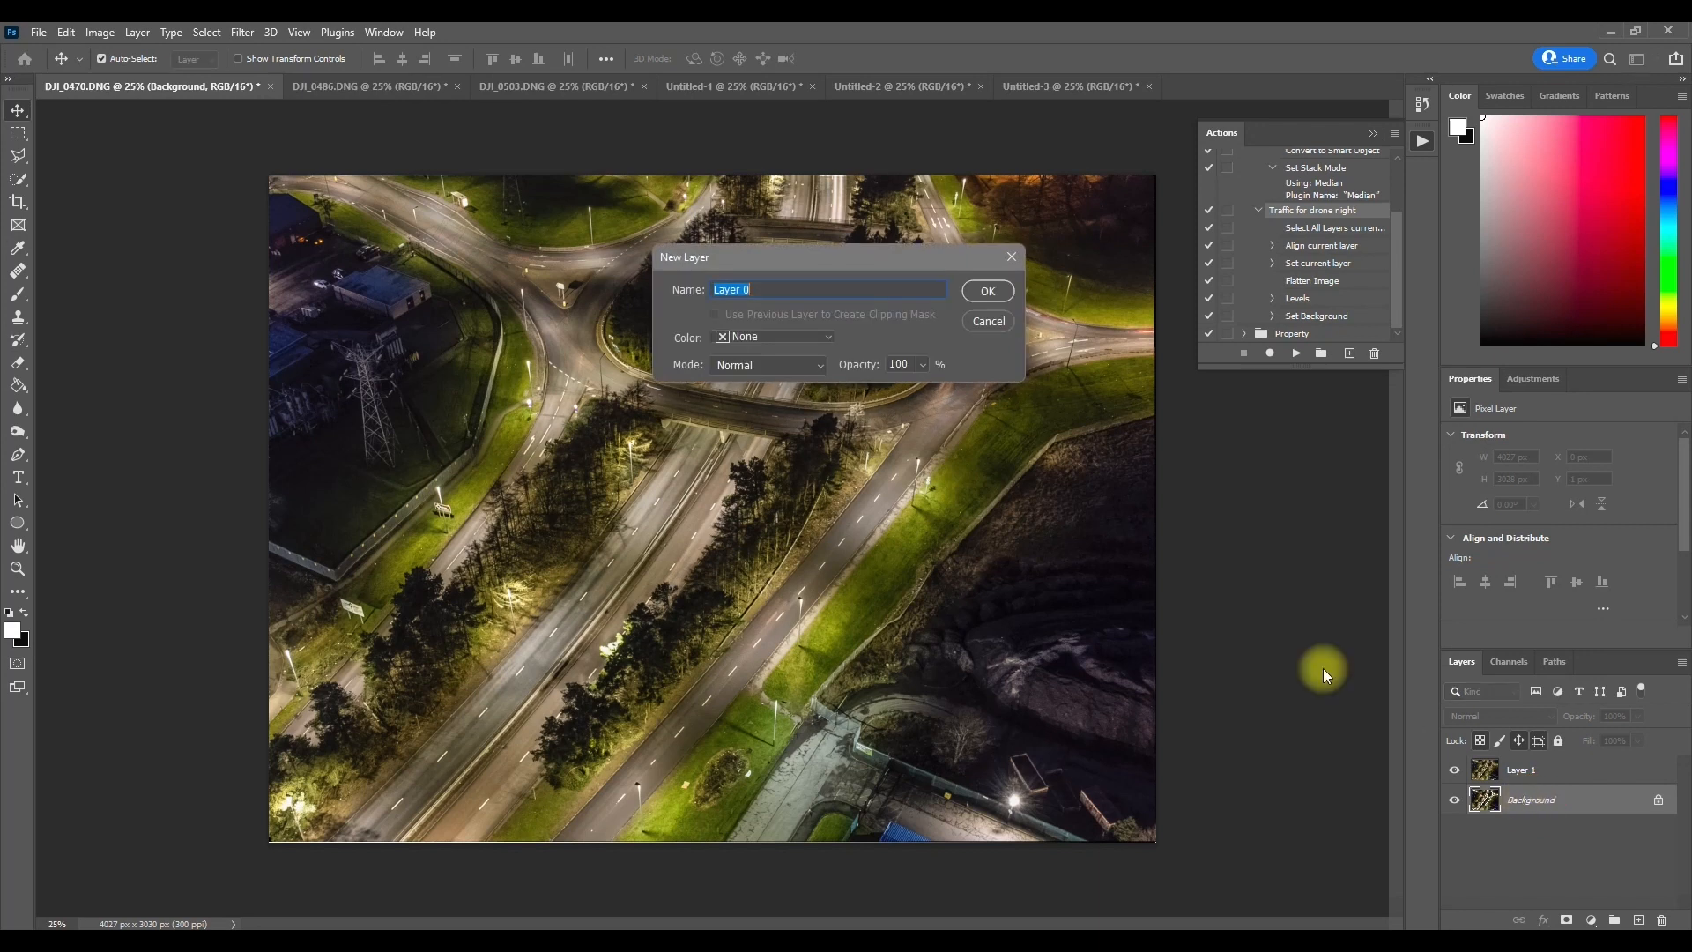
left_click(991, 282)
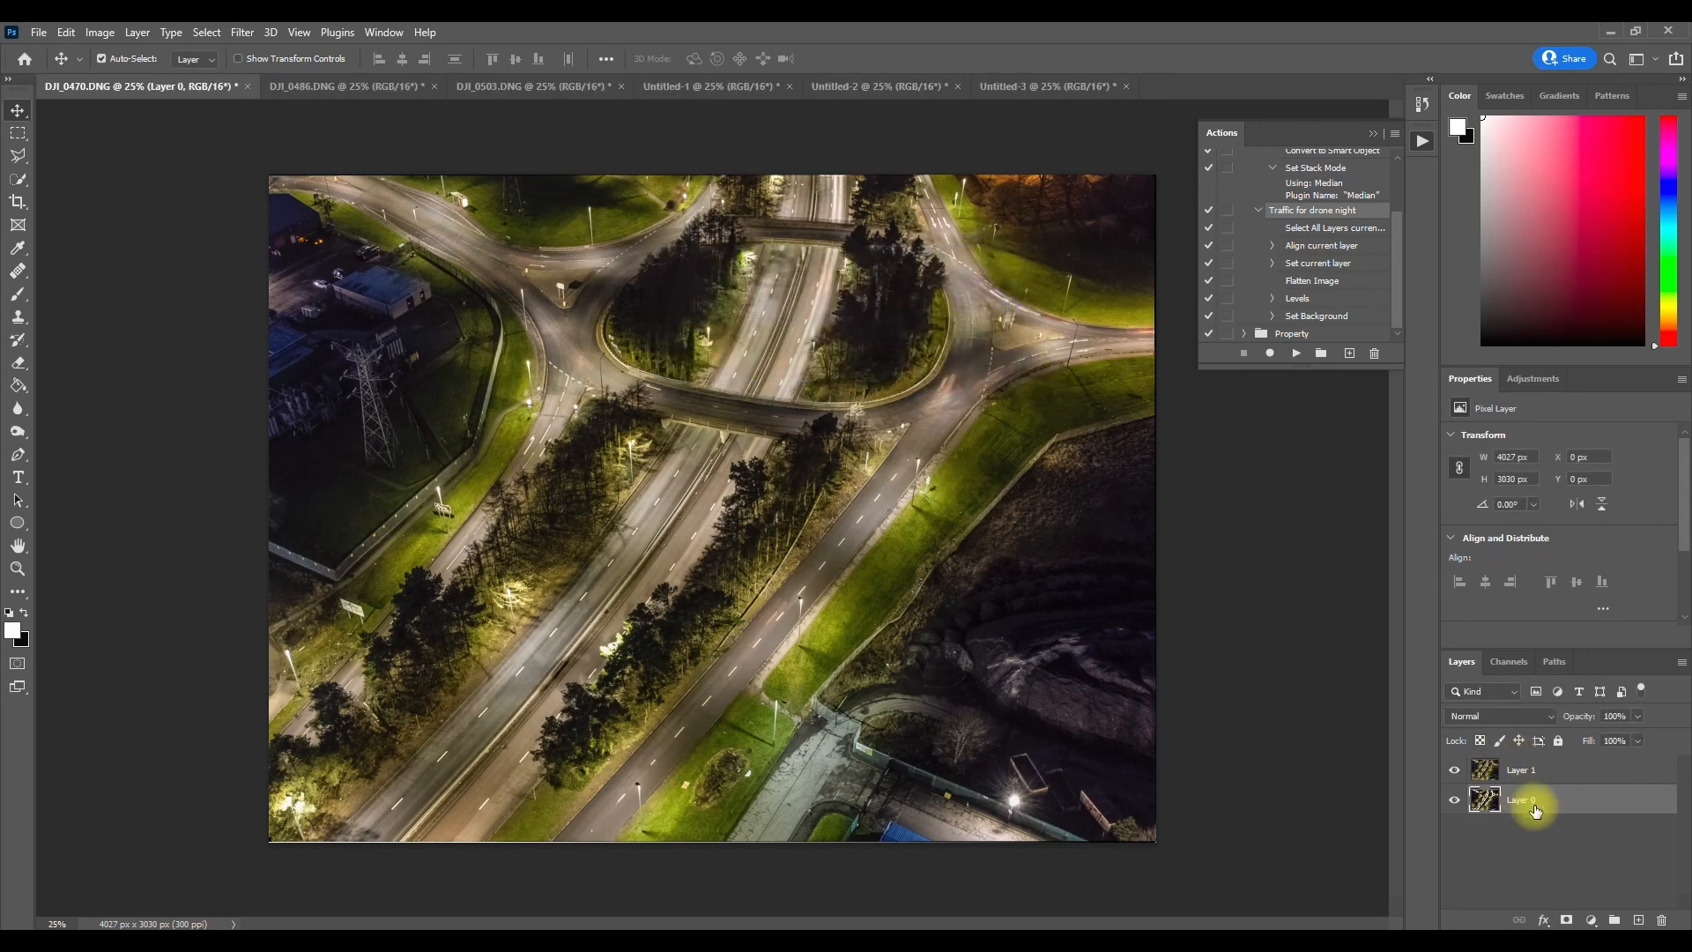
Step: Erase the curving side road on the west side of Layer 1 with a 180 px eraser to reveal its light trails
left_click(1513, 773)
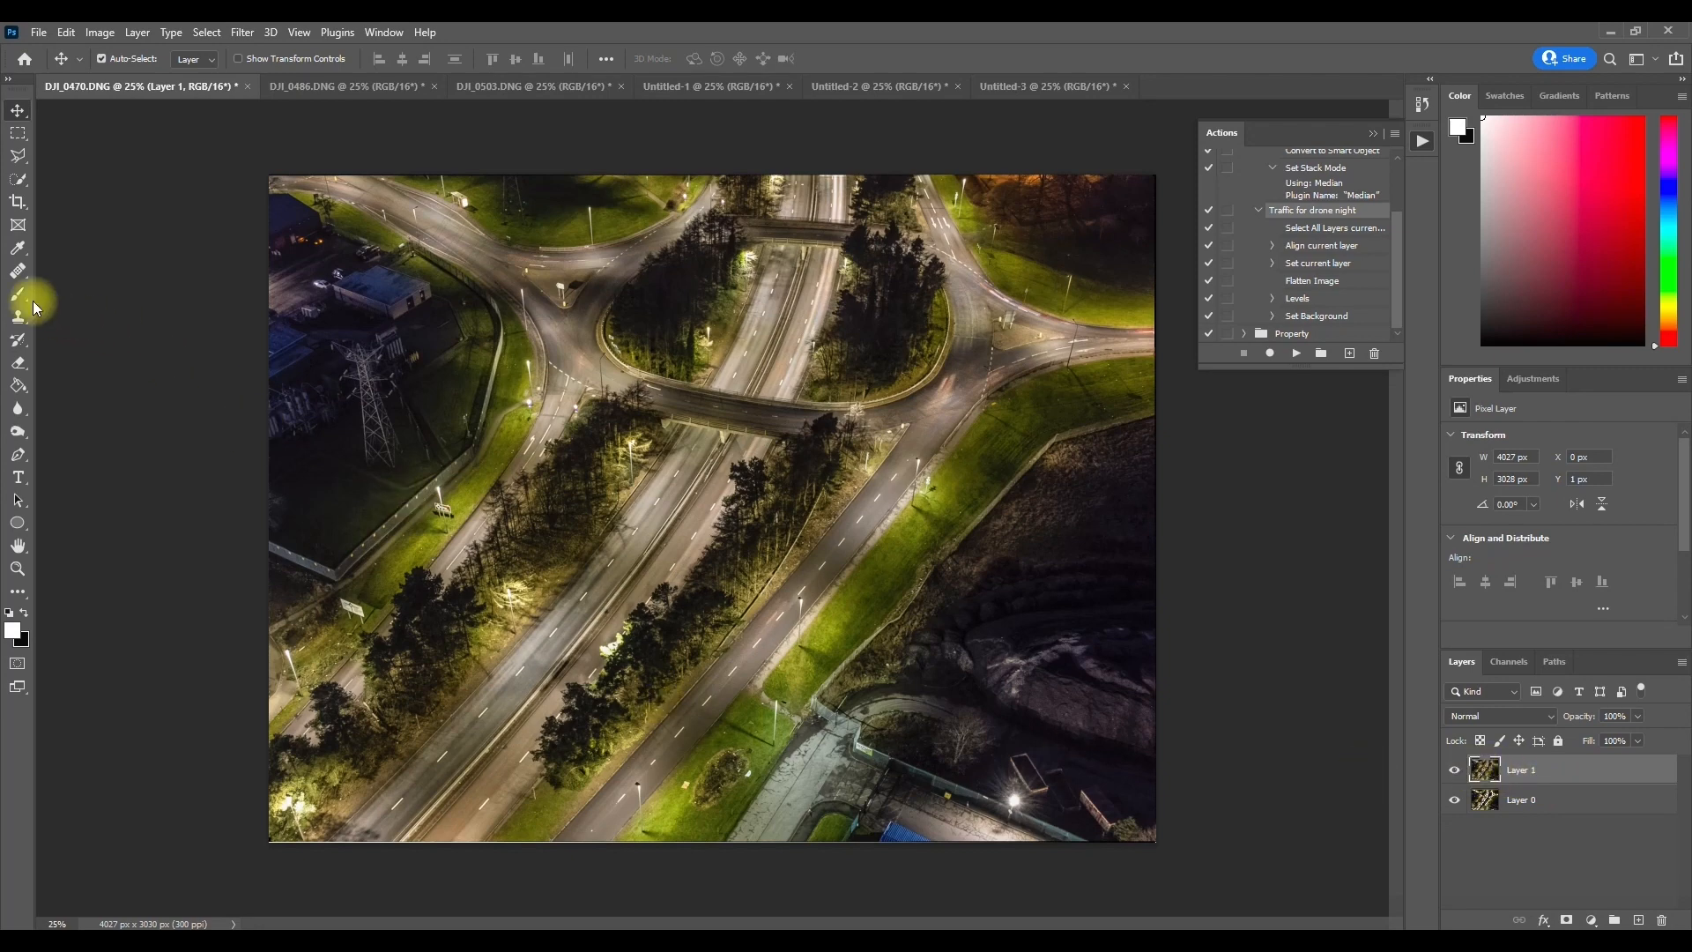
left_click(19, 363)
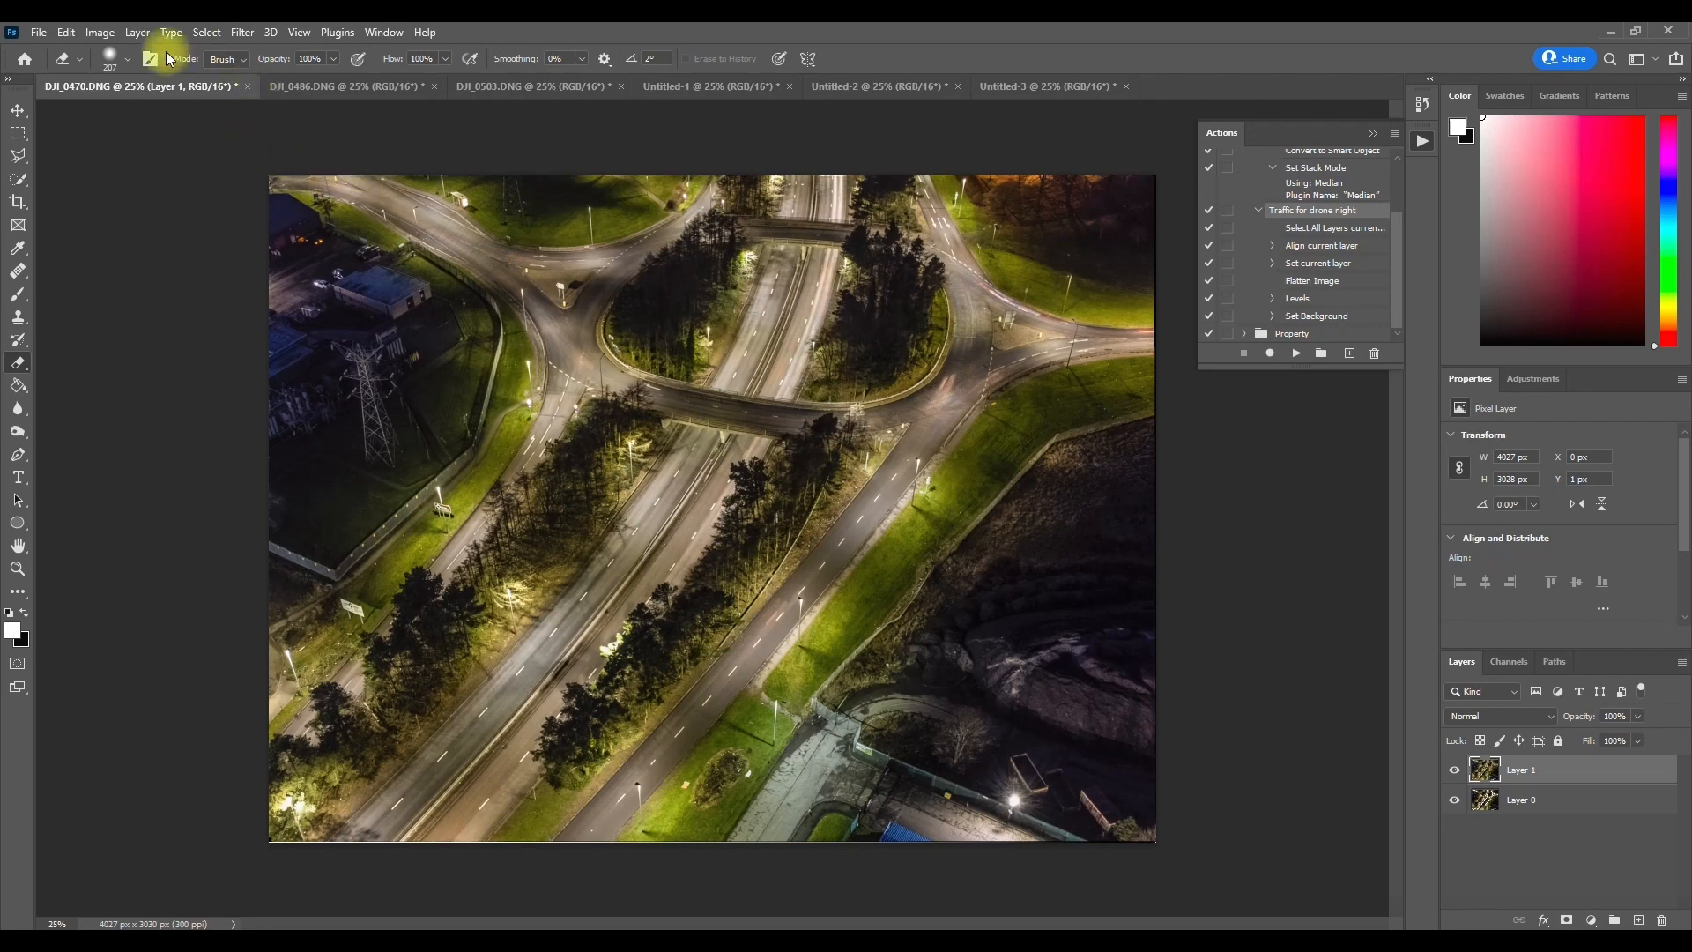
left_click(129, 60)
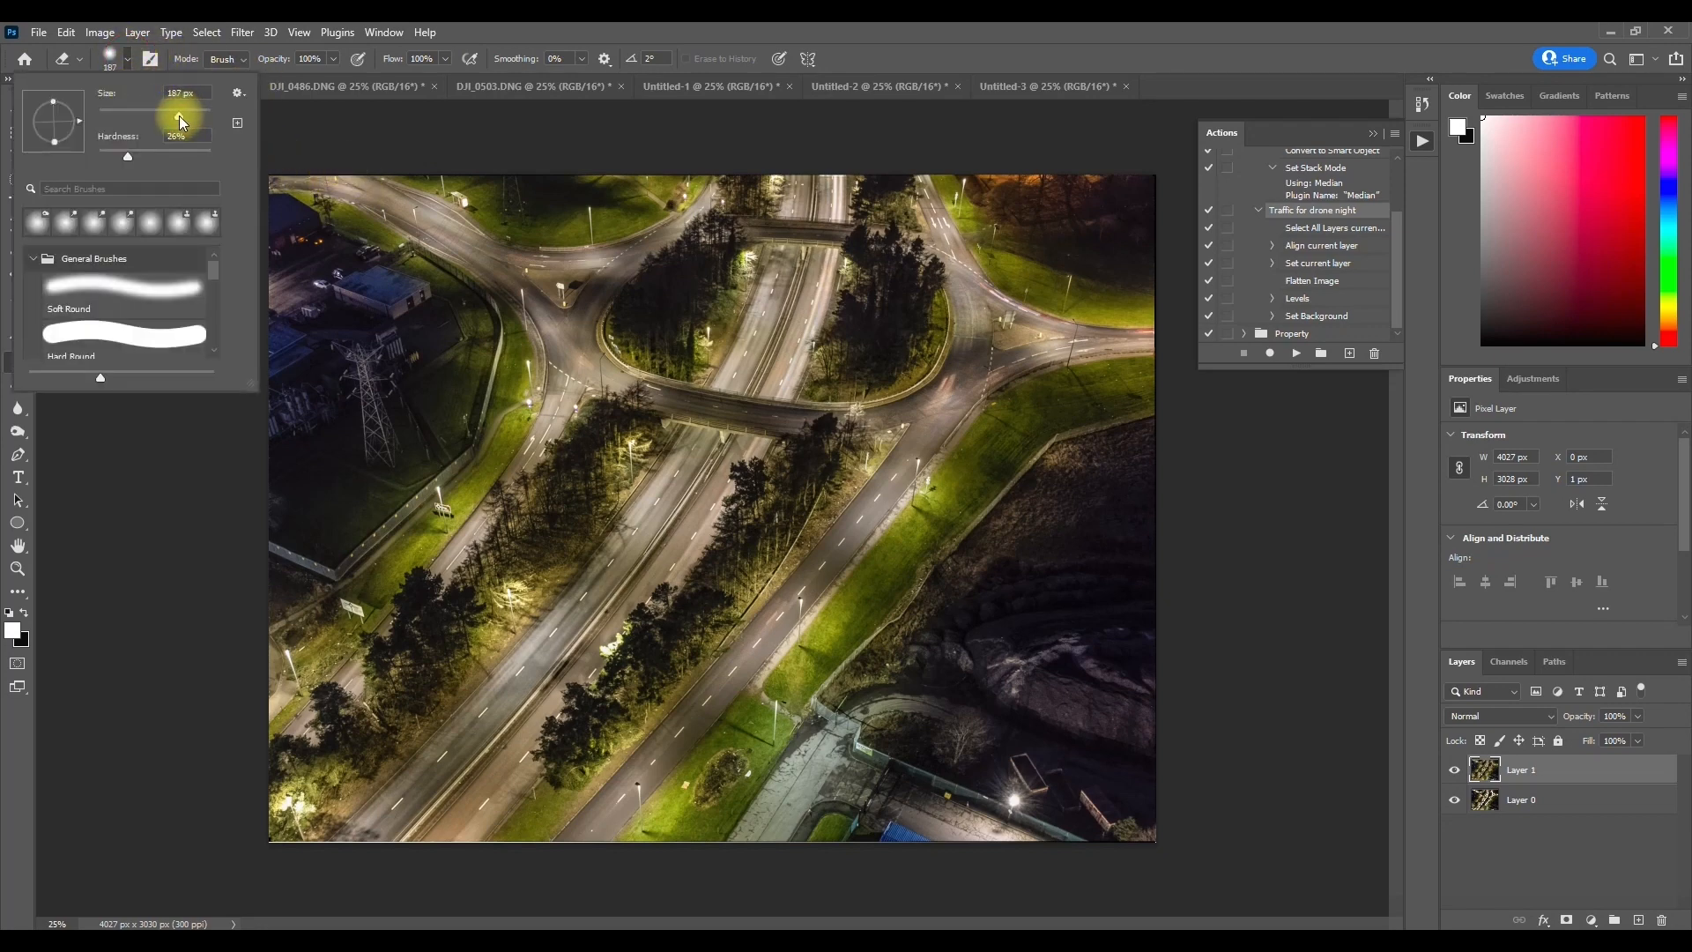
left_click(544, 27)
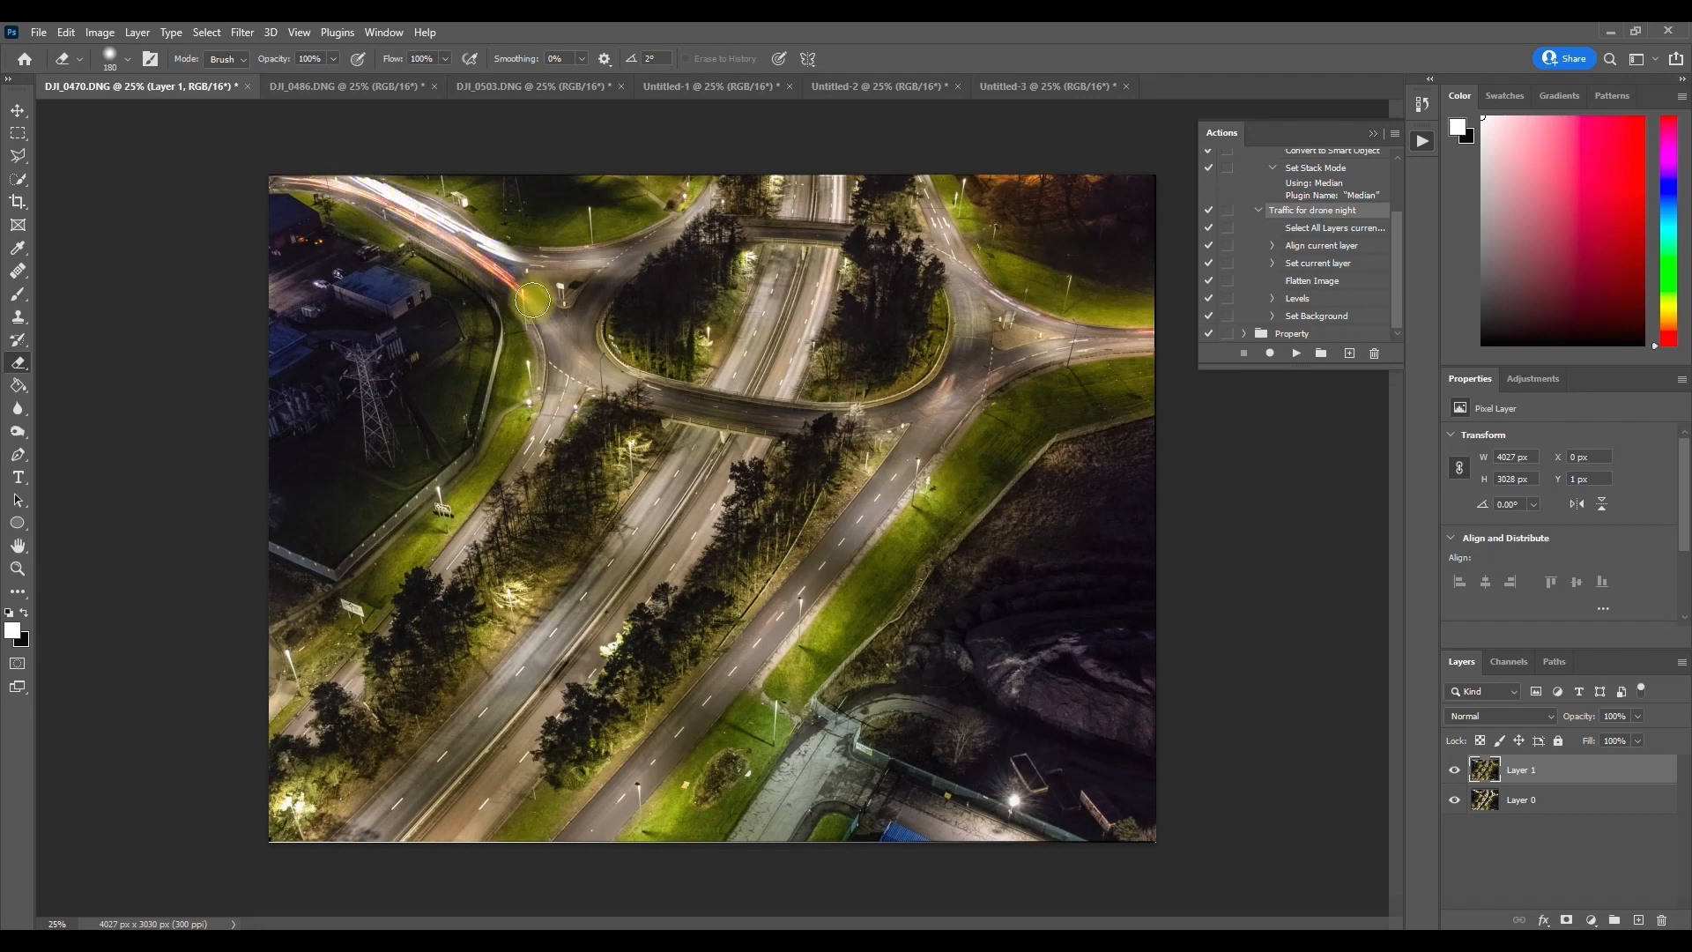
left_click_drag(520, 482, 238, 784)
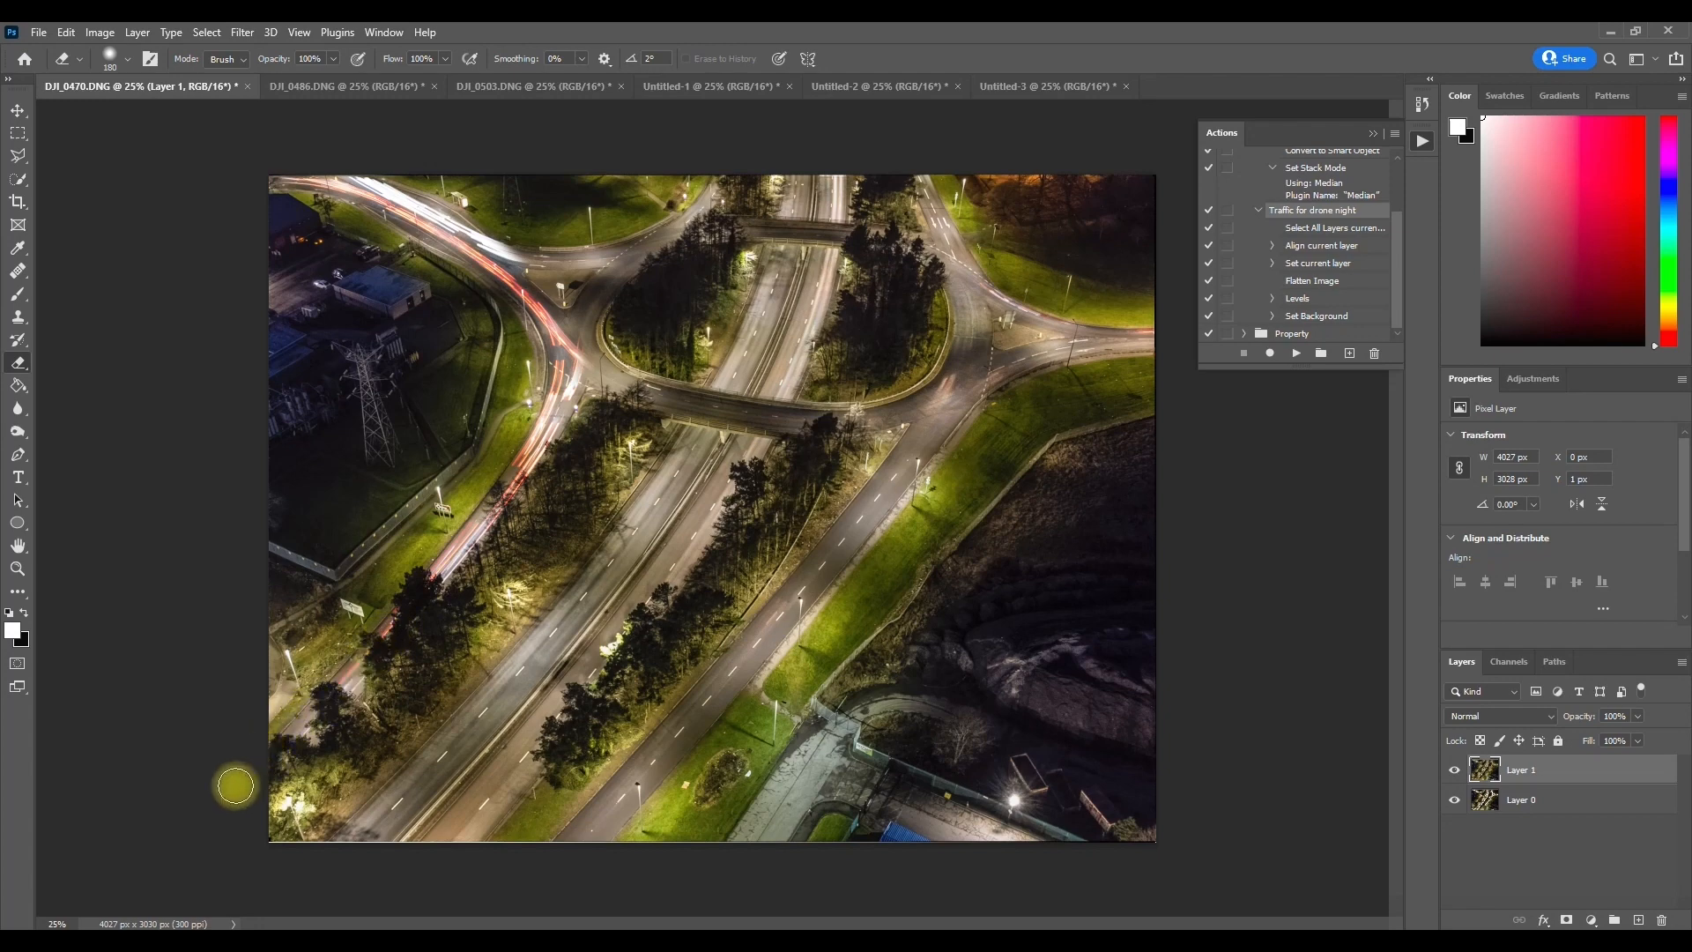
Step: Erase the roundabout, central carriageway and eastern roads from Layer 1, comparing against Layer 0 to find any light trails still covered
left_click(1456, 773)
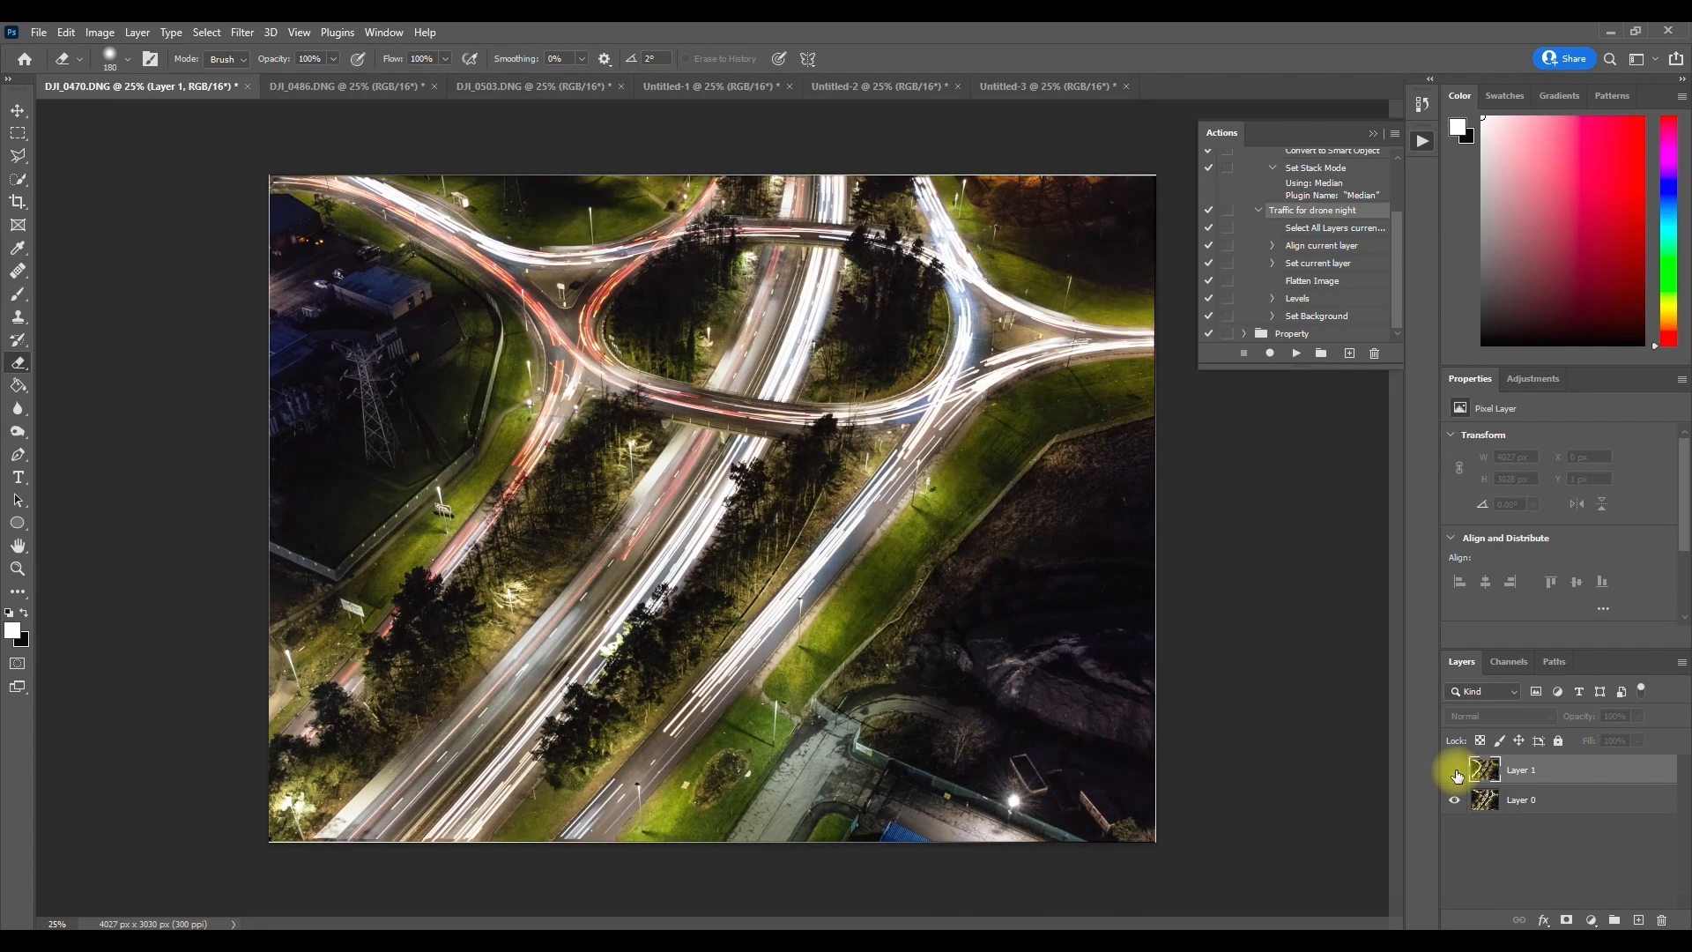
left_click(1456, 773)
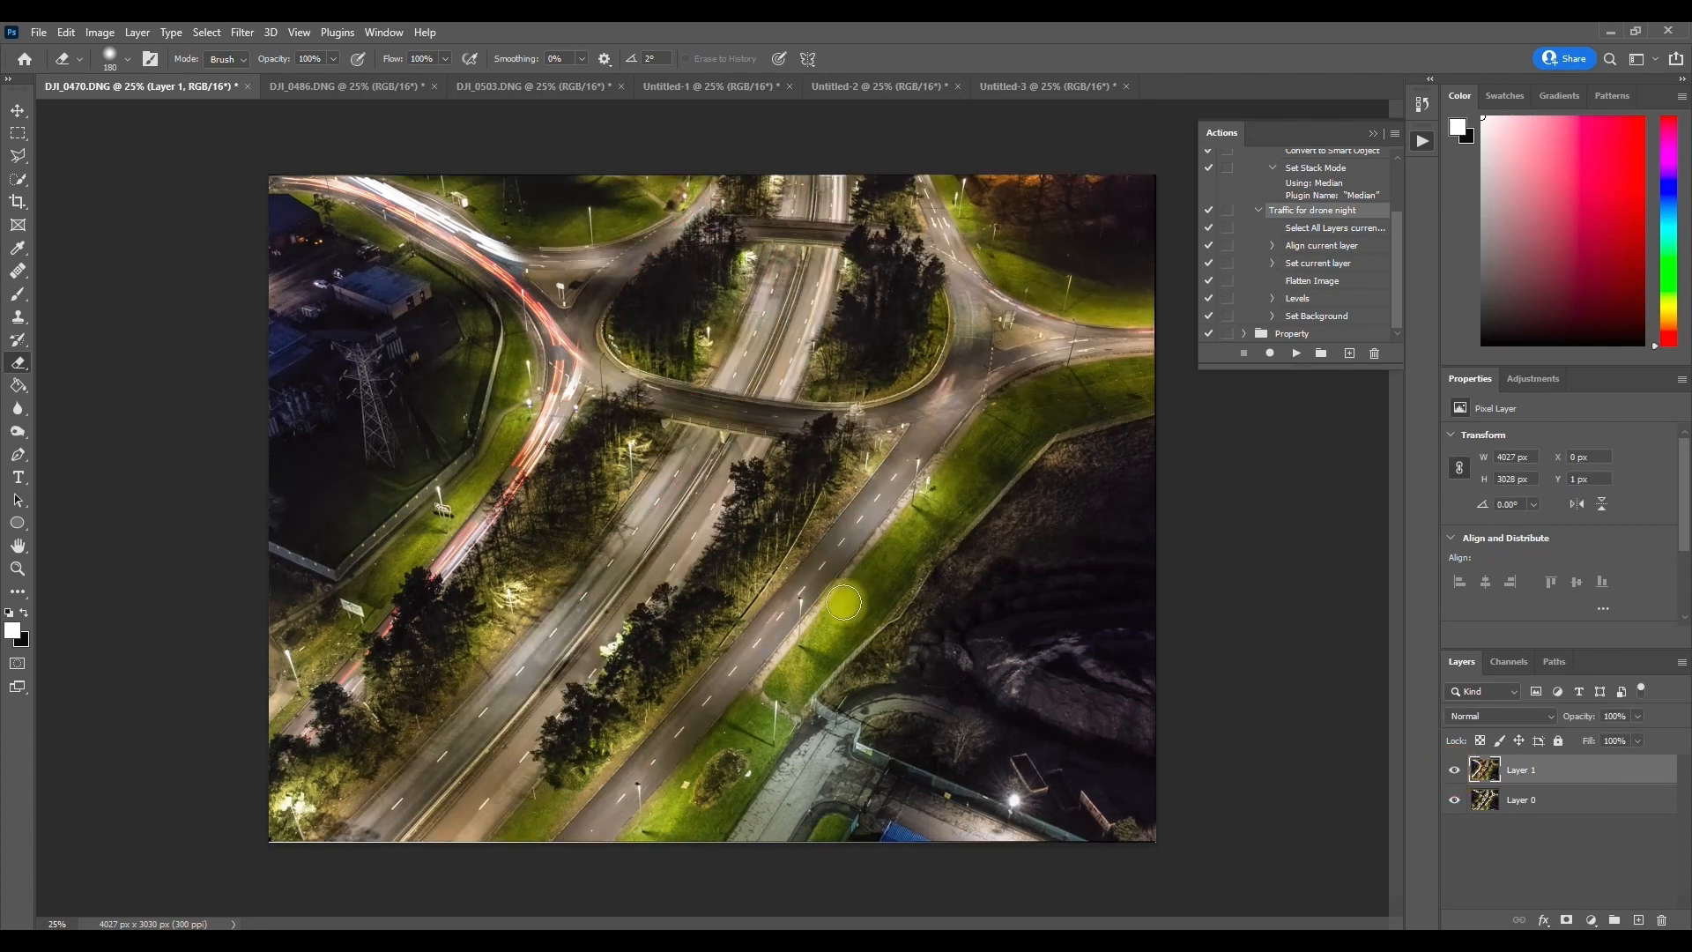
mouse_move(526, 263)
left_mouse_down()
mouse_move(659, 248)
mouse_move(739, 158)
mouse_move(799, 197)
mouse_move(806, 182)
mouse_move(765, 316)
mouse_move(659, 499)
mouse_move(349, 848)
mouse_move(522, 743)
mouse_move(448, 839)
mouse_move(687, 550)
mouse_move(849, 197)
left_mouse_up()
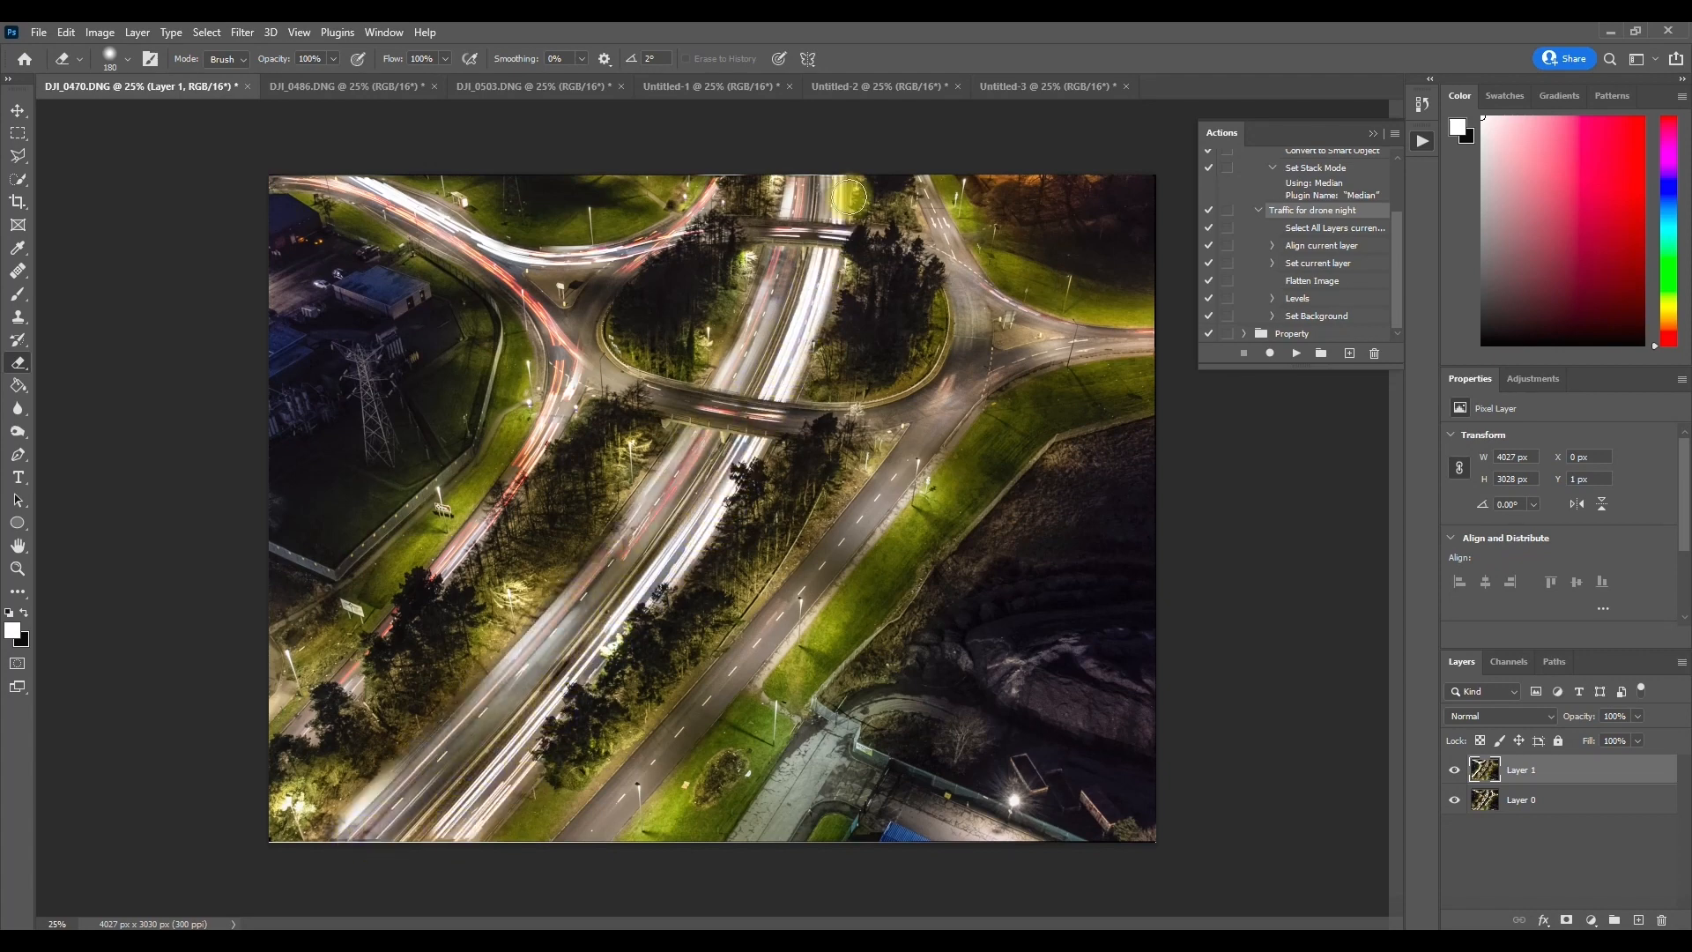
left_click_drag(636, 239, 582, 345)
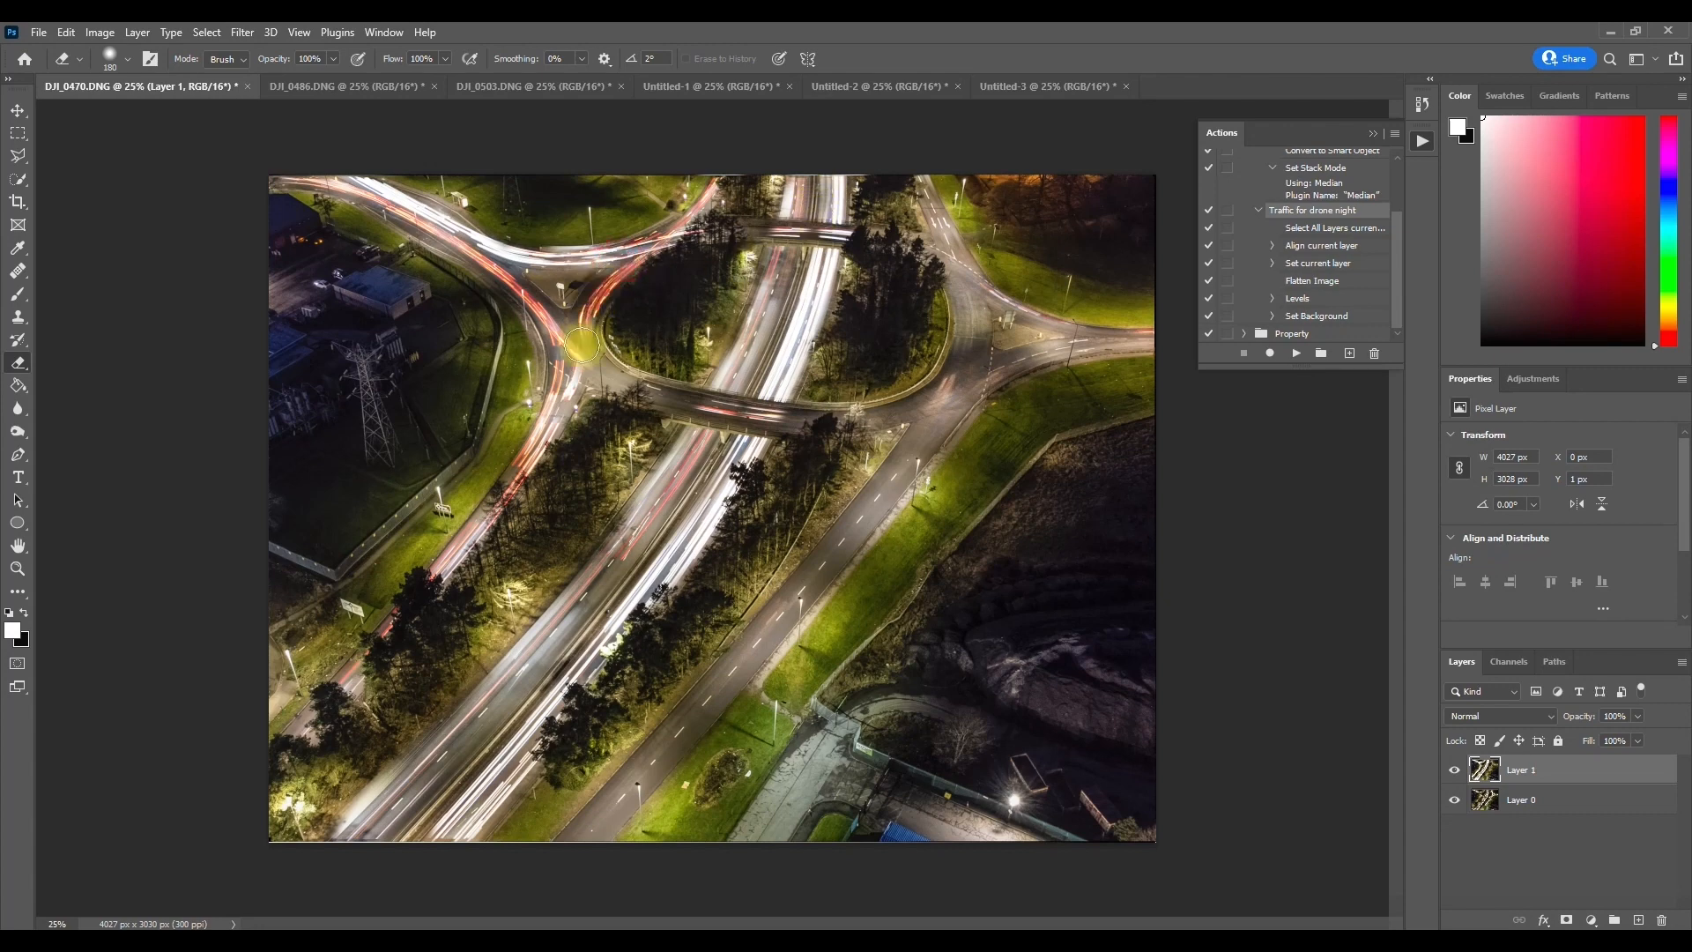
mouse_move(586, 364)
left_mouse_down()
mouse_move(625, 387)
mouse_move(702, 411)
mouse_move(925, 422)
mouse_move(767, 639)
mouse_move(619, 806)
left_mouse_up()
mouse_move(953, 419)
left_mouse_down()
mouse_move(954, 283)
mouse_move(907, 118)
left_mouse_up()
mouse_move(978, 304)
left_mouse_down()
mouse_move(1151, 335)
mouse_move(1098, 335)
mouse_move(930, 434)
left_mouse_up()
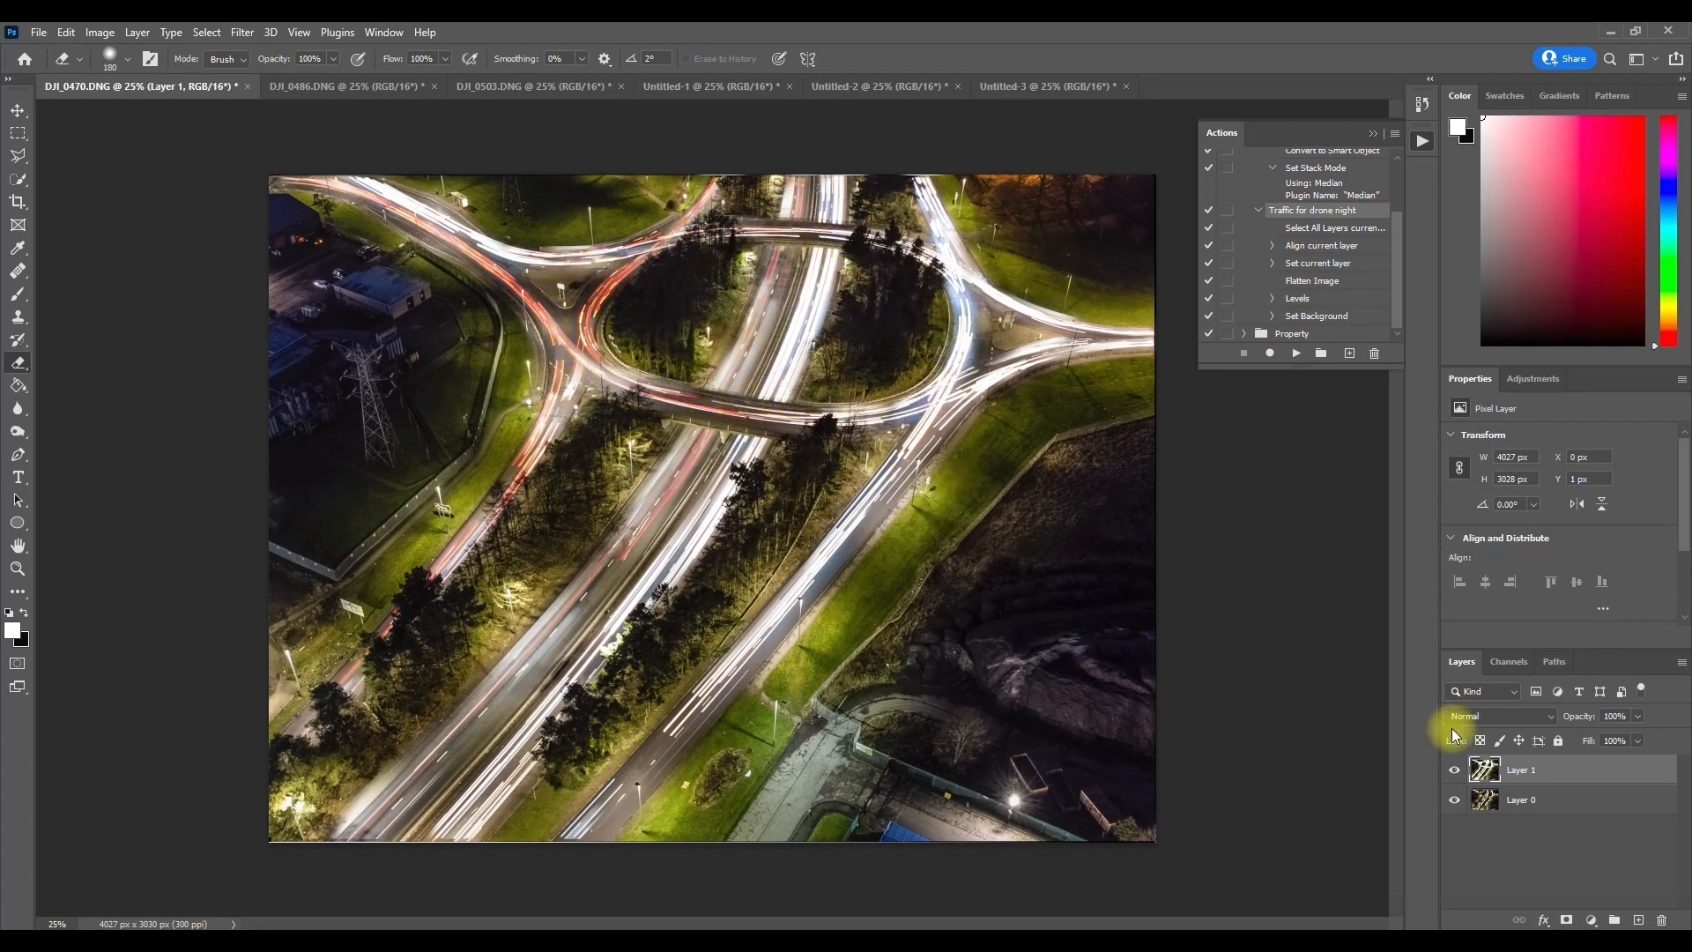
left_click(1455, 773)
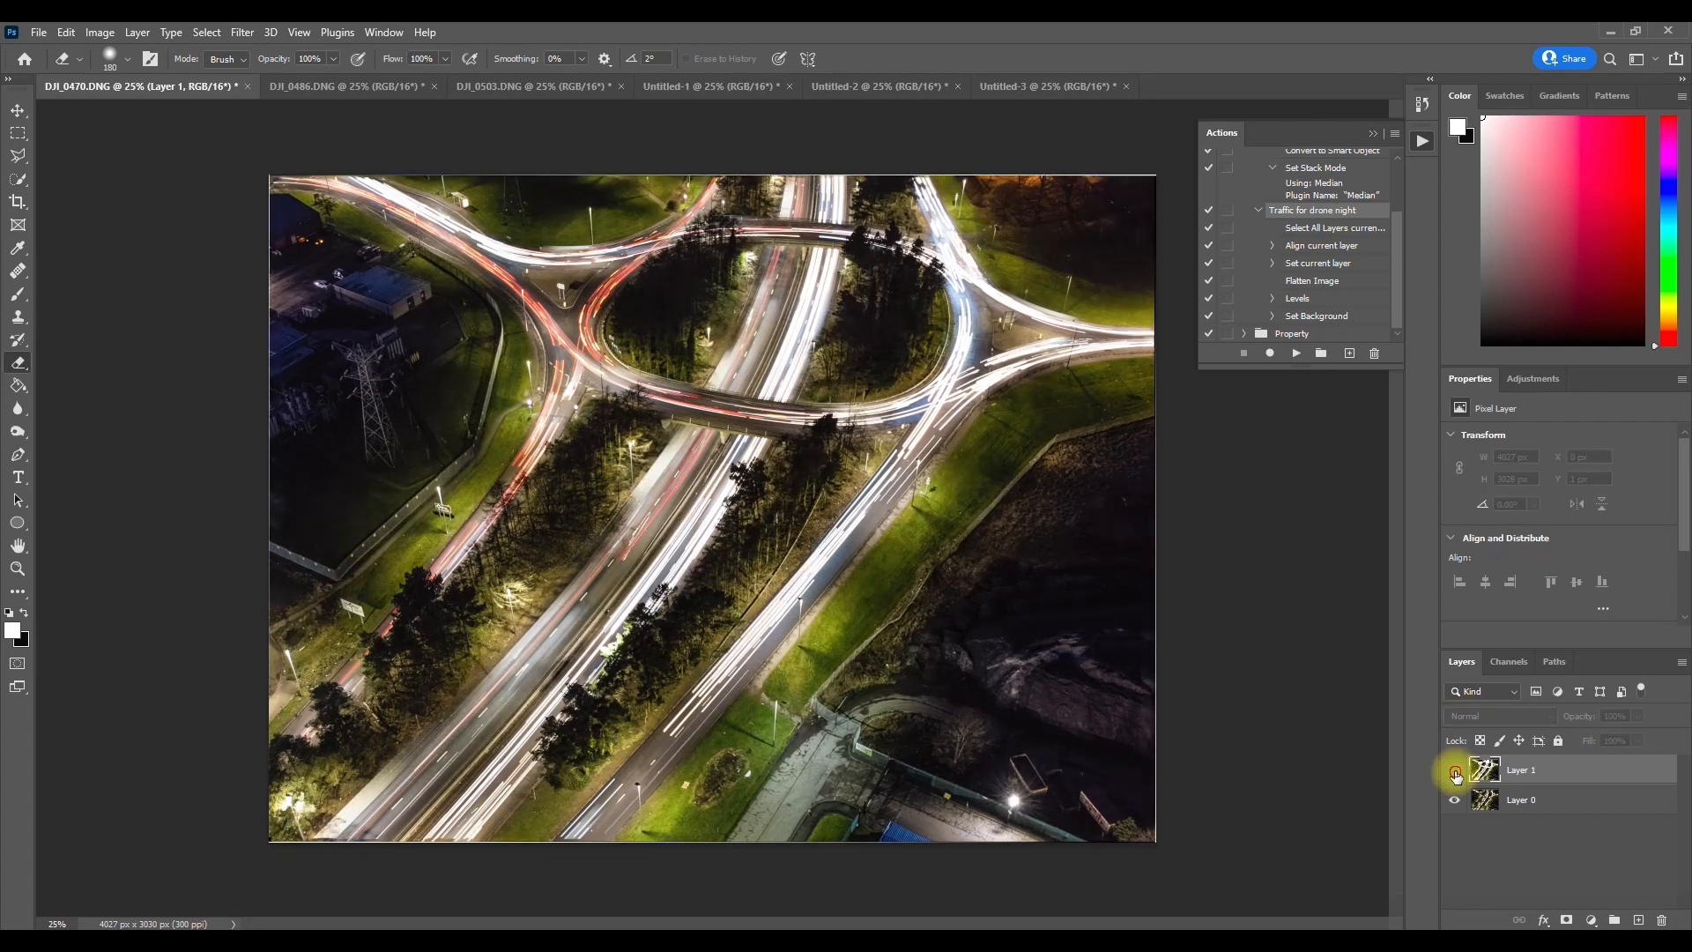
left_click(1455, 772)
left_click_drag(717, 376, 807, 141)
left_click_drag(919, 201, 947, 249)
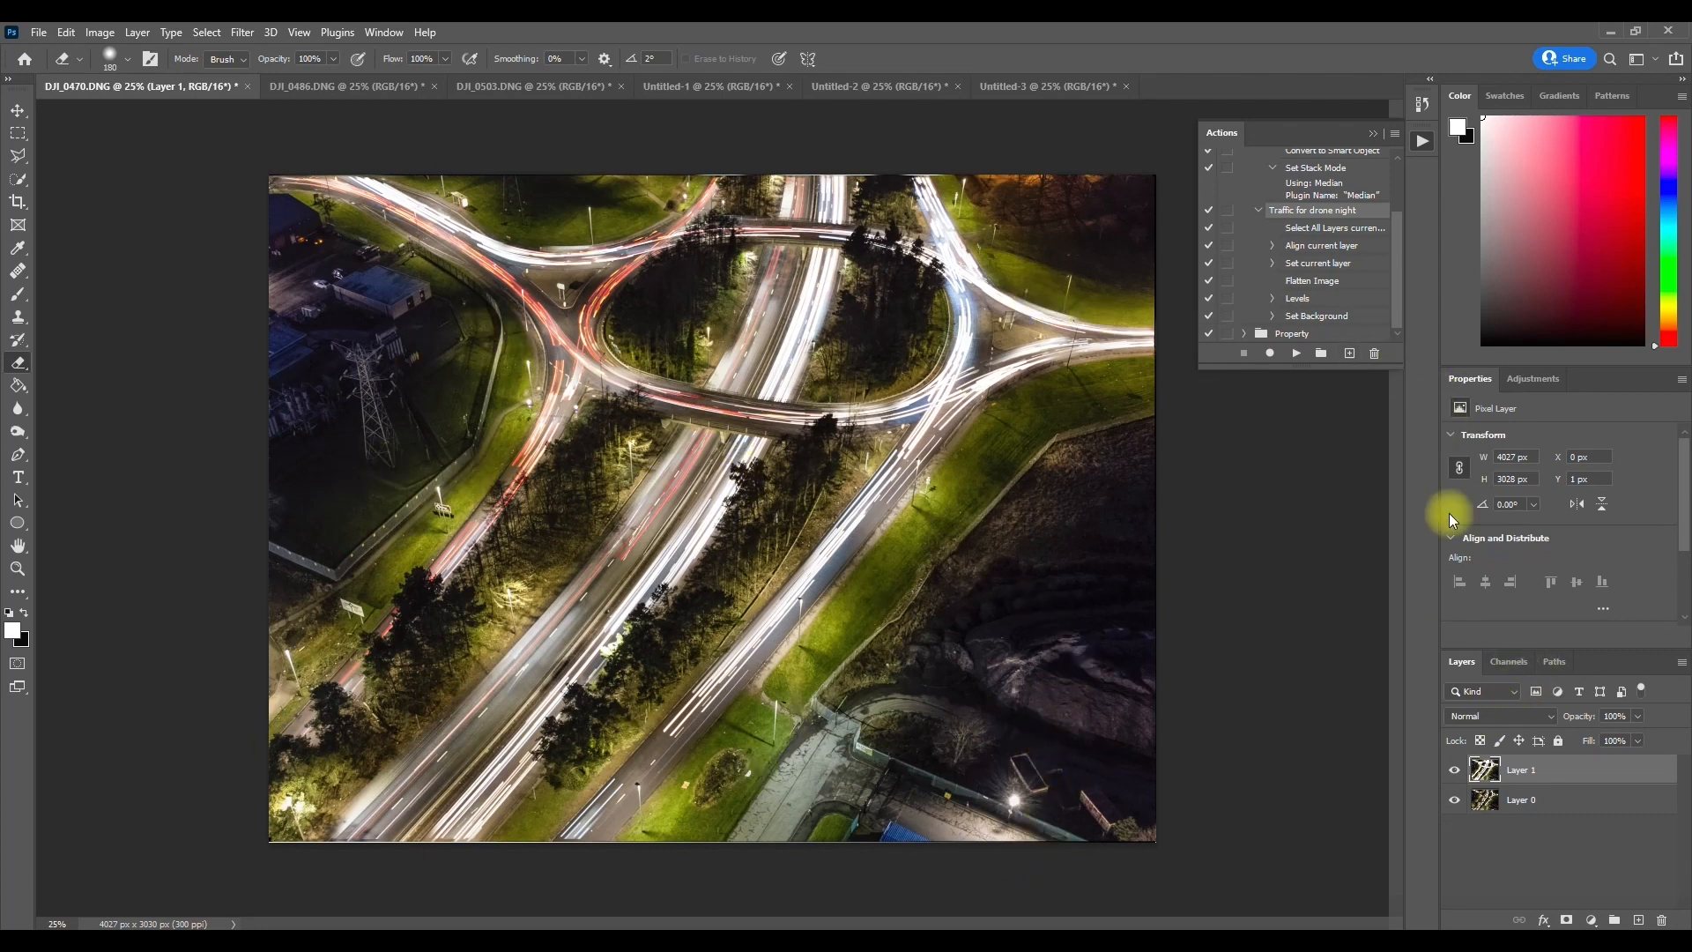
Step: Flatten the combined roundabout image in DJI_0470.DNG and save it
right_click(1516, 775)
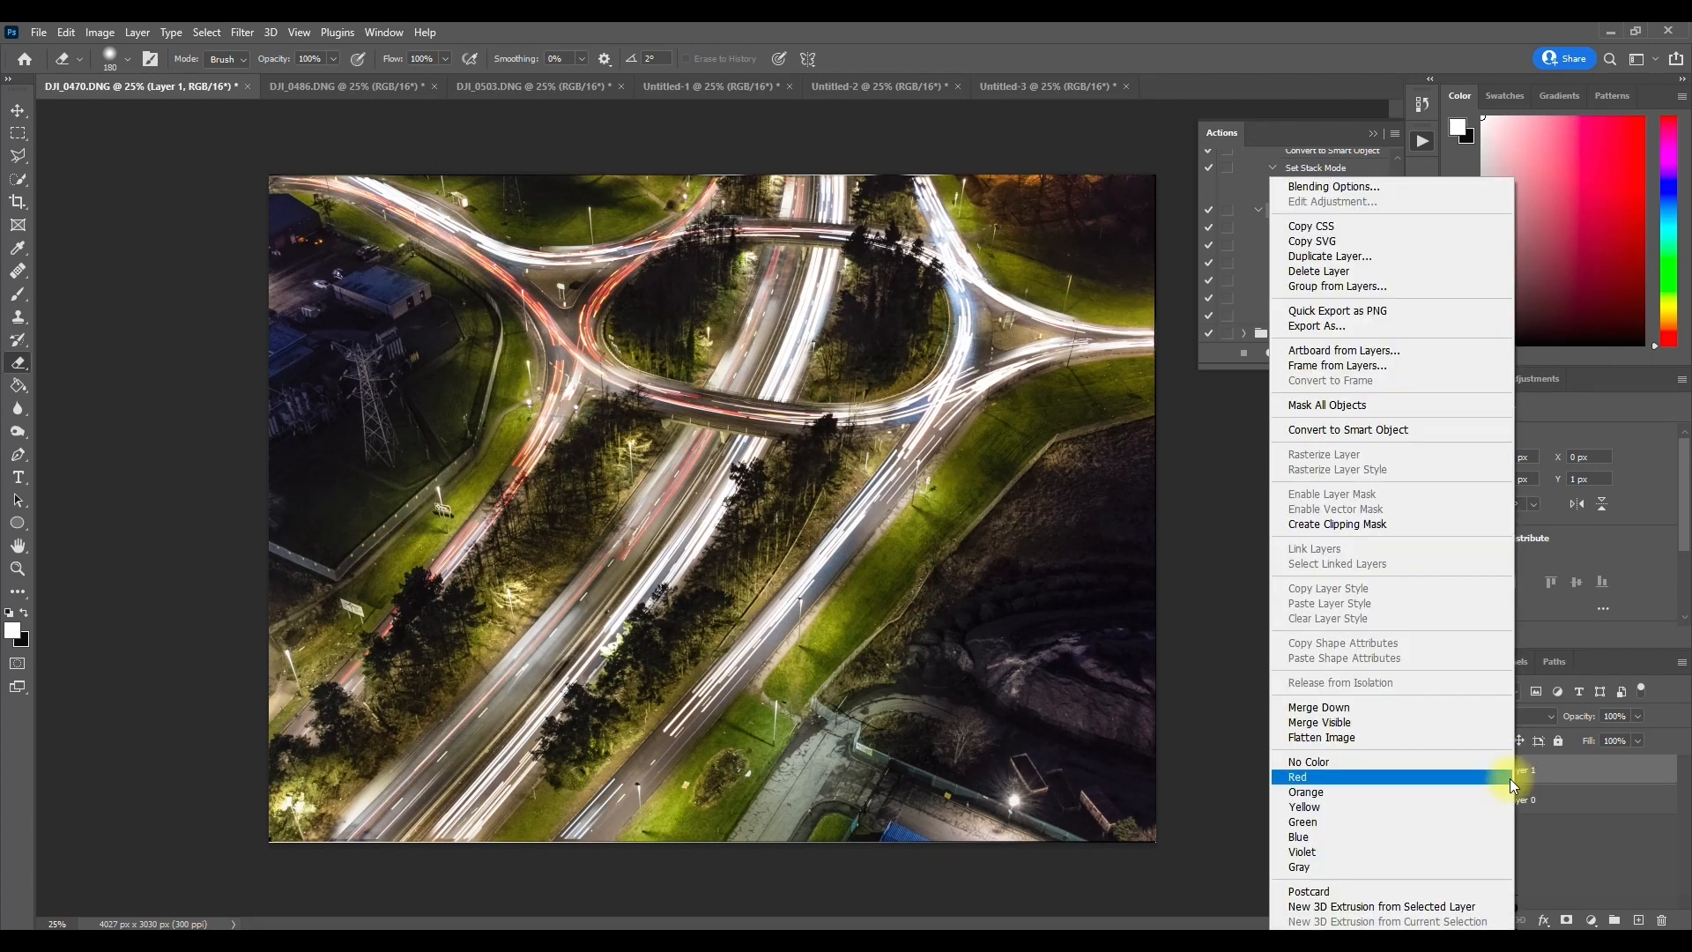
left_click(1465, 735)
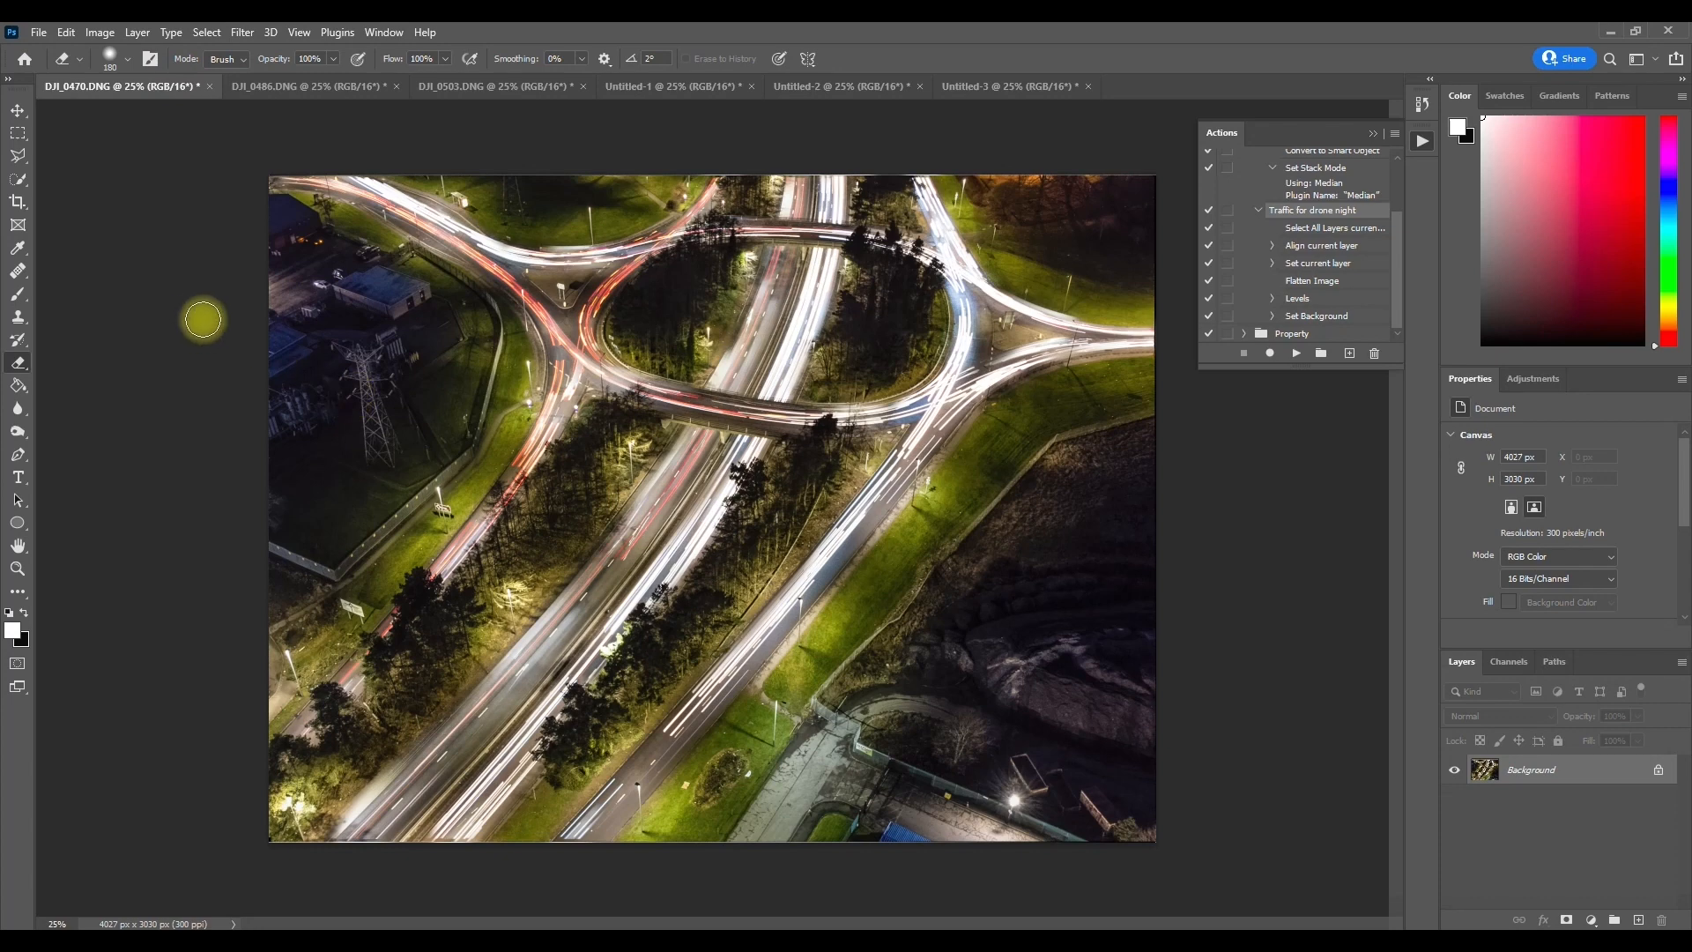
key("ctrl+s")
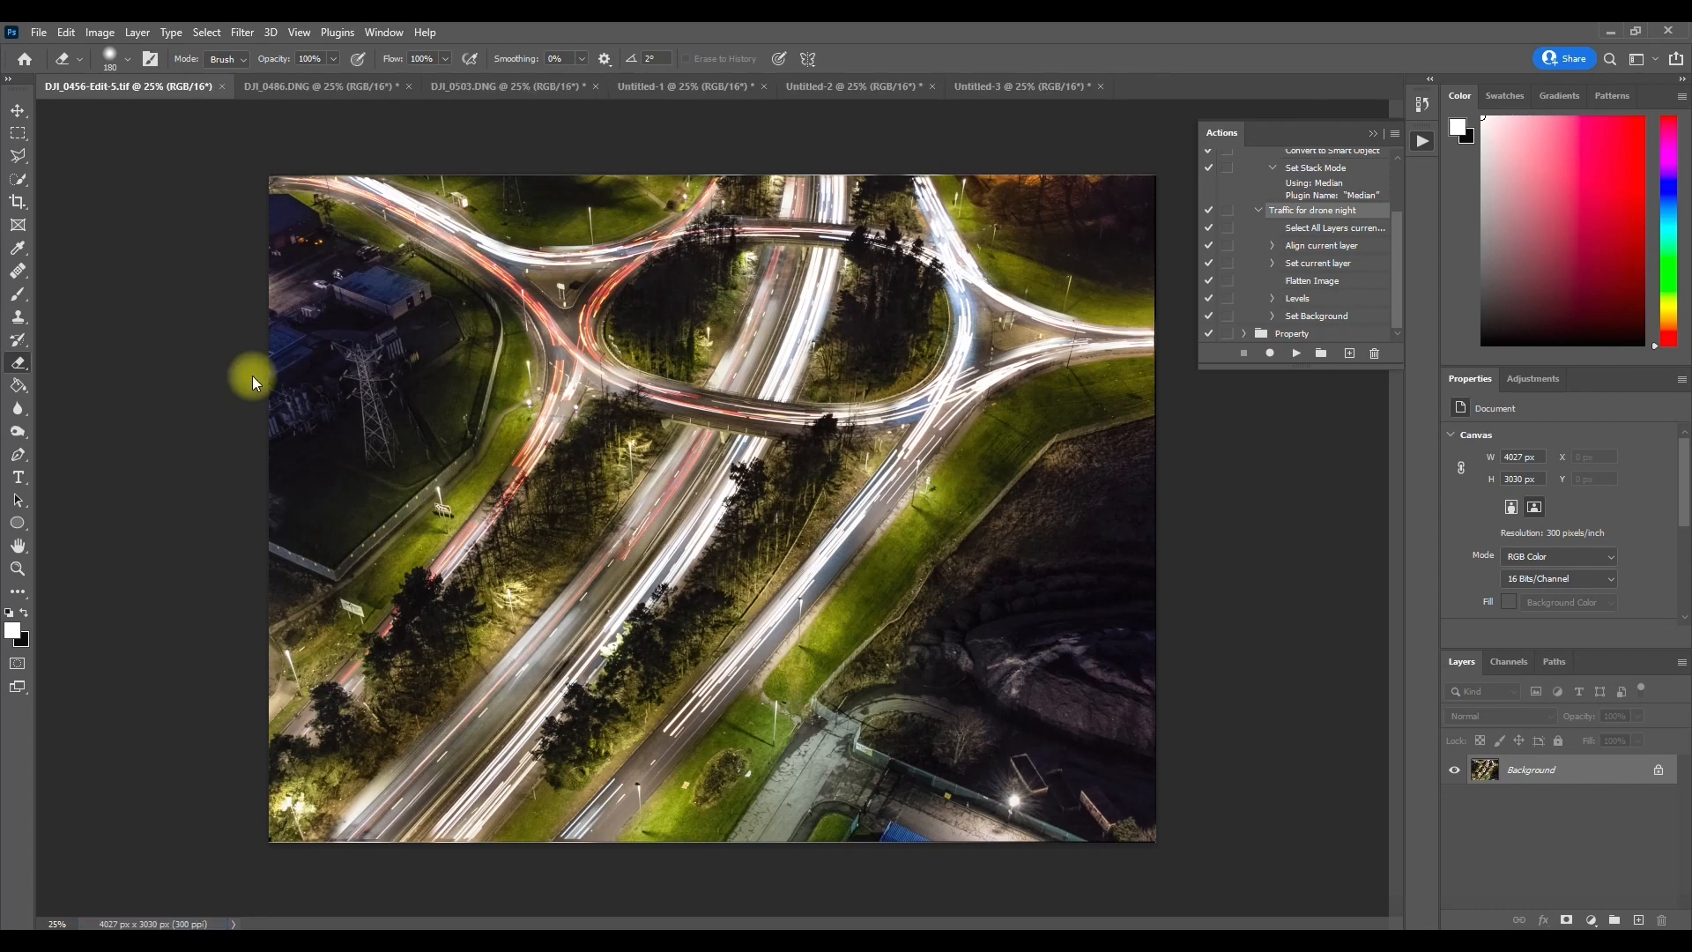
Step: Close the saved roundabout image and close Untitled-1 without saving its changes
key("ctrl+w")
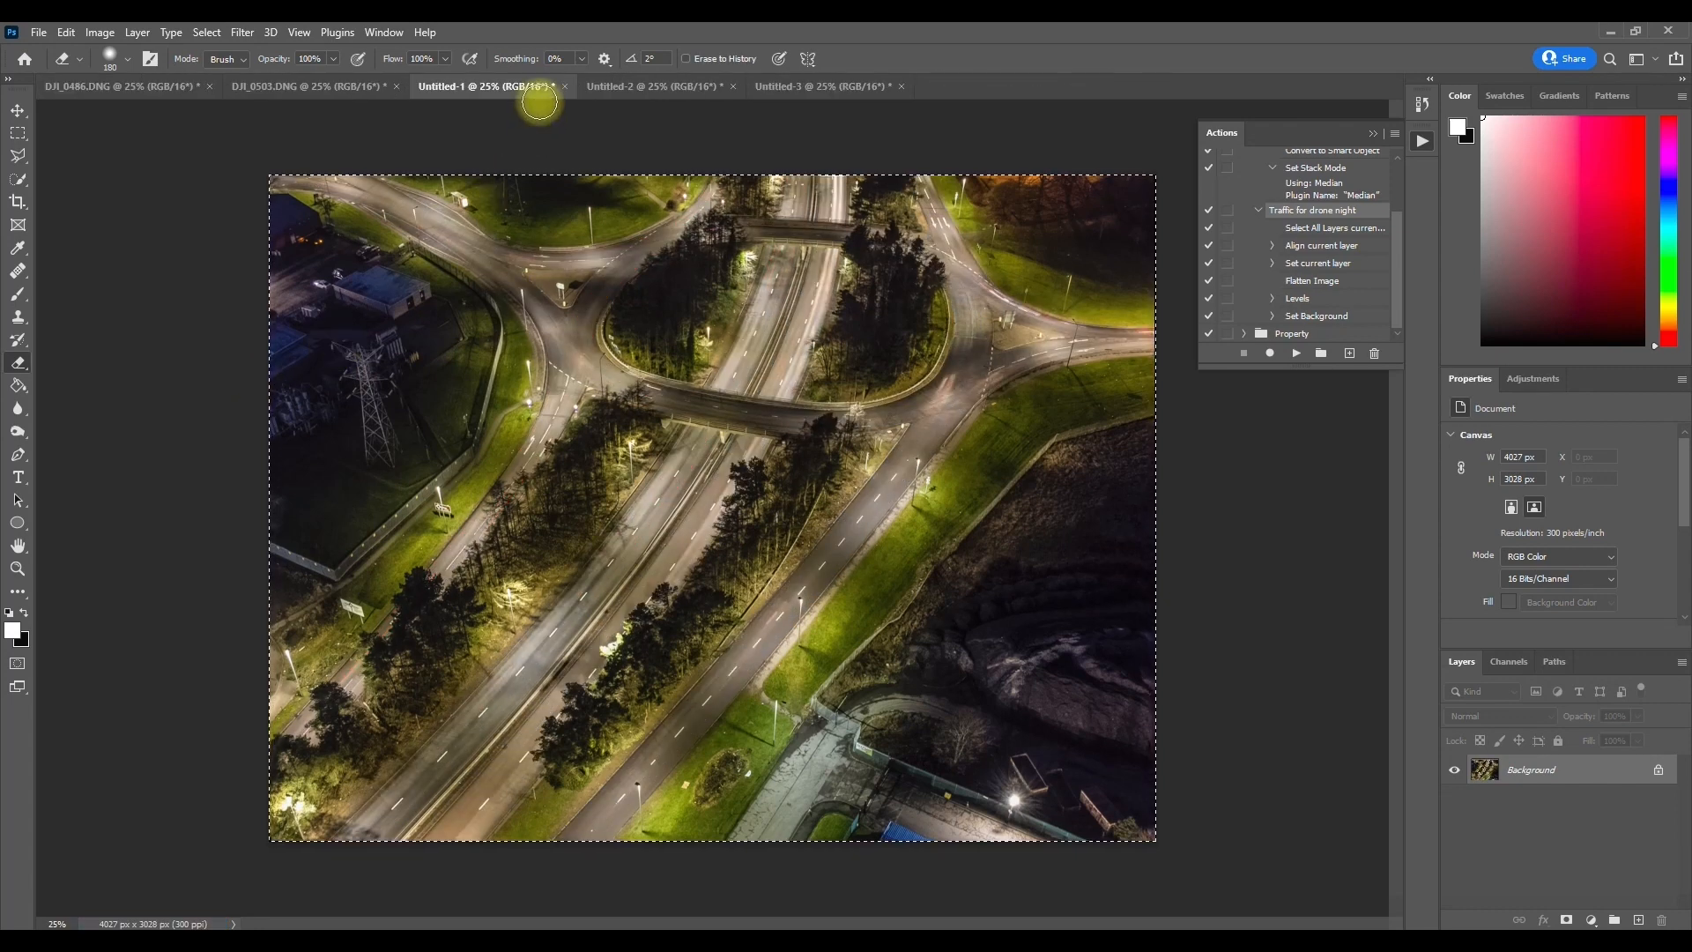
left_click(564, 86)
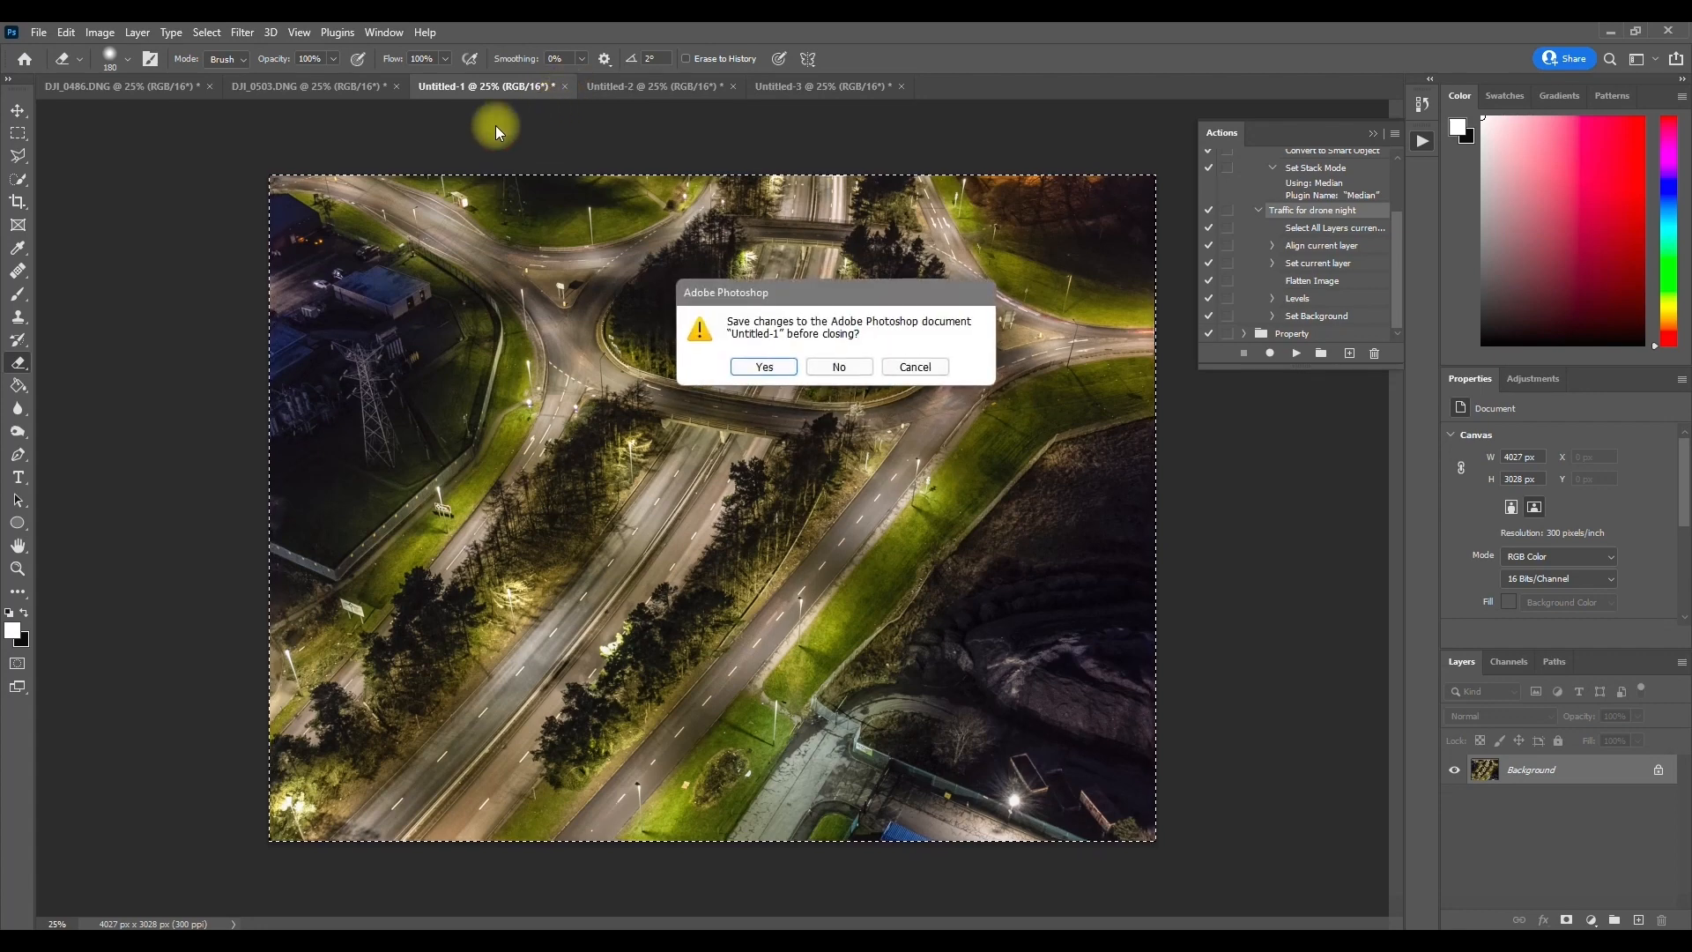
left_click(838, 368)
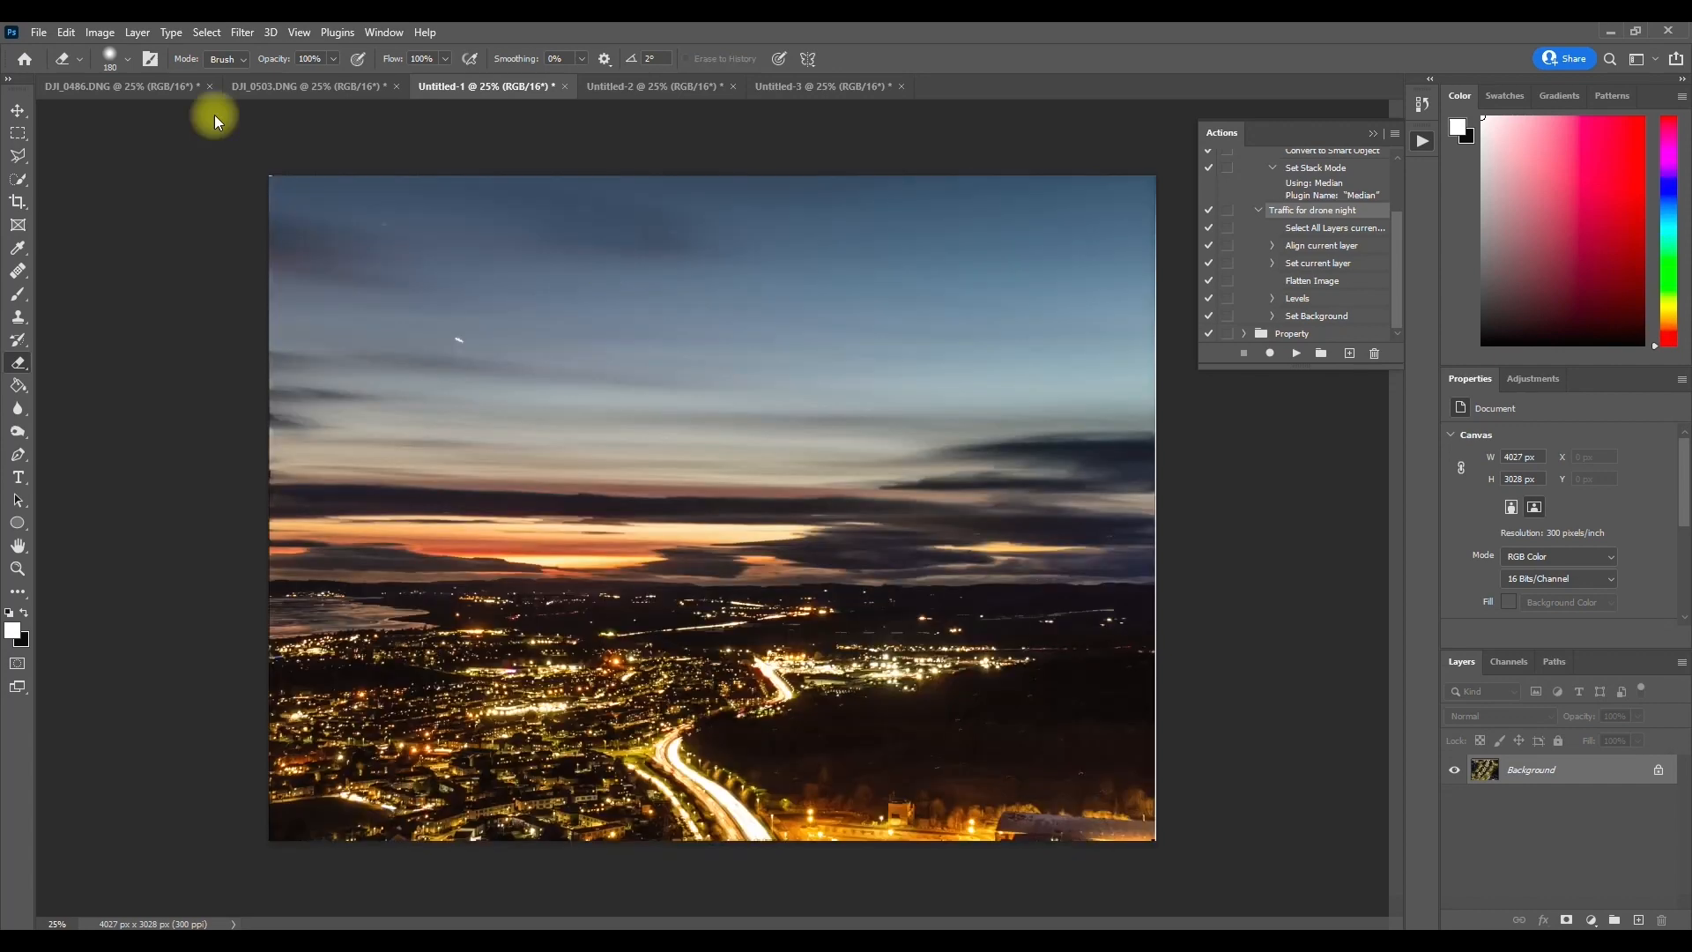
Step: Switch to Lightroom Classic and open photo DJI_0467.DNG from the Library grid for a larger view
left_click(79, 86)
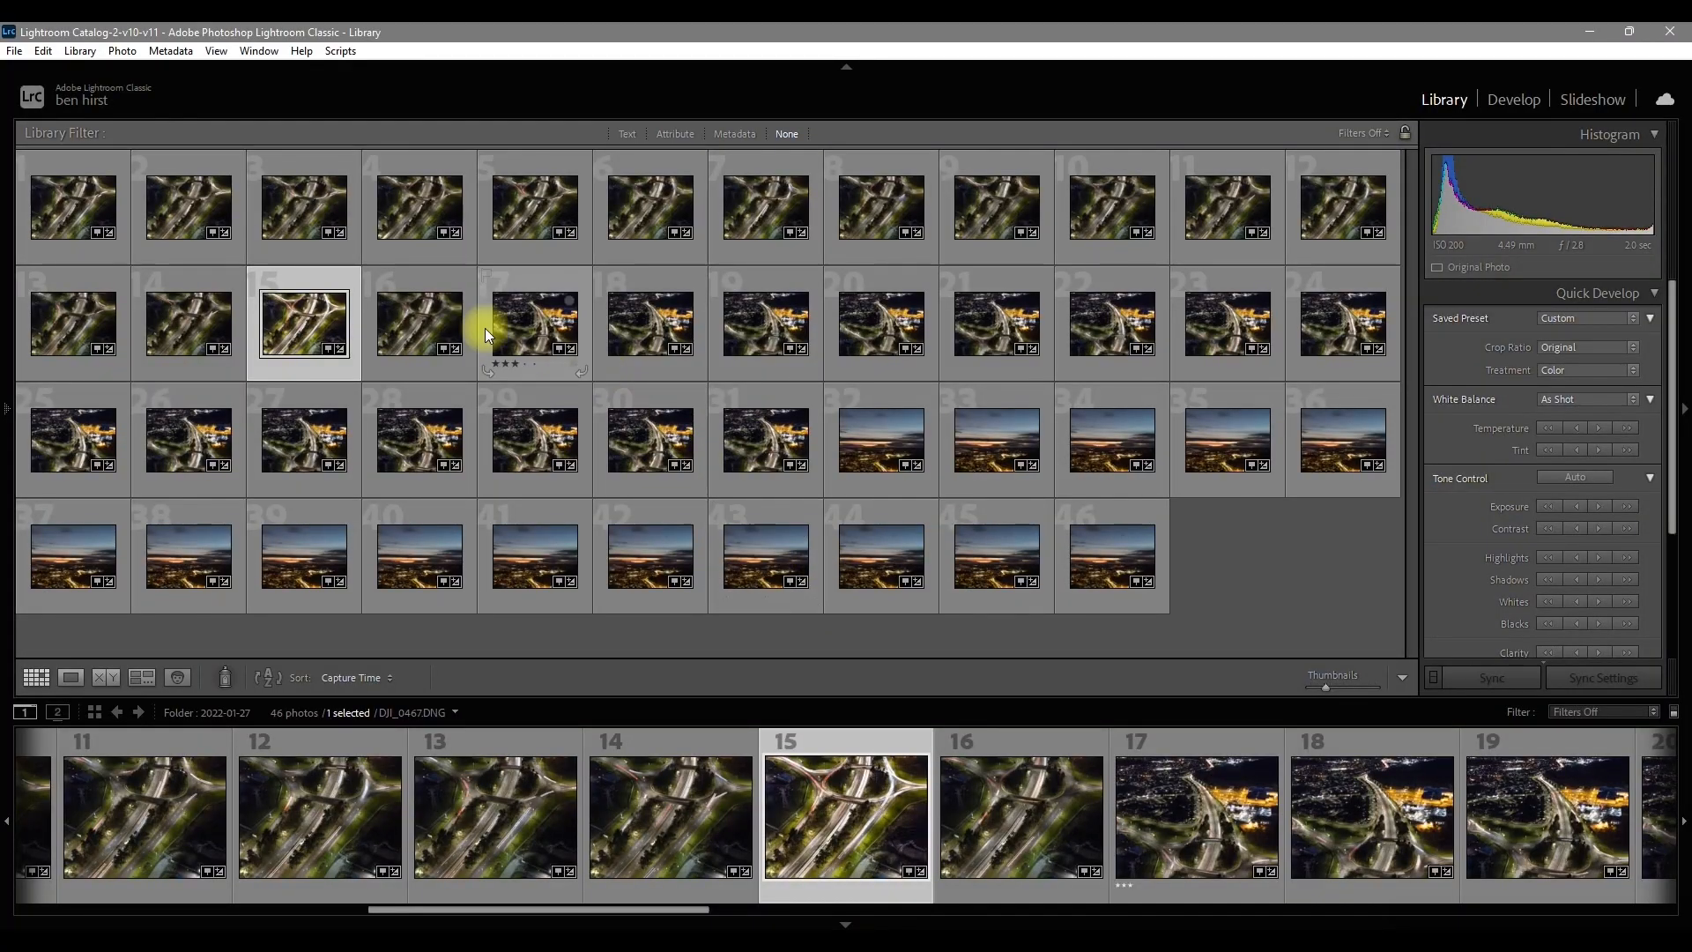
double_click(310, 330)
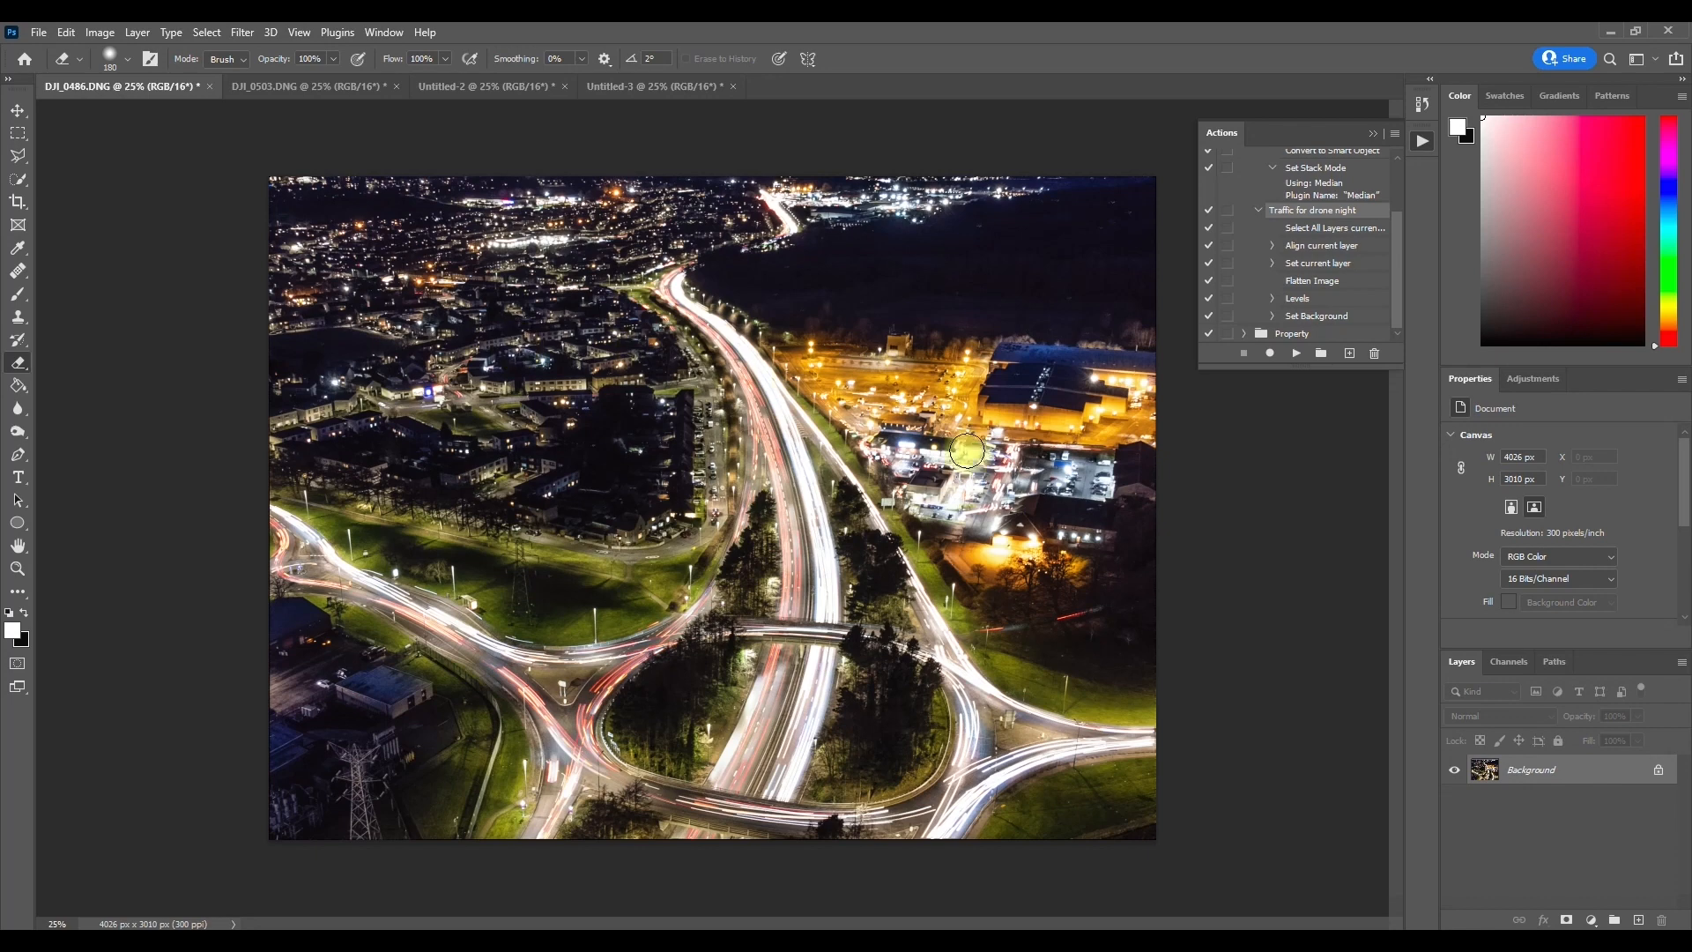
Step: Switch back to Photoshop, copy the entire traffic-free image from Untitled-2 and paste it as a new layer in DJI_0486.DNG
left_click(486, 88)
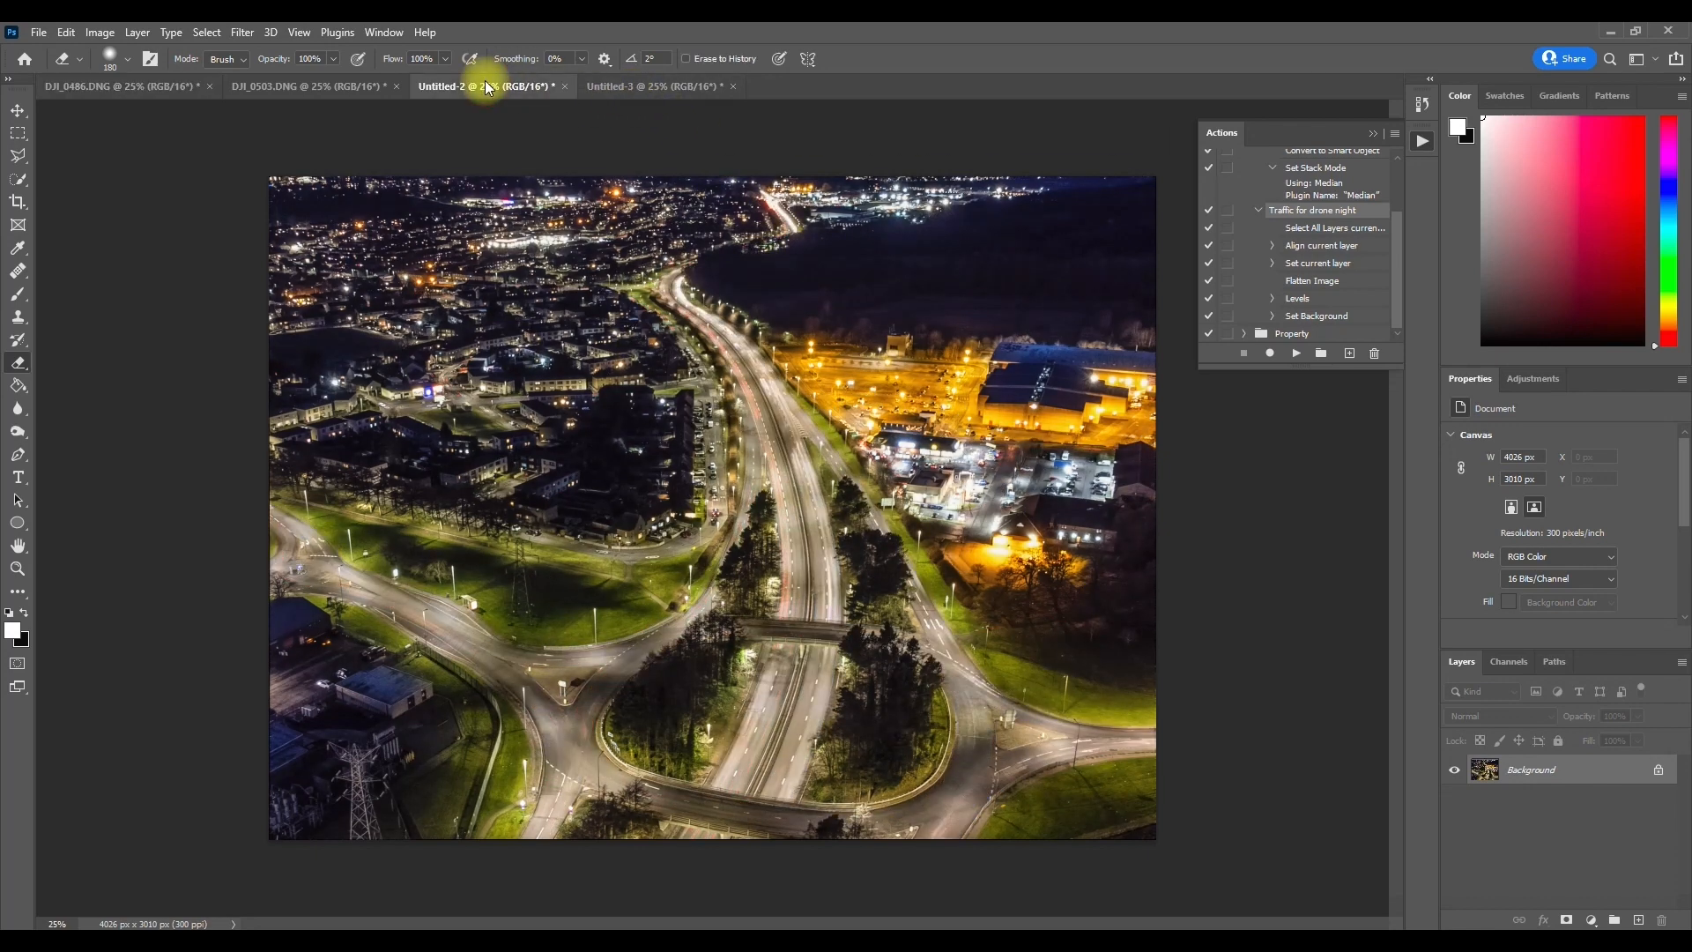
left_click(157, 91)
left_click(427, 86)
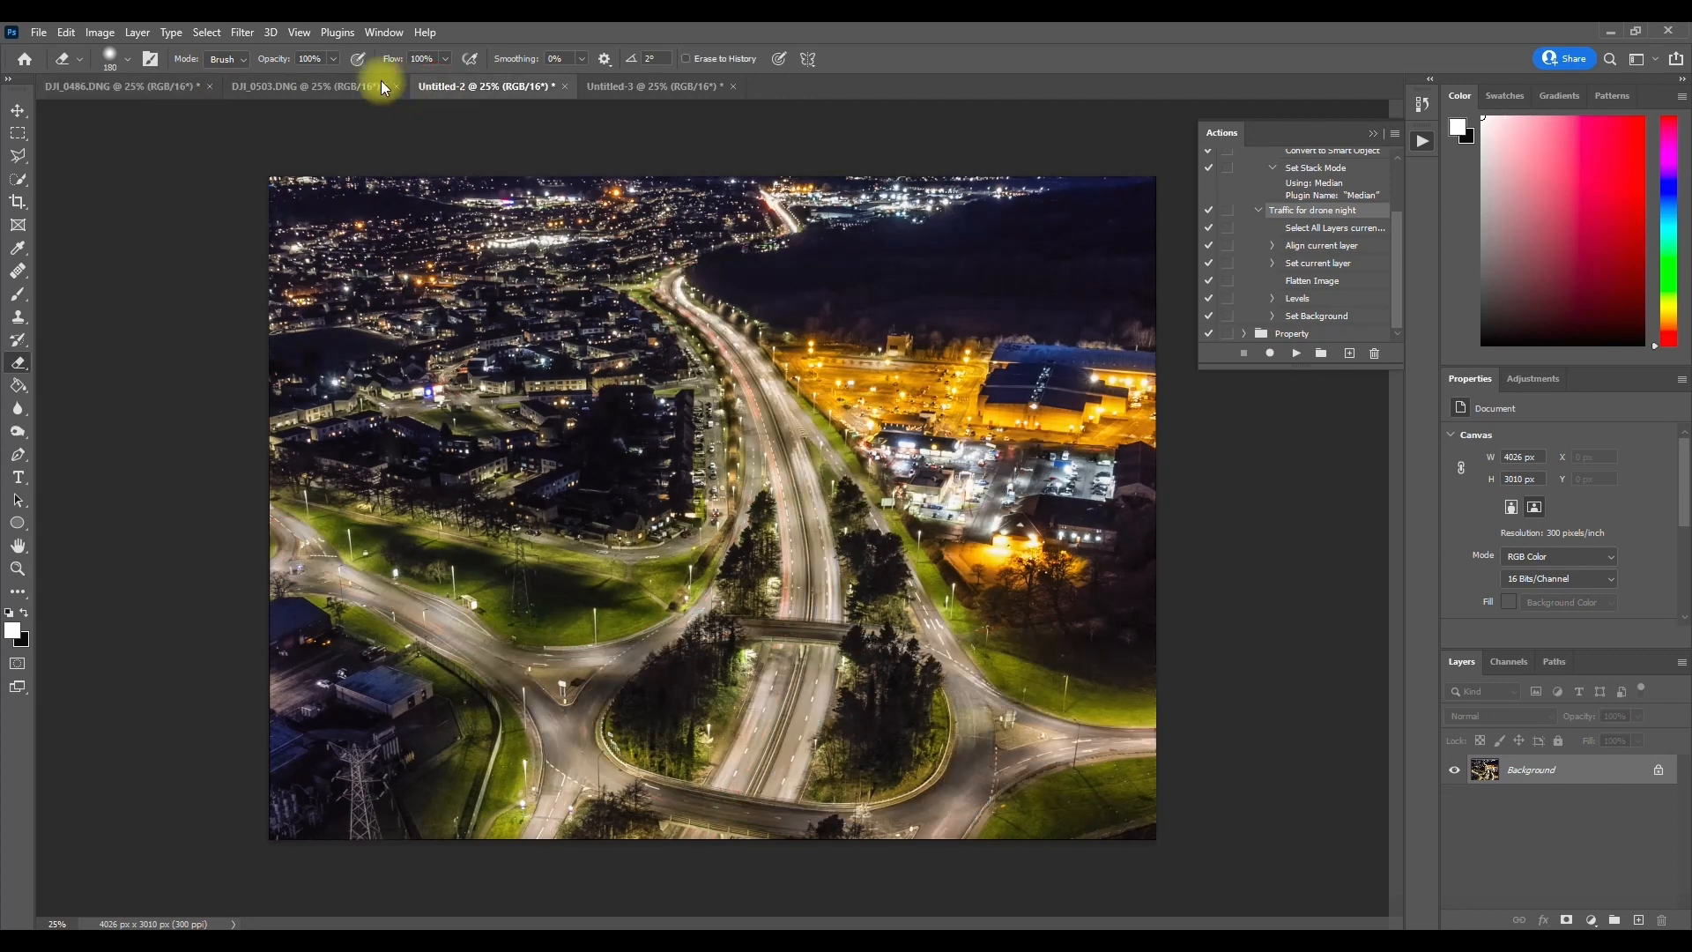
left_click(206, 32)
left_click(210, 50)
left_click(66, 32)
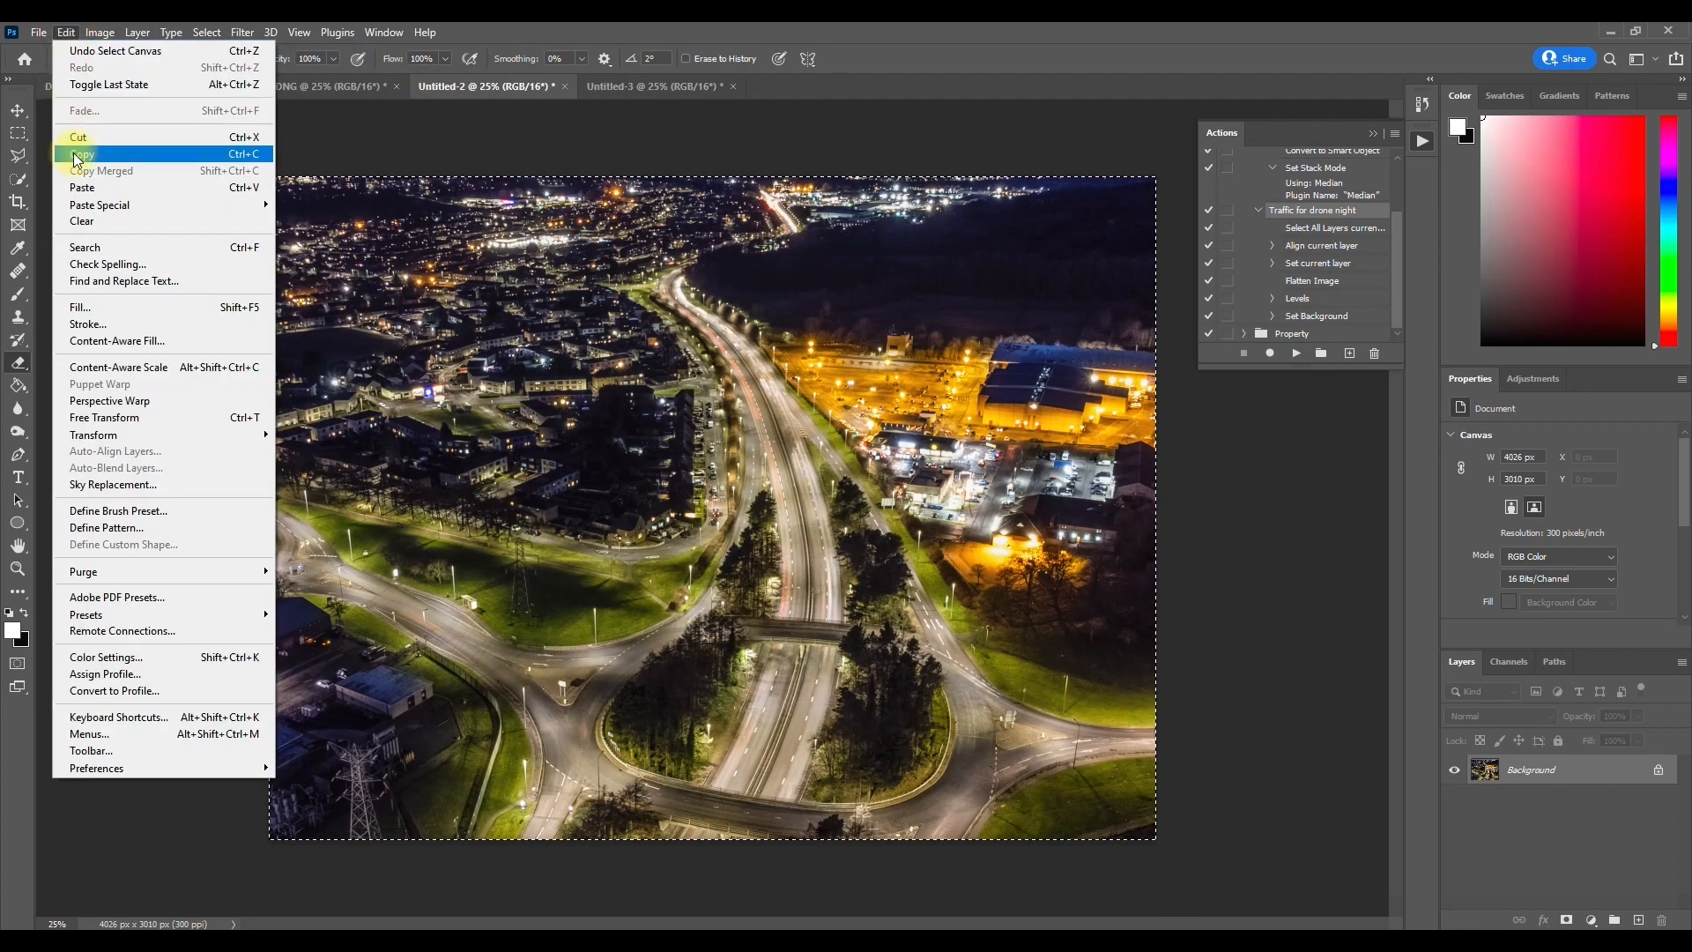
left_click(75, 155)
left_click(80, 85)
left_click(66, 33)
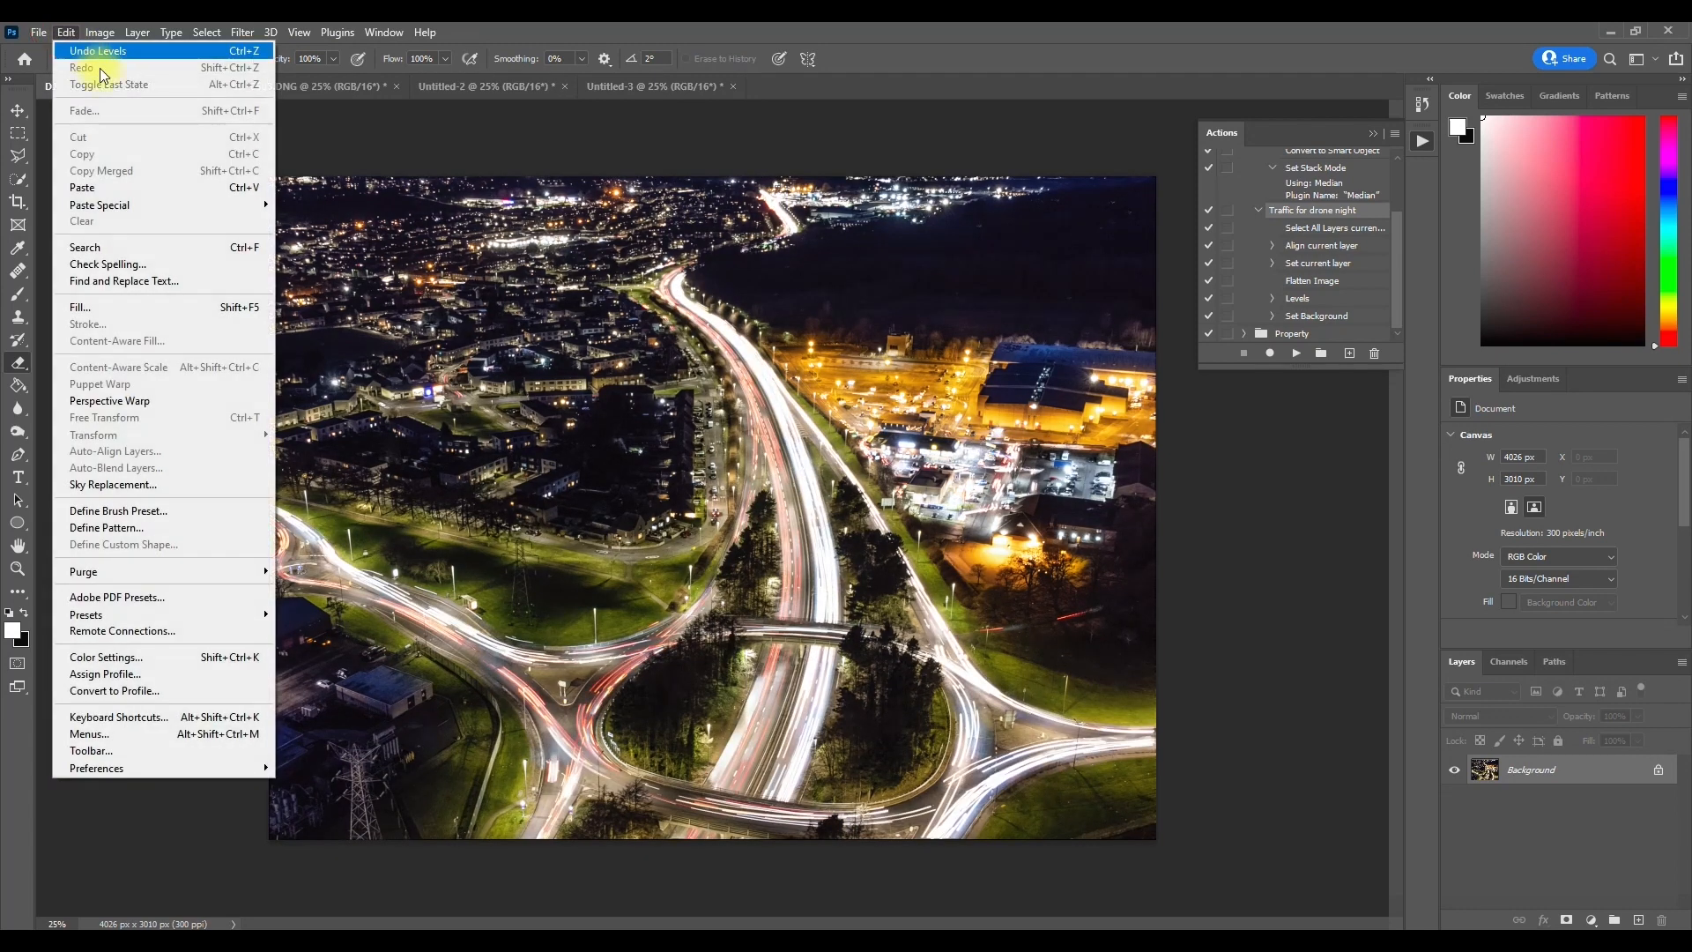
left_click(82, 188)
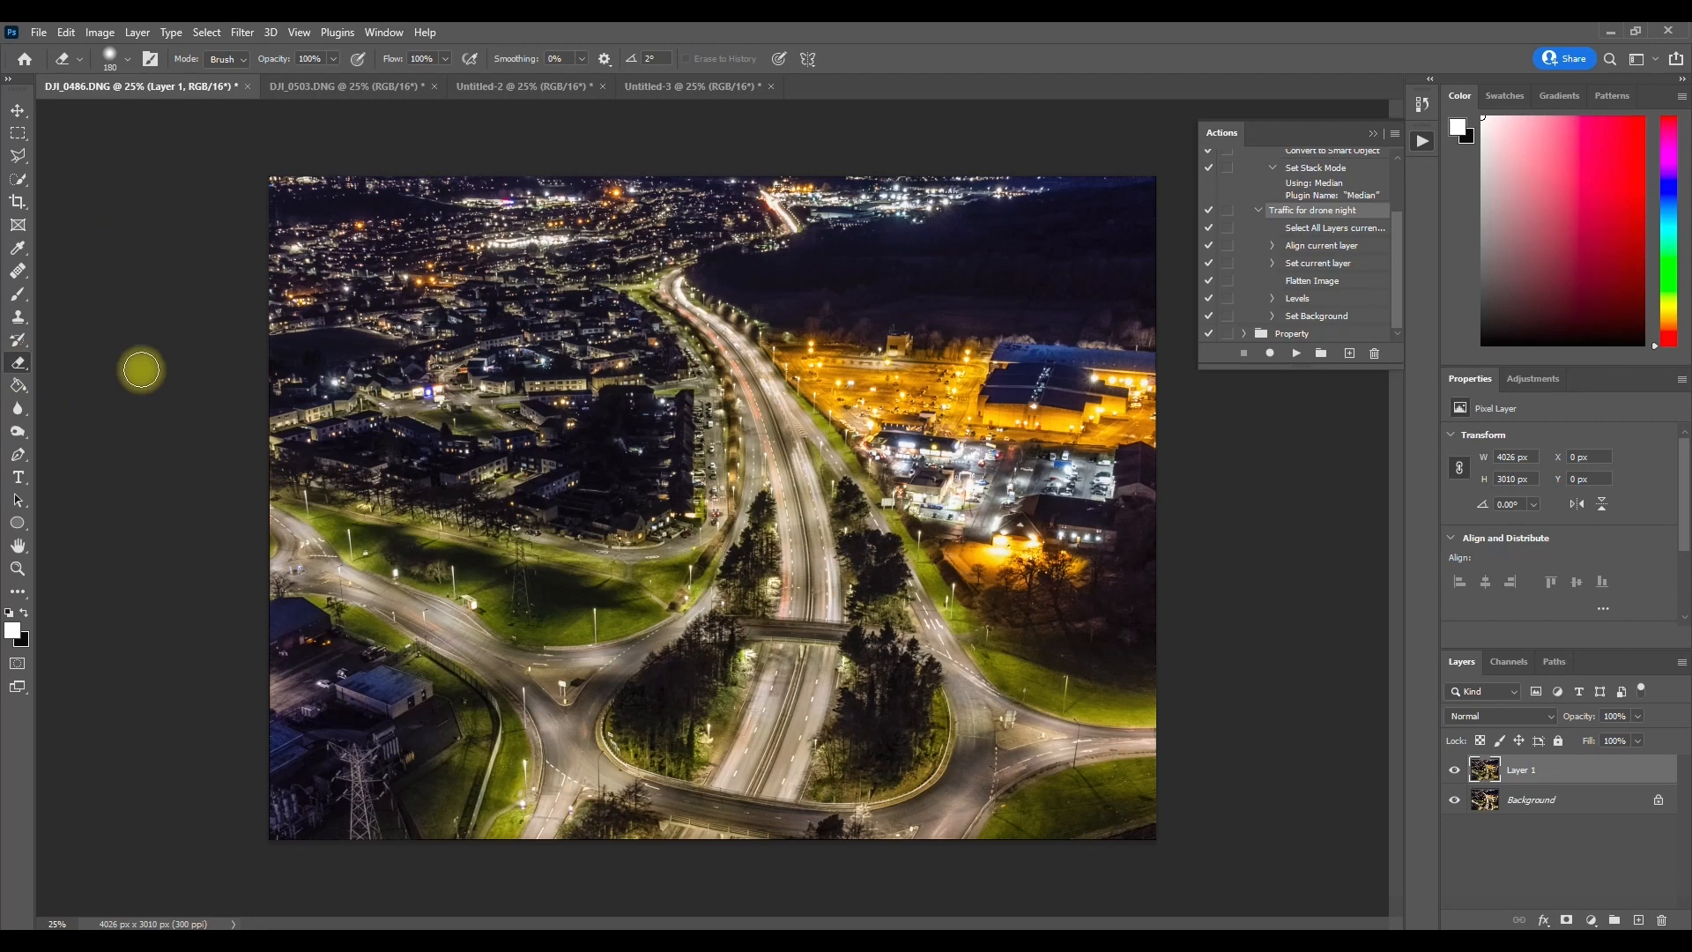
Step: Convert the locked Background layer in DJI_0486.DNG into a regular layer with Normal mode and 100% opacity, and reselect Layer 1
double_click(1518, 800)
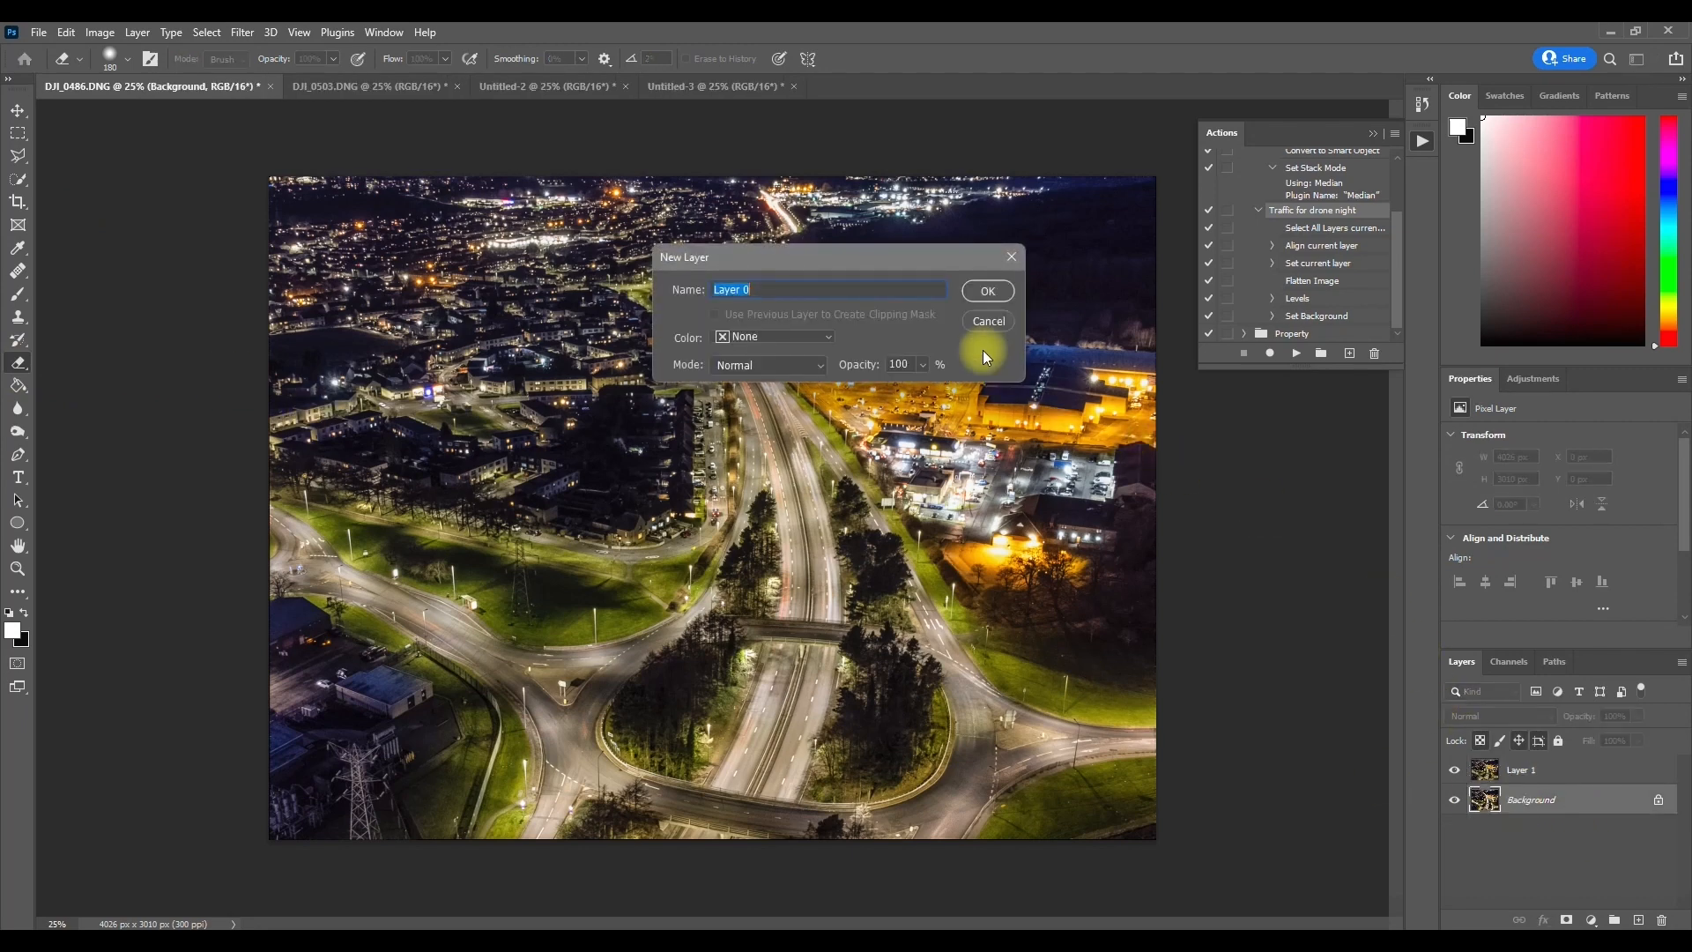
left_click(993, 284)
left_click(1513, 771)
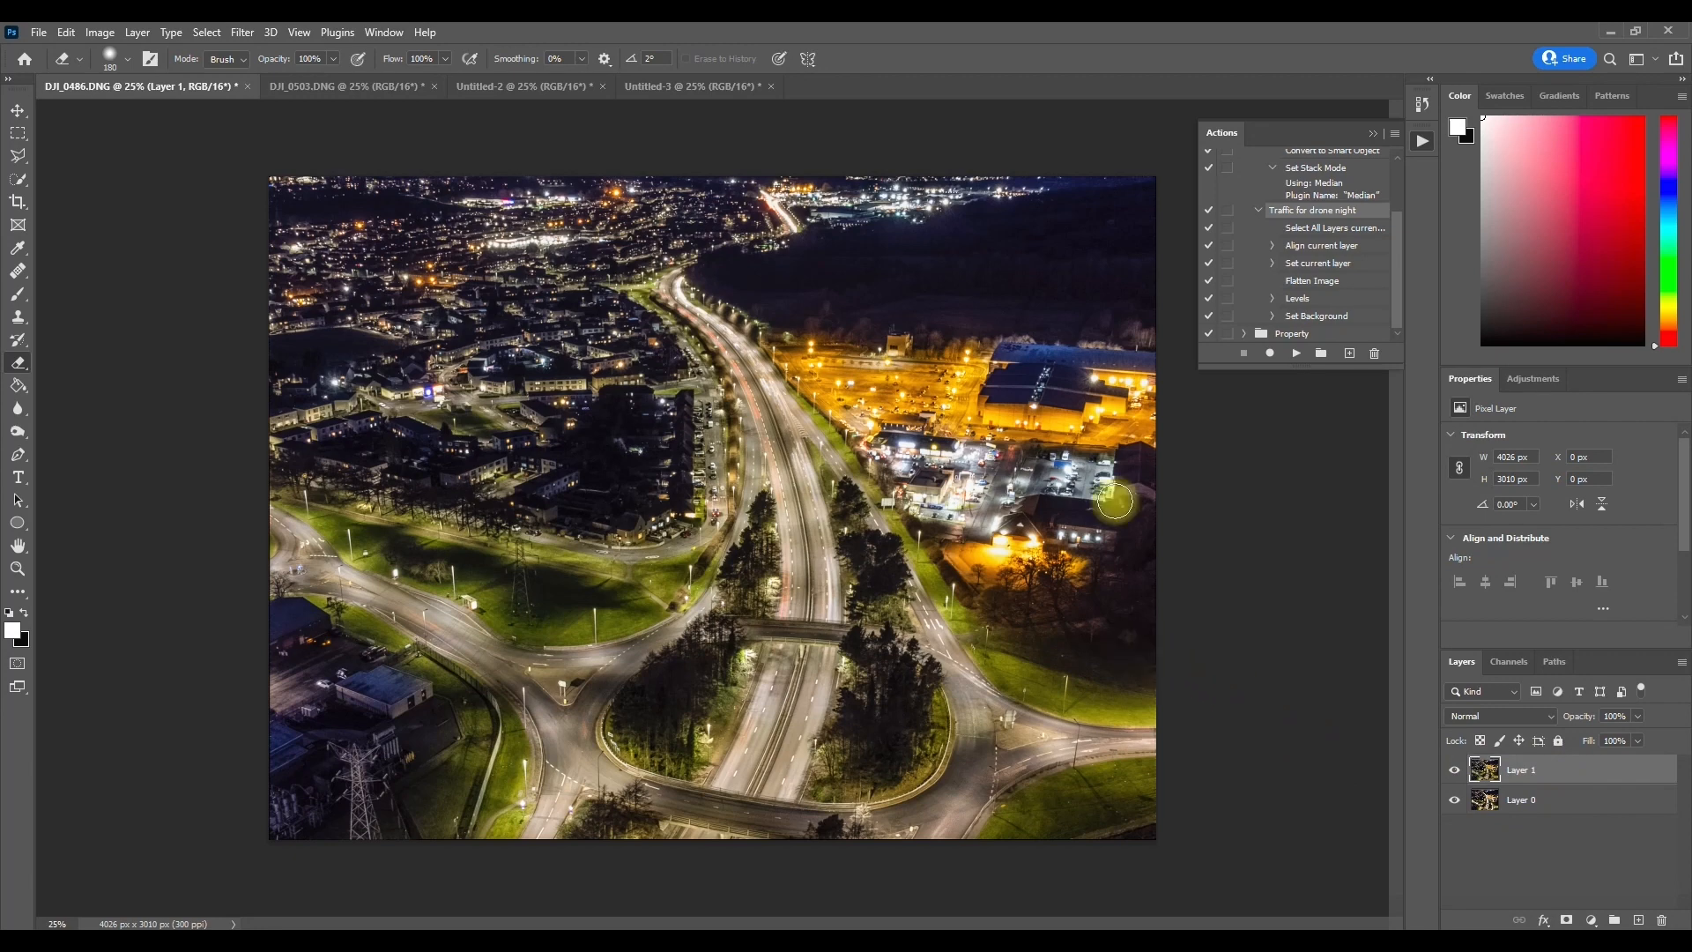
Step: Erase Layer 1 along the main road, slip roads and roundabout to reveal the light trails, comparing against Layer 0
mouse_move(762, 240)
left_mouse_down()
mouse_move(695, 267)
mouse_move(781, 465)
mouse_move(789, 536)
mouse_move(783, 714)
mouse_move(715, 855)
mouse_move(801, 529)
mouse_move(777, 405)
mouse_move(858, 504)
mouse_move(879, 586)
mouse_move(993, 739)
mouse_move(1184, 748)
mouse_move(965, 699)
mouse_move(977, 664)
mouse_move(934, 640)
mouse_move(905, 584)
mouse_move(942, 689)
mouse_move(944, 831)
mouse_move(899, 875)
mouse_move(936, 820)
mouse_move(916, 792)
mouse_move(733, 802)
mouse_move(558, 748)
mouse_move(516, 860)
mouse_move(587, 742)
mouse_move(487, 645)
mouse_move(255, 571)
mouse_move(295, 543)
mouse_move(261, 502)
mouse_move(293, 545)
mouse_move(460, 648)
mouse_move(544, 669)
mouse_move(703, 631)
mouse_move(764, 552)
mouse_move(594, 693)
mouse_move(565, 743)
mouse_move(717, 822)
left_mouse_up()
mouse_move(804, 608)
left_mouse_down()
mouse_move(744, 795)
mouse_move(825, 584)
mouse_move(799, 453)
mouse_move(872, 533)
left_mouse_up()
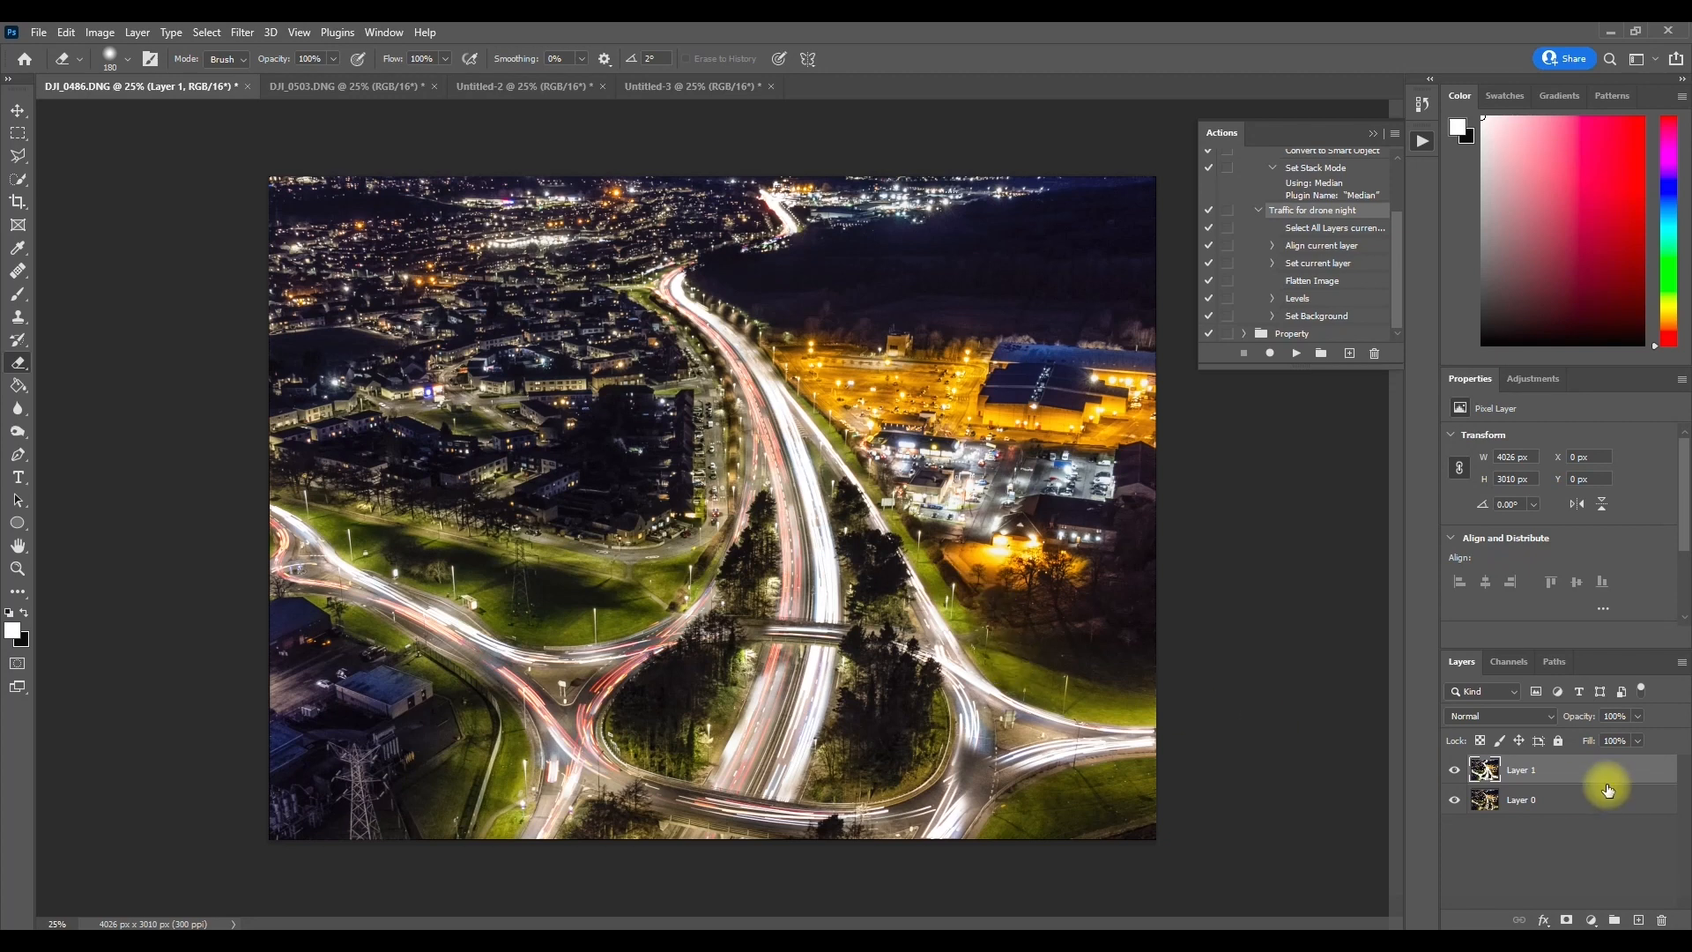
left_click(1456, 773)
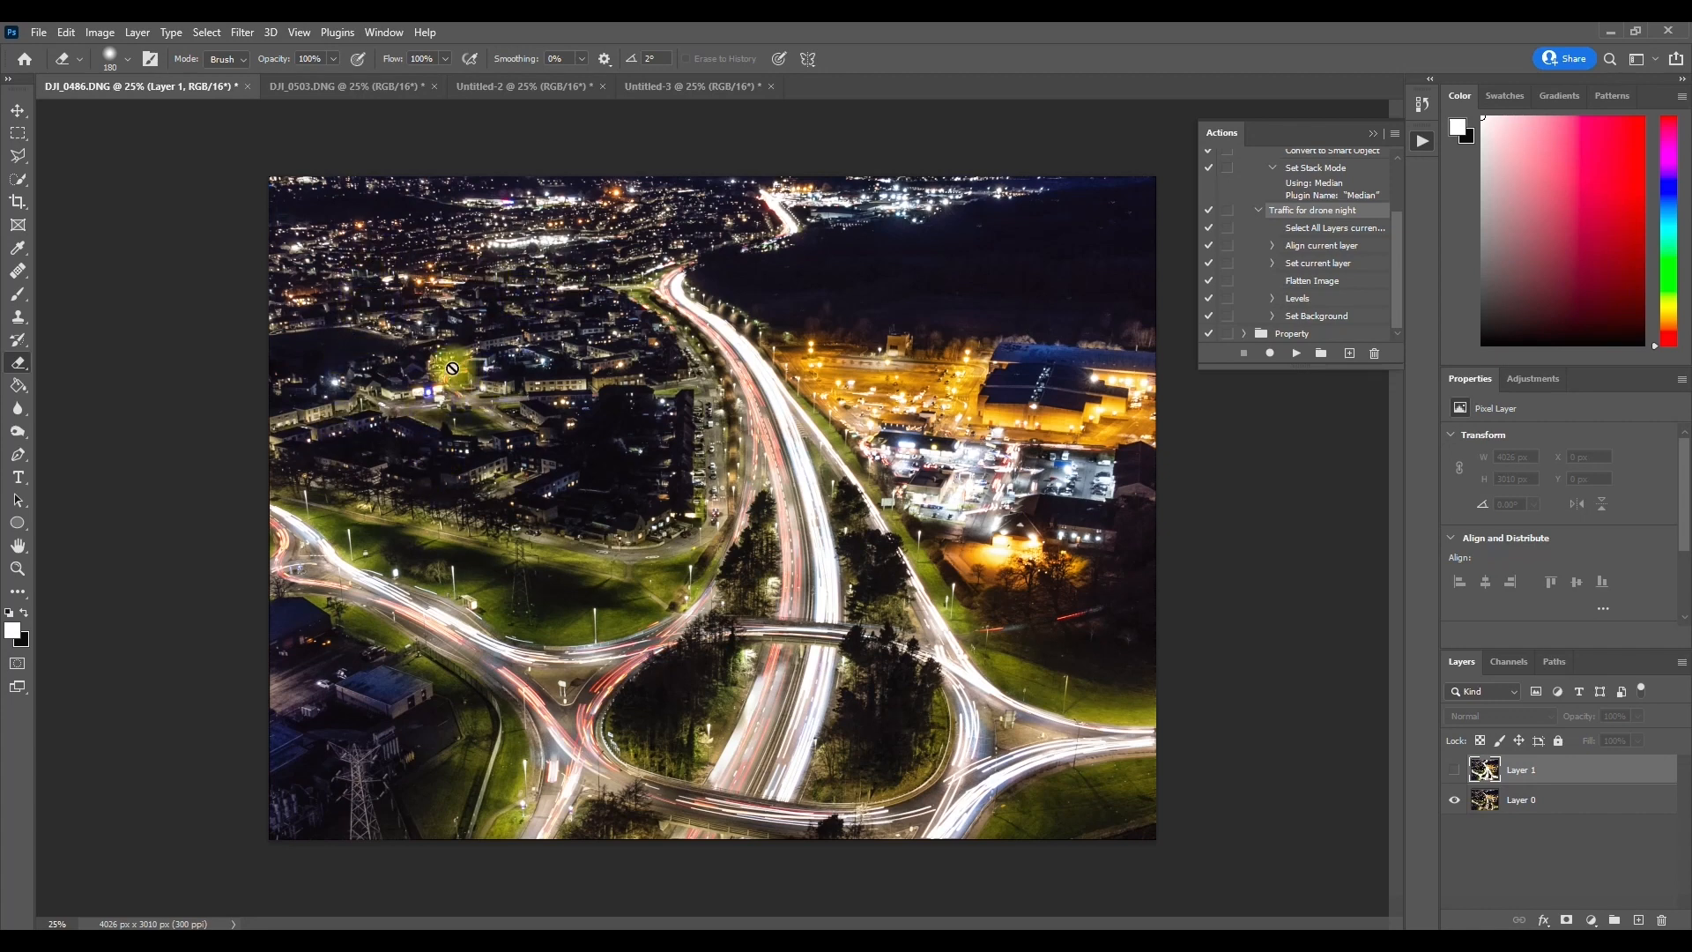
left_click(1454, 773)
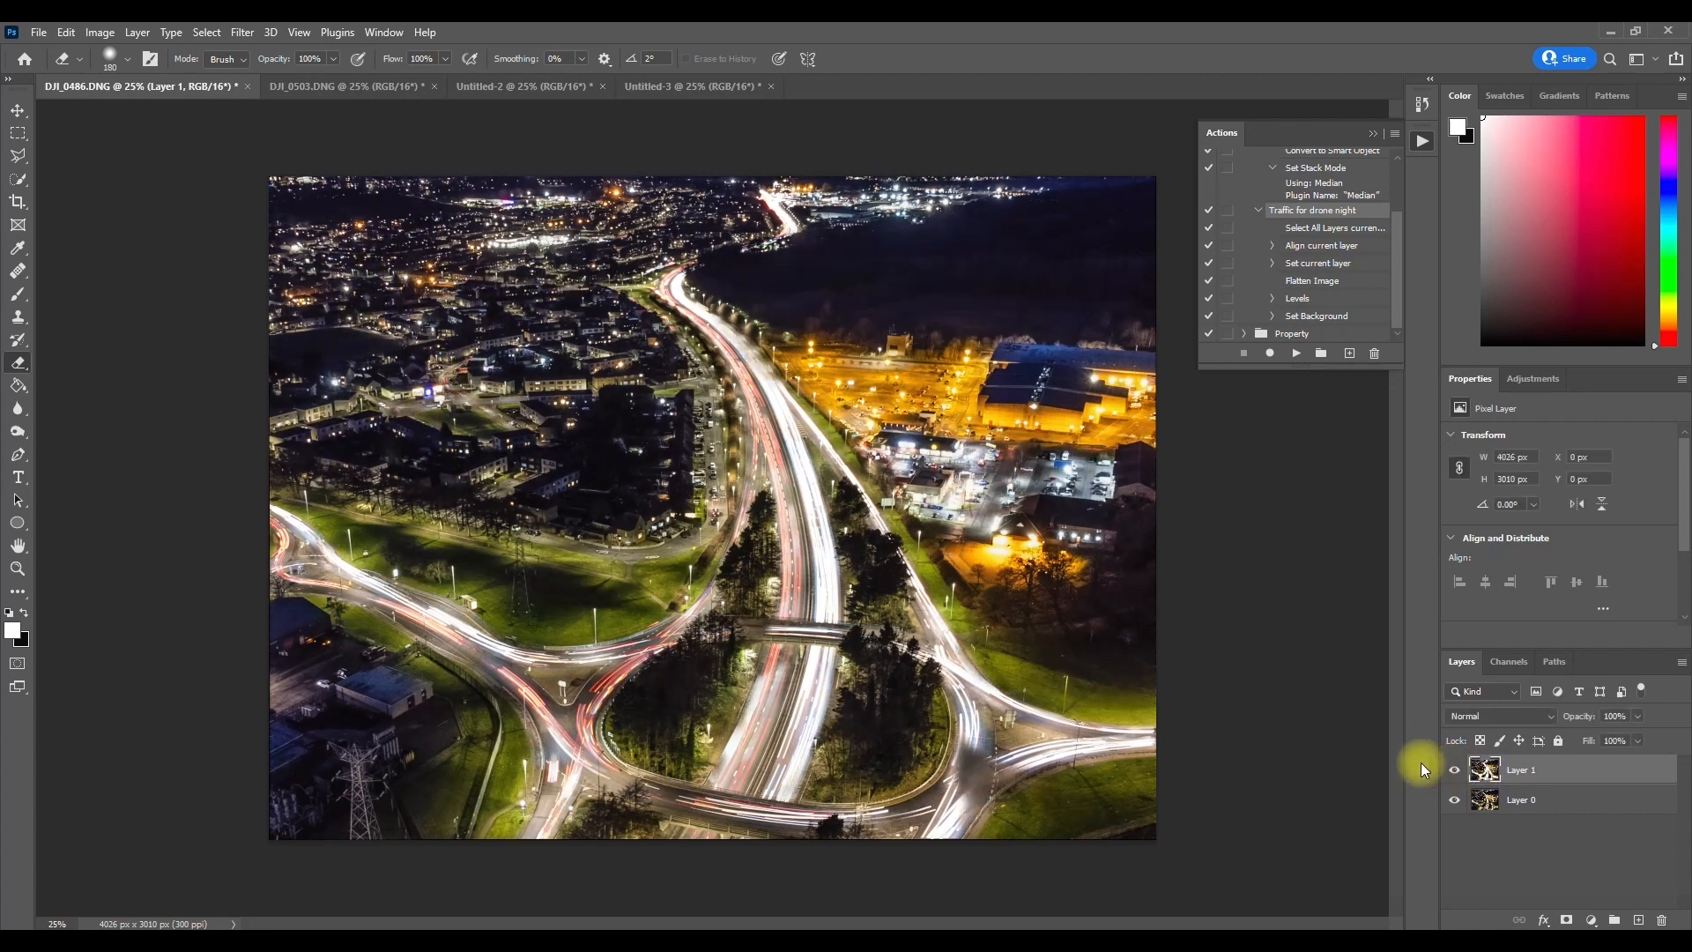
left_click_drag(361, 326, 393, 330)
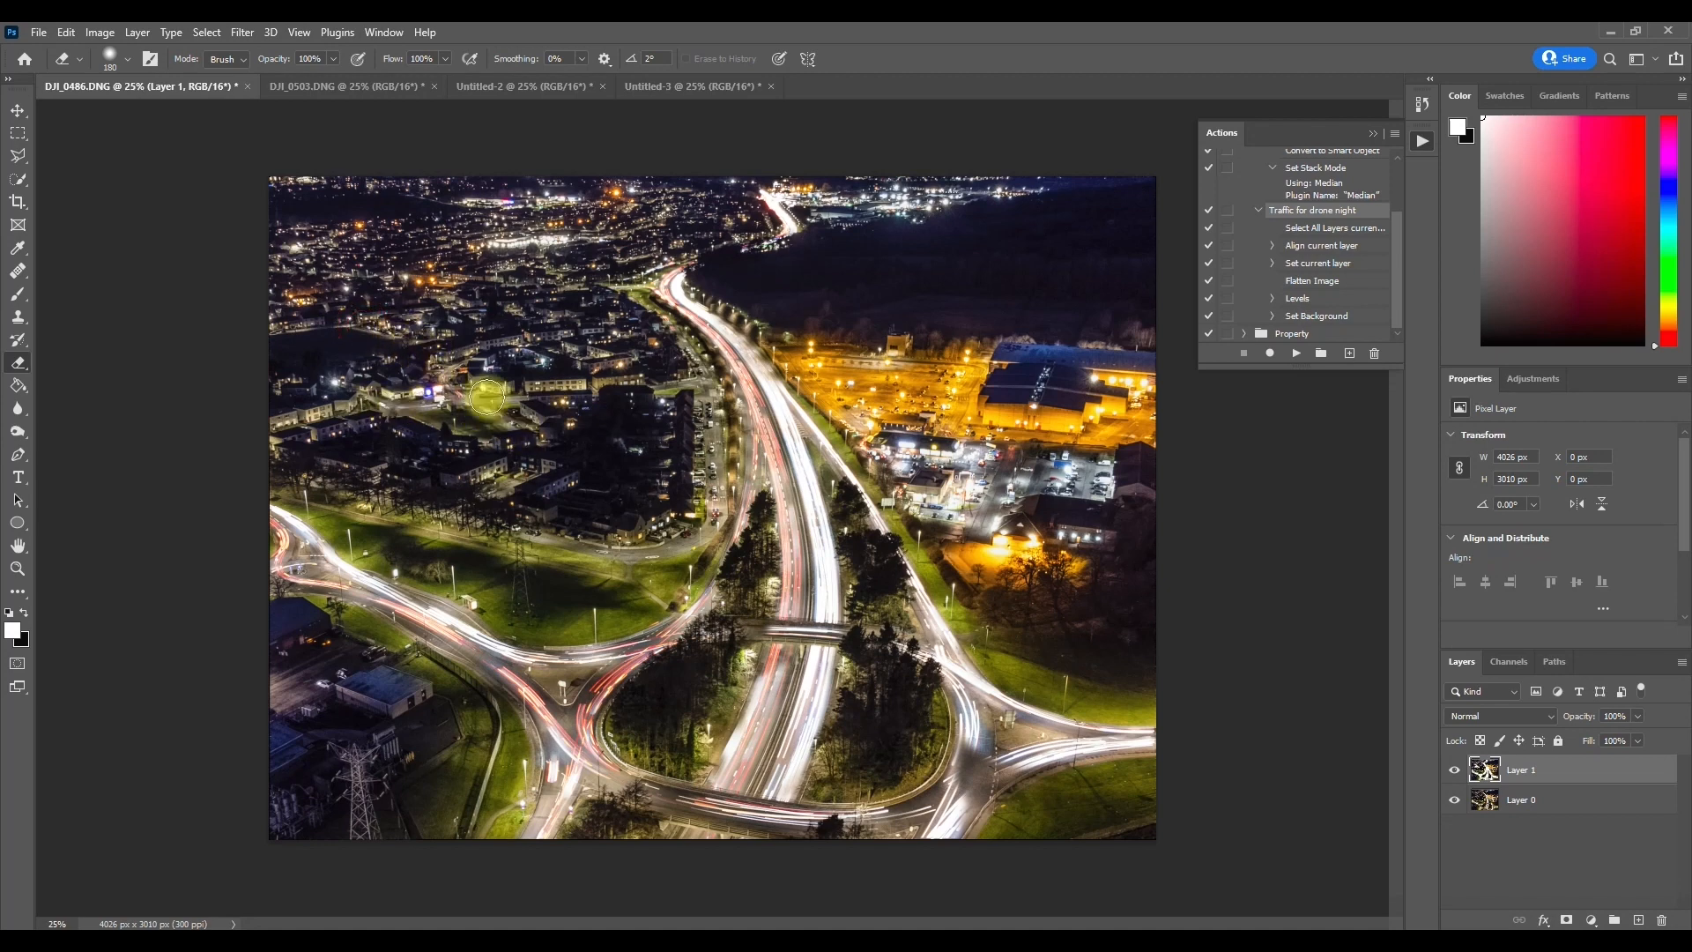
Step: Compare DJI_0486.DNG with Layer 1 hidden and shown to examine the difference in the lit areas and roads
left_click(1455, 770)
left_click(1455, 770)
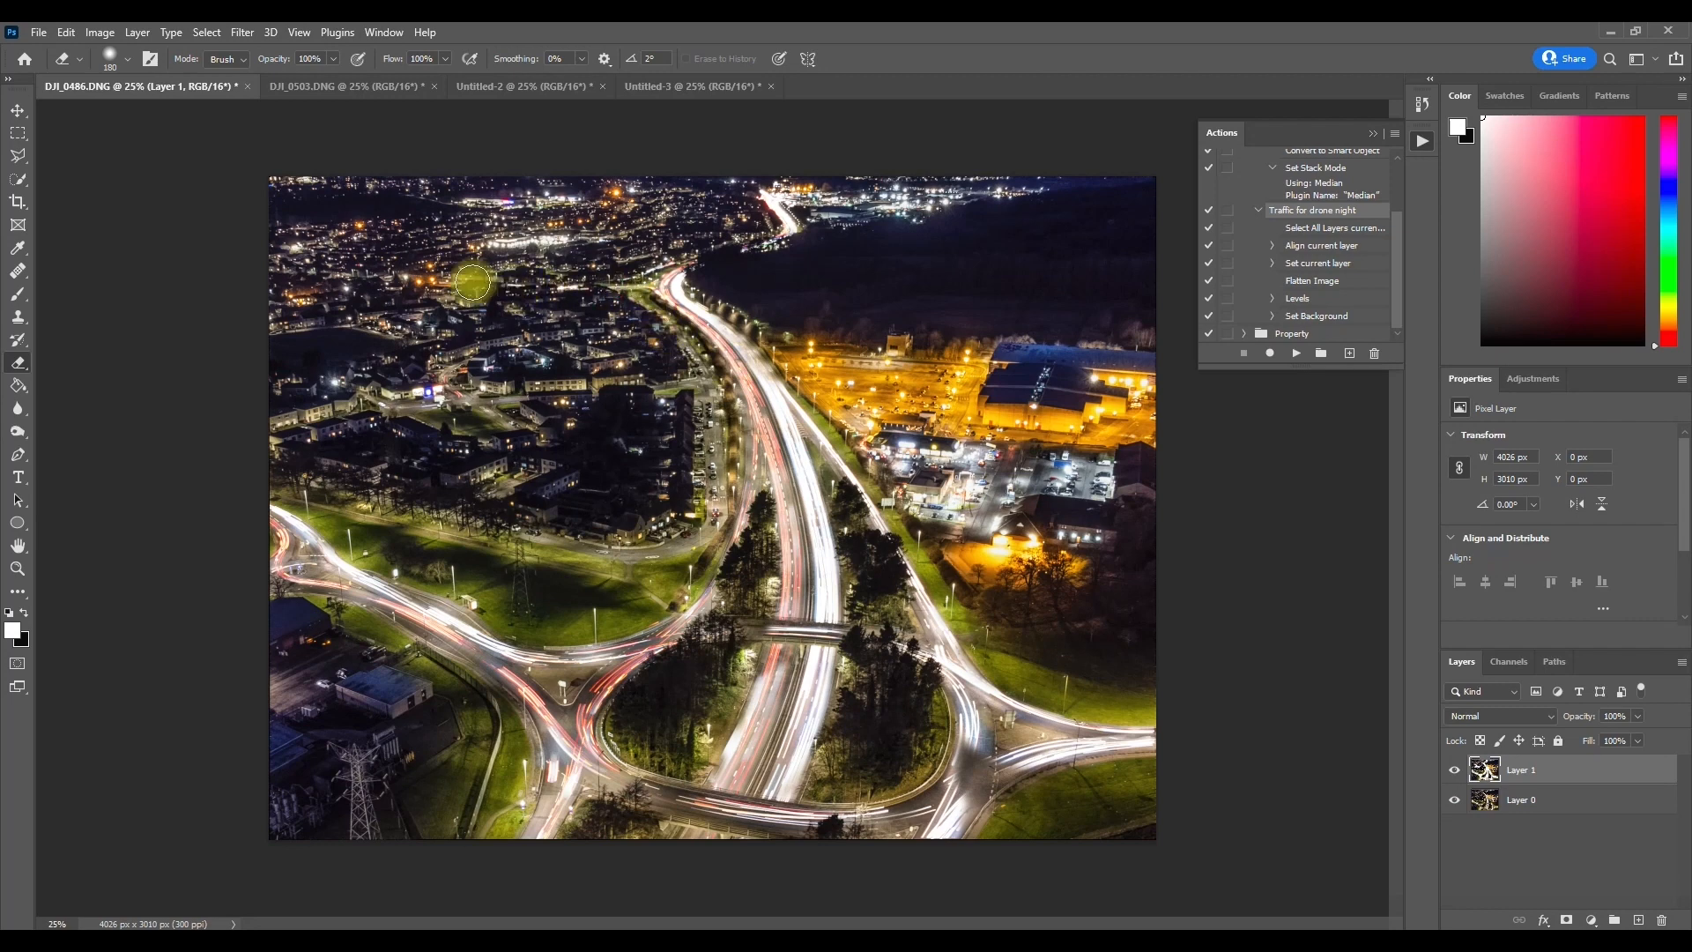
left_click(1455, 771)
left_click(1455, 772)
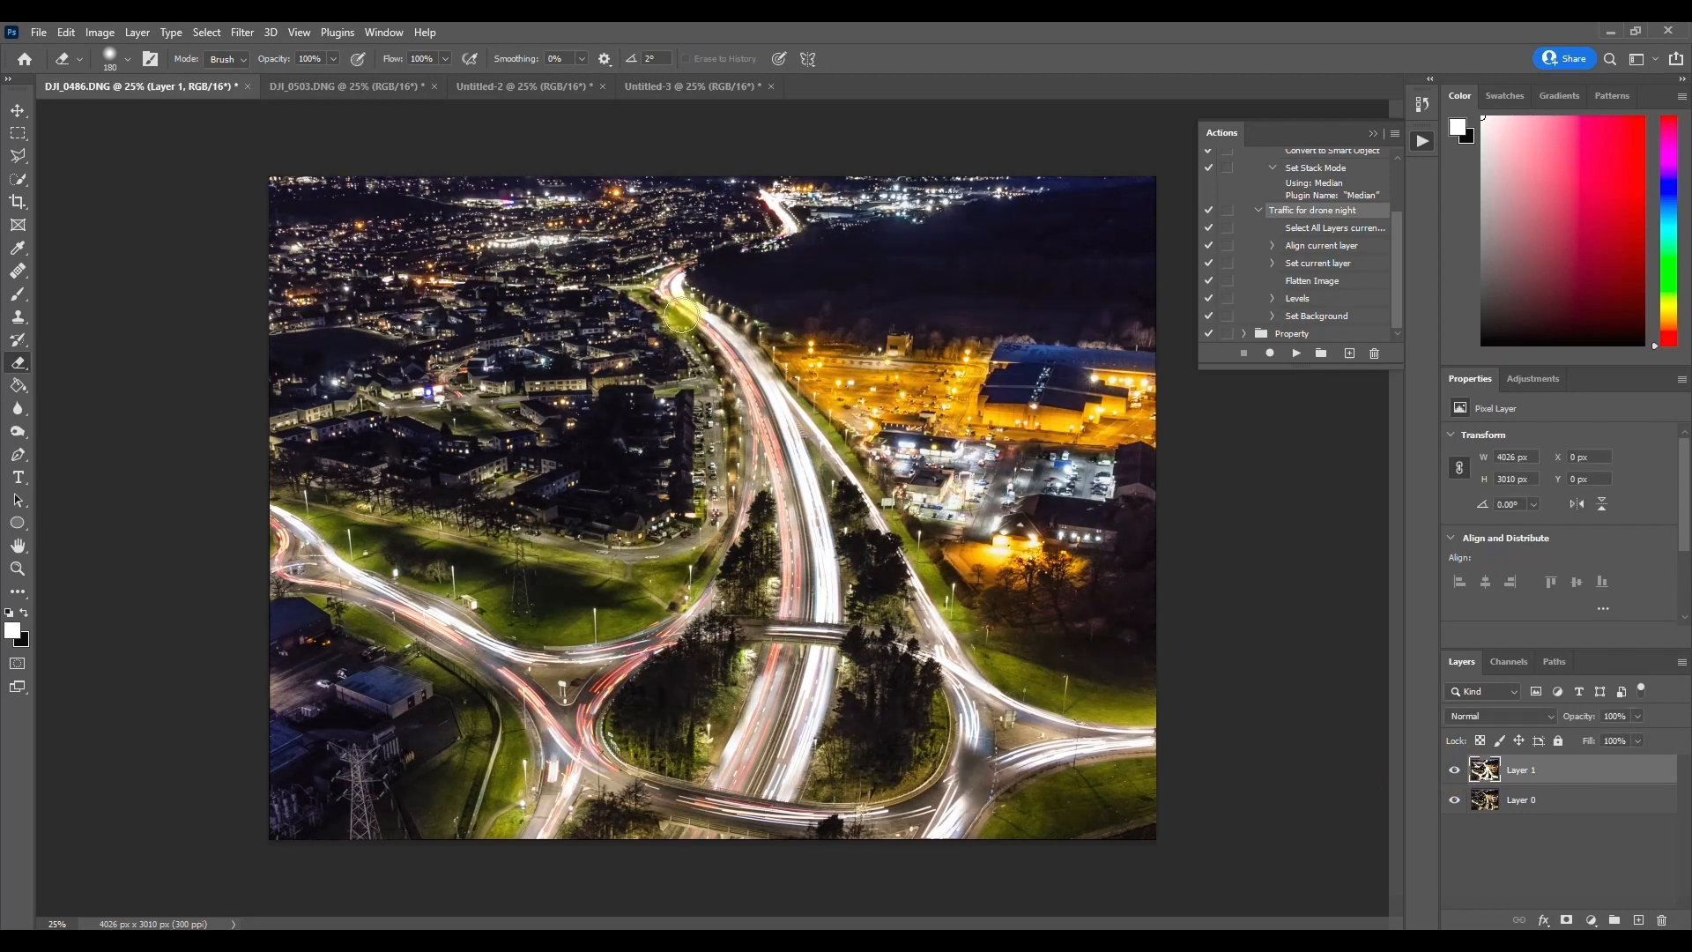
left_click(1456, 772)
left_click(1456, 772)
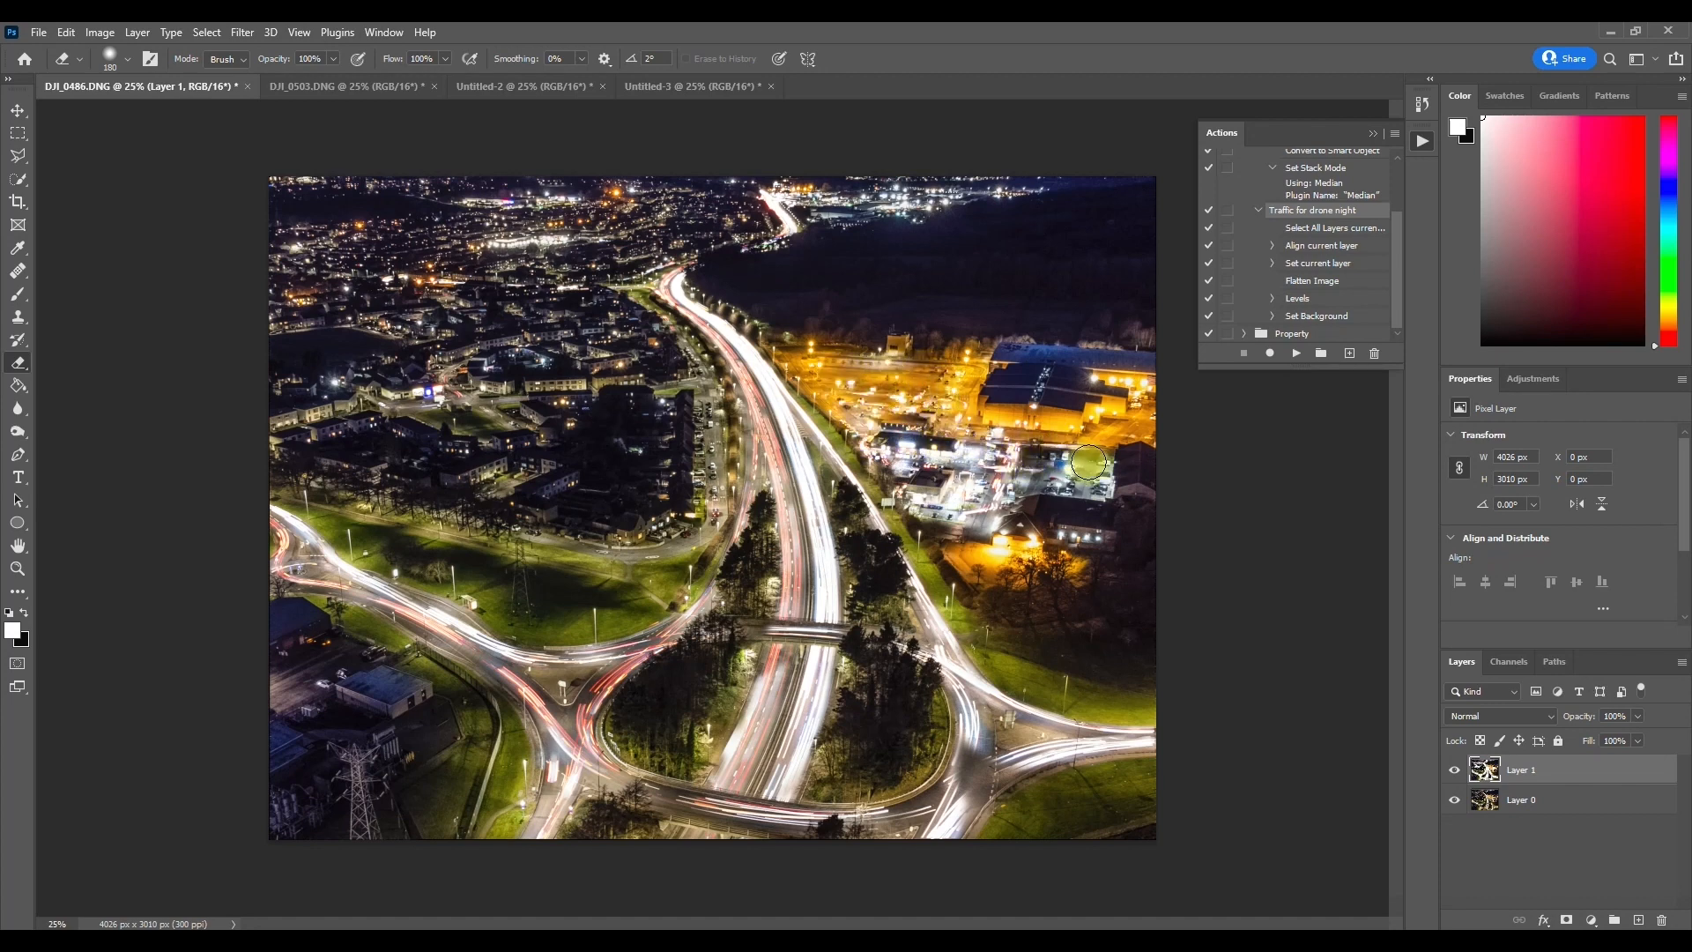
left_click(1455, 771)
left_click(1456, 770)
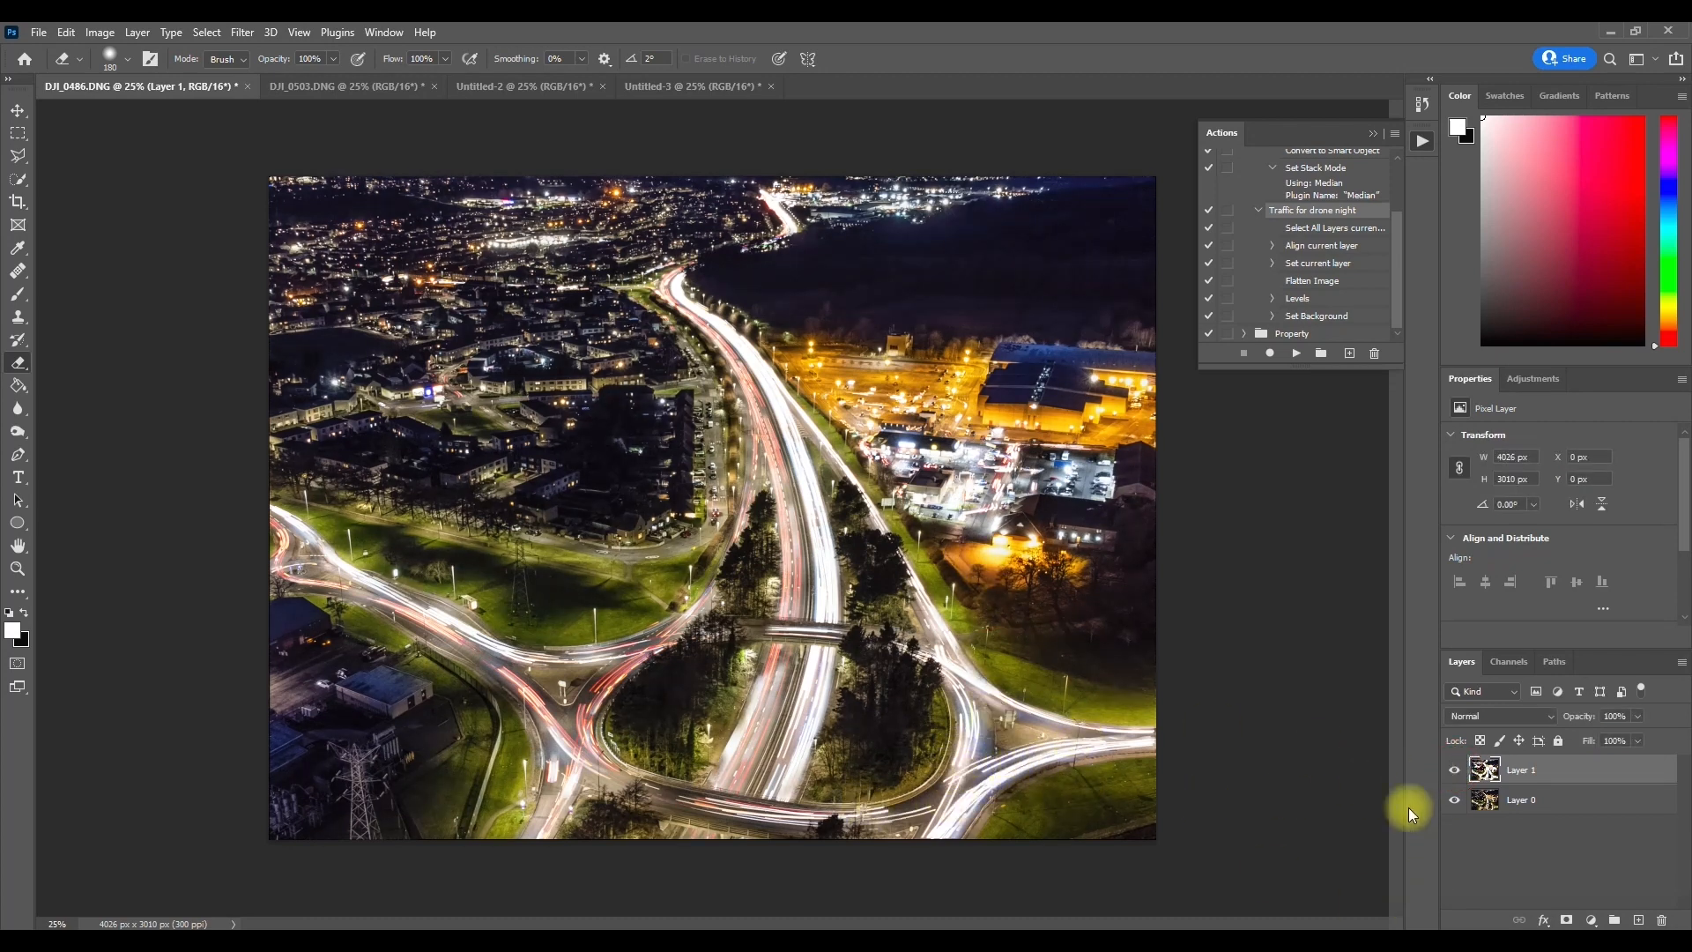
Step: Compare DJI_0486.DNG with Layer 1 hidden and shown, then flatten the image and save it
left_click(1455, 772)
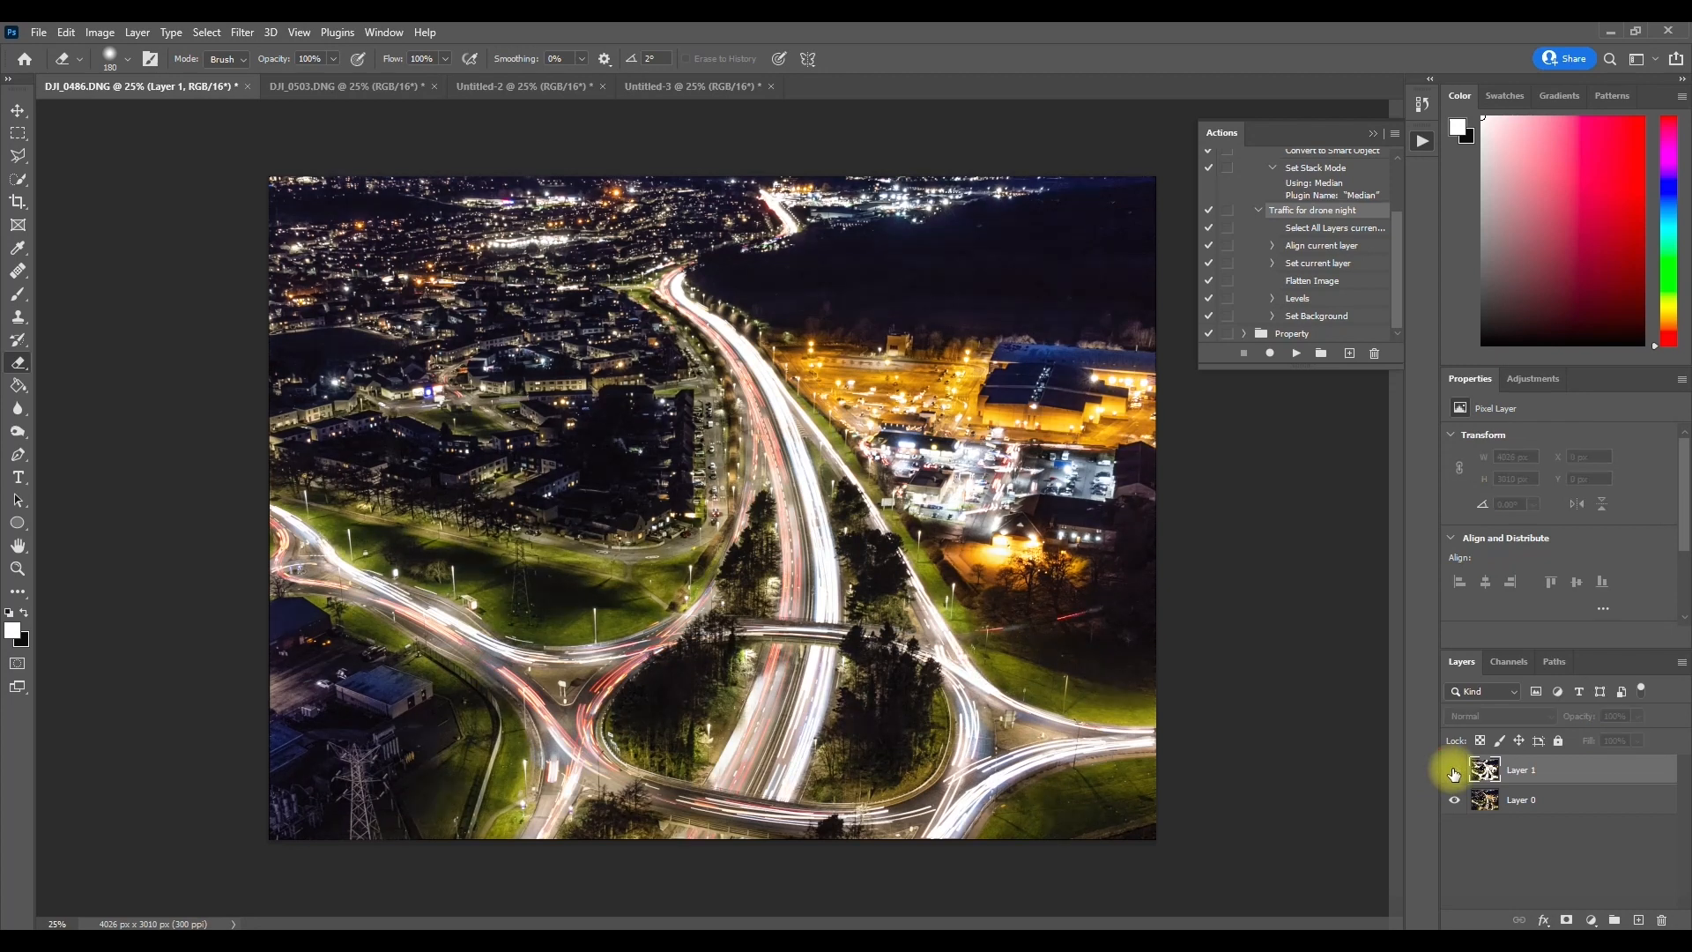
left_click(1455, 773)
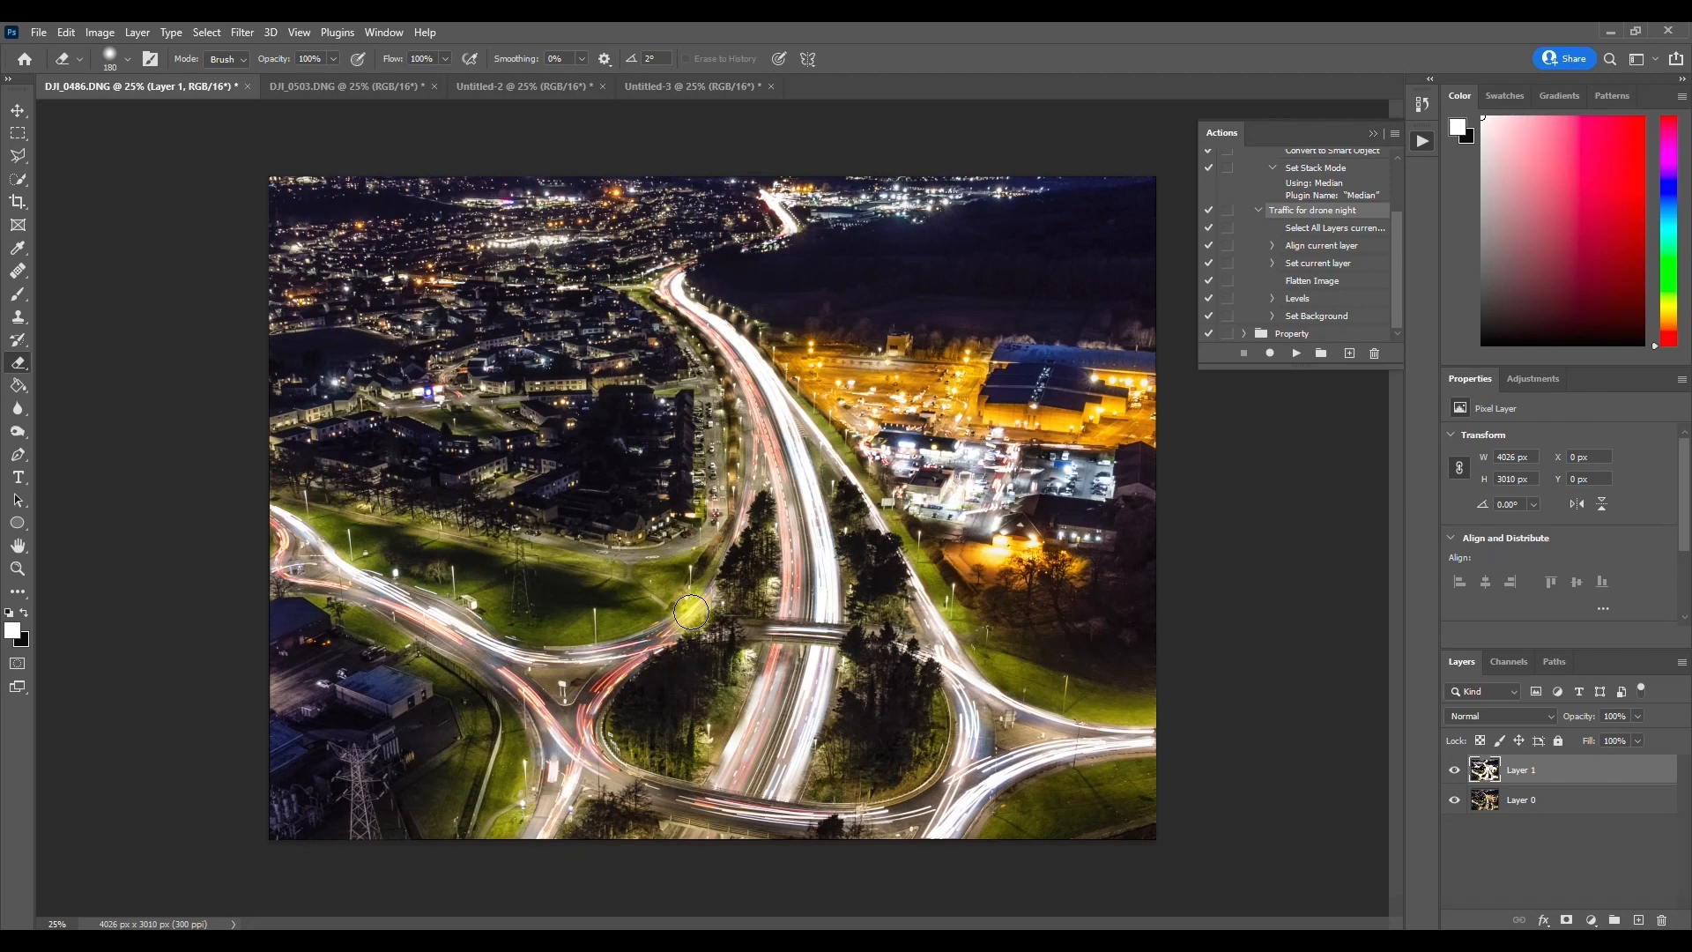
right_click(1512, 772)
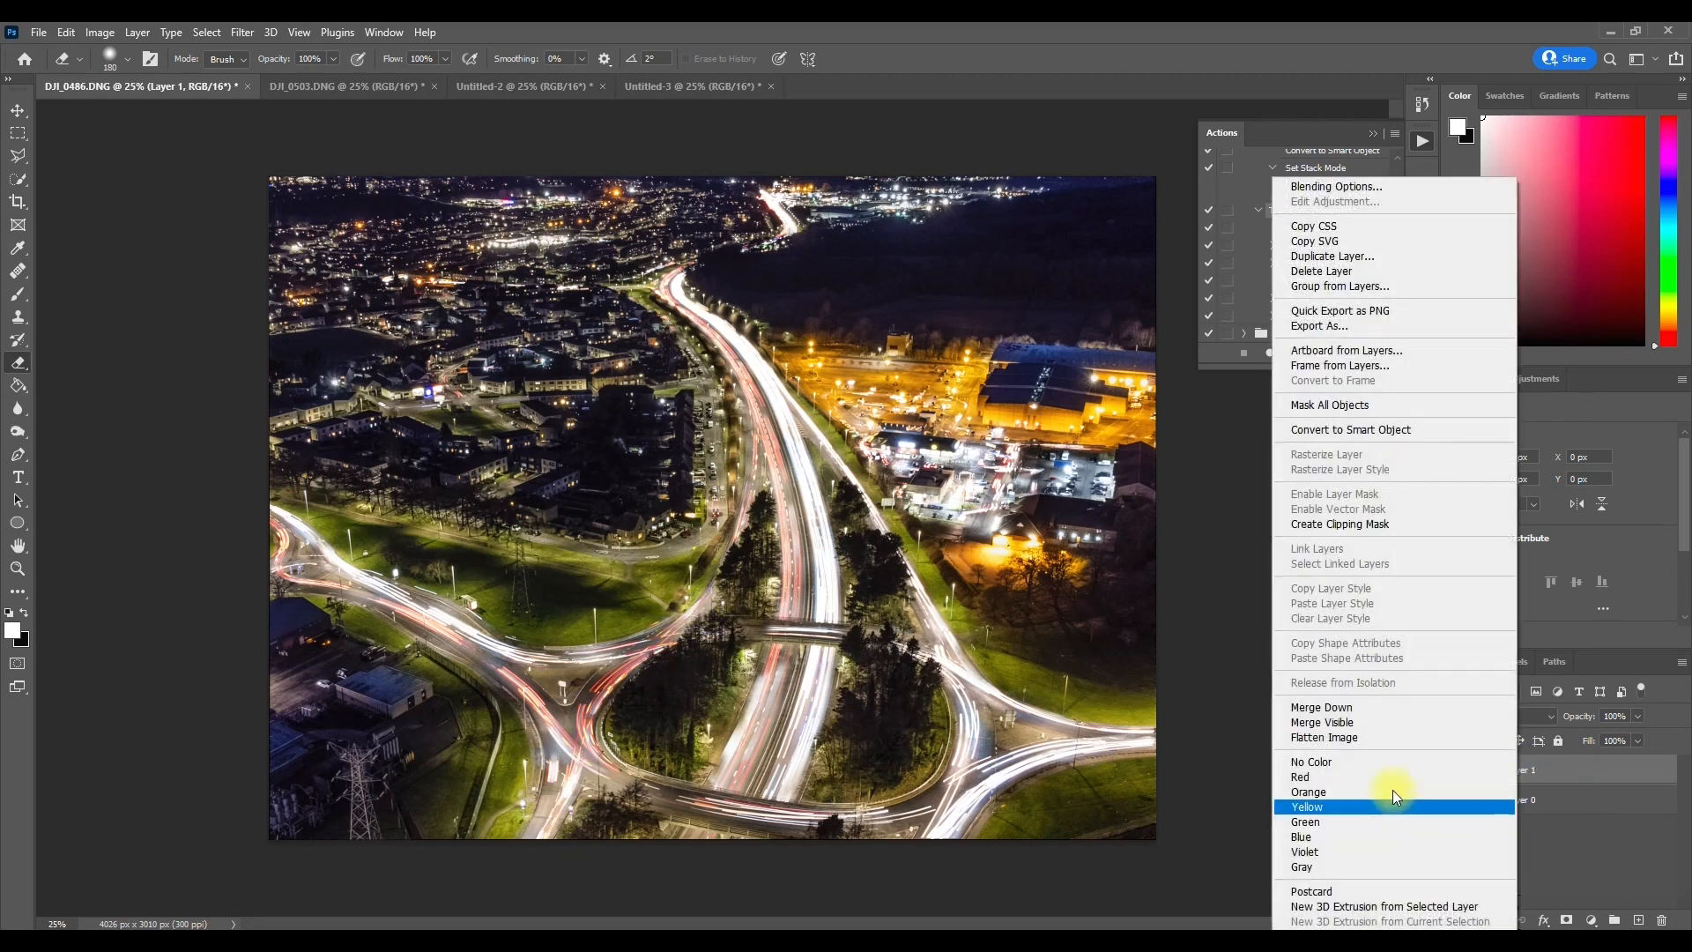
left_click(1388, 743)
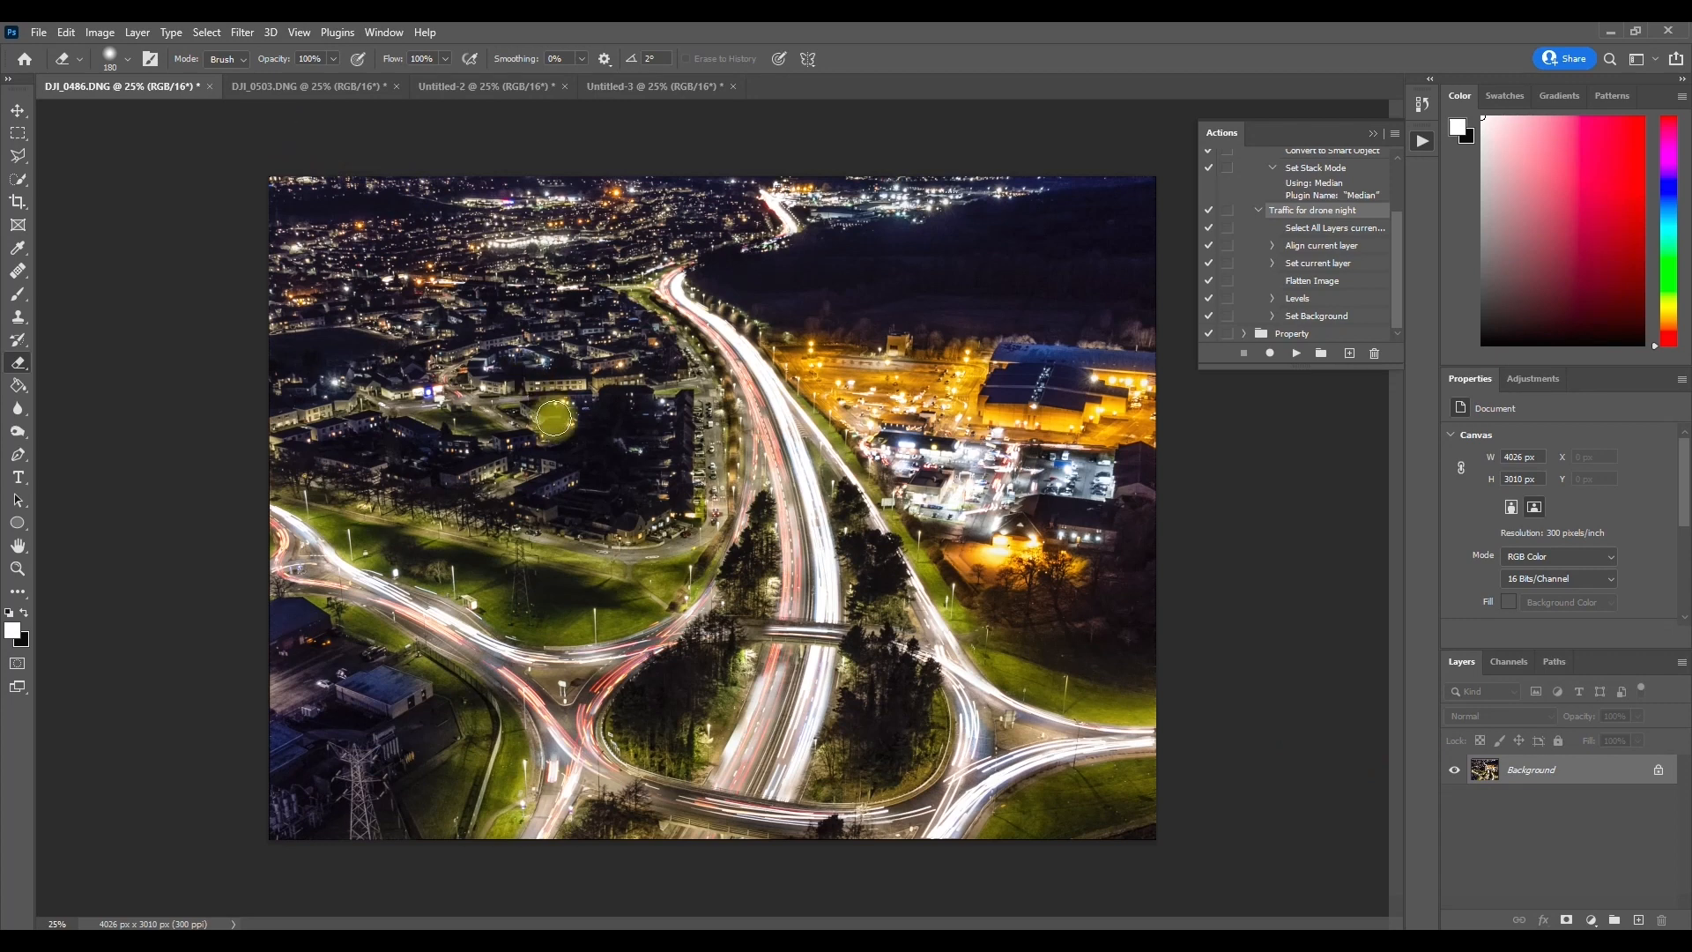
key("ctrl+s")
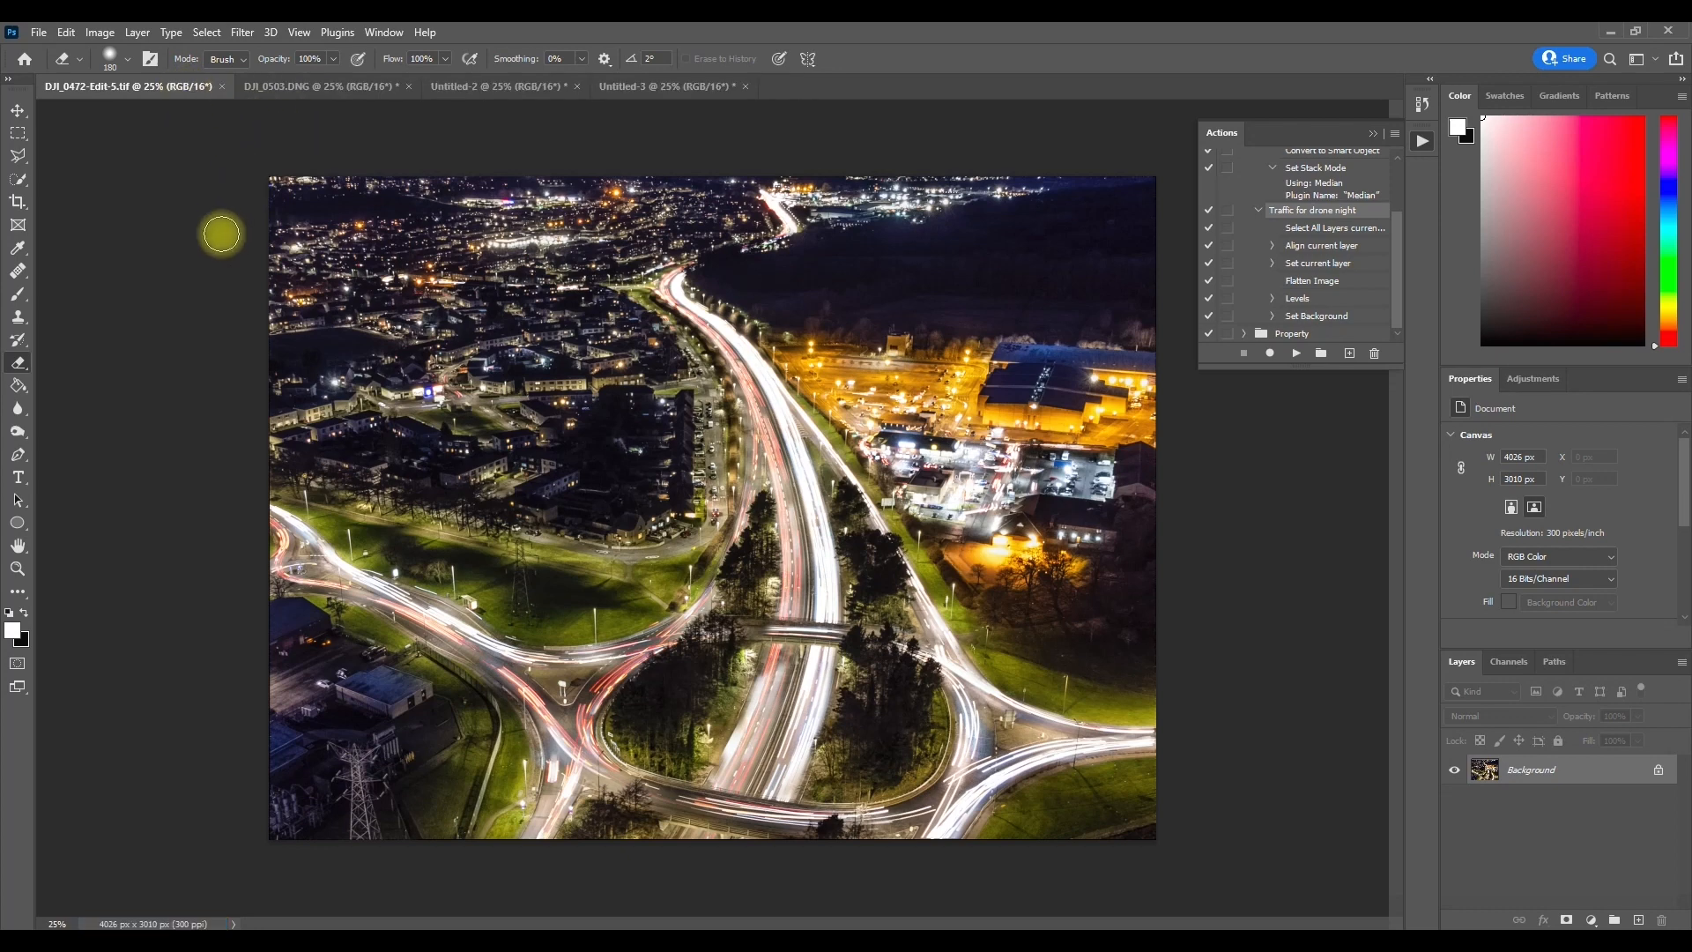
Step: Close the saved roundabout image and close Untitled-2 without saving its changes
key("ctrl+w")
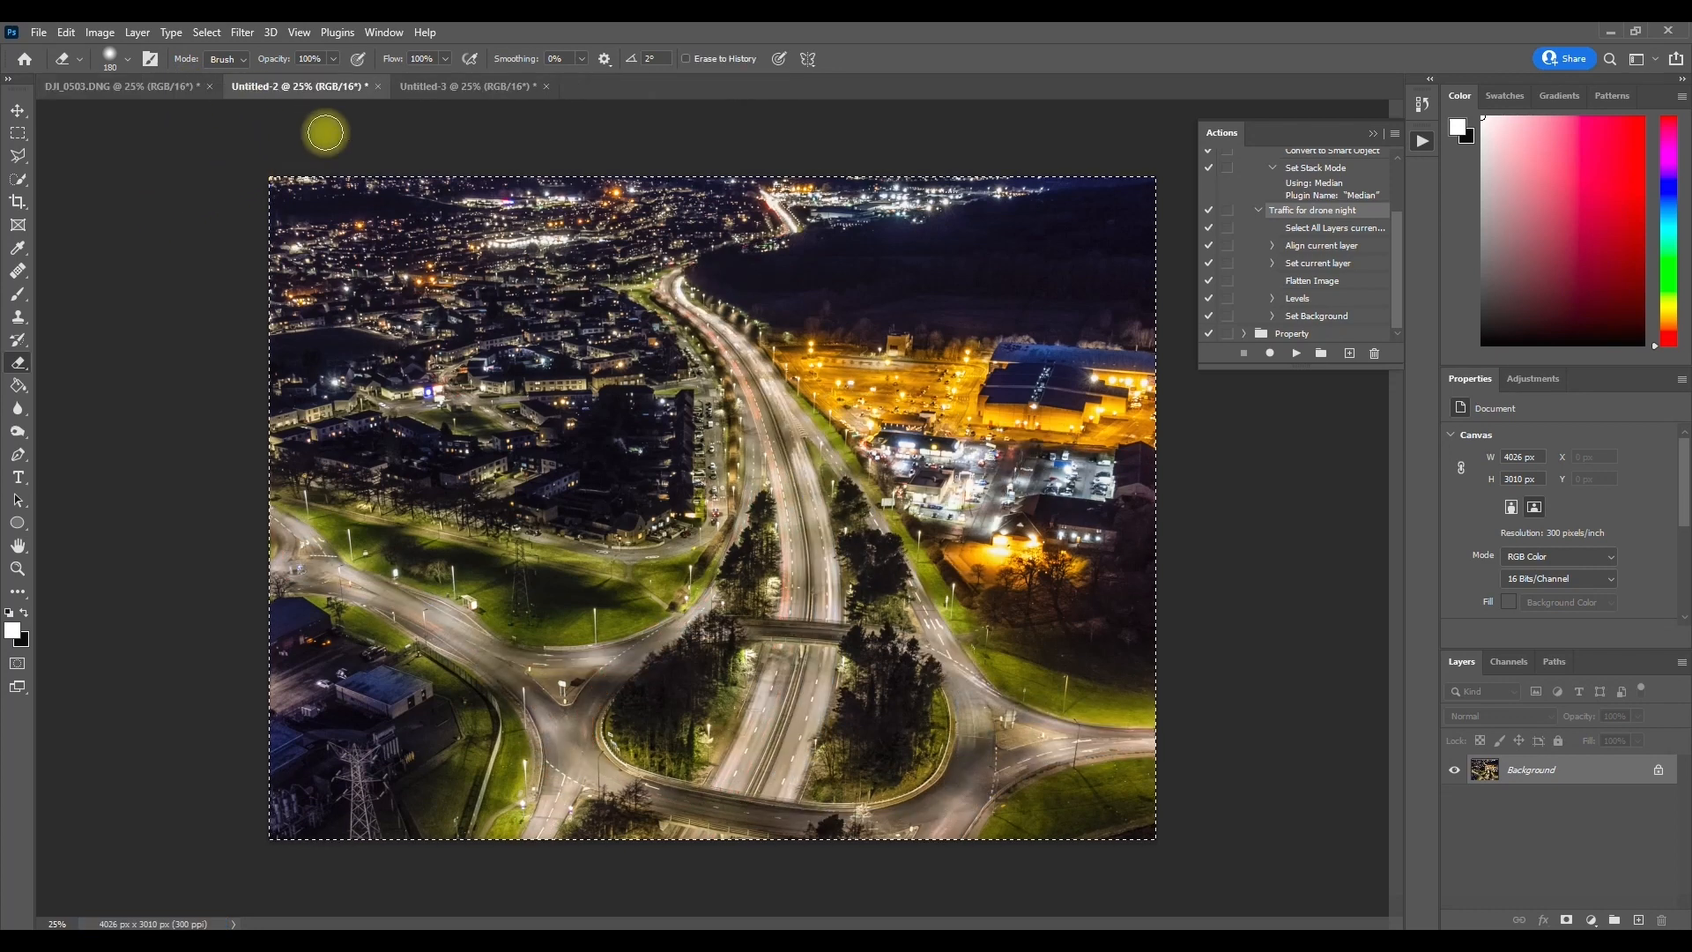
left_click(378, 86)
left_click(839, 367)
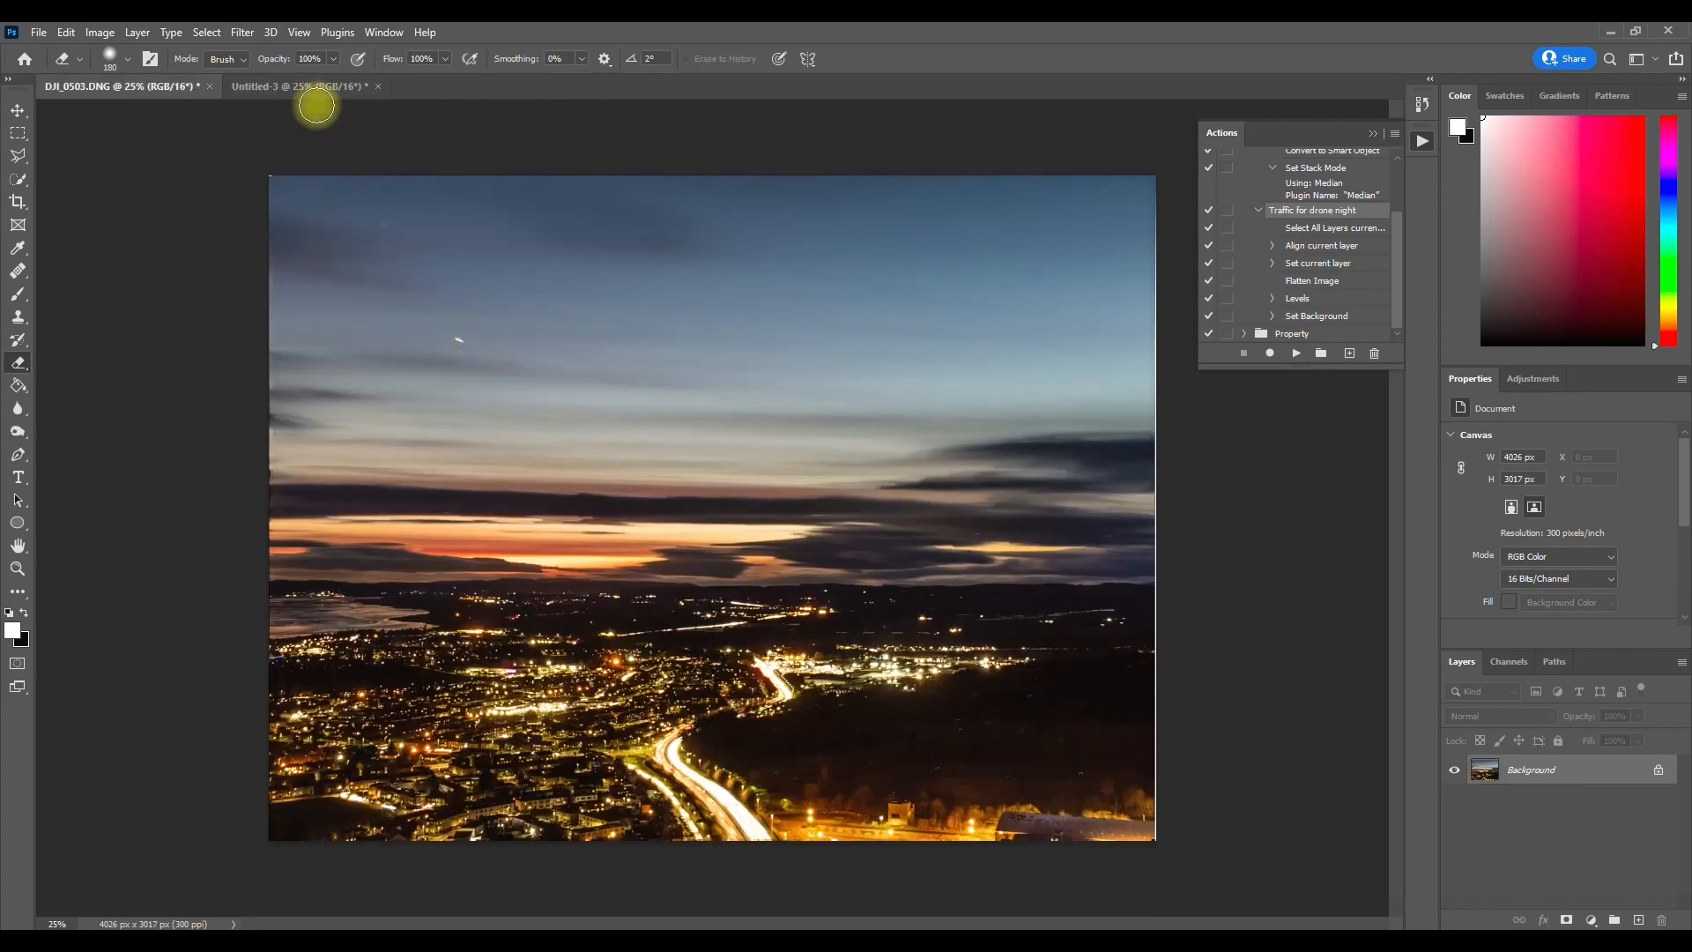
Step: Copy the entire sunset image from Untitled-3 and paste it as a new layer in DJI_0503.DNG
left_click(351, 87)
left_click(145, 91)
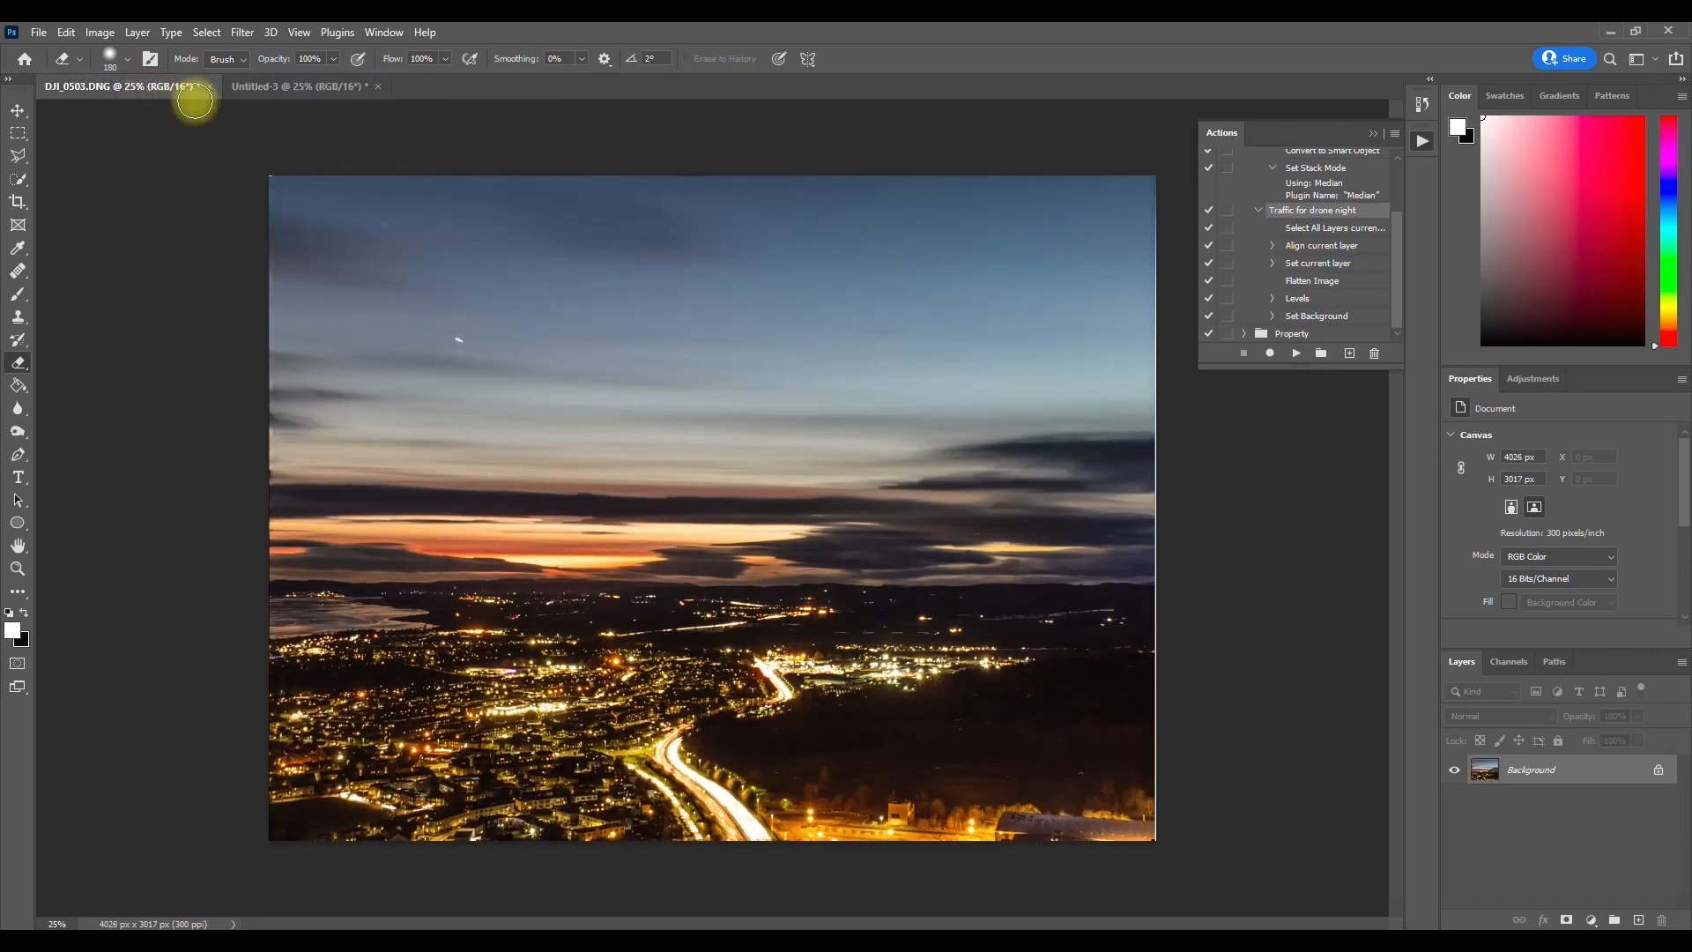
left_click(283, 88)
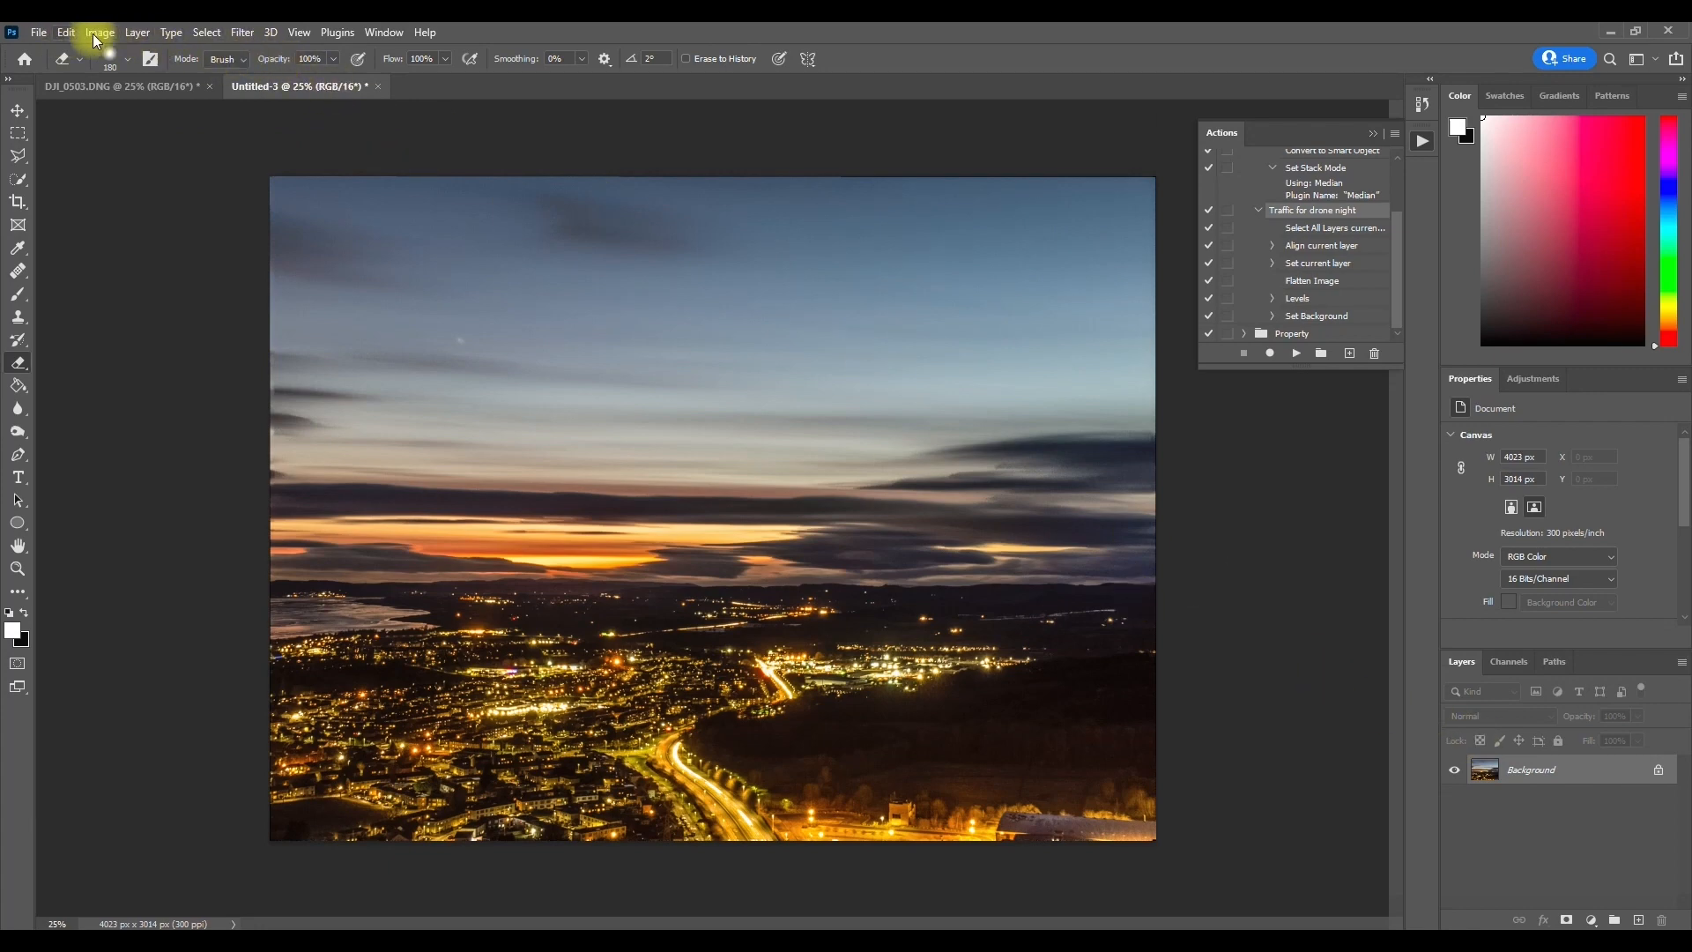
left_click(193, 33)
left_click(198, 53)
left_click(60, 36)
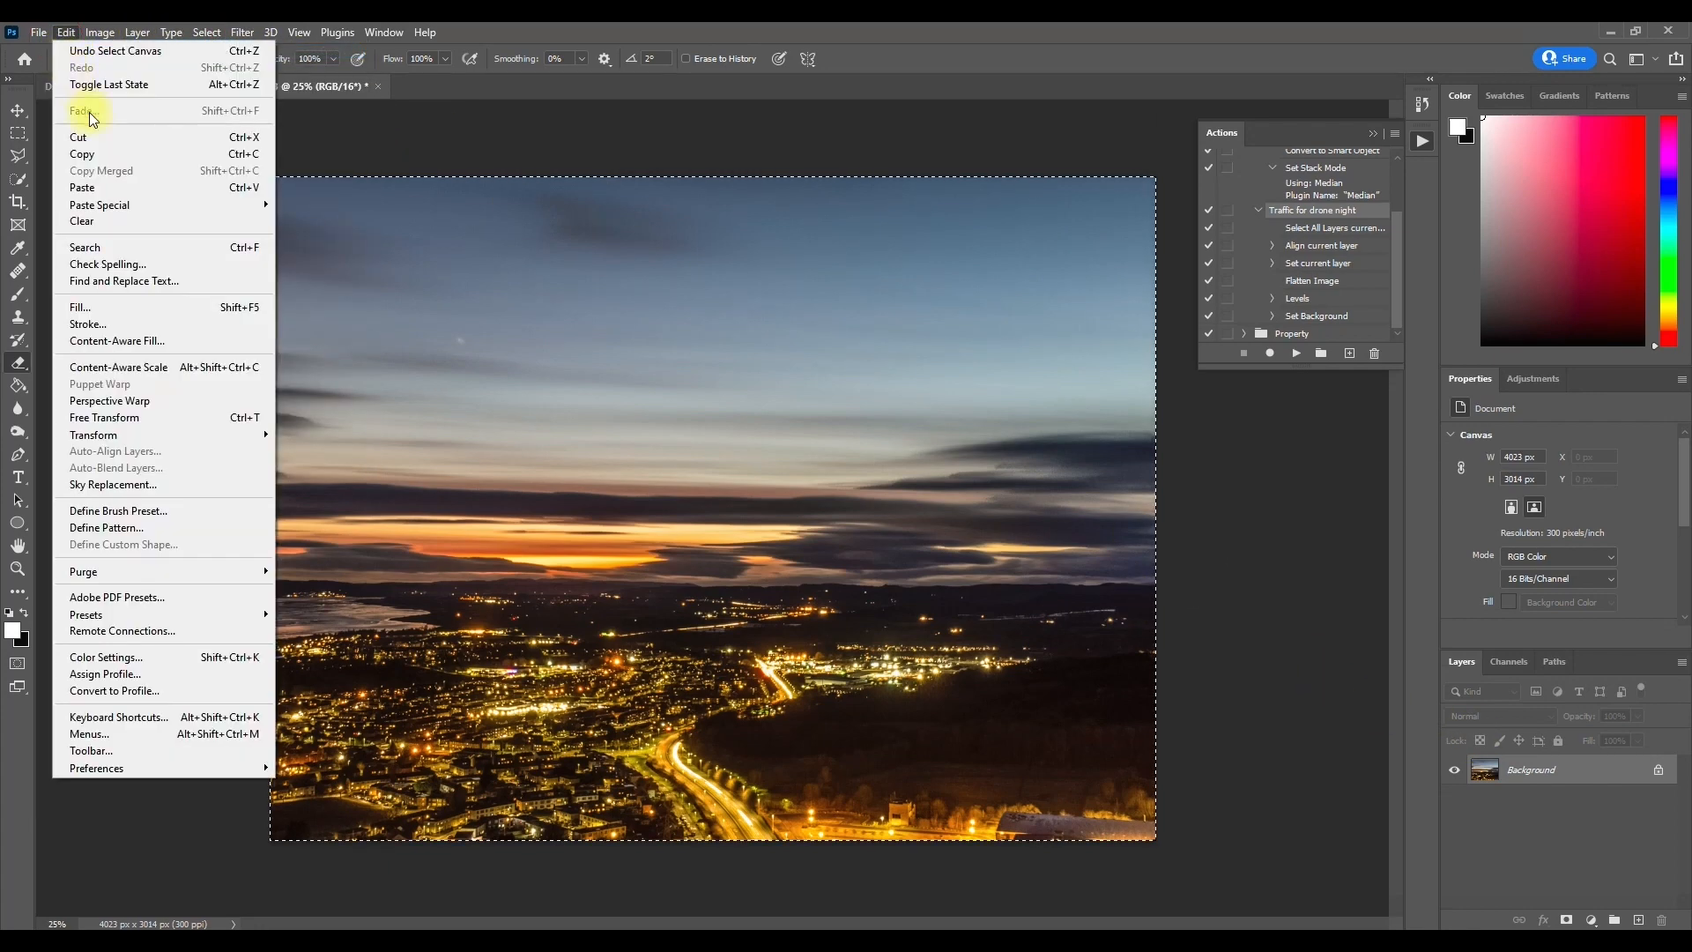
left_click(92, 154)
left_click(111, 88)
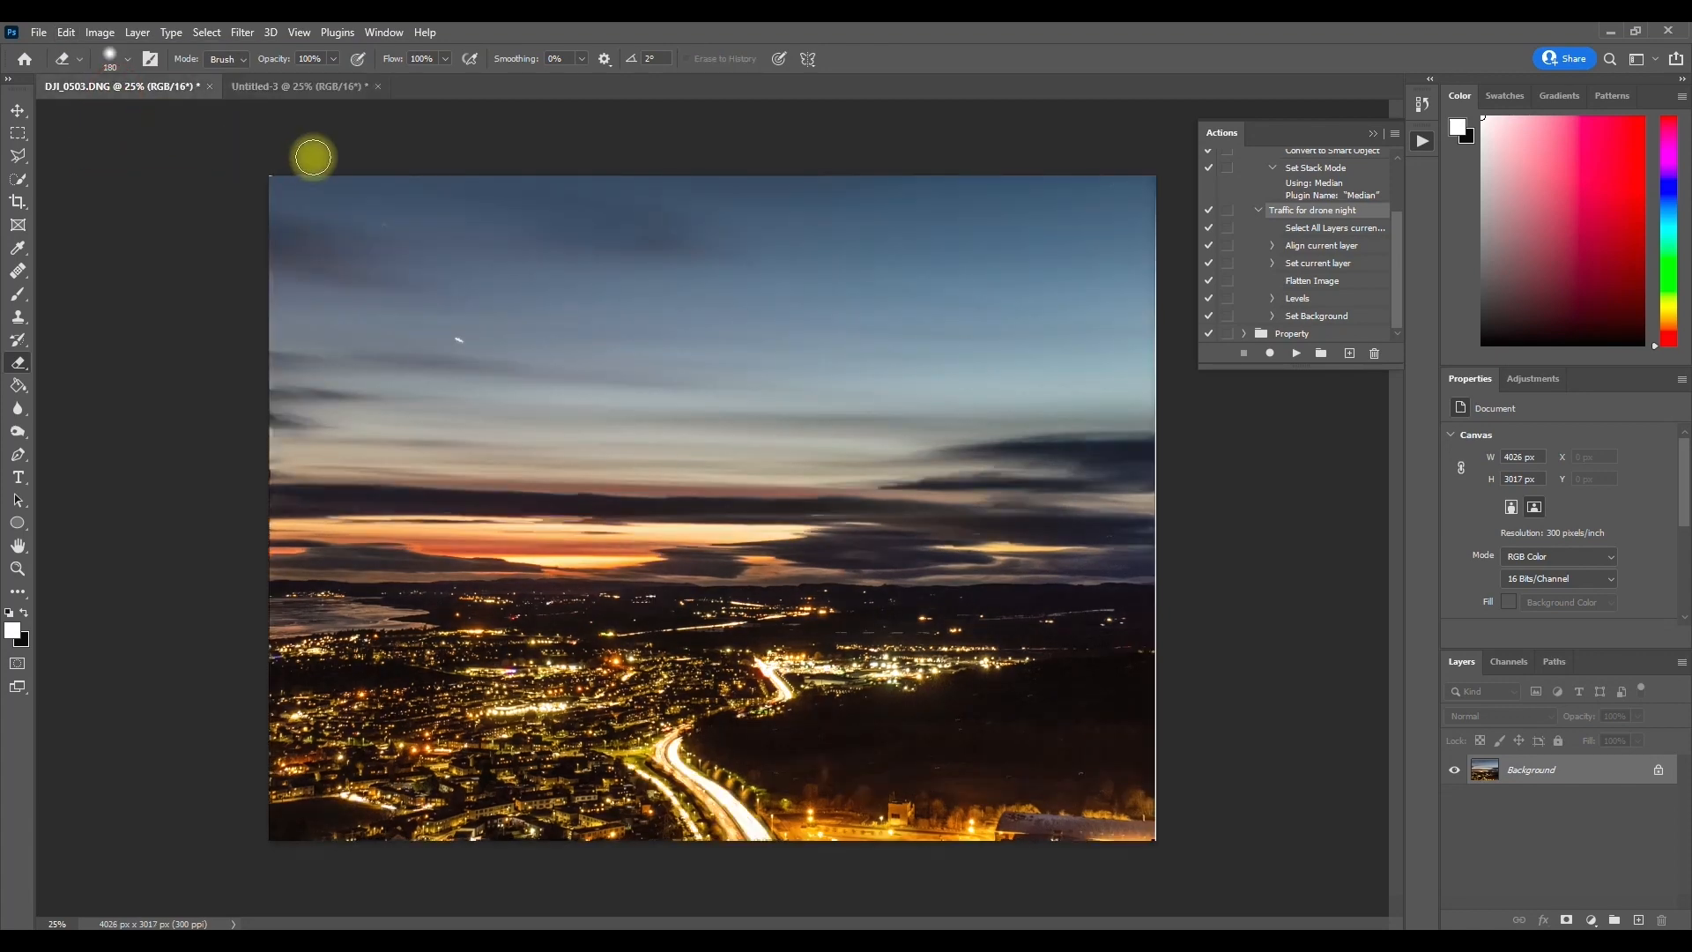
left_click(67, 33)
left_click(162, 192)
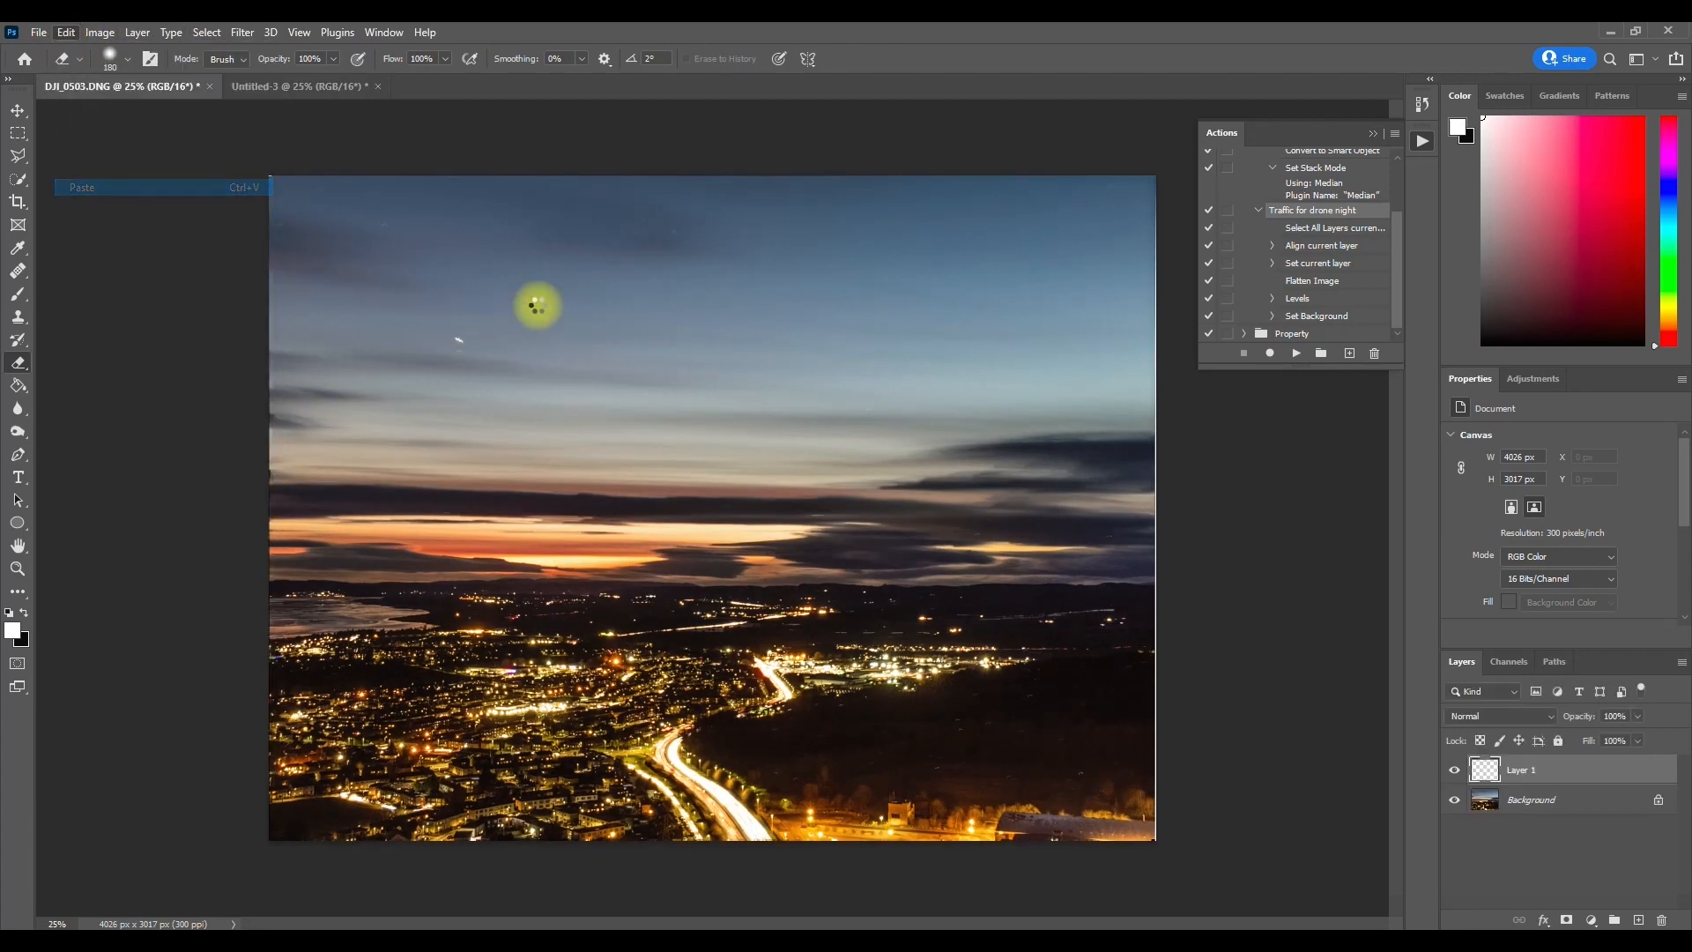
Step: Convert the locked Background layer in DJI_0503.DNG into a regular layer and reselect Layer 1
double_click(1522, 798)
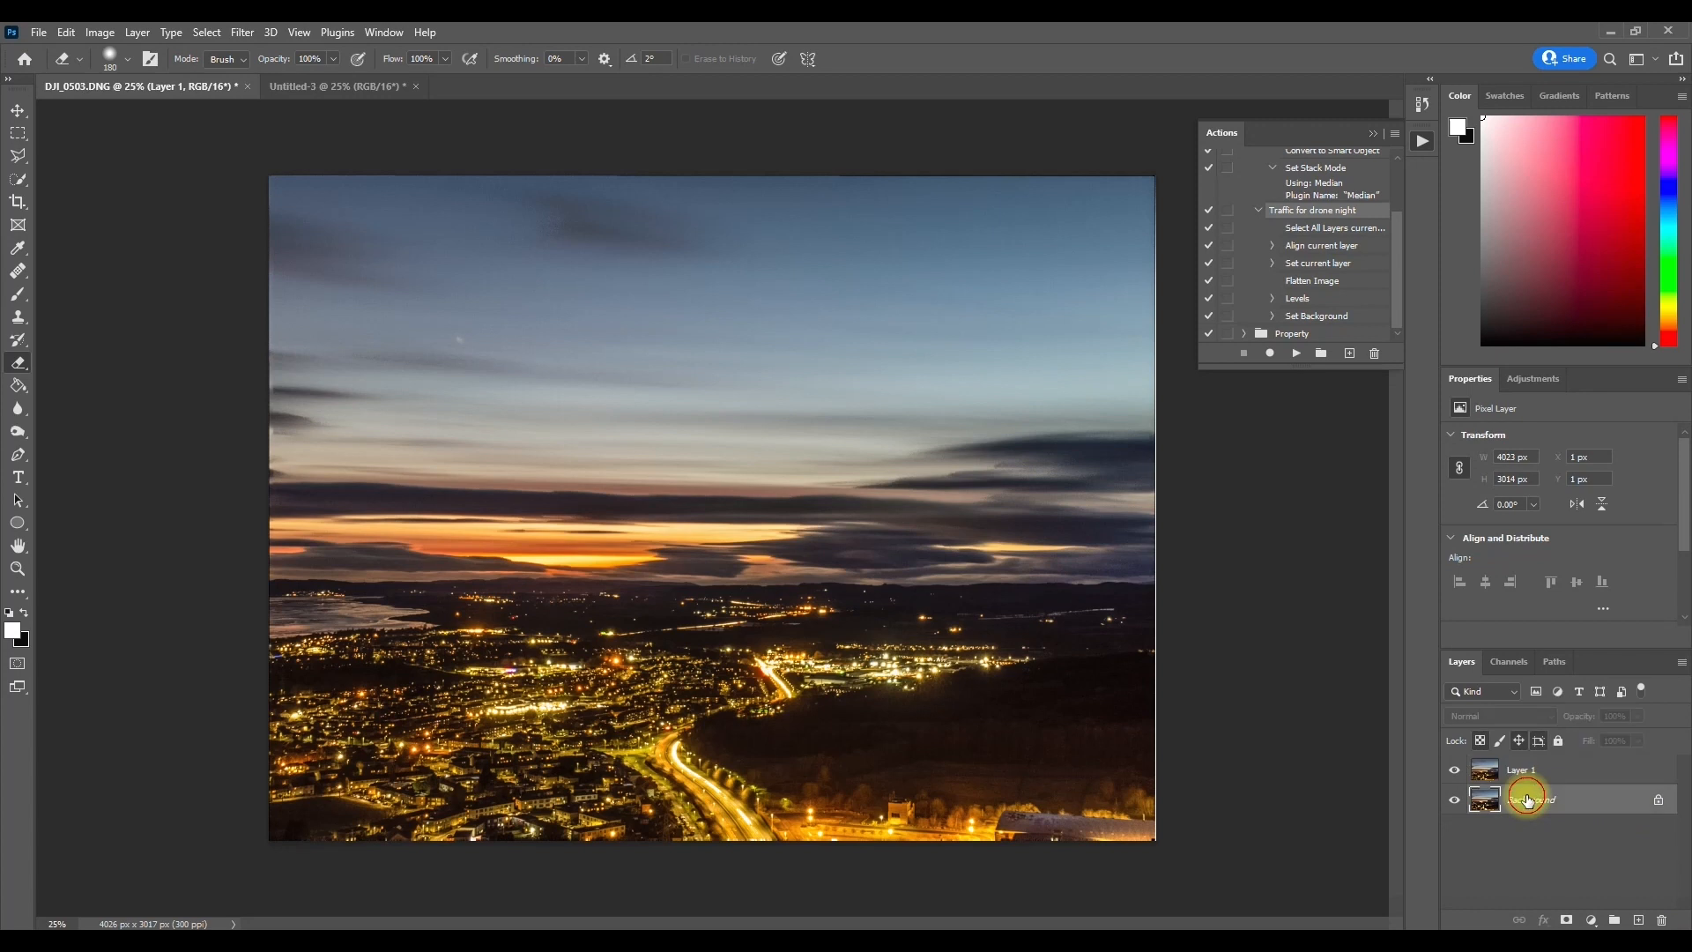
left_click(1012, 291)
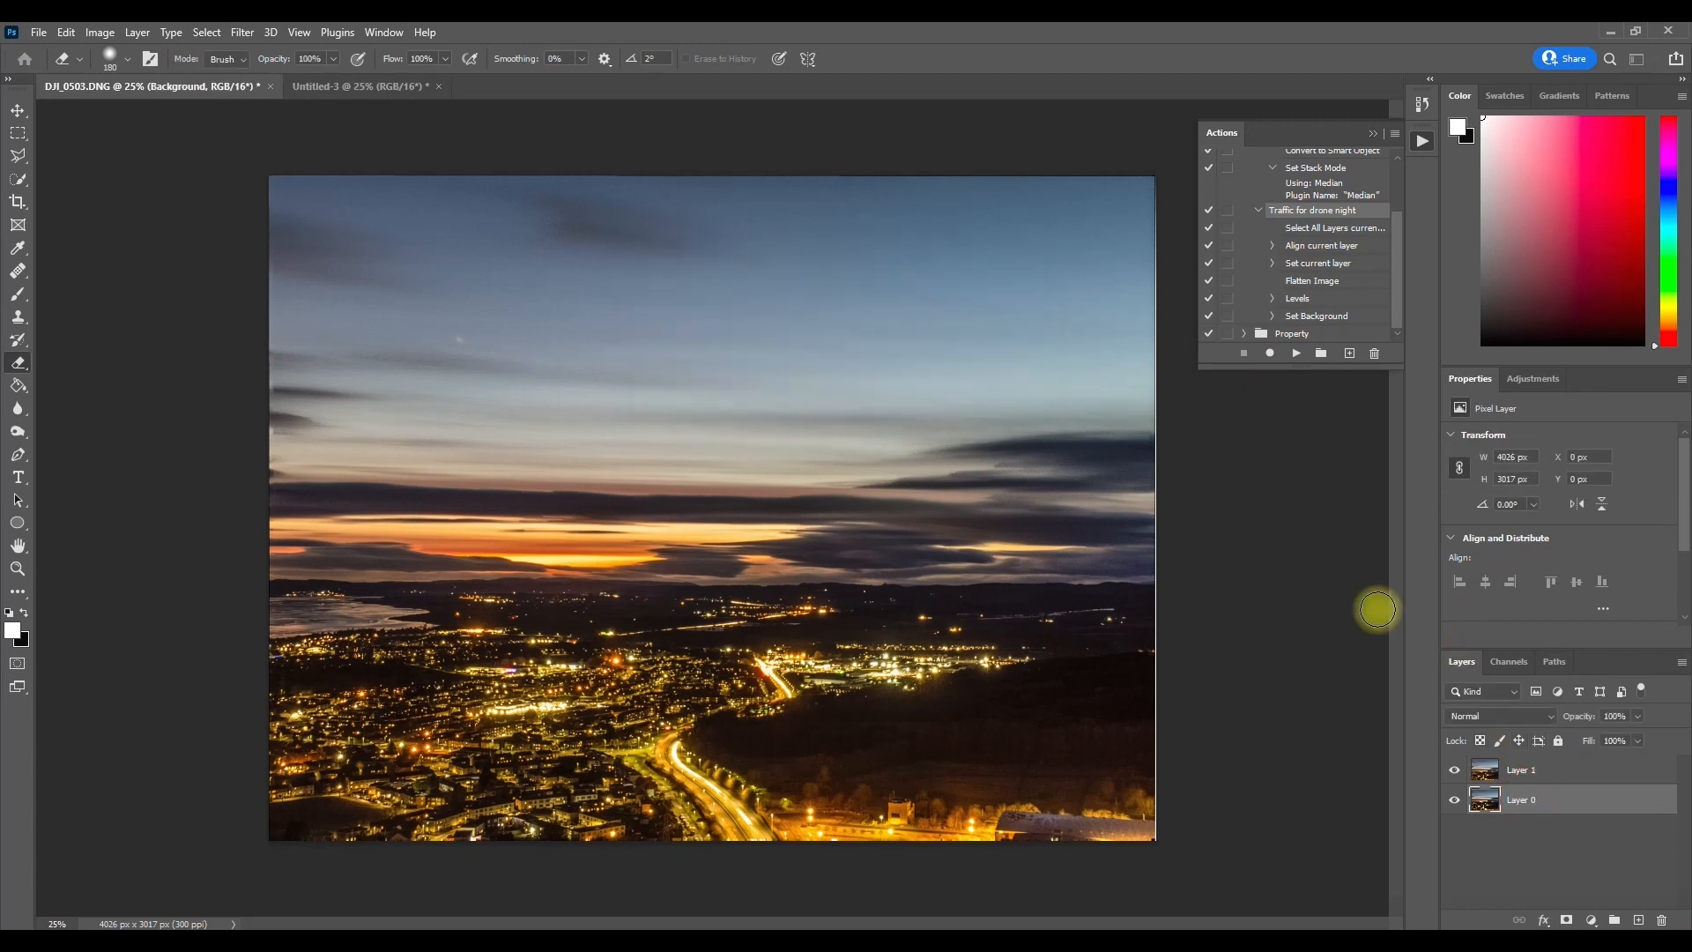
left_click(1511, 769)
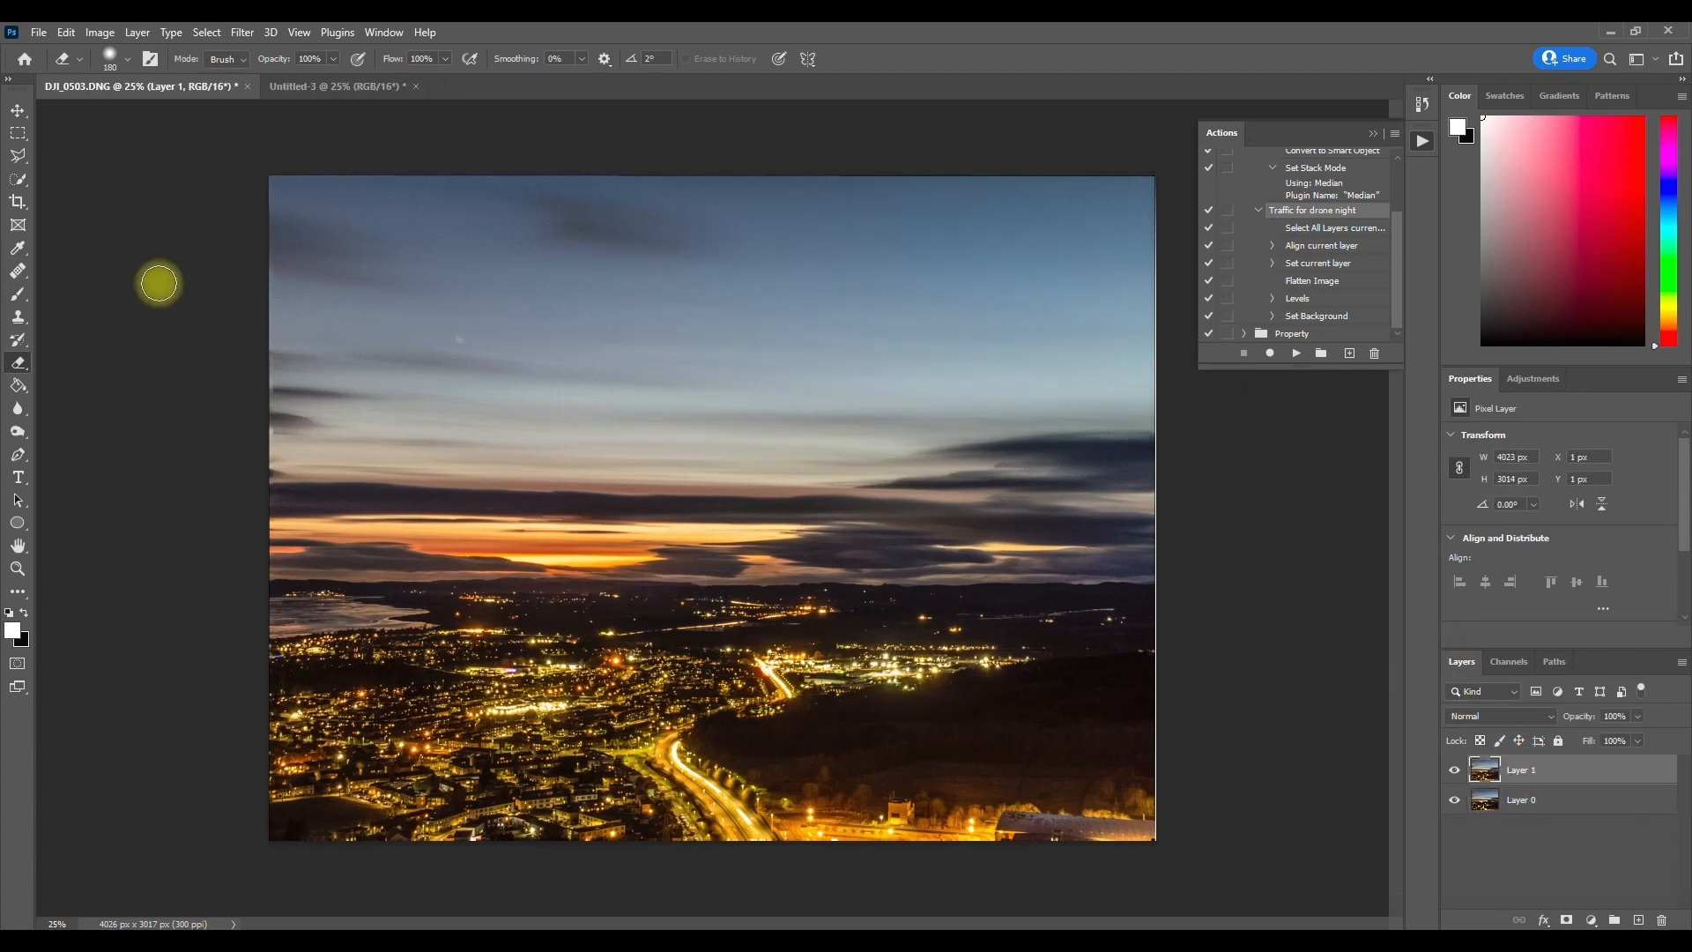
Step: Erase Layer 1 along the main road to reveal the light trails, comparing against Layer 0
left_click(1455, 776)
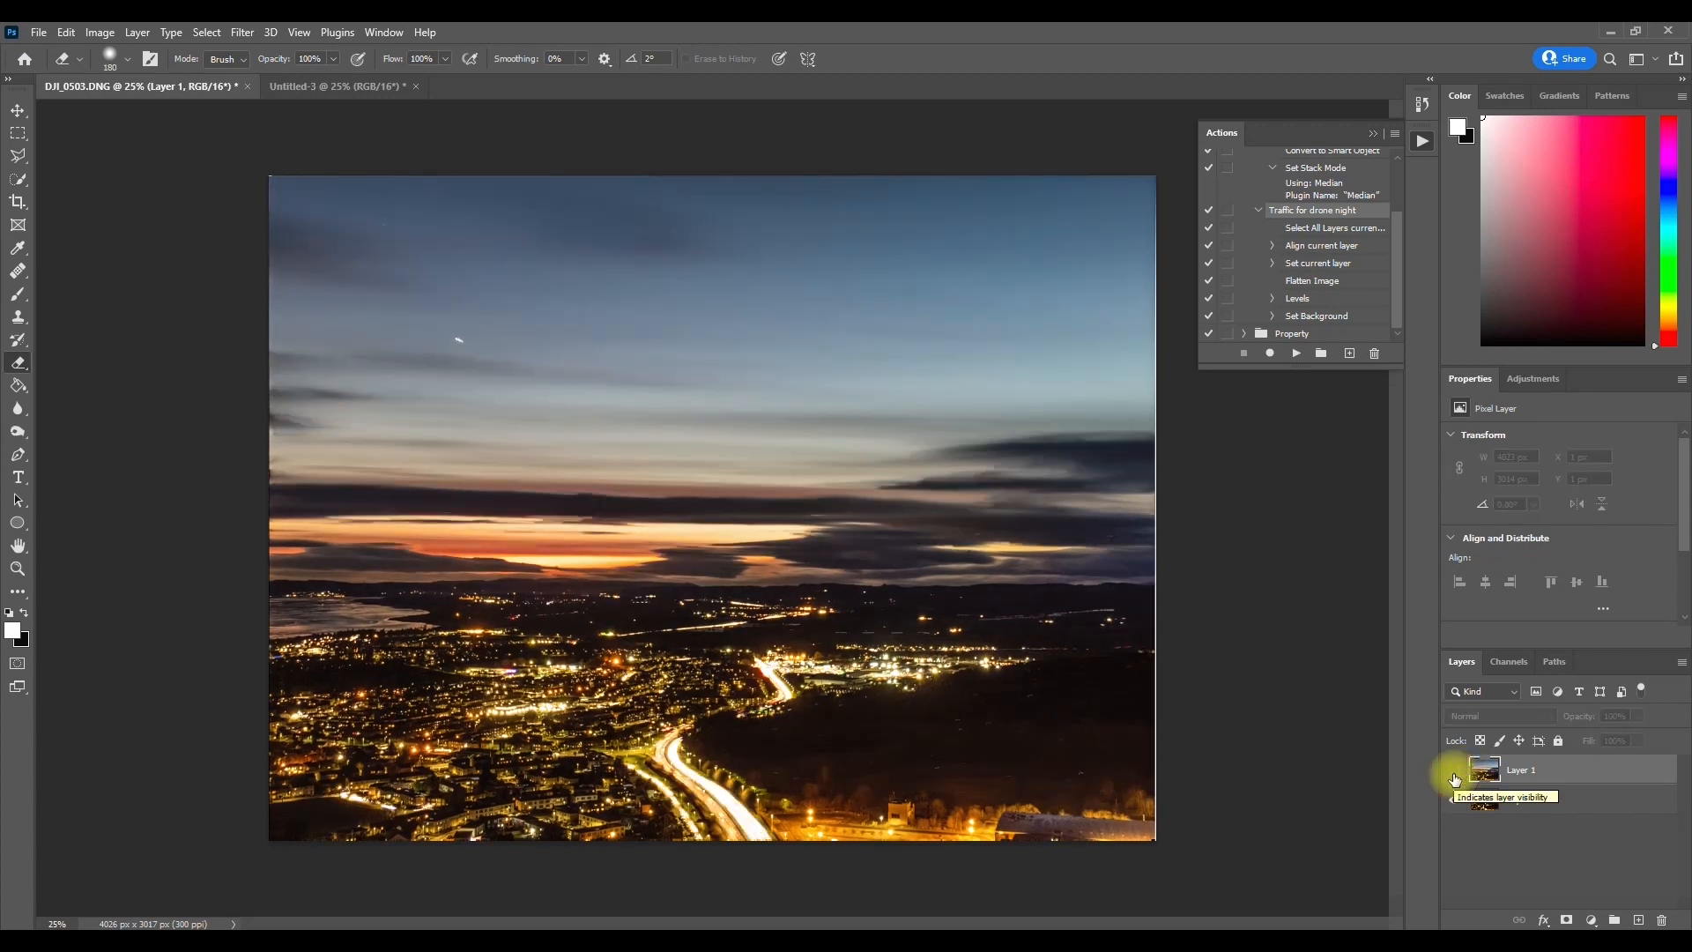
left_click(1455, 774)
mouse_move(674, 734)
left_mouse_down()
mouse_move(687, 773)
mouse_move(777, 862)
mouse_move(660, 759)
mouse_move(683, 739)
left_mouse_up()
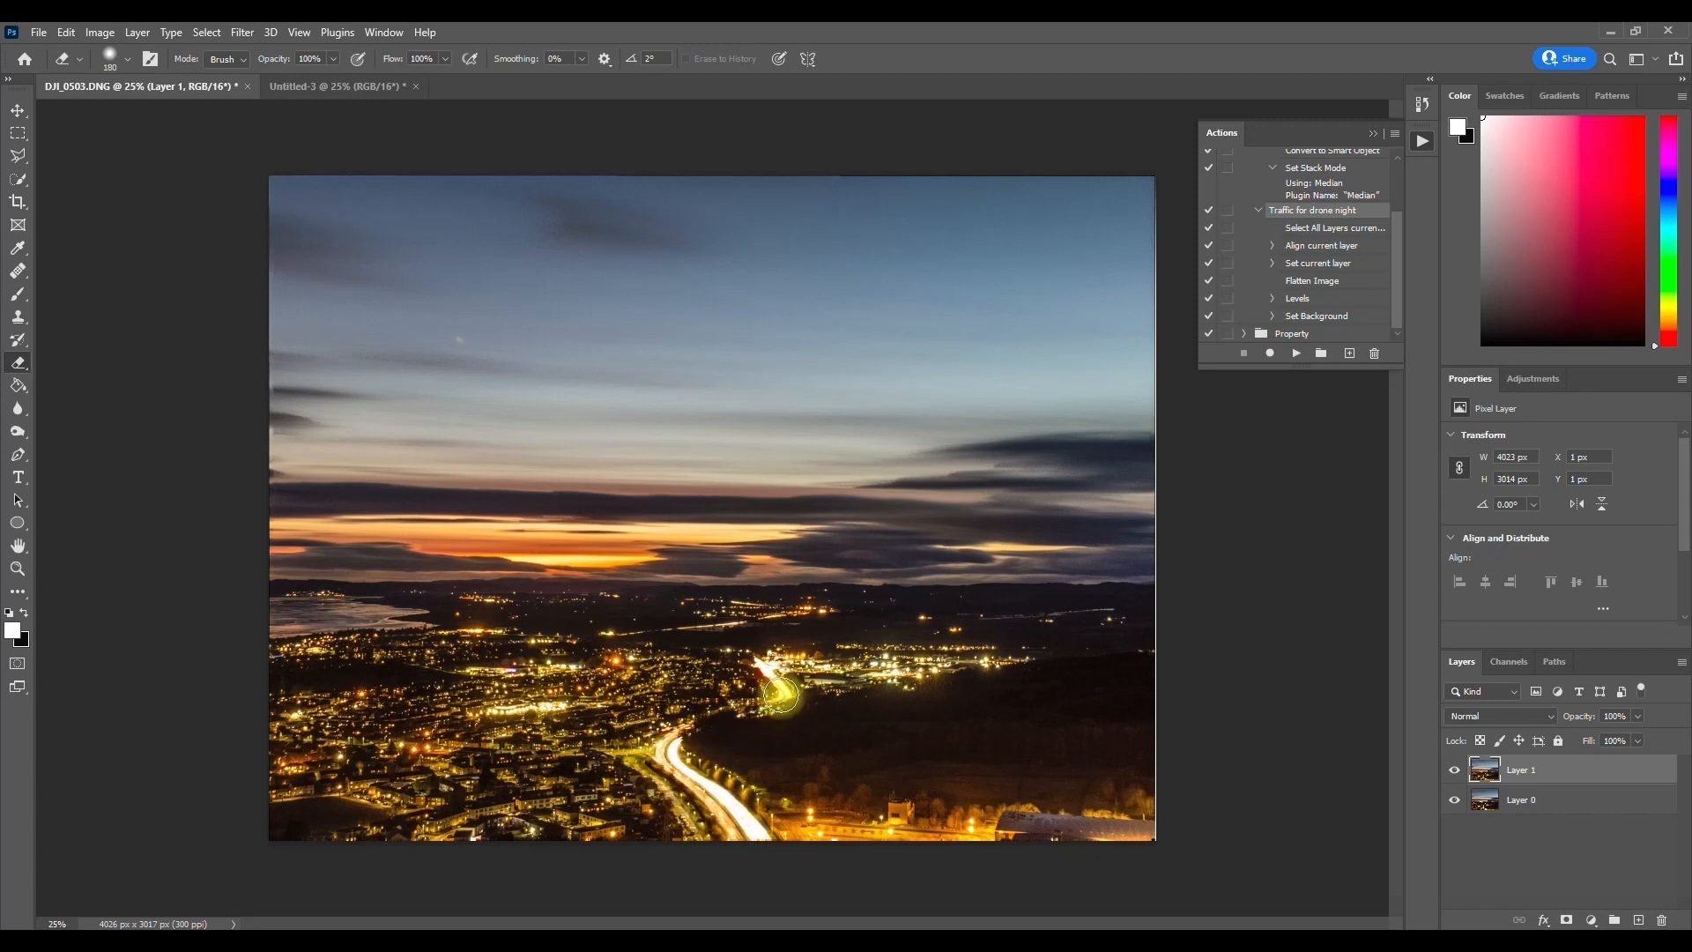
left_click(1456, 770)
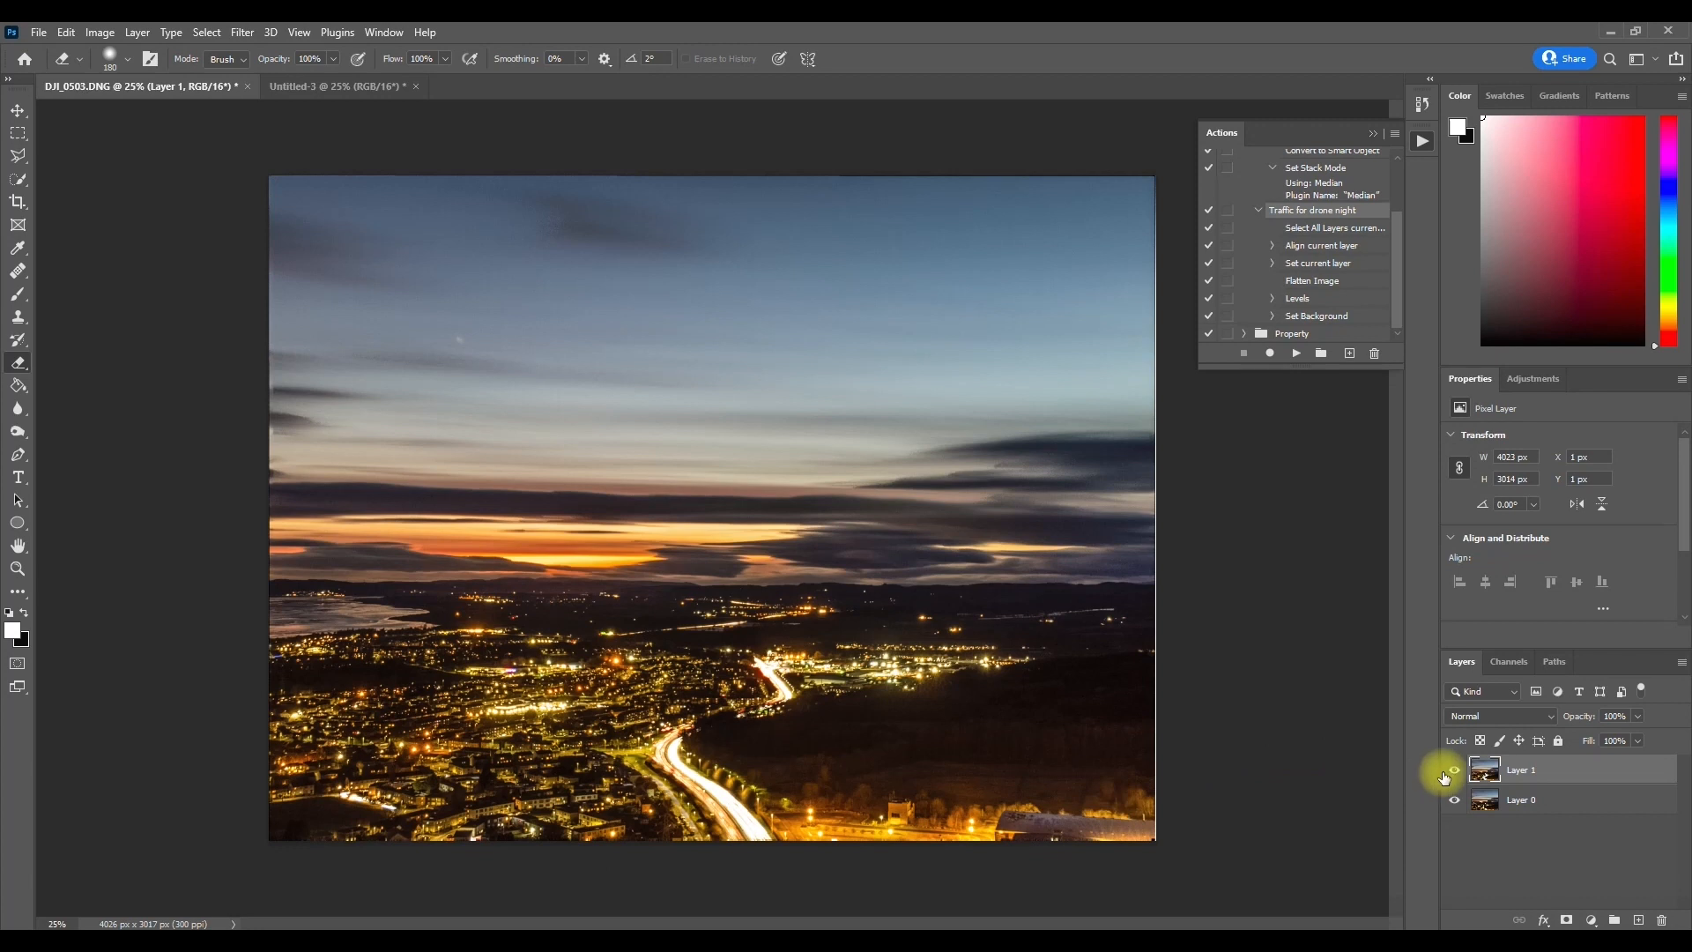
left_click(1450, 770)
left_click(1450, 770)
Step: Erase more of Layer 1 across the landscape beside the road, checking it with Layer 1 hidden and shown
mouse_move(802, 629)
left_mouse_down()
mouse_move(1107, 632)
mouse_move(605, 650)
mouse_move(472, 642)
mouse_move(650, 608)
mouse_move(650, 635)
mouse_move(461, 605)
mouse_move(1028, 787)
left_mouse_up()
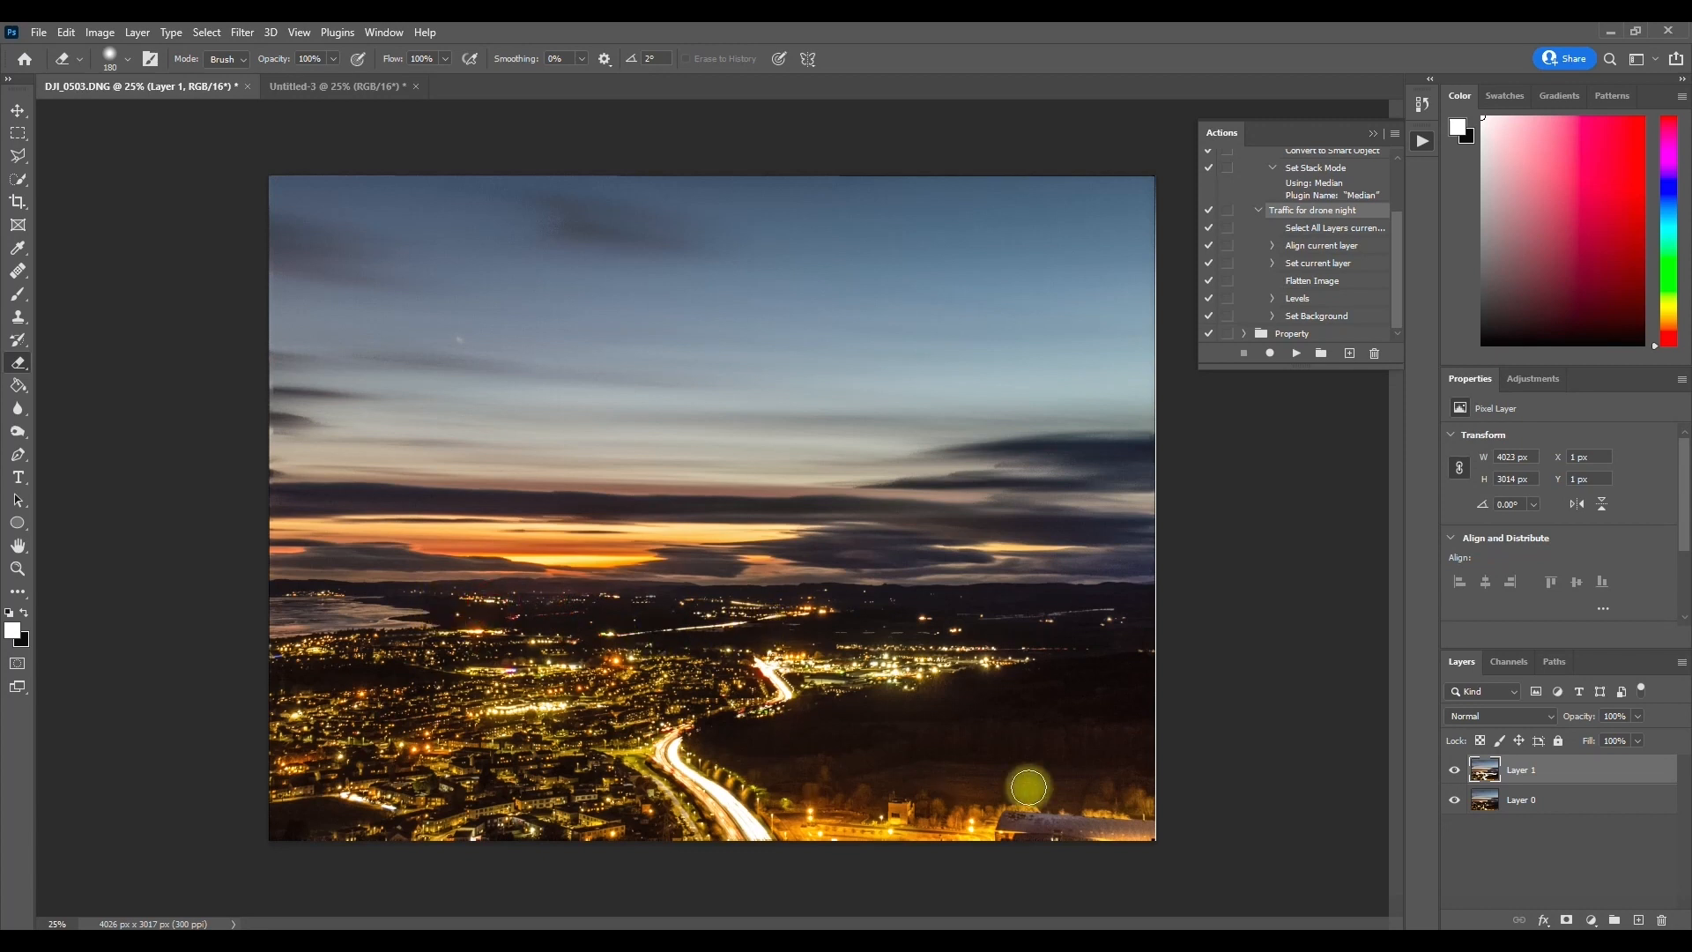
left_click(1455, 774)
left_click(1455, 774)
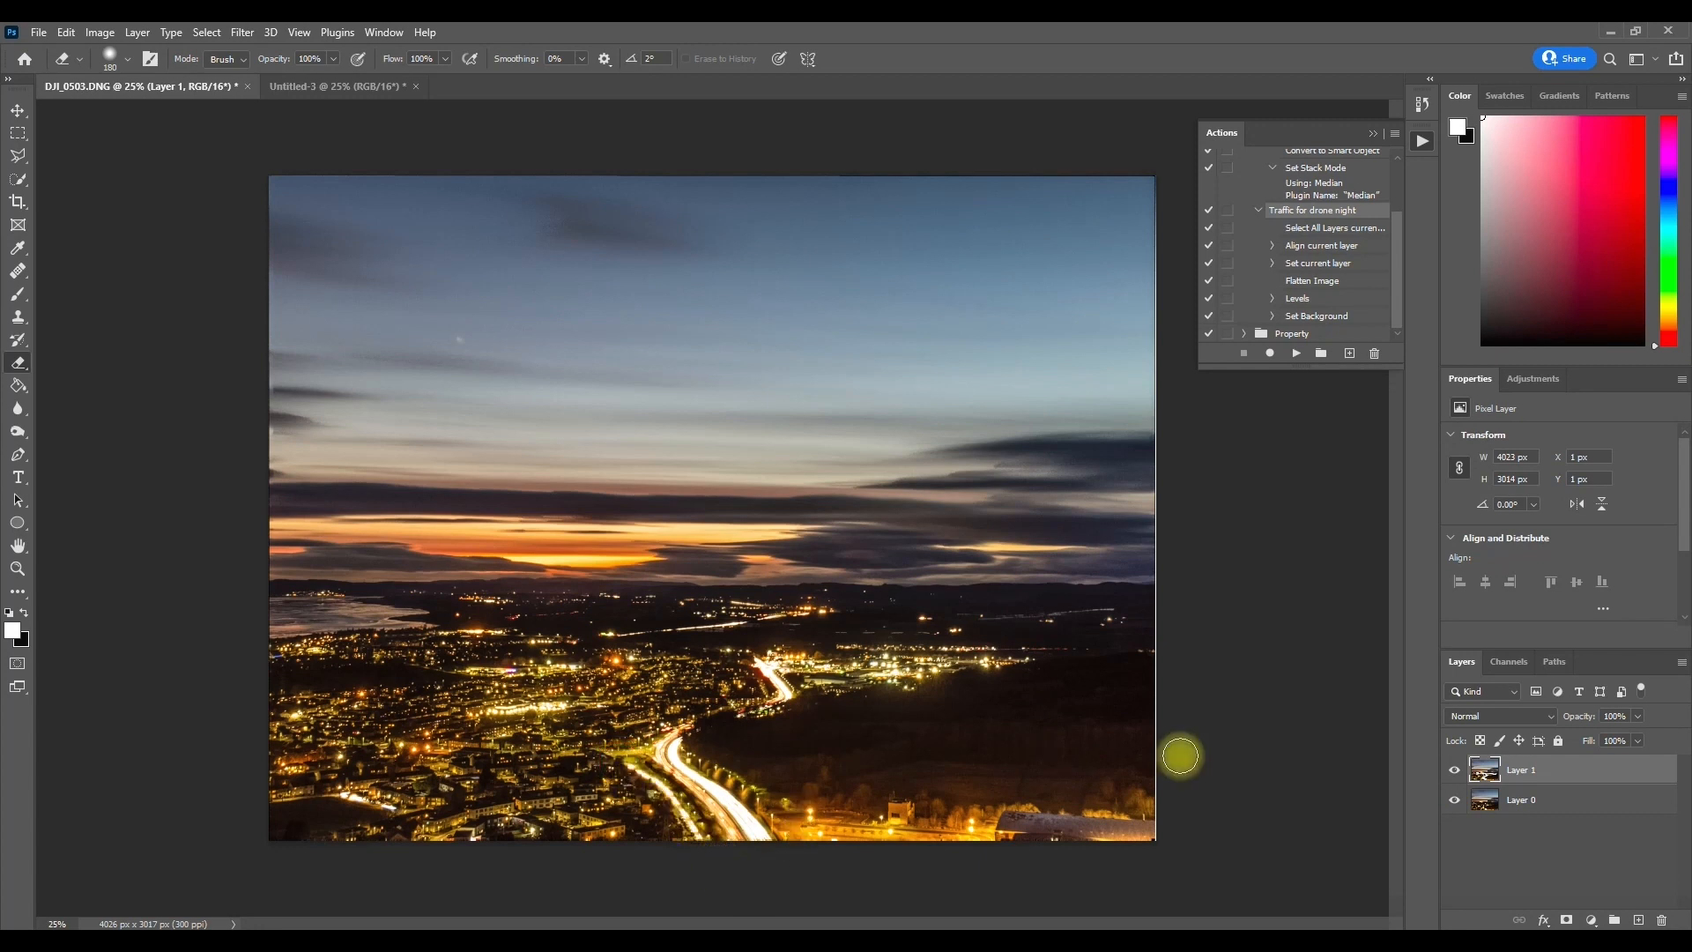
left_click(1455, 774)
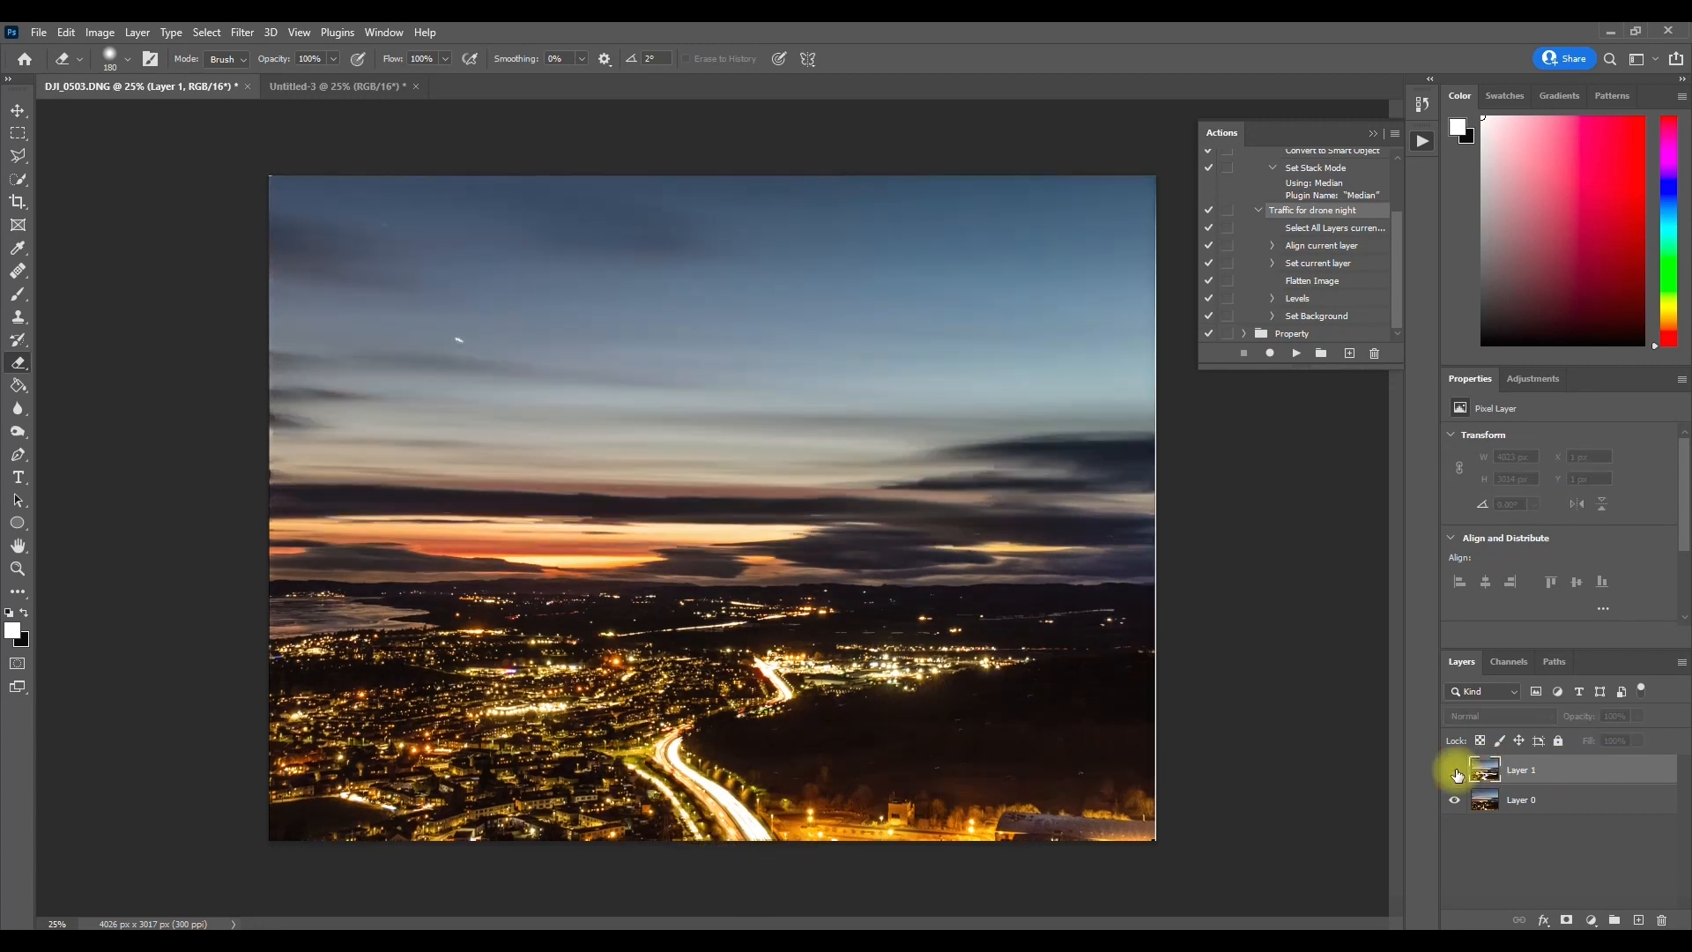
left_click(1455, 774)
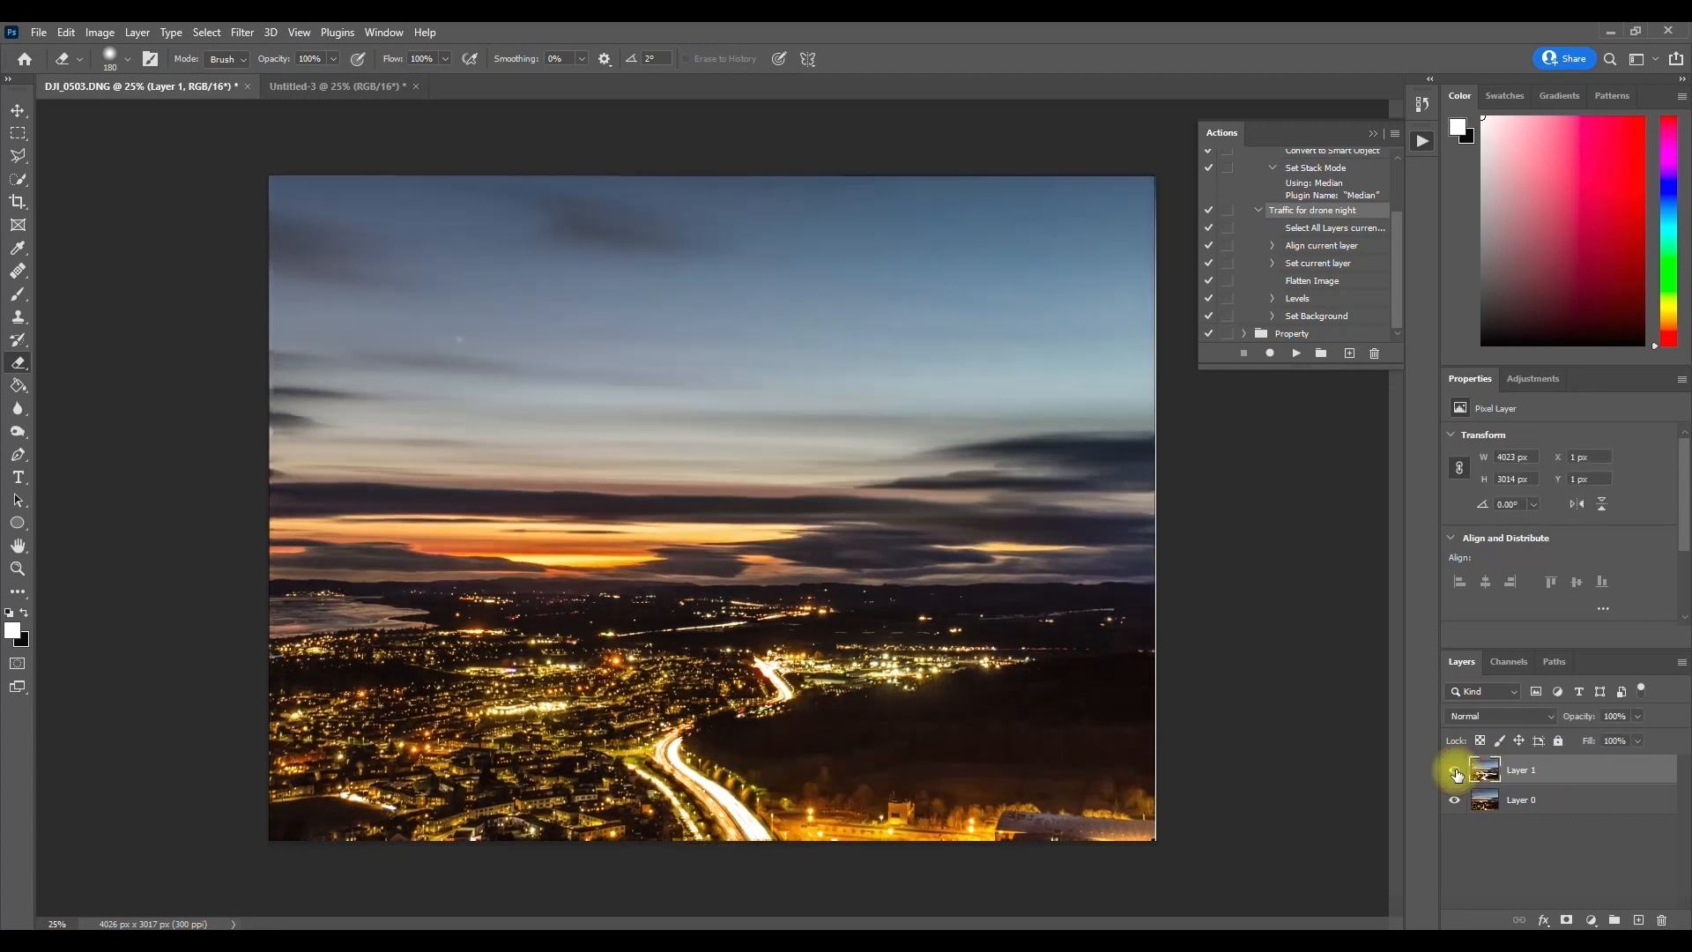
Step: Flatten DJI_0503.DNG, remove the small light streak in the sky with a Content-Aware fill at 100% opacity, and deselect
right_click(1533, 772)
left_click(1452, 745)
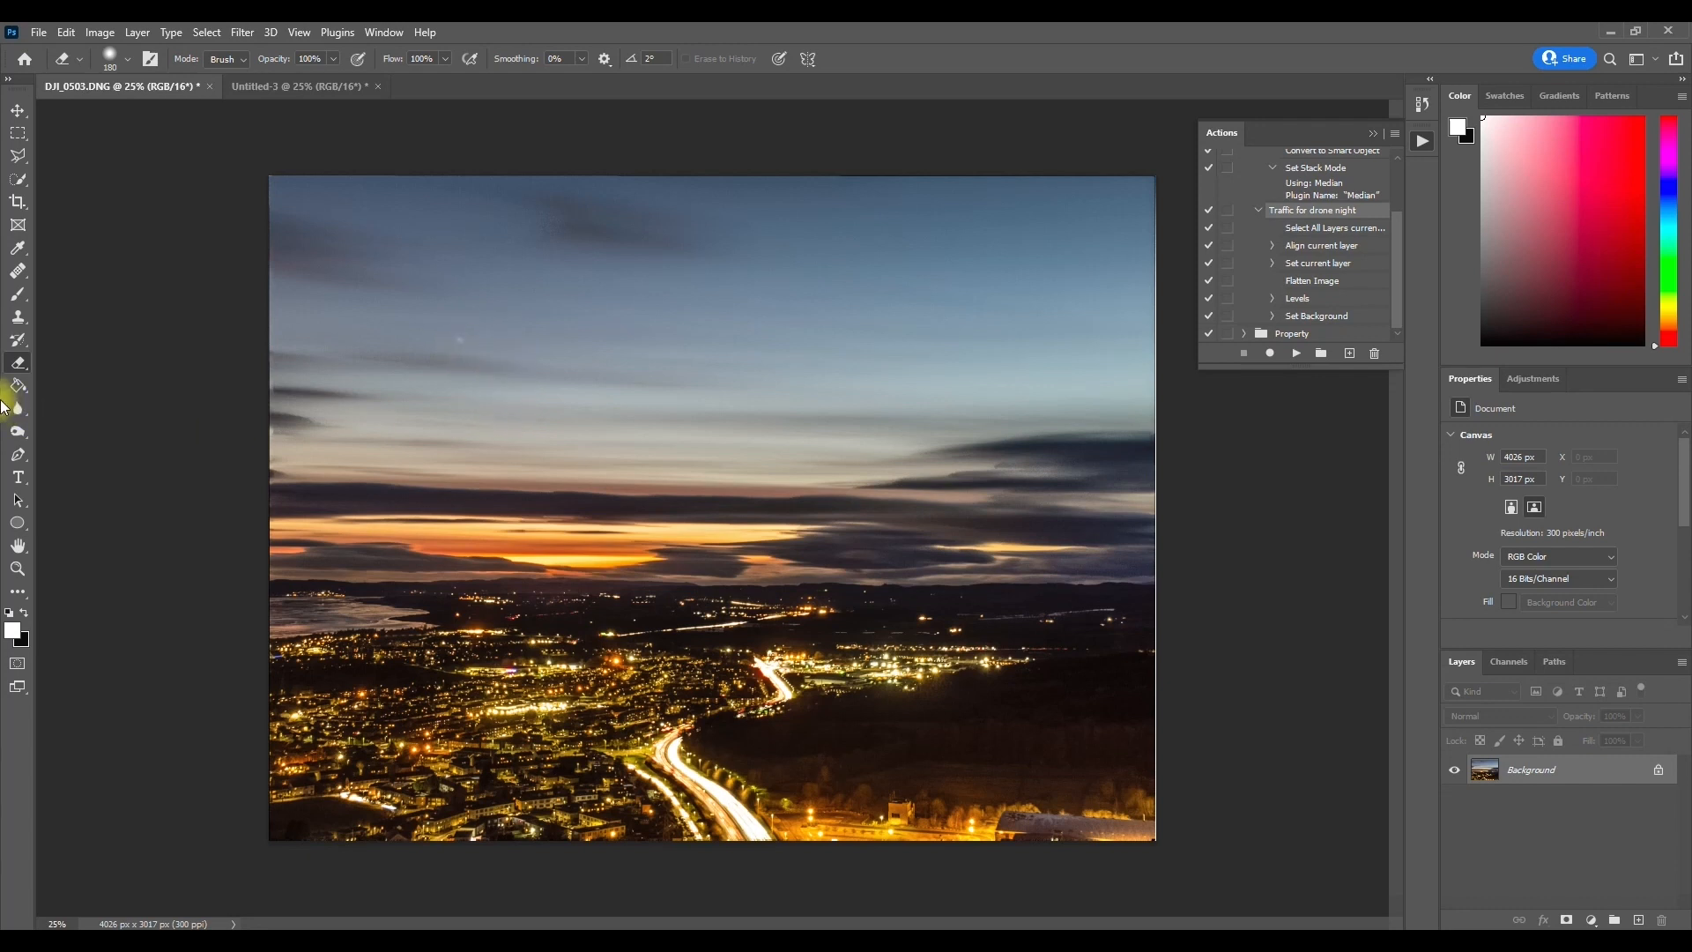
left_click(17, 133)
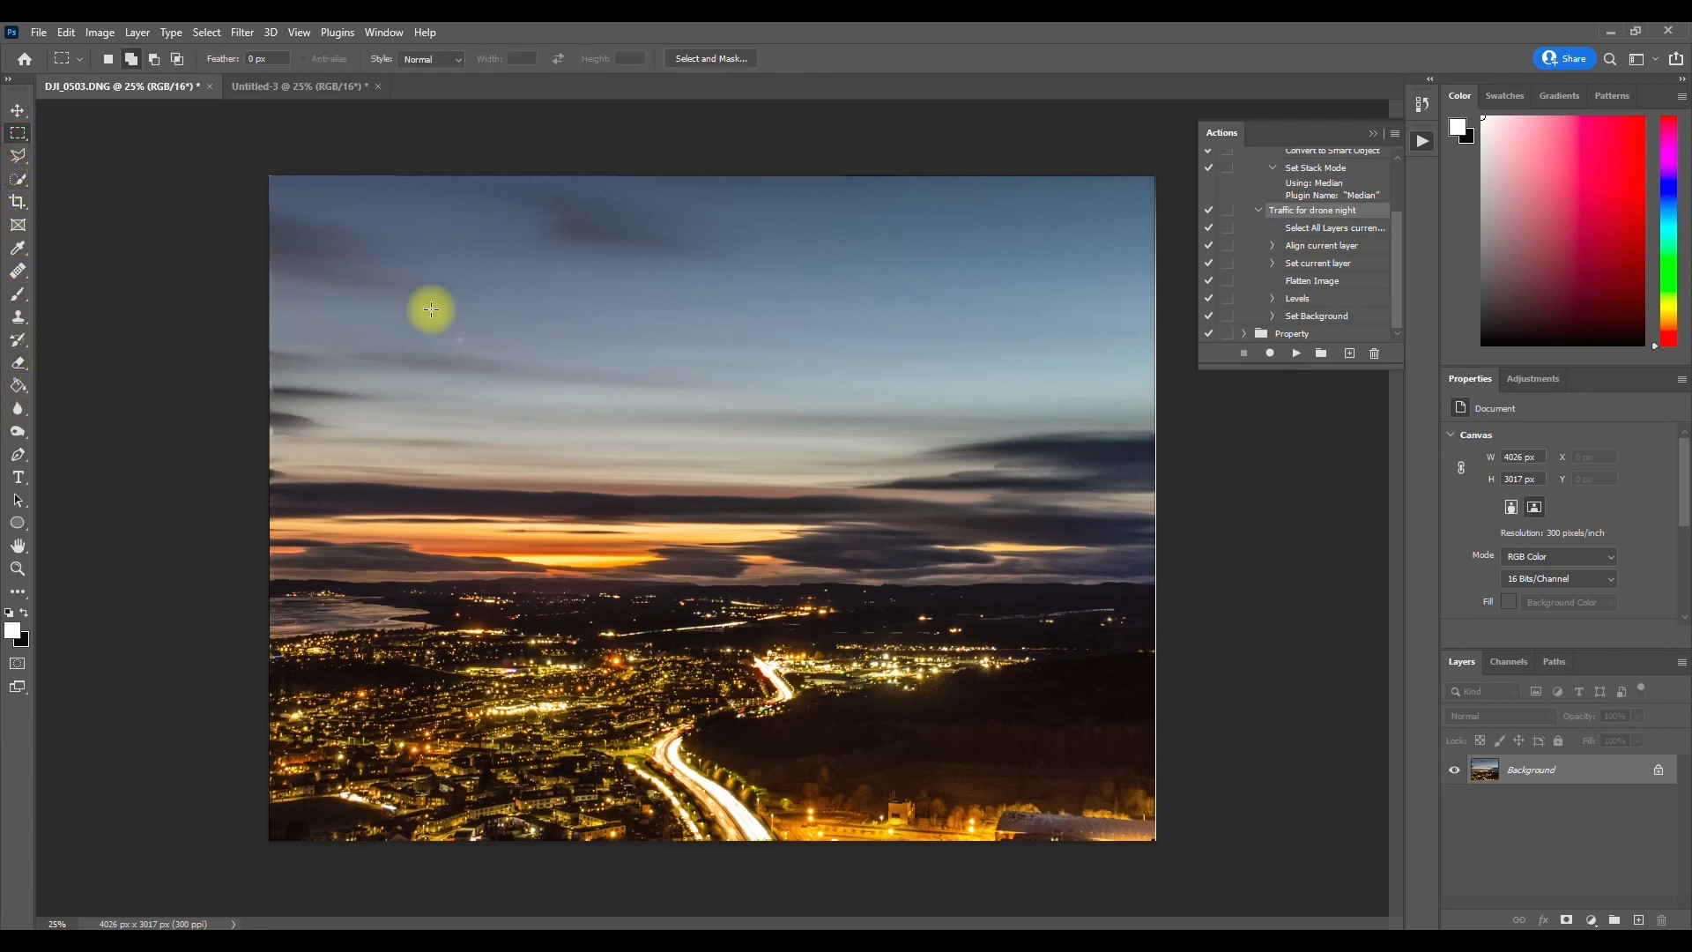
left_click_drag(450, 331, 470, 347)
right_click(464, 344)
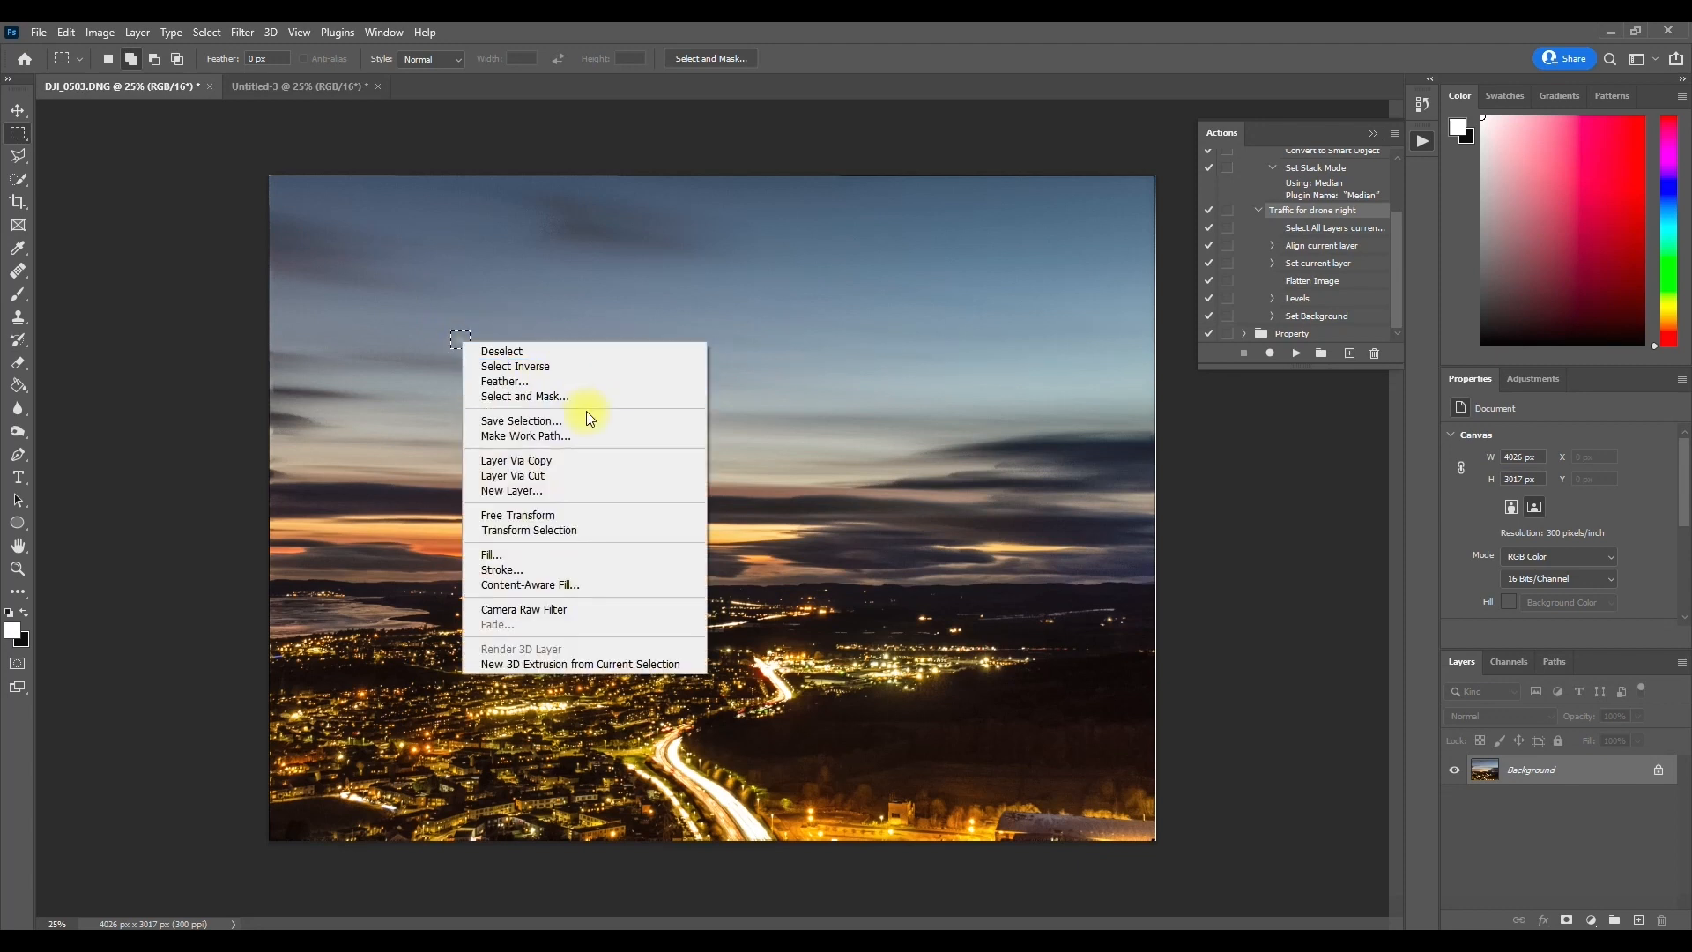
left_click(565, 551)
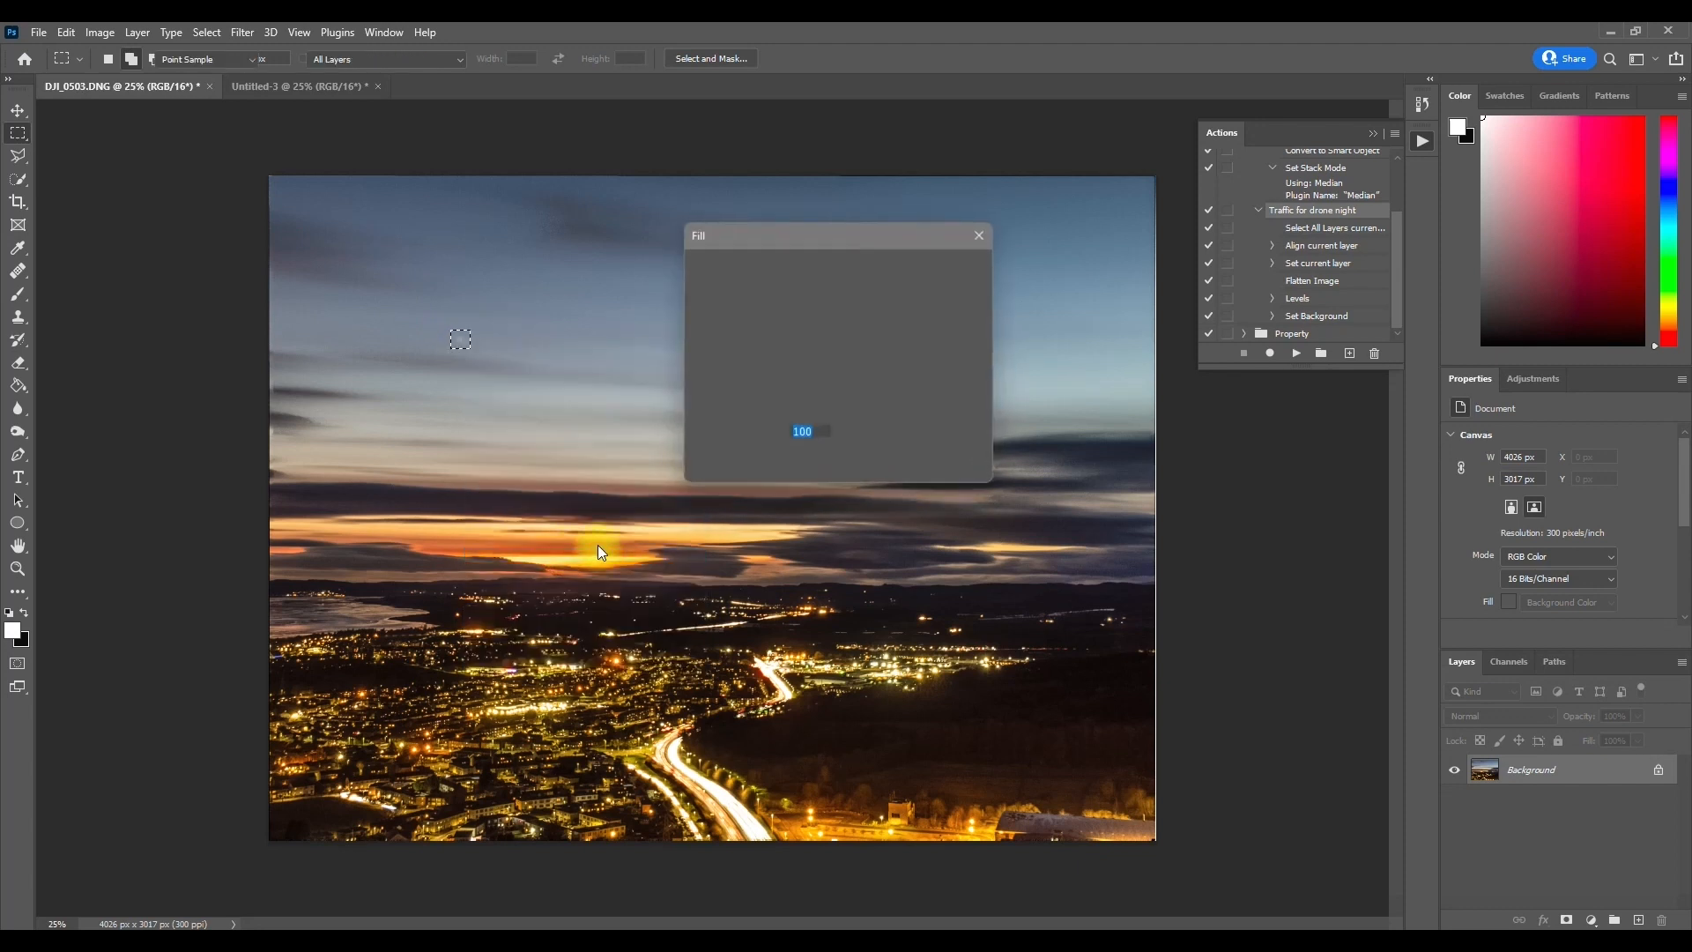
left_click(938, 284)
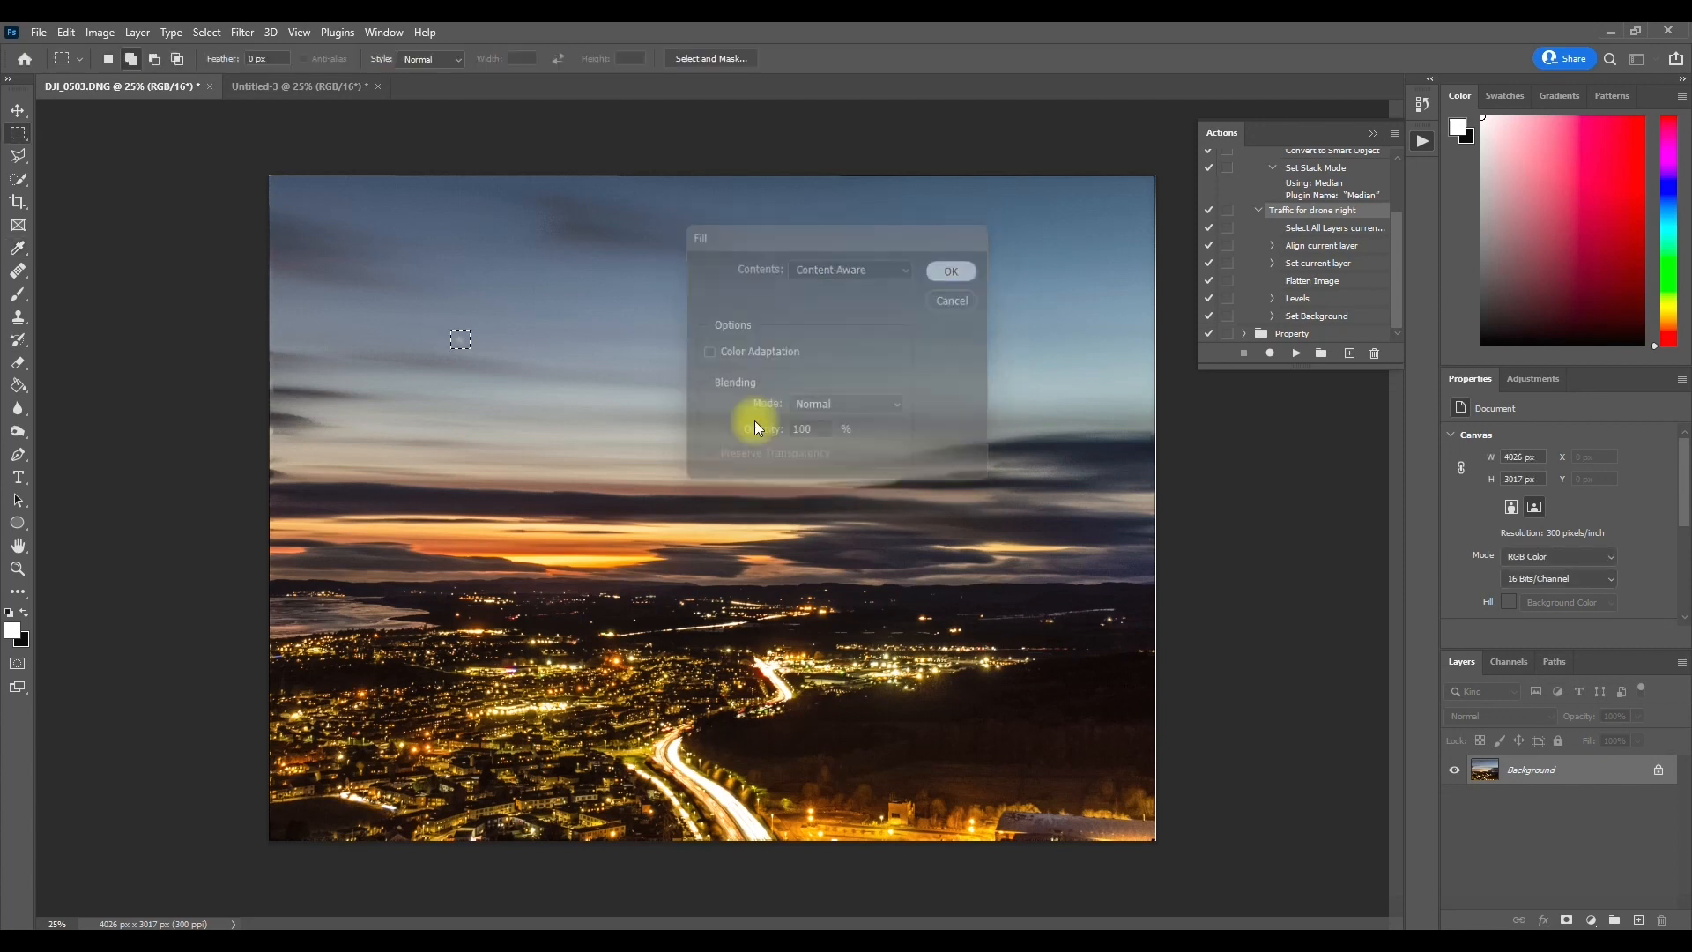
right_click(495, 351)
left_click(513, 357)
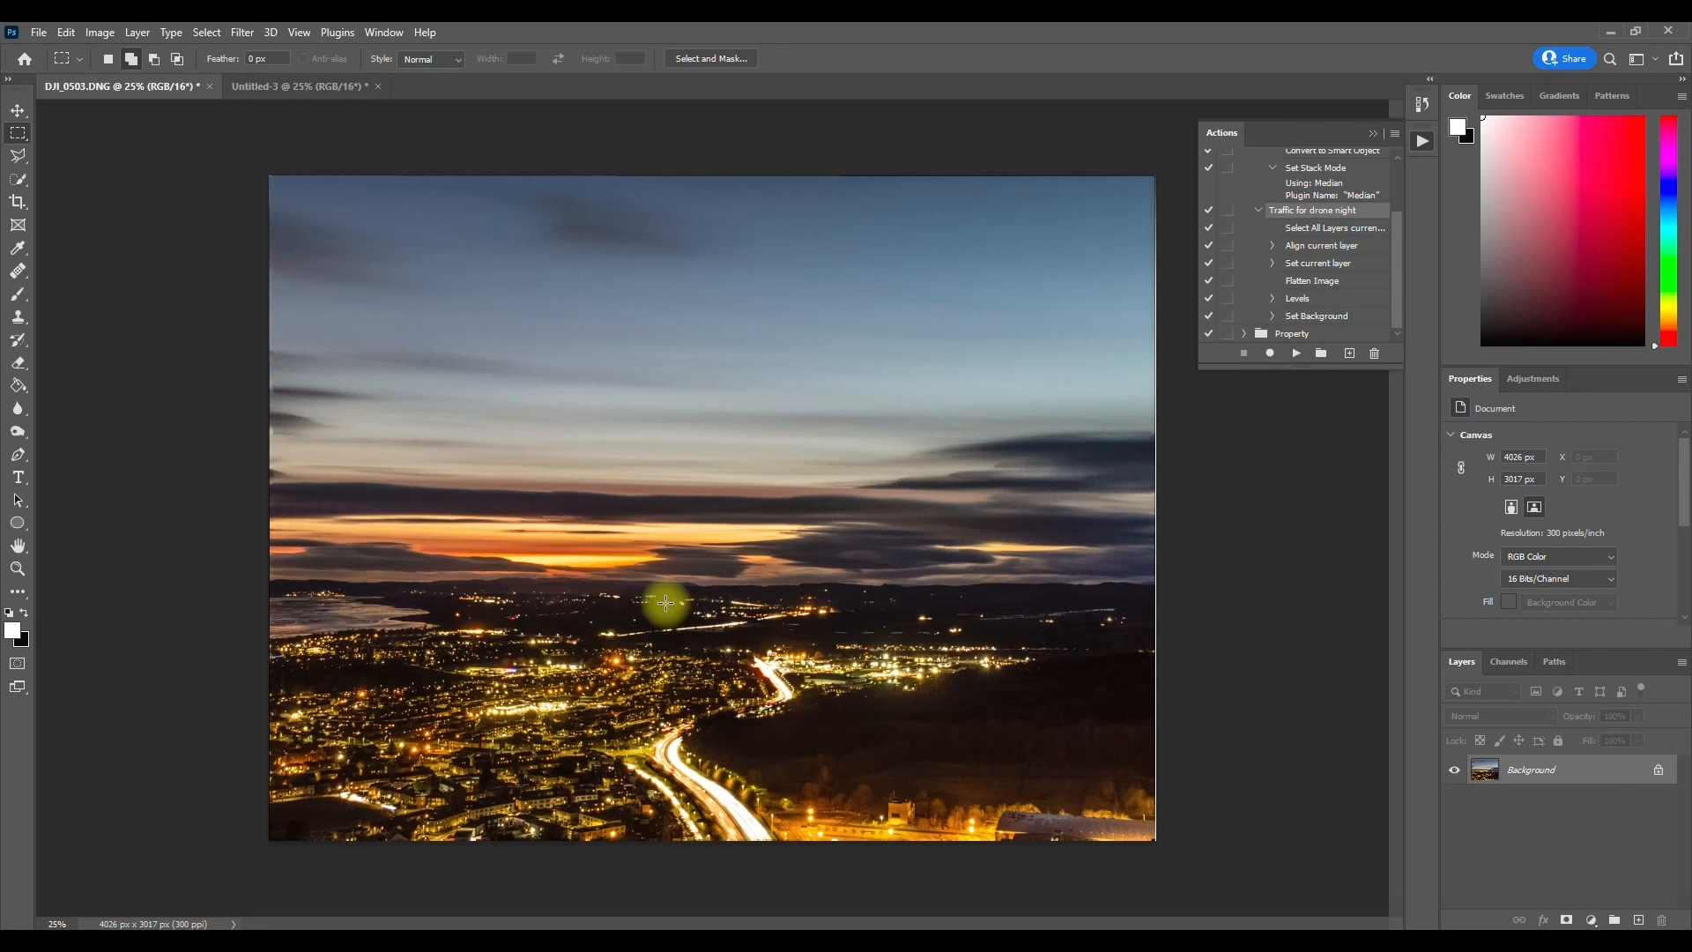
Step: Save and close the retouched sunset image, and close Untitled-3 without saving its changes
key("ctrl+s")
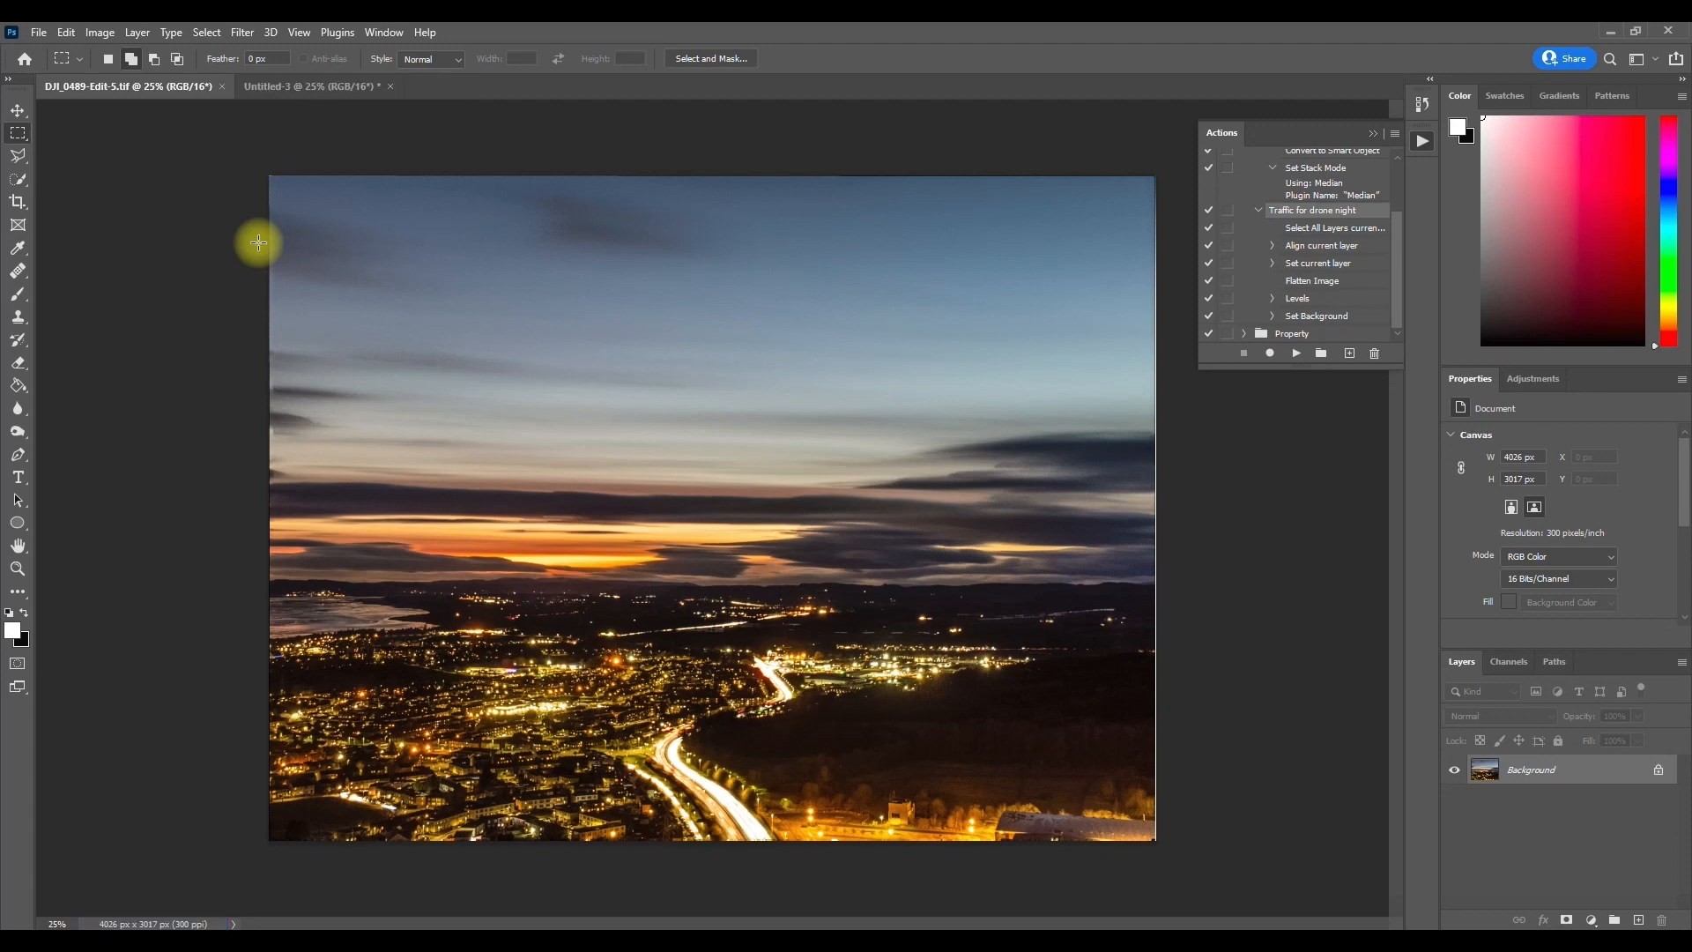
key("ctrl+w")
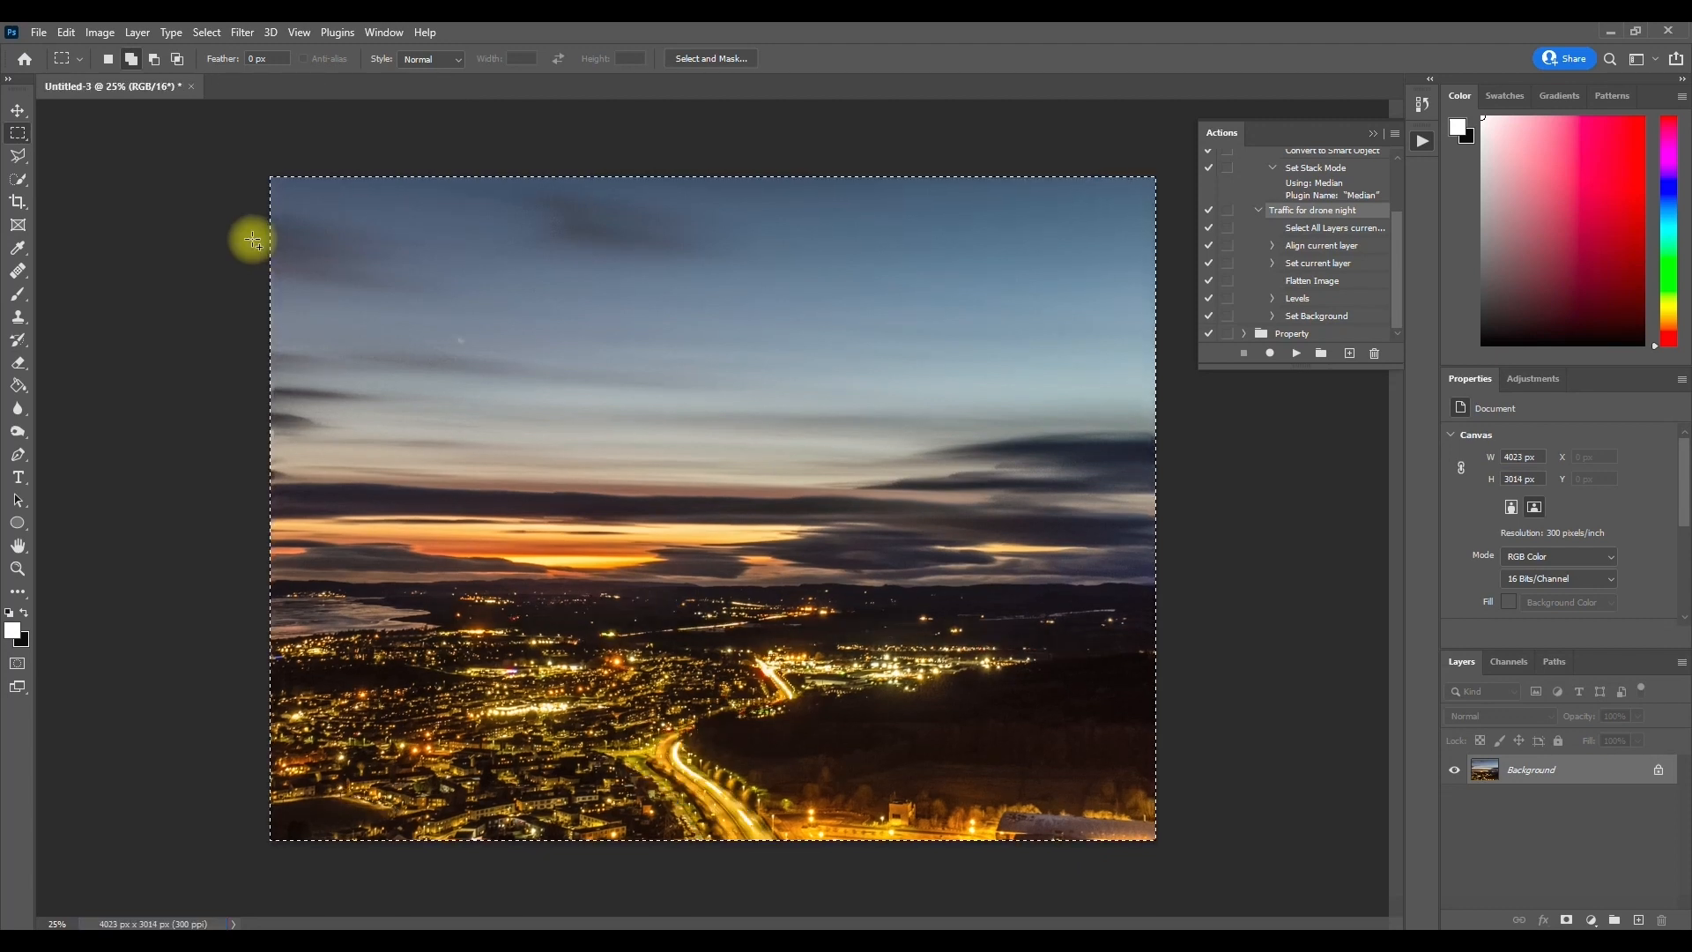
left_click(191, 87)
left_click(803, 368)
Step: Switch to Lightroom Classic, filter the photo grid by the text "tif", and open DJI_0456-Edit-5.tif in Loupe view
left_click(67, 943)
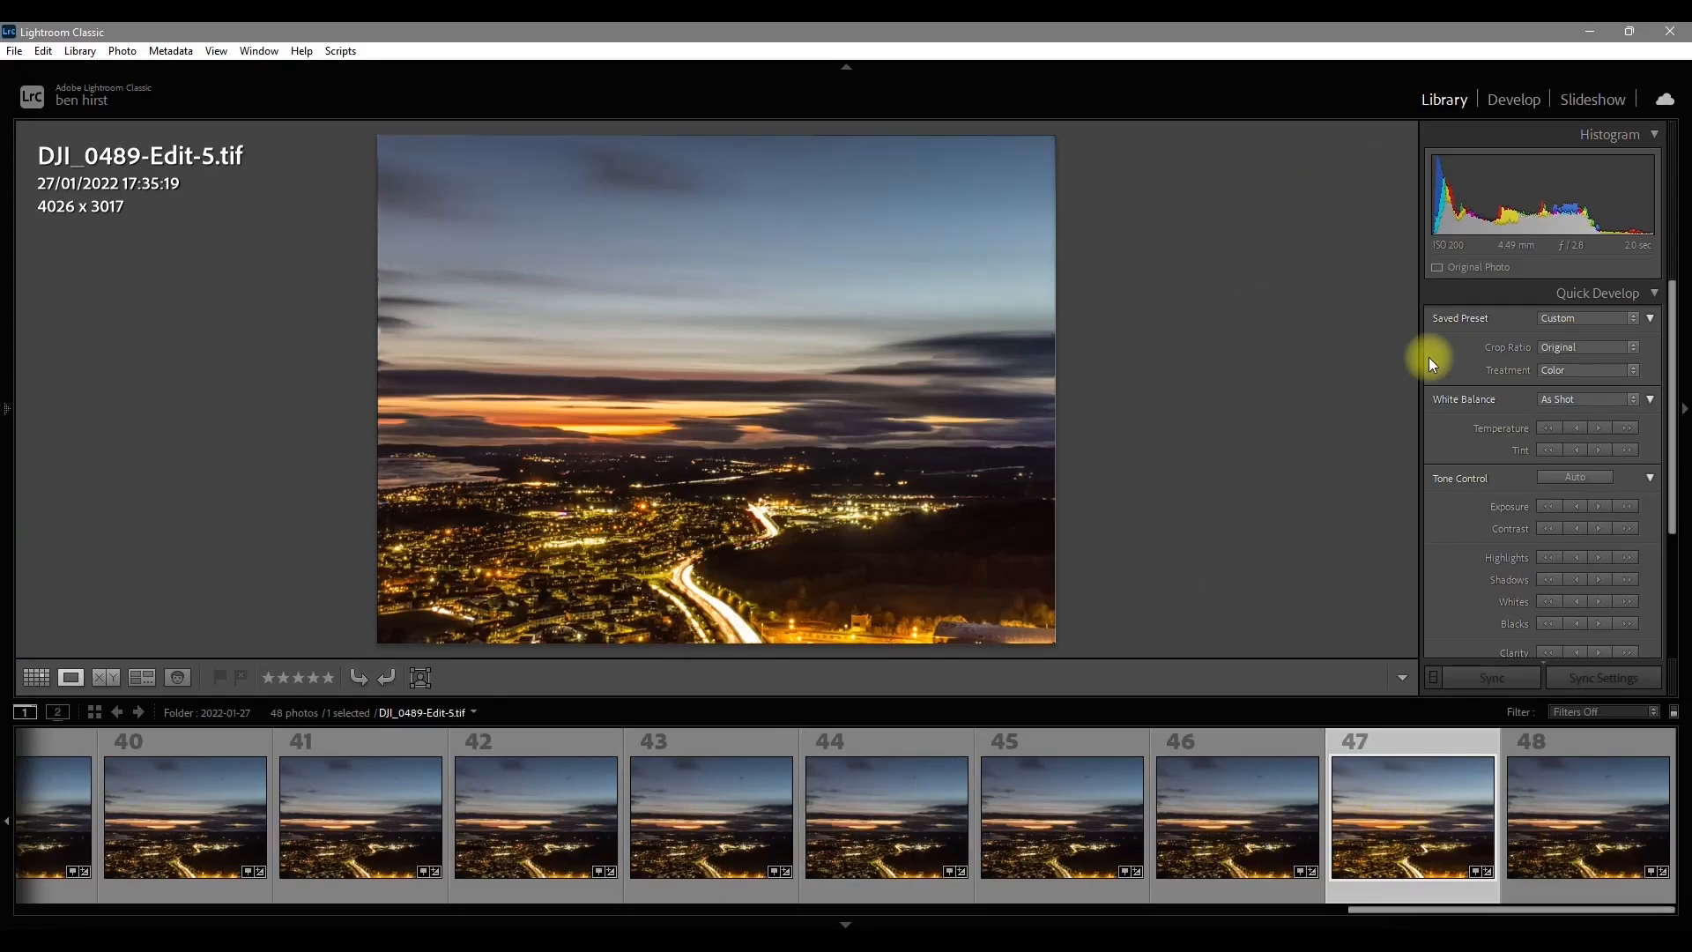
key("g")
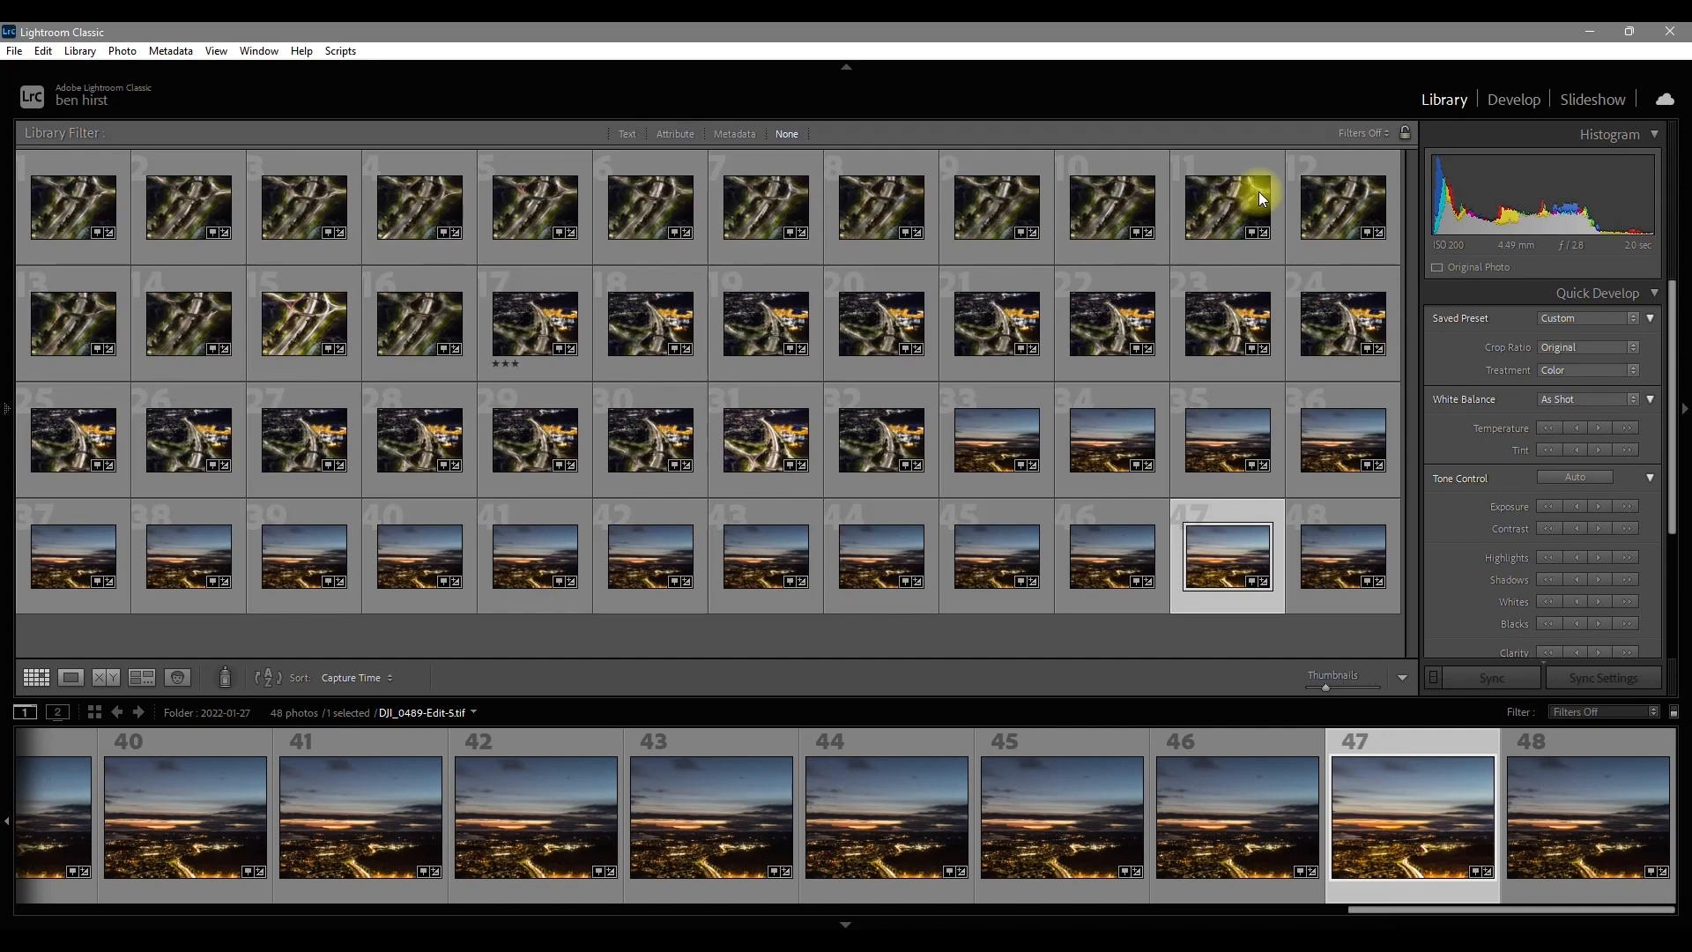
left_click(625, 134)
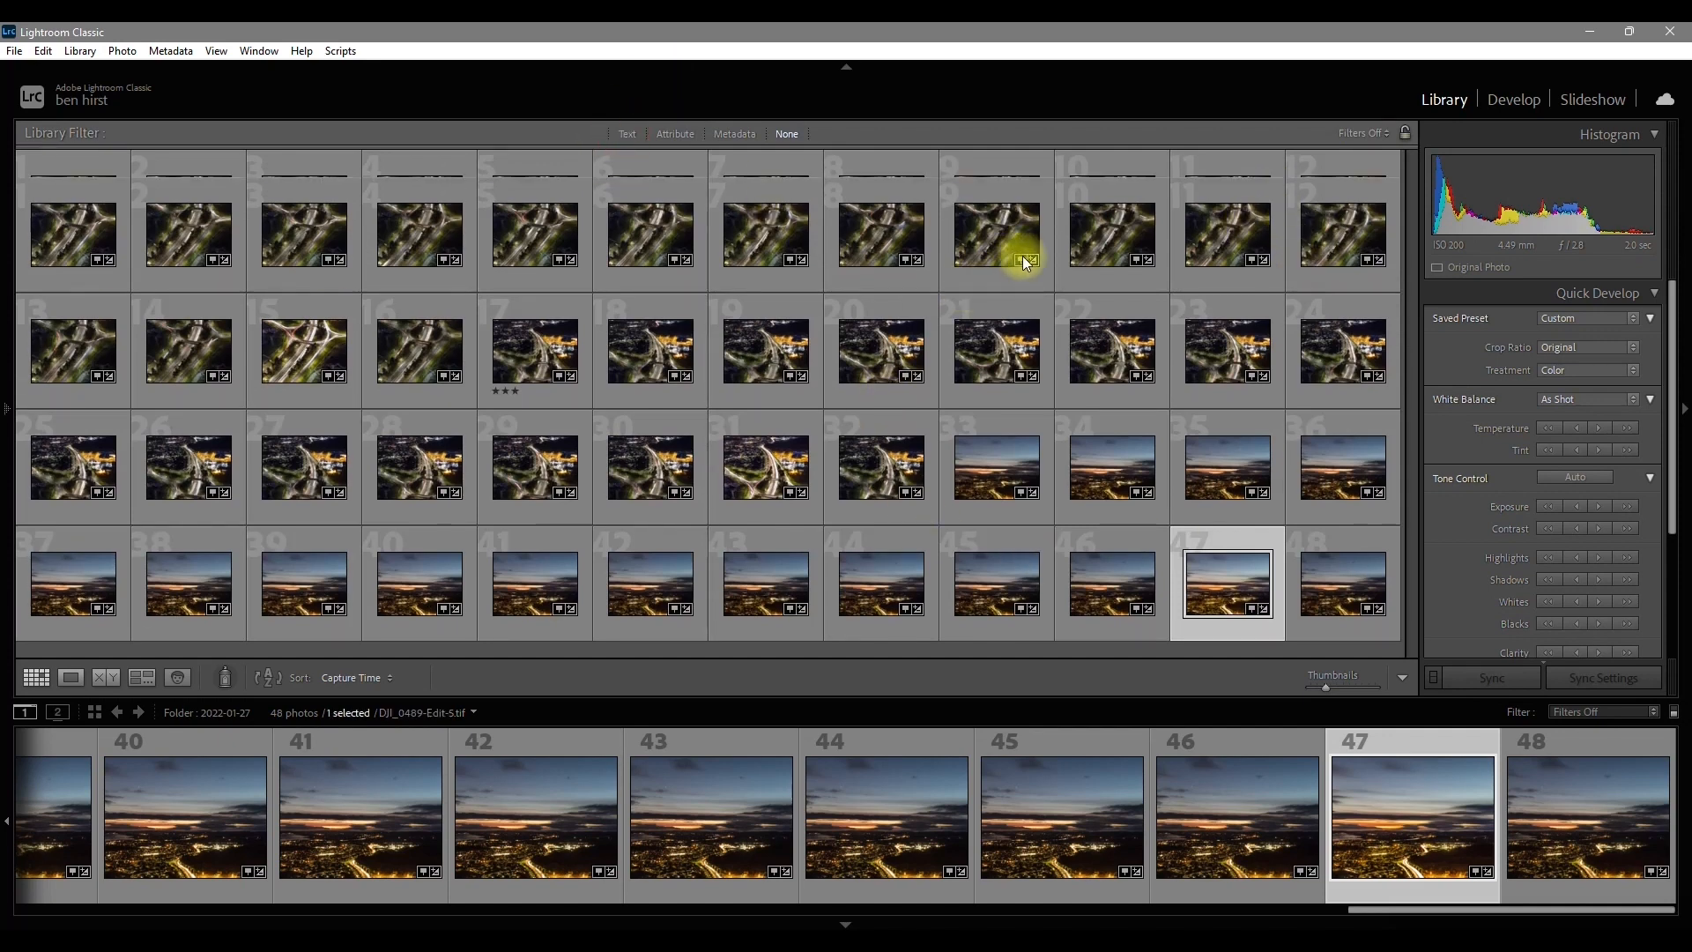
left_click(1298, 158)
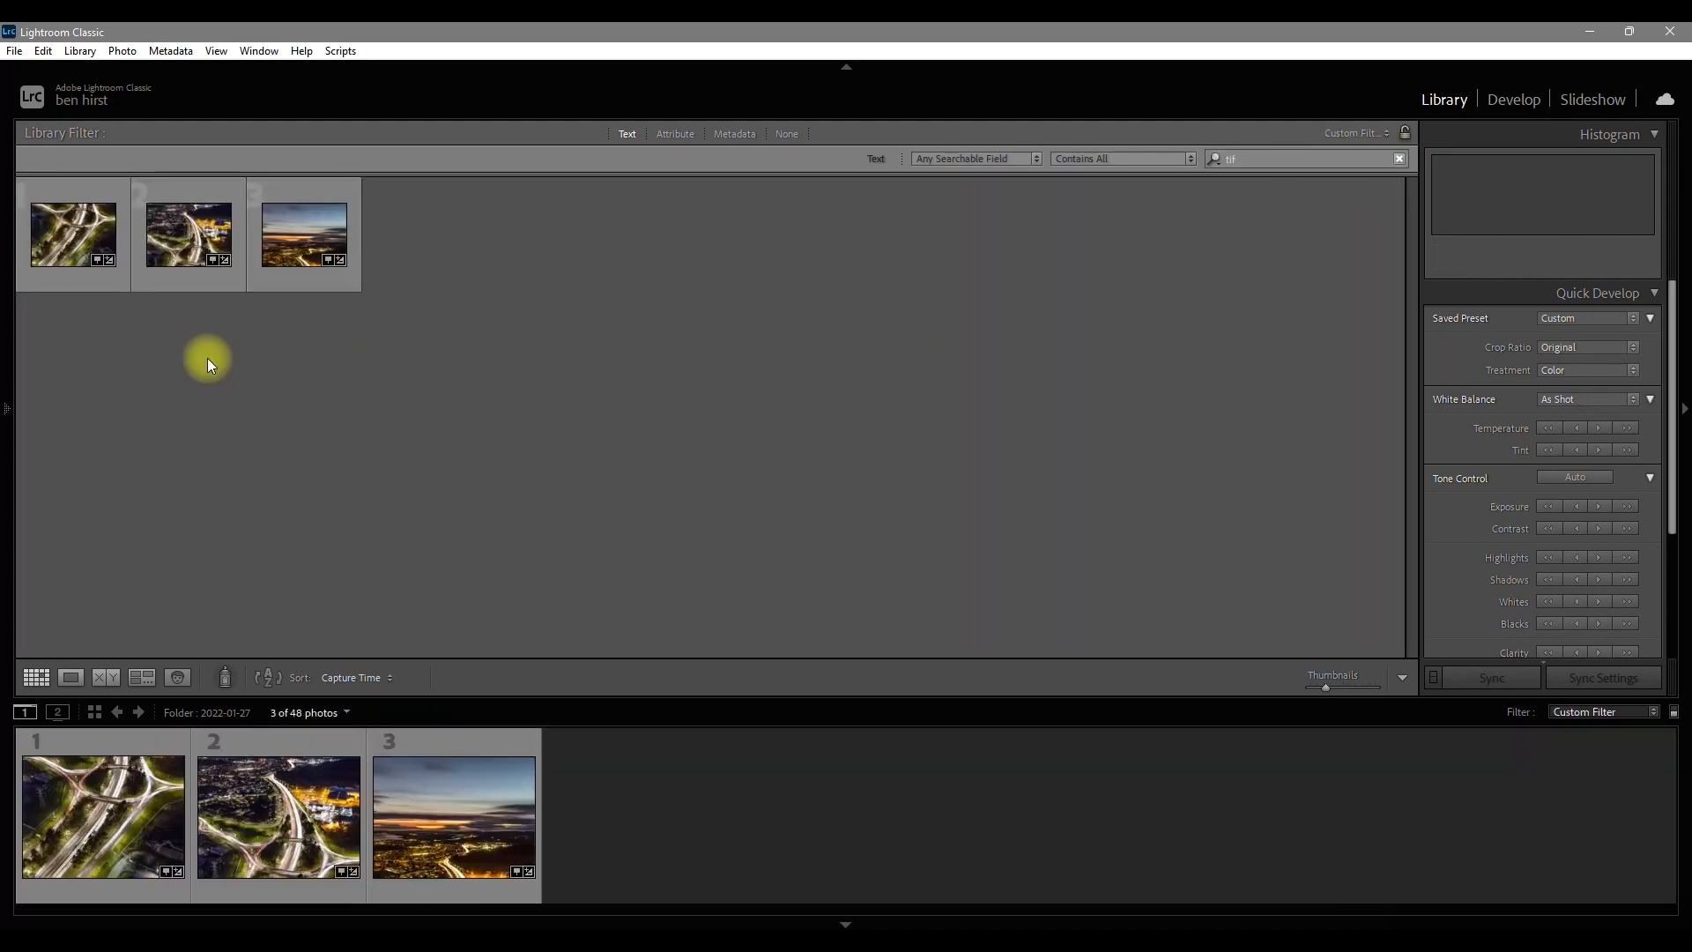
double_click(75, 243)
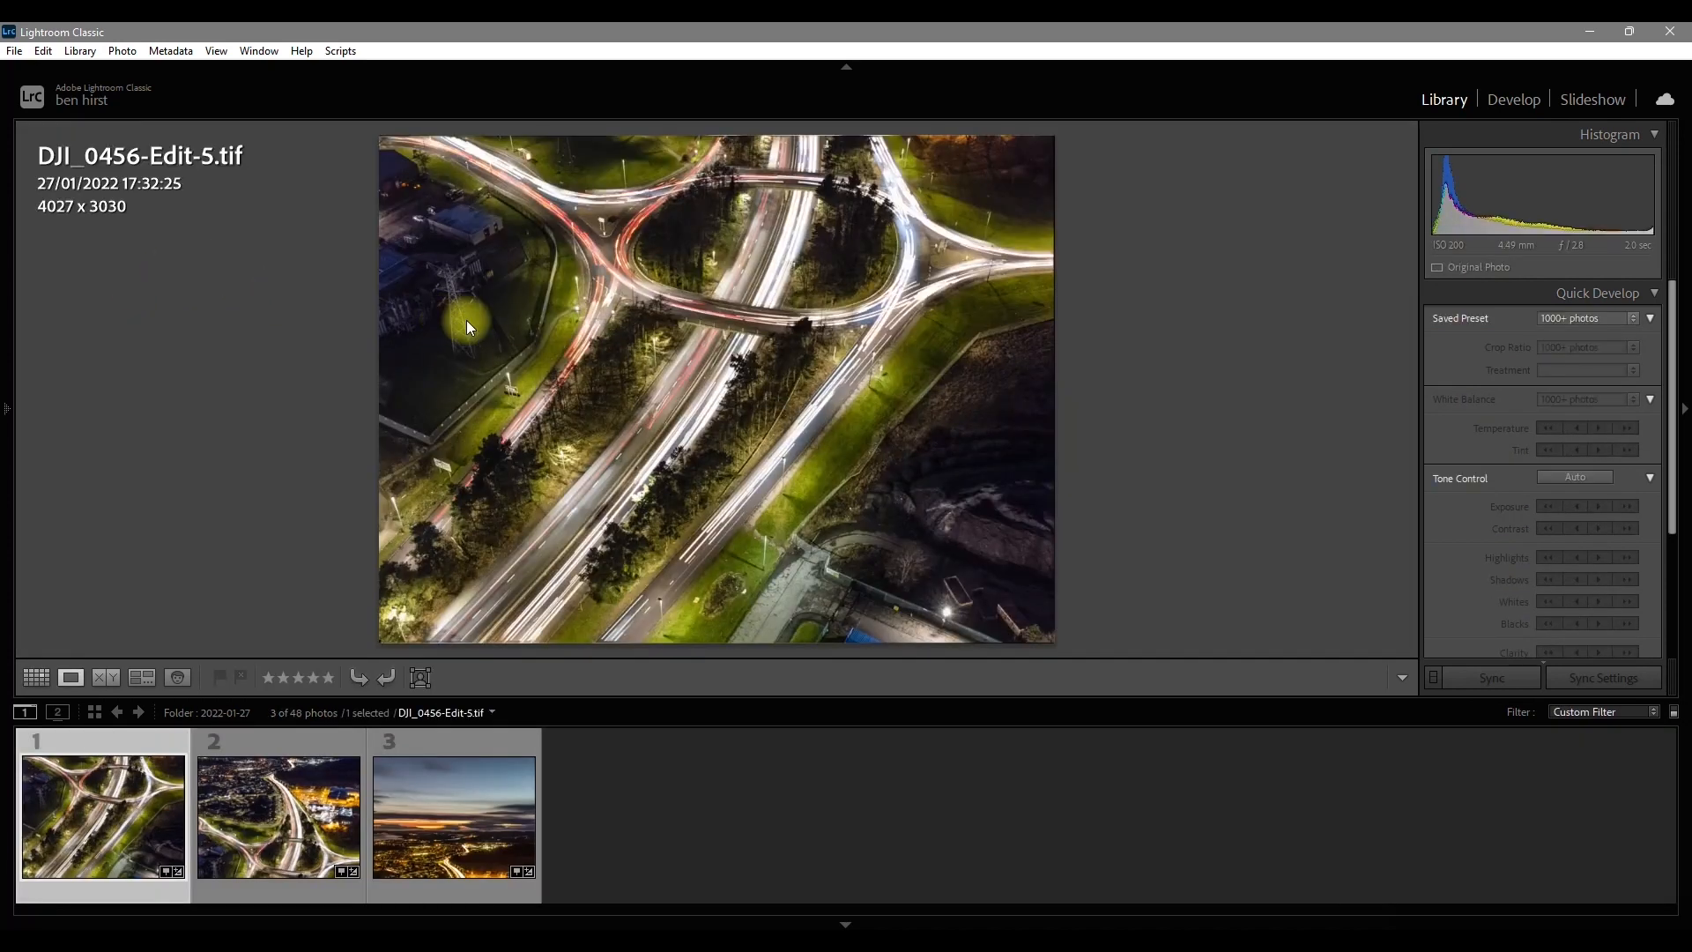
Step: Hide the filmstrip and look through the three finished TIFs in Loupe view, ending on DJI_0489-Edit-5.tif
left_click(815, 921)
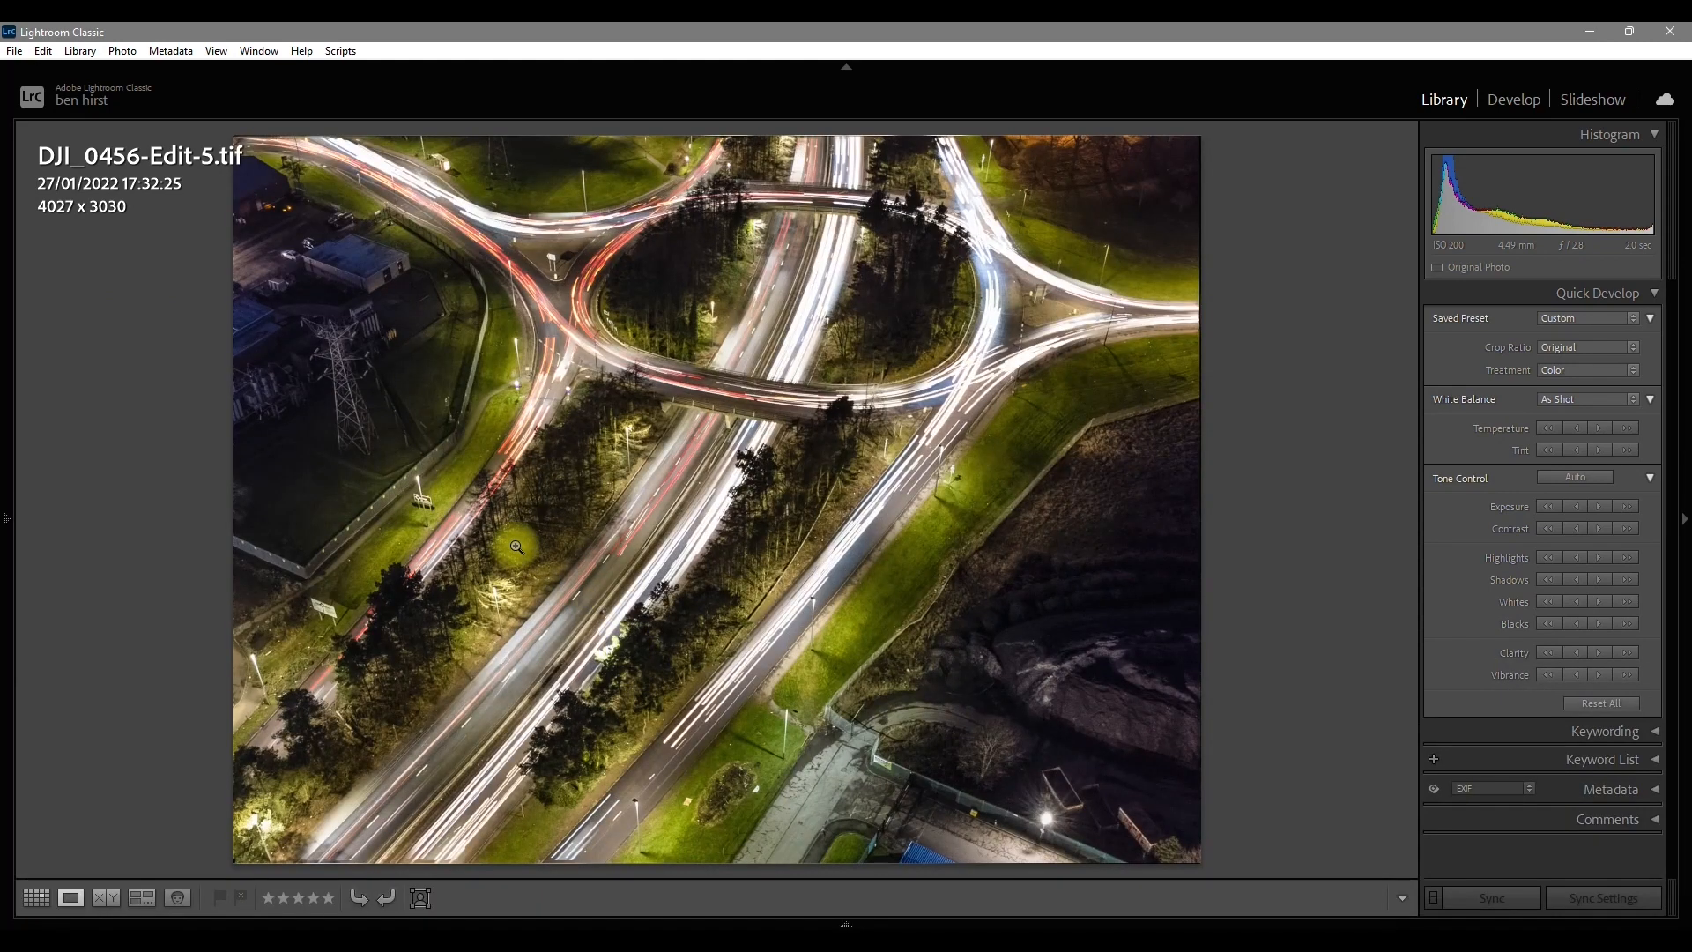
key("Right")
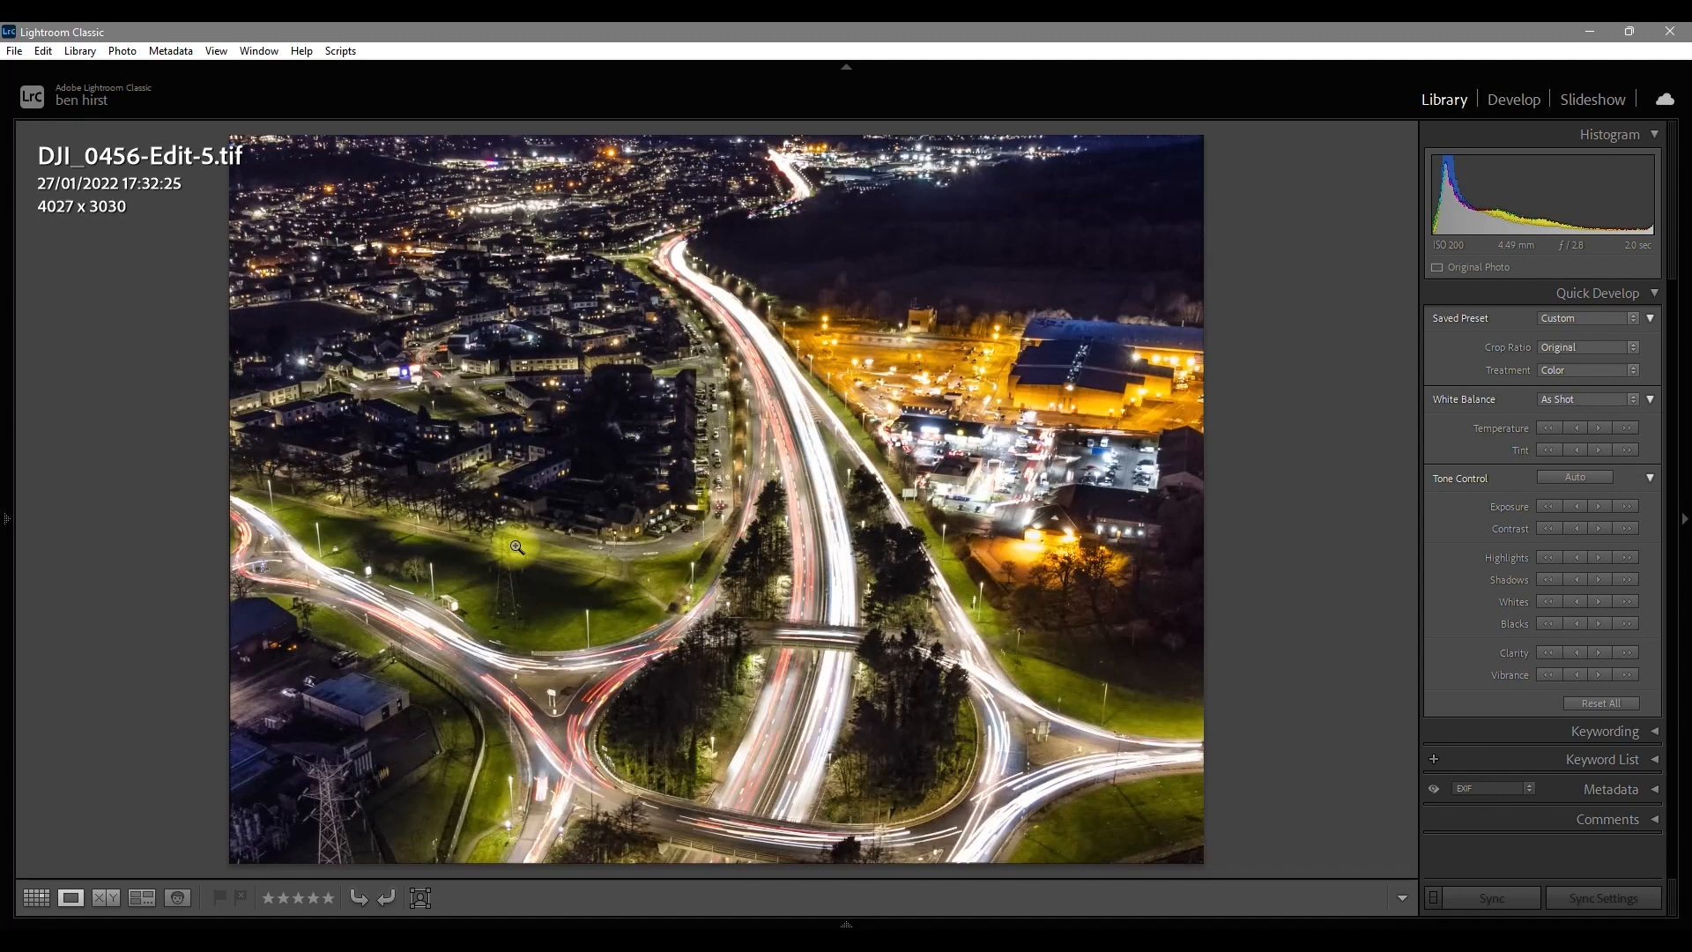
key("Right")
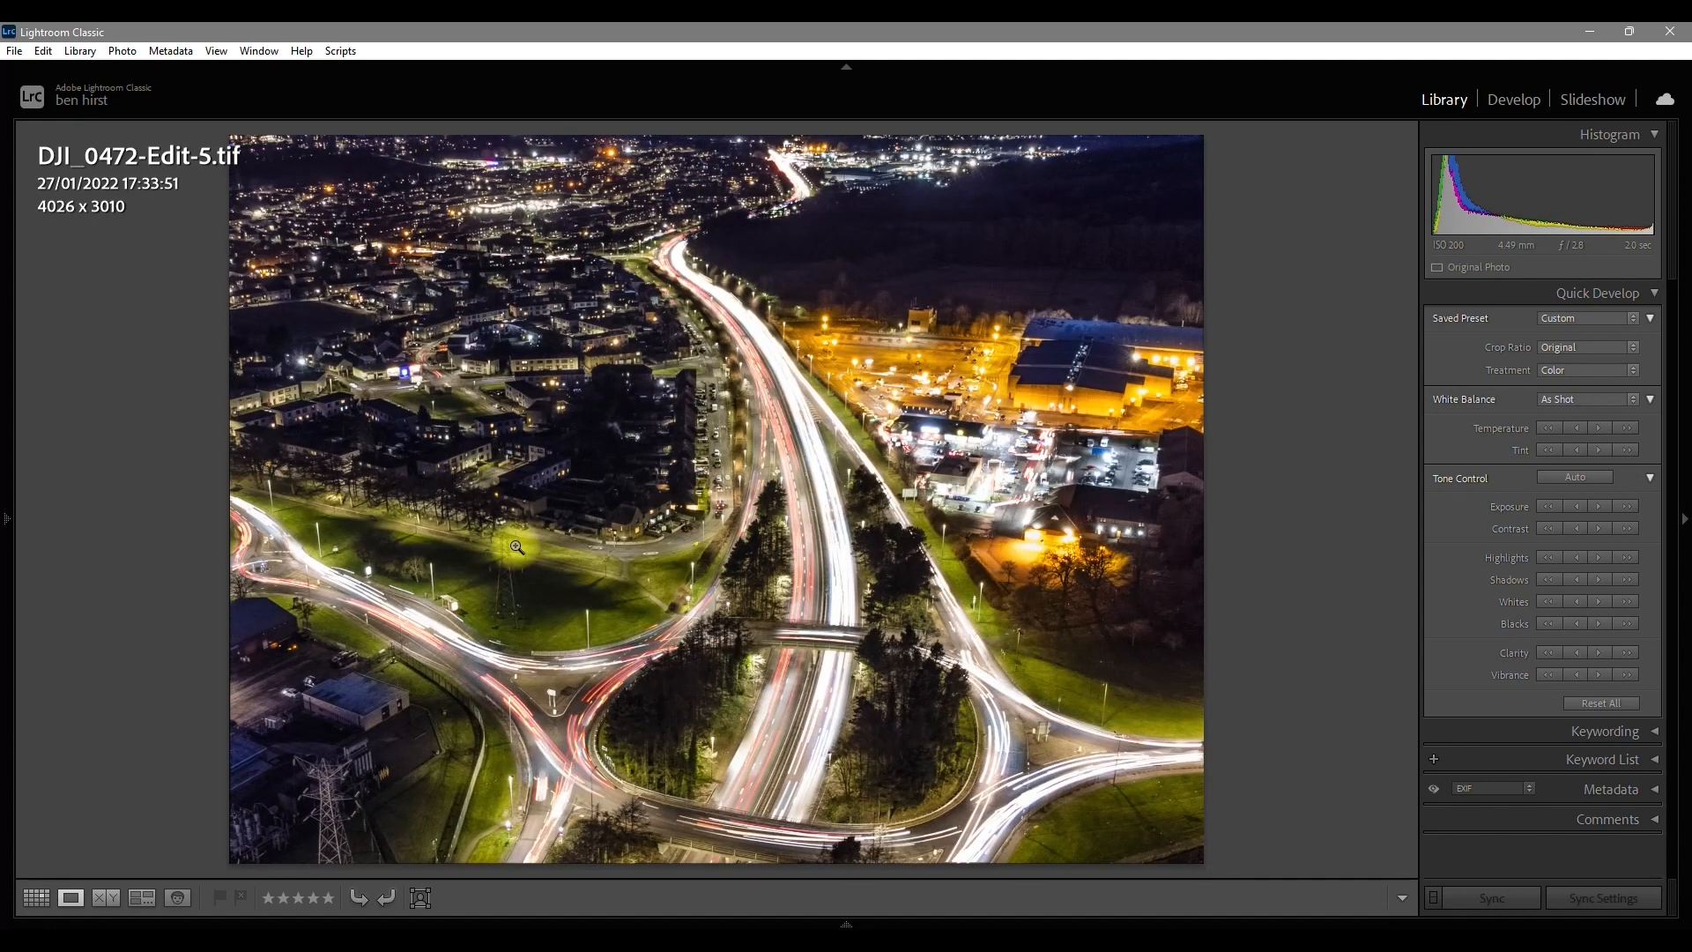
key("Right")
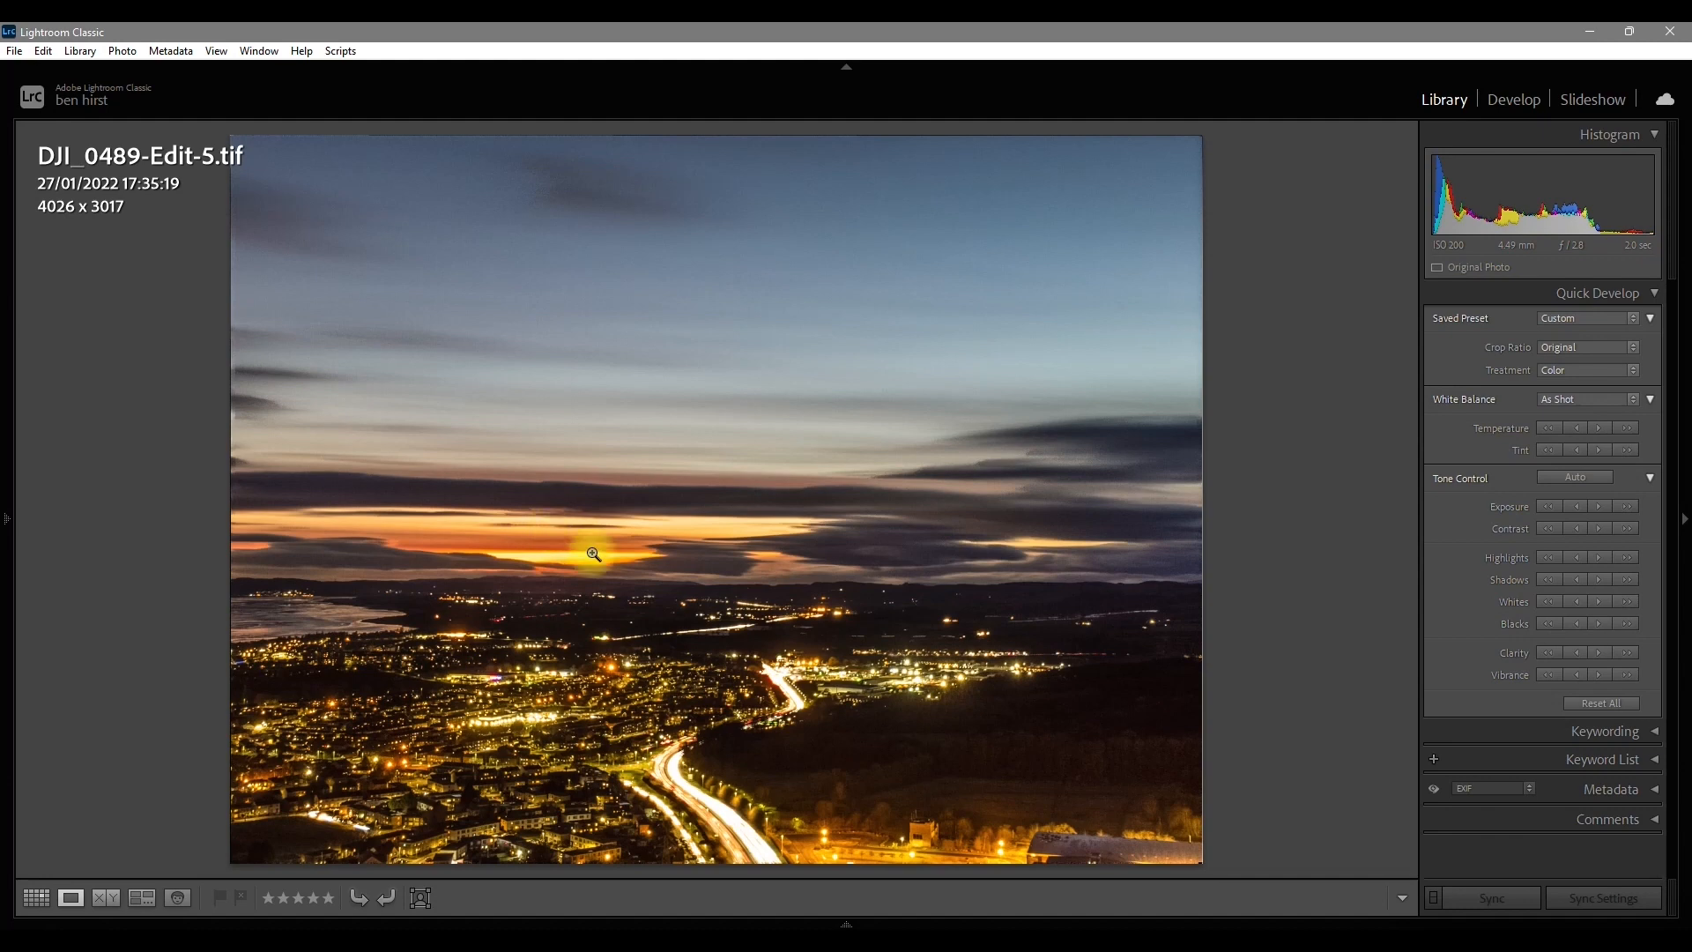
key("Right")
key("Right")
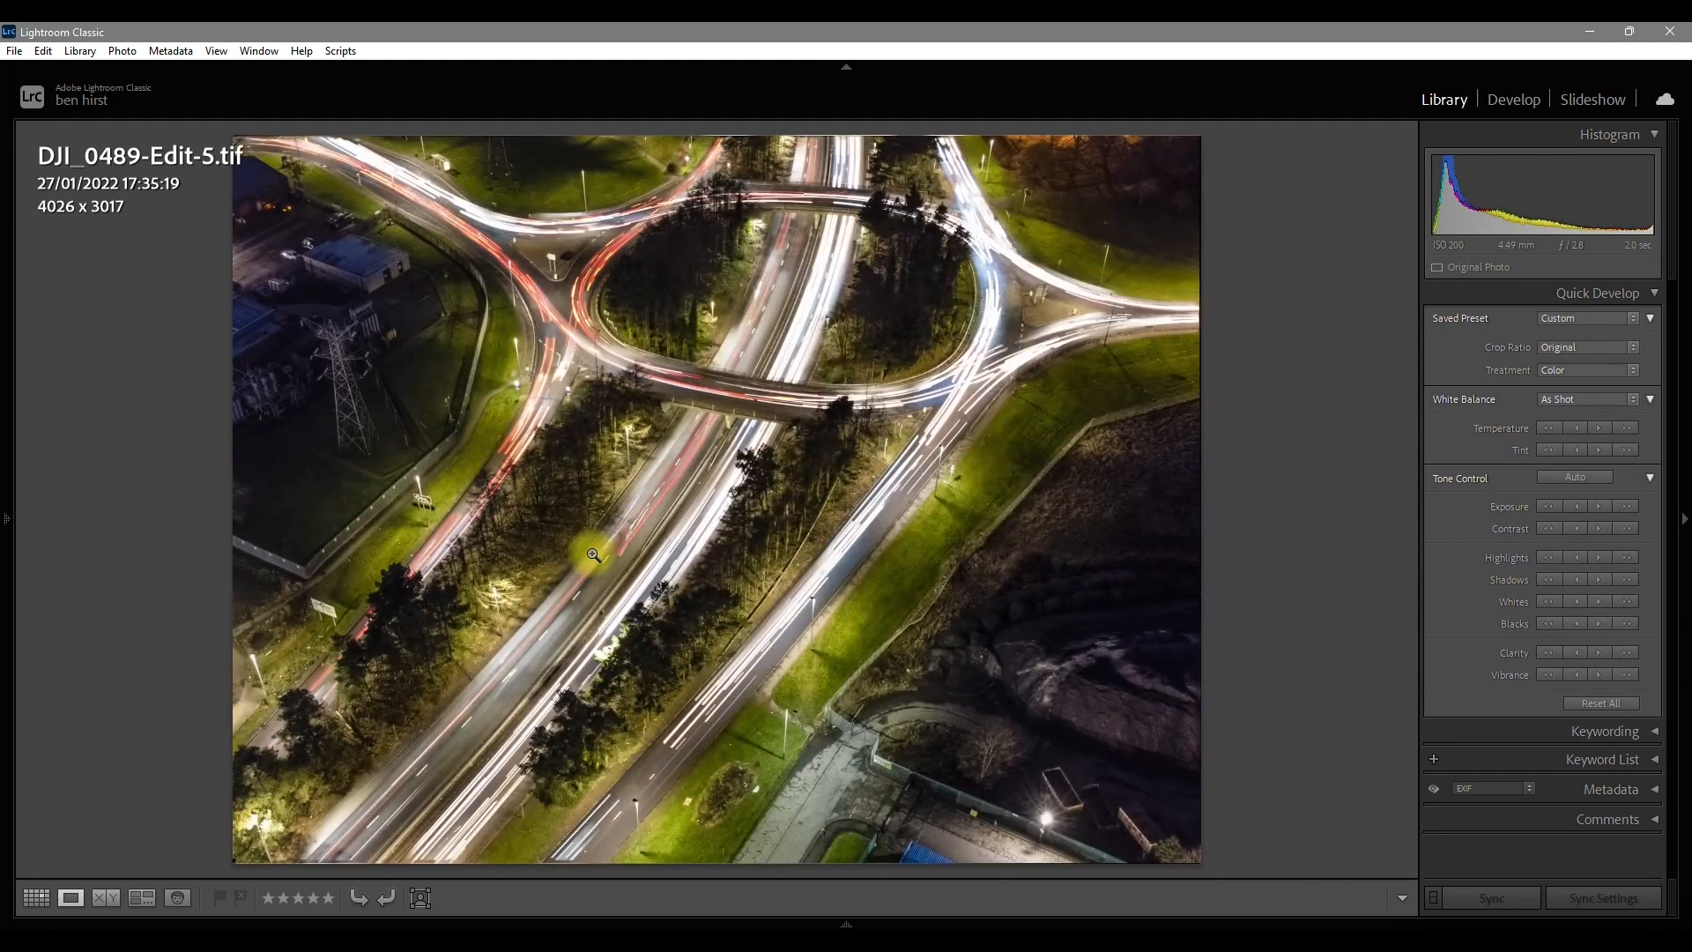
key("Left")
key("Left")
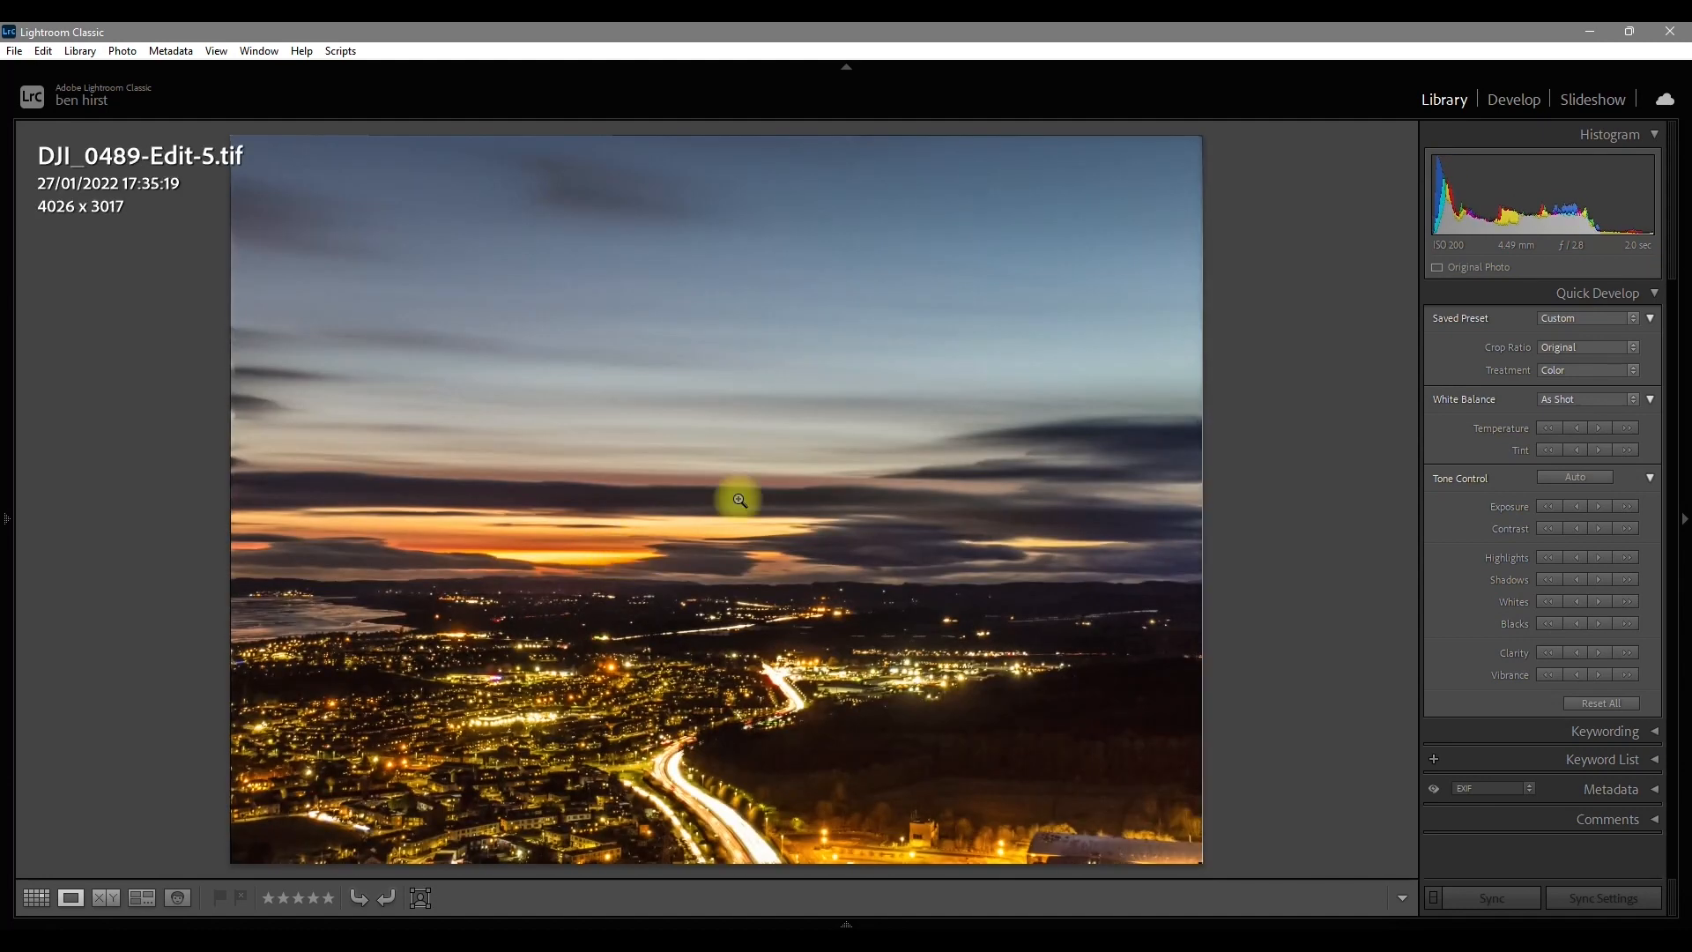
Step: Open DJI_0489-Edit-5.tif in the Develop module and cool its white balance to Temp -25
left_click(1513, 99)
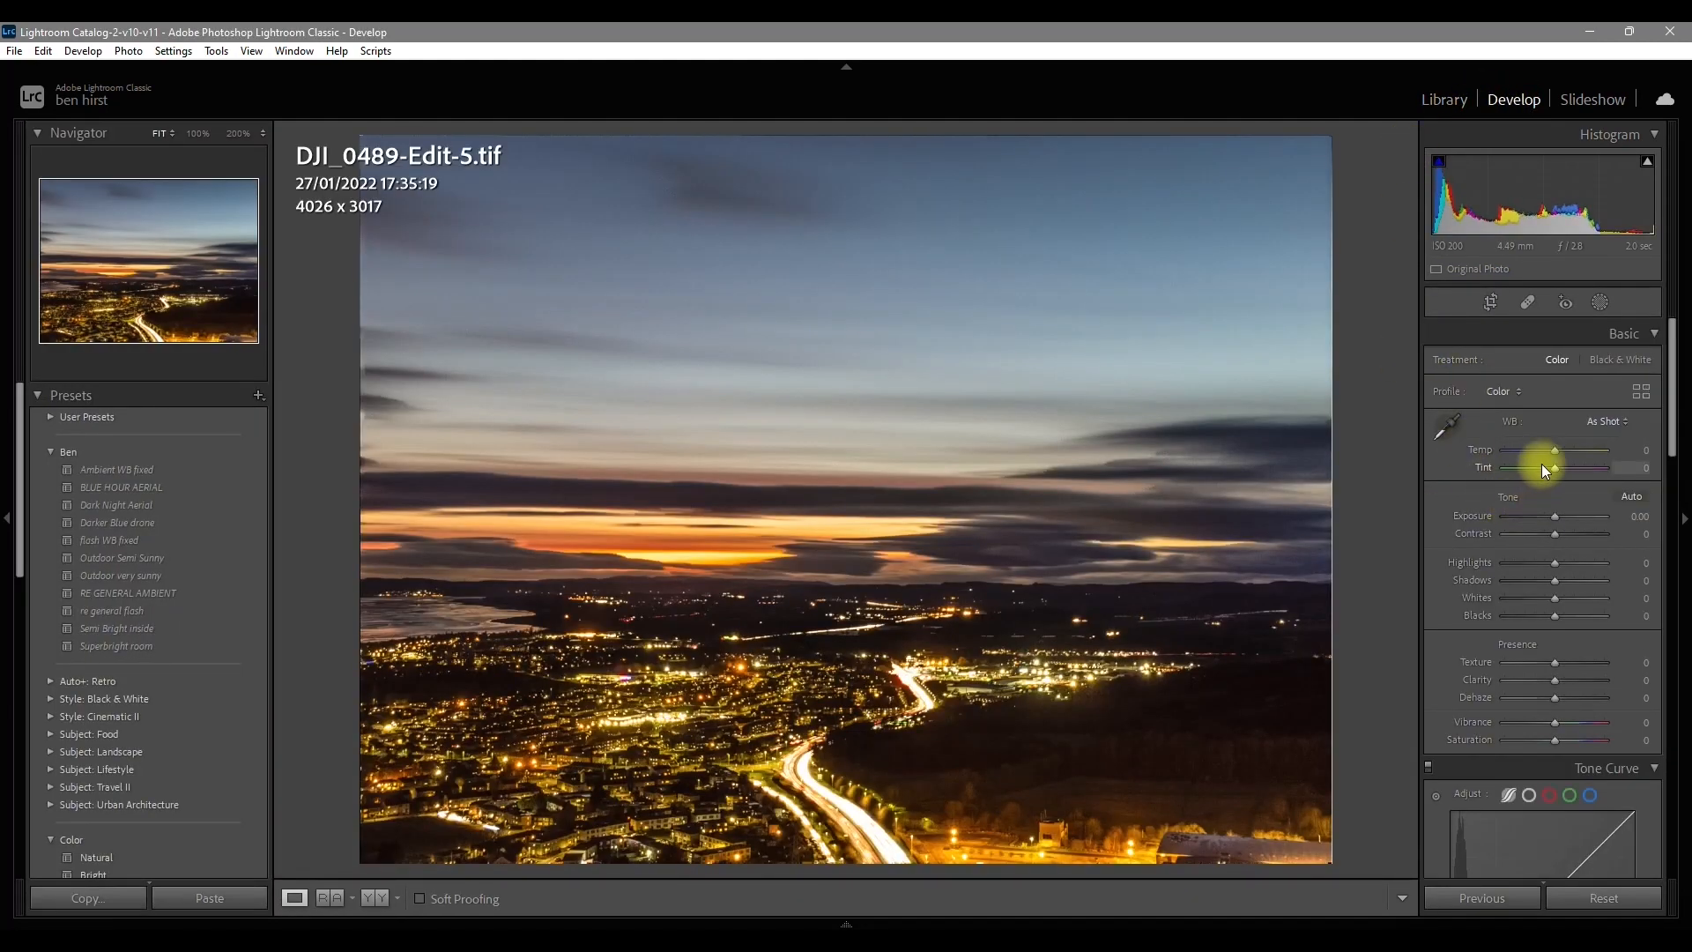
left_click_drag(1554, 452, 1542, 452)
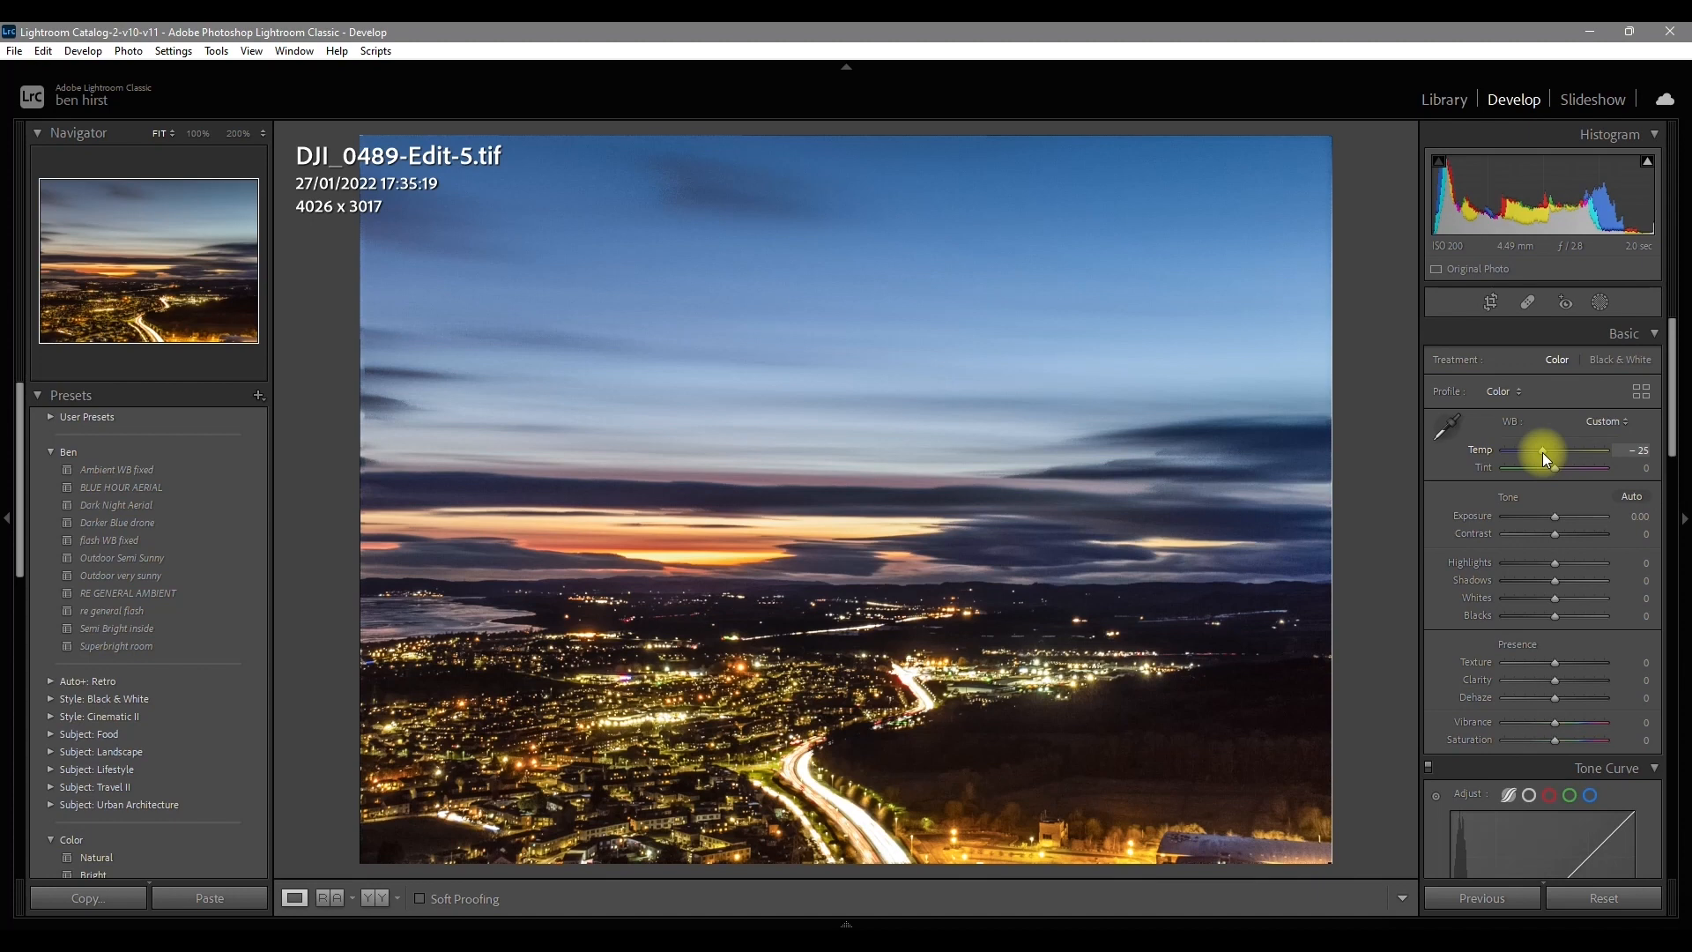
left_click_drag(1543, 452, 1542, 452)
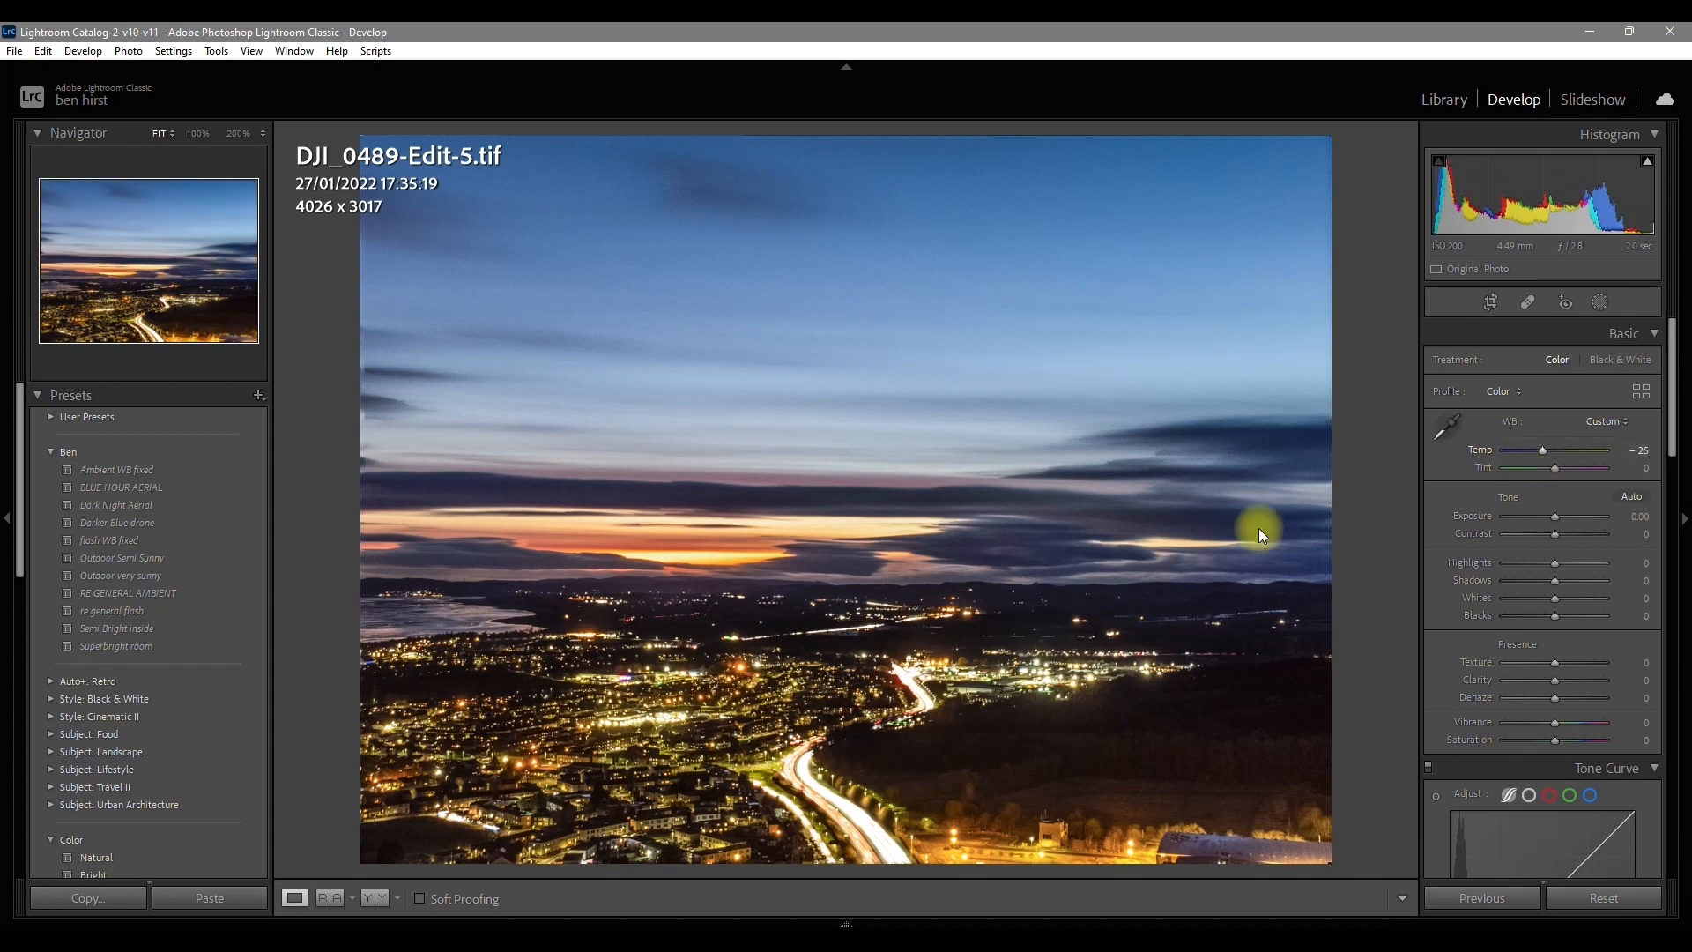
Step: Select all three edited TIFs in the filmstrip and start a Panorama photo merge with them
left_click(870, 916)
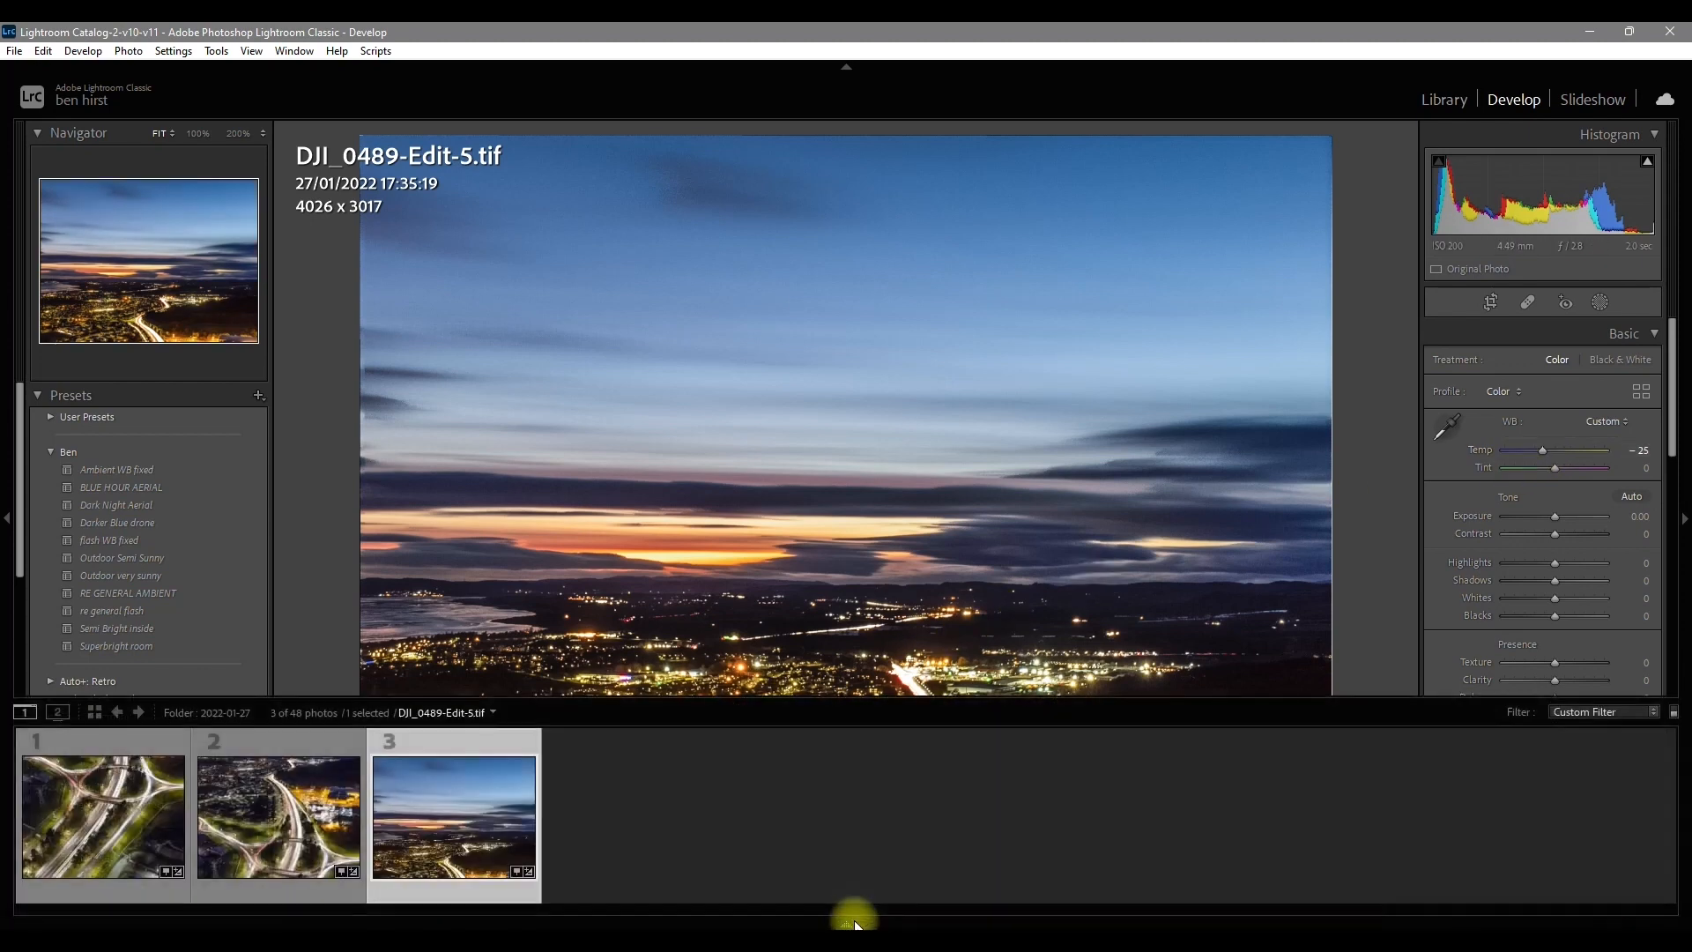
left_click(253, 845)
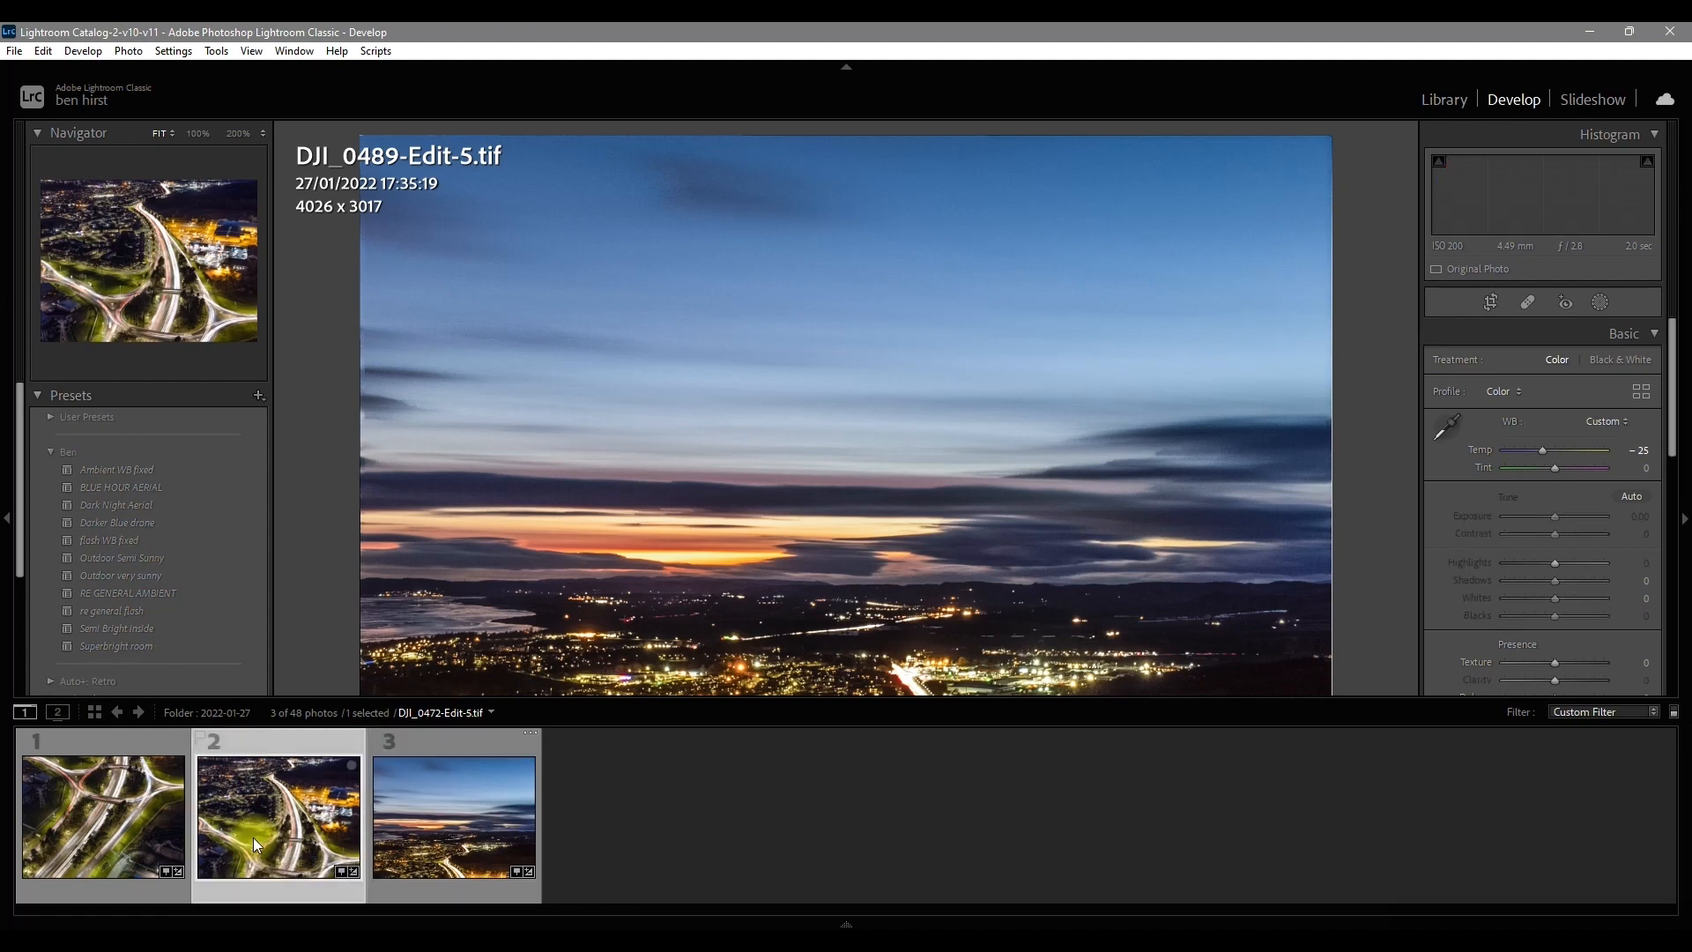
left_click(532, 848)
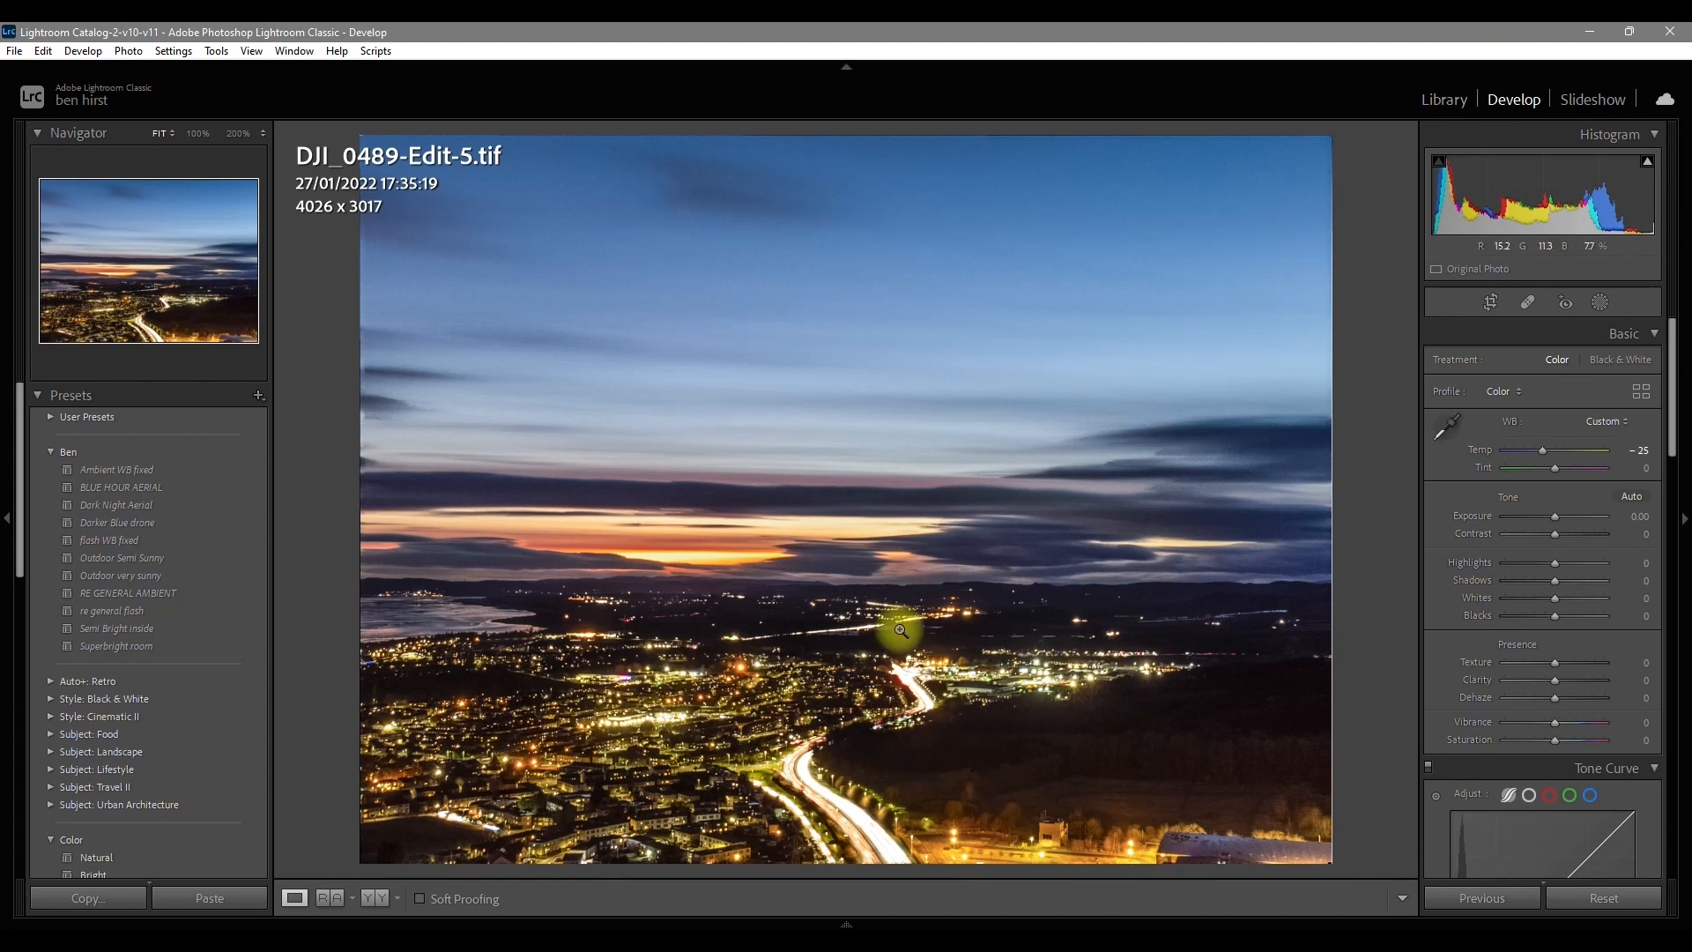
mouse_move(850, 912)
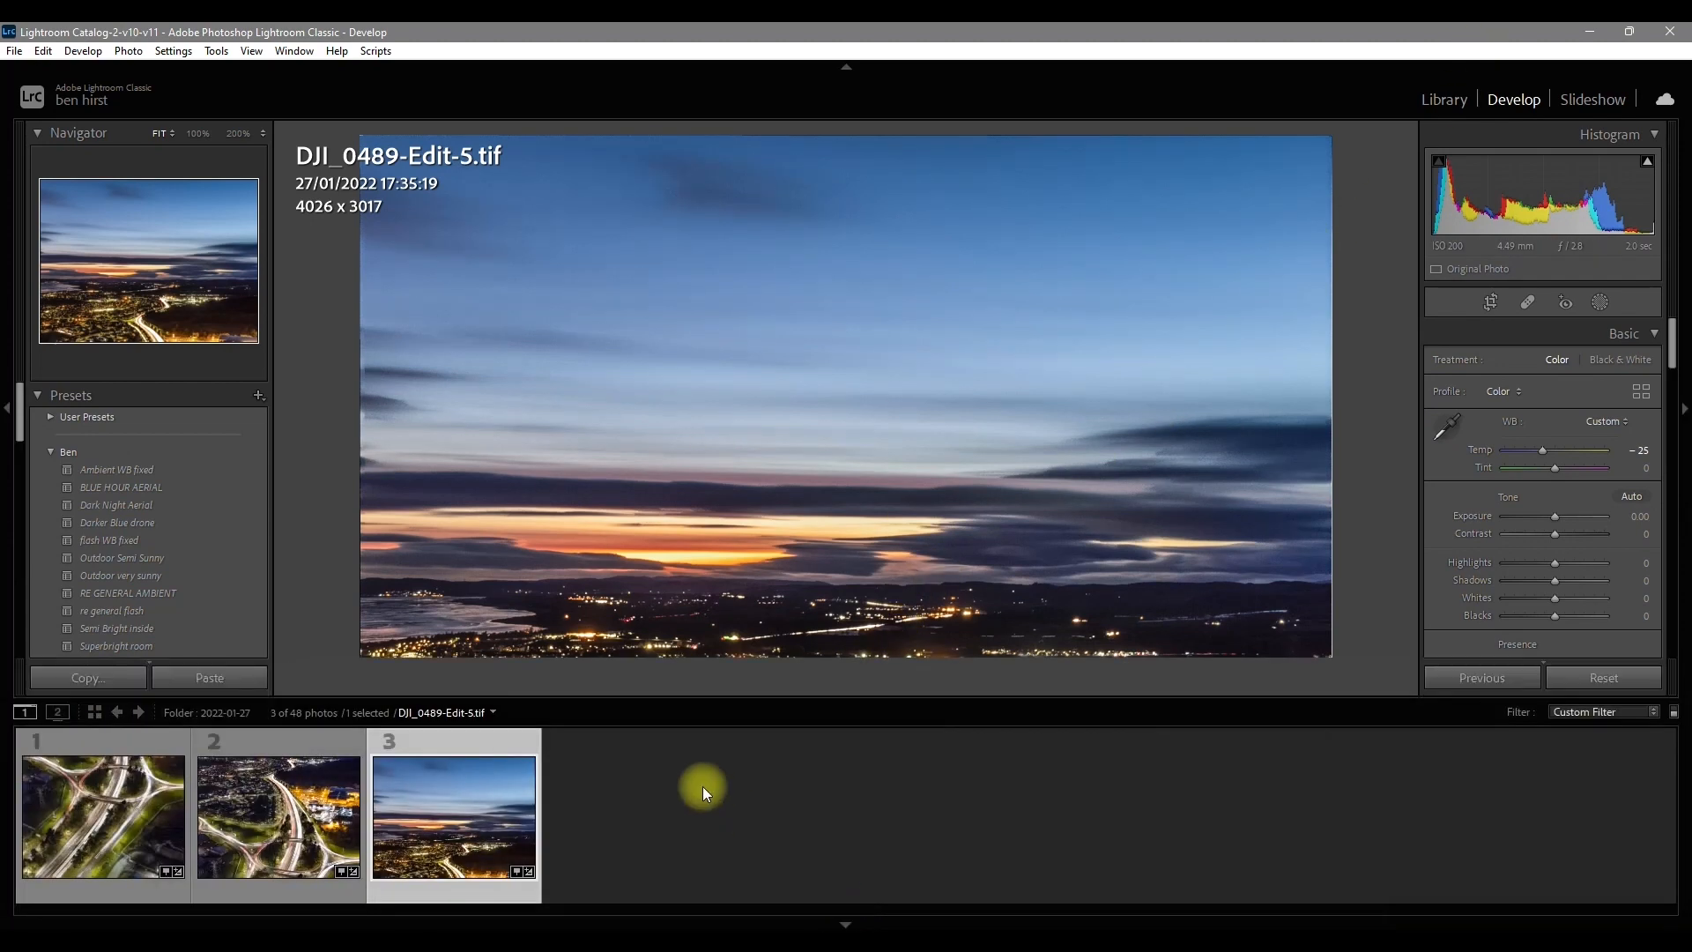
left_click(139, 804, "shift")
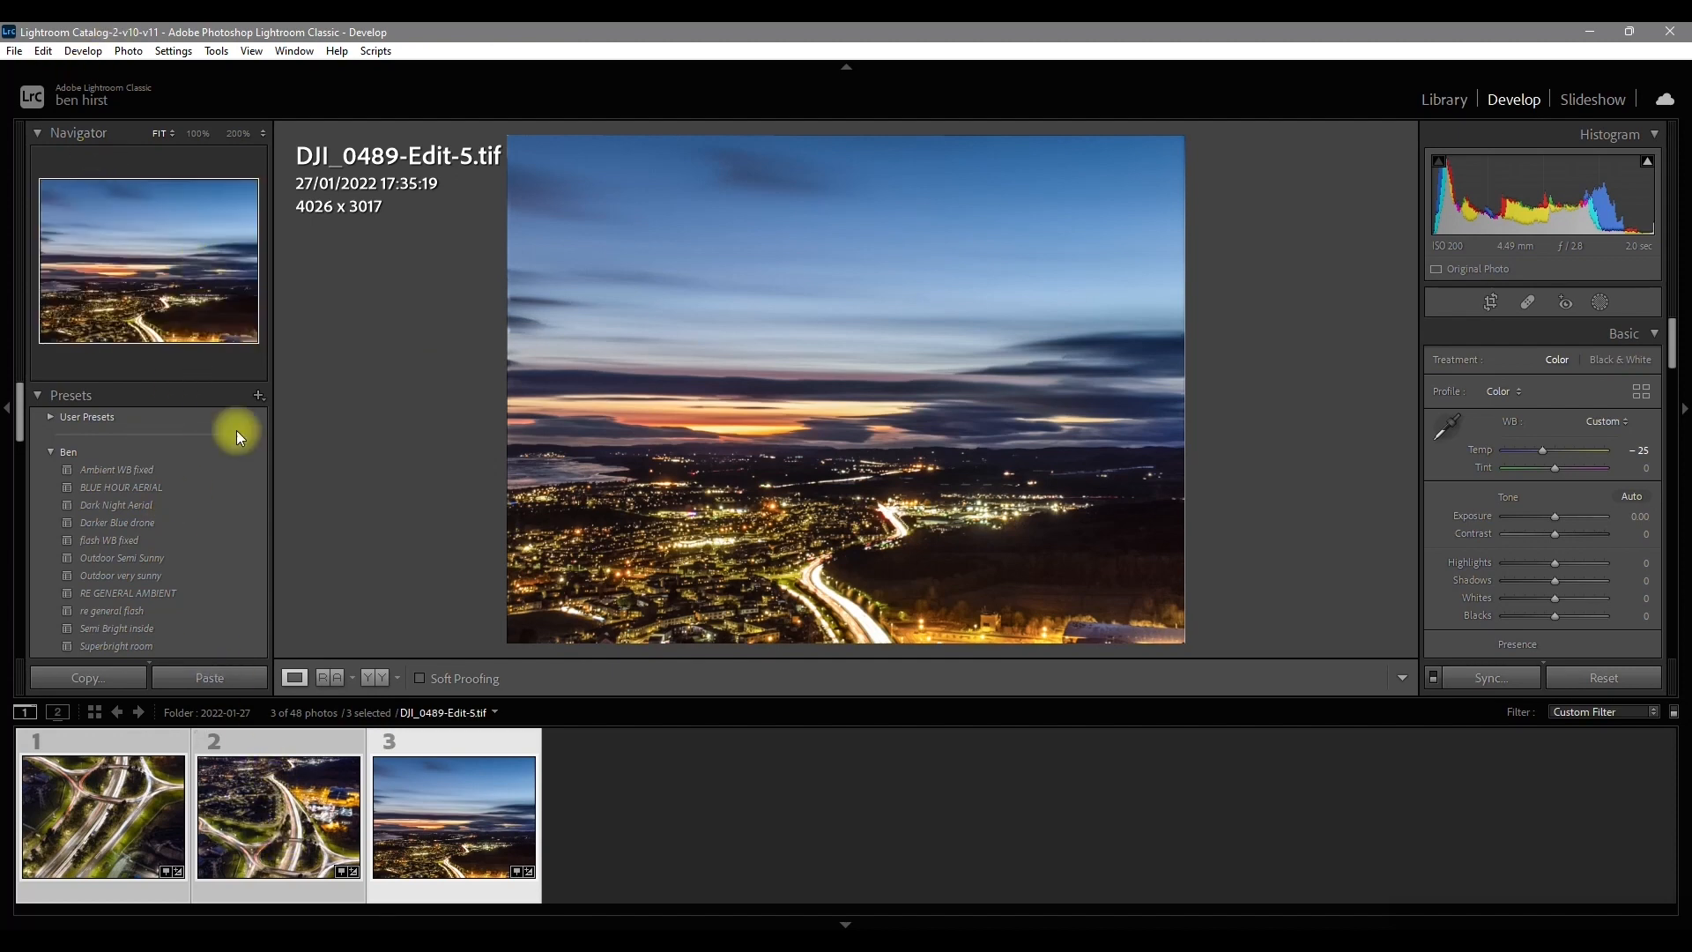
right_click(298, 797)
mouse_move(483, 382)
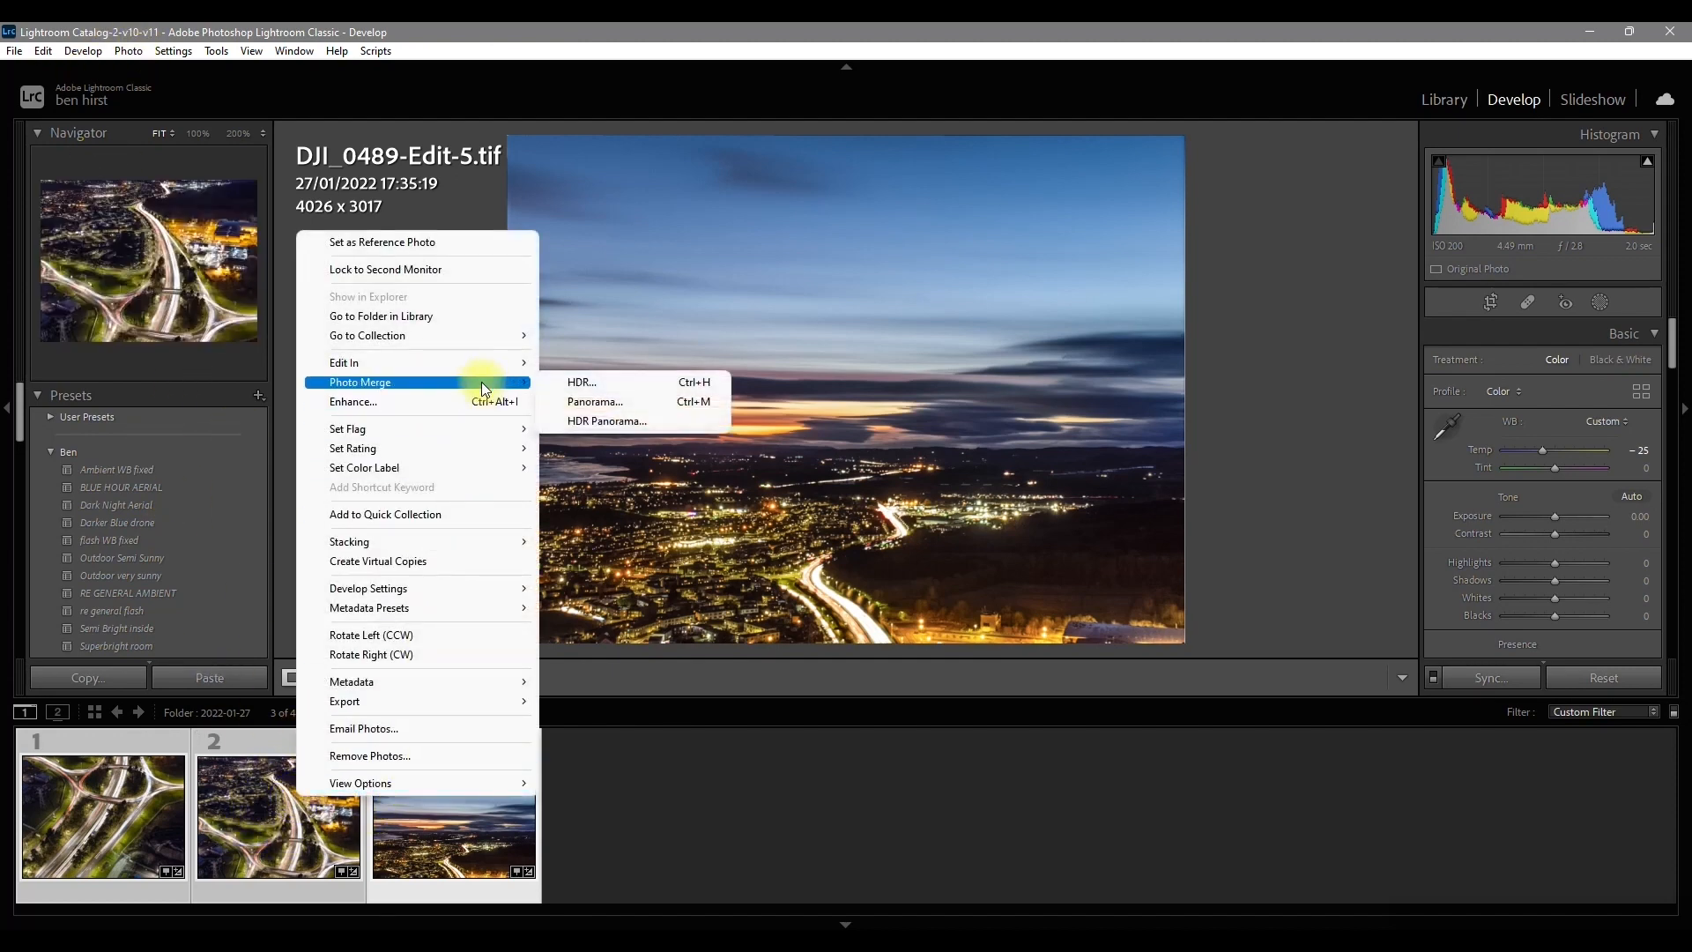
left_click(608, 406)
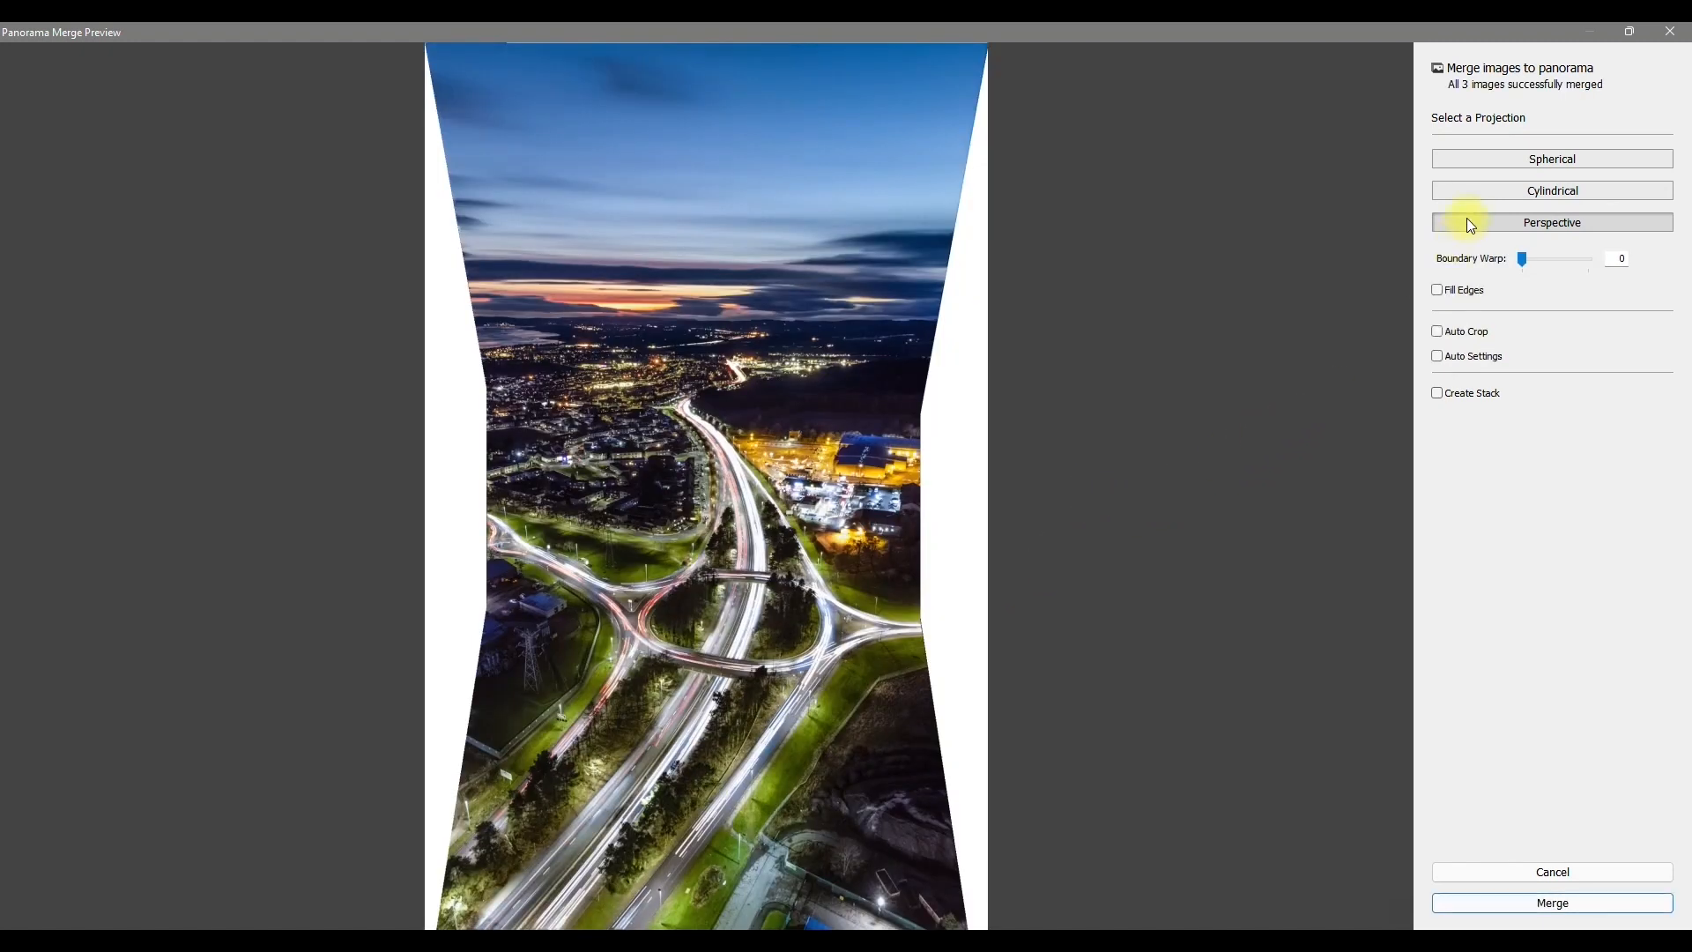
Step: Preview the Spherical projection, set the projection back to Perspective, and merge the panorama
left_click(1517, 159)
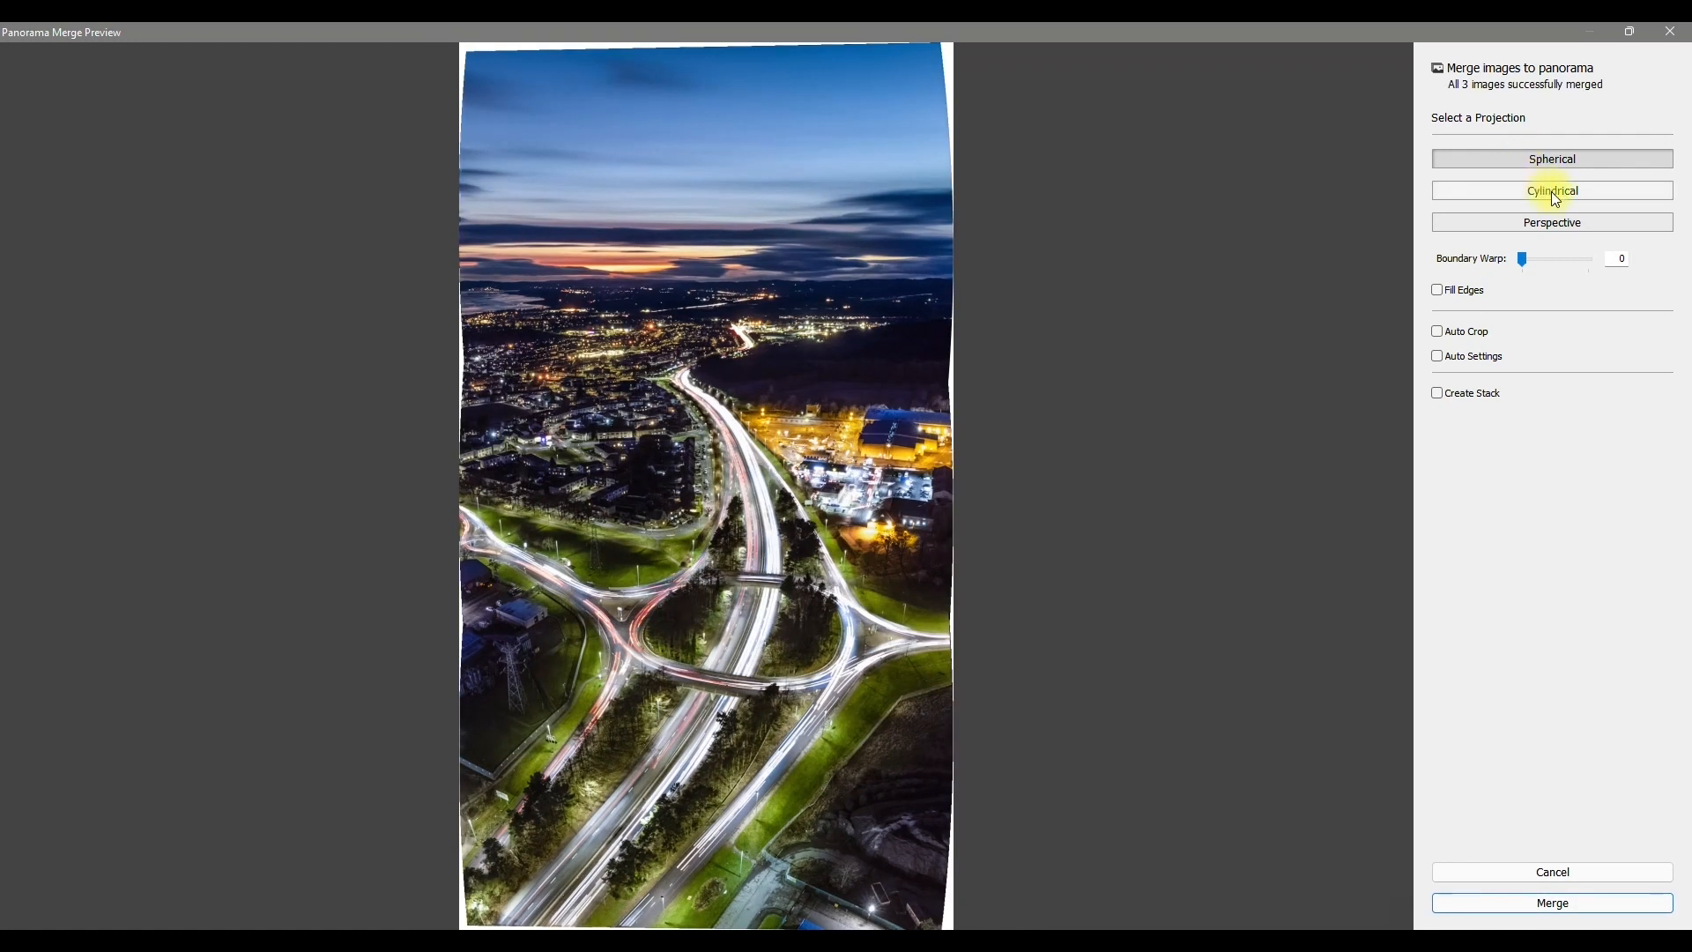
left_click(1562, 222)
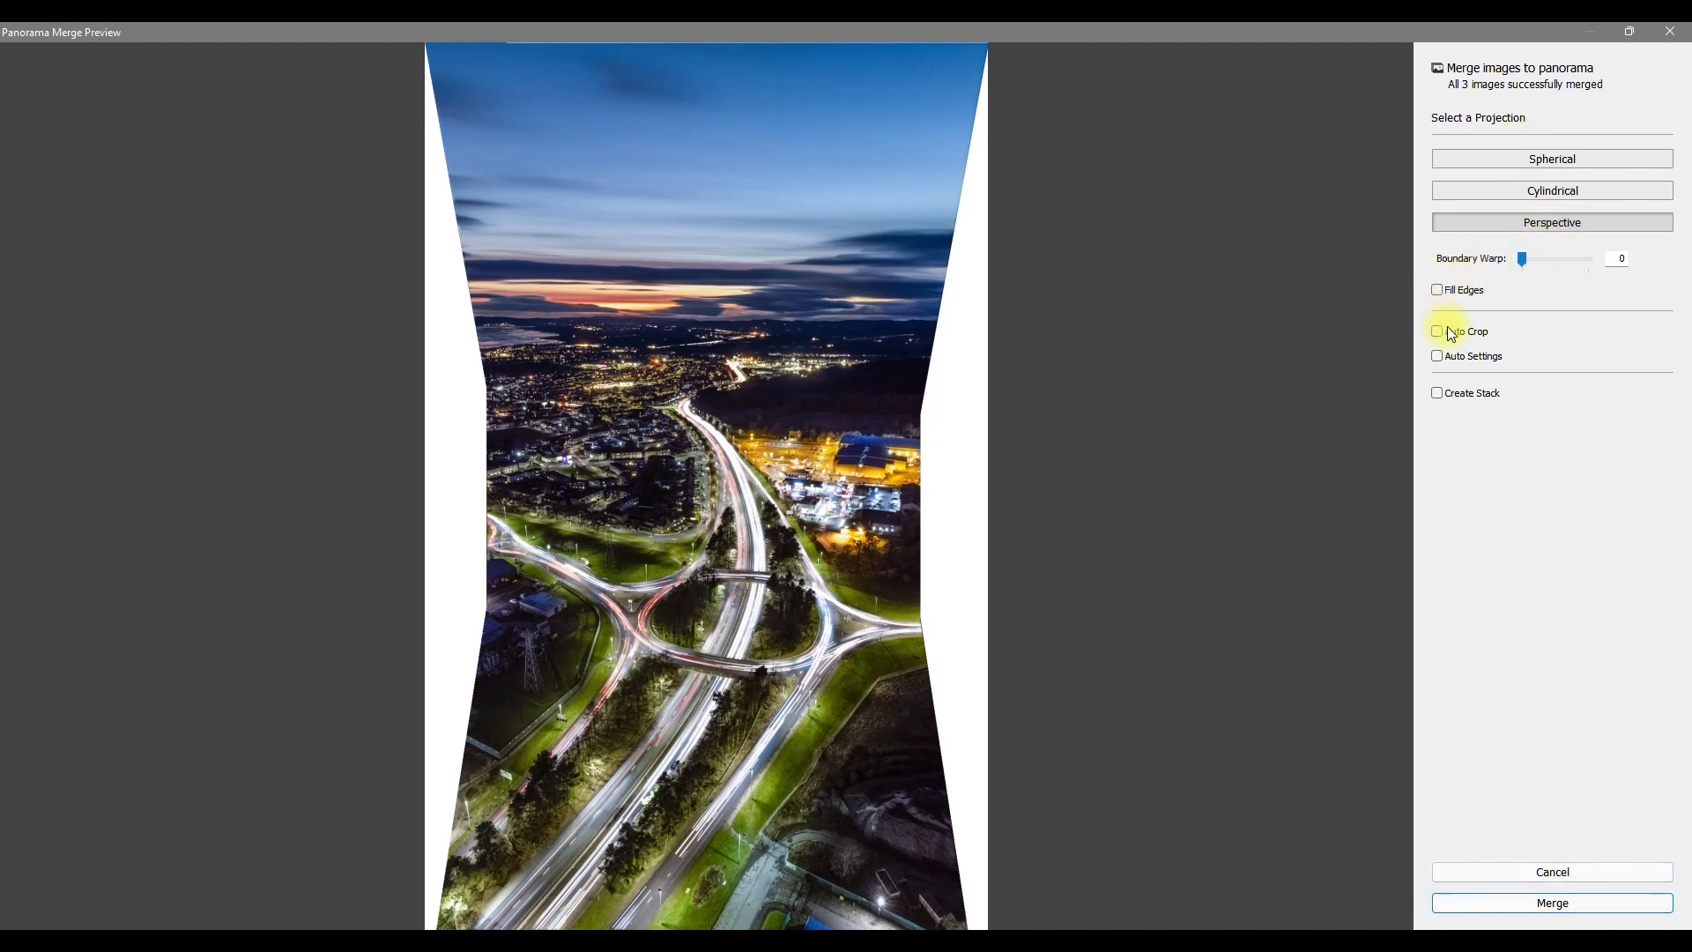
left_click(1560, 895)
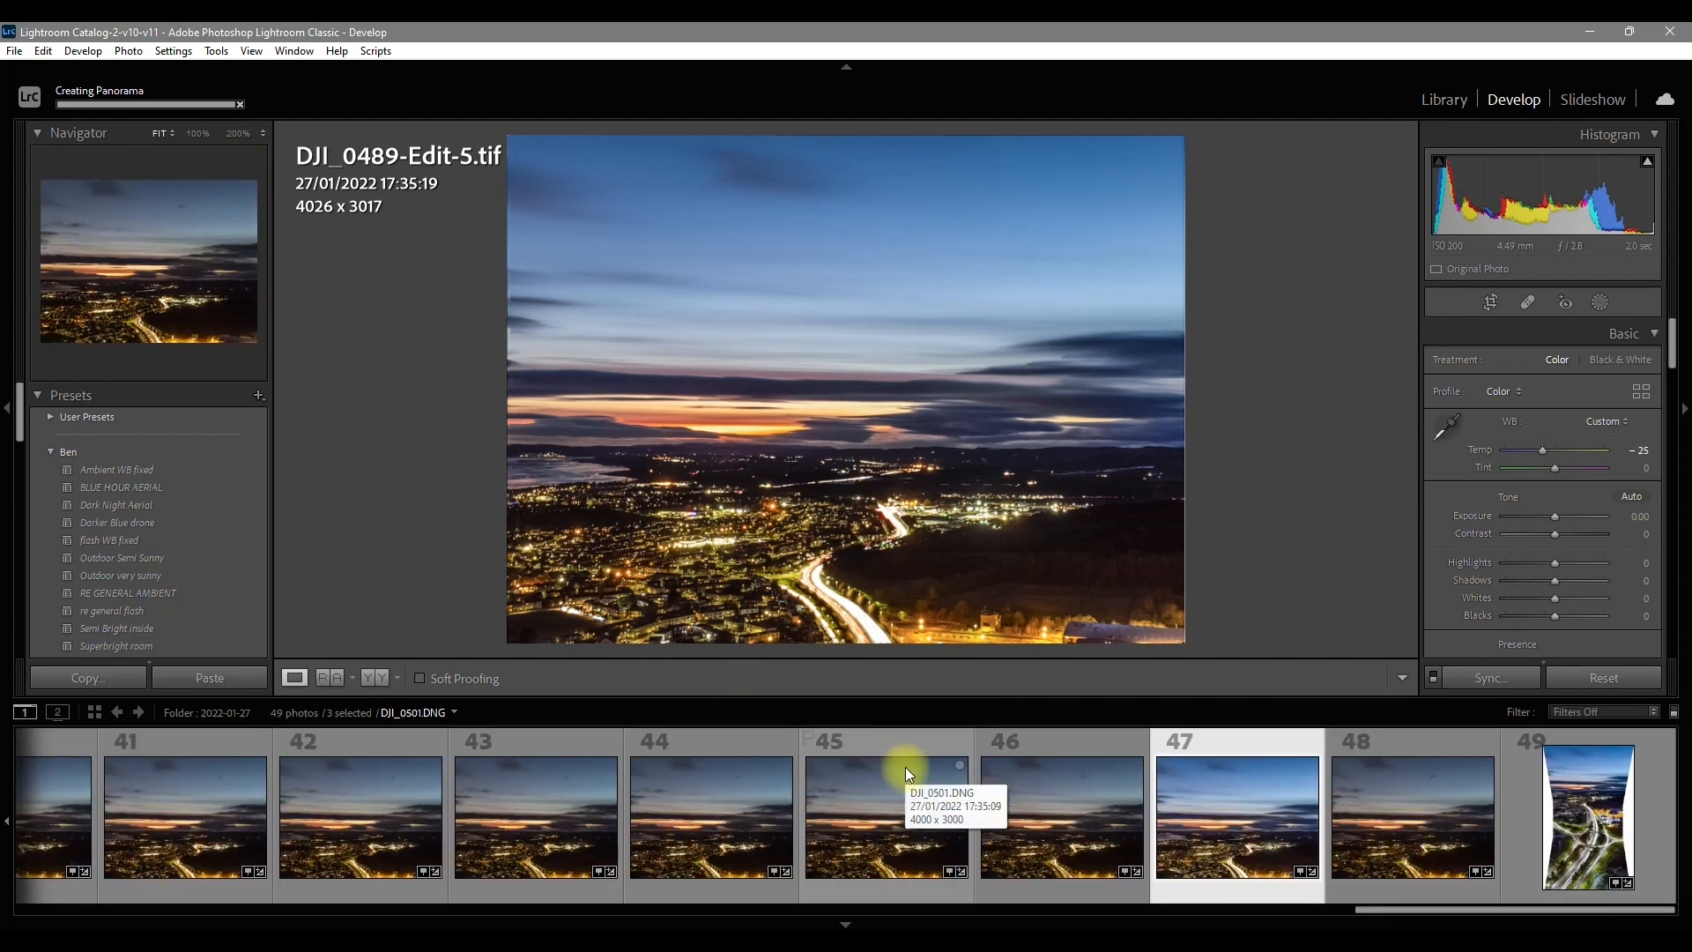
Step: Open DJI_0489-Edit-5-Pano.dng and crop away its white side borders and some sky and foreground, to 3957 x 6564
left_click(1567, 823)
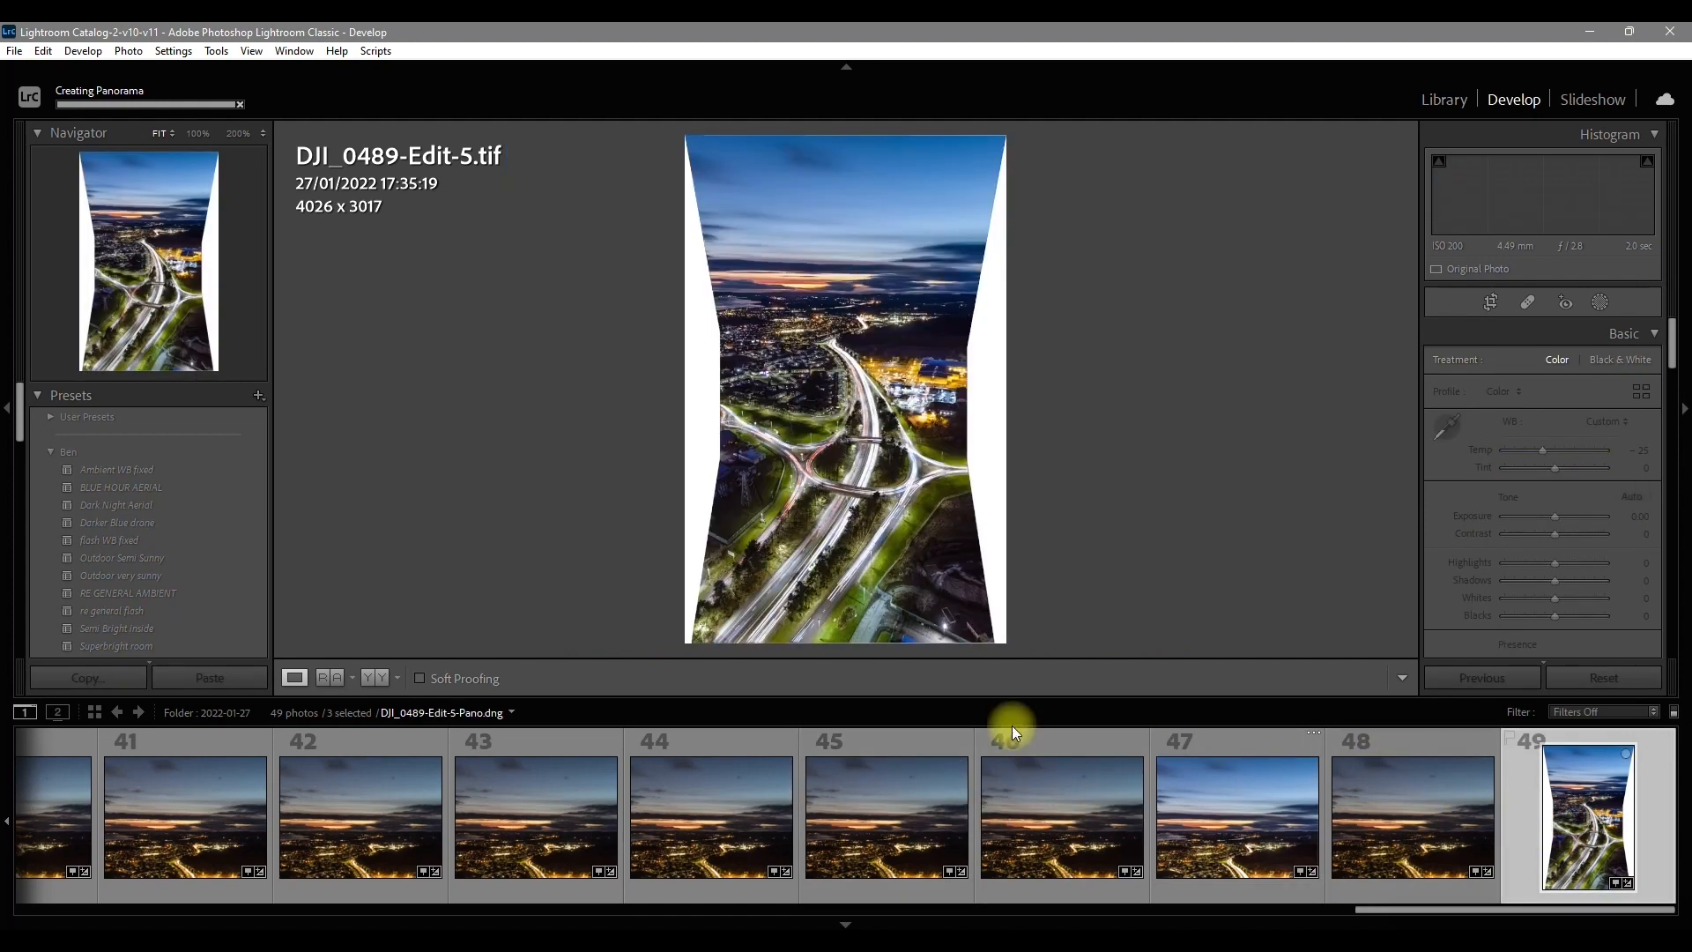
left_click(891, 919)
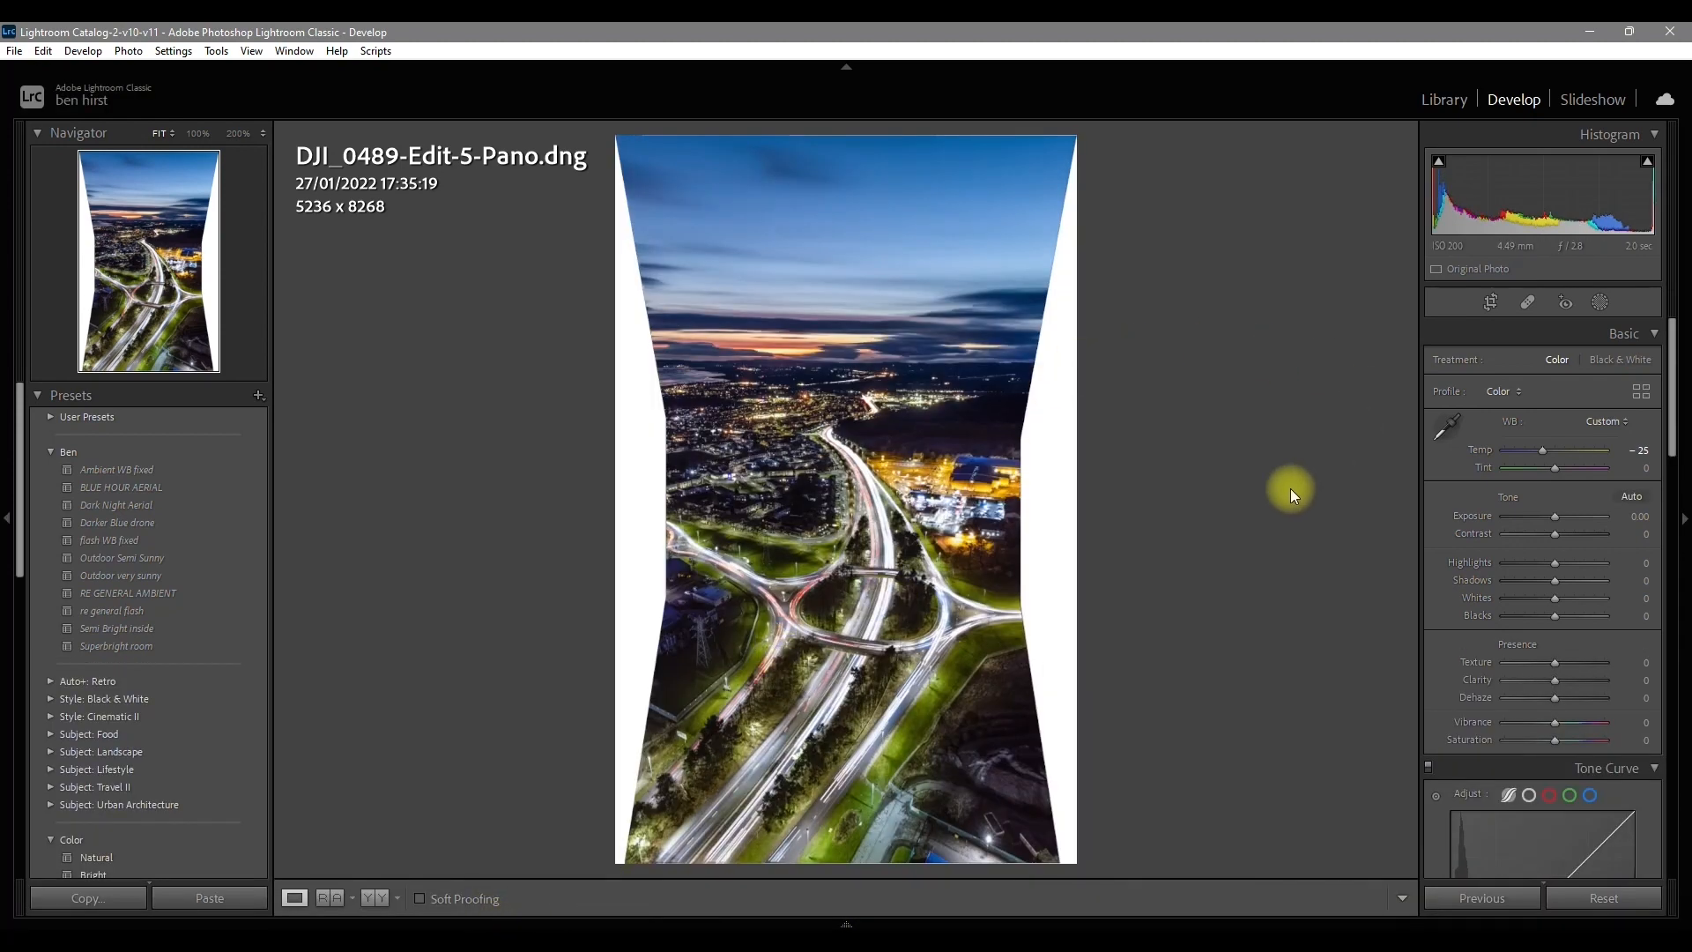
left_click(1490, 303)
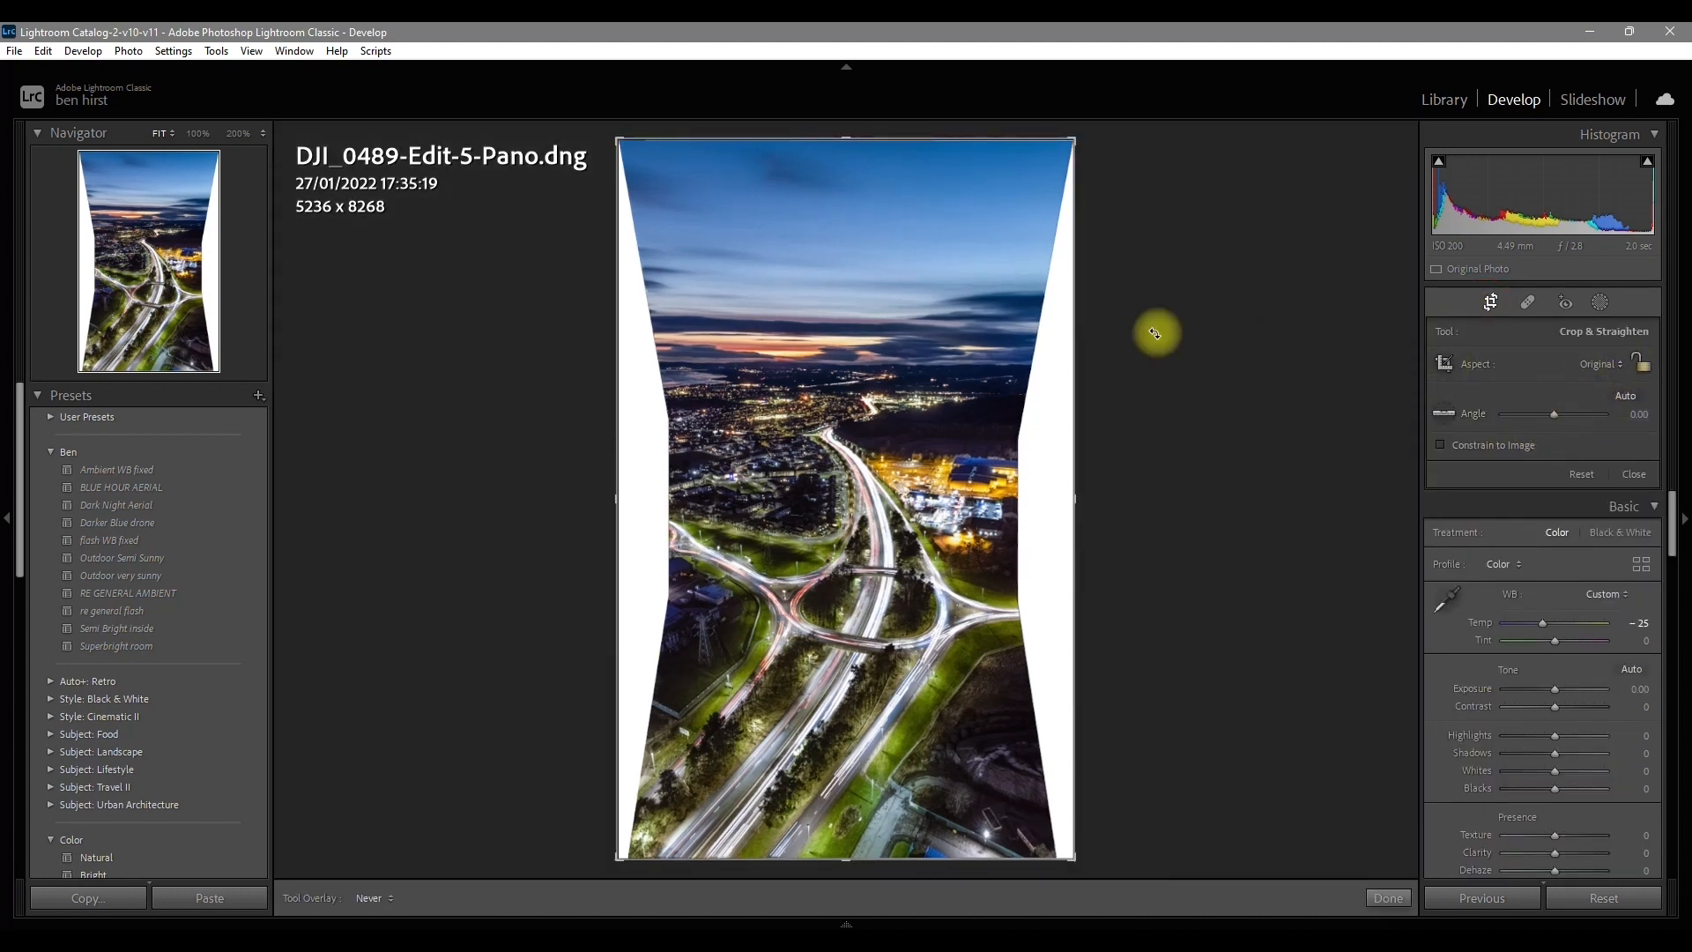
left_click_drag(842, 139, 846, 177)
left_click_drag(1074, 502, 1051, 504)
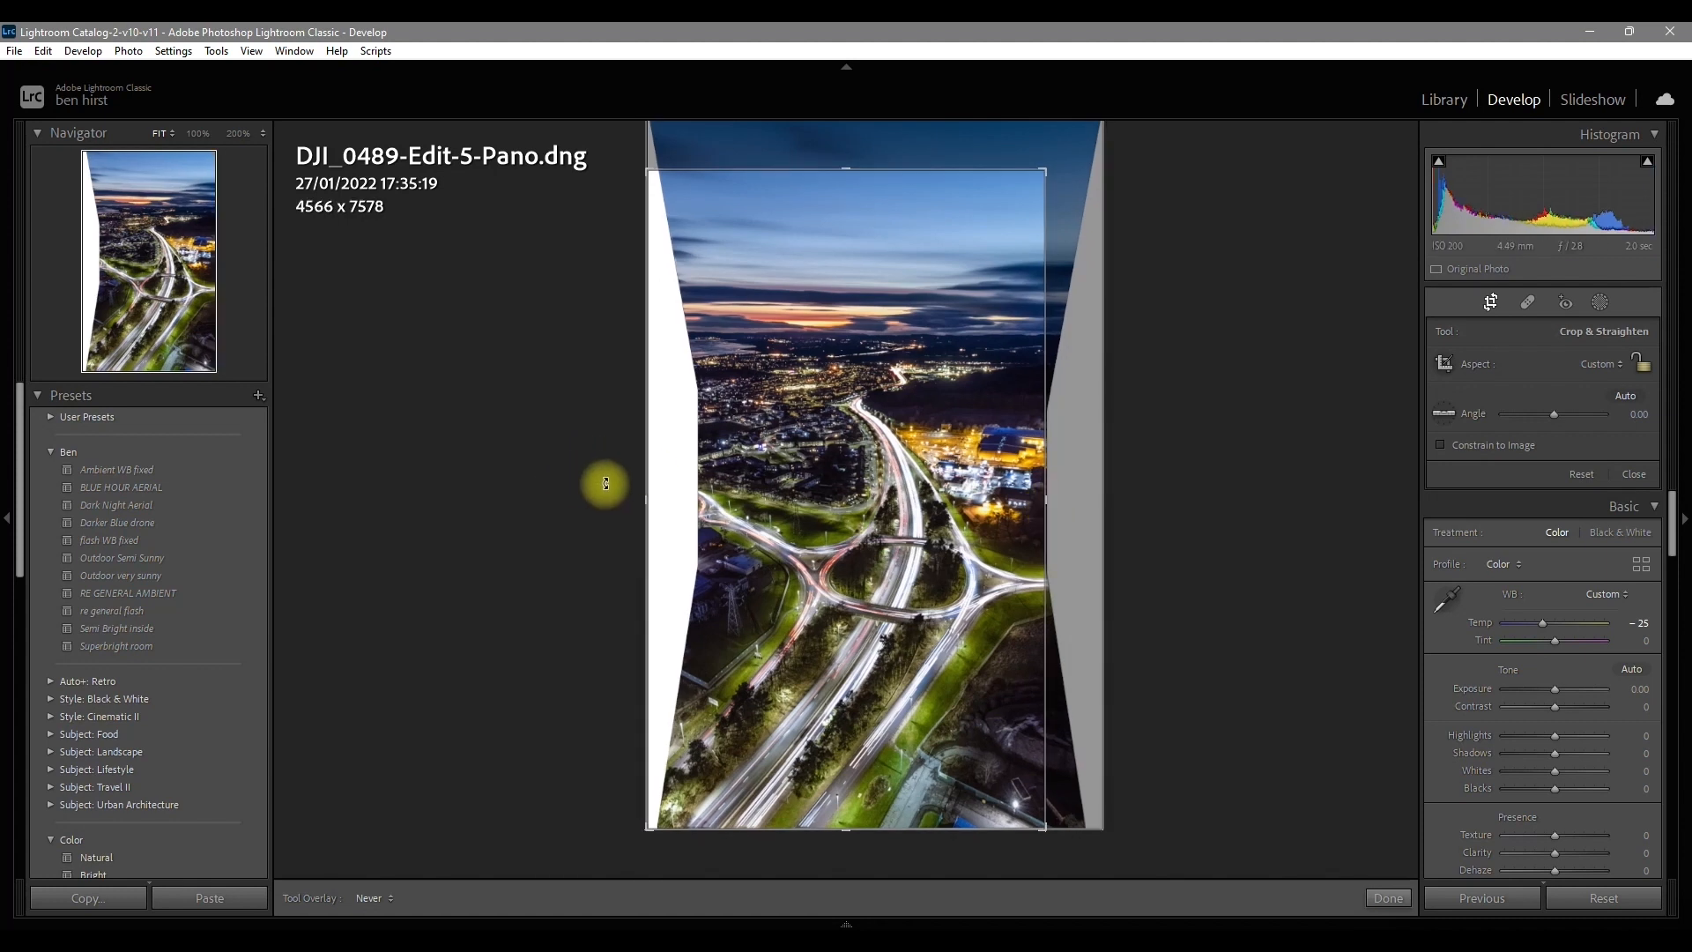
left_click_drag(647, 496, 673, 498)
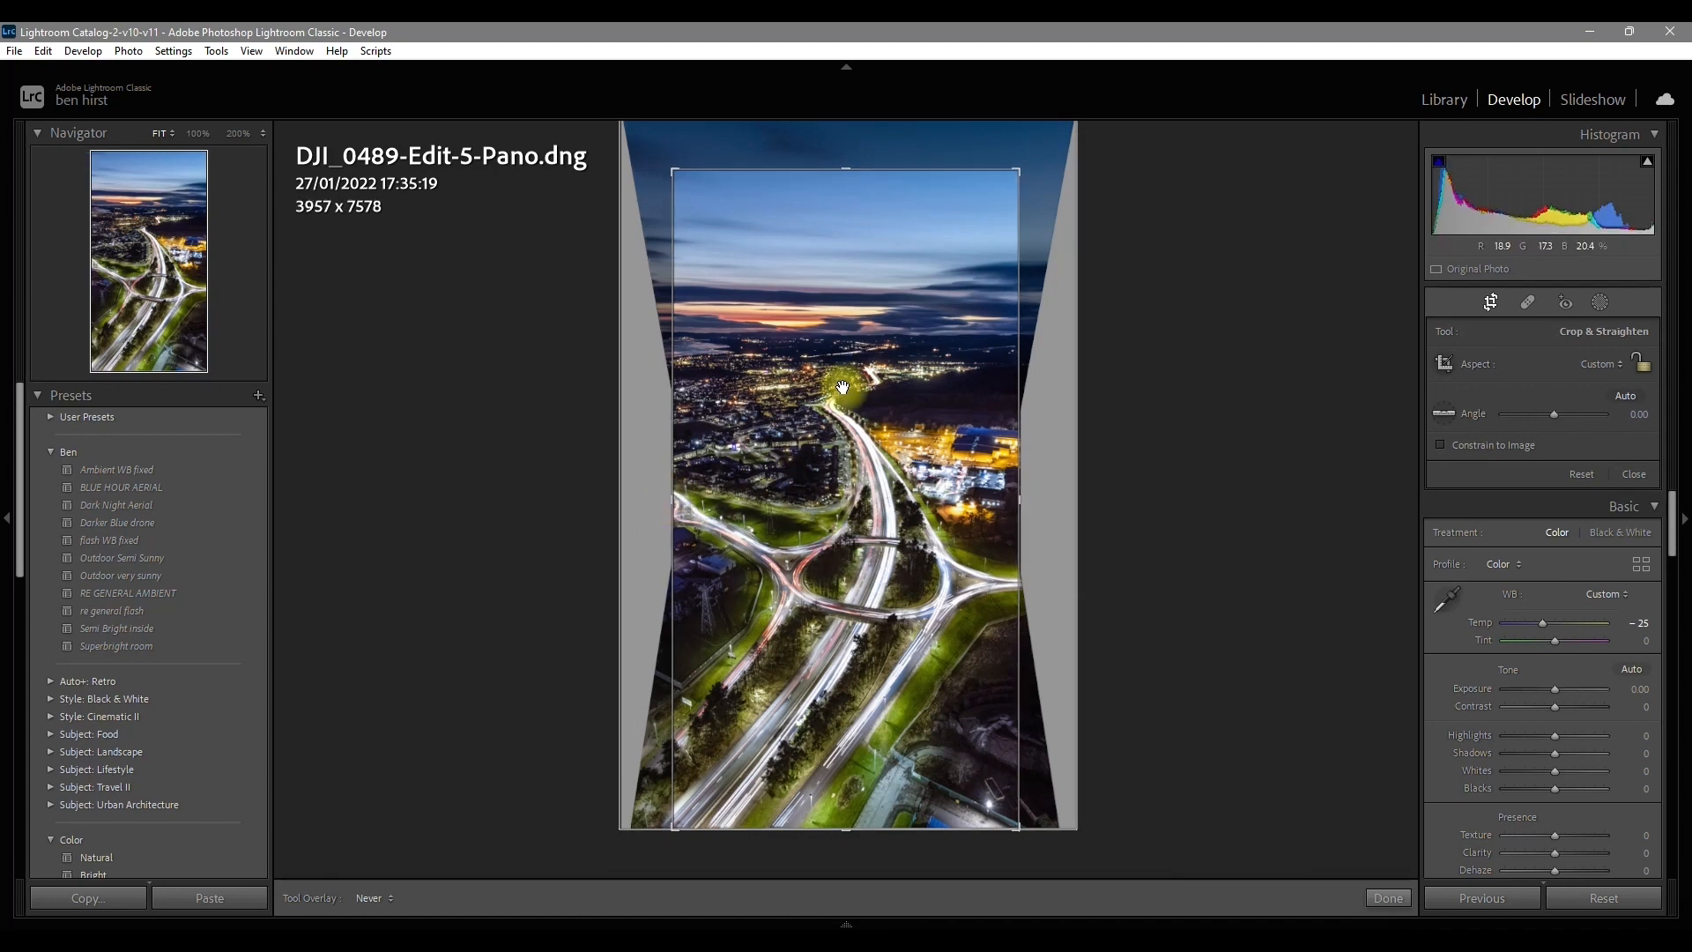
left_click_drag(855, 833, 884, 796)
mouse_move(852, 213)
left_mouse_down()
mouse_move(858, 189)
mouse_move(854, 215)
left_mouse_up()
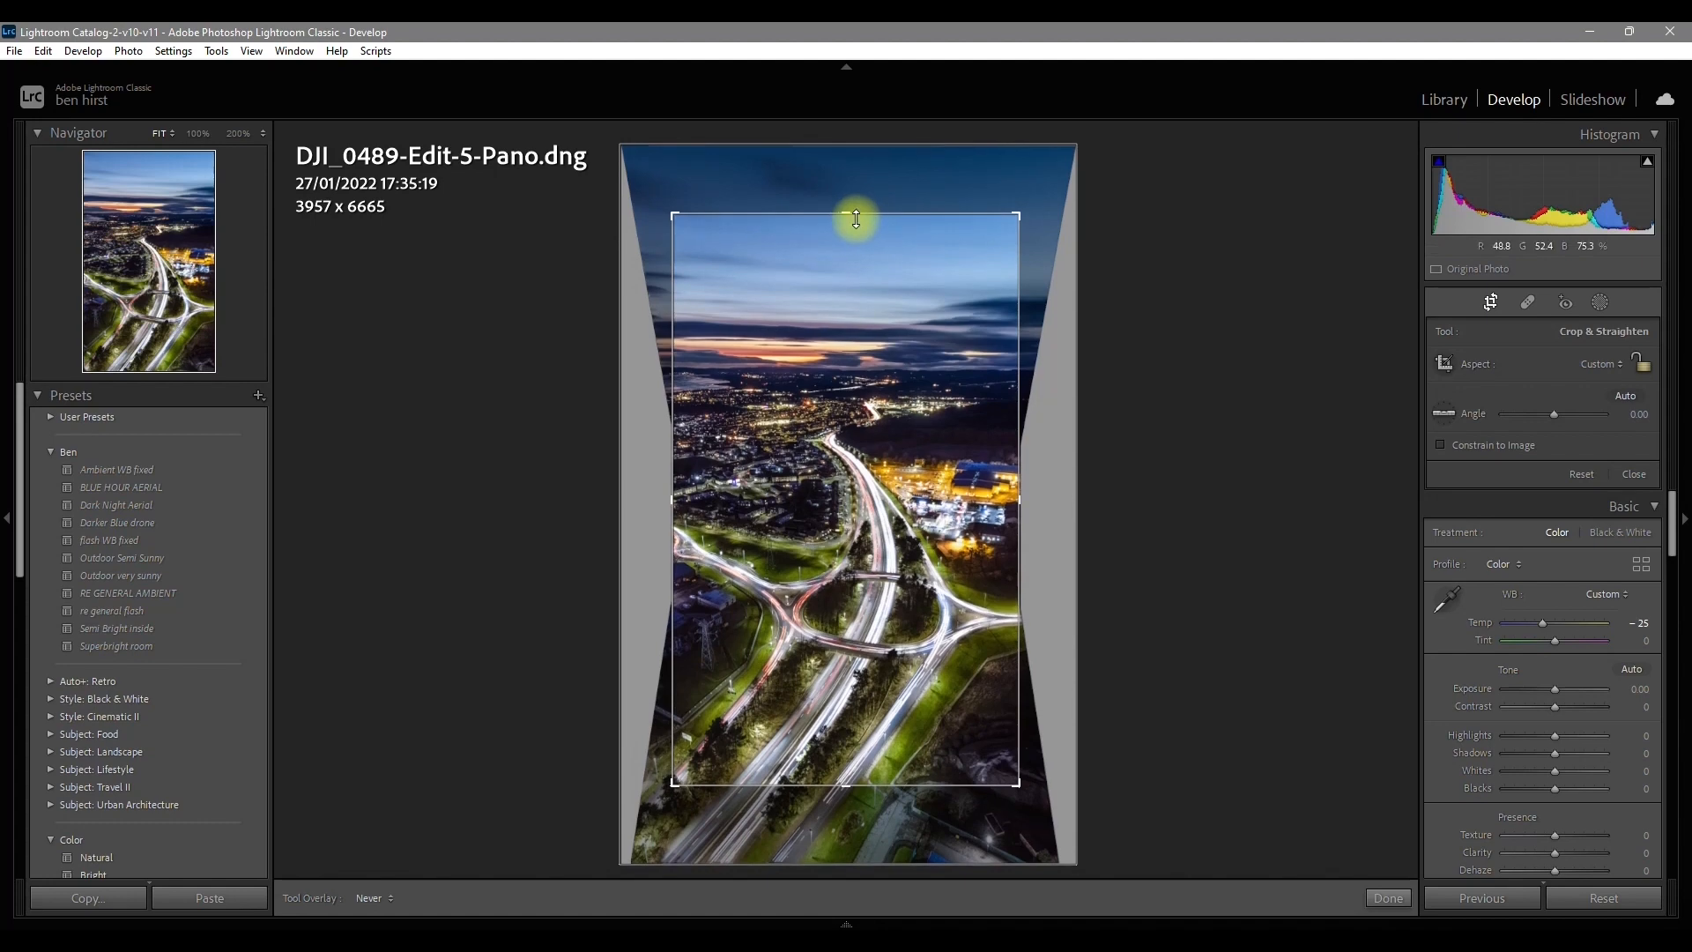
left_click(1384, 899)
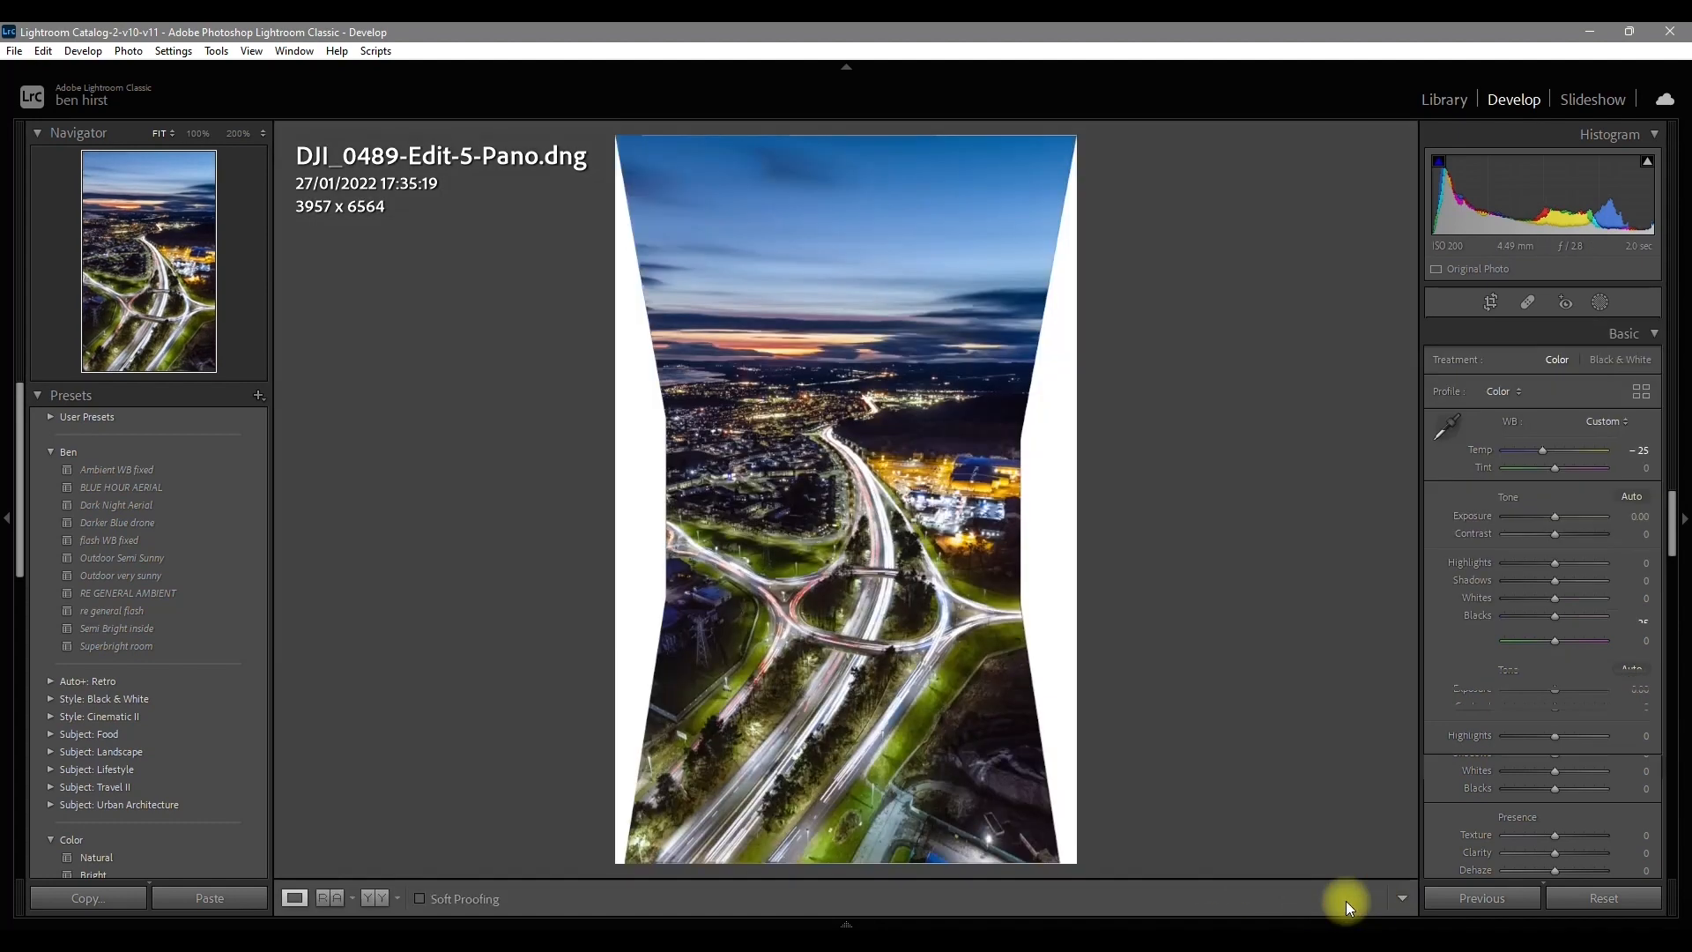
Step: Inspect the road and tree detail of the cropped panorama at 100% and 200%, and return to the fitted view
left_click(770, 805)
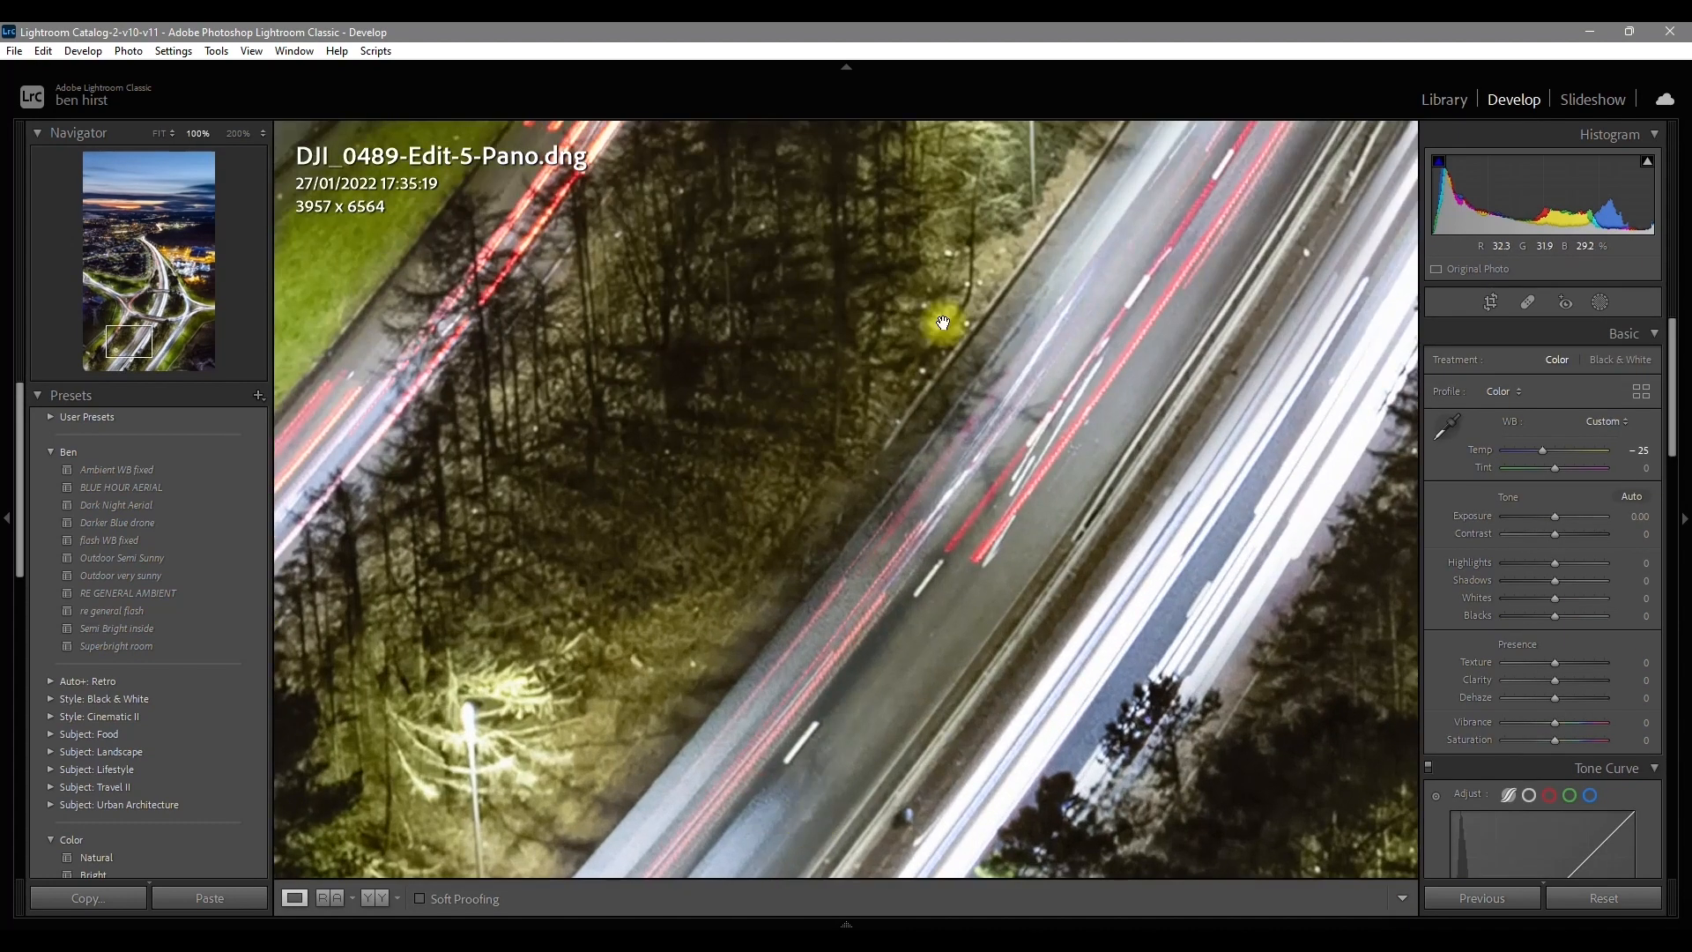
left_click_drag(839, 665, 447, 706)
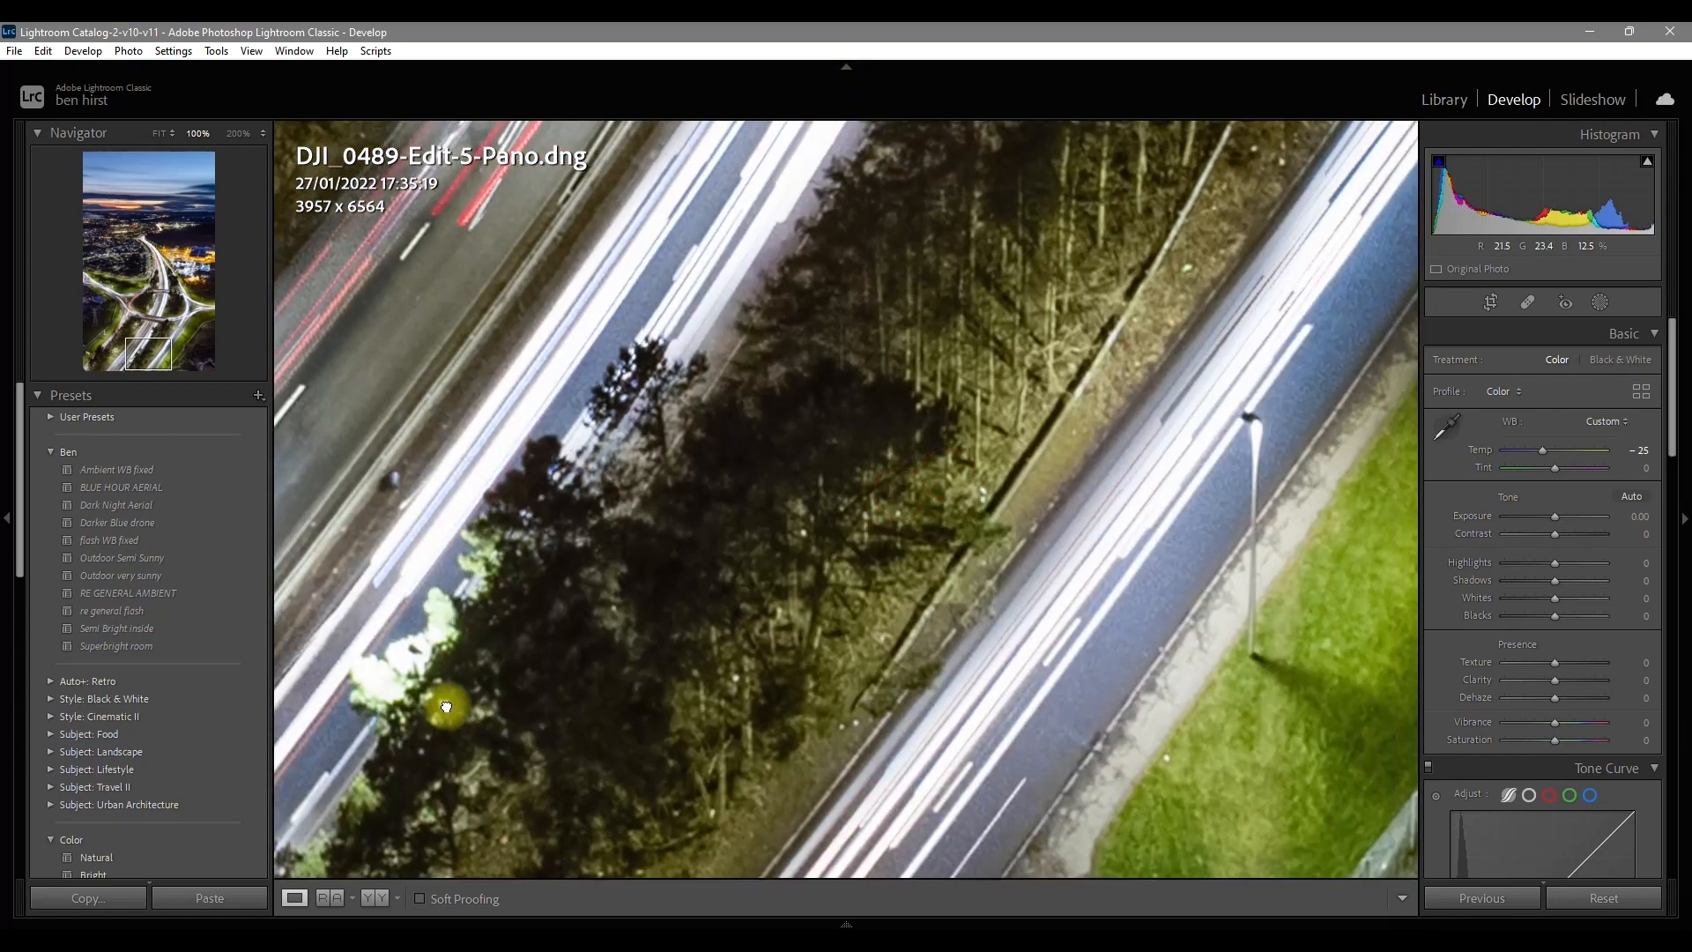
left_click(659, 606)
left_click(196, 133)
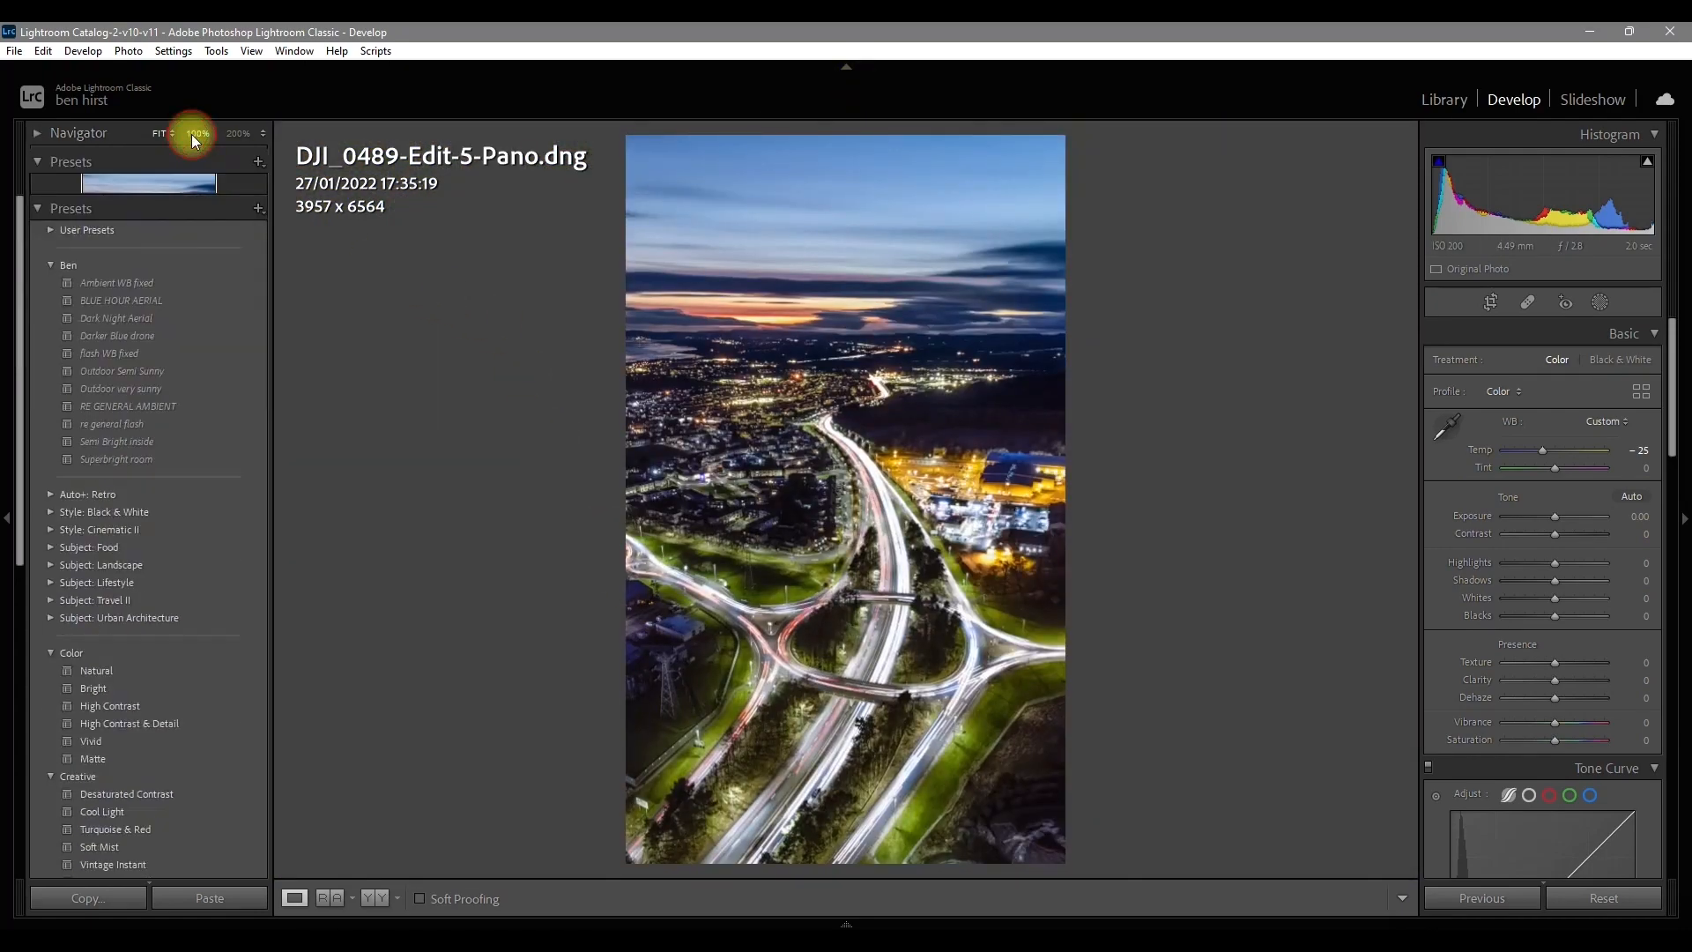
left_click(236, 133)
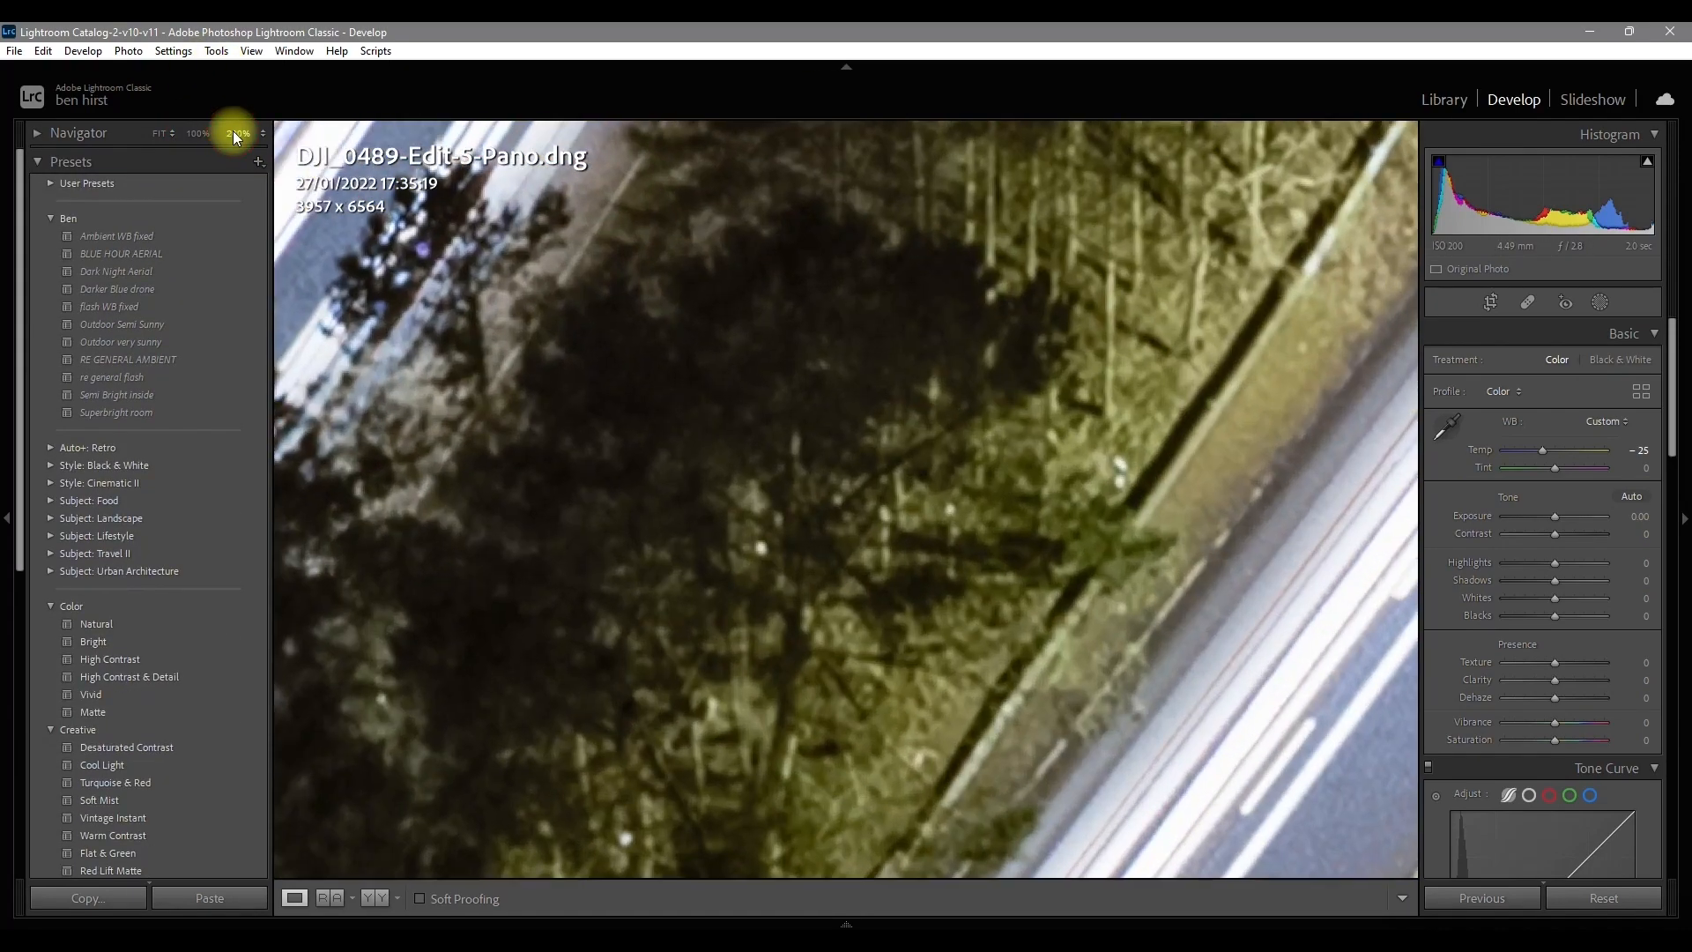
left_click(193, 133)
left_click(161, 134)
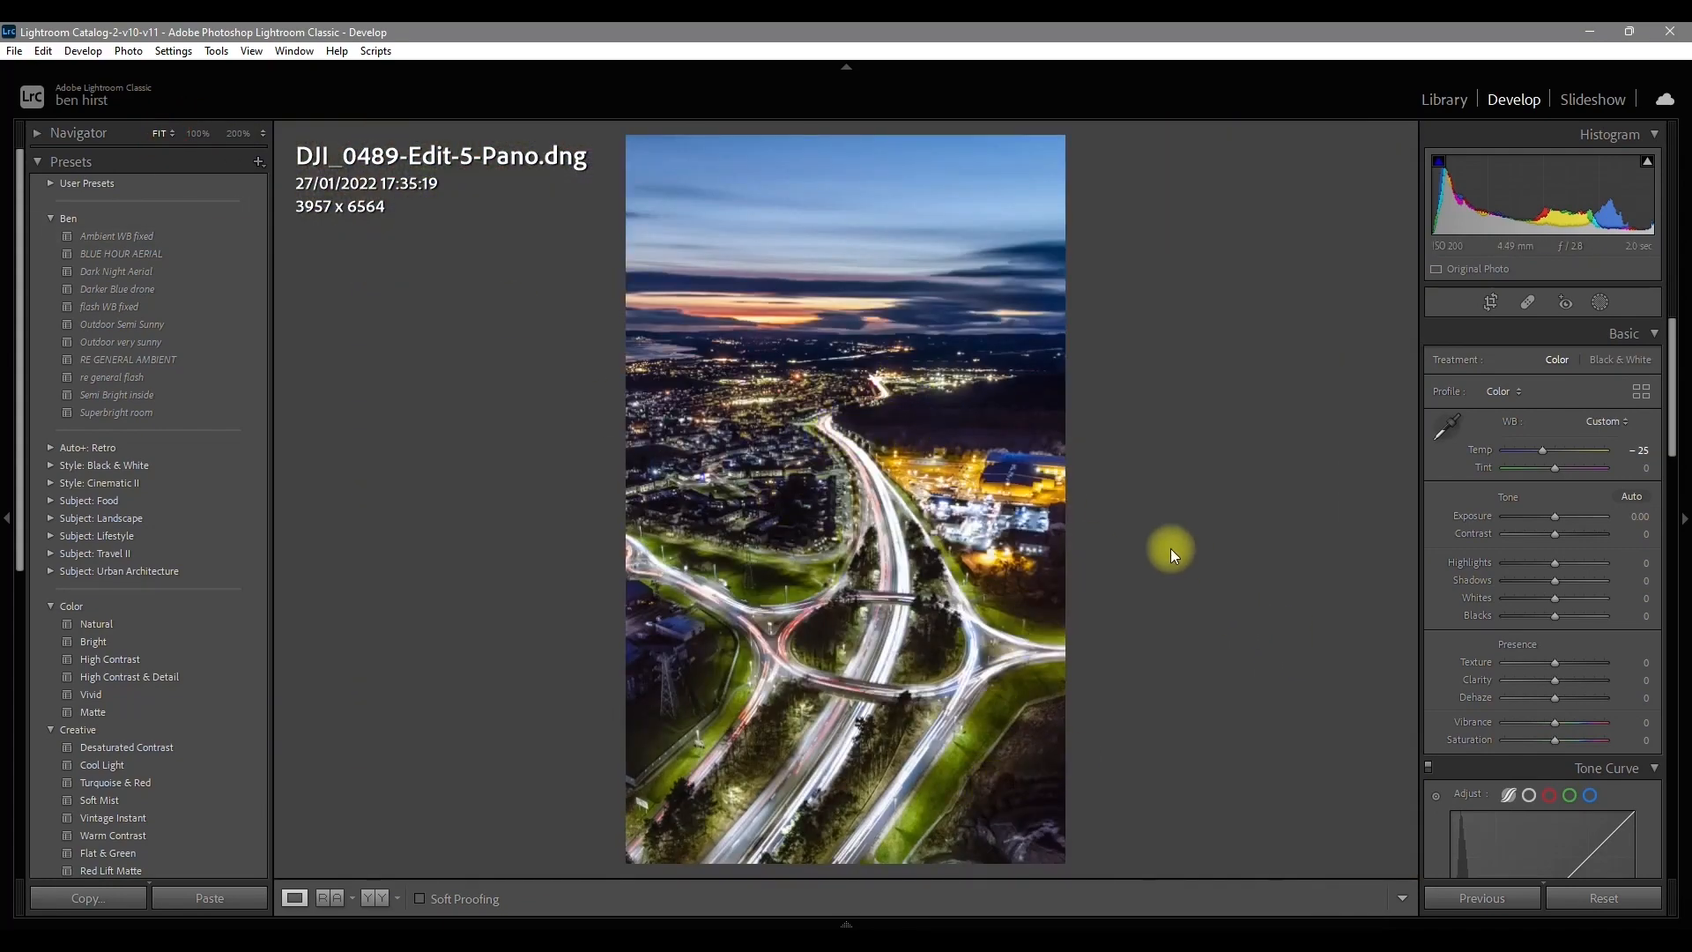
Step: Examine the panorama up close in Library Loupe view, down through the roundabout and roads, and return to the whole image
key("e")
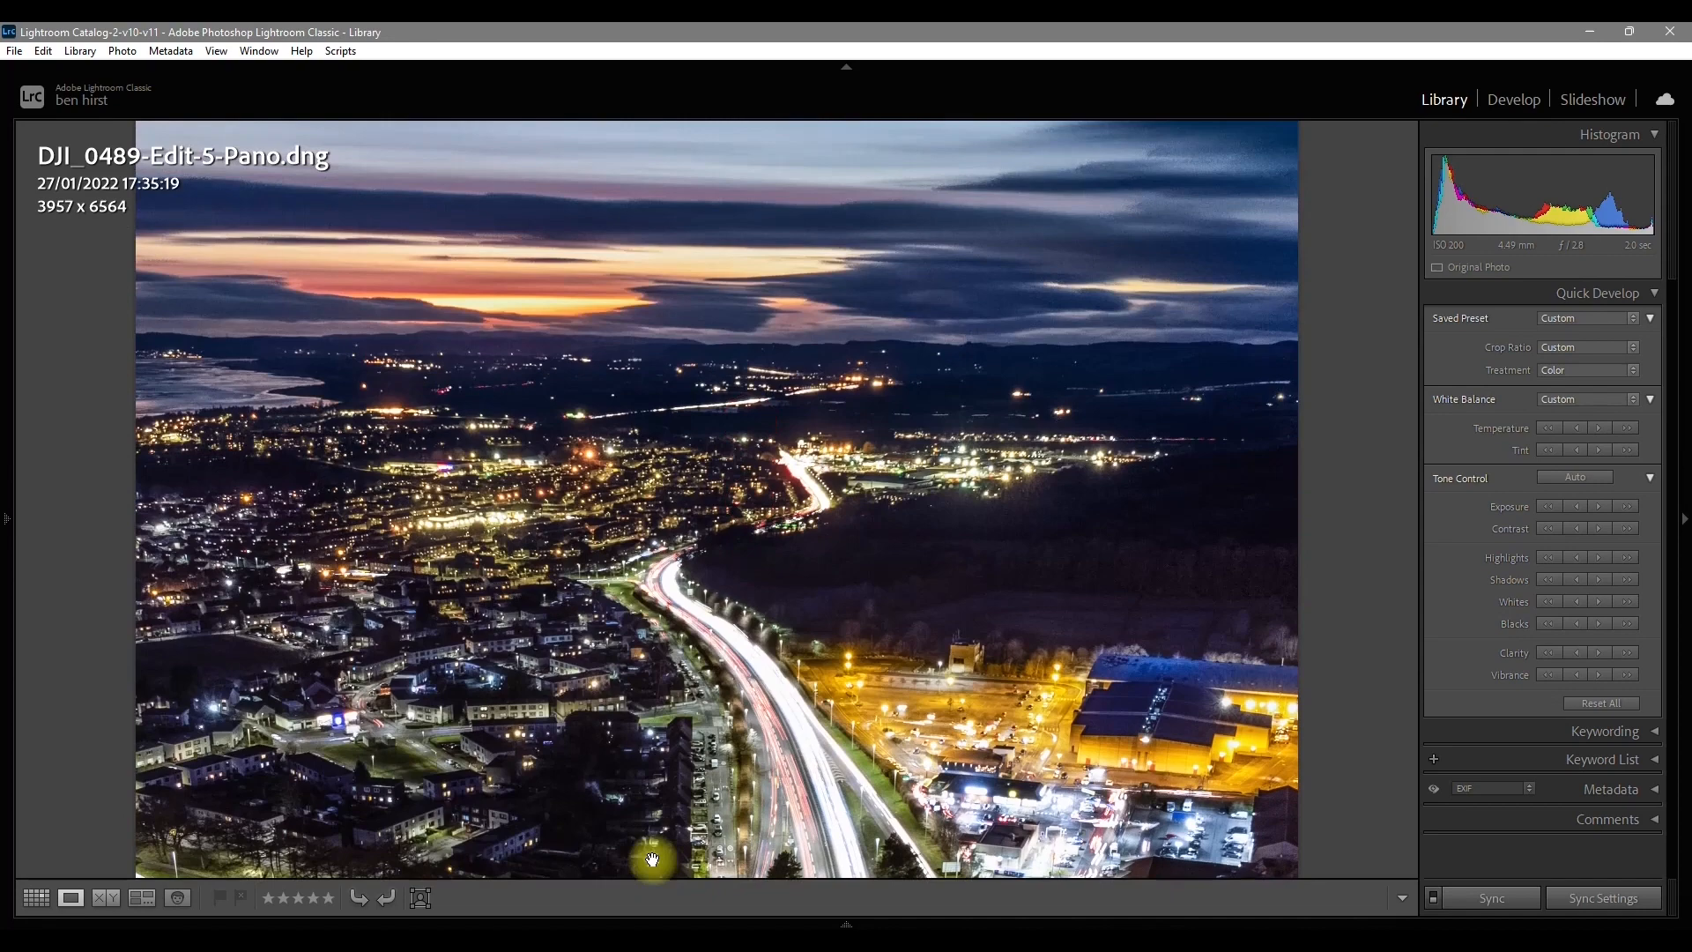
left_click_drag(663, 432, 729, 365)
left_click_drag(706, 617, 722, 291)
left_click_drag(808, 731, 826, 124)
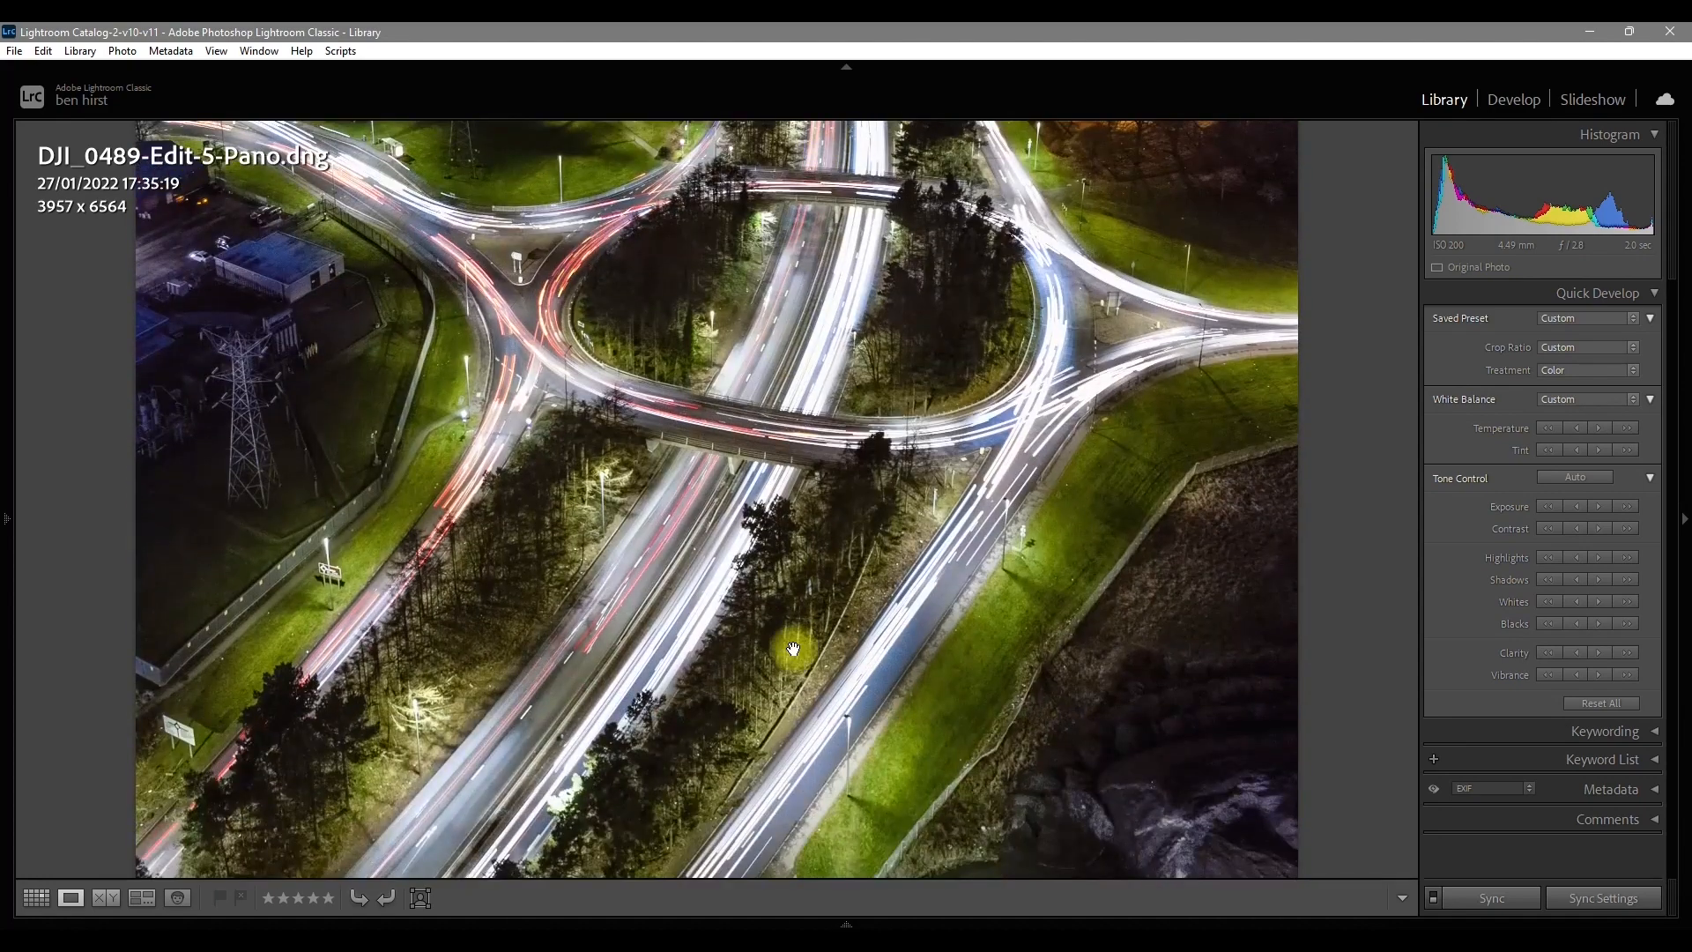
left_click_drag(794, 649, 780, 340)
left_click(686, 506)
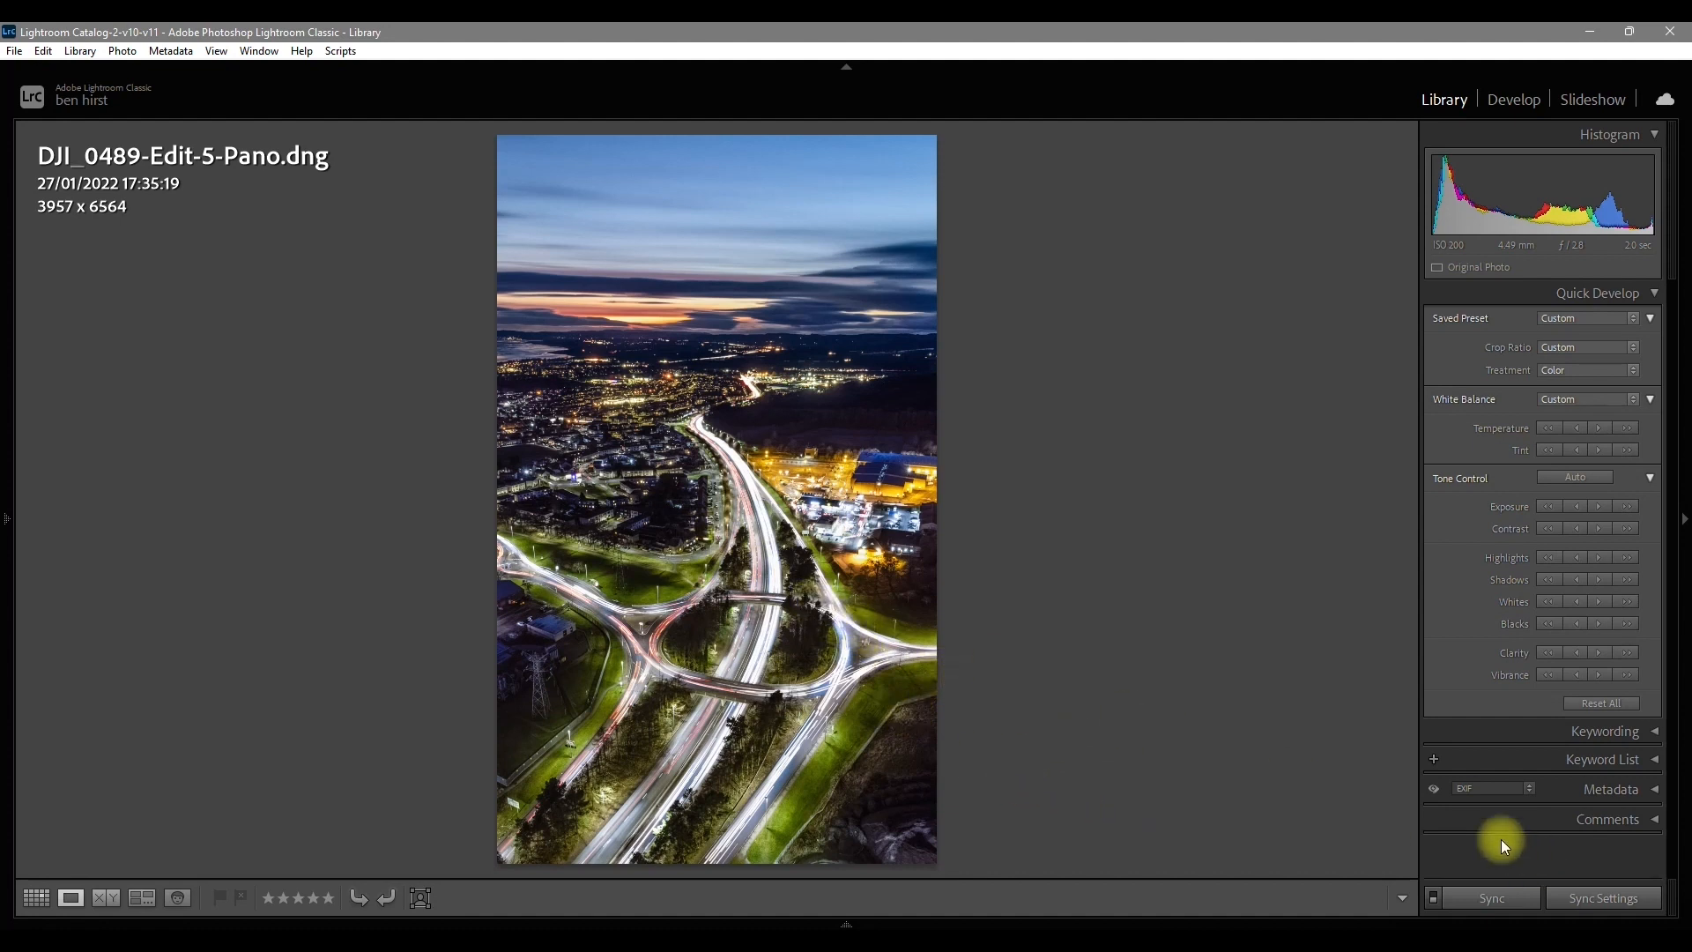
left_click(970, 413)
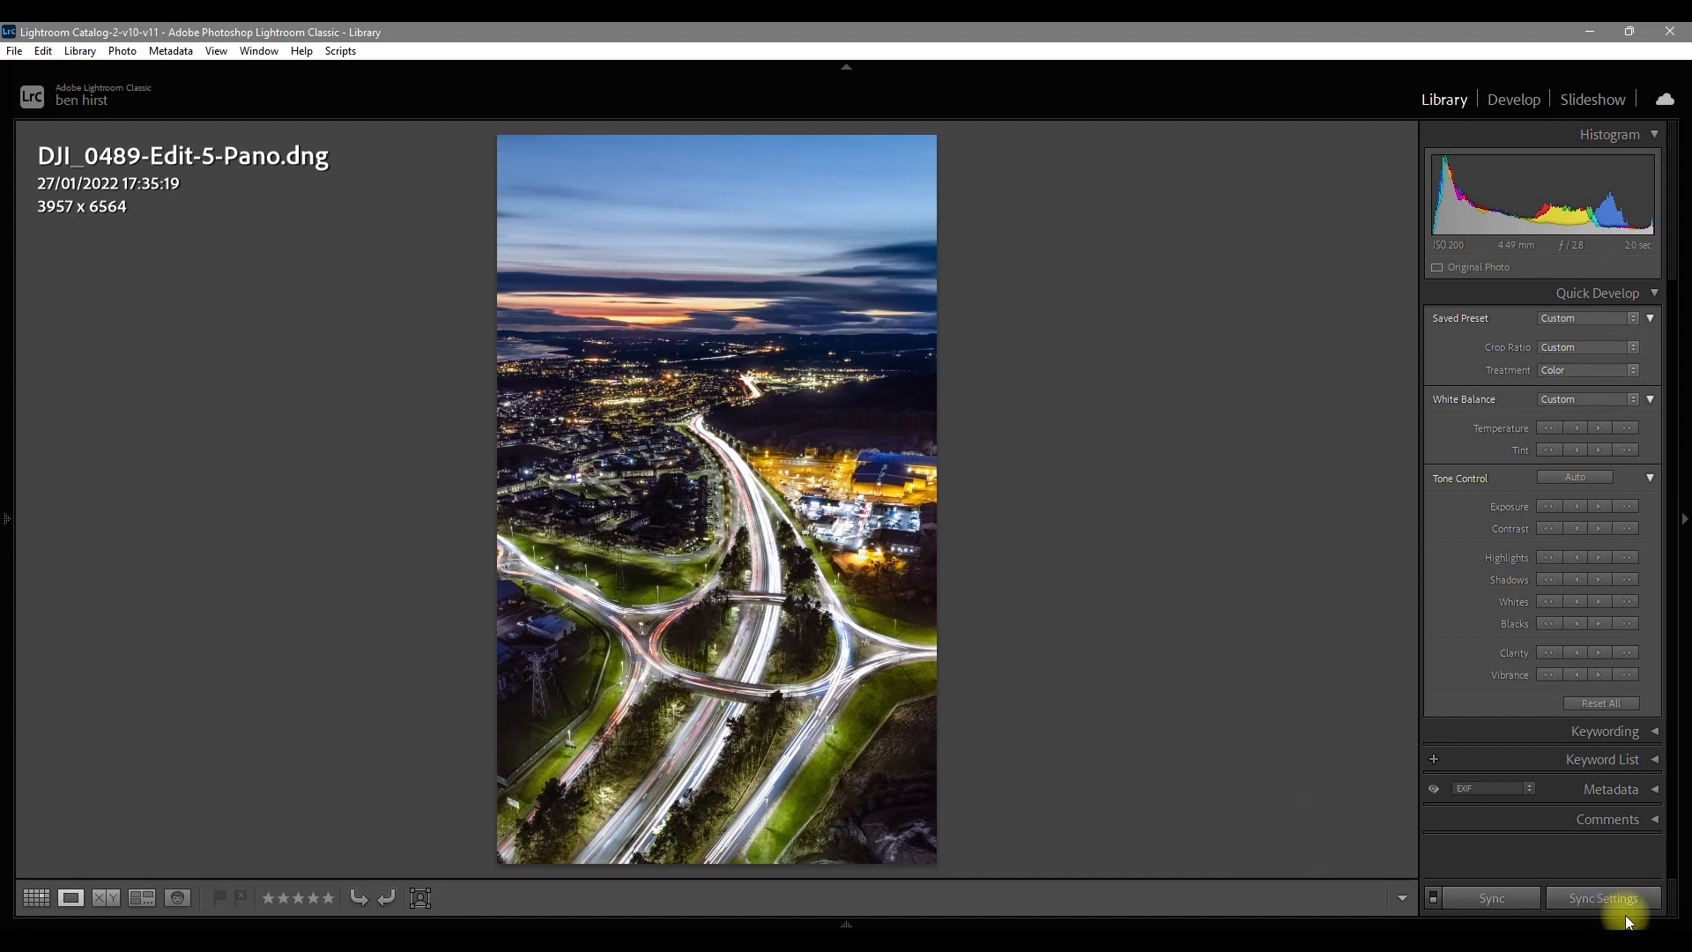